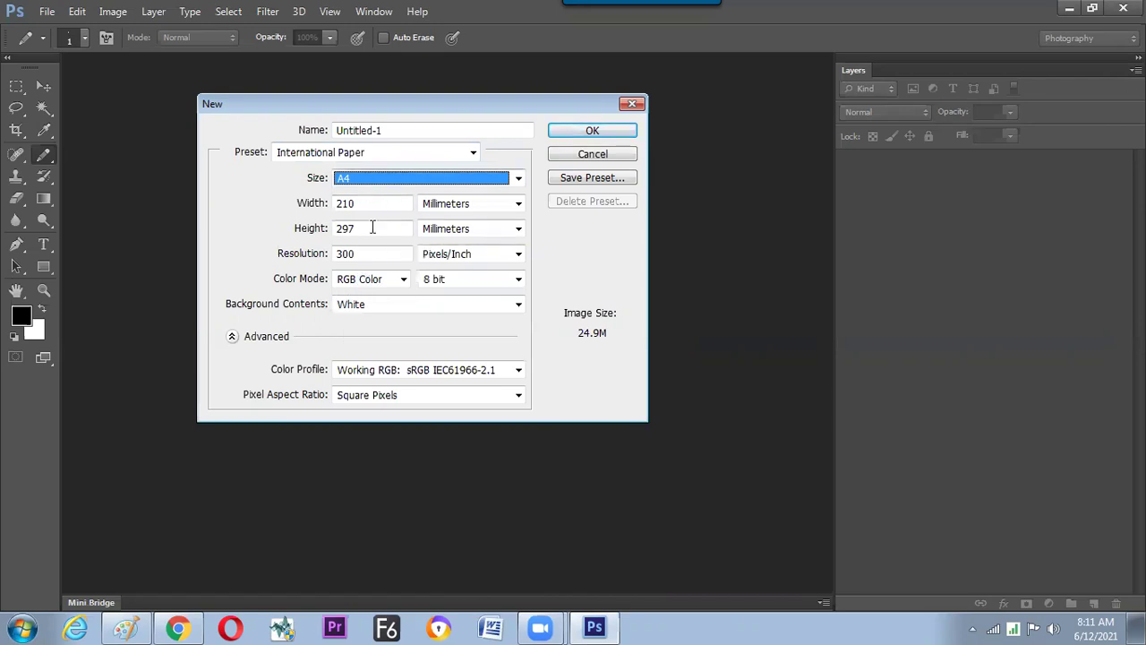
- Switch the new document's preset to Film & Video and select its resolution value for inspection
{"action": "double_click", "coordinate": [360, 253]}
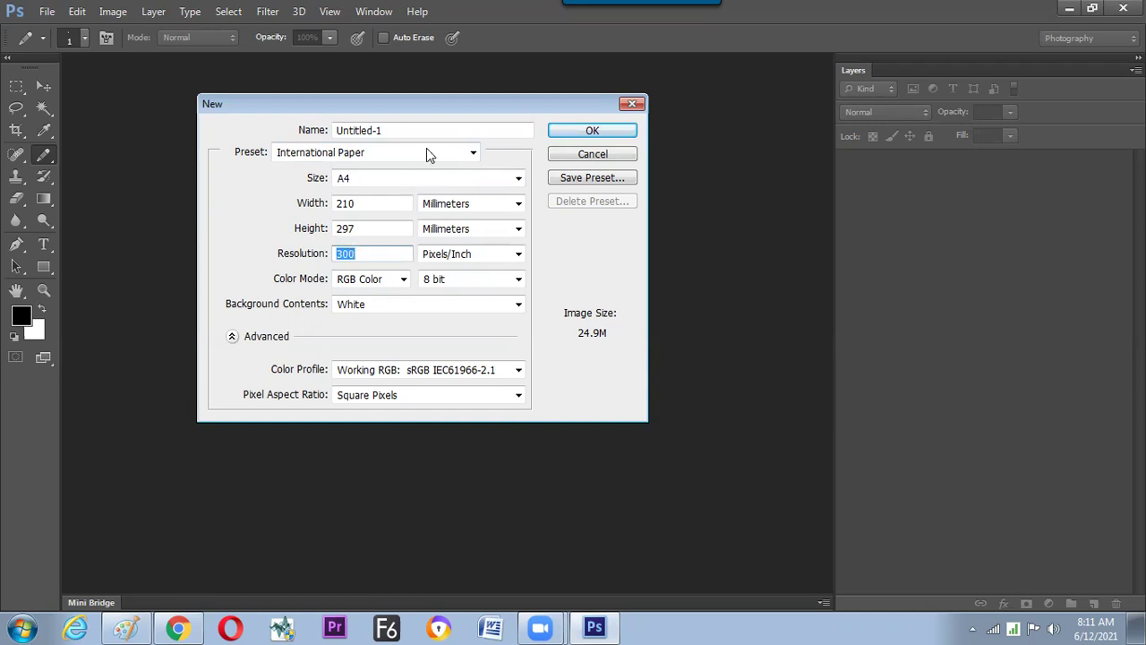
{"action": "left_click", "coordinate": [427, 154]}
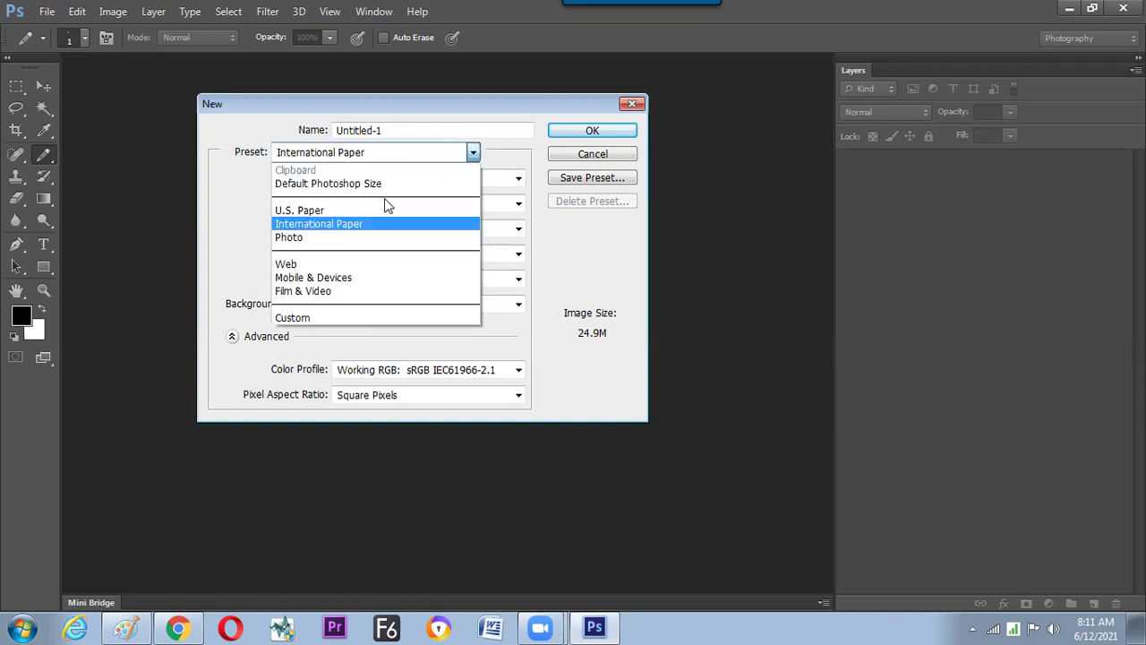
{"action": "left_click", "coordinate": [307, 292]}
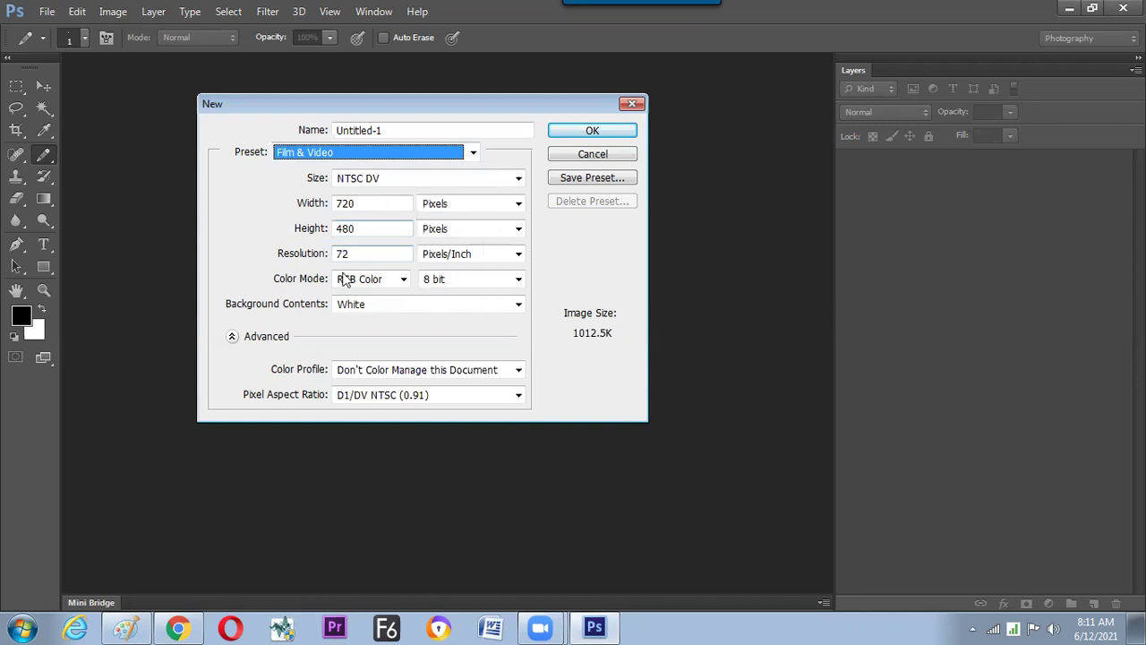
{"action": "double_click", "coordinate": [354, 255]}
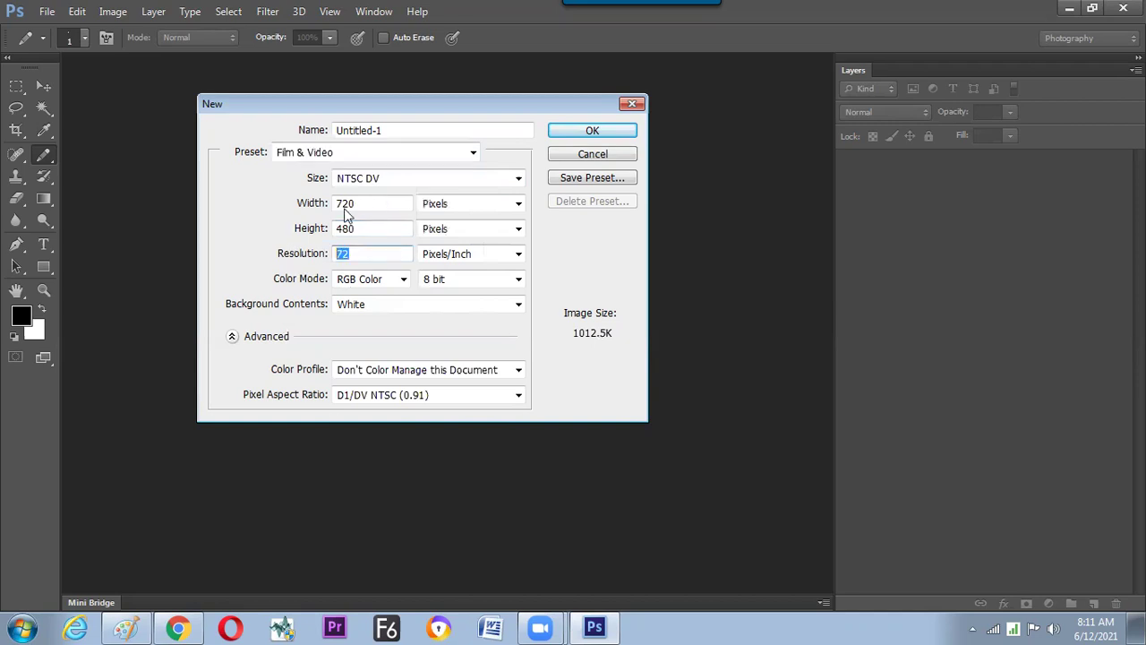
- Set the new document's preset back to International Paper
{"action": "left_click", "coordinate": [370, 161]}
{"action": "scroll", "coordinate": [350, 187], "scroll_direction": "up", "scroll_amount": 1}
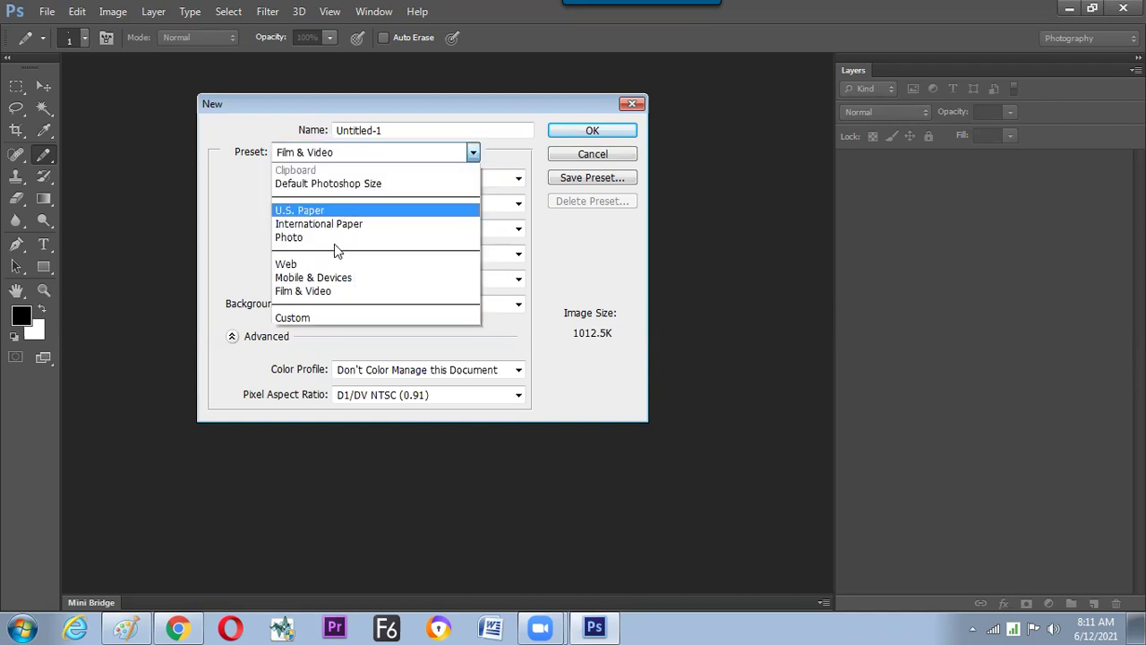
{"action": "left_click", "coordinate": [334, 224]}
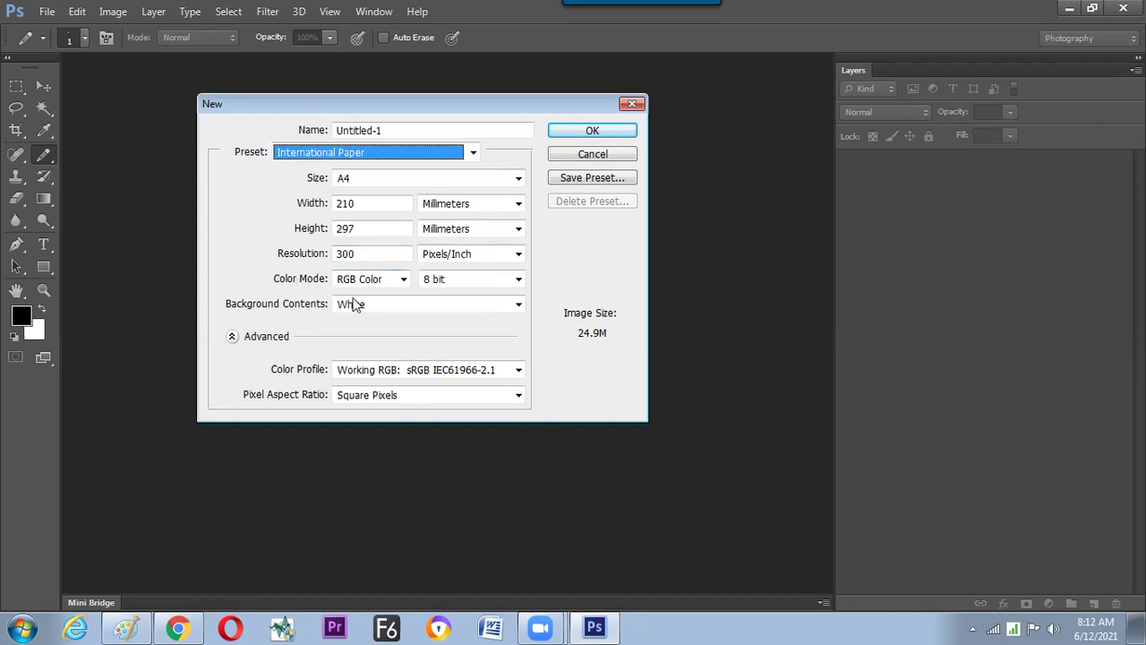
- Examine the colour modes, document presets and International Paper sizes available for the new document
{"action": "left_click", "coordinate": [358, 283]}
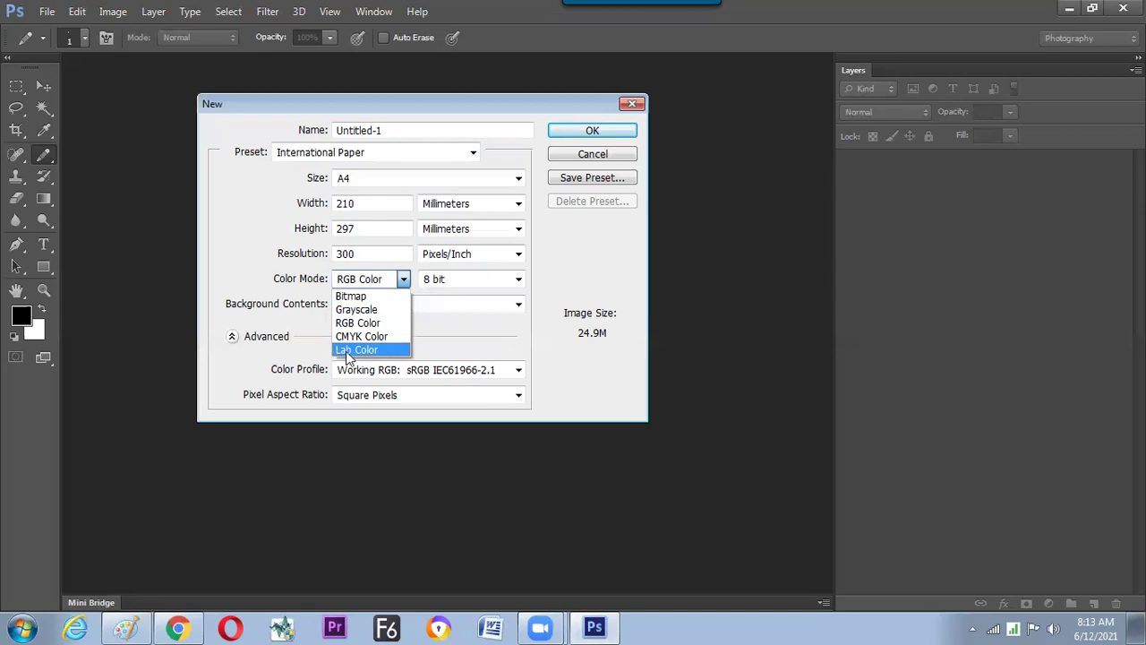
{"action": "left_click", "coordinate": [318, 288]}
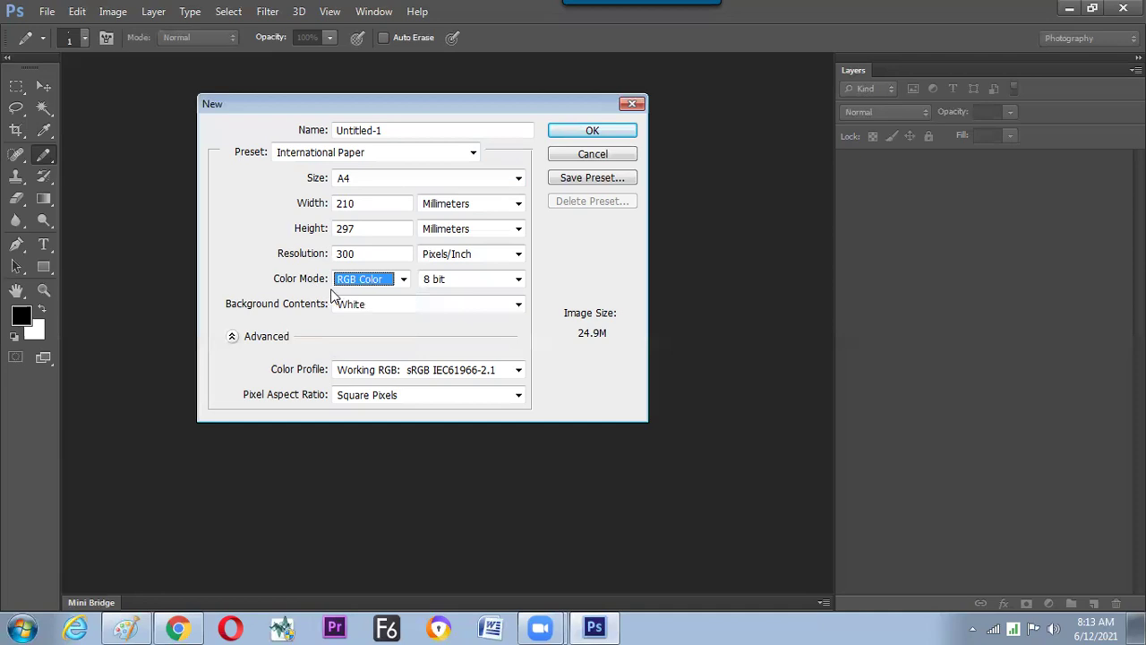
{"action": "left_click", "coordinate": [378, 153]}
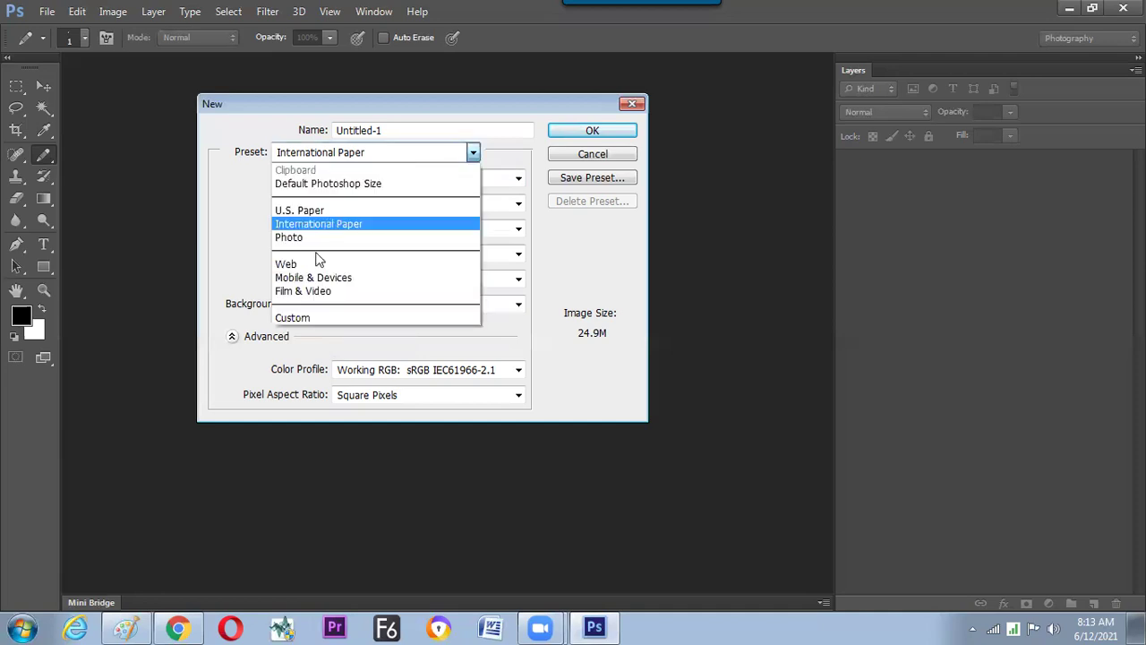
{"action": "left_click", "coordinate": [400, 219]}
{"action": "left_click", "coordinate": [397, 183]}
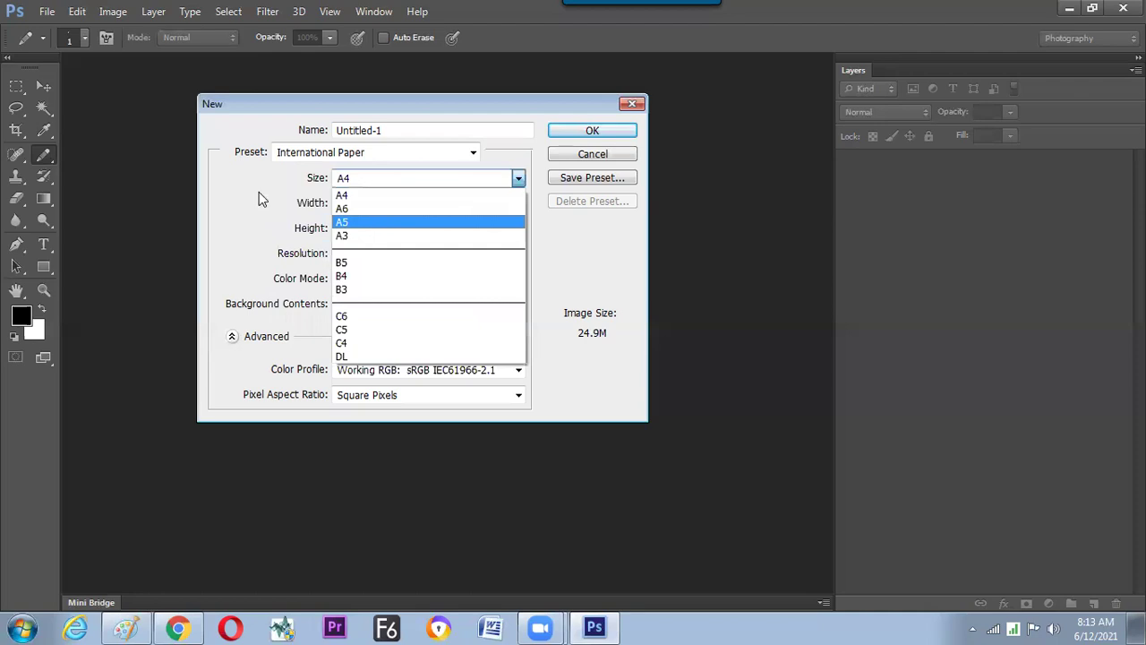
{"action": "left_click", "coordinate": [331, 166]}
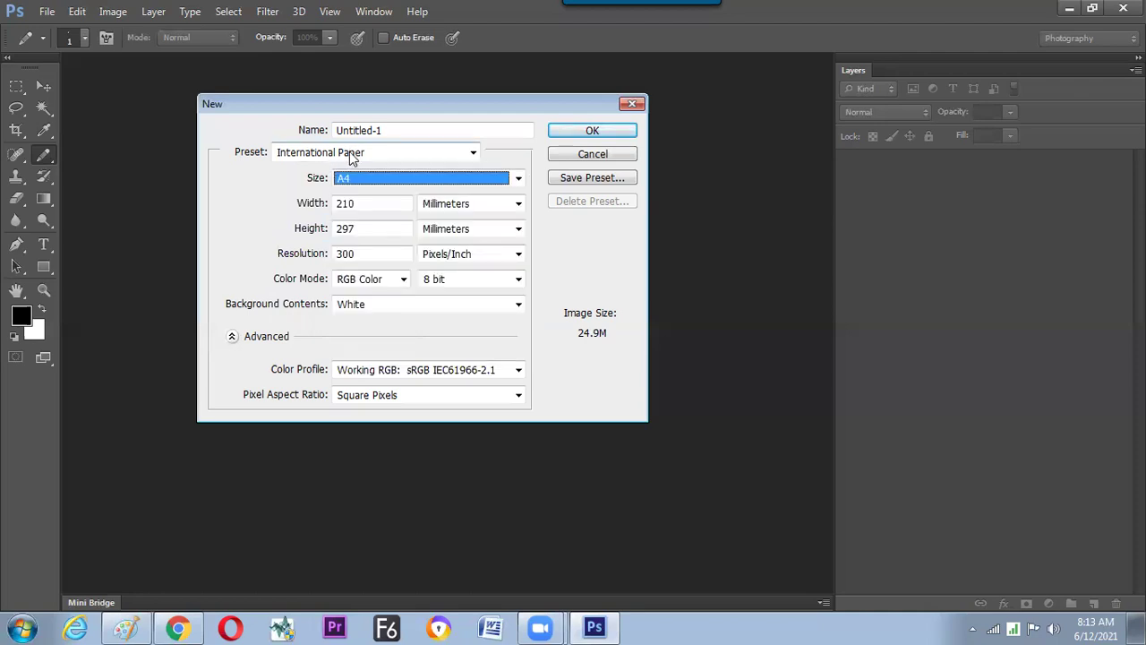
{"action": "left_click", "coordinate": [347, 209]}
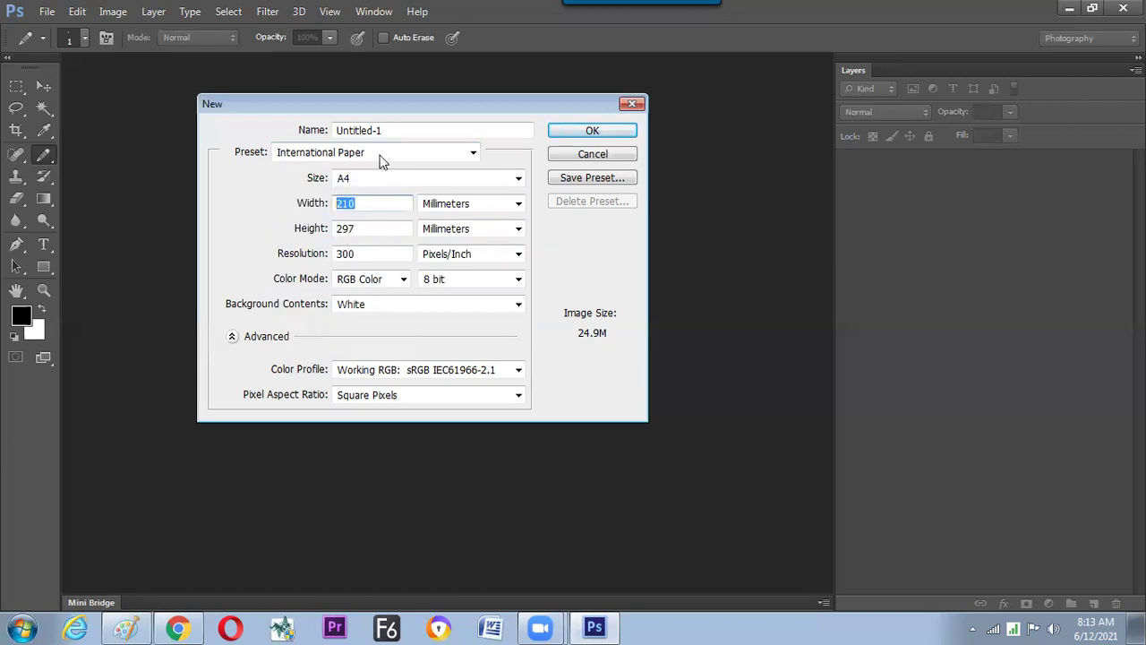
{"action": "left_click", "coordinate": [379, 154]}
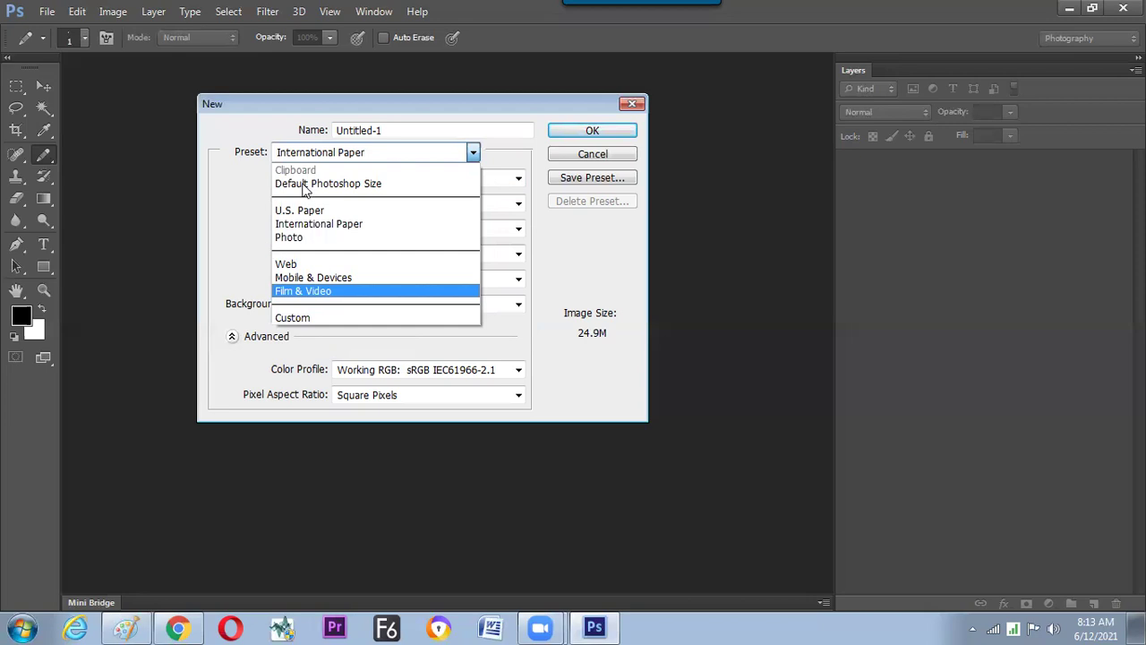
{"action": "left_click", "coordinate": [283, 150]}
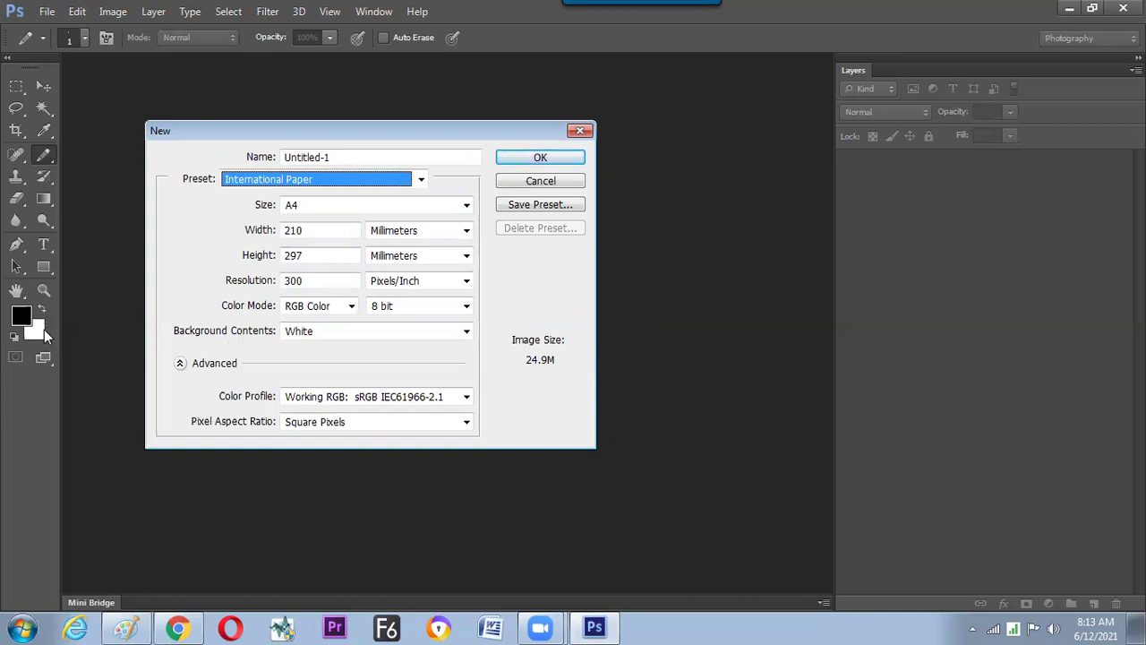
- Create the International Paper A4 document with transparent background contents
{"action": "left_click", "coordinate": [304, 332]}
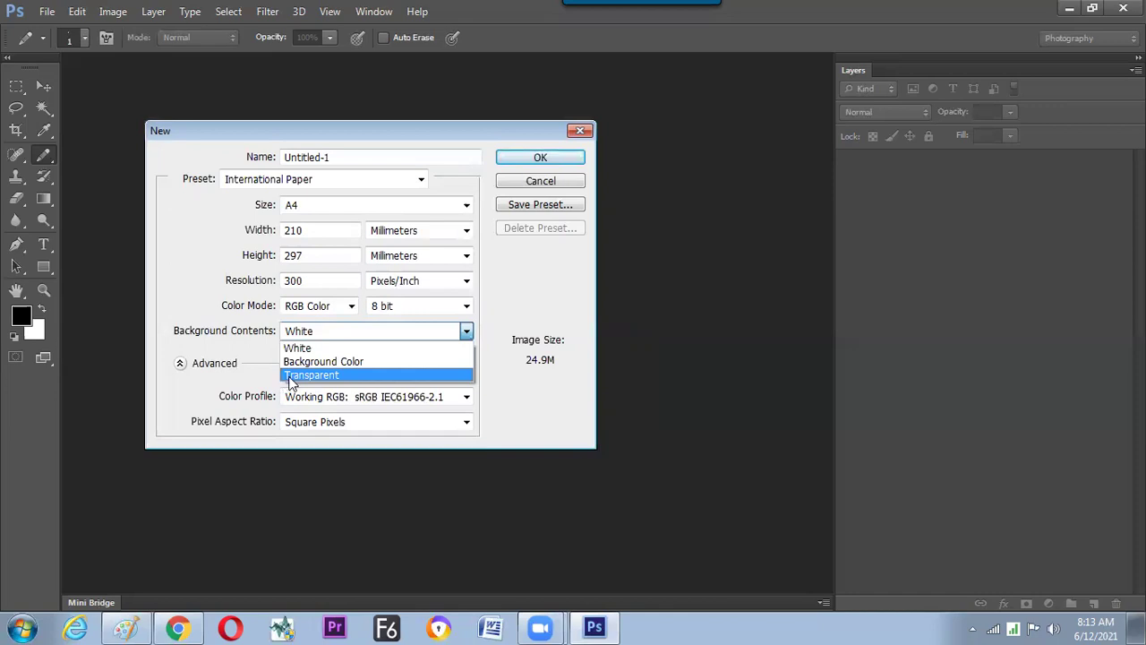
{"action": "left_click", "coordinate": [511, 200]}
{"action": "key", "text": "Escape"}
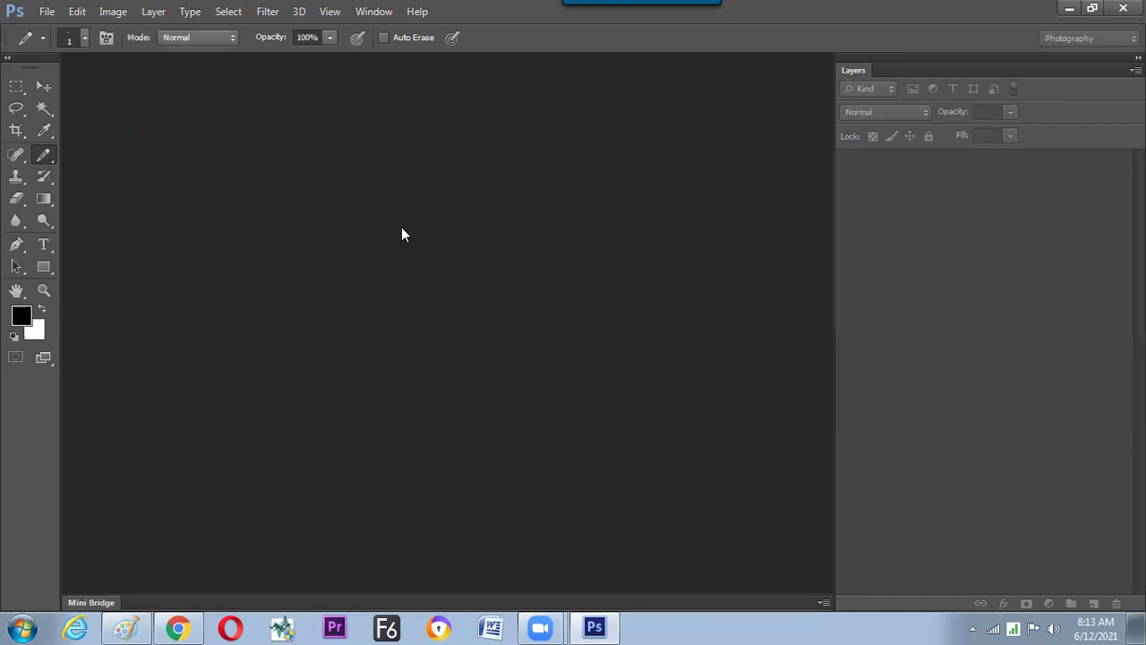
{"action": "key", "text": "ctrl+plus"}
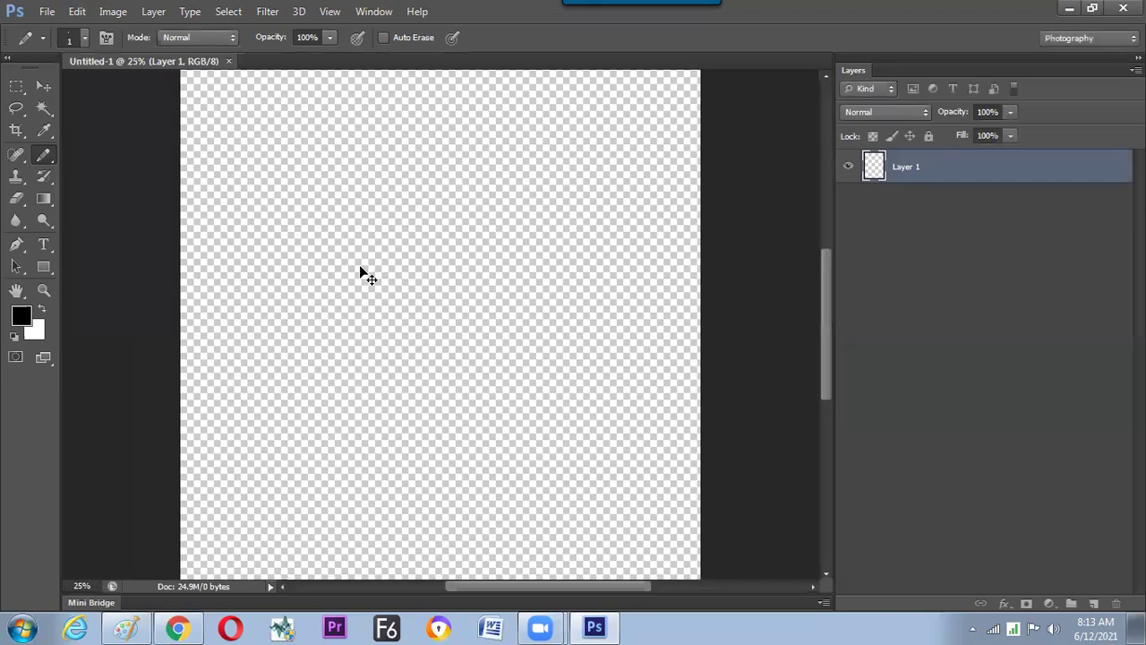
{"action": "key", "text": "ctrl+minus"}
- Create a second document with the same dimensions and white background contents
{"action": "key", "text": "ctrl+n"}
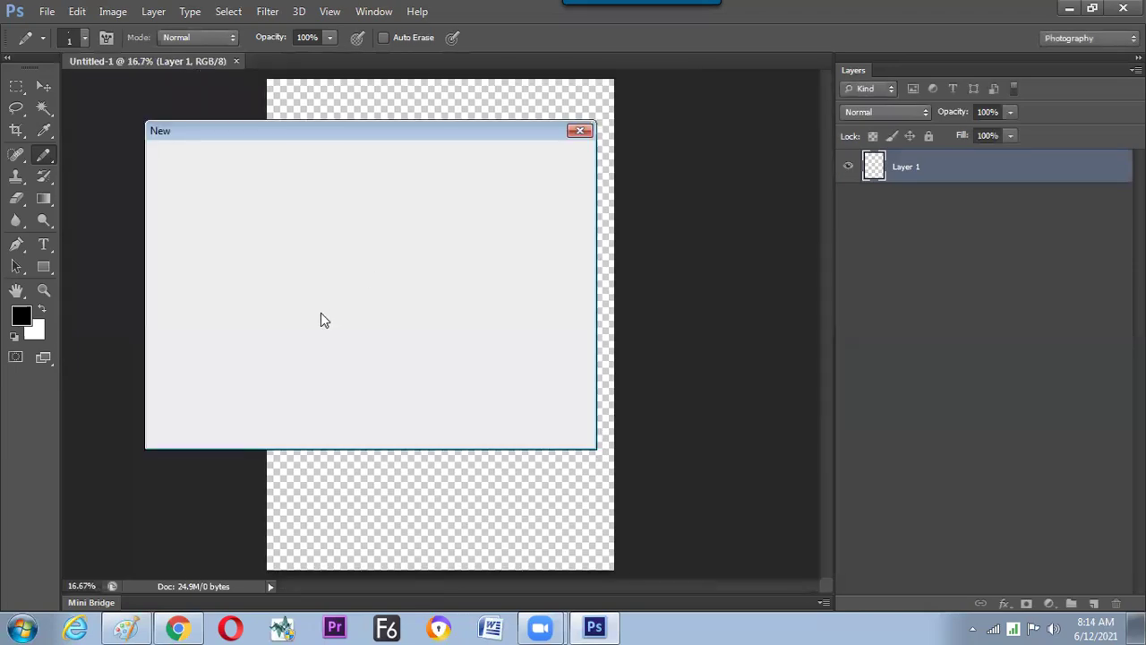
{"action": "left_click", "coordinate": [331, 338]}
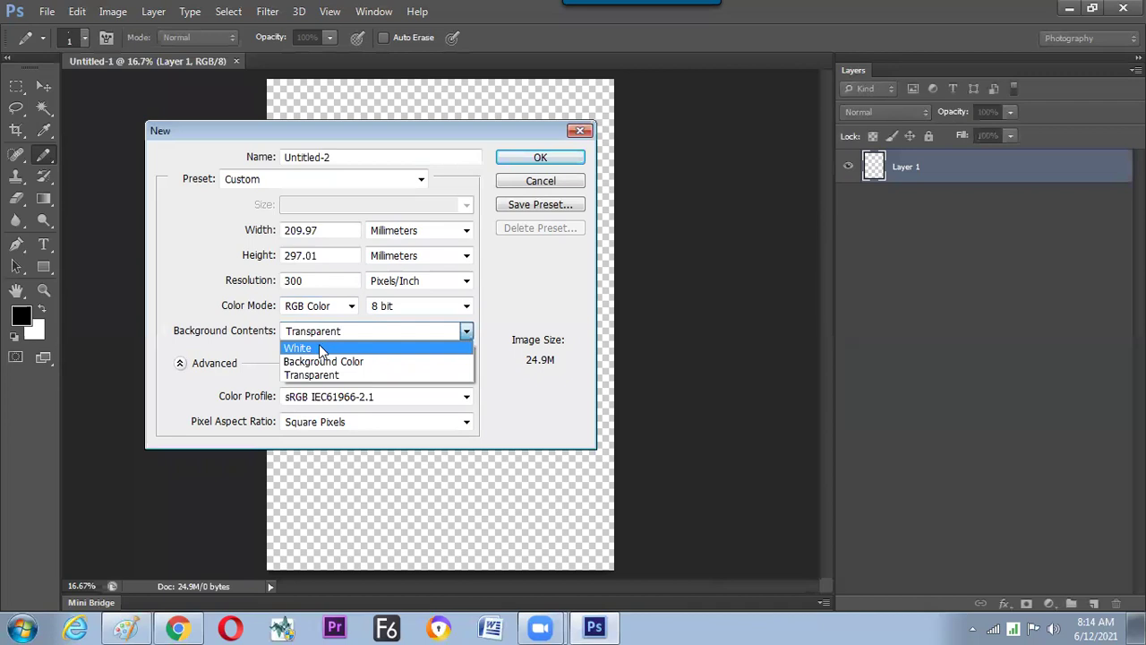
{"action": "key", "text": "Escape"}
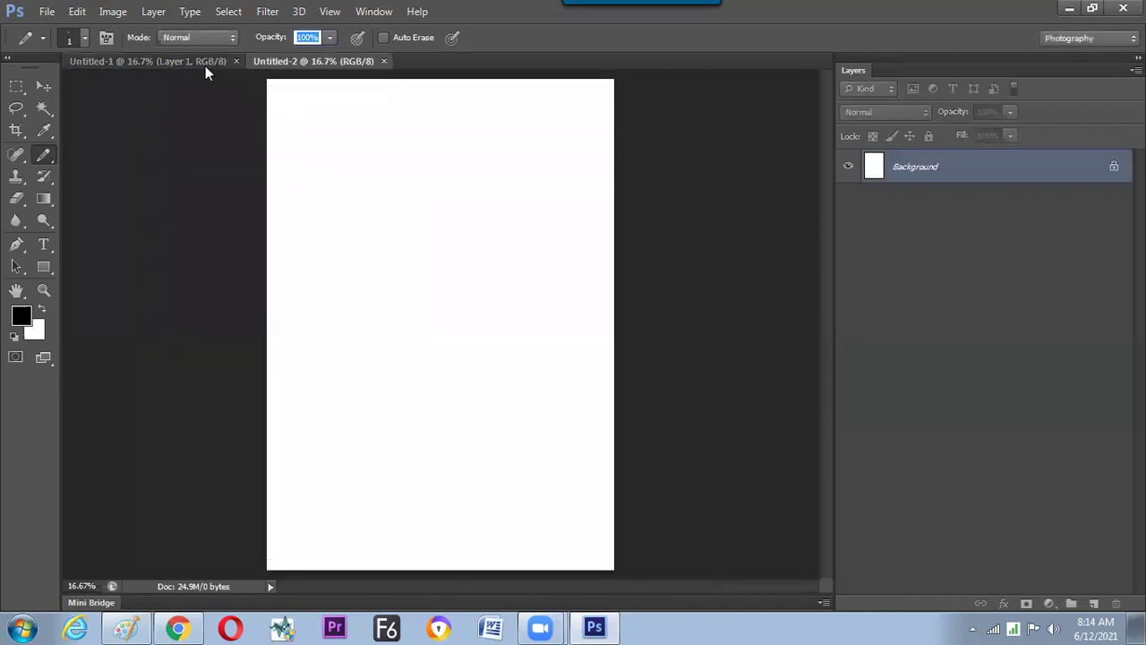
- Switch back and forth between the transparent and white documents to compare their canvases
{"action": "left_click", "coordinate": [205, 64]}
{"action": "left_click", "coordinate": [269, 62]}
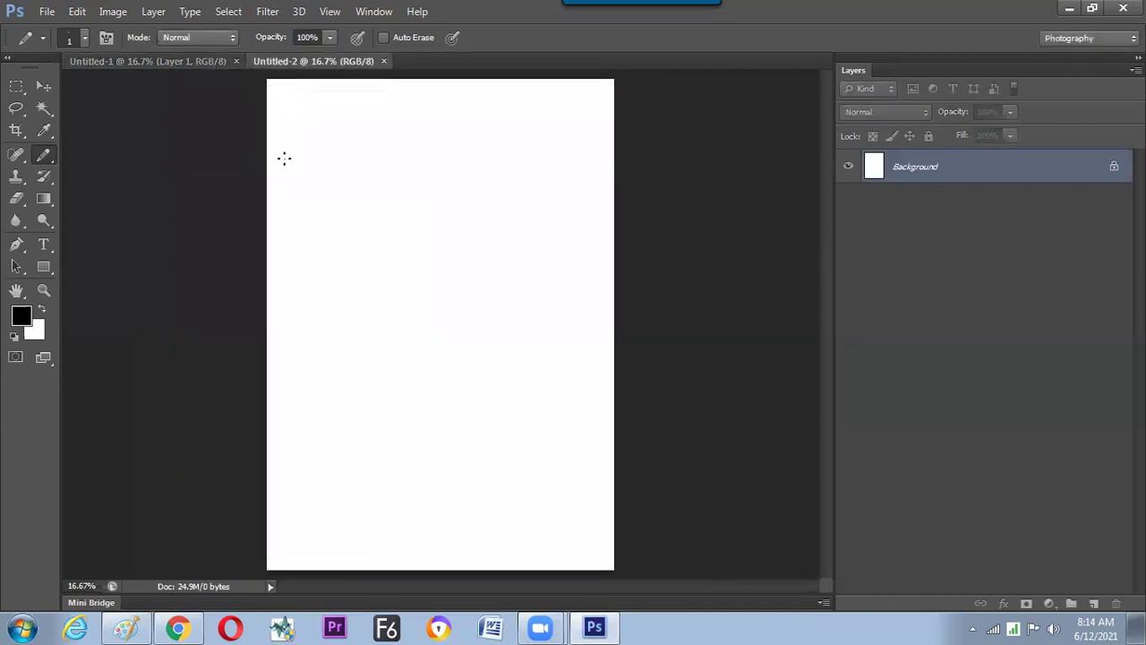
{"action": "left_click", "coordinate": [217, 63]}
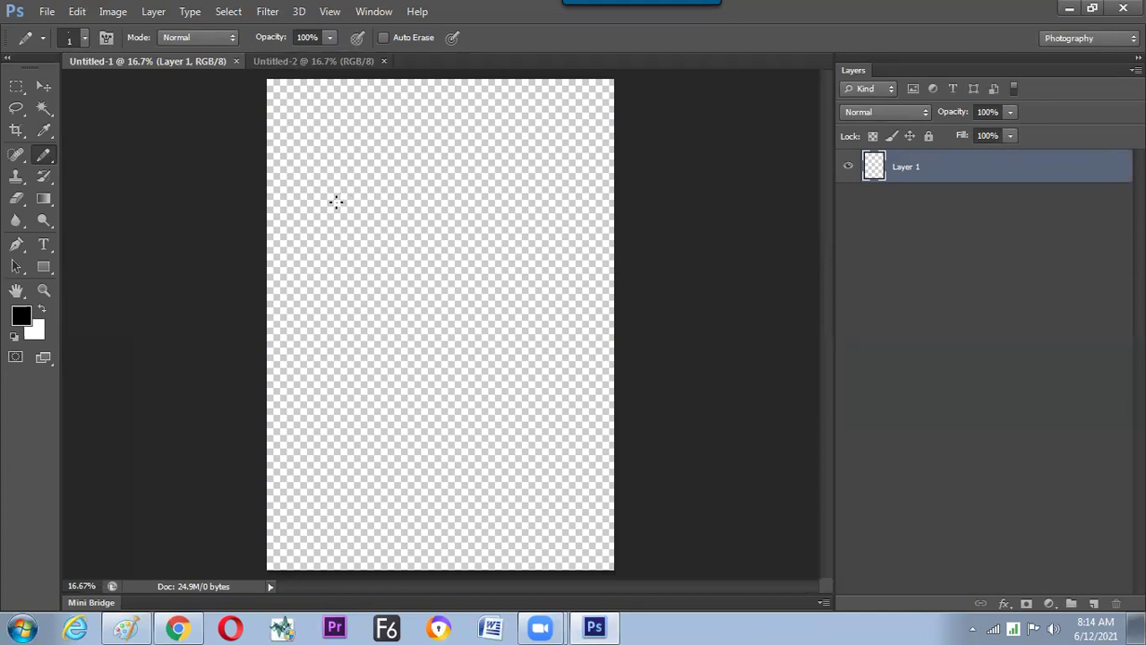
{"action": "left_click", "coordinate": [329, 62]}
- Start a third new document and review its background contents options
{"action": "key", "text": "ctrl+n"}
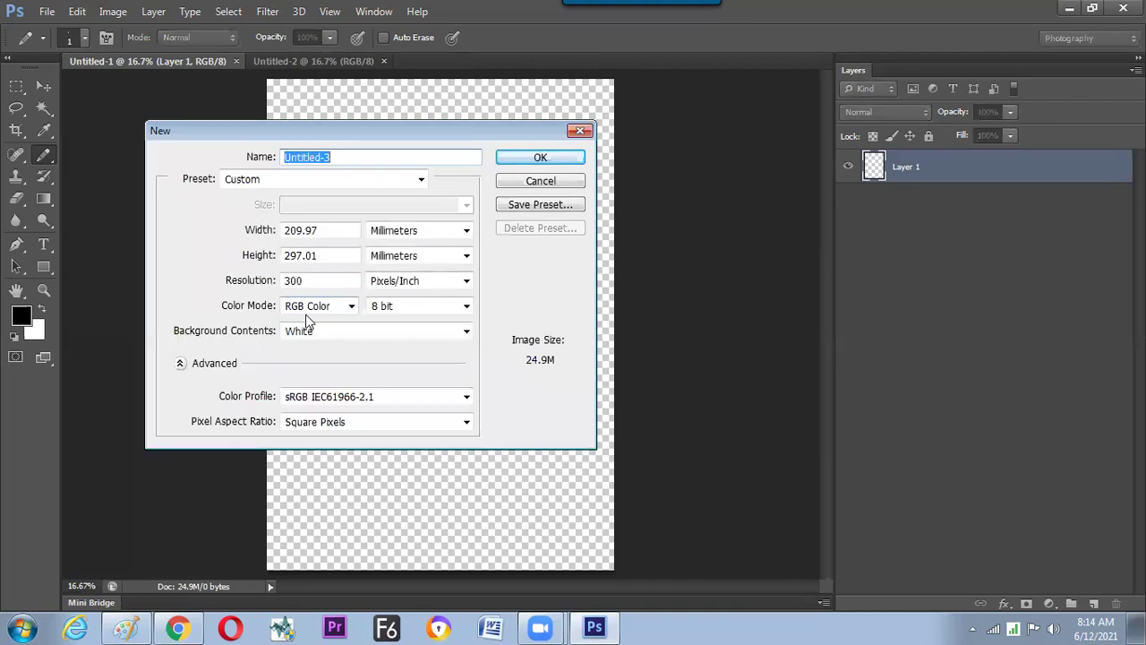
{"action": "left_click", "coordinate": [303, 331]}
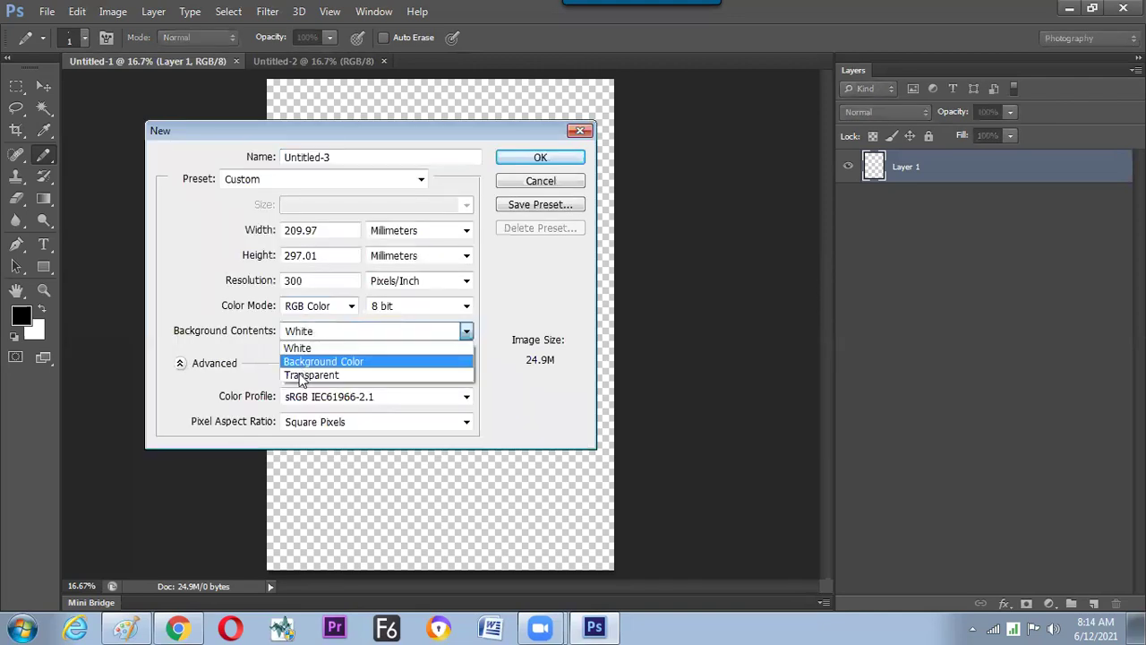
{"action": "left_click", "coordinate": [214, 239]}
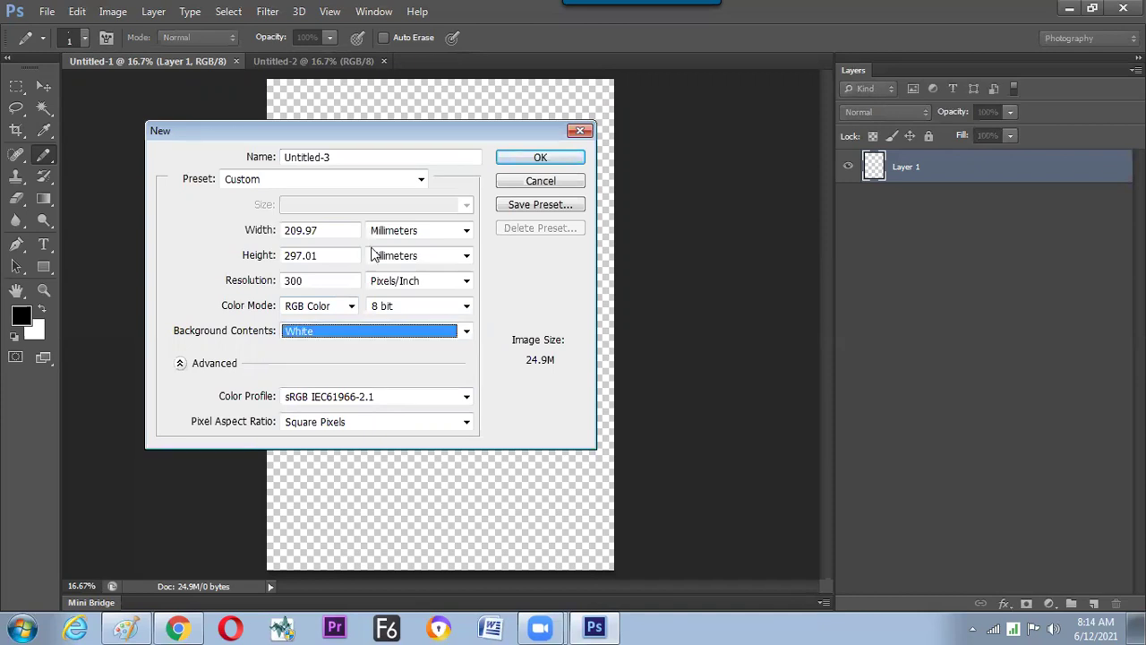
- Choose the Film & Video preset with the Film (2K) size for the third document
{"action": "left_click", "coordinate": [321, 184]}
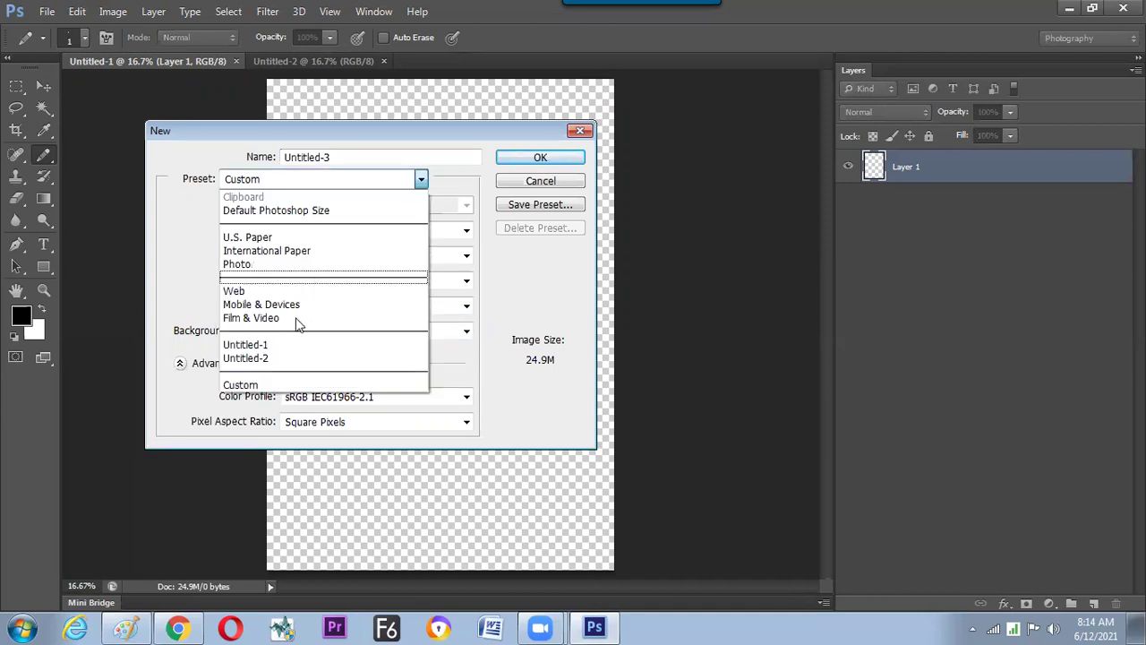
{"action": "left_click", "coordinate": [295, 319]}
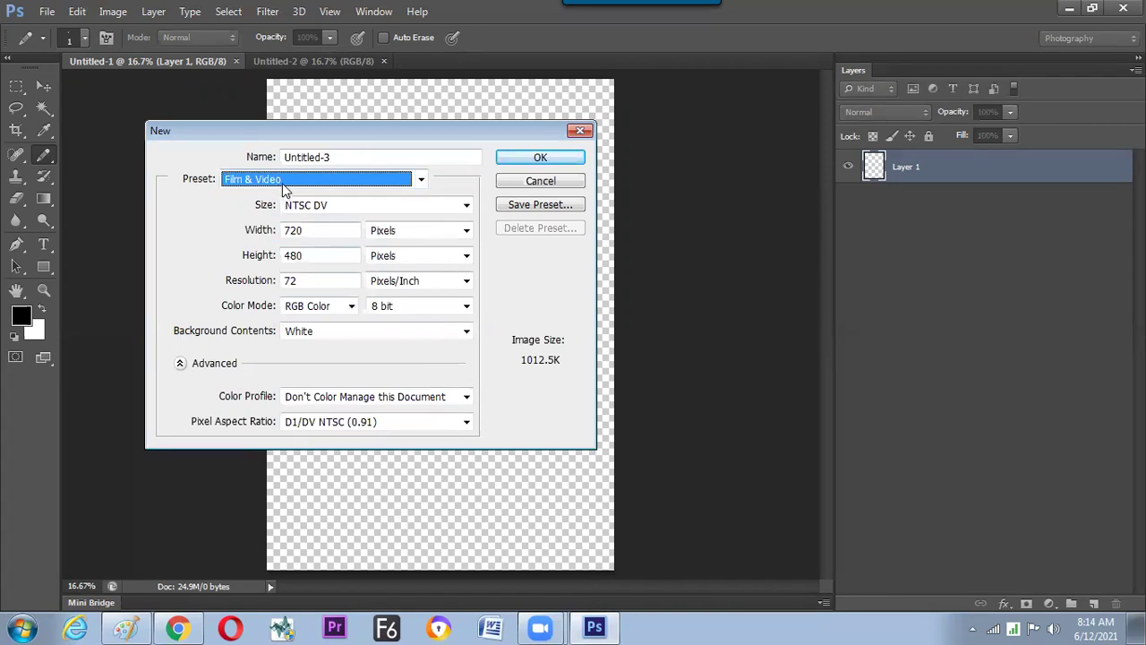
{"action": "left_click", "coordinate": [315, 208]}
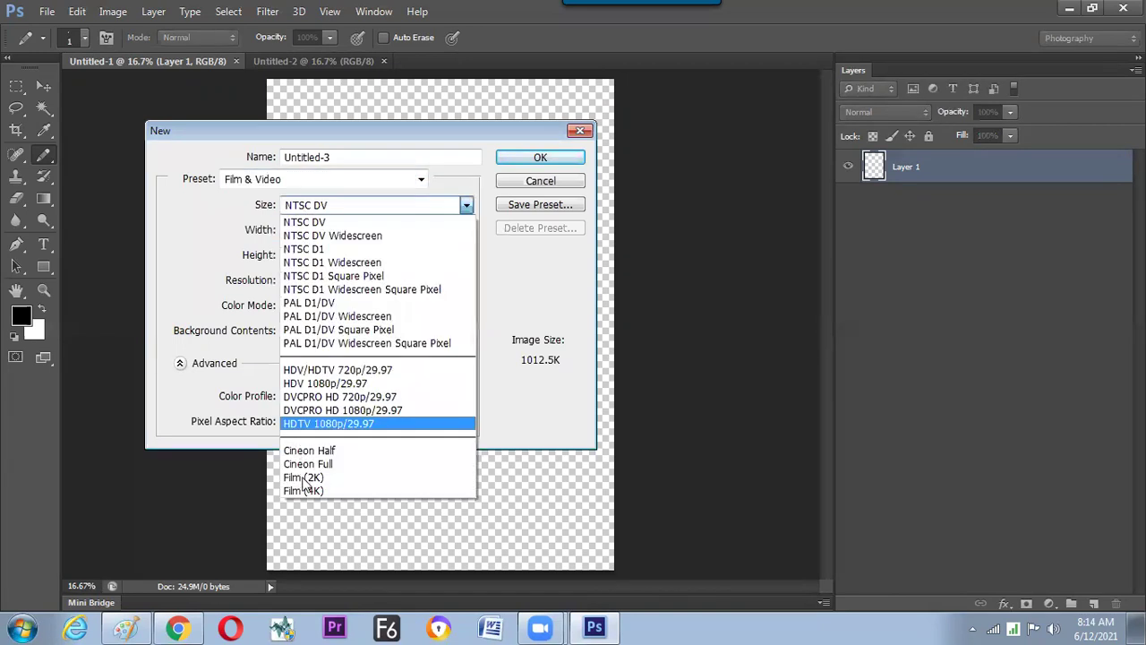
{"action": "left_click", "coordinate": [299, 477]}
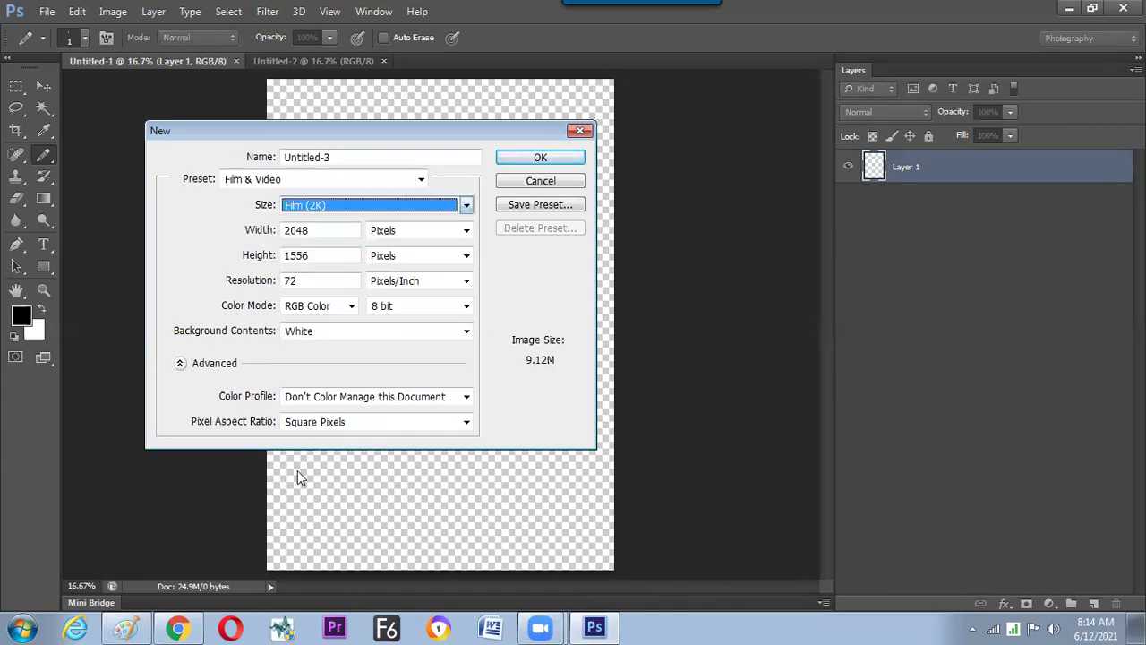
- Set the Film & Video size to PAL D1/DV
{"action": "left_click", "coordinate": [348, 179]}
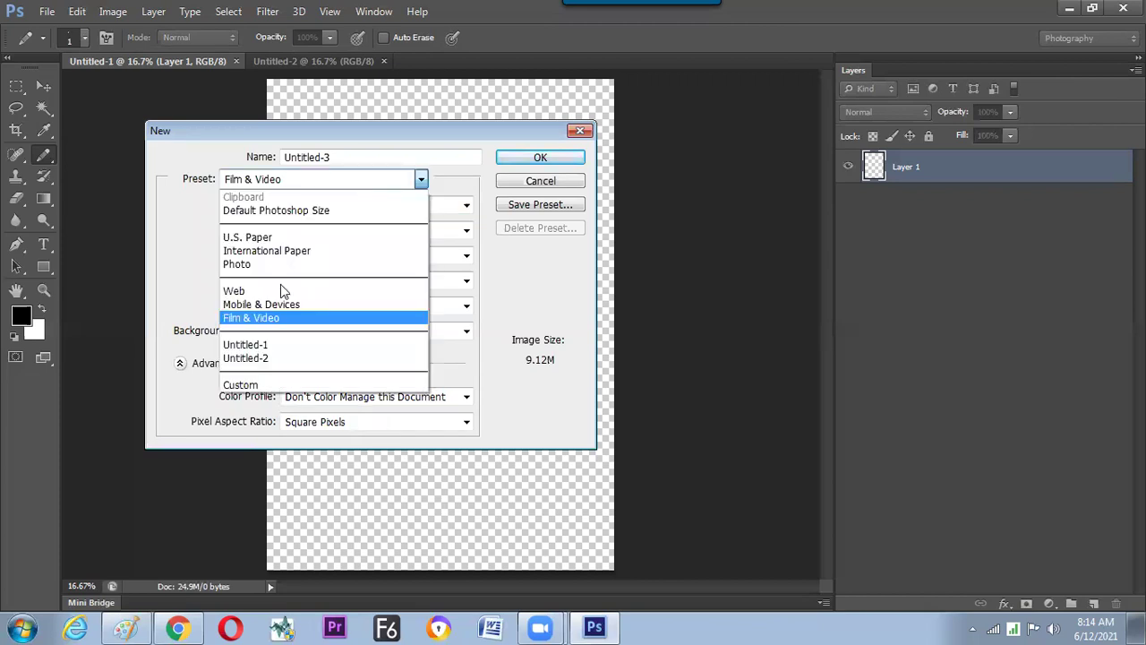
{"action": "left_click", "coordinate": [341, 205]}
{"action": "left_click", "coordinate": [333, 205]}
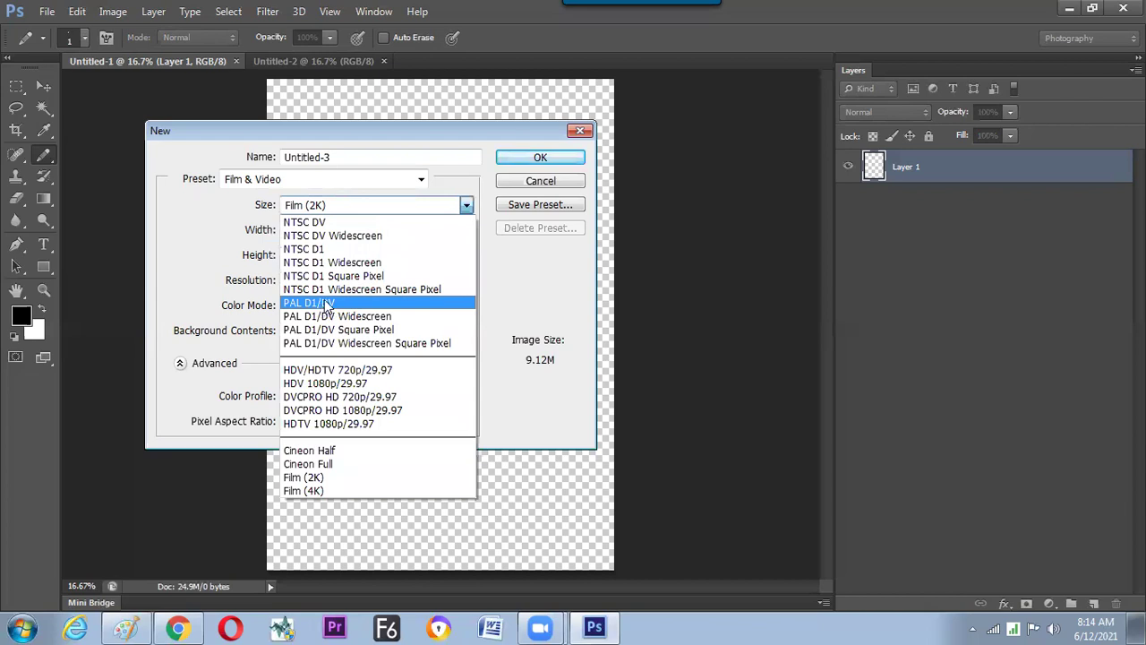
{"action": "left_click", "coordinate": [324, 305]}
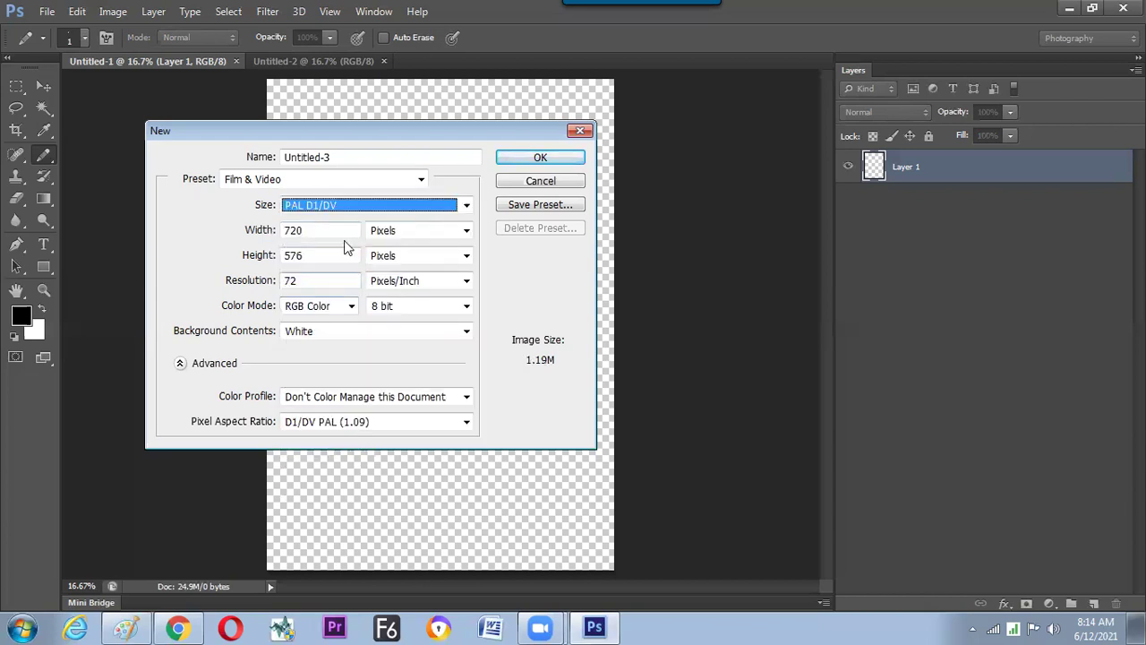
- Set the third document's preset to Web
{"action": "left_click", "coordinate": [319, 179]}
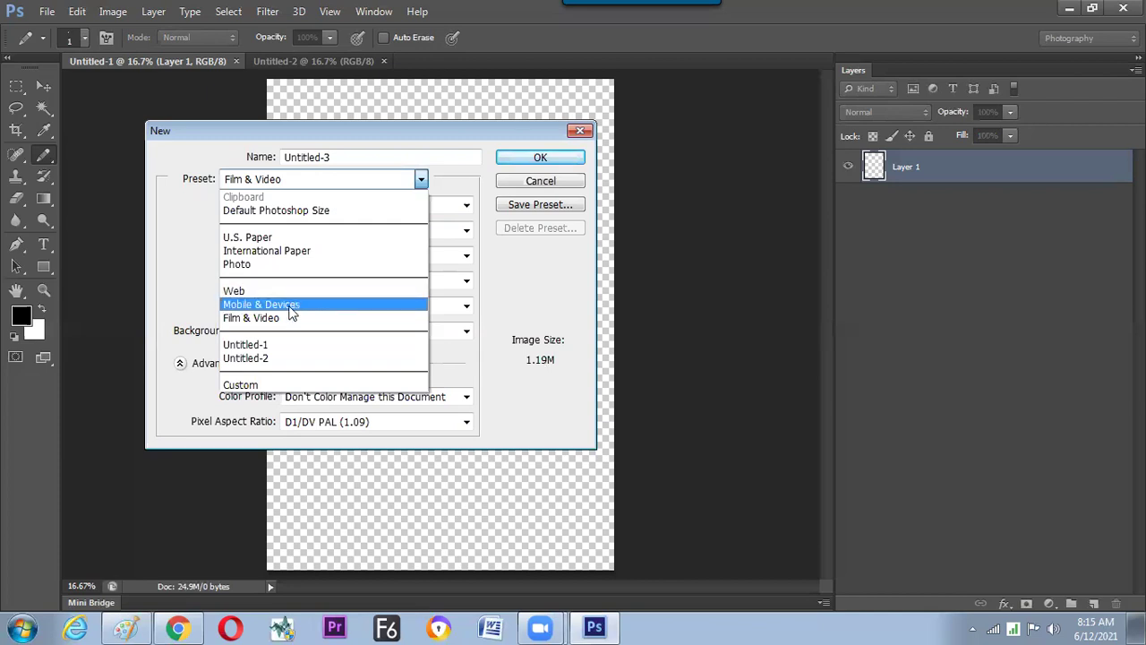
{"action": "key", "text": "Up"}
{"action": "key", "text": "Up"}
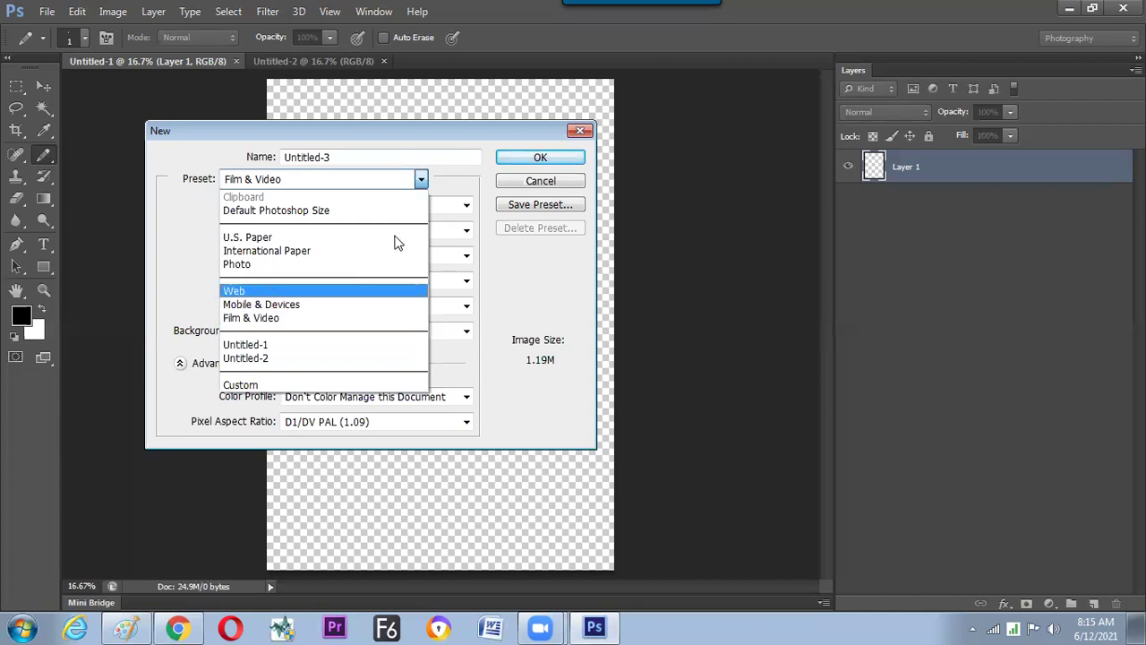
{"action": "key", "text": "Return"}
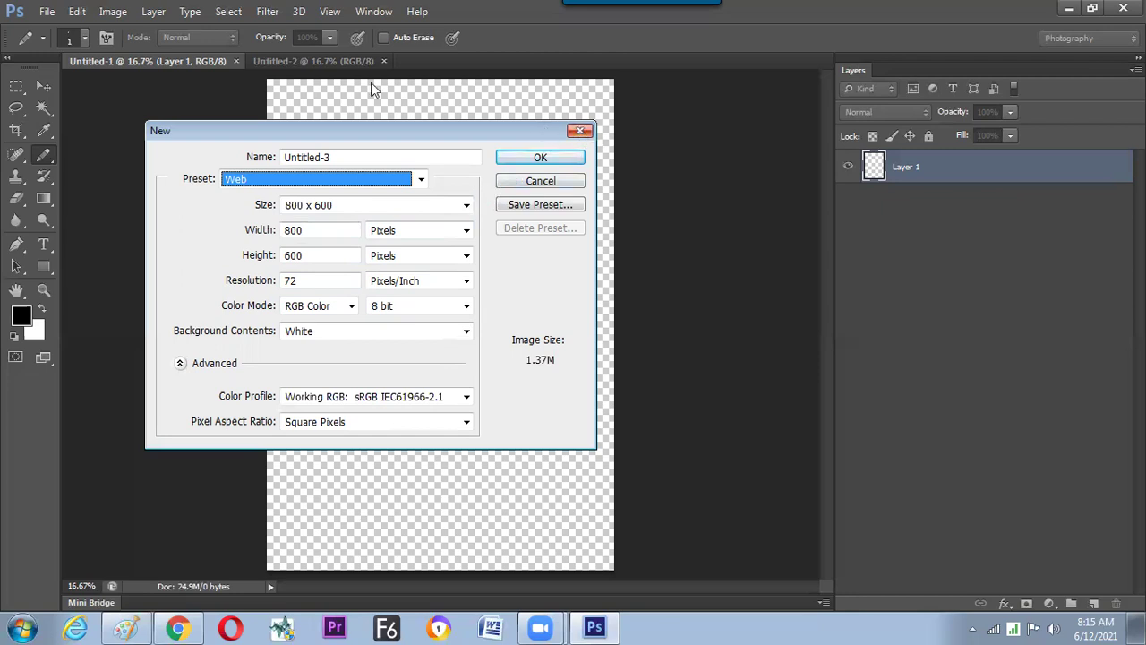
- Cancel creating the third document and close the transparent Untitled-1 document
{"action": "key", "text": "Escape"}
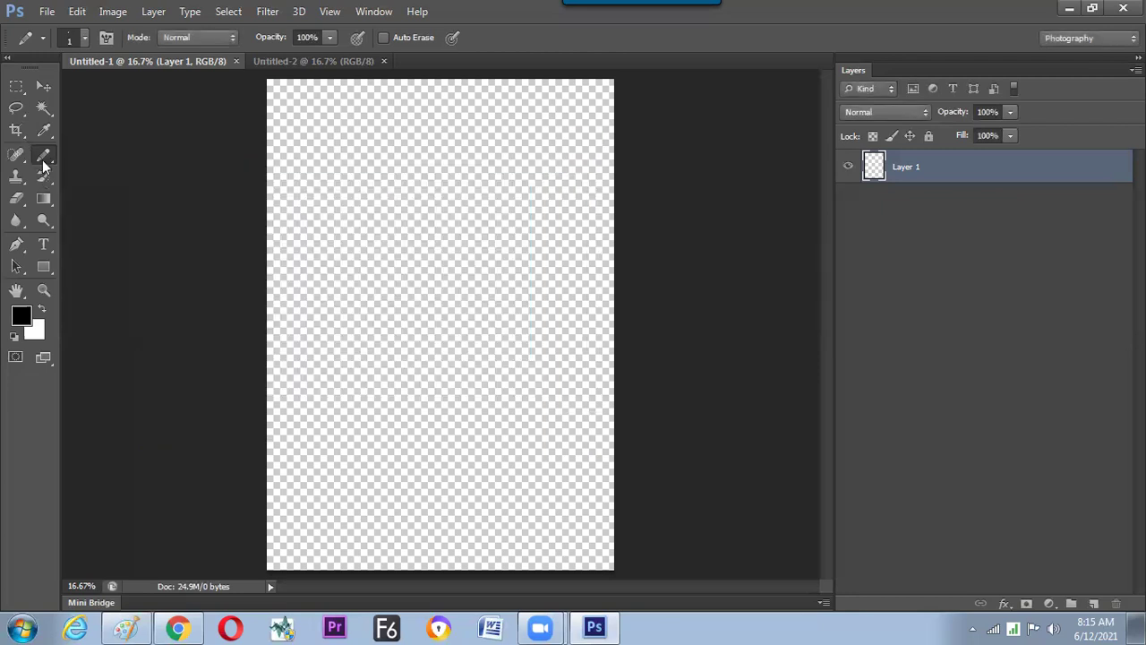
{"action": "left_click", "coordinate": [236, 61]}
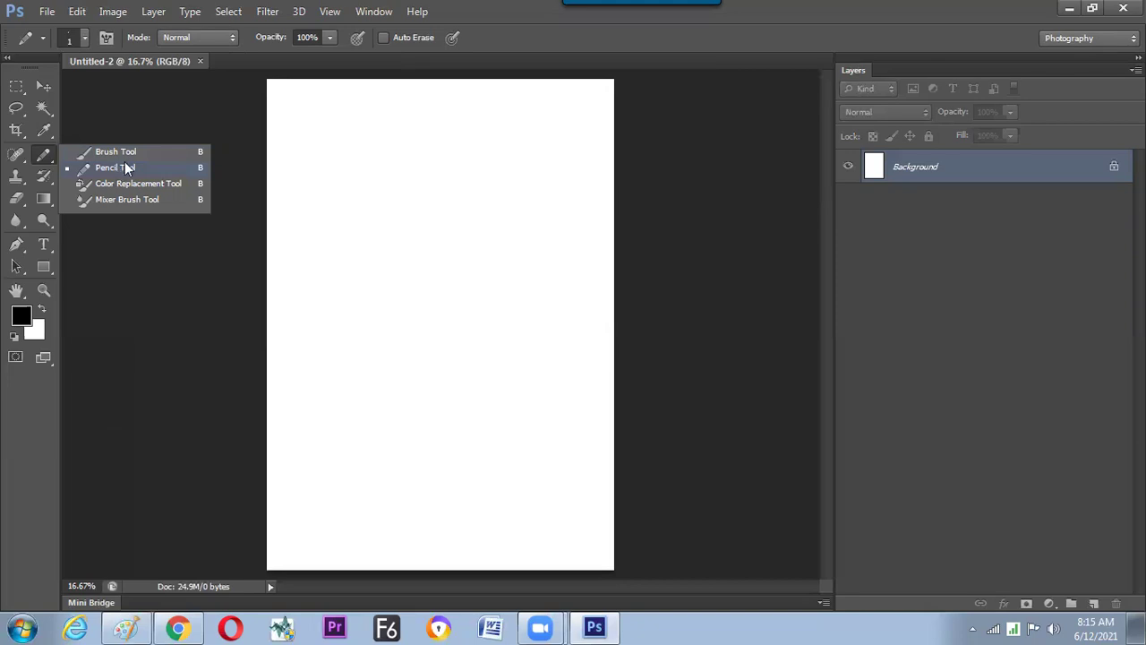
- Scribble thin strokes on the white canvas with the Pencil tool, and add thick crossing strokes at a size of 45 px
{"action": "left_click", "coordinate": [117, 168]}
{"action": "mouse_move", "coordinate": [407, 223]}
{"action": "left_mouse_down"}
{"action": "mouse_move", "coordinate": [343, 237]}
{"action": "mouse_move", "coordinate": [382, 224]}
{"action": "mouse_move", "coordinate": [332, 285]}
{"action": "mouse_move", "coordinate": [341, 262]}
{"action": "mouse_move", "coordinate": [376, 254]}
{"action": "left_mouse_up"}
{"action": "key", "text": "bracketright"}
{"action": "key", "text": "bracketright"}
{"action": "key", "text": "bracketright"}
{"action": "key", "text": "bracketright"}
{"action": "key", "text": "bracketright"}
{"action": "key", "text": "bracketright"}
{"action": "key", "text": "bracketright"}
{"action": "key", "text": "bracketright"}
{"action": "key", "text": "bracketright"}
{"action": "key", "text": "bracketright"}
{"action": "key", "text": "bracketright"}
{"action": "key", "text": "bracketright"}
{"action": "key", "text": "bracketright"}
{"action": "key", "text": "bracketright"}
{"action": "key", "text": "bracketright"}
{"action": "key", "text": "bracketright"}
{"action": "mouse_move", "coordinate": [338, 241]}
{"action": "left_mouse_down"}
{"action": "mouse_move", "coordinate": [395, 309]}
{"action": "mouse_move", "coordinate": [371, 257]}
{"action": "left_mouse_up"}
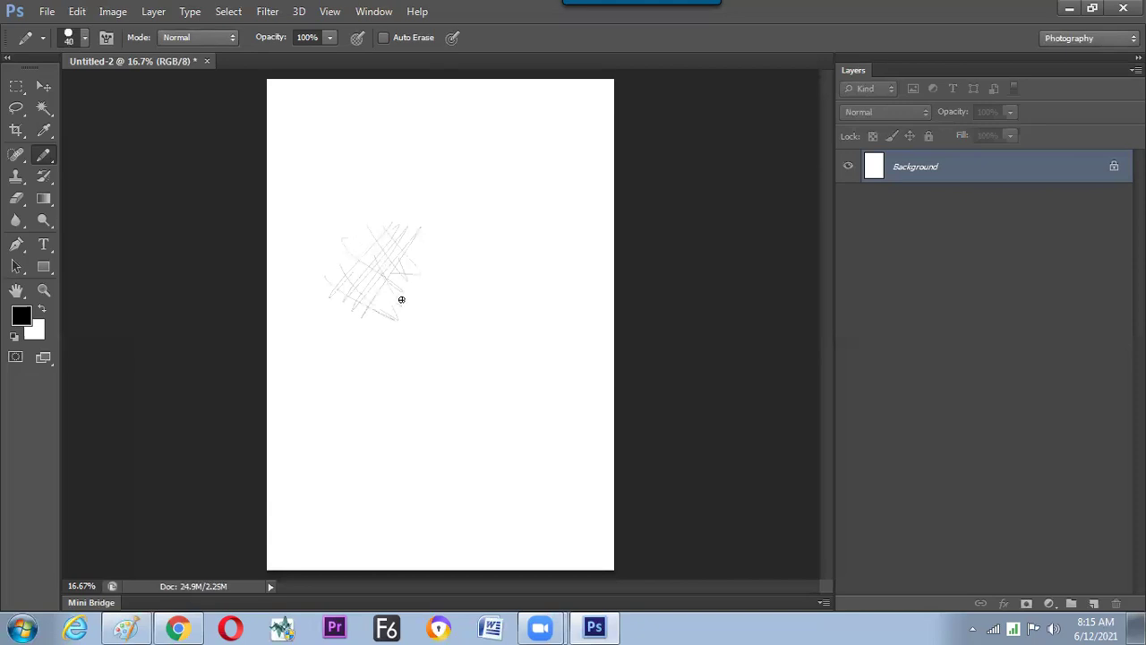
{"action": "left_click_drag", "start_coordinate": [404, 214], "coordinate": [335, 313]}
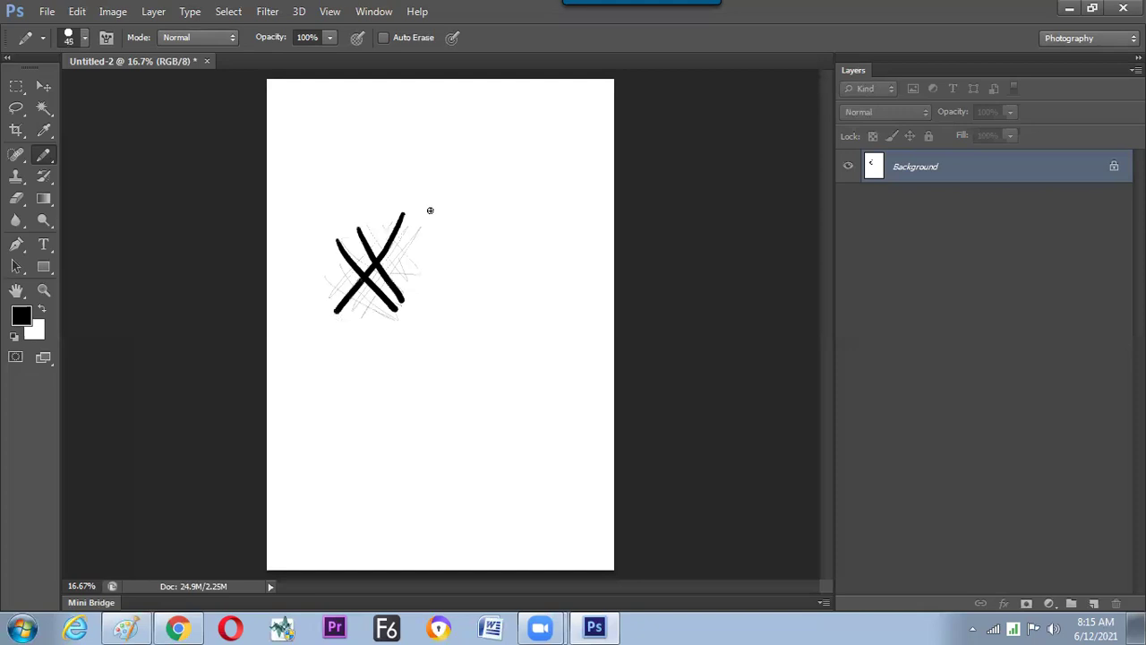
{"action": "left_click_drag", "start_coordinate": [430, 240], "coordinate": [348, 331]}
- Set the pencil's hardness to 0% and draw a zigzag stroke below the crossed lines
{"action": "right_click", "coordinate": [381, 231]}
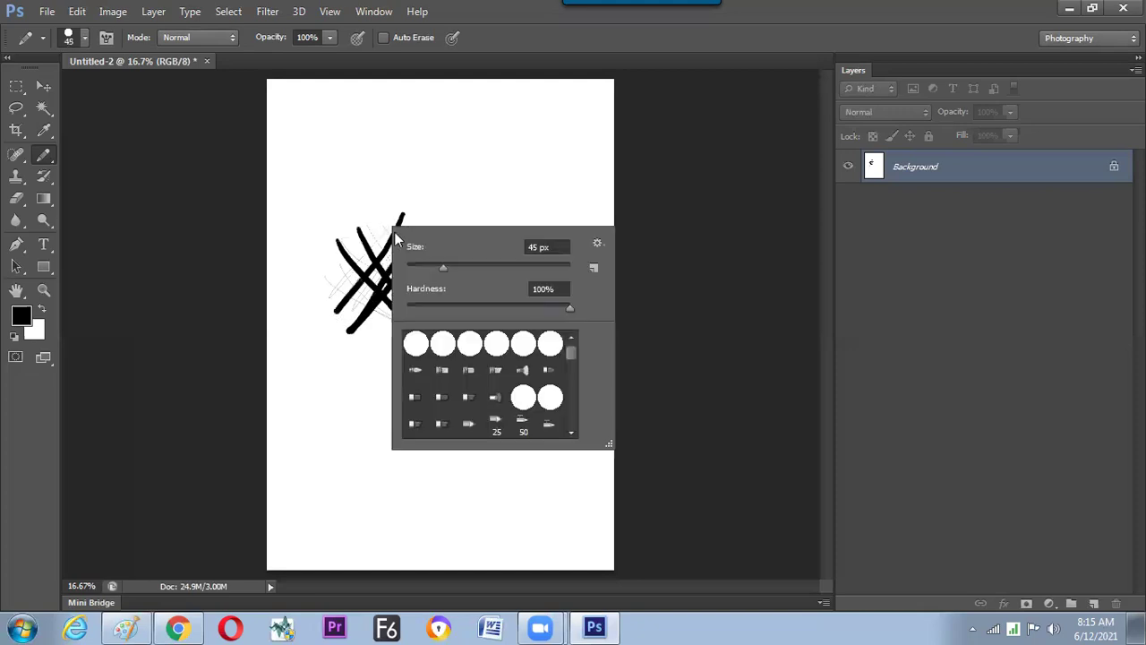
{"action": "mouse_move", "coordinate": [425, 309]}
{"action": "left_mouse_down"}
{"action": "mouse_move", "coordinate": [405, 309]}
{"action": "mouse_move", "coordinate": [437, 307]}
{"action": "left_mouse_up"}
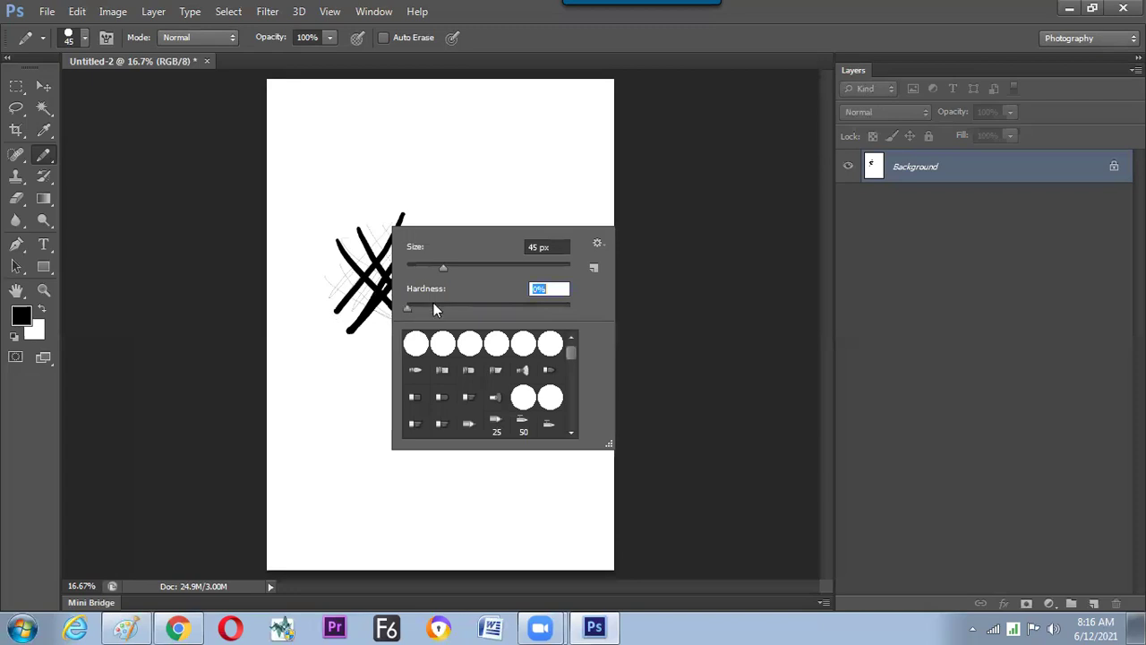
{"action": "mouse_move", "coordinate": [321, 310]}
{"action": "left_mouse_down"}
{"action": "mouse_move", "coordinate": [346, 342]}
{"action": "mouse_move", "coordinate": [349, 381]}
{"action": "left_mouse_up"}
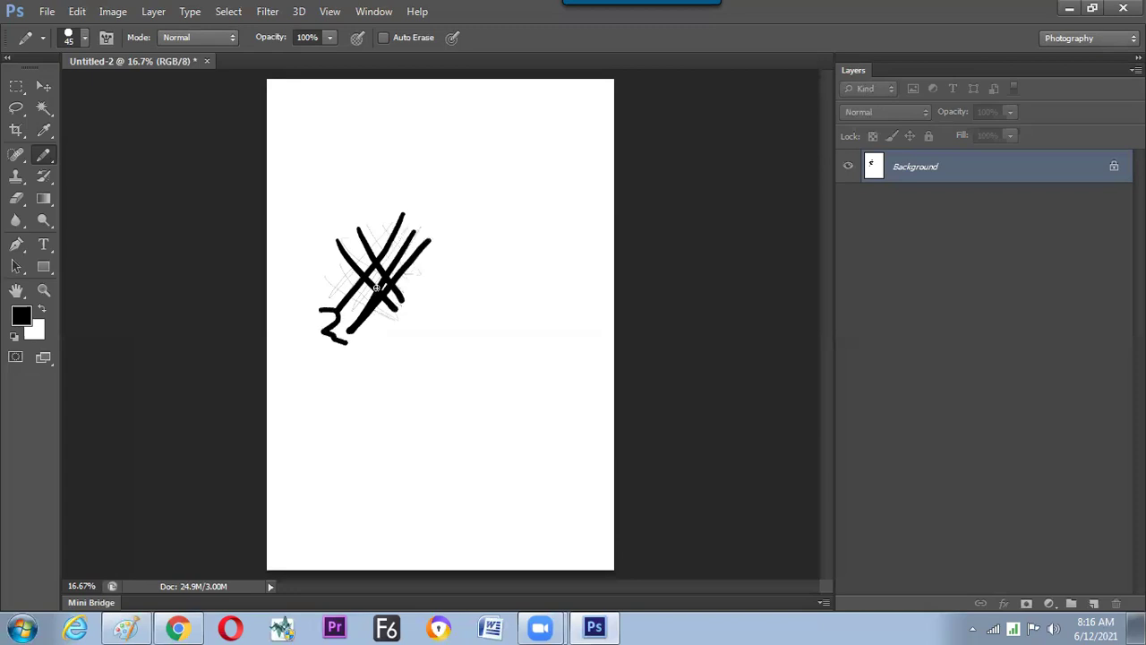
- Draw a wavy stroke from above the crossed lines down through them, and check the pencil's size and hardness settings
{"action": "right_click", "coordinate": [375, 279]}
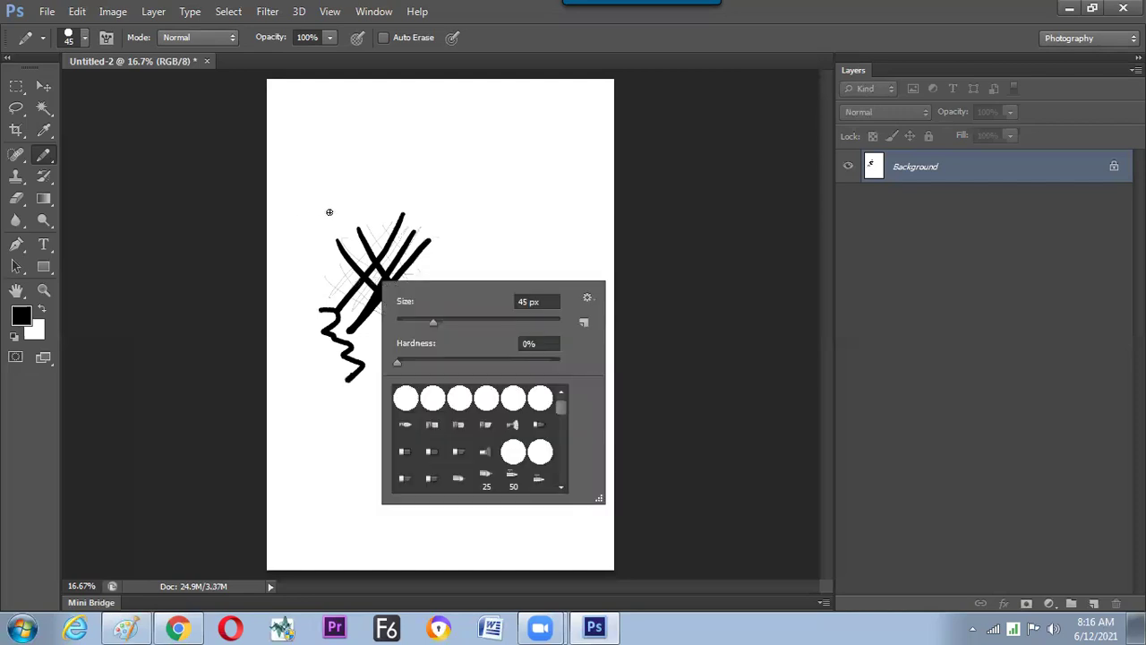
{"action": "left_click_drag", "start_coordinate": [340, 189], "coordinate": [327, 206]}
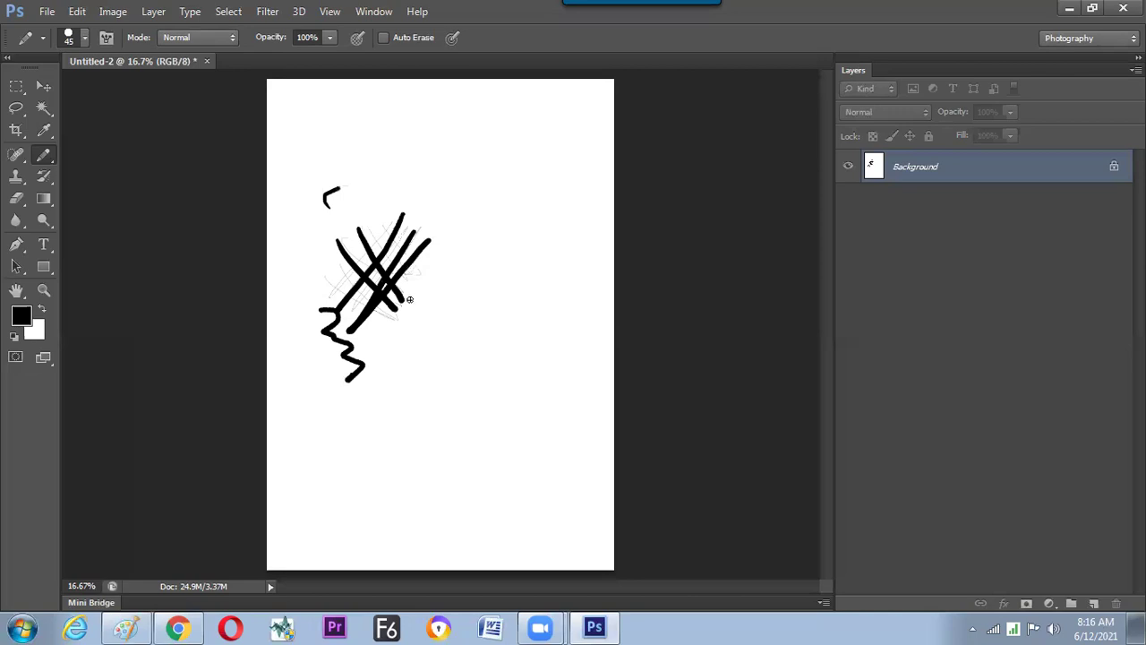
{"action": "left_click_drag", "start_coordinate": [410, 300], "coordinate": [404, 311]}
{"action": "right_click", "coordinate": [389, 207]}
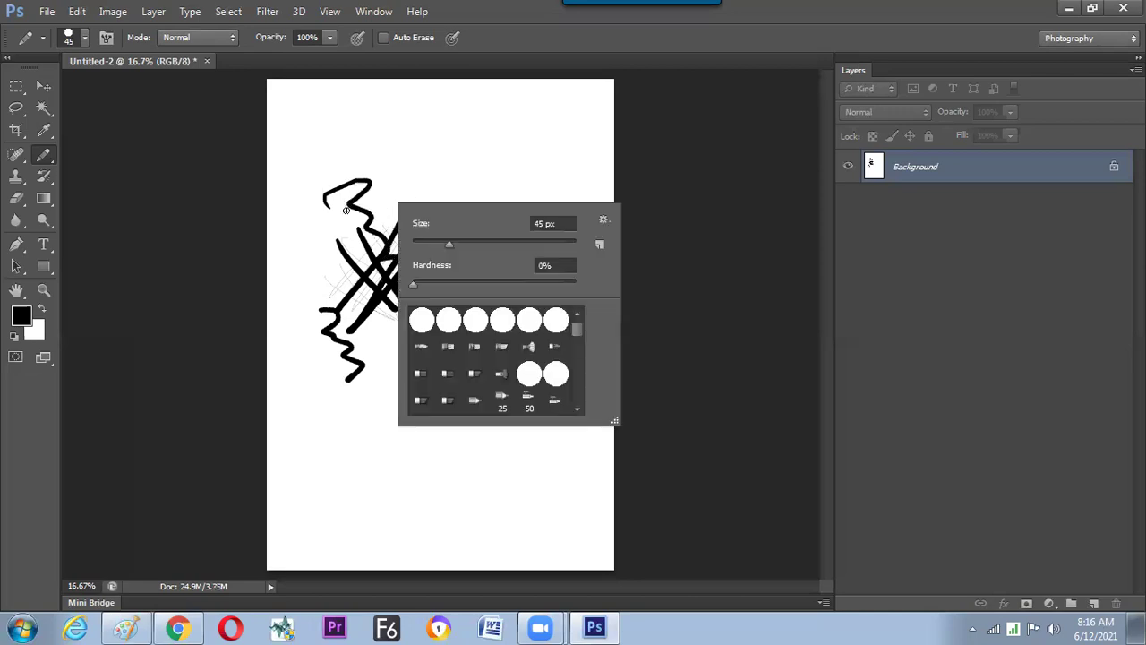
{"action": "left_click", "coordinate": [346, 209]}
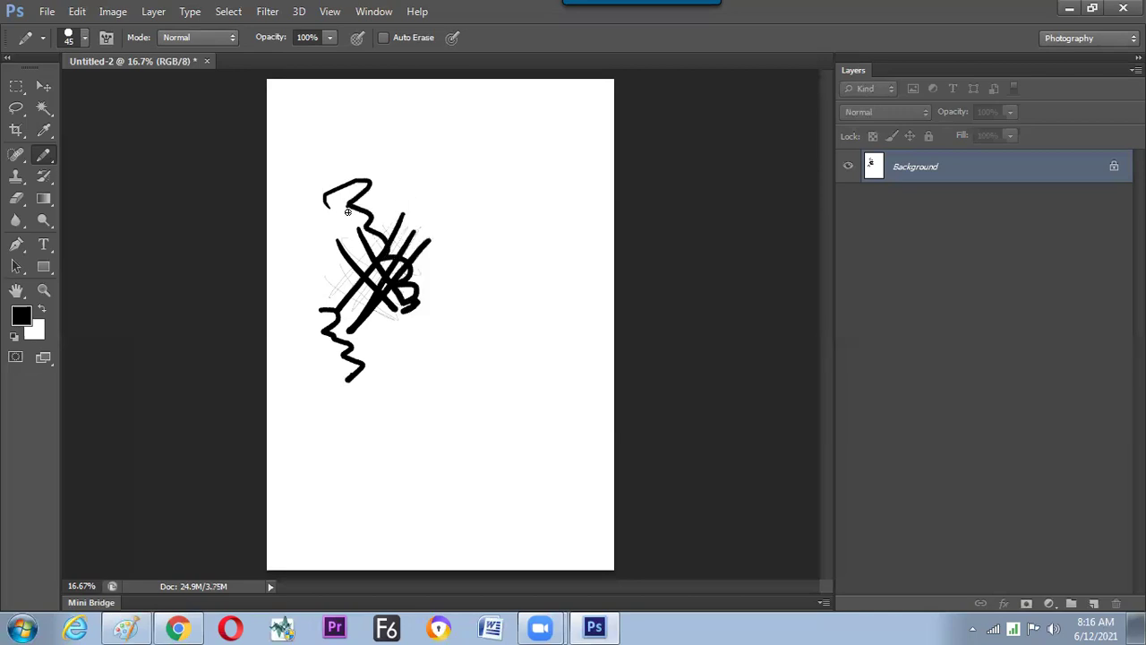
- Review the pencil's brush tip shape settings and close them again
{"action": "key", "text": "F5"}
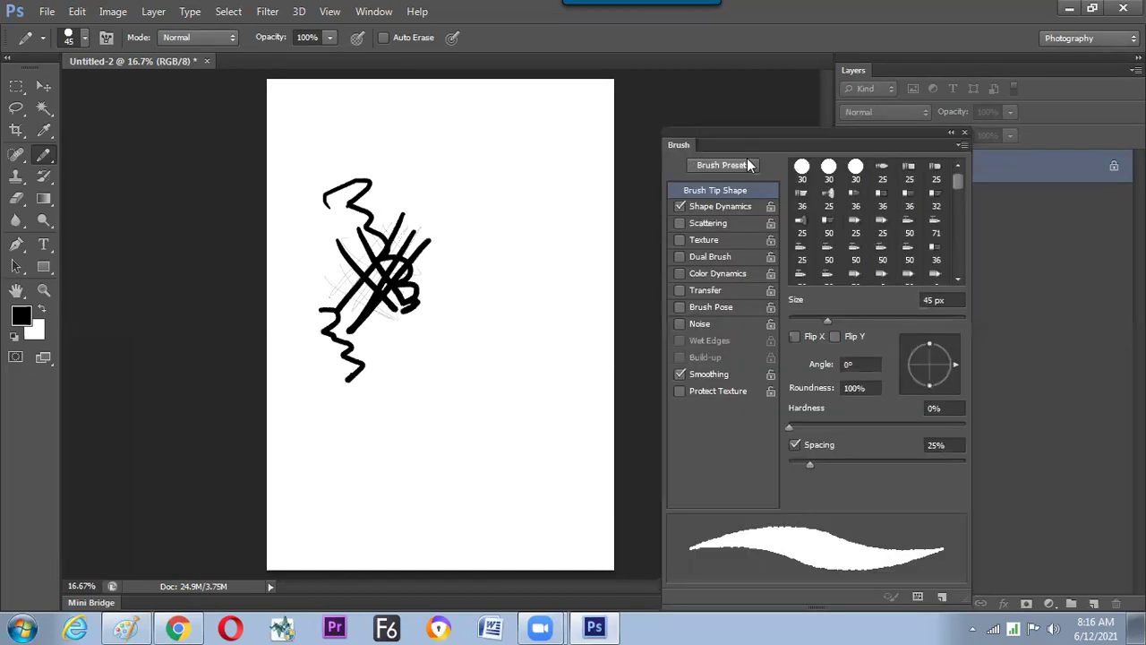
{"action": "left_click_drag", "start_coordinate": [617, 147], "coordinate": [595, 122]}
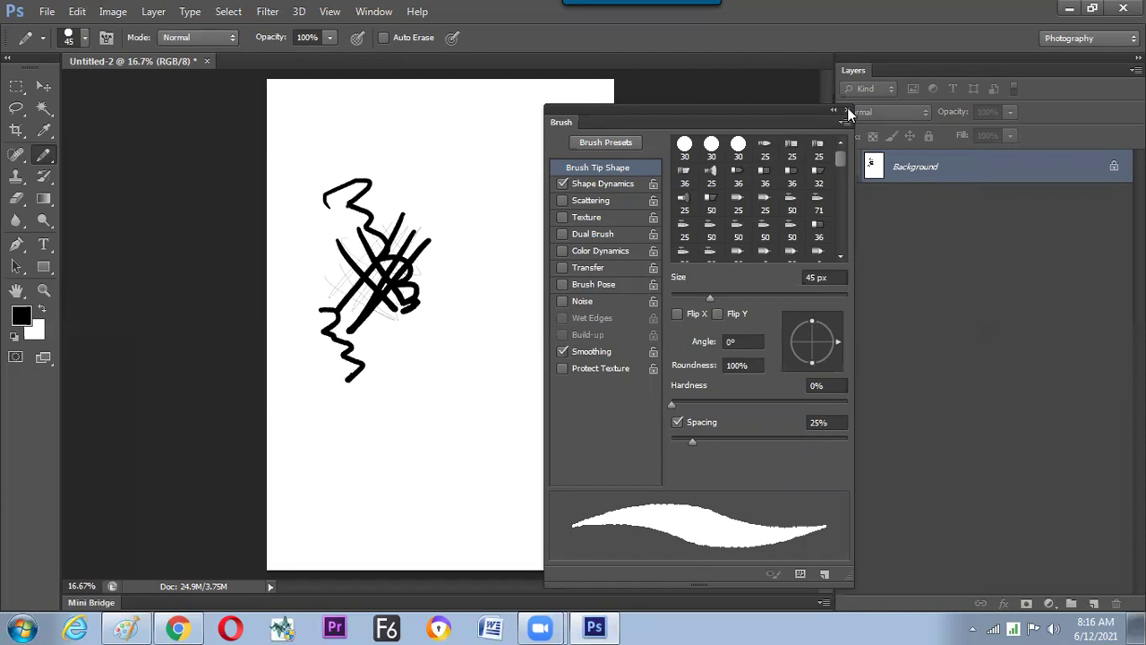
{"action": "key", "text": "F5"}
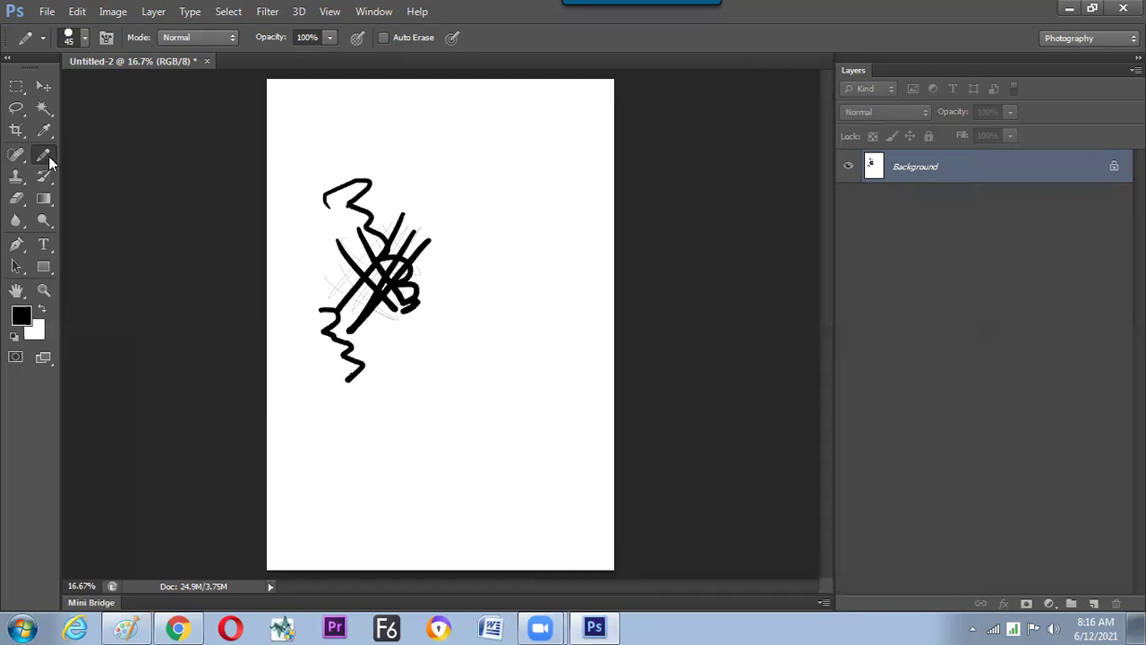
- Activate the Color Replacement tool and open Tulips.jpg from the Sample Pictures folder in the Pictures library
{"action": "right_click", "coordinate": [44, 154]}
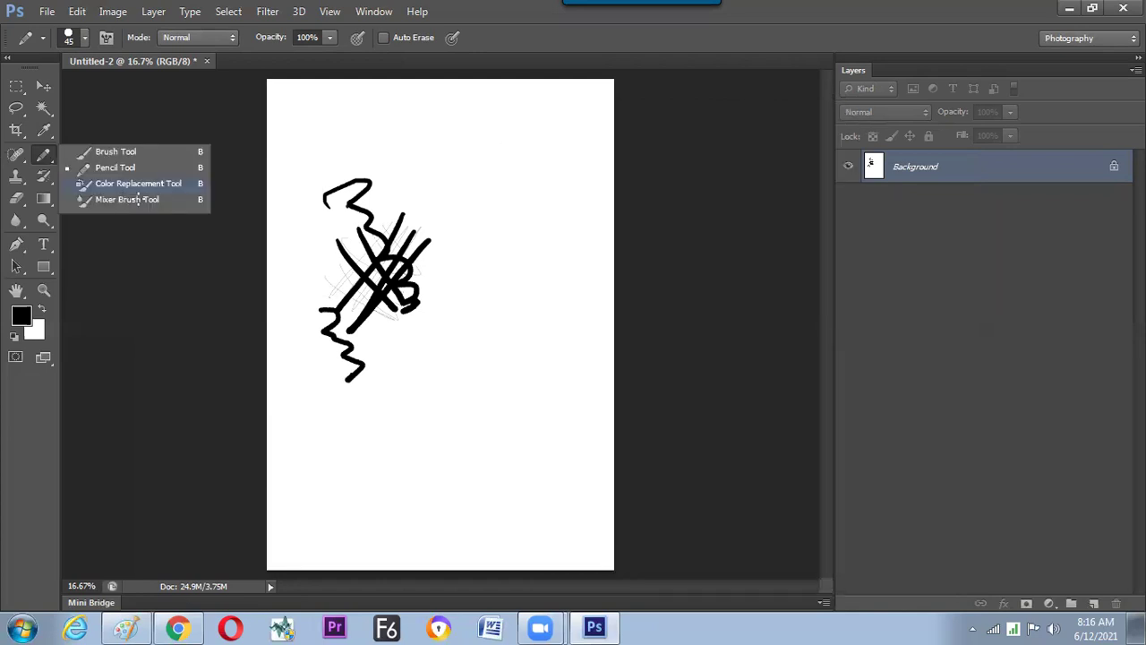
{"action": "left_click", "coordinate": [119, 187]}
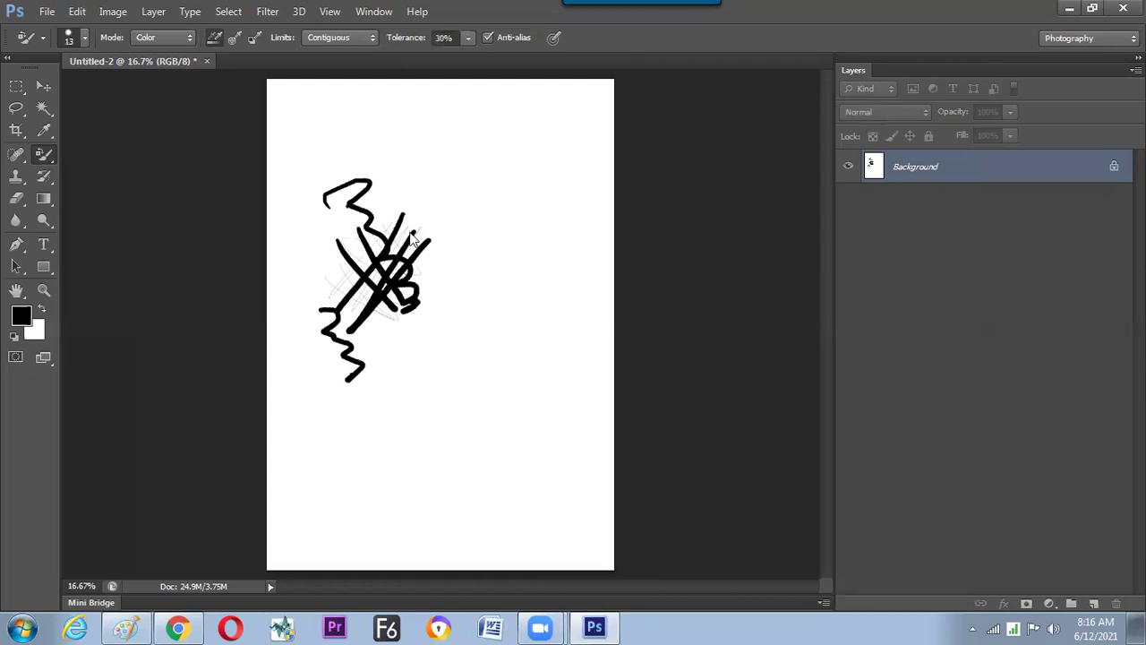
{"action": "key", "text": "ctrl+o"}
{"action": "left_click", "coordinate": [384, 259]}
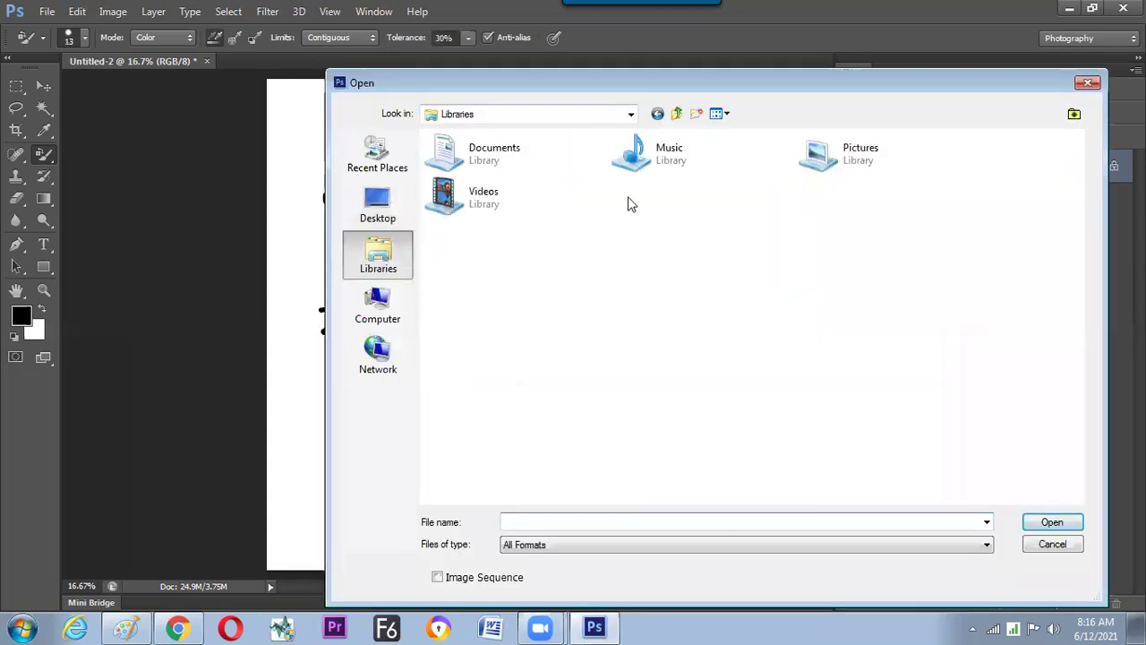
{"action": "left_click", "coordinate": [811, 175]}
{"action": "key", "text": "Return"}
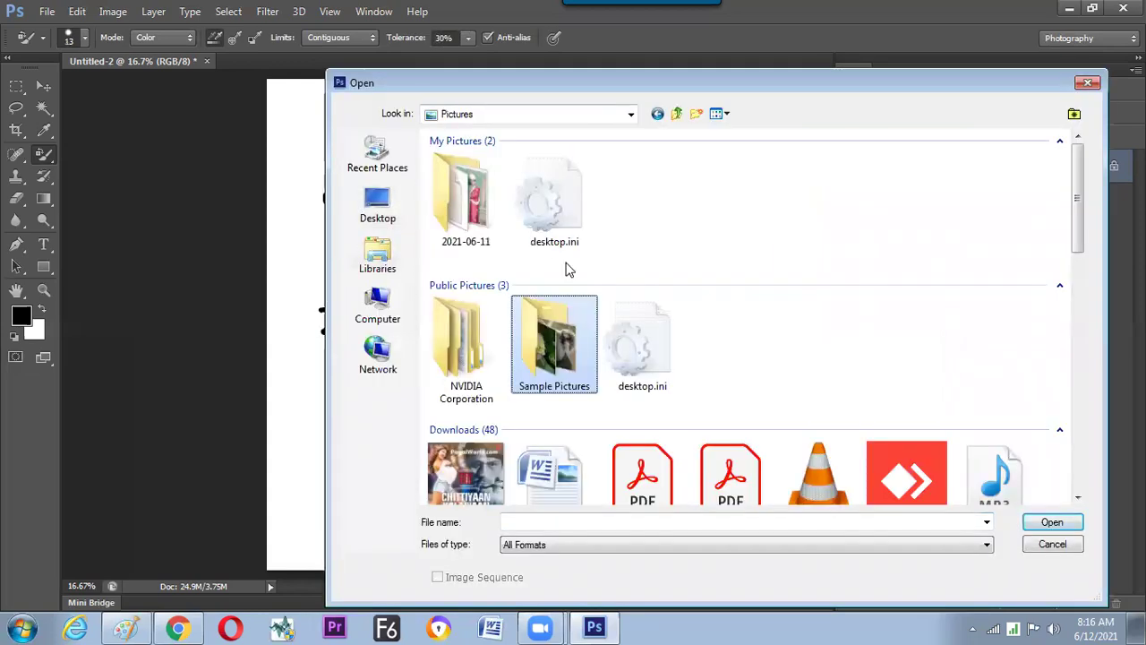
{"action": "double_click", "coordinate": [548, 337]}
{"action": "key", "text": "Escape"}
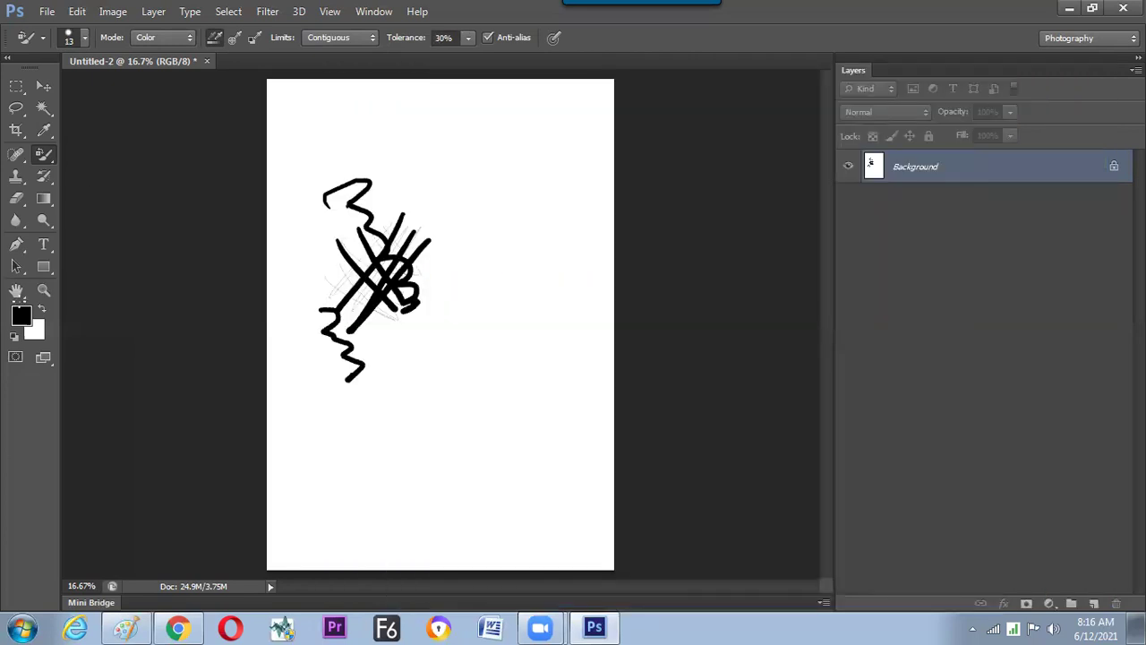
- Set the foreground colour to pure red (ff0000)
{"action": "left_click", "coordinate": [21, 315]}
{"action": "left_click", "coordinate": [873, 297]}
{"action": "left_click_drag", "start_coordinate": [843, 307], "coordinate": [850, 293]}
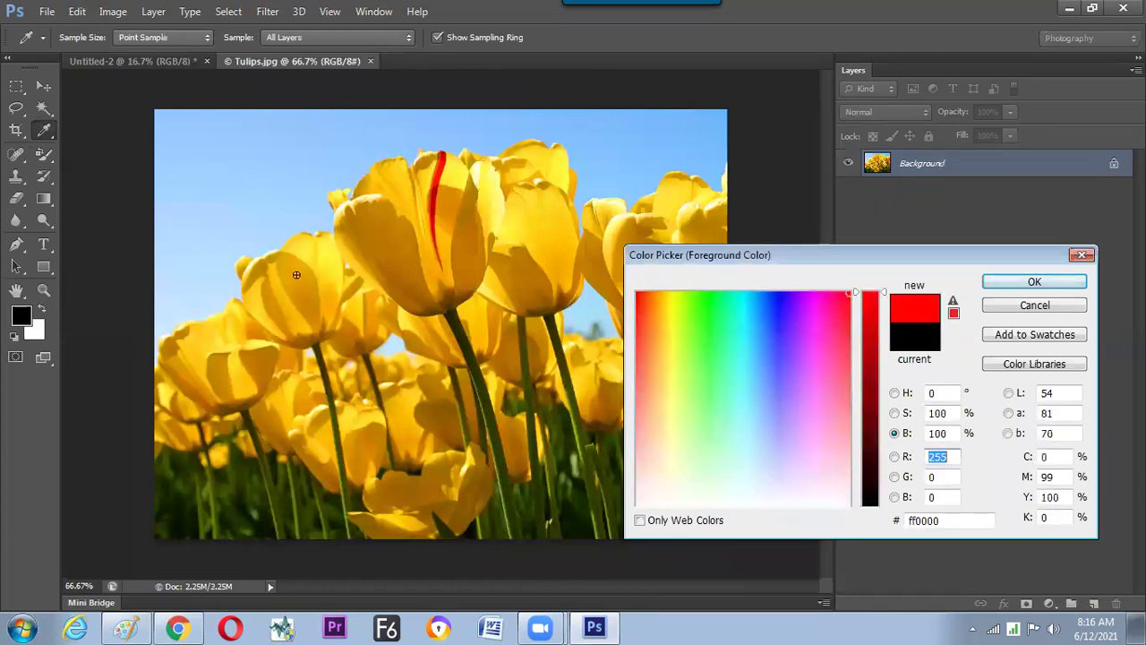
{"action": "key", "text": "Return"}
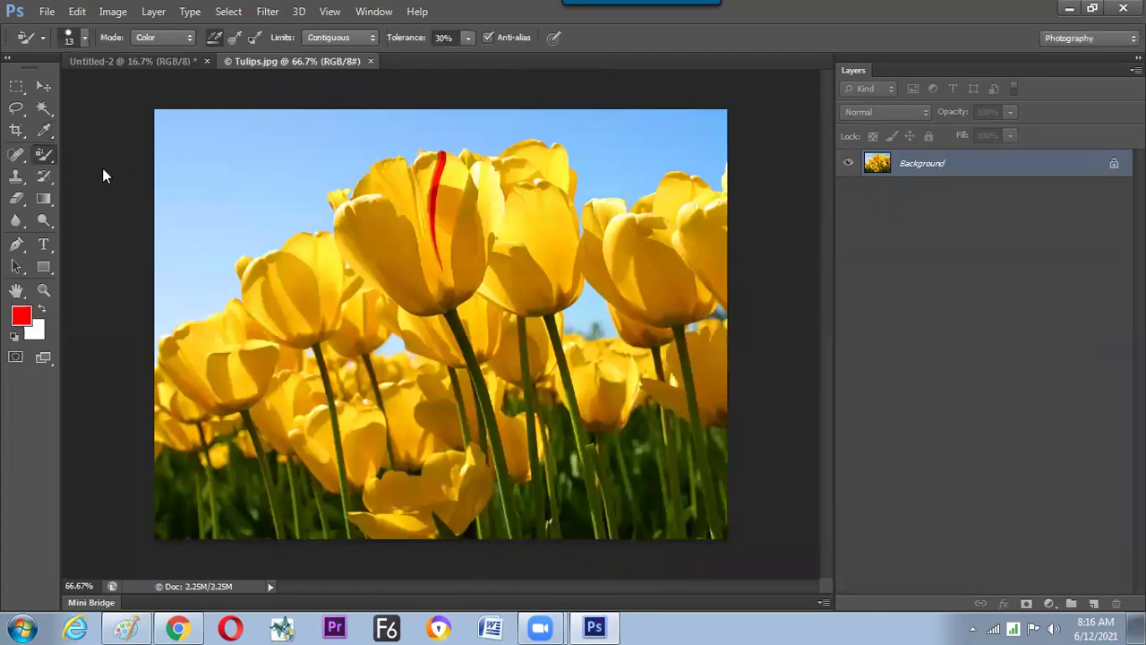
- Recolour the large front tulip and the tulips to its left with the Color Replacement tool, using a brush size of 80
{"action": "right_click", "coordinate": [44, 154]}
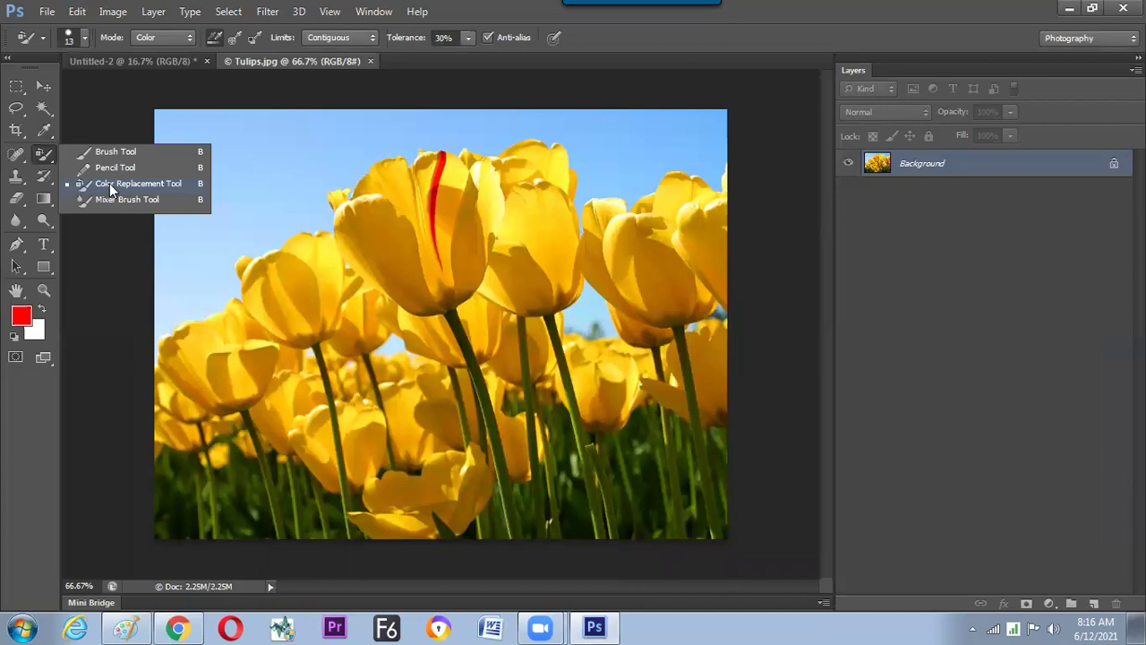
{"action": "left_click", "coordinate": [236, 228]}
{"action": "mouse_move", "coordinate": [385, 251]}
{"action": "left_mouse_down"}
{"action": "mouse_move", "coordinate": [388, 181]}
{"action": "mouse_move", "coordinate": [350, 221]}
{"action": "mouse_move", "coordinate": [392, 235]}
{"action": "mouse_move", "coordinate": [395, 266]}
{"action": "mouse_move", "coordinate": [405, 227]}
{"action": "mouse_move", "coordinate": [407, 271]}
{"action": "mouse_move", "coordinate": [396, 273]}
{"action": "mouse_move", "coordinate": [417, 285]}
{"action": "mouse_move", "coordinate": [389, 285]}
{"action": "mouse_move", "coordinate": [454, 287]}
{"action": "mouse_move", "coordinate": [425, 292]}
{"action": "mouse_move", "coordinate": [463, 216]}
{"action": "mouse_move", "coordinate": [445, 170]}
{"action": "mouse_move", "coordinate": [449, 201]}
{"action": "mouse_move", "coordinate": [320, 264]}
{"action": "left_mouse_up"}
{"action": "key", "text": "bracketright"}
{"action": "key", "text": "bracketright"}
{"action": "key", "text": "bracketright"}
{"action": "key", "text": "bracketright"}
{"action": "key", "text": "bracketright"}
{"action": "key", "text": "bracketright"}
{"action": "key", "text": "bracketright"}
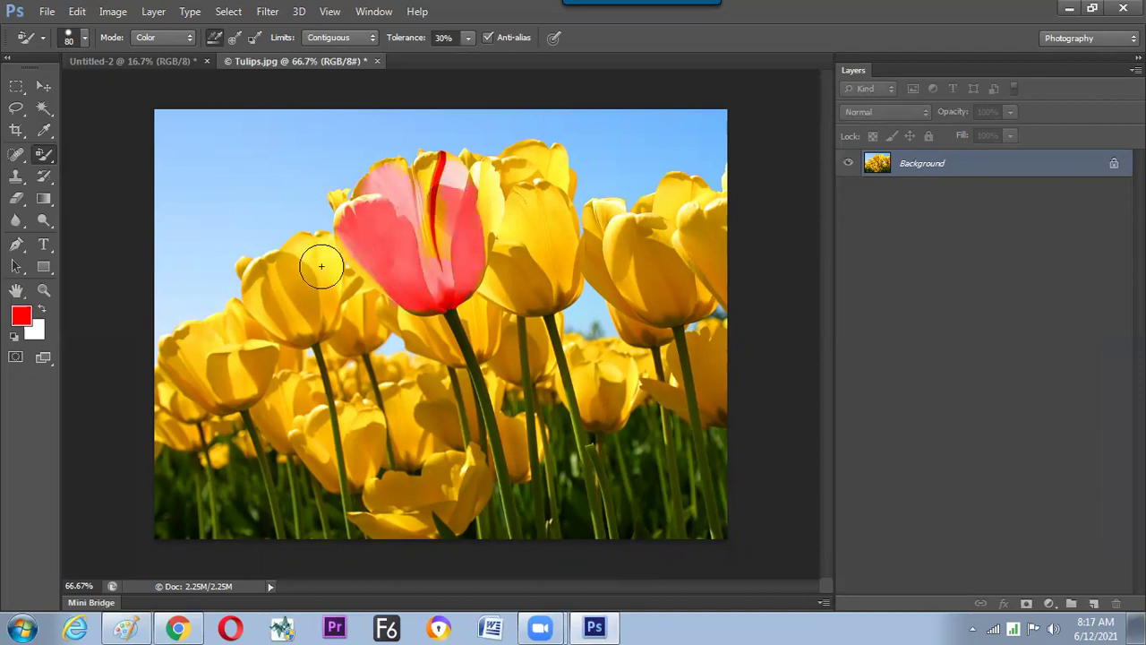
{"action": "mouse_move", "coordinate": [281, 310]}
{"action": "left_mouse_down"}
{"action": "mouse_move", "coordinate": [266, 266]}
{"action": "mouse_move", "coordinate": [312, 261]}
{"action": "mouse_move", "coordinate": [267, 313]}
{"action": "mouse_move", "coordinate": [235, 319]}
{"action": "mouse_move", "coordinate": [192, 367]}
{"action": "mouse_move", "coordinate": [242, 371]}
{"action": "mouse_move", "coordinate": [193, 385]}
{"action": "left_mouse_up"}
{"action": "mouse_move", "coordinate": [156, 422]}
{"action": "left_mouse_down"}
{"action": "mouse_move", "coordinate": [254, 397]}
{"action": "mouse_move", "coordinate": [305, 412]}
{"action": "mouse_move", "coordinate": [320, 379]}
{"action": "mouse_move", "coordinate": [311, 412]}
{"action": "mouse_move", "coordinate": [357, 470]}
{"action": "mouse_move", "coordinate": [354, 421]}
{"action": "left_mouse_up"}
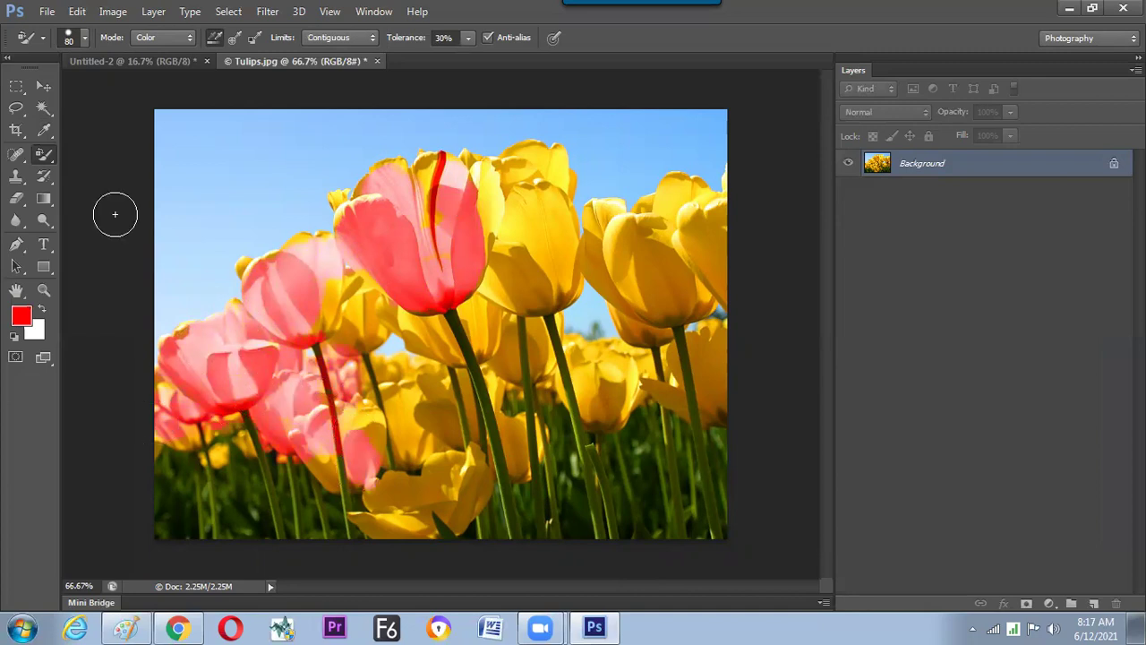
- Smear the yellow upper petal edge of the recoloured tulip beside the large one into the sky with the Mixer Brush tool
{"action": "right_click", "coordinate": [50, 159]}
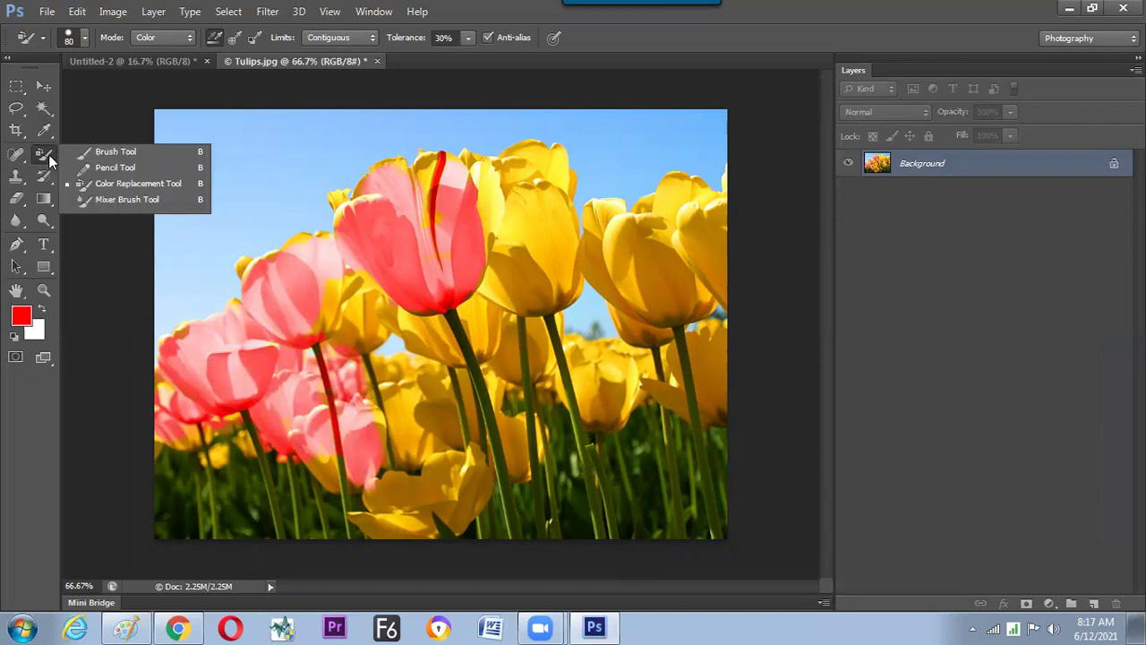
{"action": "left_click", "coordinate": [122, 199]}
{"action": "key", "text": "ctrl+equal"}
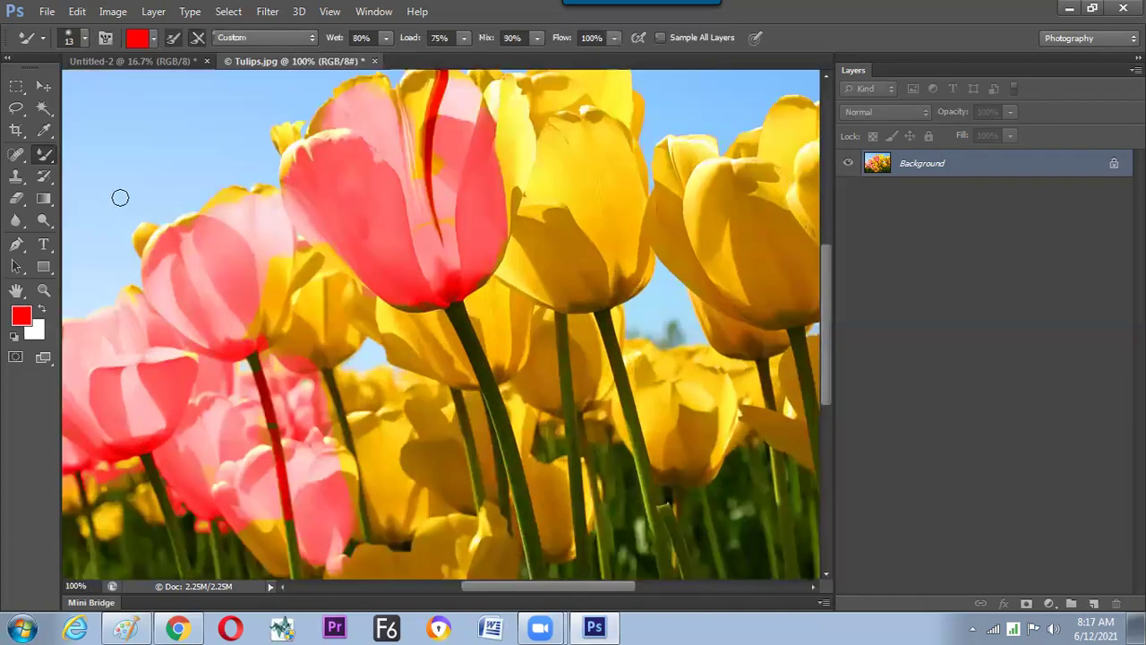
{"action": "key", "text": "ctrl+equal"}
{"action": "left_click_drag", "start_coordinate": [92, 155], "coordinate": [312, 377]}
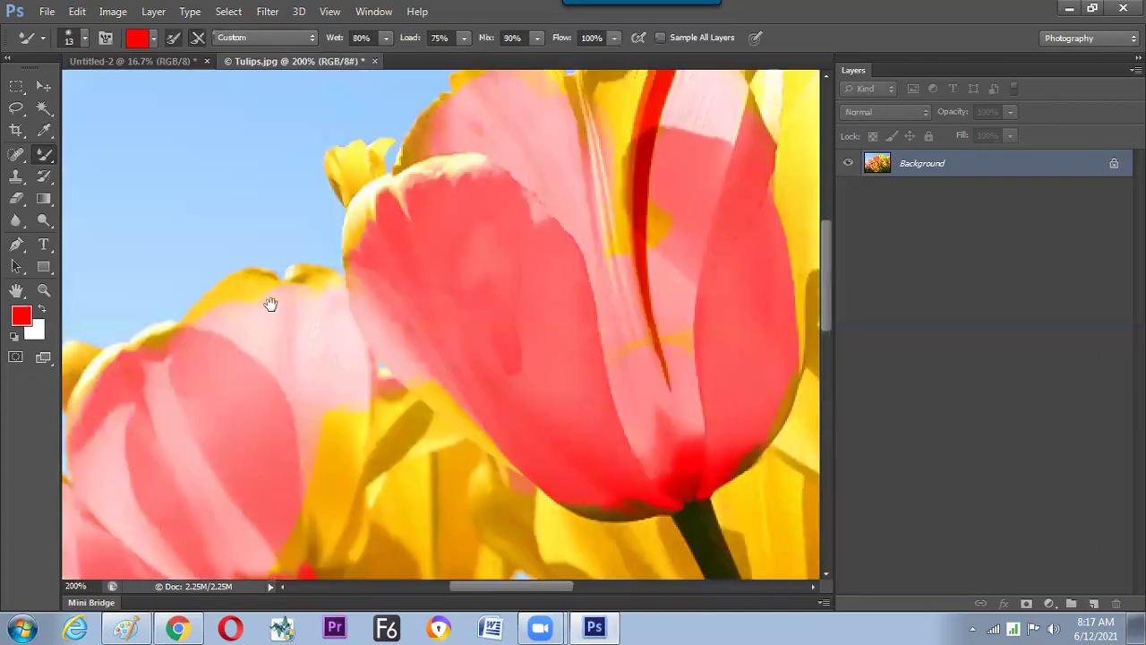
{"action": "left_click_drag", "start_coordinate": [209, 280], "coordinate": [289, 302]}
{"action": "key", "text": "ctrl+equal"}
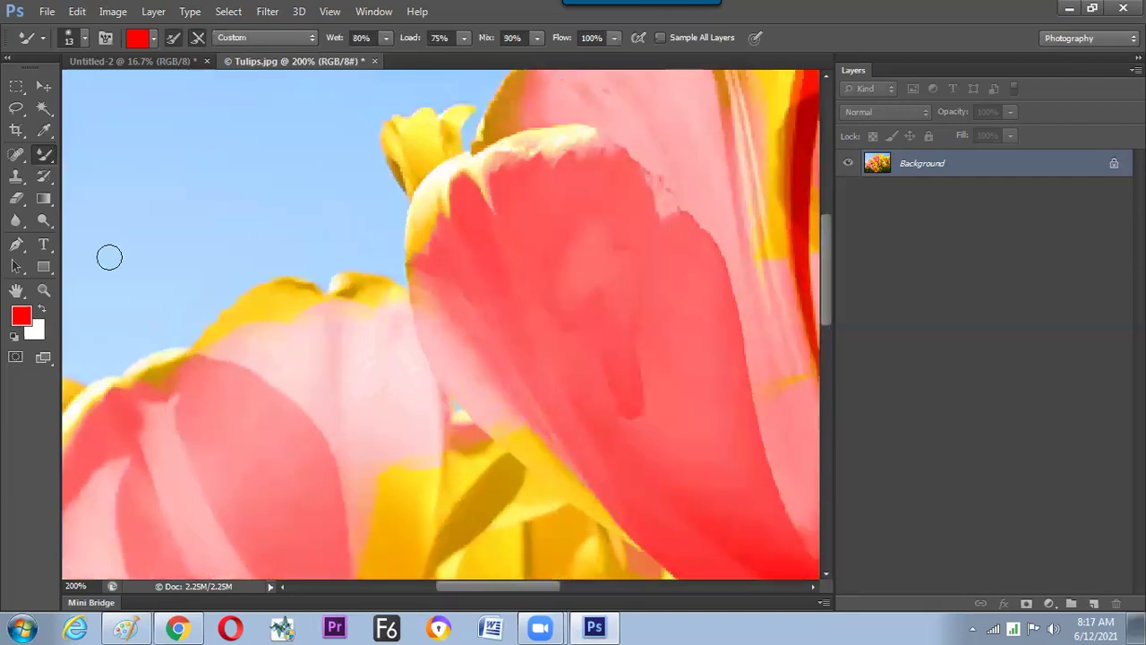
{"action": "left_click", "coordinate": [1017, 308]}
{"action": "key", "text": "Return"}
{"action": "key", "text": "b"}
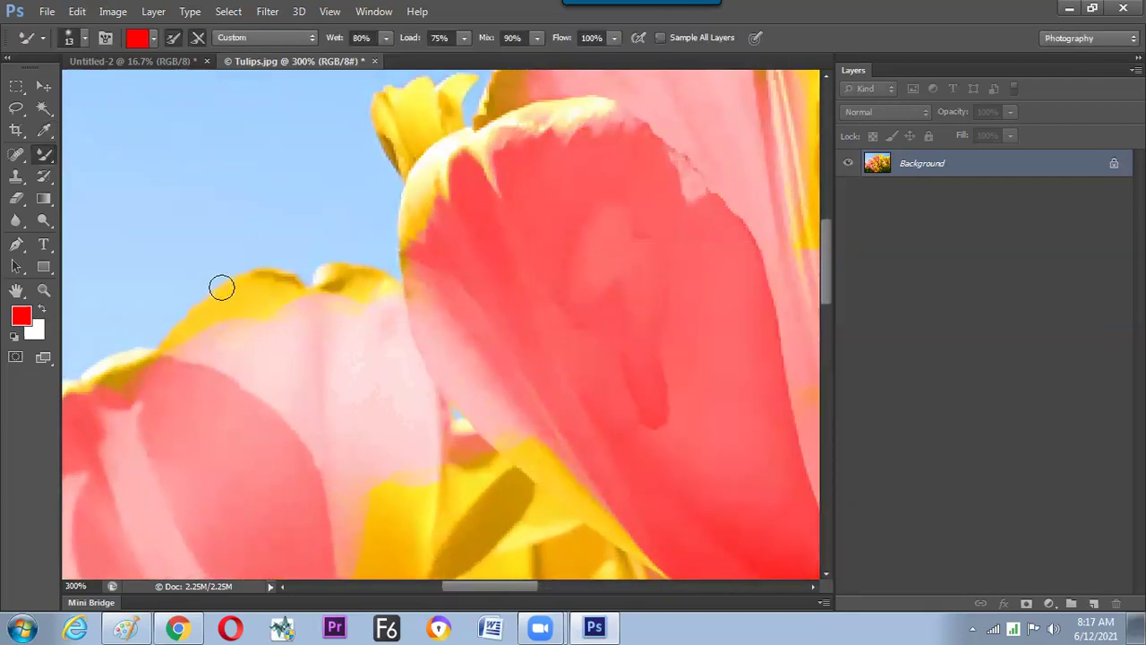
{"action": "mouse_move", "coordinate": [233, 269]}
{"action": "left_mouse_down"}
{"action": "mouse_move", "coordinate": [220, 263]}
{"action": "mouse_move", "coordinate": [239, 284]}
{"action": "mouse_move", "coordinate": [212, 307]}
{"action": "mouse_move", "coordinate": [284, 266]}
{"action": "mouse_move", "coordinate": [194, 312]}
{"action": "mouse_move", "coordinate": [292, 271]}
{"action": "left_mouse_up"}
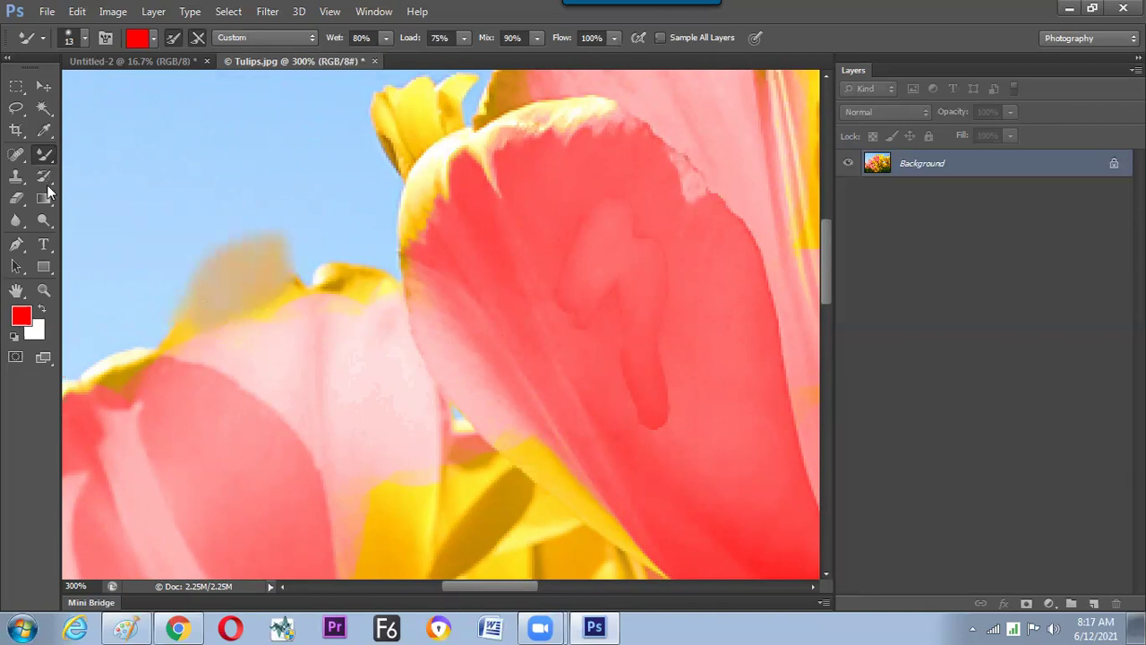
- Sample the tan colour of the smeared petal as the foreground colour and switch to the Brush tool
{"action": "left_click", "coordinate": [44, 130]}
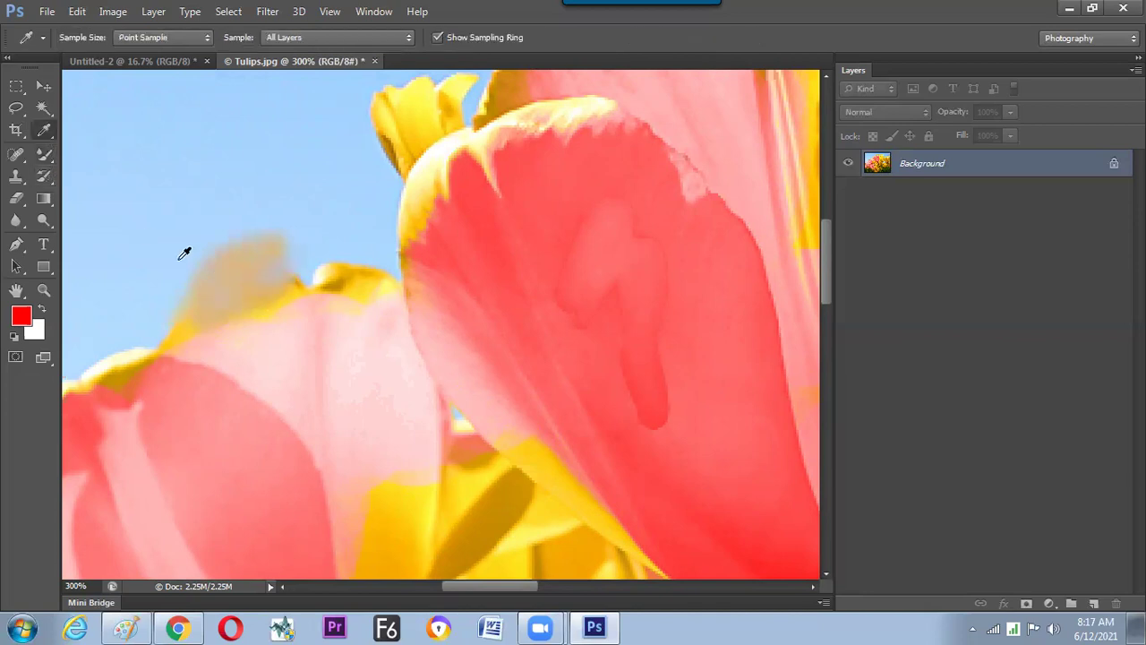
{"action": "left_click", "coordinate": [247, 259]}
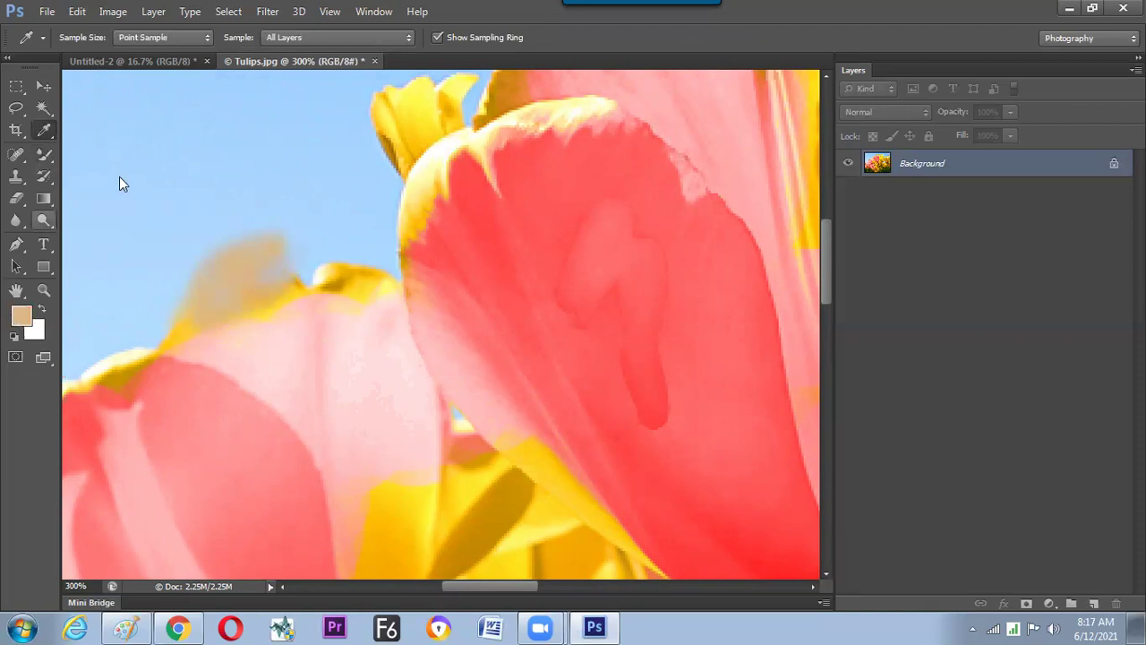
{"action": "right_click", "coordinate": [44, 155]}
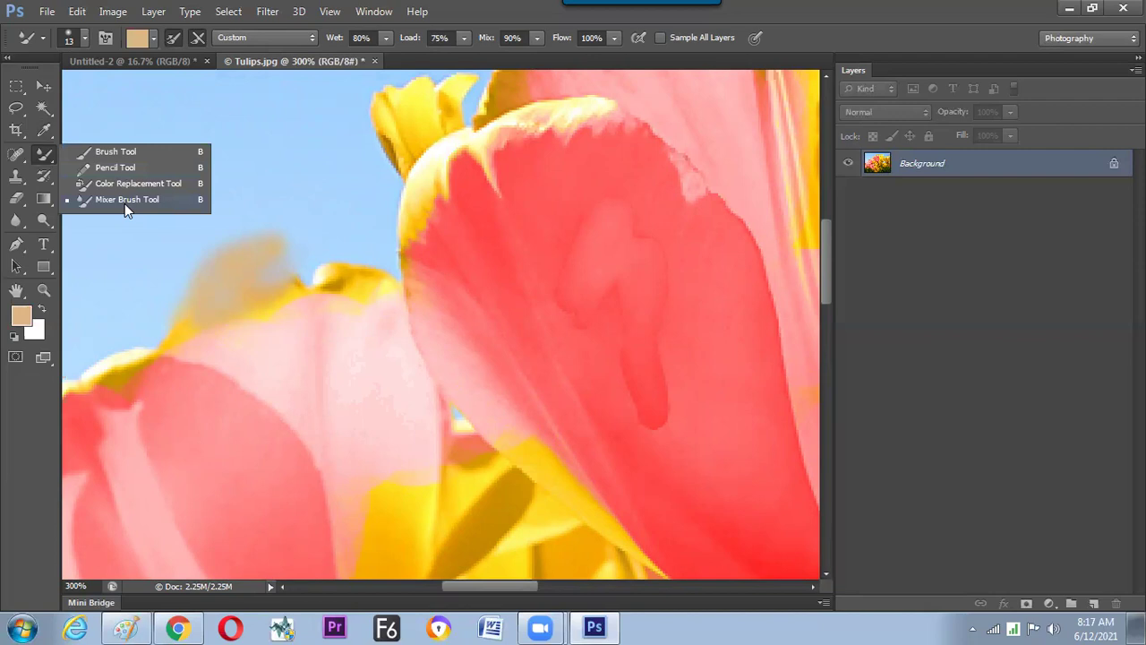
{"action": "left_click", "coordinate": [140, 151]}
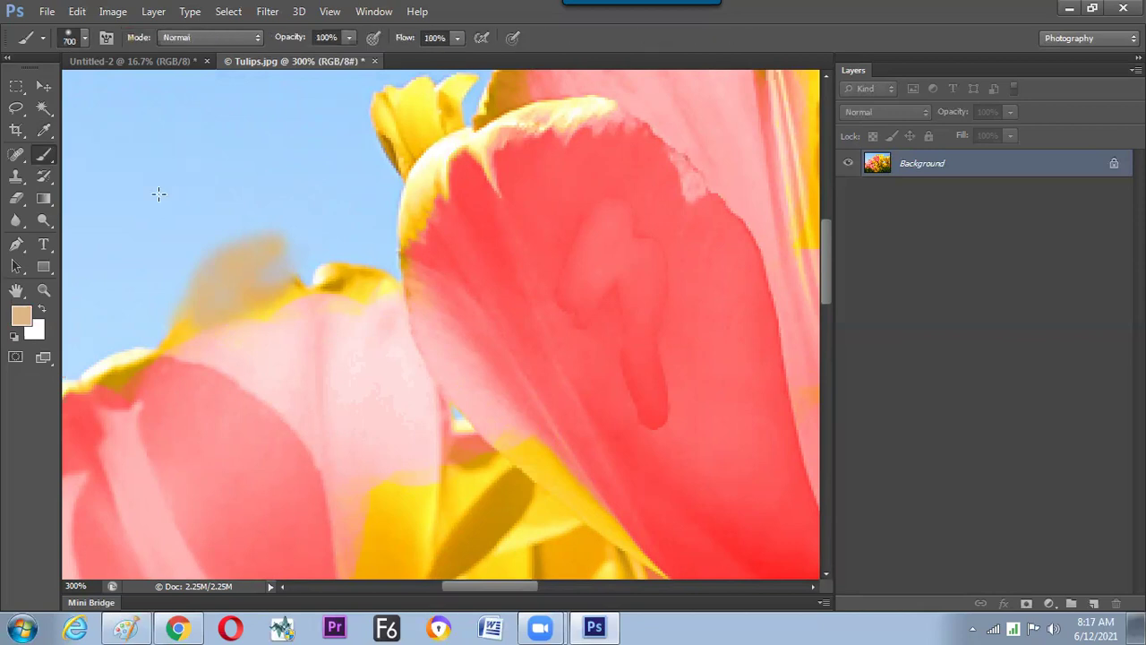
- Undo the oversized brush dab, reduce the brush size to 5 and paint a short tan stroke across the sky
{"action": "left_click", "coordinate": [158, 194]}
{"action": "key", "text": "ctrl+z"}
{"action": "key", "text": "bracketleft"}
{"action": "key", "text": "bracketleft"}
{"action": "key", "text": "bracketleft"}
{"action": "key", "text": "bracketleft"}
{"action": "key", "text": "bracketleft"}
{"action": "key", "text": "bracketleft"}
{"action": "key", "text": "bracketleft"}
{"action": "key", "text": "bracketleft"}
{"action": "key", "text": "bracketleft"}
{"action": "key", "text": "bracketleft"}
{"action": "key", "text": "bracketleft"}
{"action": "key", "text": "bracketleft"}
{"action": "key", "text": "bracketleft"}
{"action": "key", "text": "bracketleft"}
{"action": "key", "text": "bracketleft"}
{"action": "key", "text": "bracketleft"}
{"action": "key", "text": "bracketleft"}
{"action": "key", "text": "bracketleft"}
{"action": "key", "text": "bracketleft"}
{"action": "key", "text": "bracketleft"}
{"action": "key", "text": "bracketleft"}
{"action": "key", "text": "bracketleft"}
{"action": "key", "text": "bracketleft"}
{"action": "key", "text": "bracketleft"}
{"action": "key", "text": "bracketleft"}
{"action": "left_click_drag", "start_coordinate": [132, 189], "coordinate": [215, 162]}
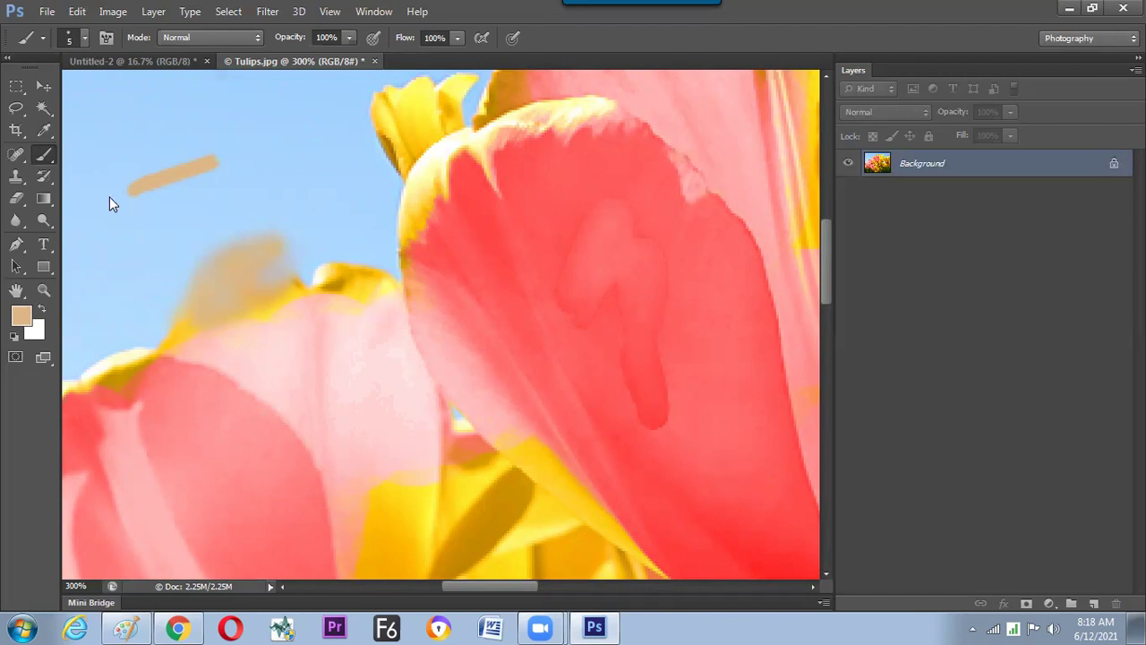
- Smear the tip of the tan petal smudge further into the sky with the Mixer Brush tool
{"action": "right_click", "coordinate": [44, 155]}
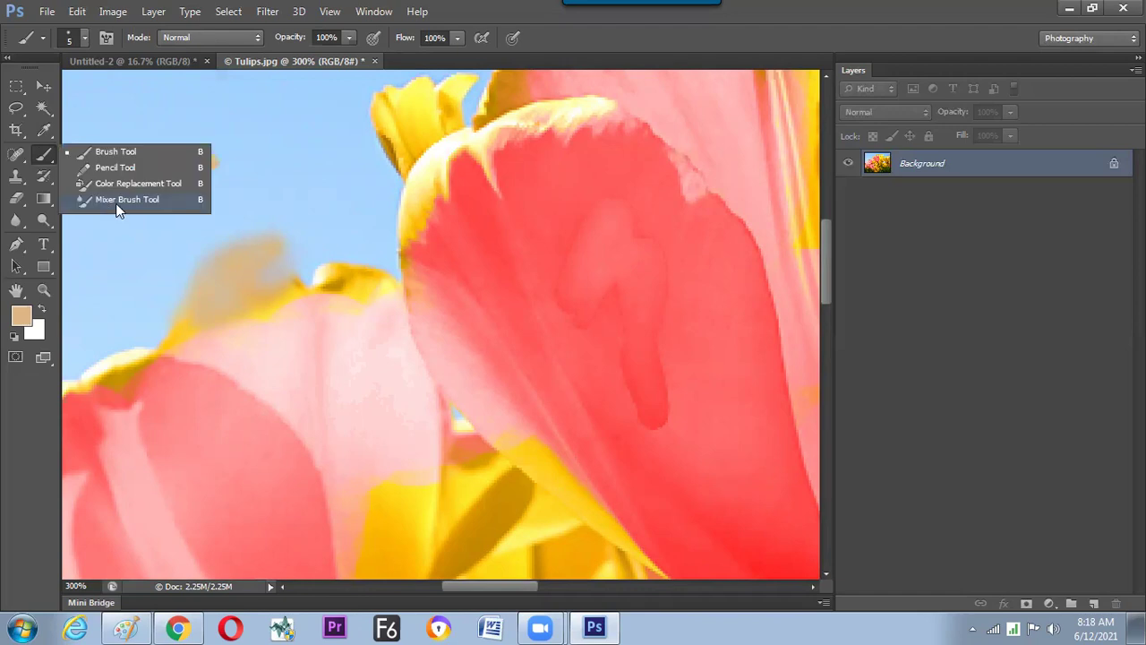
{"action": "left_click", "coordinate": [144, 200]}
{"action": "left_click_drag", "start_coordinate": [287, 230], "coordinate": [300, 262]}
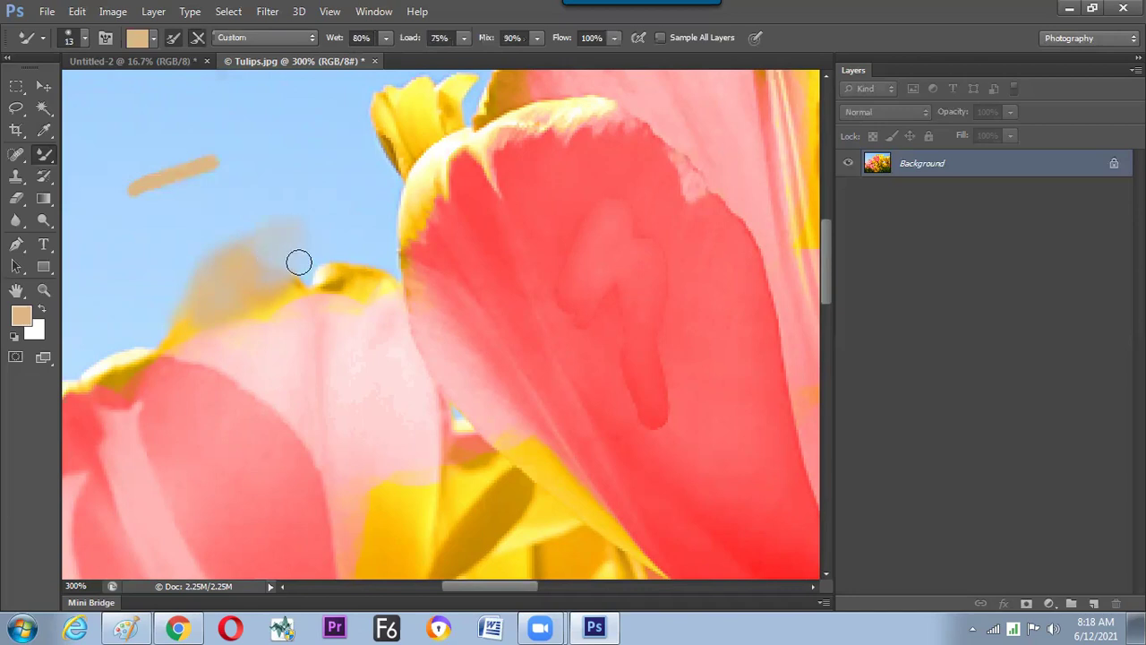
- Sample the grey-blue of the smeared tip as the foreground colour and paint a short Brush stroke in the sky above it
{"action": "left_click", "coordinate": [44, 130]}
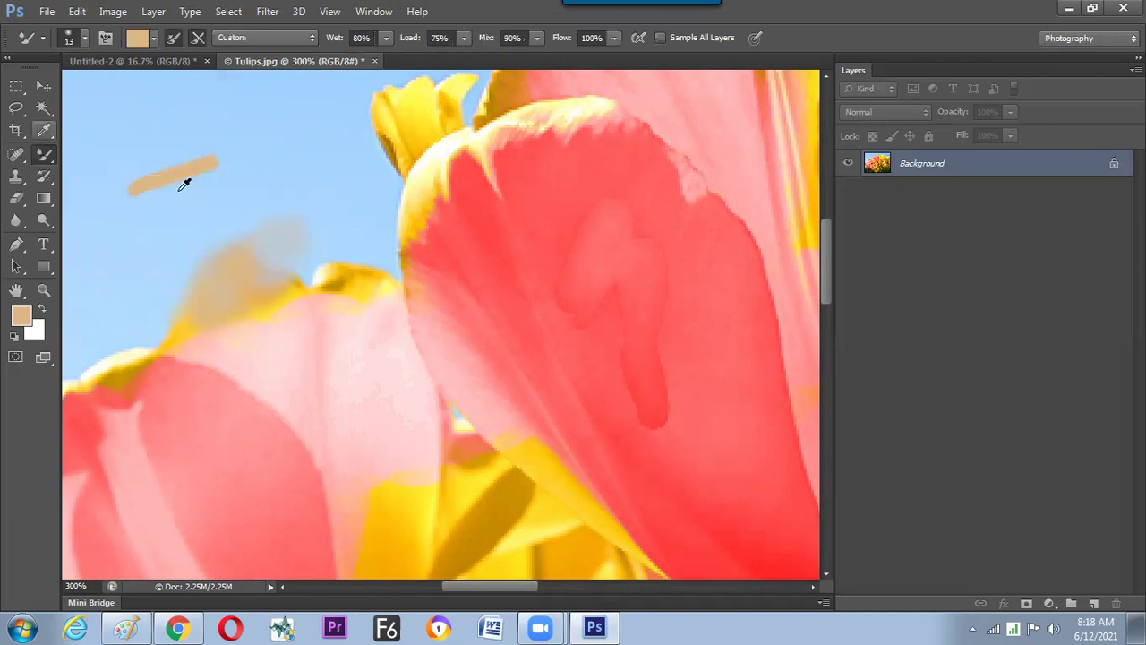
{"action": "left_click", "coordinate": [276, 230]}
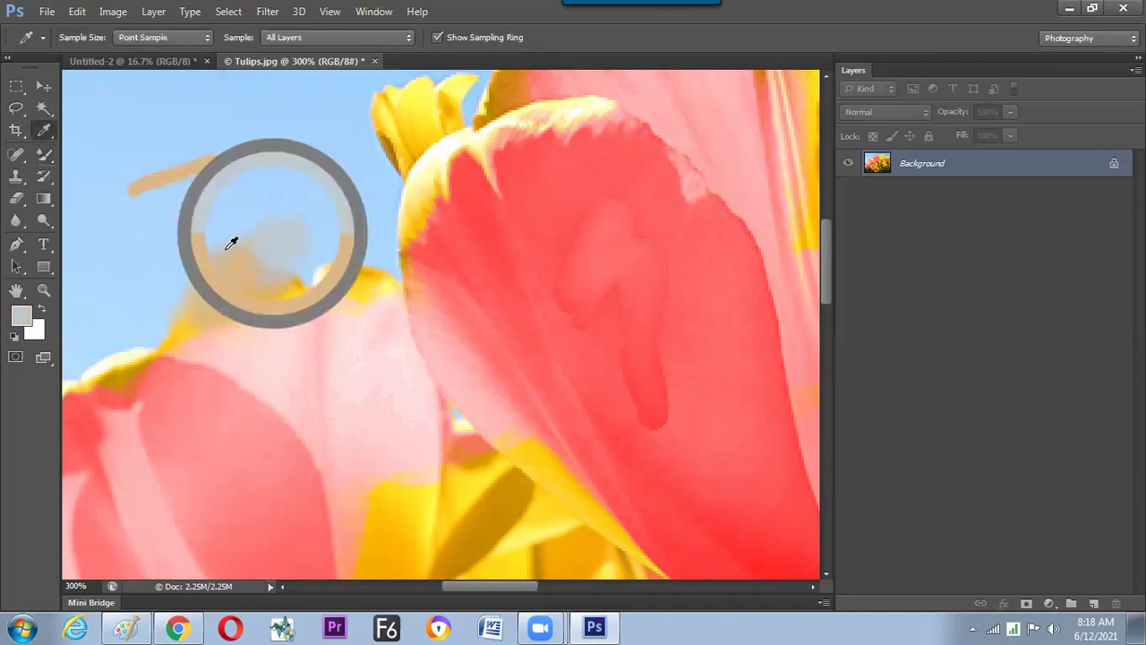
{"action": "right_click", "coordinate": [44, 154]}
{"action": "left_click", "coordinate": [96, 153]}
{"action": "left_click_drag", "start_coordinate": [302, 180], "coordinate": [249, 190]}
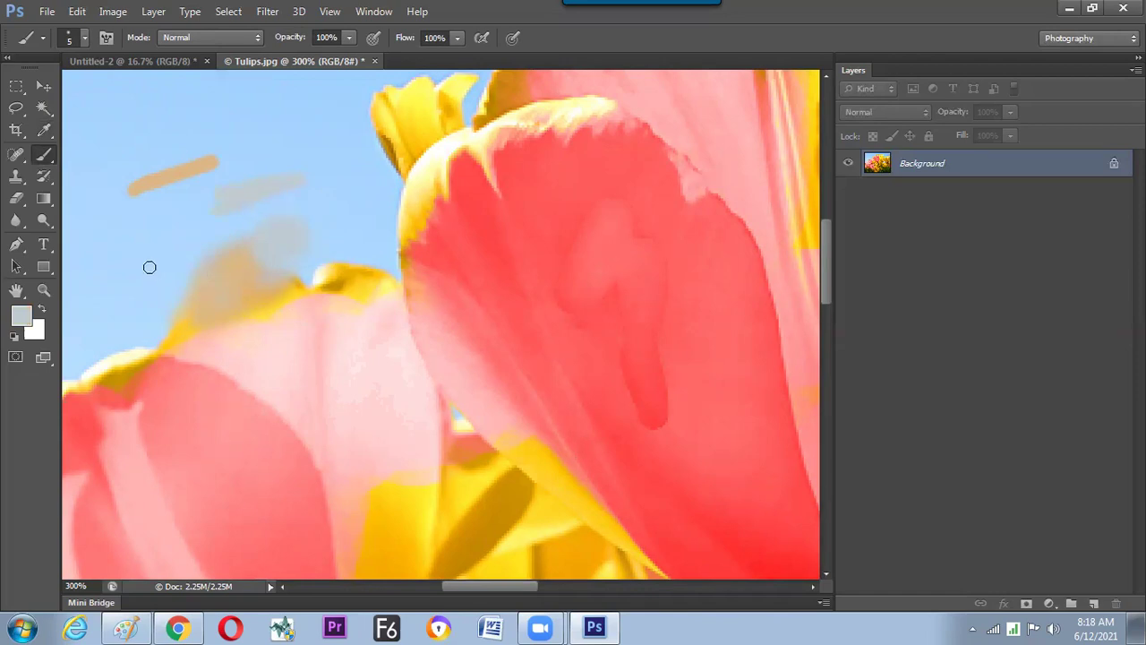
- Close the Tulips.jpg and Untitled-2 documents without saving their changes
{"action": "key", "text": "ctrl+w"}
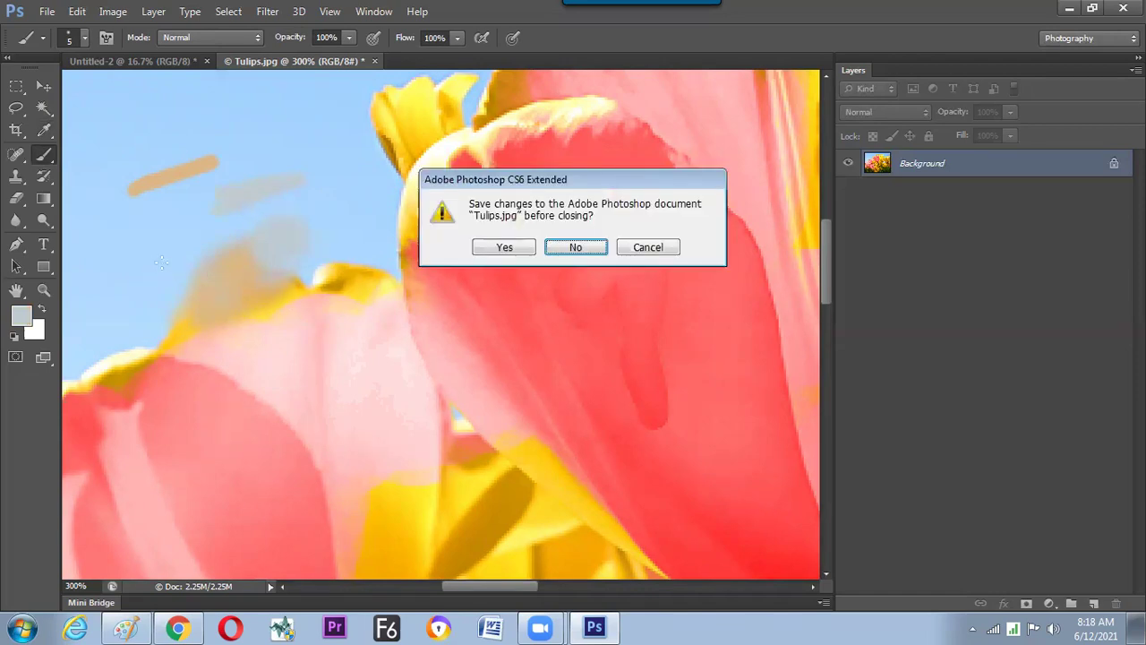
{"action": "key", "text": "Return"}
{"action": "key", "text": "ctrl+w"}
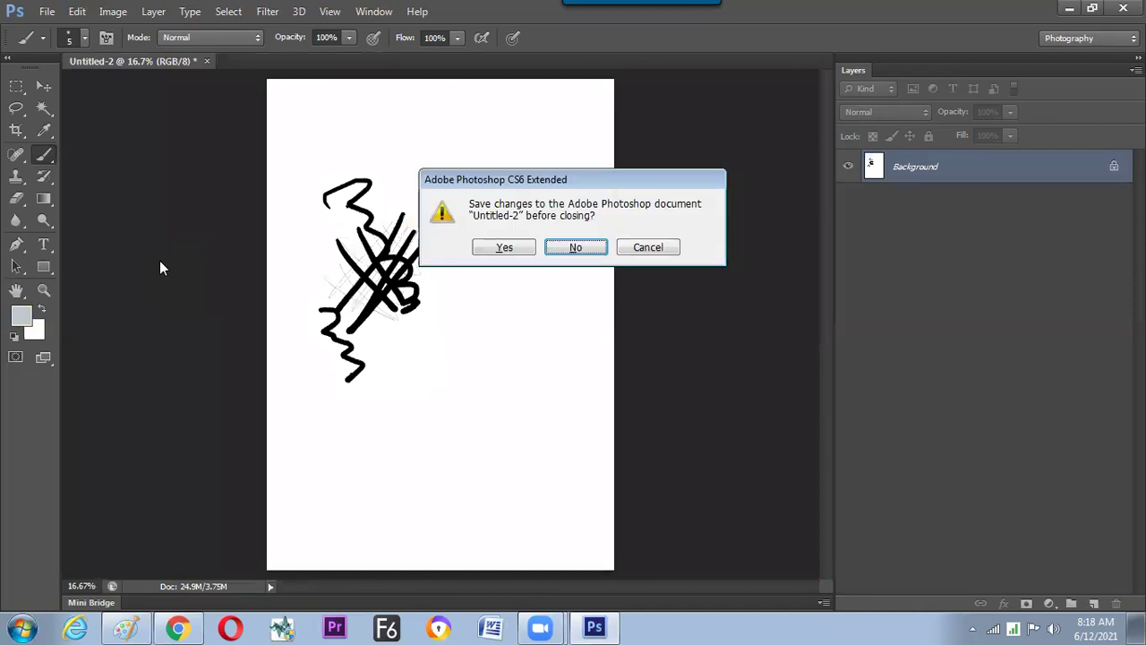
{"action": "key", "text": "Return"}
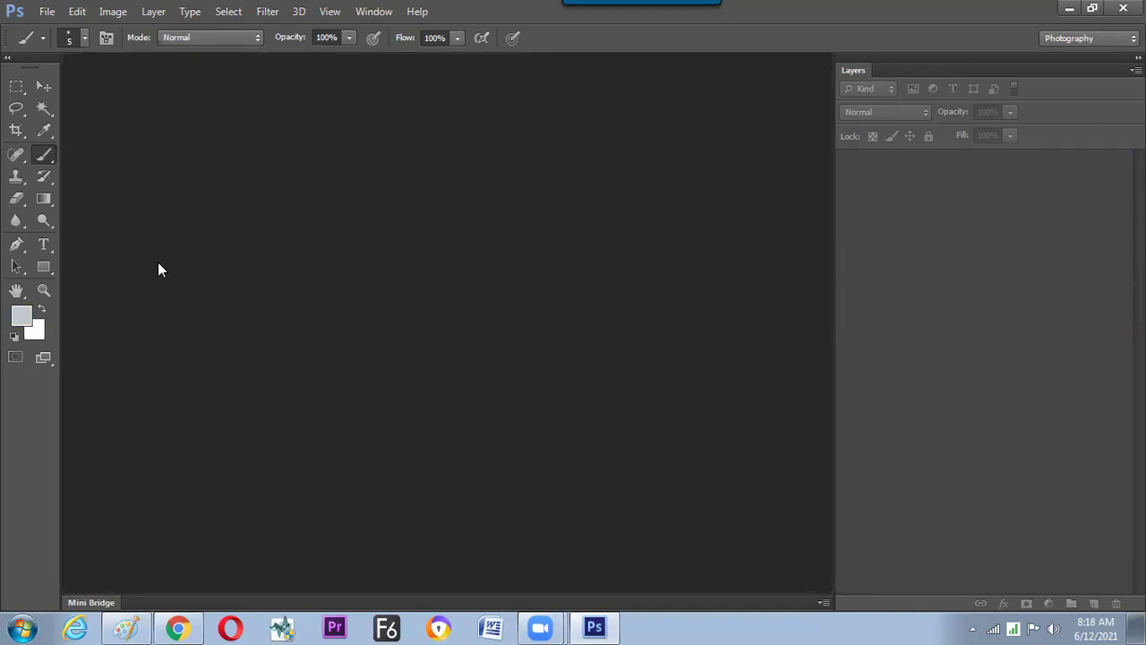
- Create a new document with the Default Photoshop Size preset
{"action": "key", "text": "ctrl+n"}
{"action": "left_click", "coordinate": [258, 181]}
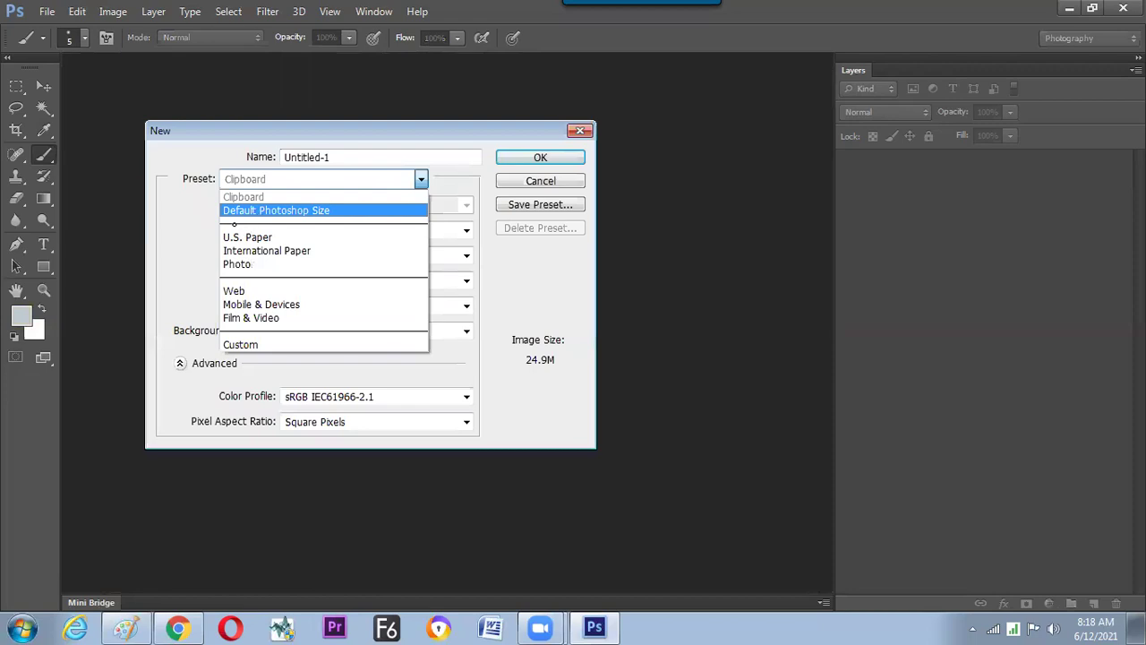
{"action": "key", "text": "Return"}
{"action": "key", "text": "Return"}
{"action": "key", "text": "ctrl+plus"}
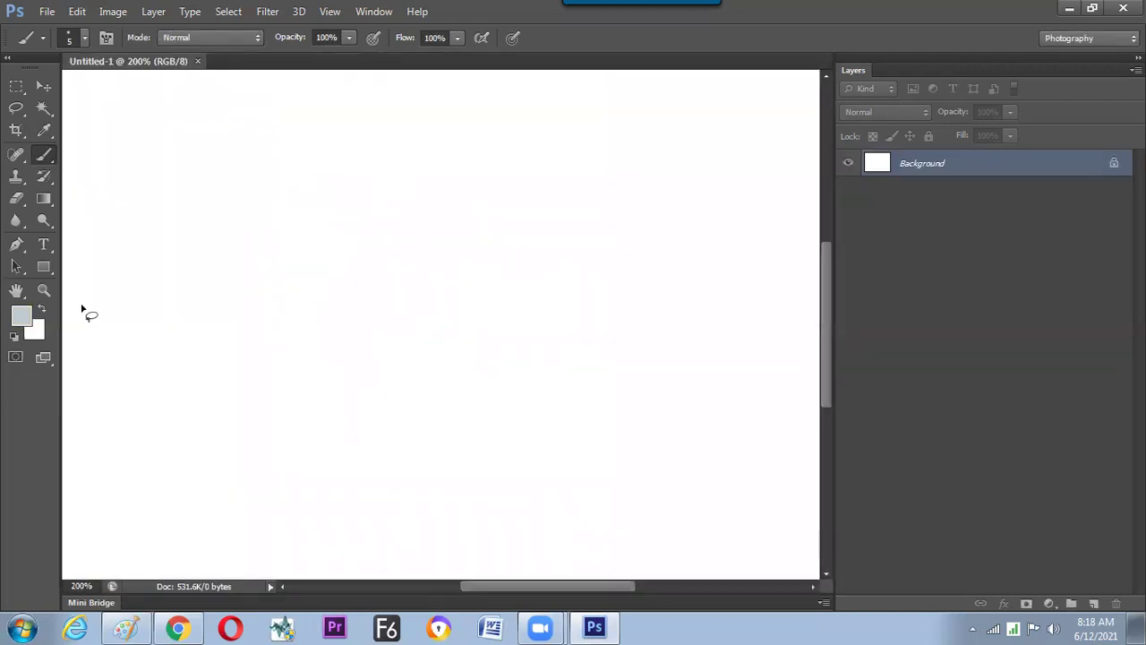
- Outline a wavy hill range across the lower canvas with the Lasso tool, fill it with the grey-blue foreground colour and deselect
{"action": "key", "text": "l"}
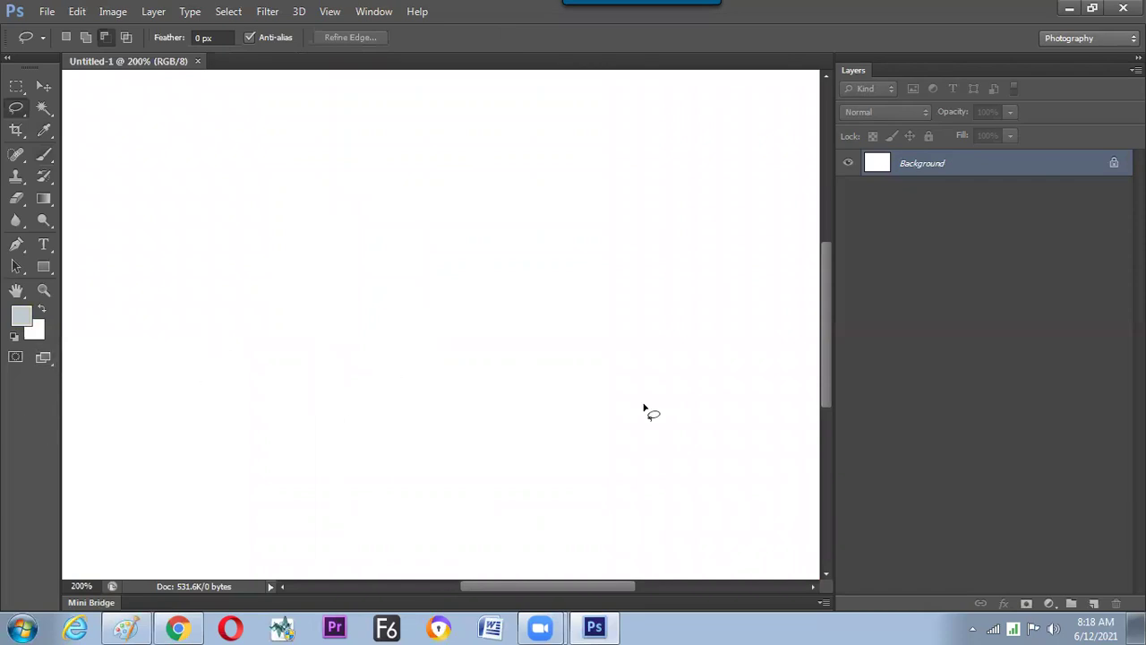
{"action": "left_click_drag", "start_coordinate": [369, 200], "coordinate": [292, 391]}
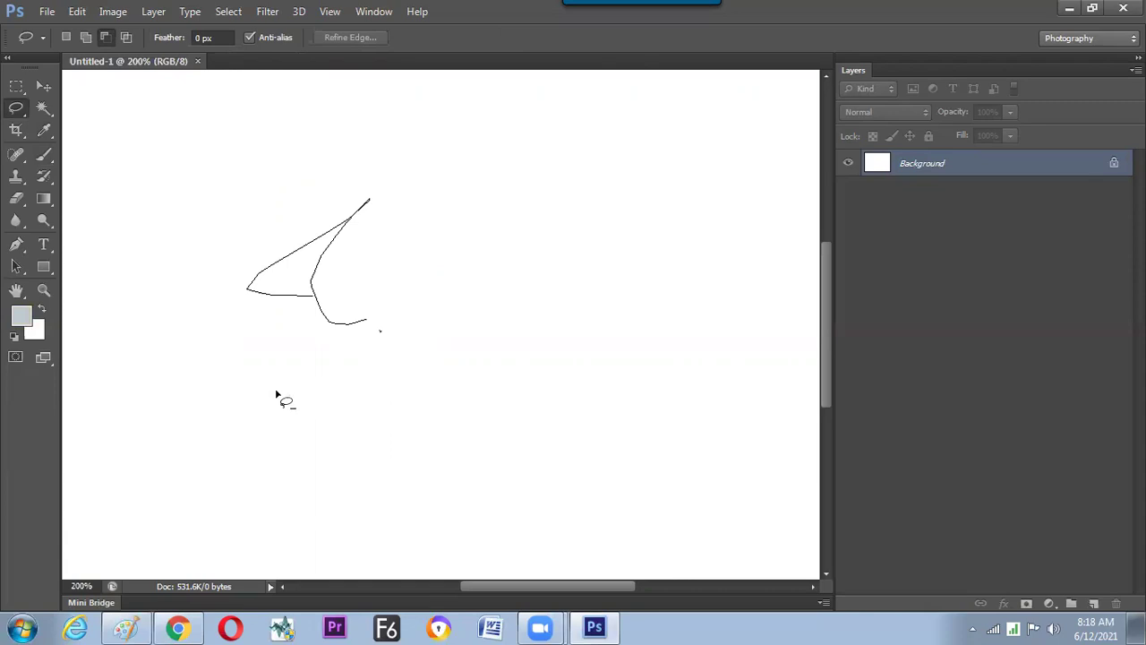
{"action": "key", "text": "ctrl+d"}
{"action": "left_click_drag", "start_coordinate": [86, 427], "coordinate": [378, 395]}
{"action": "mouse_move", "coordinate": [781, 446]}
{"action": "left_mouse_down"}
{"action": "mouse_move", "coordinate": [833, 591]}
{"action": "mouse_move", "coordinate": [16, 391]}
{"action": "left_mouse_up"}
{"action": "left_click_drag", "start_coordinate": [63, 448], "coordinate": [90, 423]}
{"action": "left_click", "coordinate": [44, 155]}
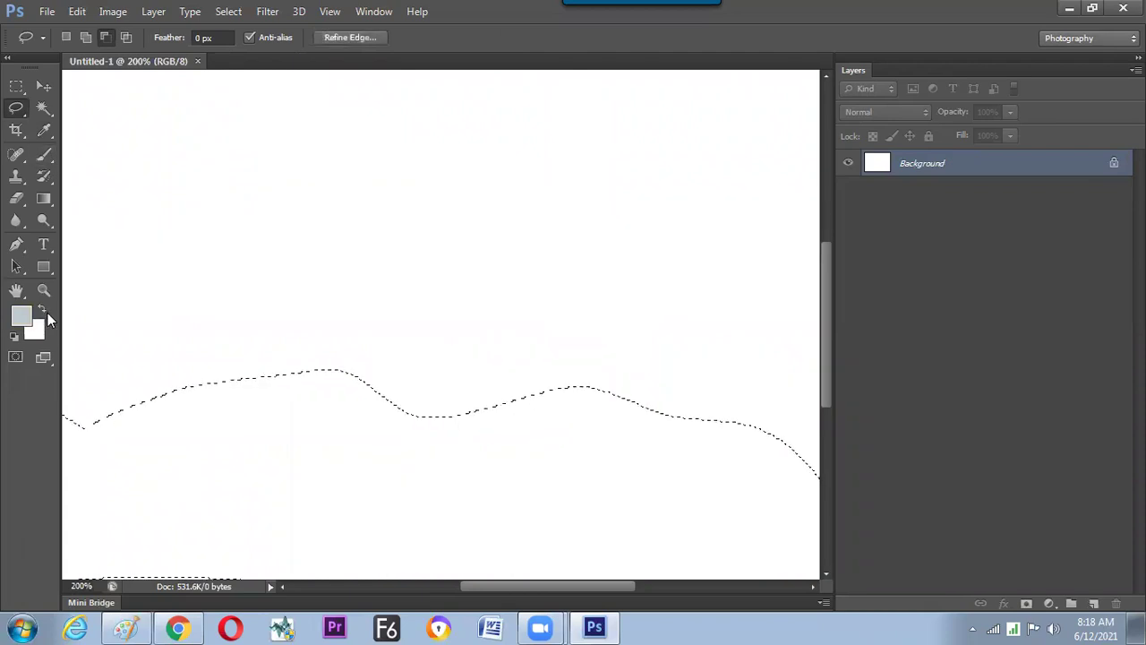
{"action": "key", "text": "alt"}
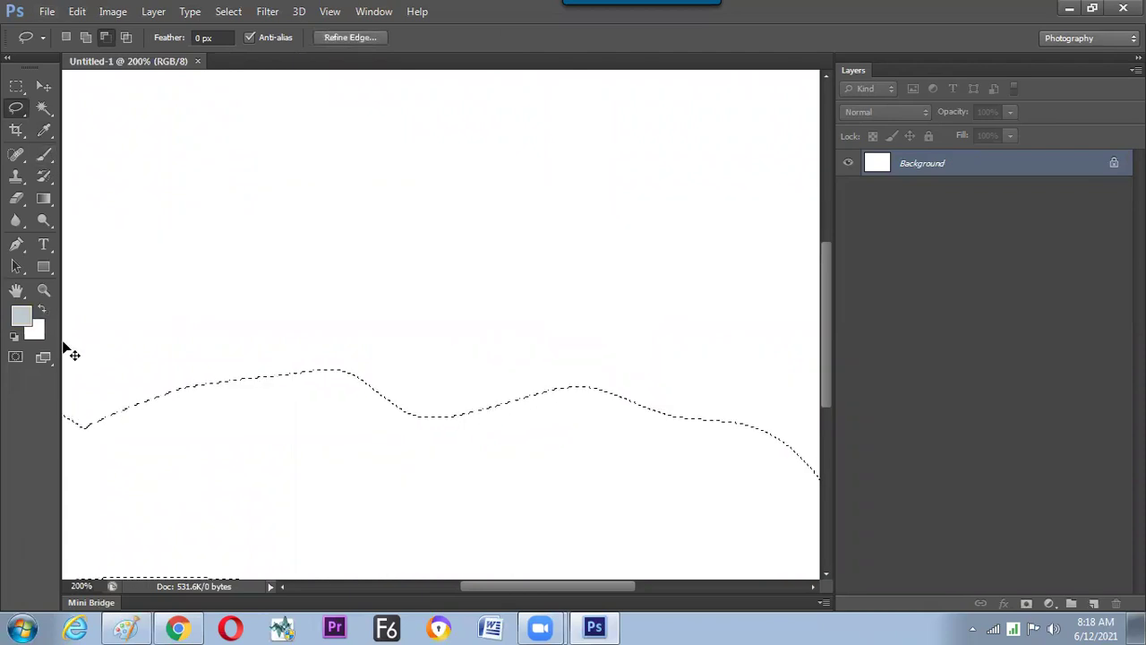
{"action": "key", "text": "alt+BackSpace"}
{"action": "key", "text": "ctrl+d"}
{"action": "key", "text": "ctrl+d"}
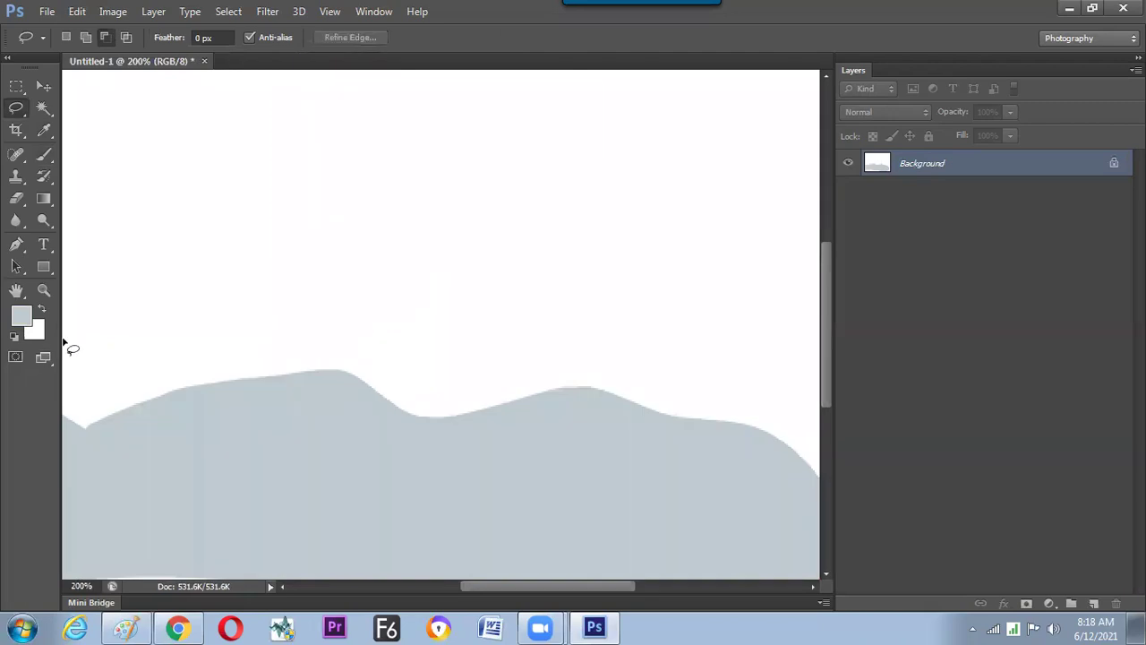
- Reselect the hill area and intersect it with a winding road shape drawn with the Lasso tool from the valley to the hills' lower edge
{"action": "key", "text": "ctrl+plus"}
{"action": "left_click_drag", "start_coordinate": [272, 345], "coordinate": [350, 254]}
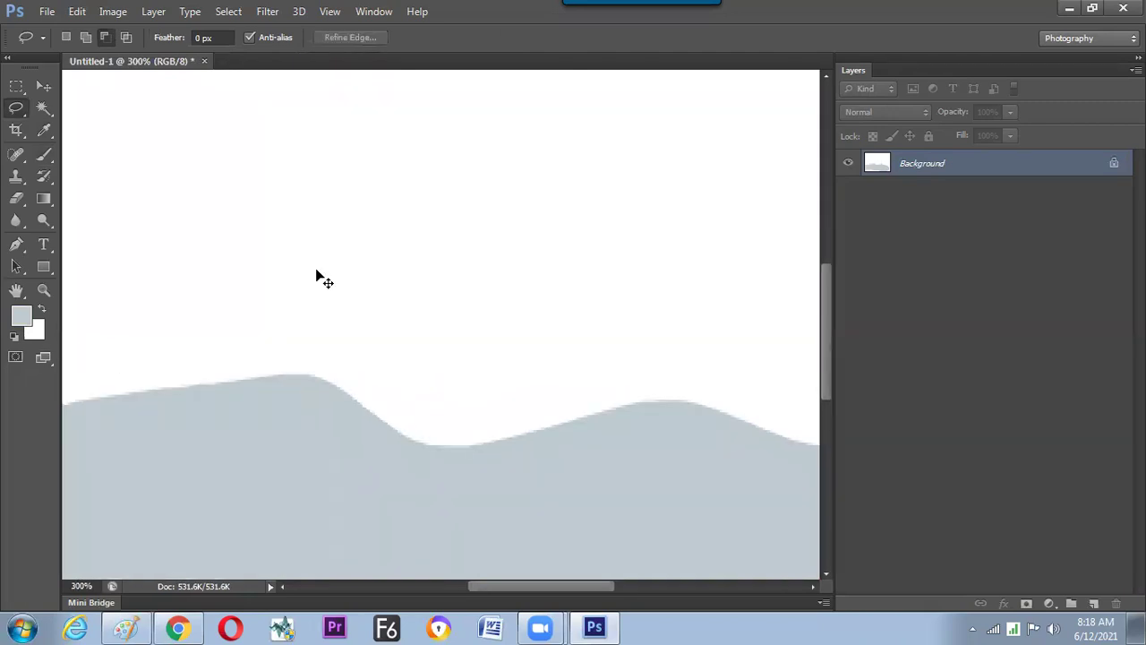
{"action": "key", "text": "ctrl+minus"}
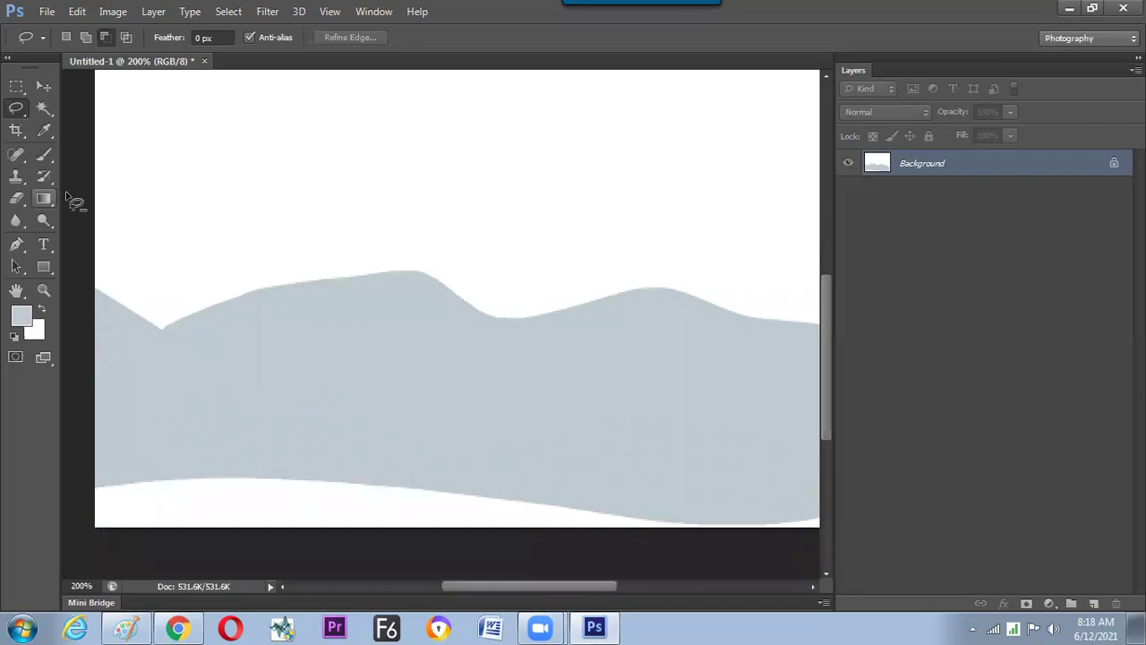
{"action": "key", "text": "ctrl+shift+d"}
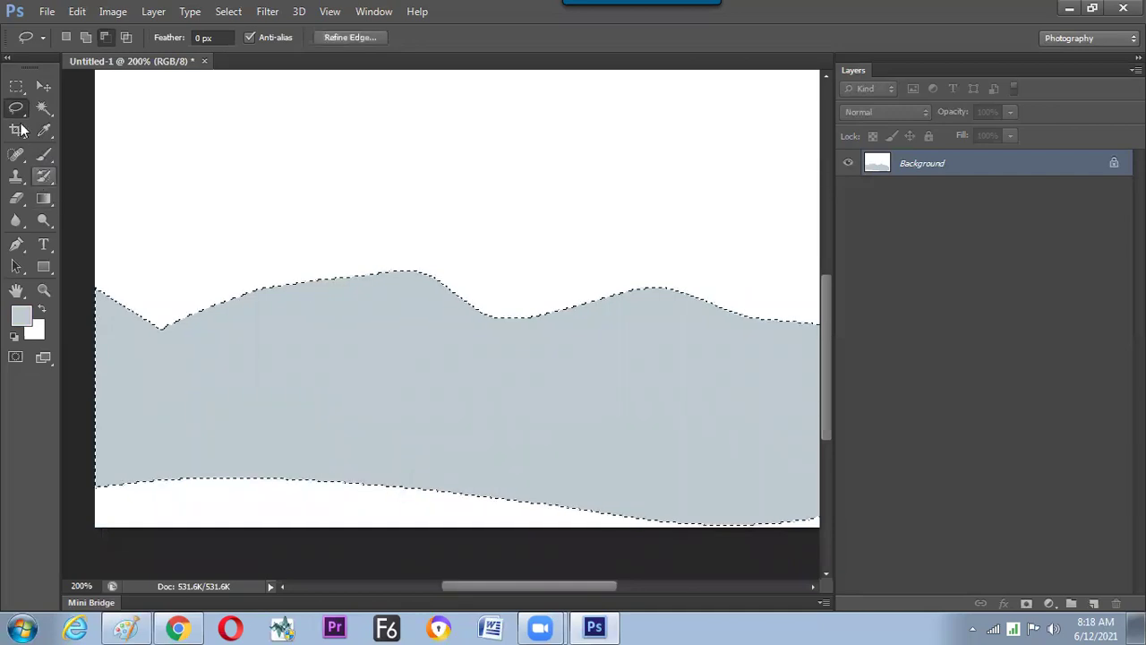
{"action": "mouse_move", "coordinate": [479, 282]}
{"action": "left_mouse_down"}
{"action": "mouse_move", "coordinate": [445, 330]}
{"action": "mouse_move", "coordinate": [319, 371]}
{"action": "mouse_move", "coordinate": [468, 366]}
{"action": "mouse_move", "coordinate": [235, 428]}
{"action": "mouse_move", "coordinate": [192, 510]}
{"action": "mouse_move", "coordinate": [426, 517]}
{"action": "mouse_move", "coordinate": [521, 484]}
{"action": "mouse_move", "coordinate": [610, 413]}
{"action": "mouse_move", "coordinate": [515, 350]}
{"action": "mouse_move", "coordinate": [397, 349]}
{"action": "mouse_move", "coordinate": [493, 328]}
{"action": "mouse_move", "coordinate": [537, 285]}
{"action": "left_mouse_up"}
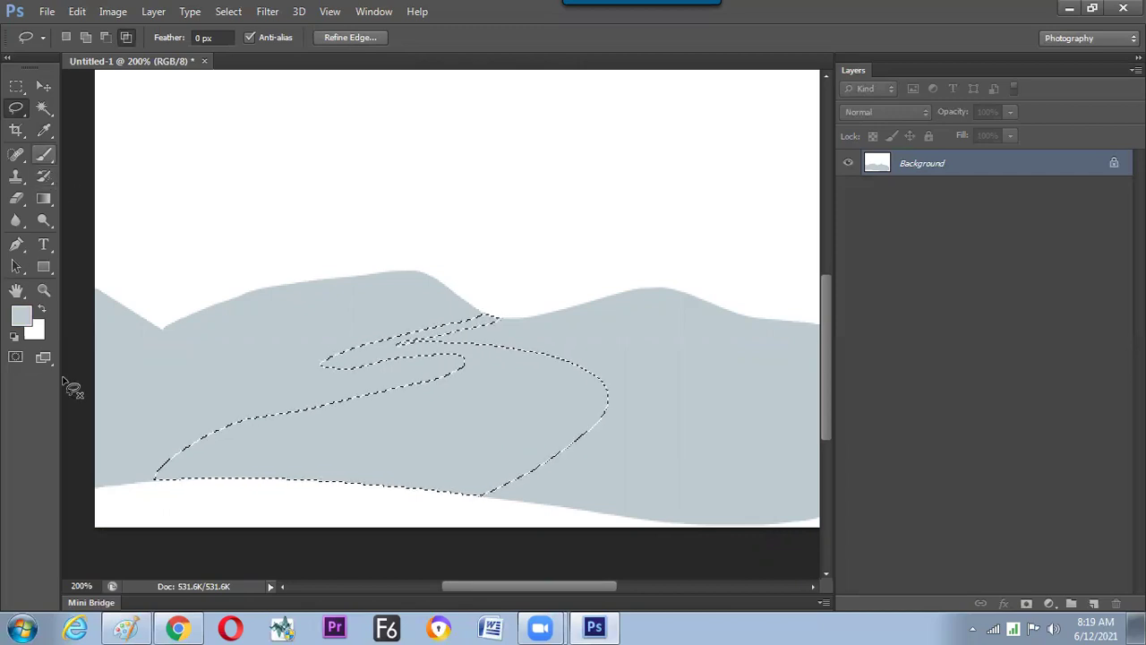
- Set the foreground colour to orange ffab3e, fill the winding road selection with it and deselect
{"action": "left_click", "coordinate": [22, 315]}
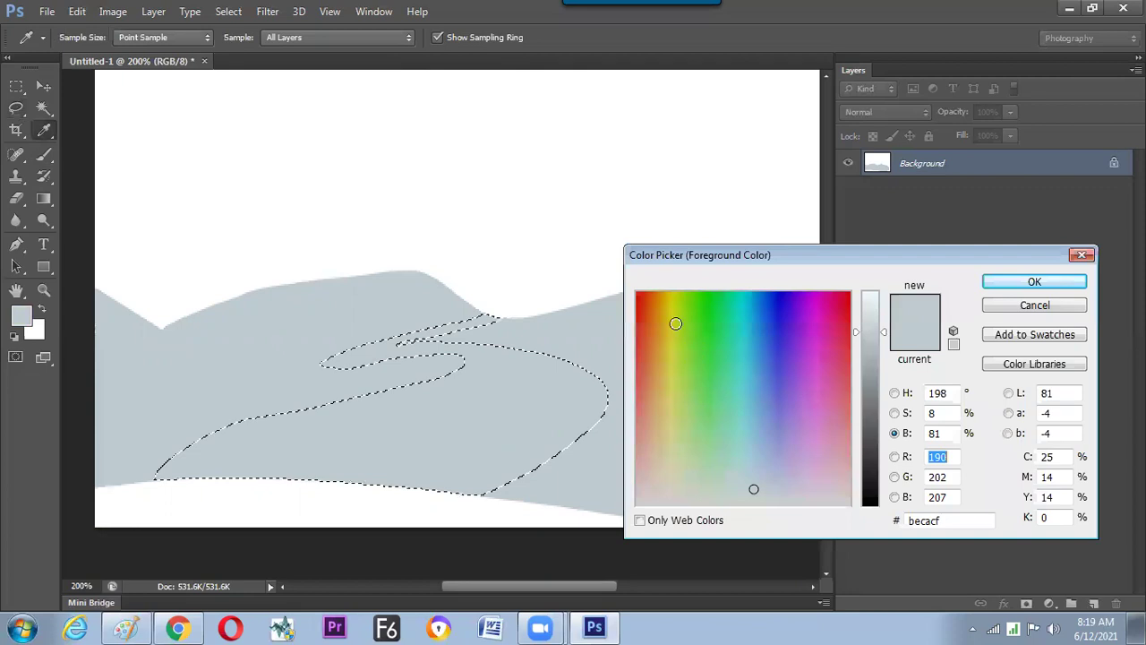
{"action": "left_click", "coordinate": [667, 297]}
{"action": "left_click_drag", "start_coordinate": [765, 310], "coordinate": [746, 297]}
{"action": "left_click", "coordinate": [663, 334]}
{"action": "left_click", "coordinate": [656, 344]}
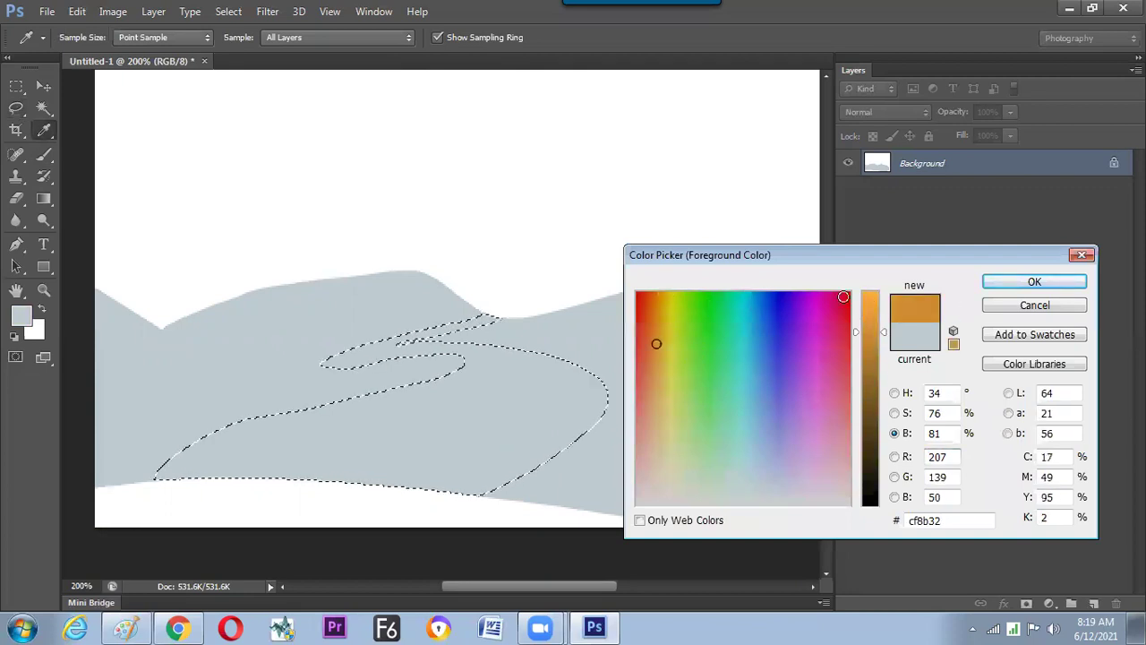
{"action": "key", "text": "Return"}
{"action": "key", "text": "l"}
{"action": "key", "text": "alt+BackSpace"}
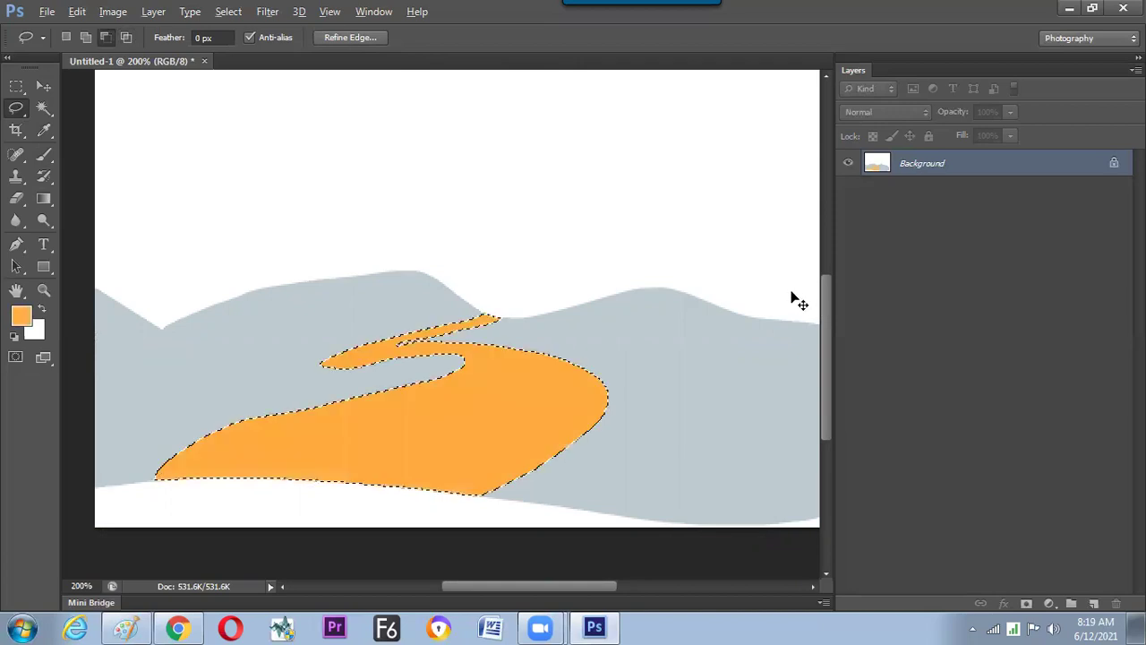
{"action": "key", "text": "ctrl+d"}
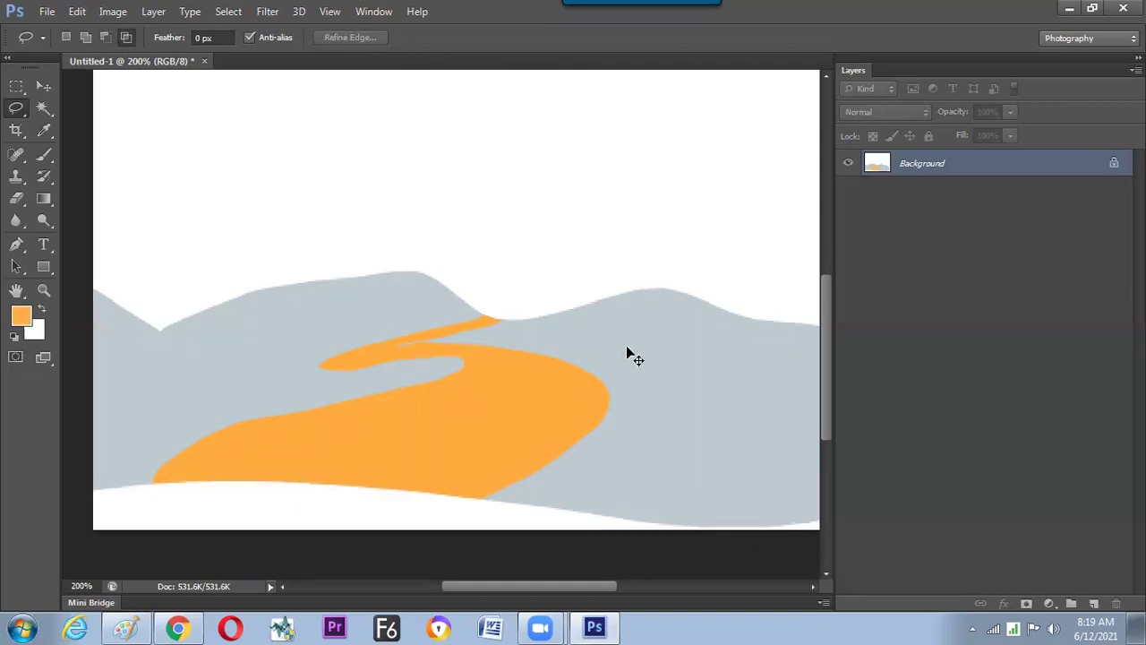
- Blend the edges of the narrow far end of the orange road into the hills with the Mixer Brush tool at size 7
{"action": "left_click_drag", "start_coordinate": [559, 321], "coordinate": [555, 330]}
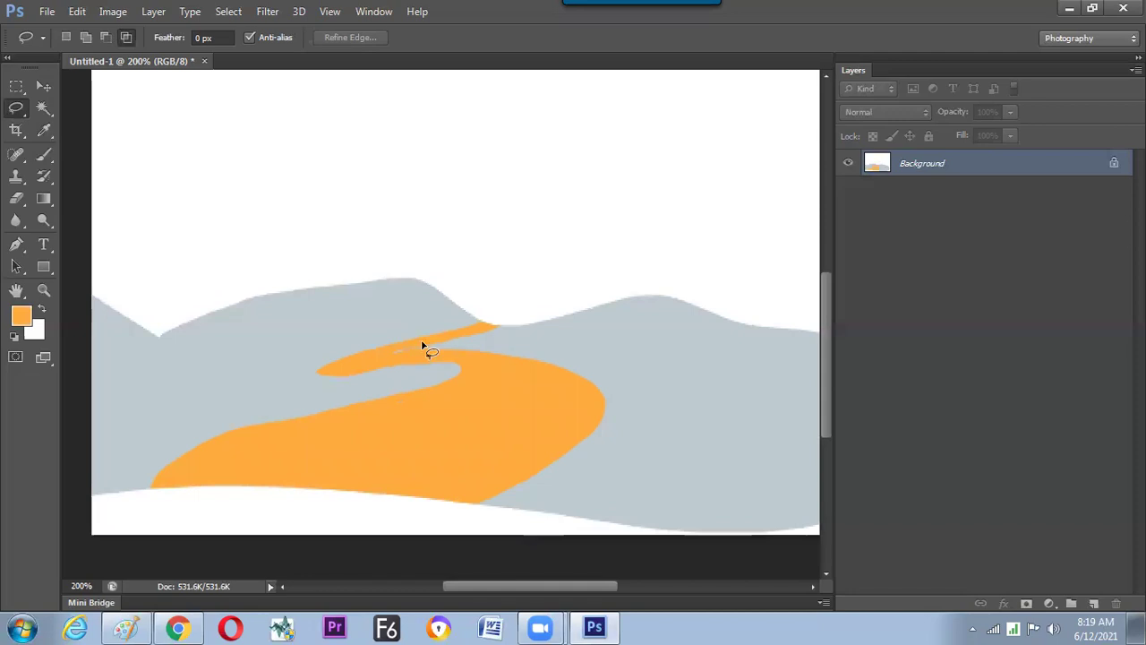
{"action": "right_click", "coordinate": [47, 162]}
{"action": "left_click", "coordinate": [115, 197]}
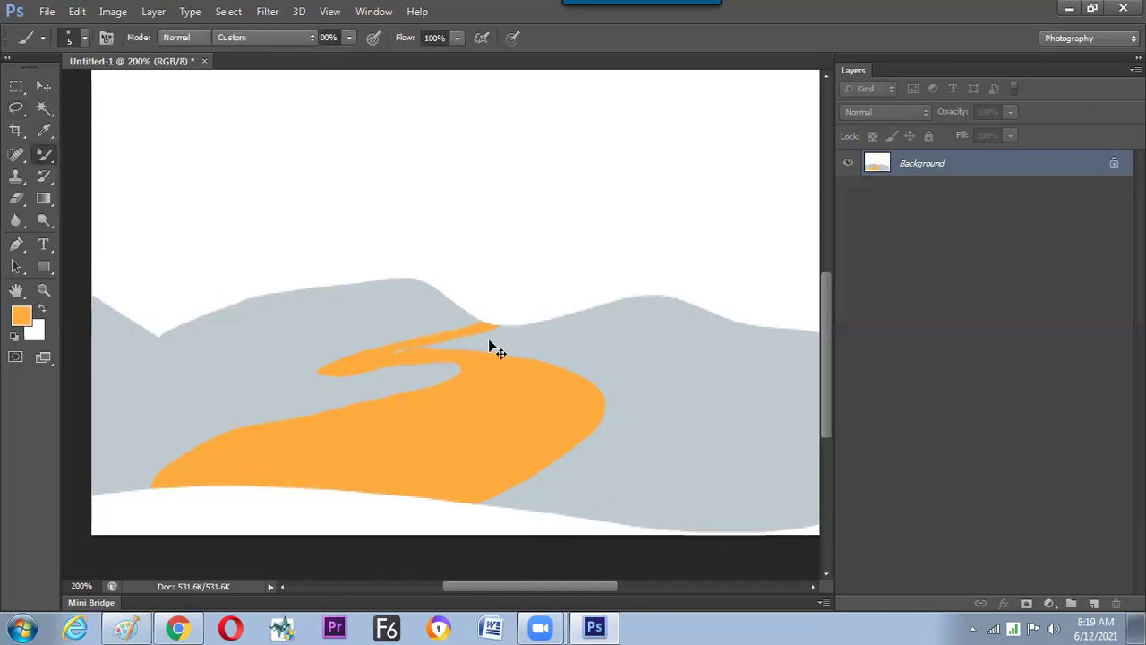
{"action": "key", "text": "ctrl+plus"}
{"action": "key", "text": "ctrl+plus"}
{"action": "key", "text": "bracketleft"}
{"action": "key", "text": "bracketleft"}
{"action": "key", "text": "bracketleft"}
{"action": "key", "text": "bracketleft"}
{"action": "key", "text": "bracketleft"}
{"action": "key", "text": "bracketleft"}
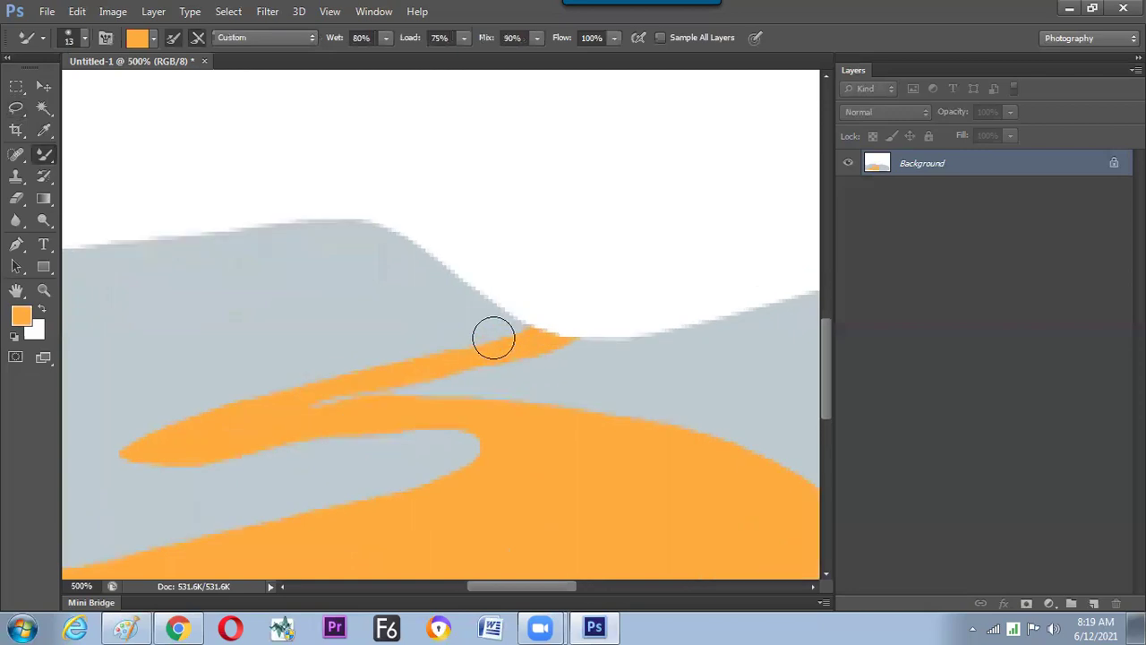
{"action": "left_click_drag", "start_coordinate": [500, 336], "coordinate": [402, 351]}
{"action": "left_click_drag", "start_coordinate": [508, 332], "coordinate": [525, 327]}
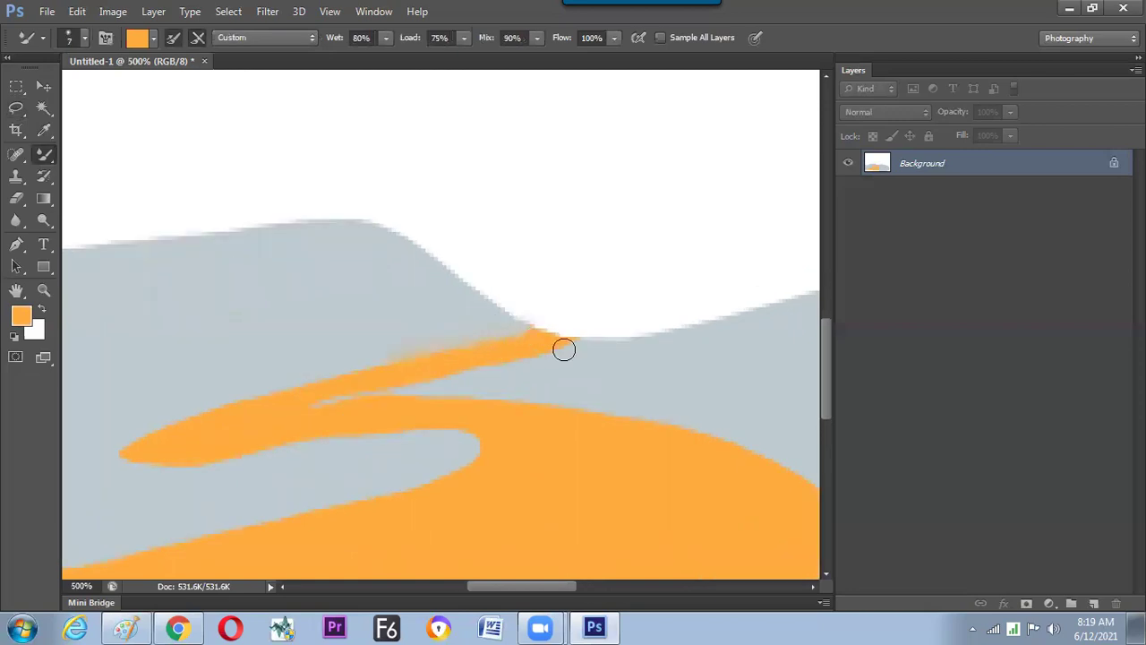
{"action": "mouse_move", "coordinate": [438, 378]}
{"action": "left_mouse_down"}
{"action": "mouse_move", "coordinate": [423, 355]}
{"action": "mouse_move", "coordinate": [291, 379]}
{"action": "mouse_move", "coordinate": [430, 361]}
{"action": "mouse_move", "coordinate": [397, 383]}
{"action": "mouse_move", "coordinate": [320, 402]}
{"action": "mouse_move", "coordinate": [466, 372]}
{"action": "mouse_move", "coordinate": [335, 378]}
{"action": "mouse_move", "coordinate": [111, 449]}
{"action": "mouse_move", "coordinate": [130, 469]}
{"action": "mouse_move", "coordinate": [330, 442]}
{"action": "left_mouse_up"}
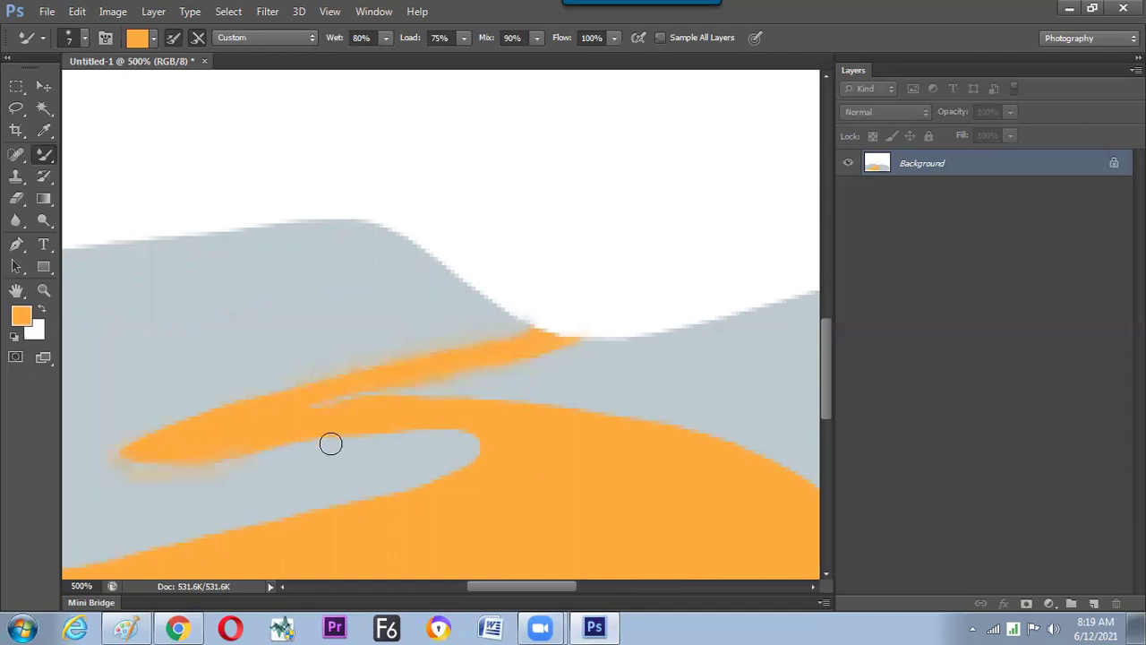
- Outline a cloud shape in the white sky above the hills with the Lasso tool
{"action": "key", "text": "ctrl+minus"}
{"action": "key", "text": "ctrl+minus"}
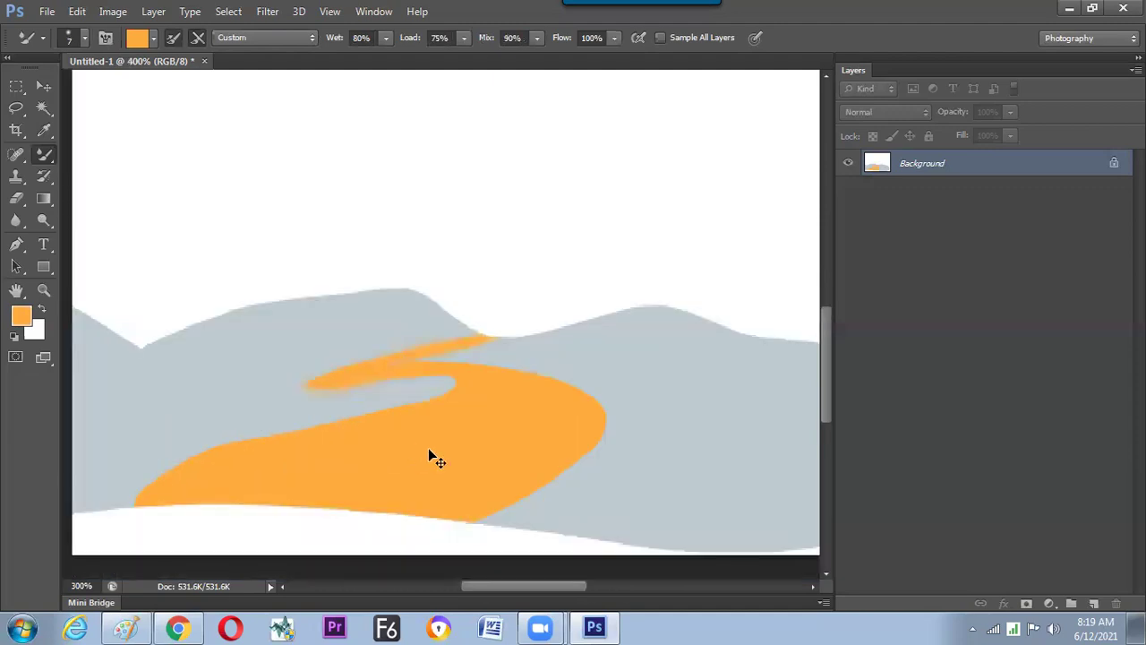
{"action": "key", "text": "ctrl+minus"}
{"action": "key", "text": "ctrl+minus"}
{"action": "key", "text": "ctrl+plus"}
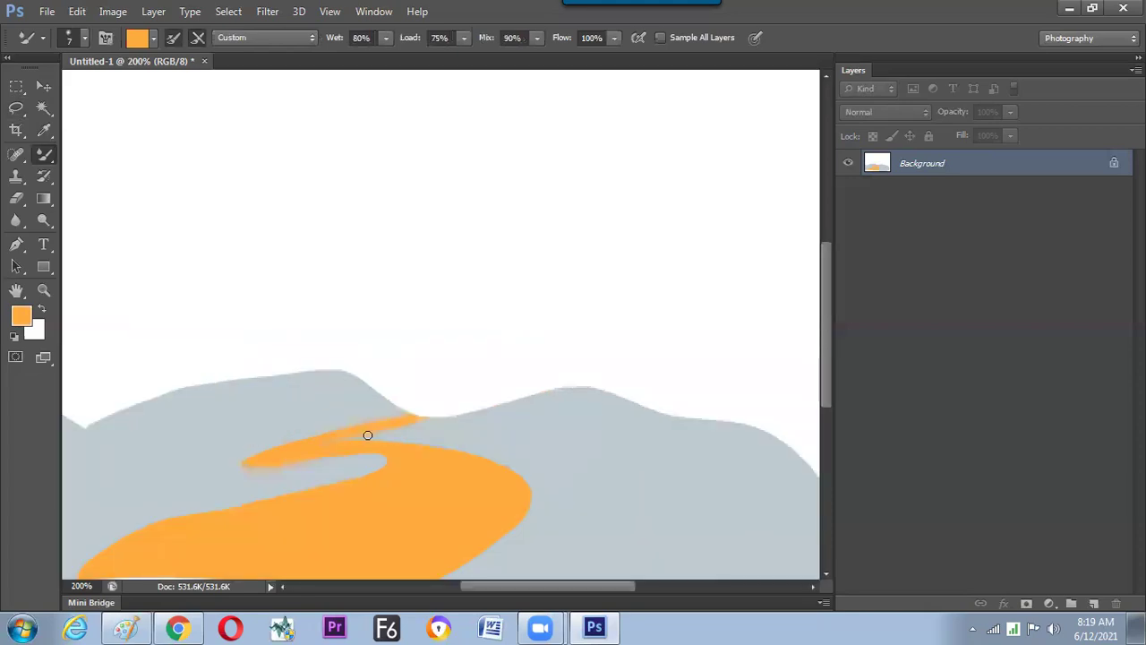
{"action": "key", "text": "l"}
{"action": "mouse_move", "coordinate": [365, 234]}
{"action": "left_mouse_down"}
{"action": "mouse_move", "coordinate": [401, 169]}
{"action": "mouse_move", "coordinate": [444, 192]}
{"action": "left_mouse_up"}
{"action": "mouse_move", "coordinate": [522, 187]}
{"action": "left_mouse_down"}
{"action": "mouse_move", "coordinate": [507, 259]}
{"action": "mouse_move", "coordinate": [288, 268]}
{"action": "left_mouse_up"}
- Set the foreground colour to blue 1aabff, fill the cloud selection with it and deselect
{"action": "left_click", "coordinate": [21, 314]}
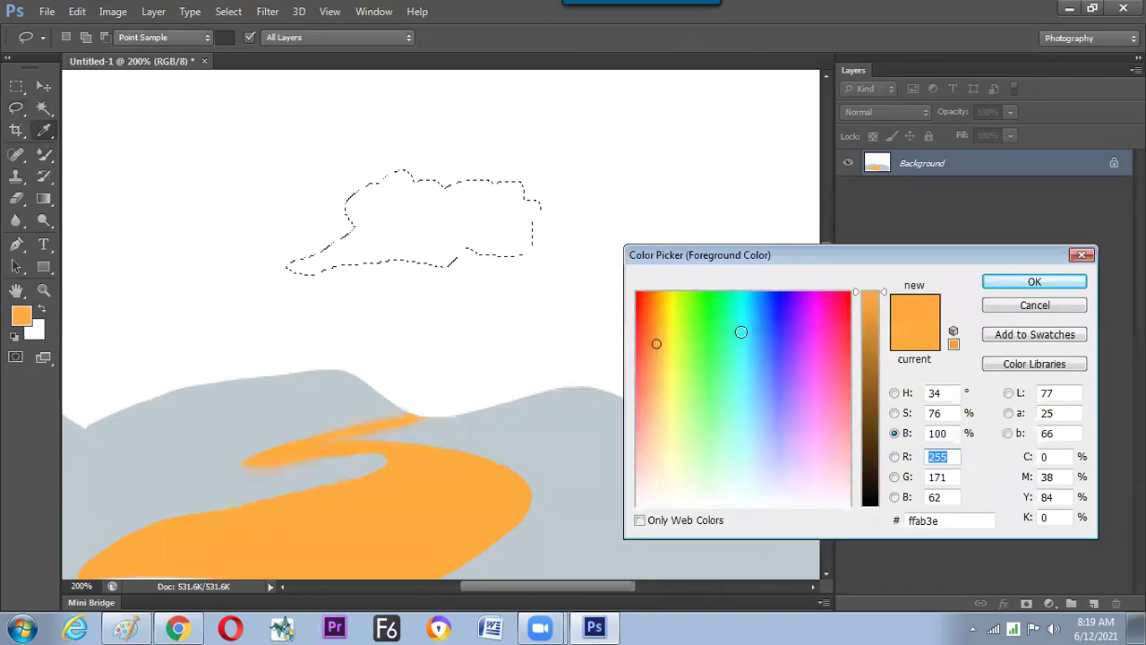
{"action": "left_click", "coordinate": [748, 321]}
{"action": "left_click", "coordinate": [751, 317]}
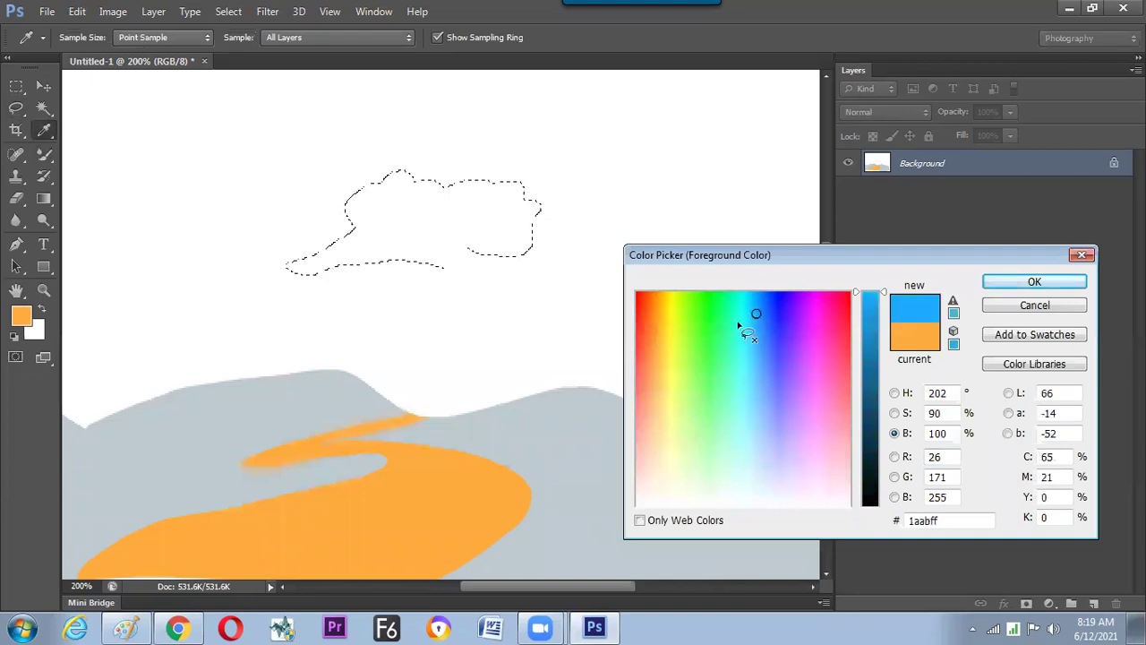
{"action": "key", "text": "Return"}
{"action": "key", "text": "alt+BackSpace"}
{"action": "key", "text": "ctrl+d"}
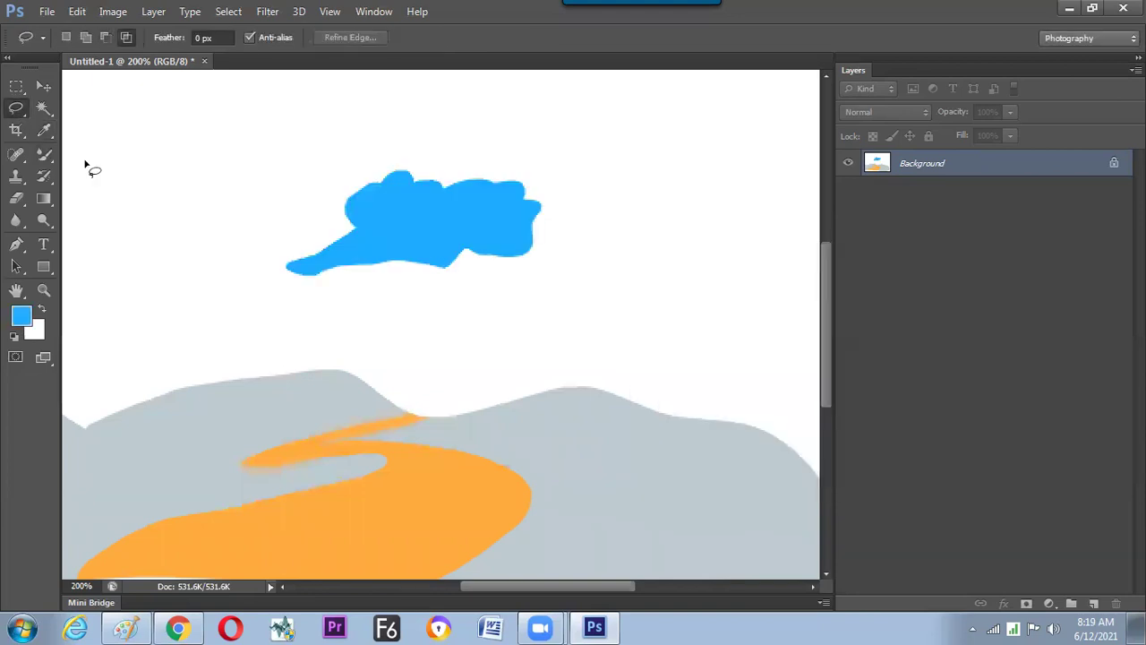
- Smear the cloud's lower edge sideways with the Mixer Brush tool, raising the brush size to 15 and lowering Flow to 48%
{"action": "key", "text": "b"}
{"action": "mouse_move", "coordinate": [282, 267]}
{"action": "left_mouse_down"}
{"action": "mouse_move", "coordinate": [451, 270]}
{"action": "mouse_move", "coordinate": [417, 266]}
{"action": "mouse_move", "coordinate": [564, 257]}
{"action": "mouse_move", "coordinate": [266, 277]}
{"action": "mouse_move", "coordinate": [278, 260]}
{"action": "mouse_move", "coordinate": [391, 268]}
{"action": "mouse_move", "coordinate": [184, 289]}
{"action": "mouse_move", "coordinate": [632, 259]}
{"action": "left_mouse_up"}
{"action": "key", "text": "bracketright"}
{"action": "key", "text": "bracketright"}
{"action": "key", "text": "bracketright"}
{"action": "key", "text": "bracketright"}
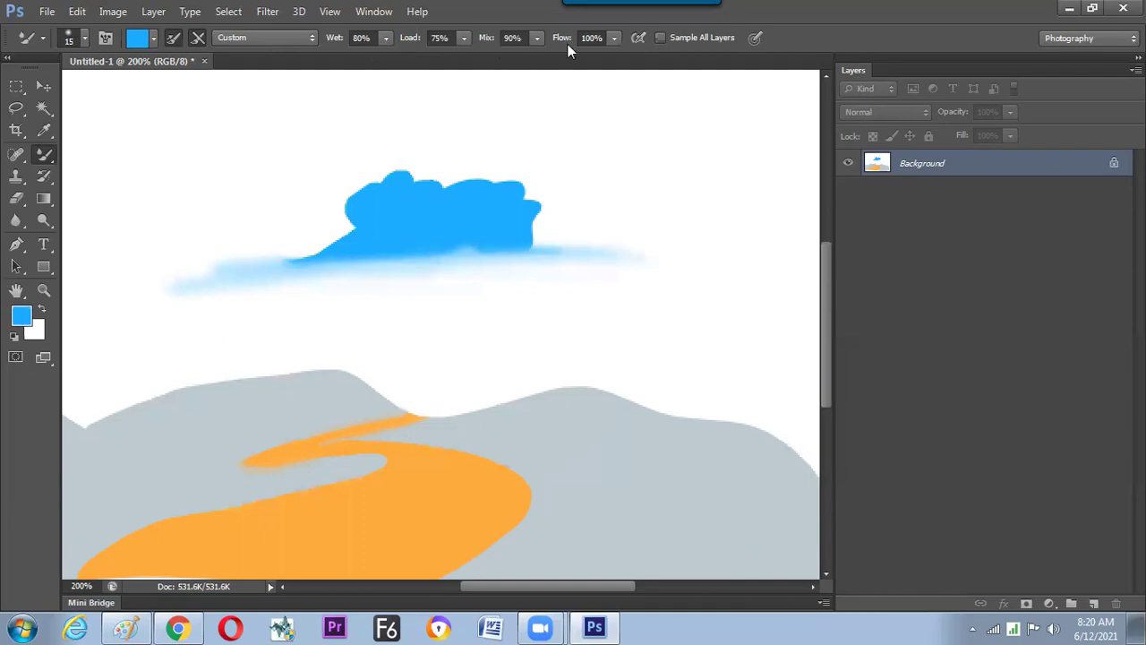
{"action": "left_click_drag", "start_coordinate": [561, 42], "coordinate": [518, 39]}
{"action": "mouse_move", "coordinate": [561, 248]}
{"action": "left_mouse_down"}
{"action": "mouse_move", "coordinate": [633, 255]}
{"action": "mouse_move", "coordinate": [578, 245]}
{"action": "mouse_move", "coordinate": [431, 258]}
{"action": "left_mouse_up"}
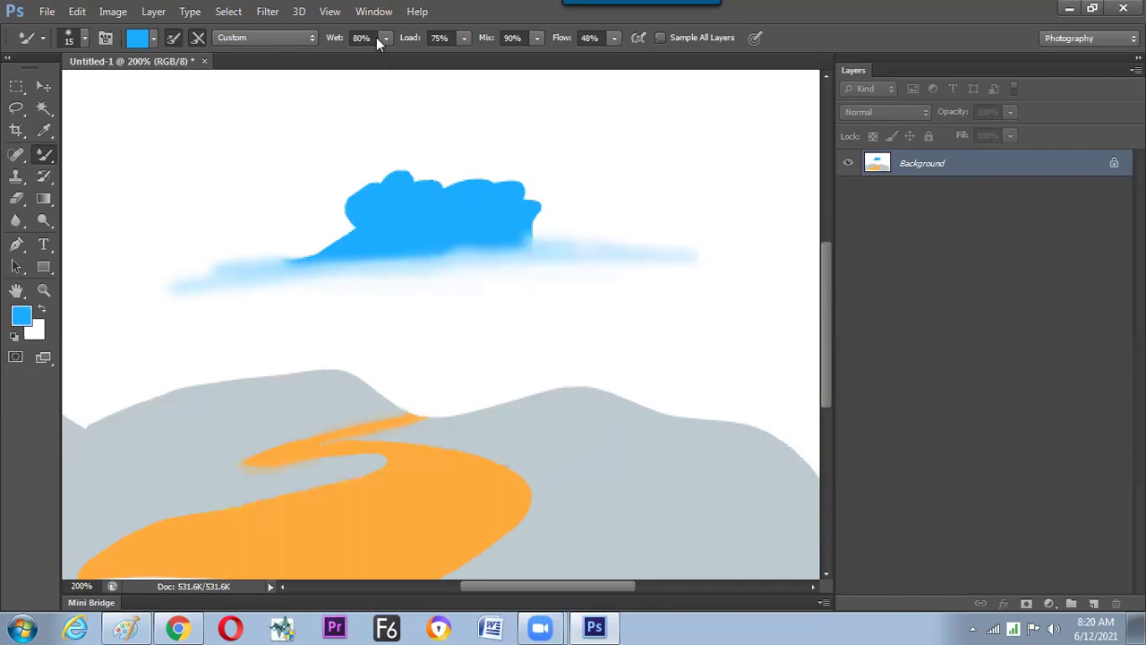
- Spread the haze under the cloud further out to both sides with the Mixer Brush tool, raising the brush size to 35
{"action": "left_click_drag", "start_coordinate": [294, 274], "coordinate": [143, 285]}
{"action": "key", "text": "bracketright"}
{"action": "key", "text": "bracketright"}
{"action": "key", "text": "bracketright"}
{"action": "key", "text": "bracketright"}
{"action": "mouse_move", "coordinate": [224, 284]}
{"action": "left_mouse_down"}
{"action": "mouse_move", "coordinate": [735, 271]}
{"action": "mouse_move", "coordinate": [424, 294]}
{"action": "mouse_move", "coordinate": [152, 284]}
{"action": "mouse_move", "coordinate": [674, 264]}
{"action": "mouse_move", "coordinate": [371, 210]}
{"action": "left_mouse_up"}
- Add a low blue hill to the right of the cloud from a Lasso selection and blend its base into the haze with the Mixer Brush tool
{"action": "left_click", "coordinate": [16, 108]}
{"action": "mouse_move", "coordinate": [446, 271]}
{"action": "left_mouse_down"}
{"action": "mouse_move", "coordinate": [575, 244]}
{"action": "mouse_move", "coordinate": [778, 279]}
{"action": "left_mouse_up"}
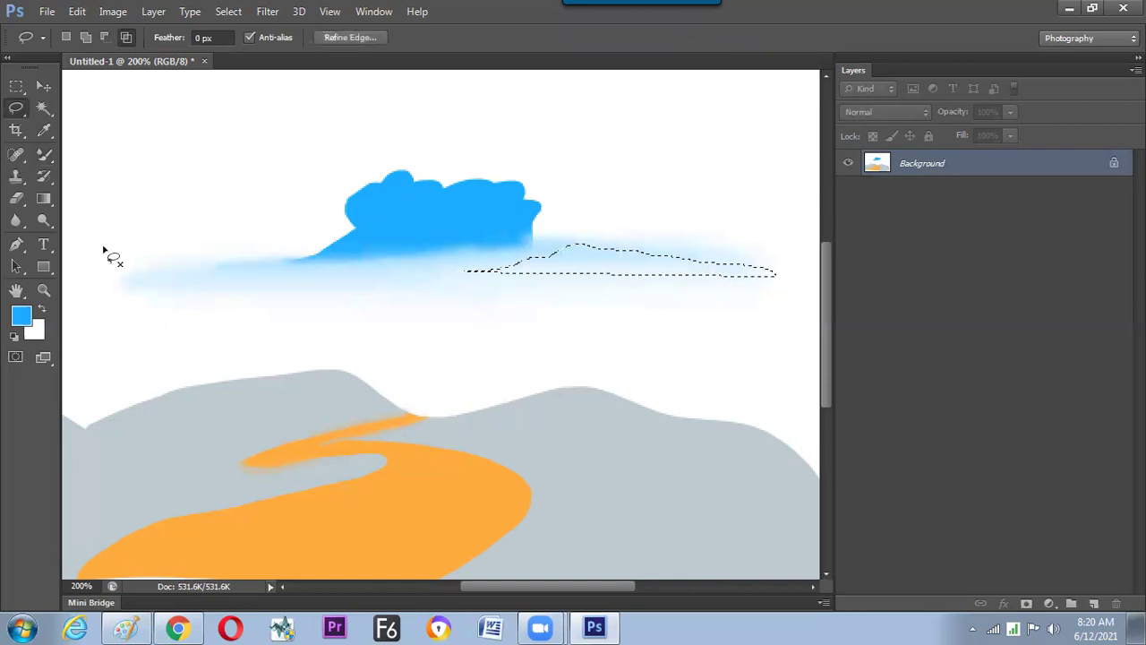
{"action": "key", "text": "alt+BackSpace"}
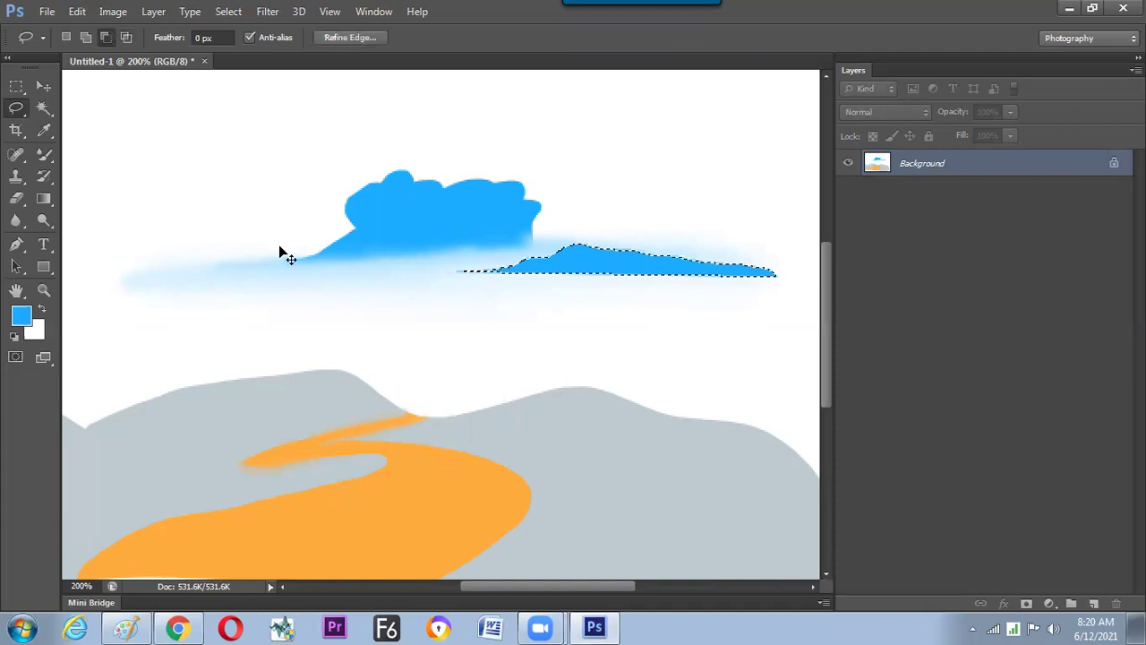
{"action": "key", "text": "ctrl+d"}
{"action": "left_click", "coordinate": [44, 154]}
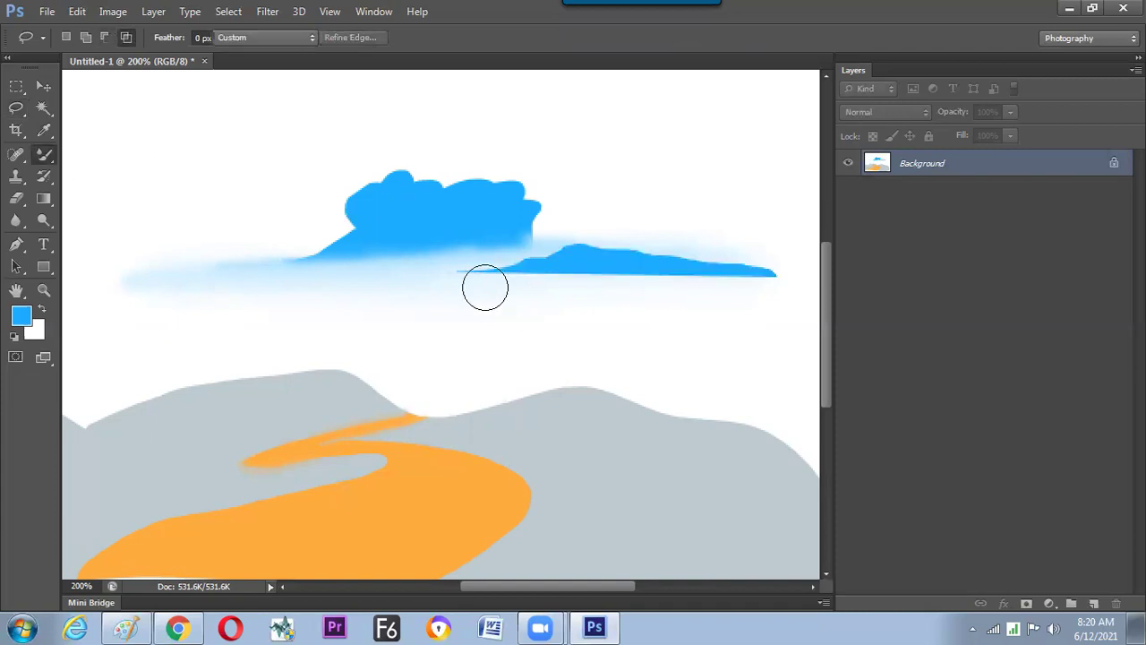
{"action": "mouse_move", "coordinate": [474, 293]}
{"action": "left_mouse_down"}
{"action": "mouse_move", "coordinate": [796, 289]}
{"action": "mouse_move", "coordinate": [445, 284]}
{"action": "mouse_move", "coordinate": [558, 294]}
{"action": "mouse_move", "coordinate": [289, 296]}
{"action": "mouse_move", "coordinate": [616, 289]}
{"action": "mouse_move", "coordinate": [608, 272]}
{"action": "left_mouse_up"}
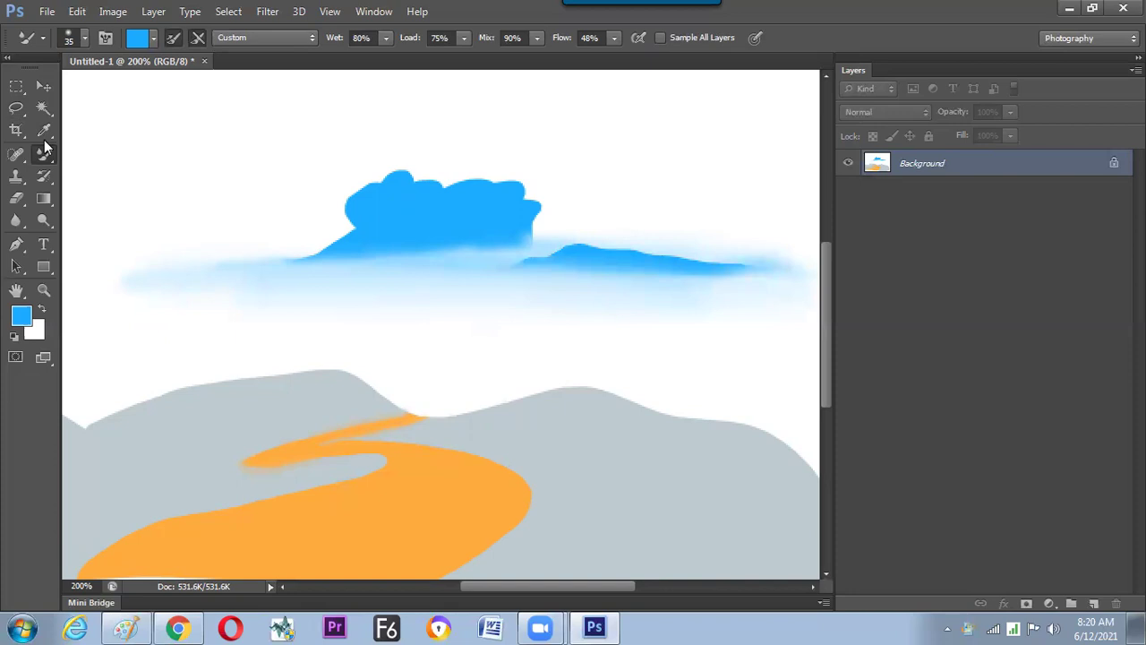
- Add a blue hill in front of the cloud's base from a Lasso selection and smear its lower edge sideways with the Mixer Brush tool
{"action": "key", "text": "l"}
{"action": "mouse_move", "coordinate": [291, 284]}
{"action": "left_mouse_down"}
{"action": "mouse_move", "coordinate": [414, 253]}
{"action": "mouse_move", "coordinate": [513, 264]}
{"action": "mouse_move", "coordinate": [459, 302]}
{"action": "left_mouse_up"}
{"action": "left_click_drag", "start_coordinate": [345, 312], "coordinate": [244, 295]}
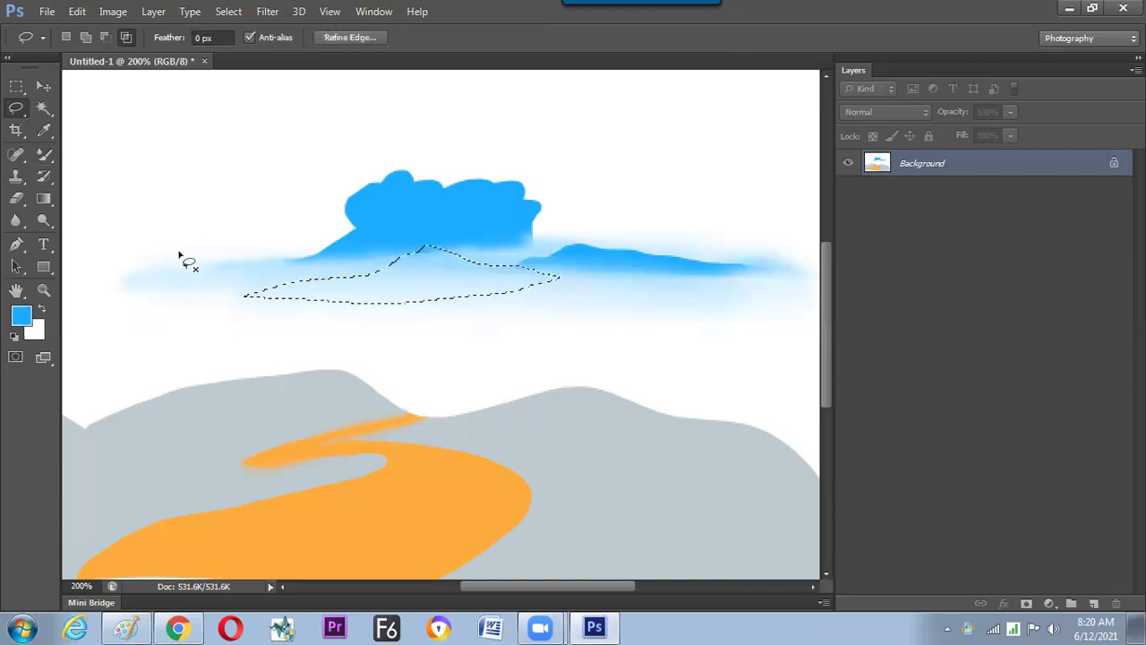
{"action": "key", "text": "alt+BackSpace"}
{"action": "key", "text": "b"}
{"action": "key", "text": "ctrl+d"}
{"action": "mouse_move", "coordinate": [310, 308]}
{"action": "left_mouse_down"}
{"action": "mouse_move", "coordinate": [260, 302]}
{"action": "mouse_move", "coordinate": [586, 301]}
{"action": "mouse_move", "coordinate": [189, 286]}
{"action": "mouse_move", "coordinate": [642, 305]}
{"action": "mouse_move", "coordinate": [740, 292]}
{"action": "left_mouse_up"}
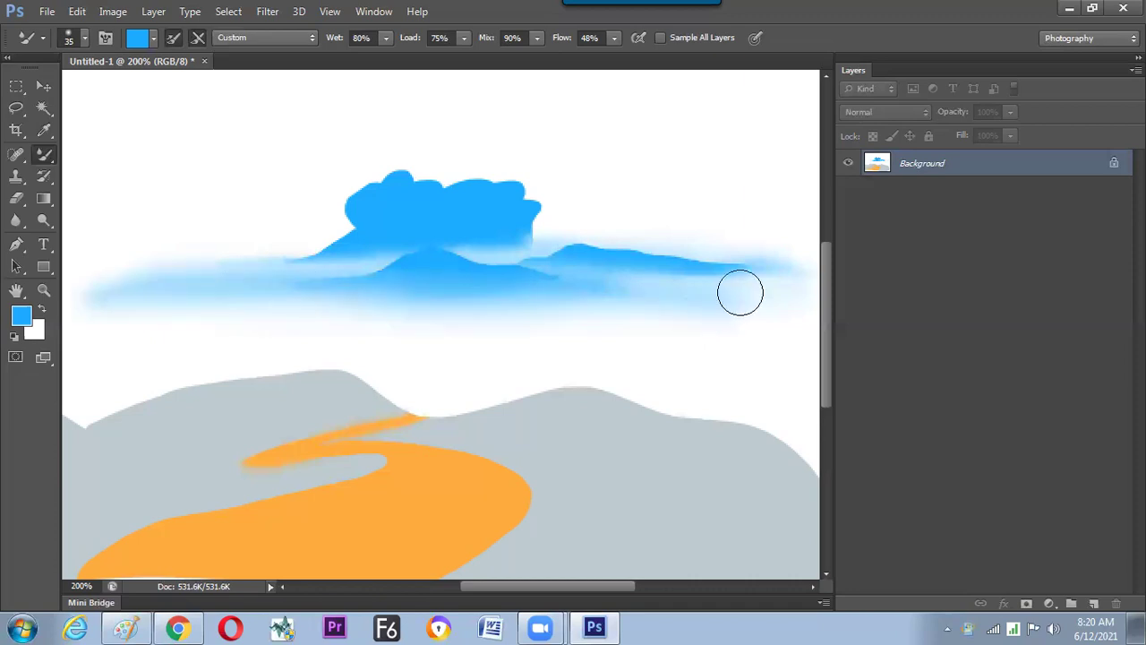
- Outline a taller peaked mountain reaching the canvas's right edge with the Lasso tool, fill it with the foreground blue and deselect
{"action": "right_click", "coordinate": [46, 146]}
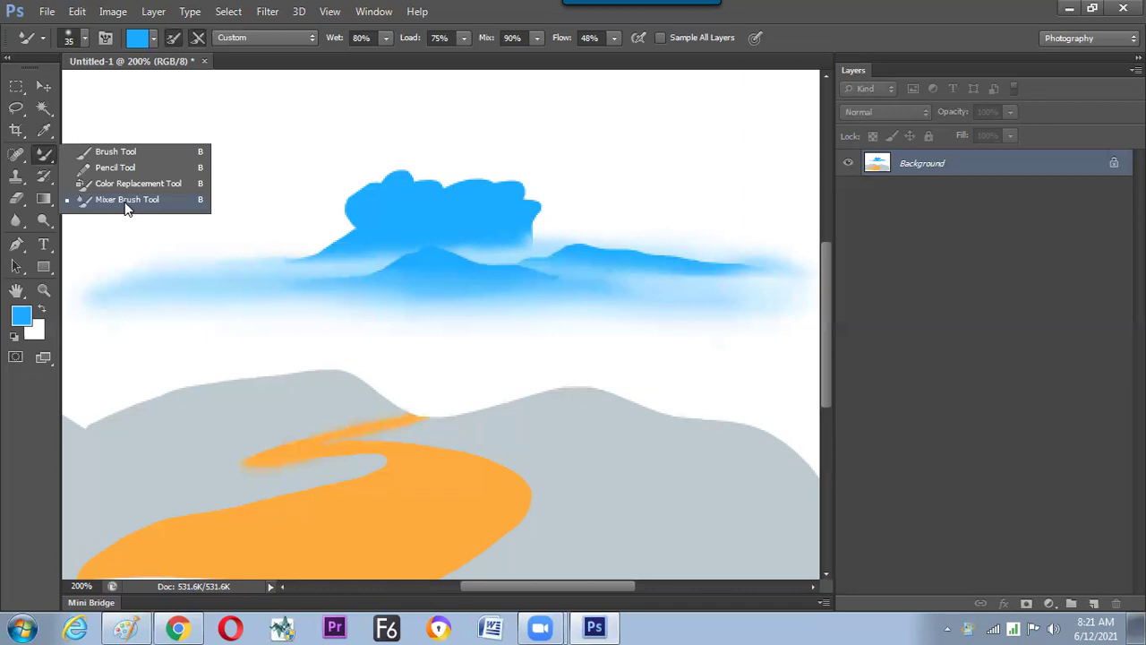
{"action": "left_click", "coordinate": [126, 201]}
{"action": "left_click", "coordinate": [16, 109]}
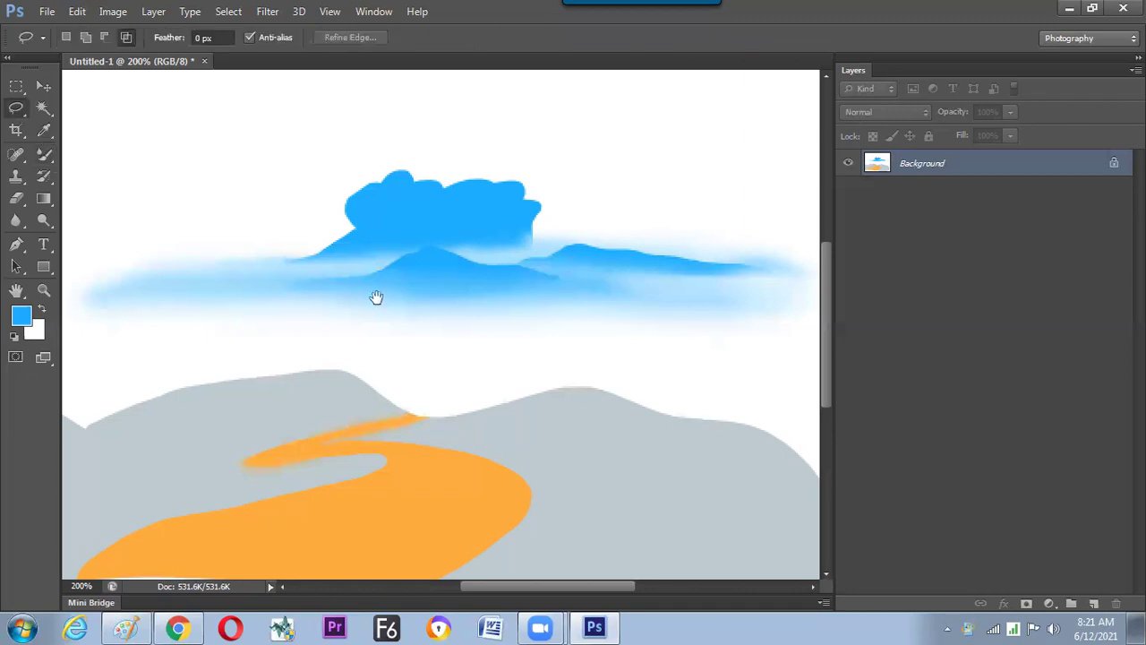
{"action": "scroll", "coordinate": [385, 301], "scroll_direction": "right", "scroll_amount": 3}
{"action": "left_click_drag", "start_coordinate": [430, 309], "coordinate": [570, 255]}
{"action": "mouse_move", "coordinate": [650, 294]}
{"action": "left_mouse_down"}
{"action": "mouse_move", "coordinate": [689, 320]}
{"action": "mouse_move", "coordinate": [394, 333]}
{"action": "left_mouse_up"}
{"action": "left_click_drag", "start_coordinate": [464, 244], "coordinate": [355, 339]}
{"action": "key", "text": "alt+BackSpace"}
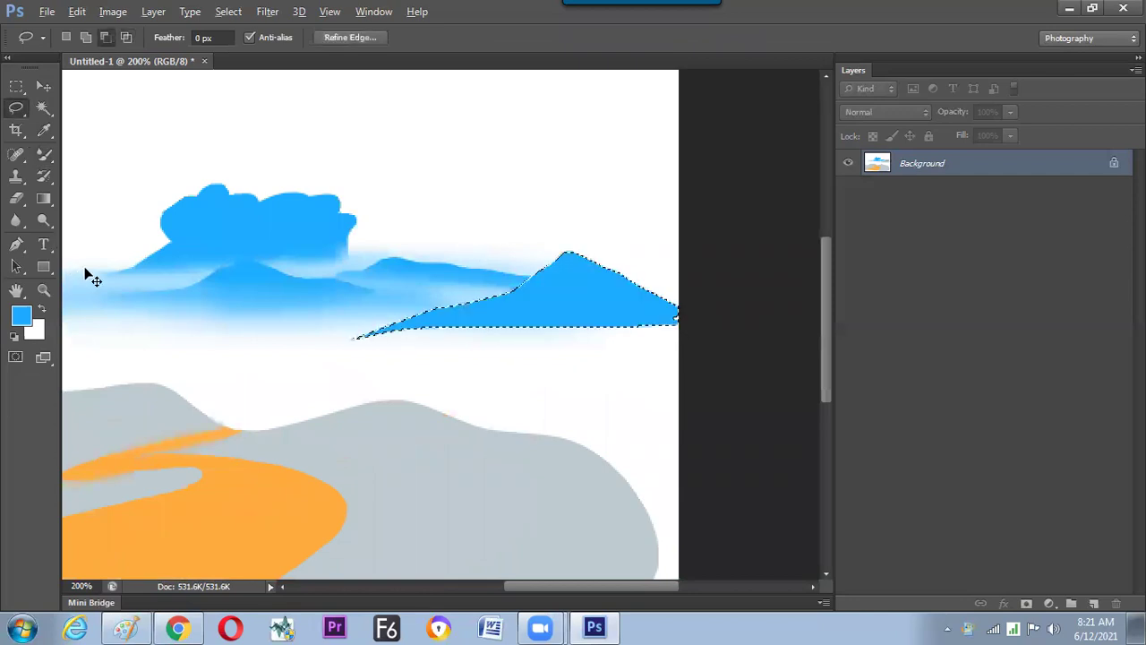
{"action": "key", "text": "ctrl+d"}
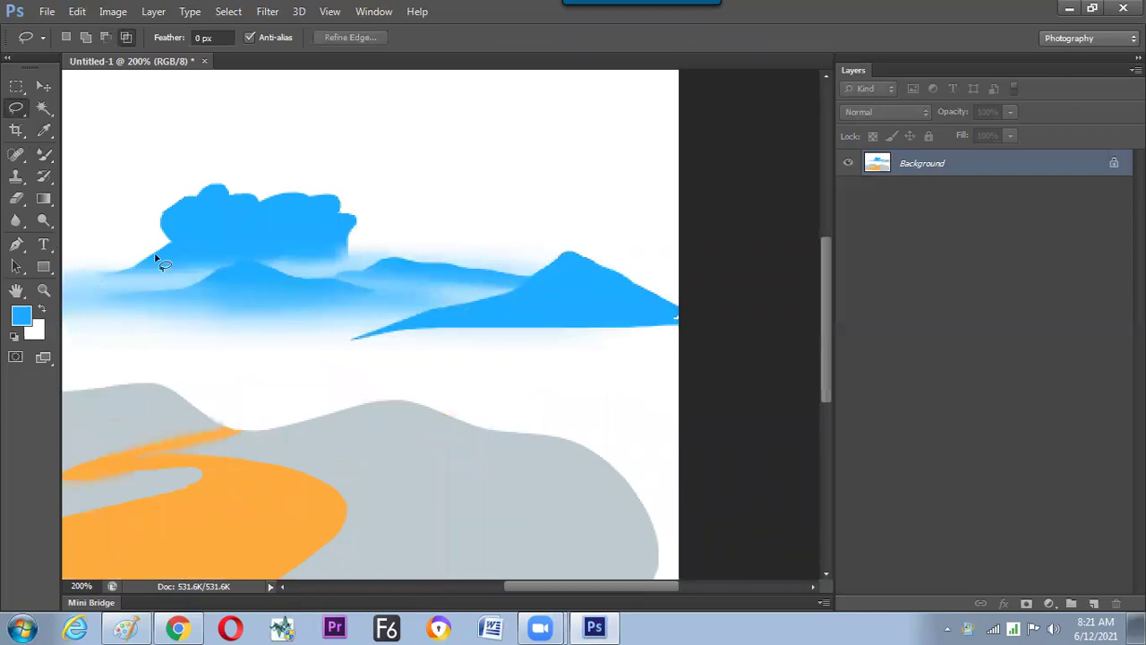
- Blend the base and tapered left end of the peaked mountain into the haze with the Mixer Brush tool at size 35
{"action": "left_click", "coordinate": [47, 176]}
{"action": "left_click", "coordinate": [44, 154]}
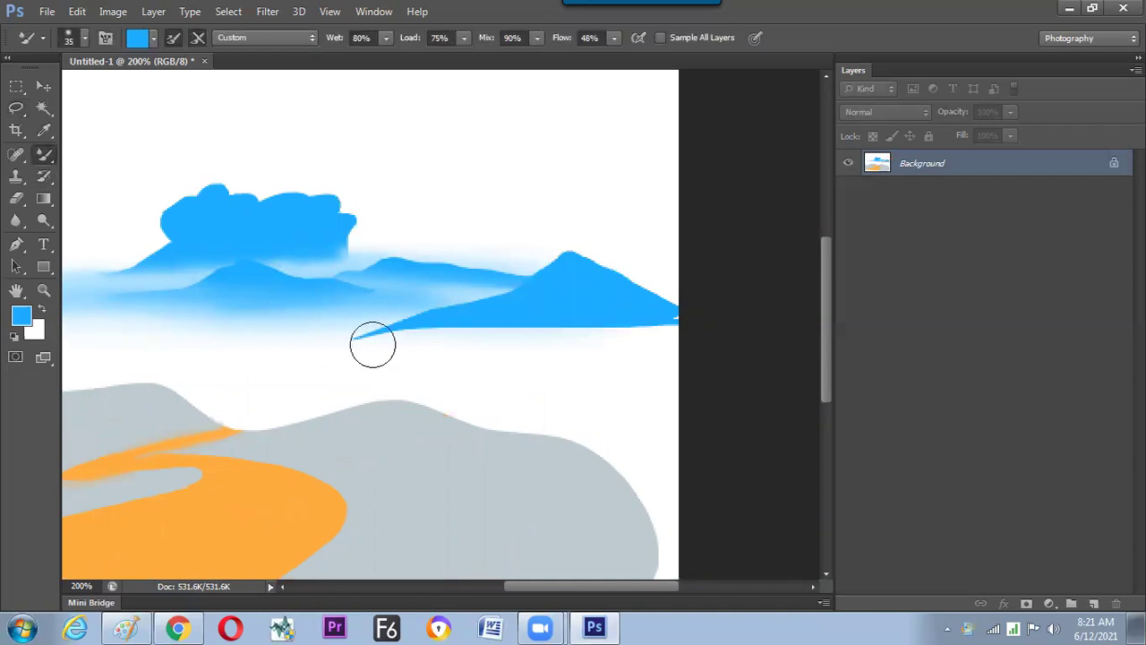
{"action": "left_click_drag", "start_coordinate": [268, 330], "coordinate": [476, 333]}
{"action": "left_click_drag", "start_coordinate": [360, 332], "coordinate": [657, 335]}
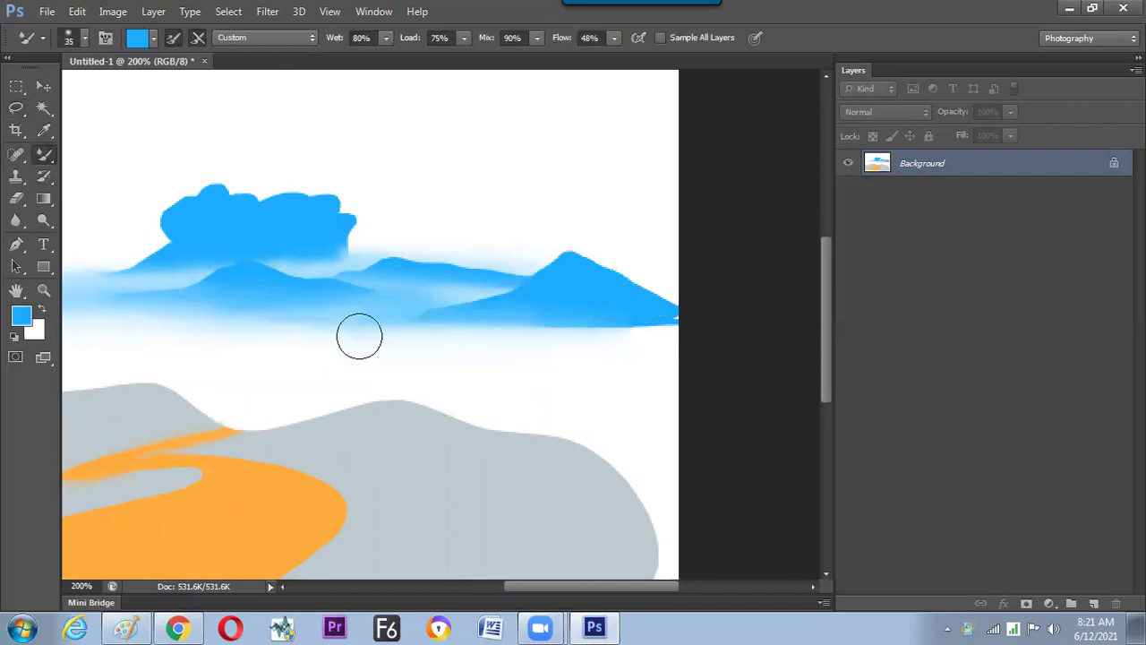
{"action": "mouse_move", "coordinate": [359, 335]}
{"action": "left_mouse_down"}
{"action": "mouse_move", "coordinate": [386, 324]}
{"action": "mouse_move", "coordinate": [657, 320]}
{"action": "left_mouse_up"}
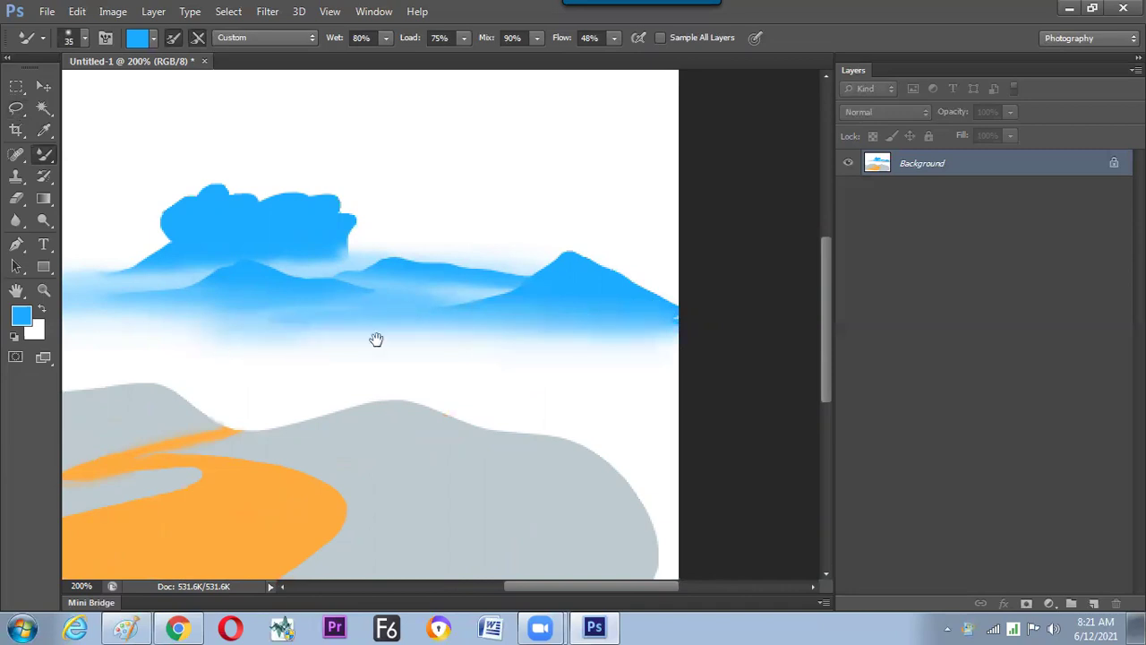
{"action": "left_click_drag", "start_coordinate": [377, 340], "coordinate": [474, 336]}
{"action": "left_click_drag", "start_coordinate": [148, 317], "coordinate": [633, 328]}
- Add a small hill in darker blue 127ab5 left of the cloud from a Lasso selection and blend its base with the Mixer Brush tool
{"action": "mouse_move", "coordinate": [168, 283]}
{"action": "left_mouse_down"}
{"action": "mouse_move", "coordinate": [233, 271]}
{"action": "mouse_move", "coordinate": [381, 287]}
{"action": "mouse_move", "coordinate": [130, 297]}
{"action": "left_mouse_up"}
{"action": "left_click", "coordinate": [16, 108]}
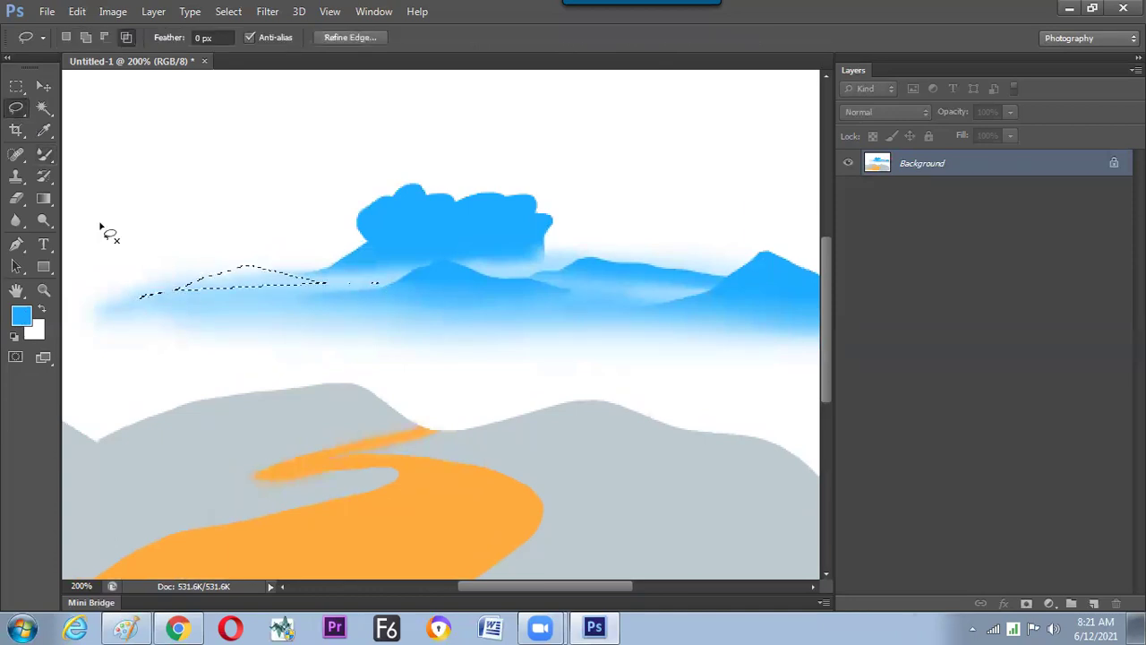
{"action": "left_click", "coordinate": [21, 314]}
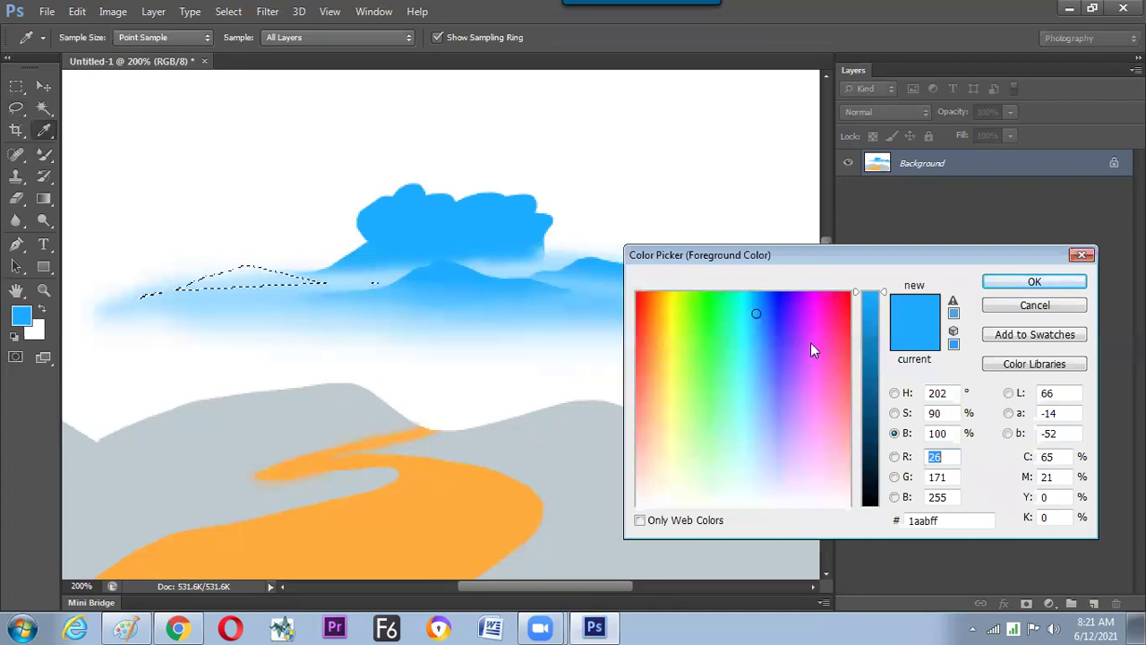
{"action": "key", "text": "Return"}
{"action": "key", "text": "alt+BackSpace"}
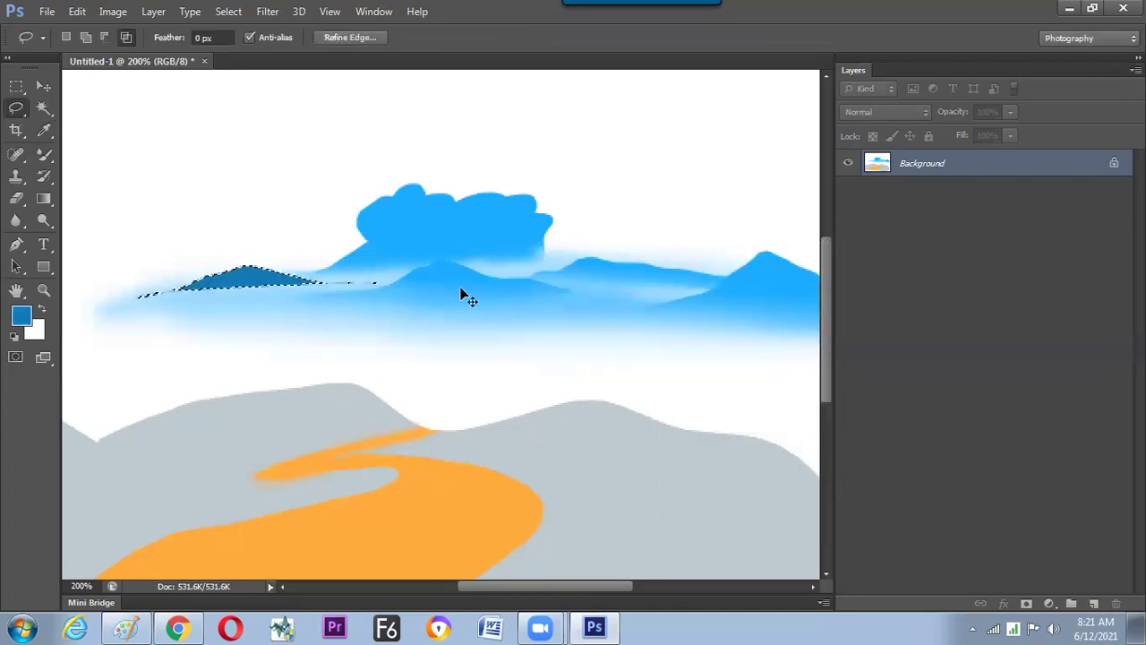
{"action": "key", "text": "ctrl+d"}
{"action": "left_click", "coordinate": [50, 158]}
{"action": "mouse_move", "coordinate": [125, 312]}
{"action": "left_mouse_down"}
{"action": "mouse_move", "coordinate": [359, 305]}
{"action": "mouse_move", "coordinate": [109, 310]}
{"action": "mouse_move", "coordinate": [388, 306]}
{"action": "left_mouse_up"}
{"action": "key", "text": "ctrl+minus"}
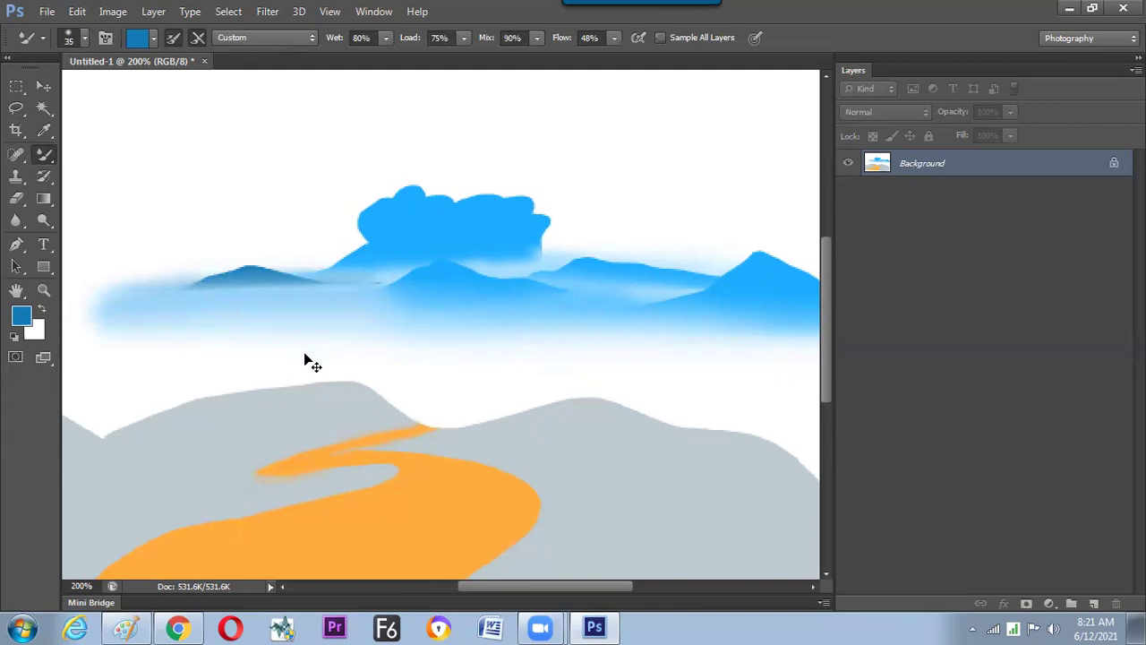
{"action": "key", "text": "ctrl+minus"}
{"action": "key", "text": "ctrl+plus"}
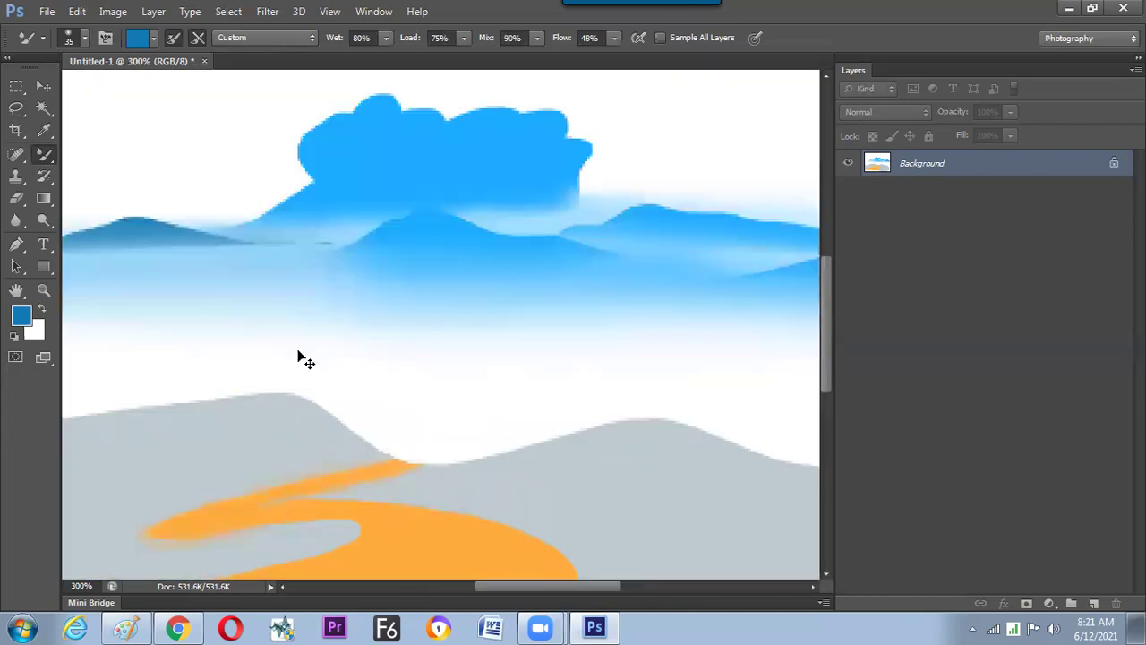
{"action": "scroll", "coordinate": [299, 346], "scroll_direction": "up", "scroll_amount": 2}
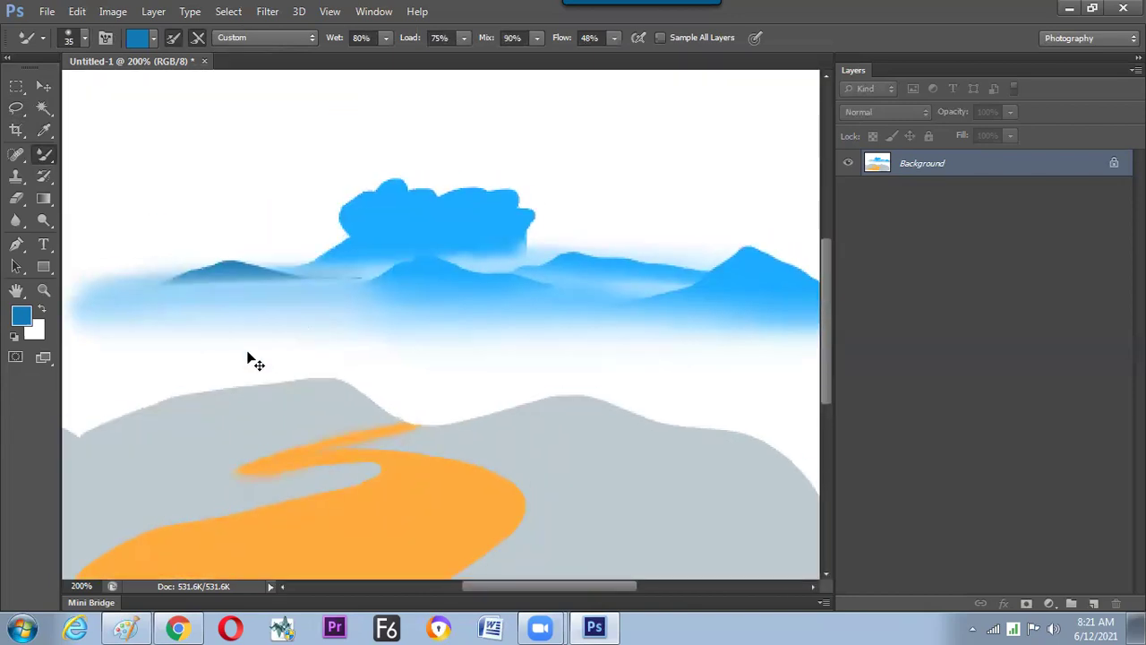
{"action": "key", "text": "ctrl+plus"}
{"action": "key", "text": "ctrl+plus"}
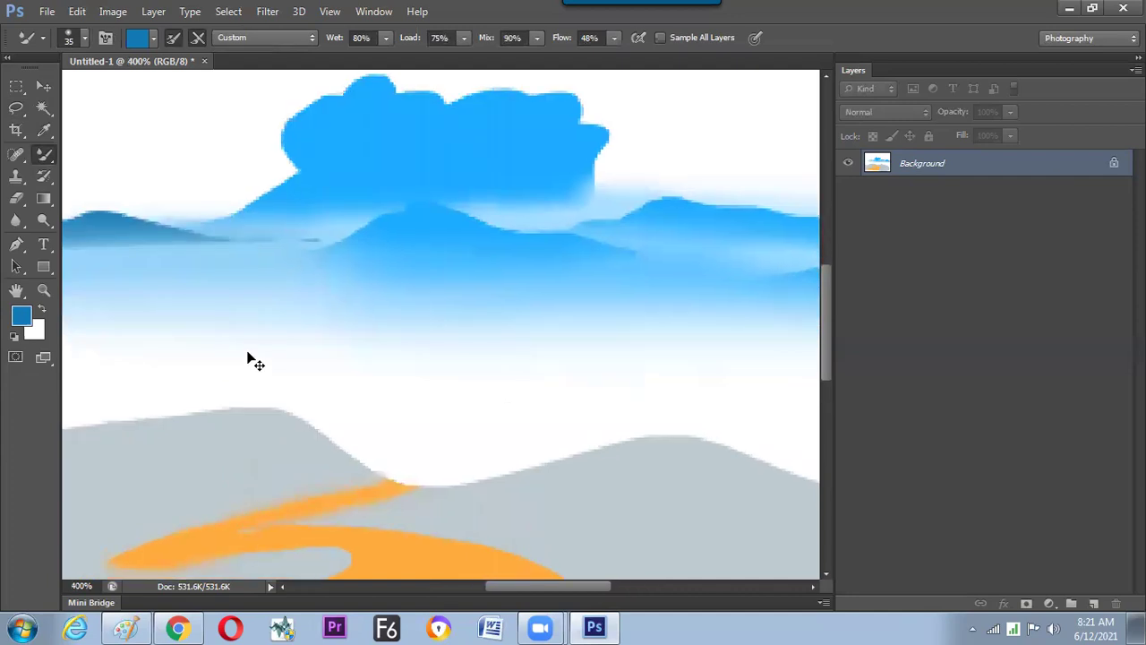
{"action": "key", "text": "ctrl+minus"}
{"action": "key", "text": "ctrl+minus"}
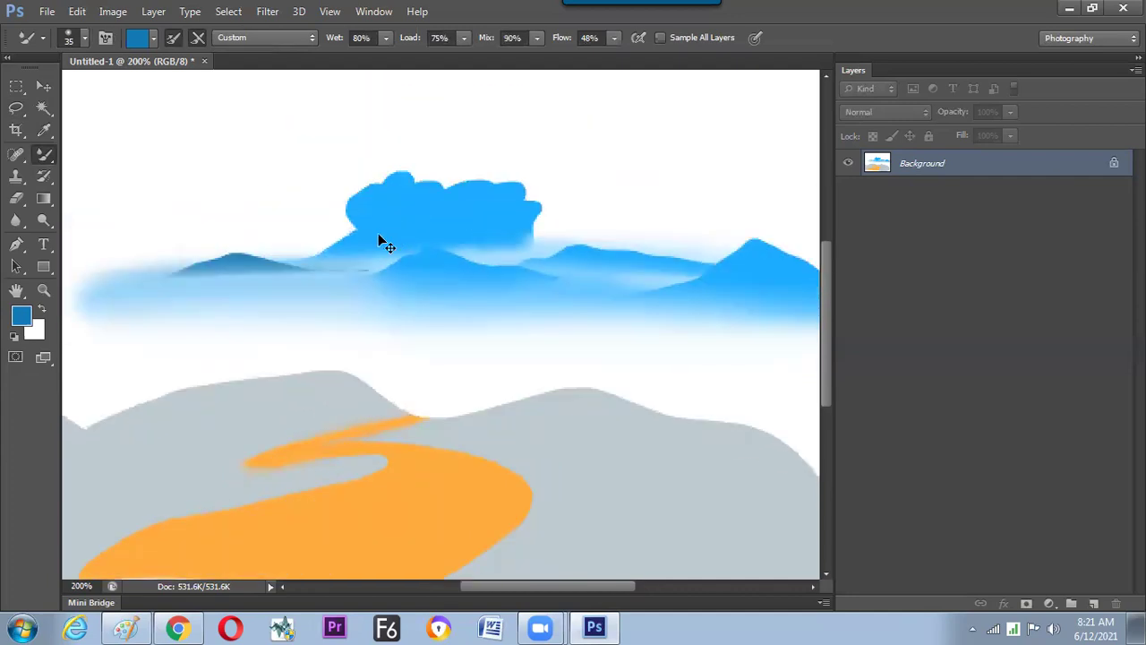
- Outline a winding, widening river shape between the dark hill and the cloud with the Lasso tool, fill it with dark blue and deselect
{"action": "key", "text": "ctrl+plus"}
{"action": "left_click", "coordinate": [16, 107]}
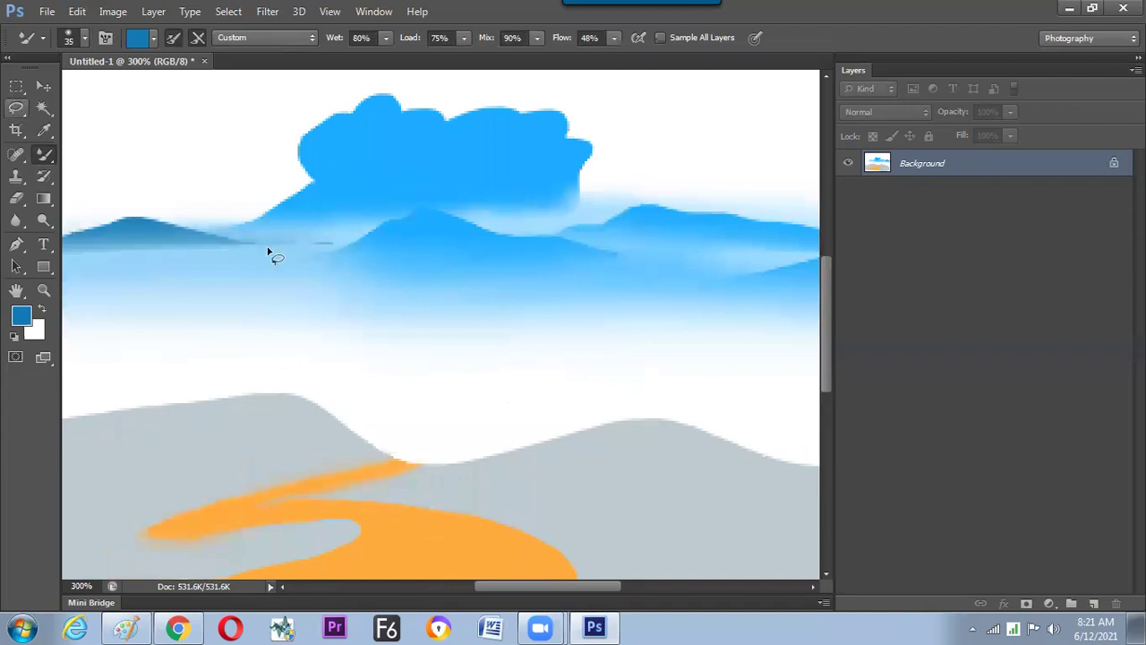
{"action": "mouse_move", "coordinate": [276, 240]}
{"action": "left_mouse_down"}
{"action": "mouse_move", "coordinate": [54, 290]}
{"action": "mouse_move", "coordinate": [450, 281]}
{"action": "mouse_move", "coordinate": [301, 261]}
{"action": "mouse_move", "coordinate": [288, 254]}
{"action": "mouse_move", "coordinate": [292, 232]}
{"action": "mouse_move", "coordinate": [216, 226]}
{"action": "left_mouse_up"}
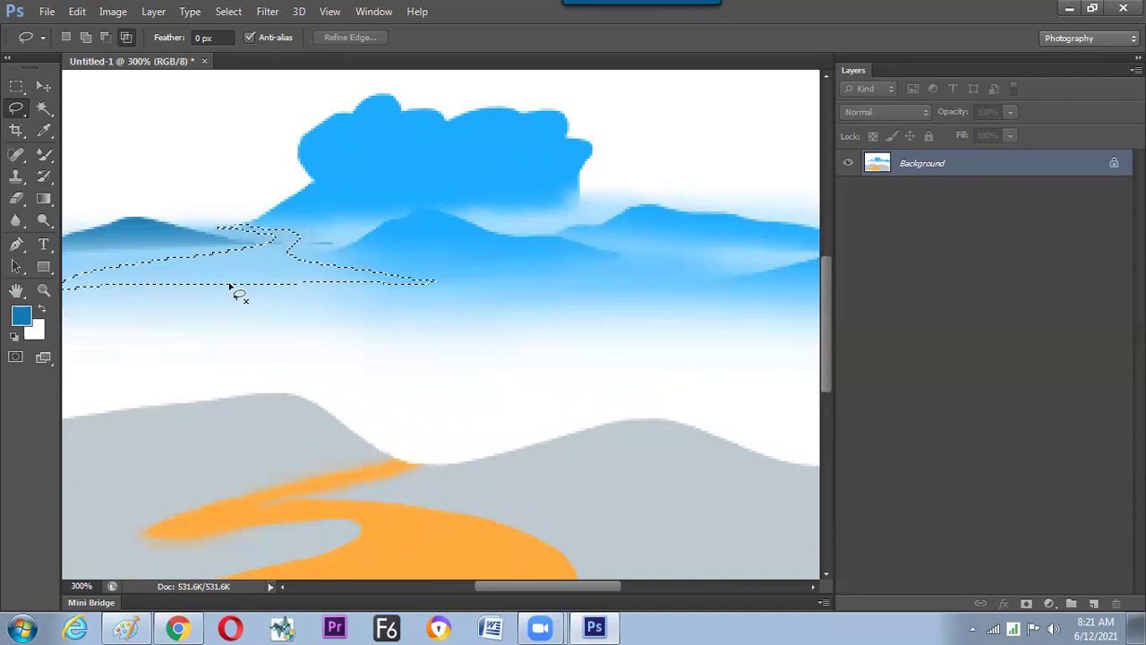
{"action": "key", "text": "alt+BackSpace"}
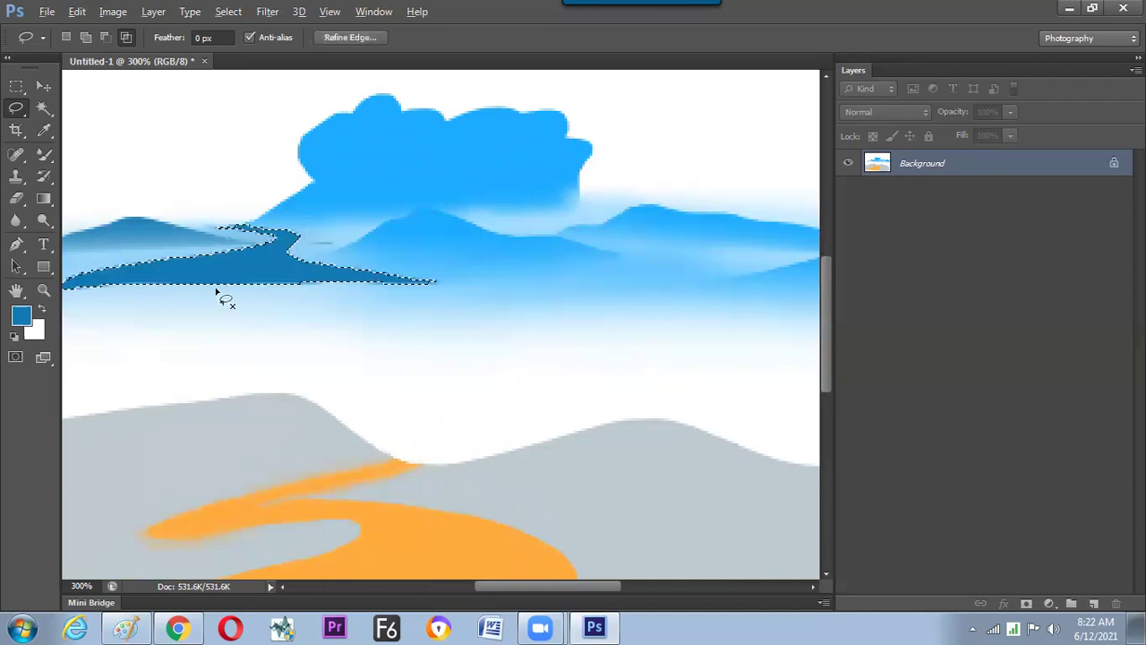
{"action": "key", "text": "ctrl+d"}
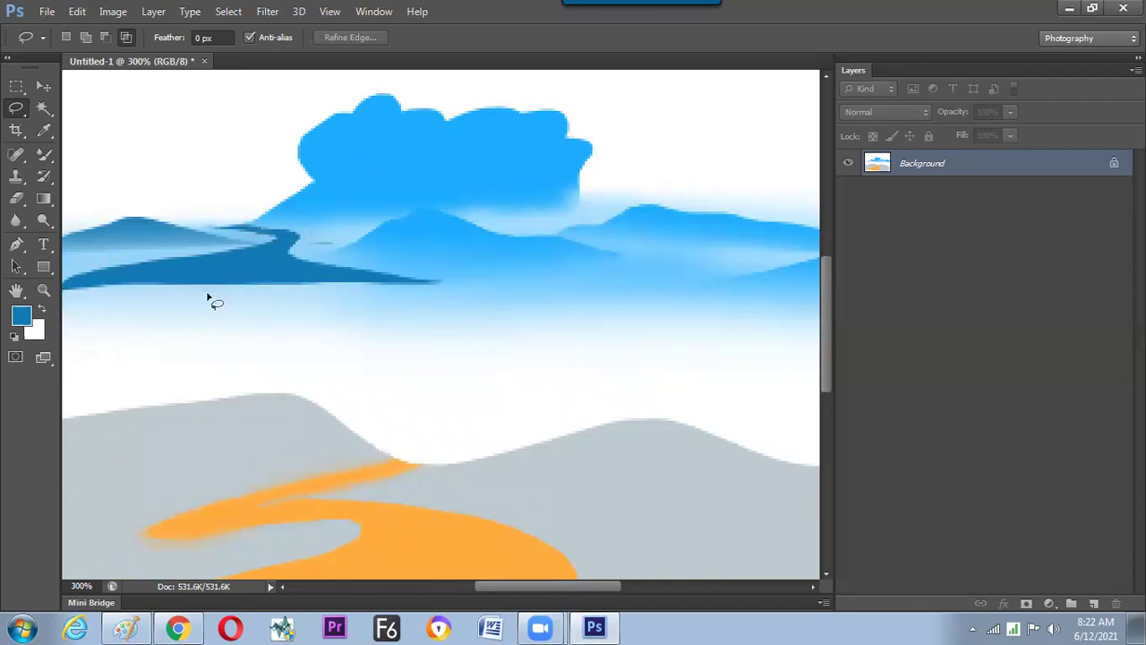
- Soften the narrow far end of the dark blue winding shape with the Mixer Brush tool at size 8
{"action": "key", "text": "ctrl+plus"}
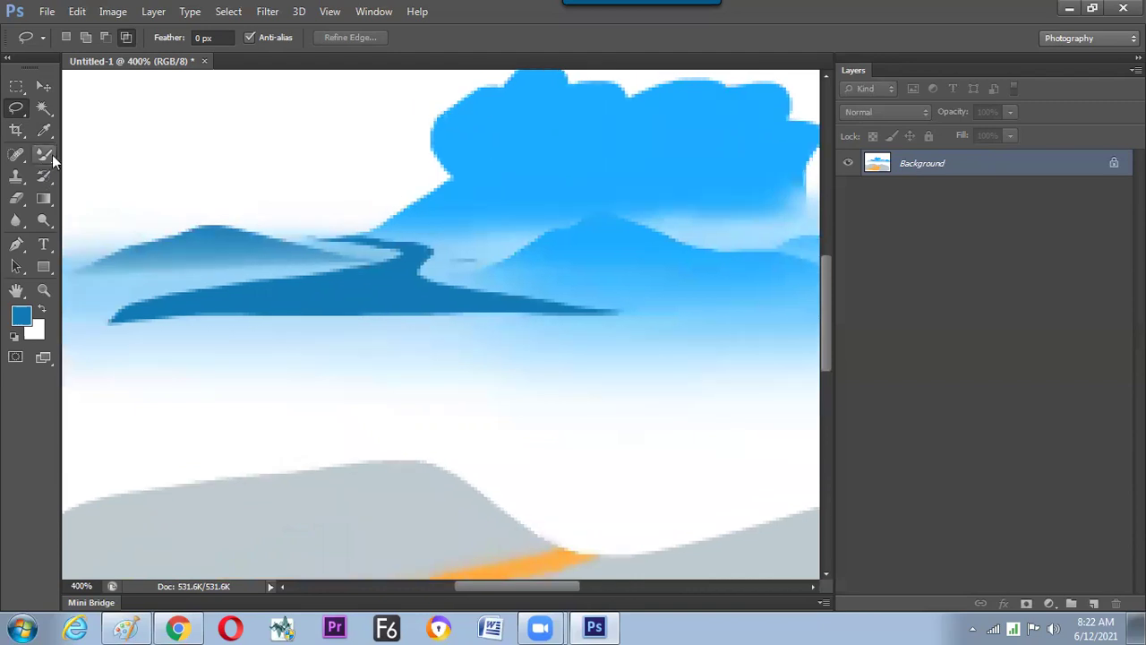
{"action": "left_click", "coordinate": [51, 155]}
{"action": "key", "text": "bracketleft"}
{"action": "mouse_move", "coordinate": [347, 233]}
{"action": "left_mouse_down"}
{"action": "mouse_move", "coordinate": [408, 231]}
{"action": "mouse_move", "coordinate": [291, 227]}
{"action": "mouse_move", "coordinate": [390, 231]}
{"action": "mouse_move", "coordinate": [297, 236]}
{"action": "mouse_move", "coordinate": [428, 258]}
{"action": "left_mouse_up"}
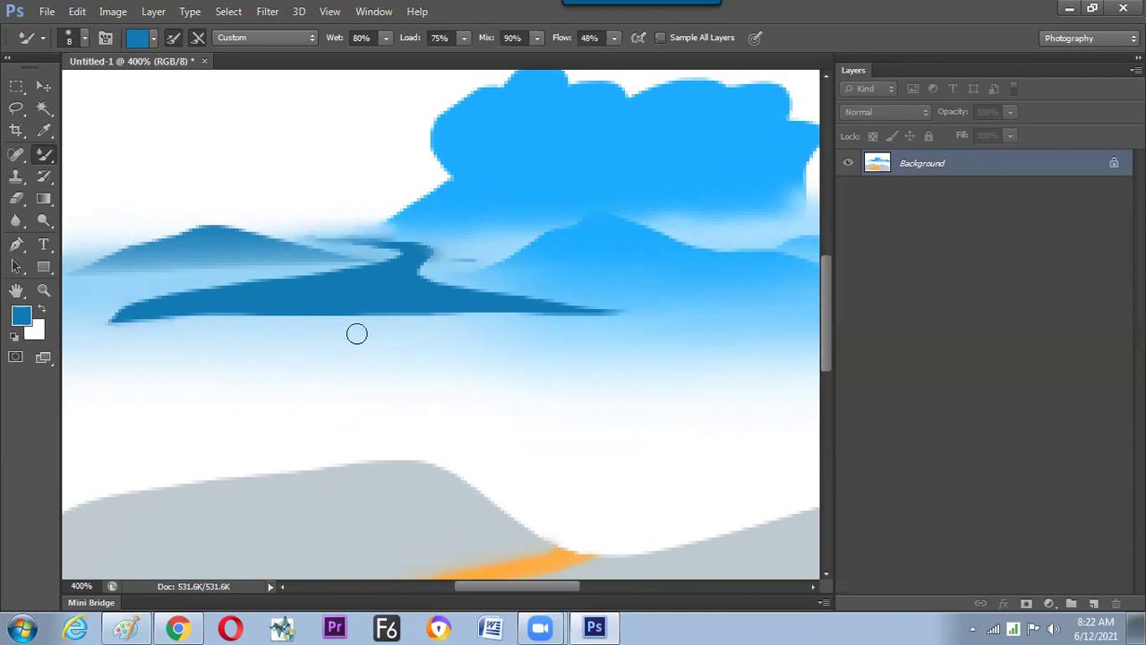
- Set the foreground colour to brighter blue 18a2f0 and paint a short streak along the dark blue river with the Brush tool
{"action": "key", "text": "ctrl+minus"}
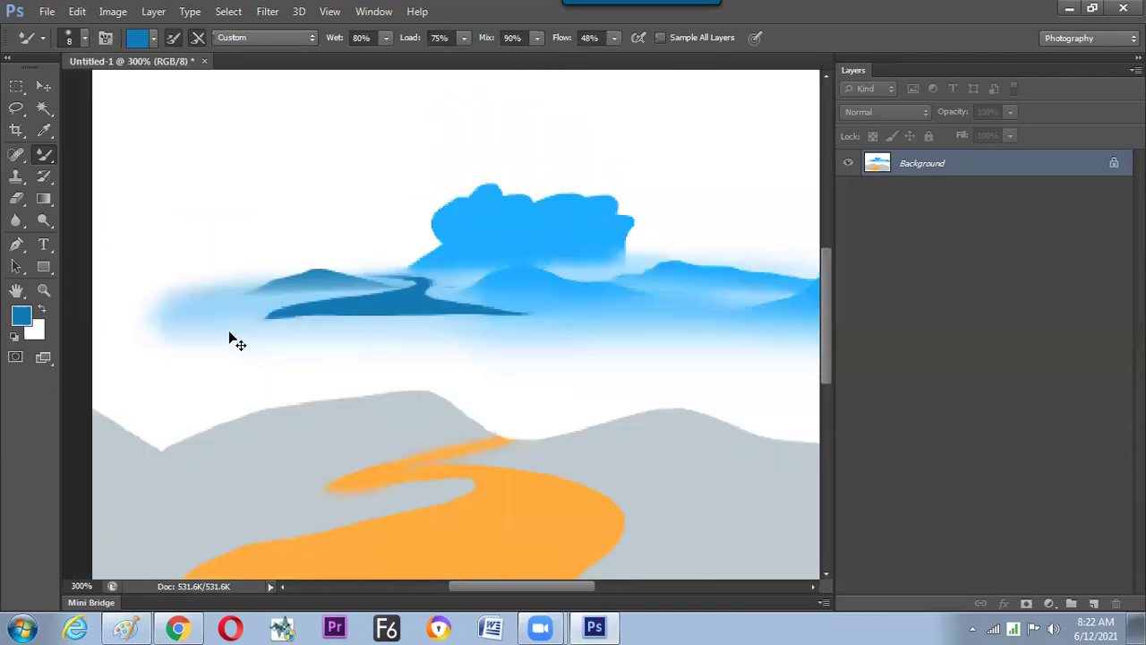
{"action": "key", "text": "ctrl+minus"}
{"action": "key", "text": "ctrl+plus"}
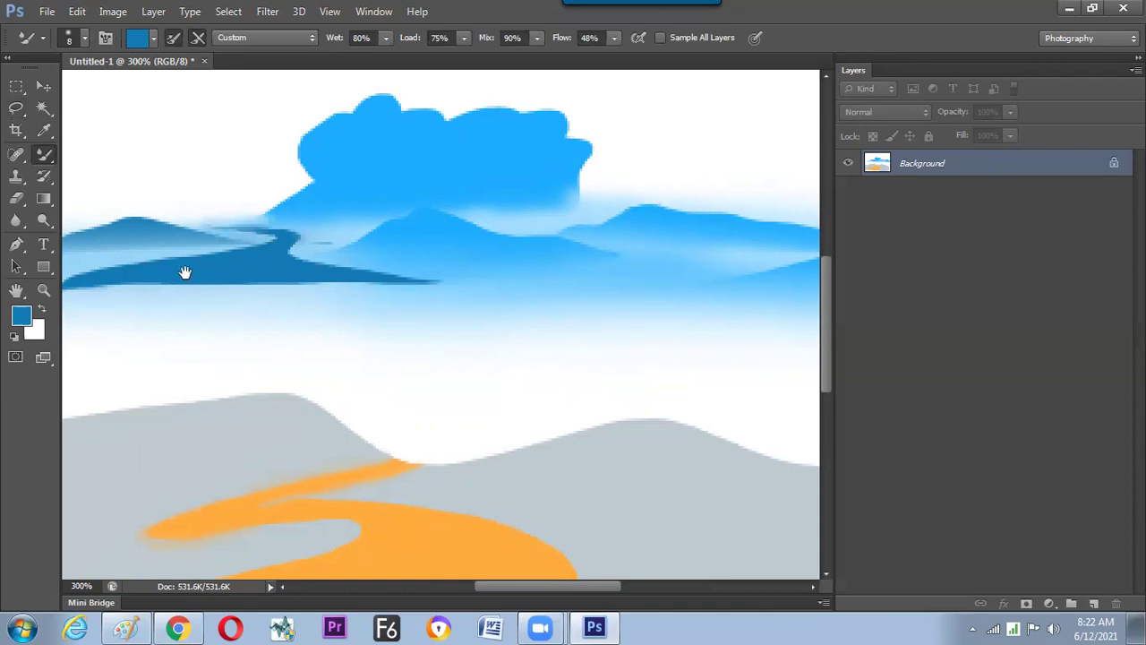
{"action": "key", "text": "ctrl+plus"}
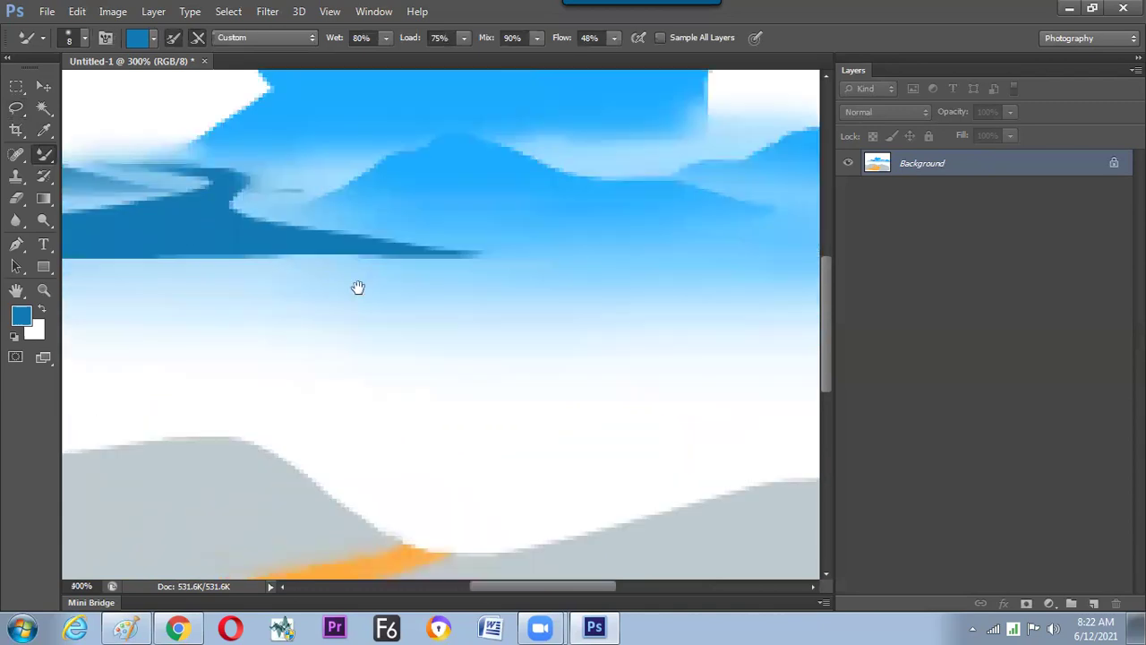
{"action": "key", "text": "ctrl+plus"}
{"action": "key", "text": "ctrl+plus"}
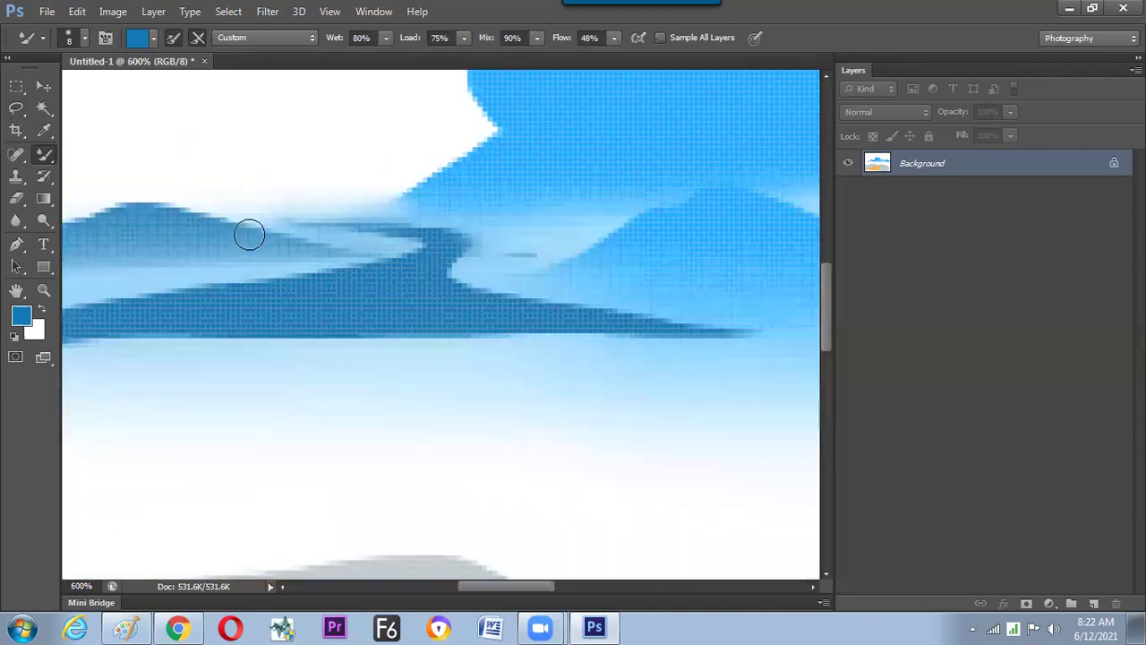
{"action": "left_click", "coordinate": [45, 134]}
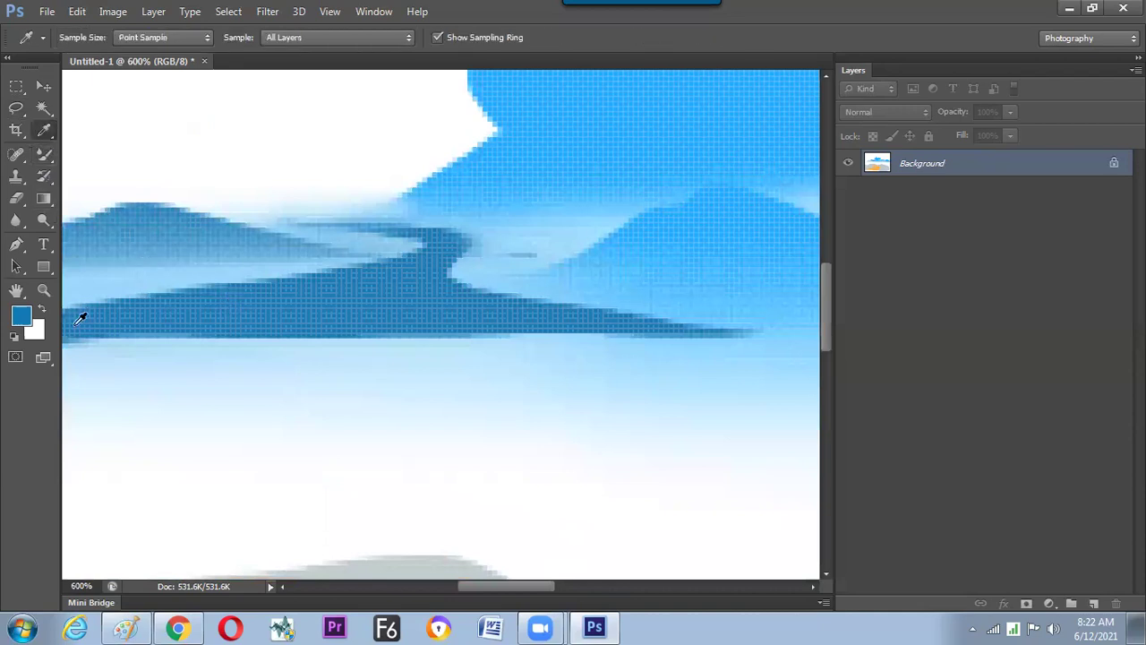
{"action": "left_click", "coordinate": [26, 315]}
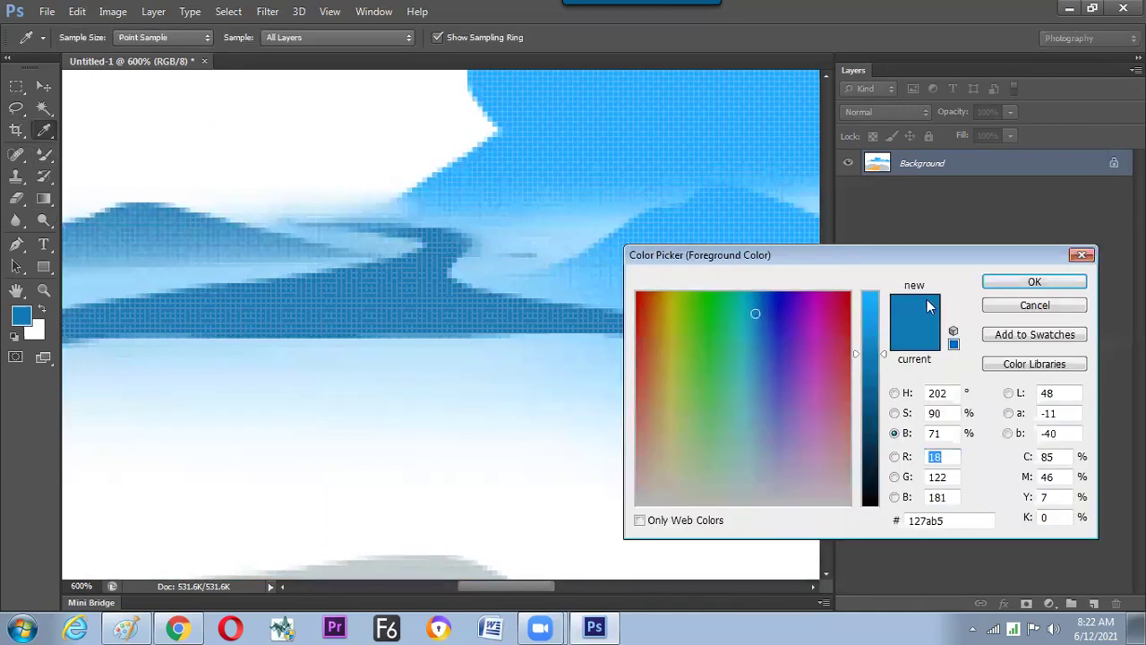
{"action": "left_click", "coordinate": [1004, 283]}
{"action": "right_click", "coordinate": [41, 158]}
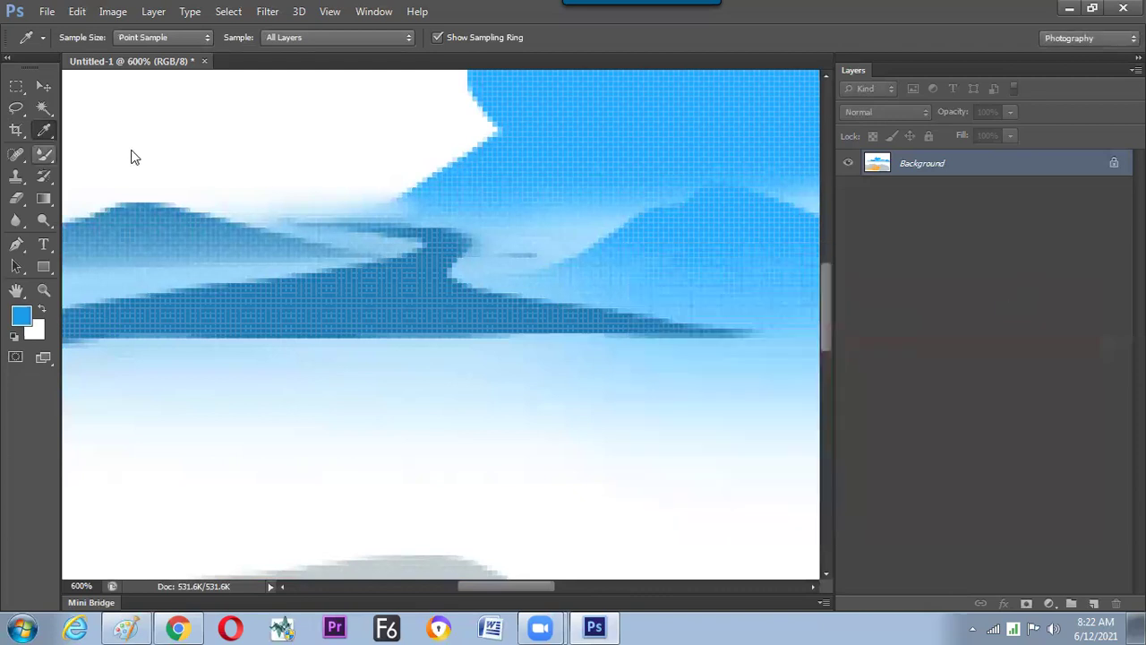
{"action": "left_click", "coordinate": [115, 152]}
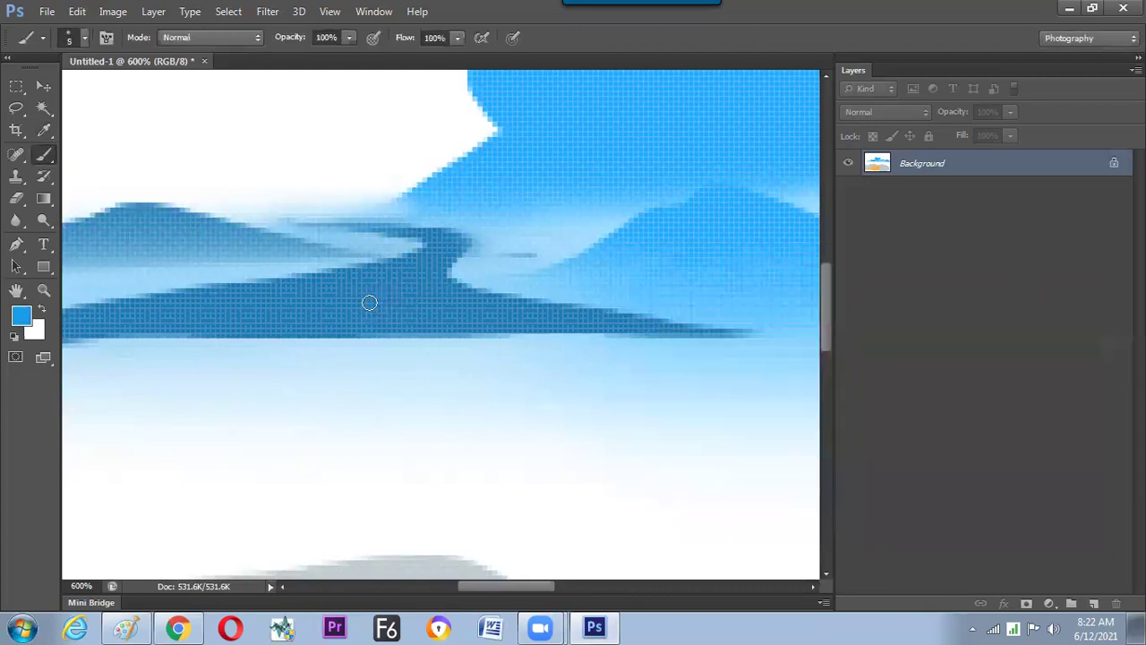
{"action": "left_click_drag", "start_coordinate": [319, 306], "coordinate": [398, 274]}
- Blend the bright blue streak into the dark river with the Mixer Brush tool at size 8
{"action": "right_click", "coordinate": [44, 154]}
{"action": "left_click", "coordinate": [127, 198]}
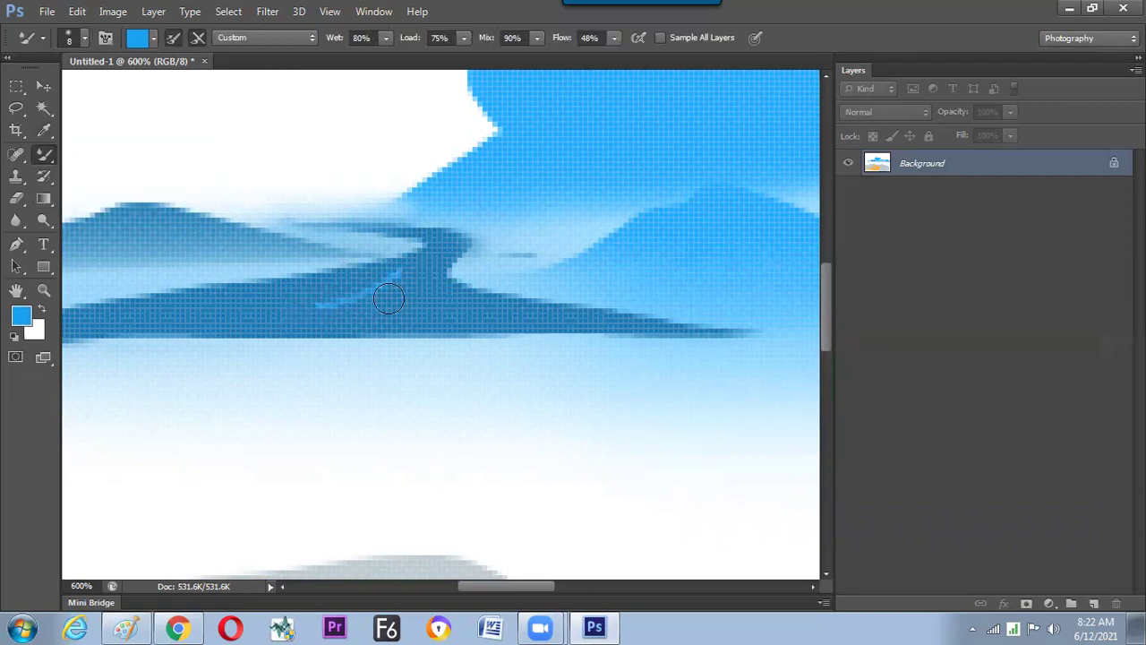
{"action": "mouse_move", "coordinate": [351, 297]}
{"action": "left_mouse_down"}
{"action": "mouse_move", "coordinate": [412, 269]}
{"action": "mouse_move", "coordinate": [315, 304]}
{"action": "mouse_move", "coordinate": [392, 286]}
{"action": "mouse_move", "coordinate": [197, 314]}
{"action": "left_mouse_up"}
- Change the foreground colour to a paler blue by setting brightness to 100% and lowering the saturation
{"action": "left_click", "coordinate": [23, 315]}
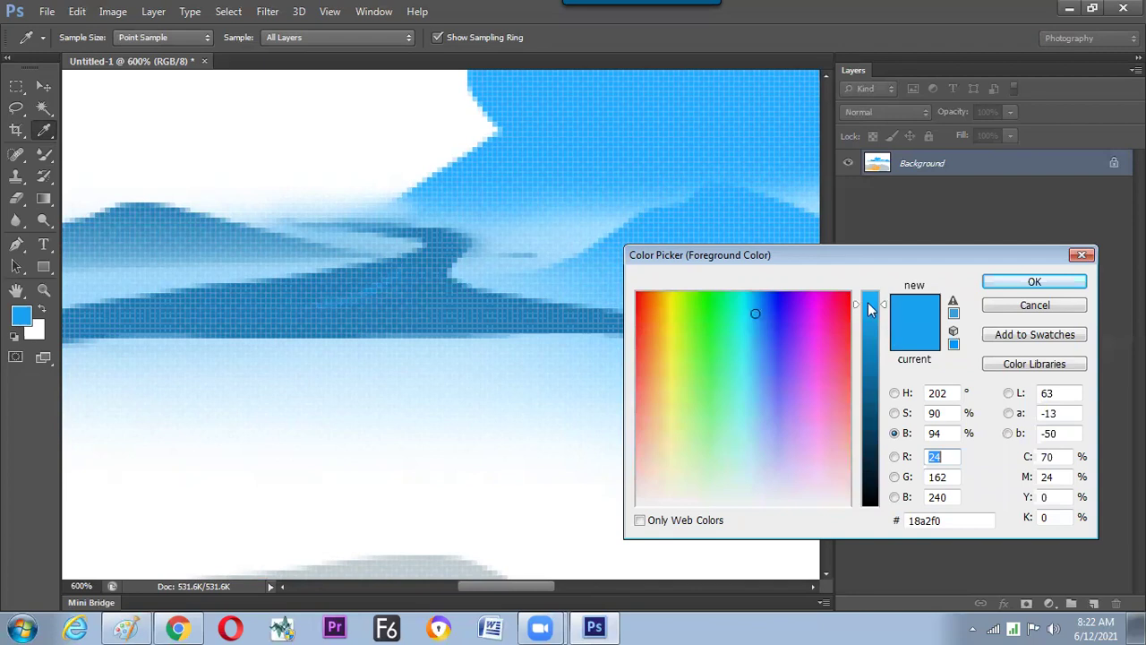
{"action": "left_click_drag", "start_coordinate": [868, 303], "coordinate": [868, 290]}
{"action": "left_click", "coordinate": [895, 415]}
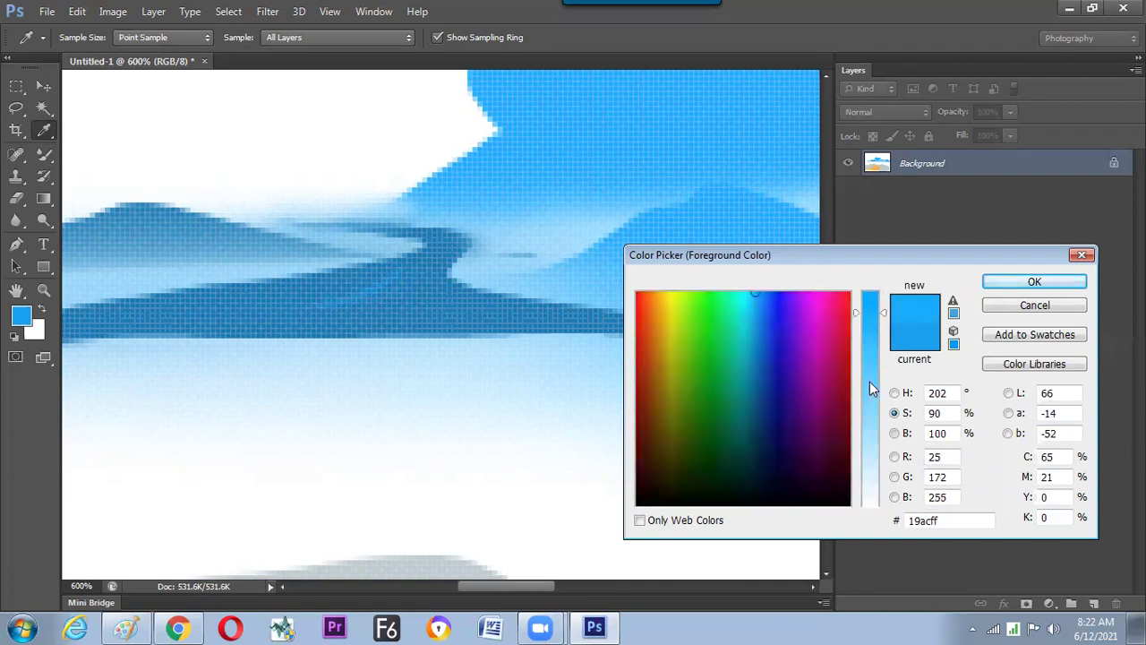
{"action": "left_click", "coordinate": [870, 382]}
{"action": "left_click", "coordinate": [1035, 281]}
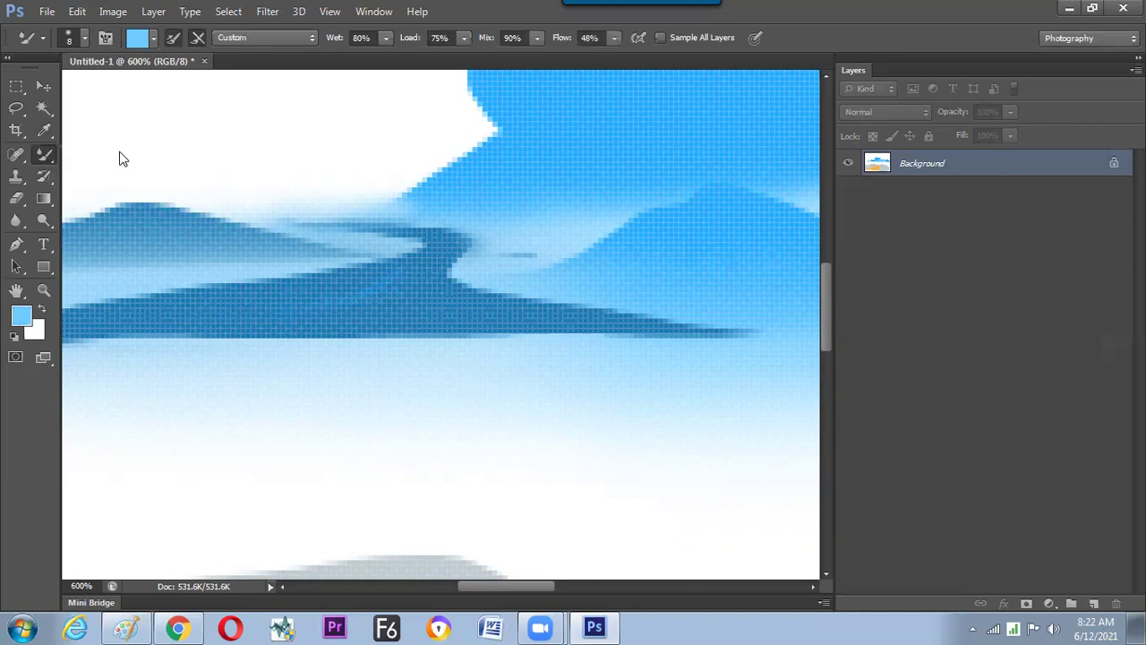
- Paint a long pale blue streak along the river with the Brush tool at size 1 and blend it in with the Mixer Brush tool
{"action": "key", "text": "shift+b"}
{"action": "left_click_drag", "start_coordinate": [318, 305], "coordinate": [213, 316]}
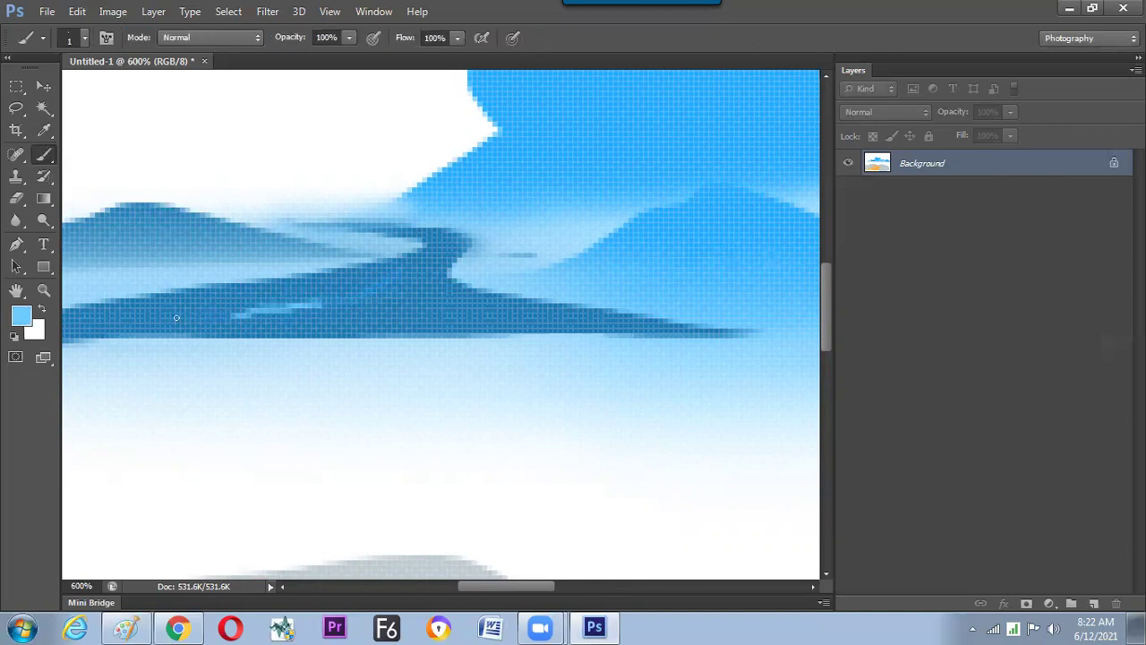
{"action": "left_click_drag", "start_coordinate": [135, 318], "coordinate": [312, 302]}
{"action": "left_click_drag", "start_coordinate": [390, 270], "coordinate": [311, 306]}
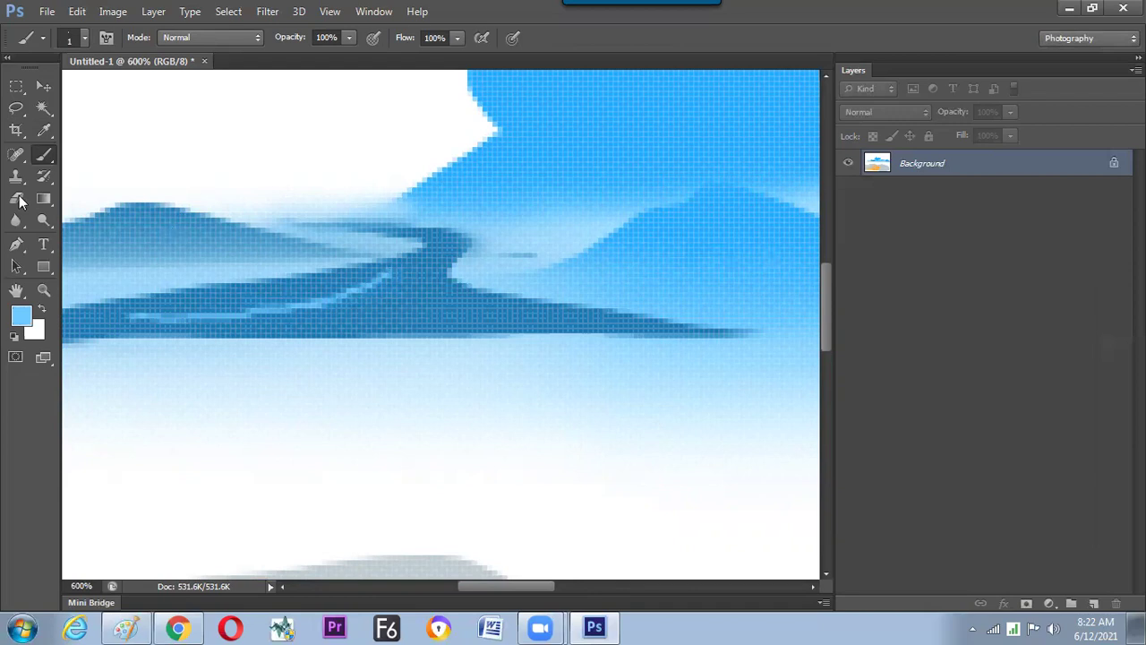
{"action": "key", "text": "shift+b"}
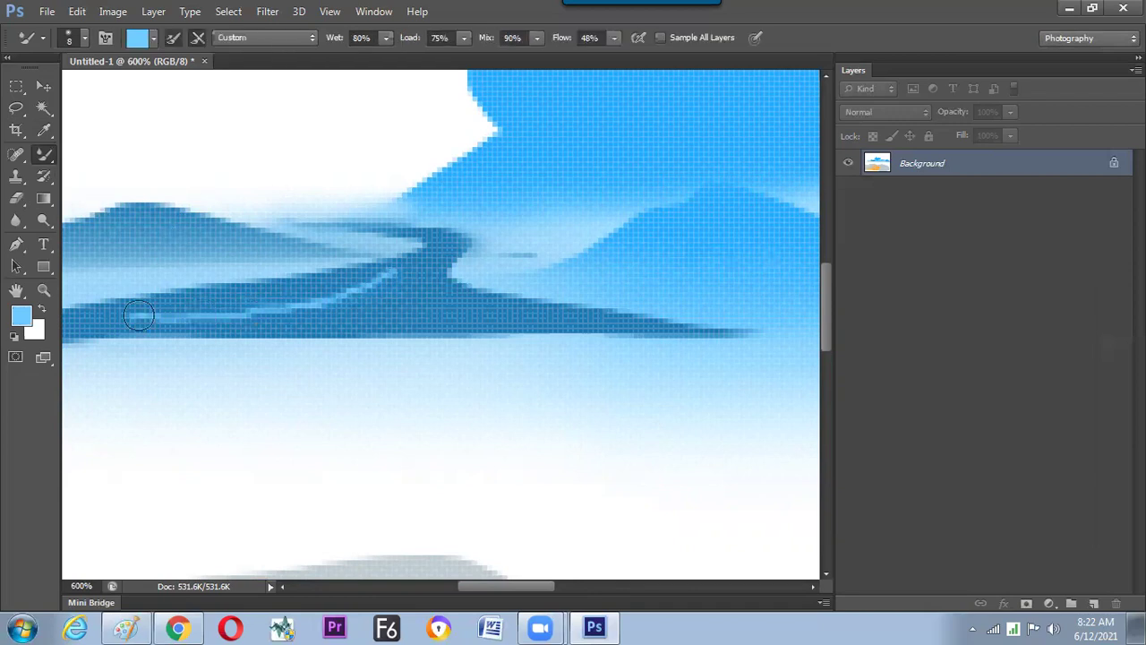
{"action": "mouse_move", "coordinate": [287, 310]}
{"action": "left_mouse_down"}
{"action": "mouse_move", "coordinate": [401, 271]}
{"action": "mouse_move", "coordinate": [352, 293]}
{"action": "mouse_move", "coordinate": [173, 311]}
{"action": "mouse_move", "coordinate": [407, 266]}
{"action": "mouse_move", "coordinate": [122, 327]}
{"action": "mouse_move", "coordinate": [365, 309]}
{"action": "mouse_move", "coordinate": [352, 302]}
{"action": "mouse_move", "coordinate": [413, 272]}
{"action": "mouse_move", "coordinate": [441, 242]}
{"action": "mouse_move", "coordinate": [410, 257]}
{"action": "left_mouse_up"}
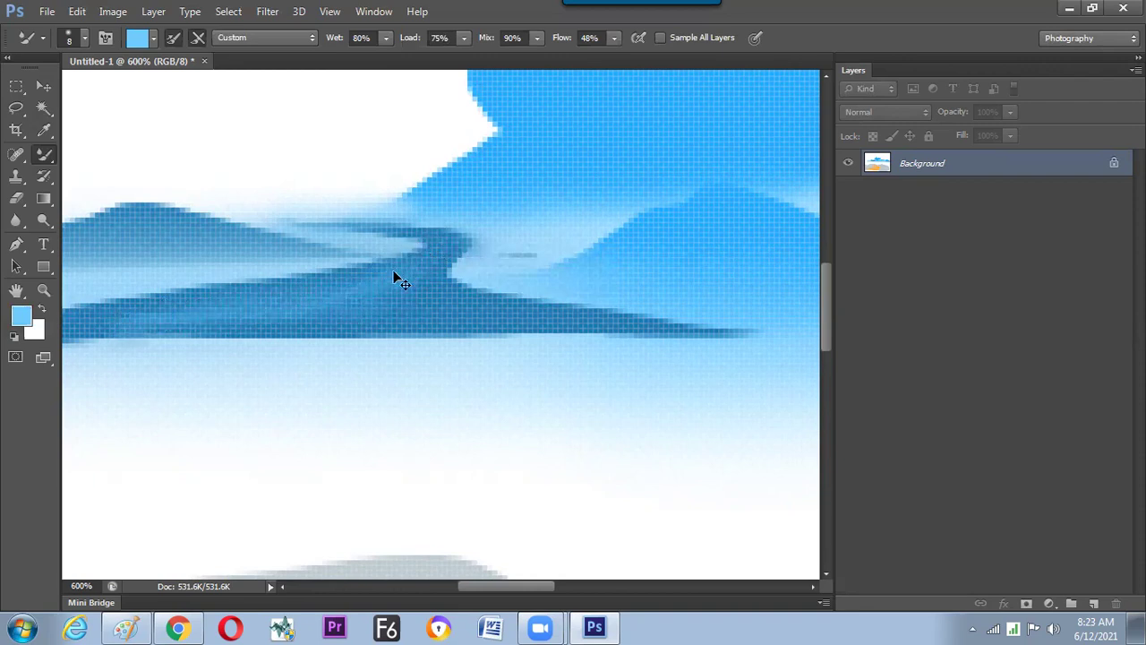
- Review the whole landscape at different magnifications, with the interface panels temporarily hidden
{"action": "key", "text": "ctrl+1"}
{"action": "key", "text": "ctrl+plus"}
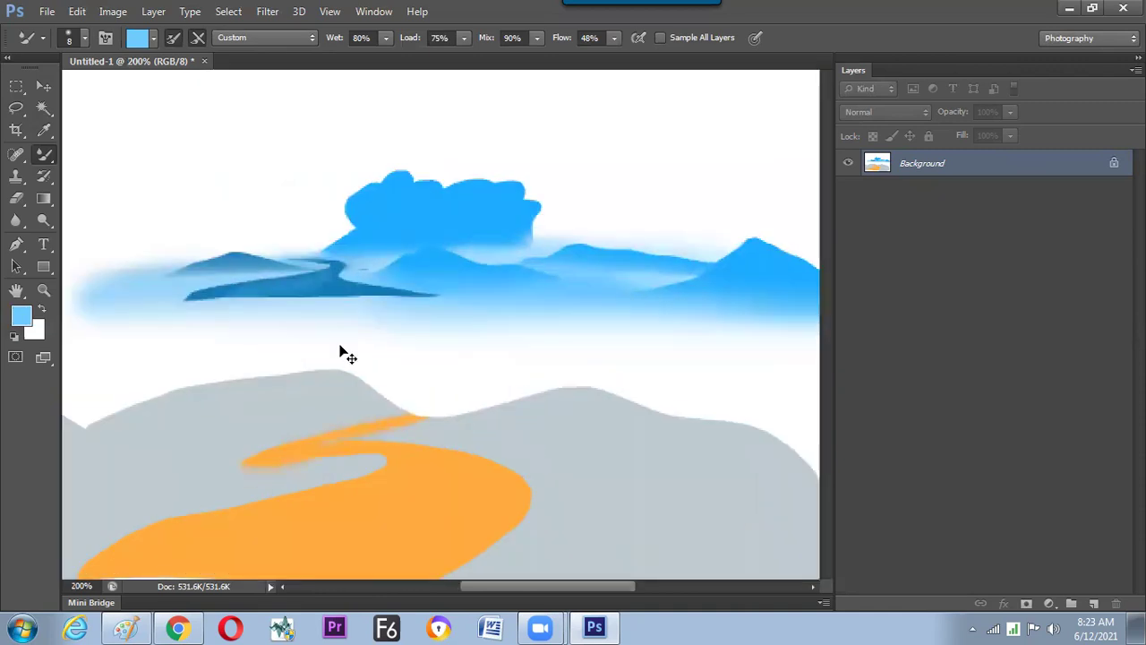
{"action": "key", "text": "ctrl+plus"}
{"action": "left_click_drag", "start_coordinate": [276, 255], "coordinate": [359, 385]}
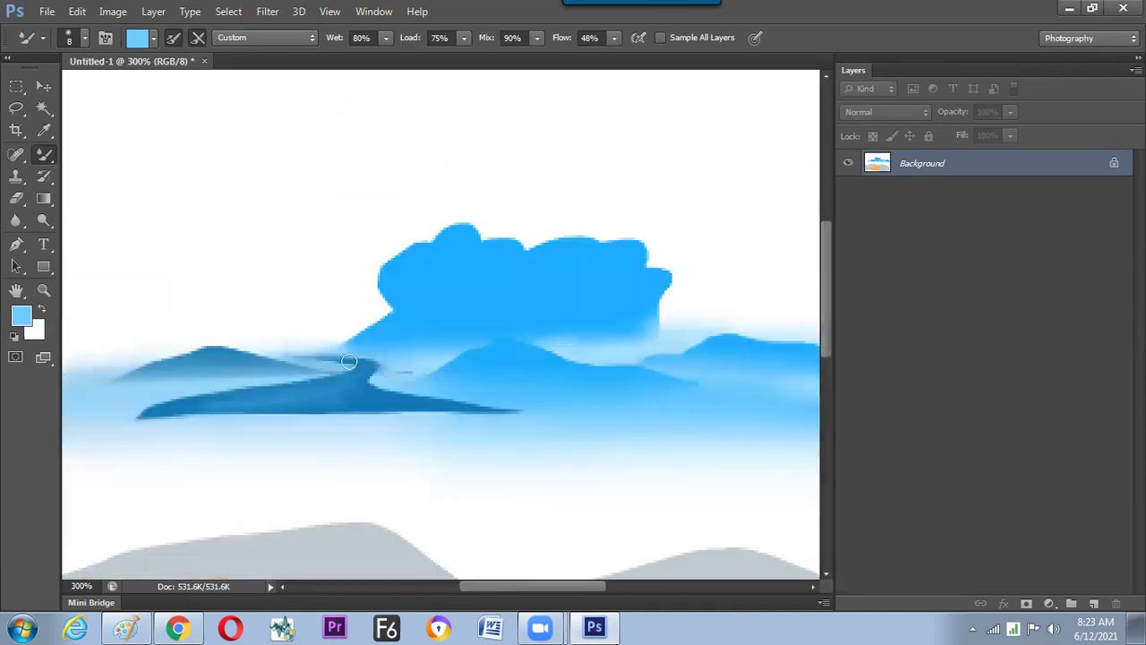
{"action": "key", "text": "Tab"}
{"action": "key", "text": "ctrl+minus"}
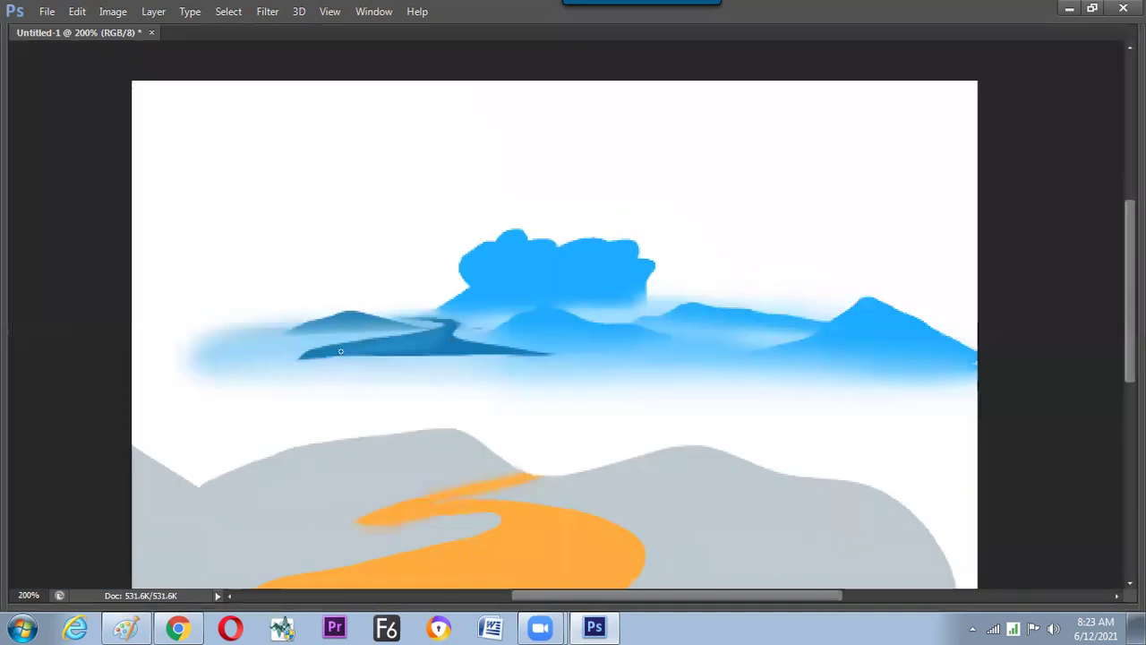
{"action": "key", "text": "ctrl+minus"}
{"action": "key", "text": "Tab"}
- Crop the image to a full-width rectangular selection around the cloud, river and blue mountains
{"action": "left_click", "coordinate": [16, 86]}
{"action": "left_click_drag", "start_coordinate": [224, 244], "coordinate": [654, 324]}
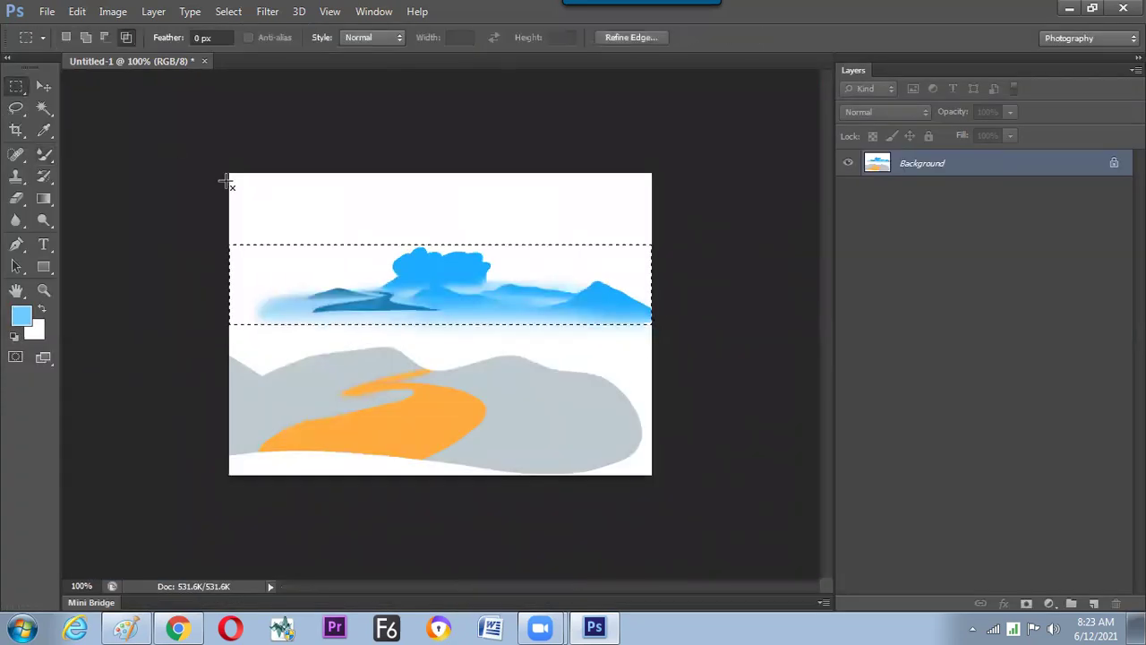
{"action": "left_click", "coordinate": [113, 11]}
{"action": "left_click", "coordinate": [161, 188]}
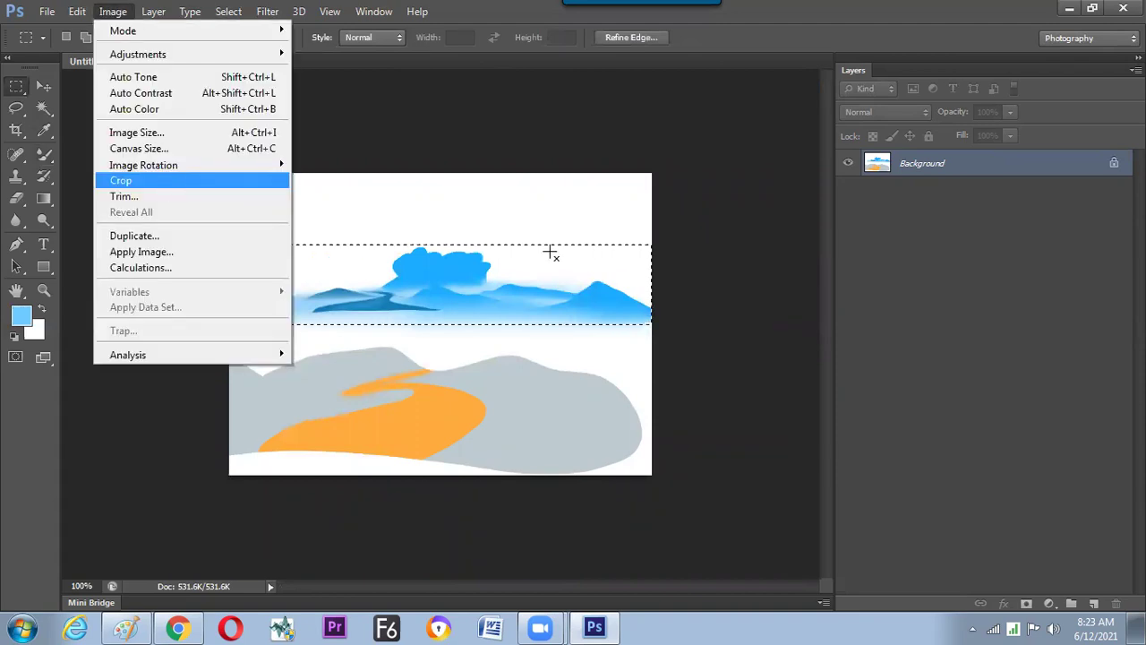
- Examine the cropped cloud and mountain scene up close with the interface panels temporarily hidden
{"action": "key", "text": "ctrl+plus"}
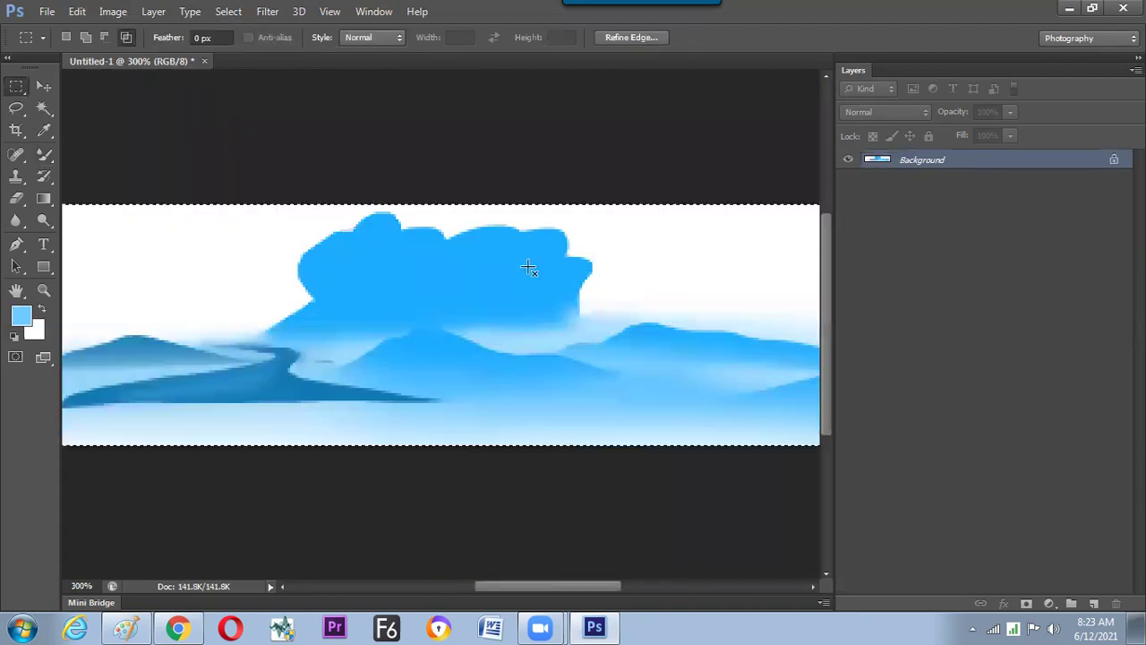
{"action": "key", "text": "Tab"}
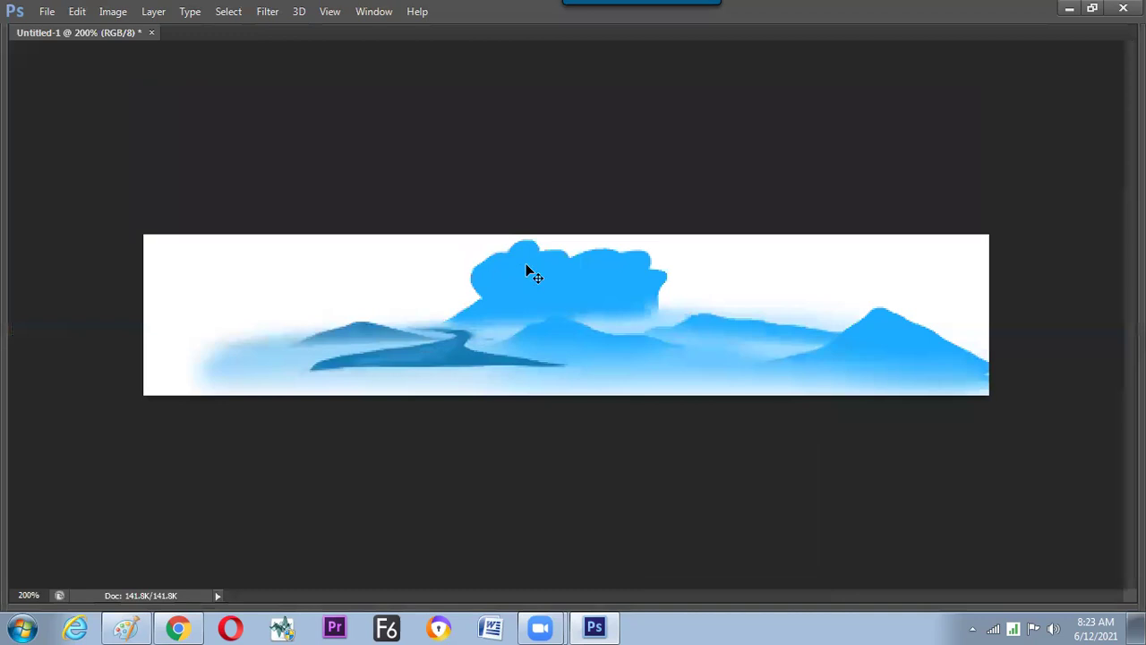
{"action": "key", "text": "ctrl+plus"}
{"action": "key", "text": "ctrl+plus"}
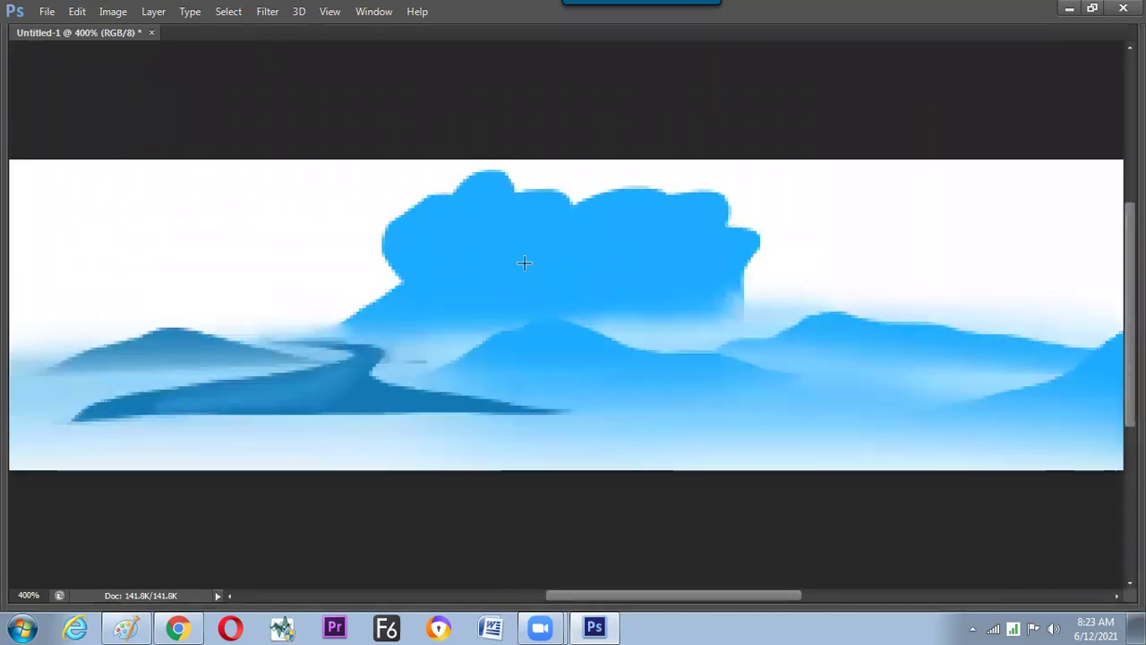
{"action": "key", "text": "ctrl+minus"}
{"action": "key", "text": "v"}
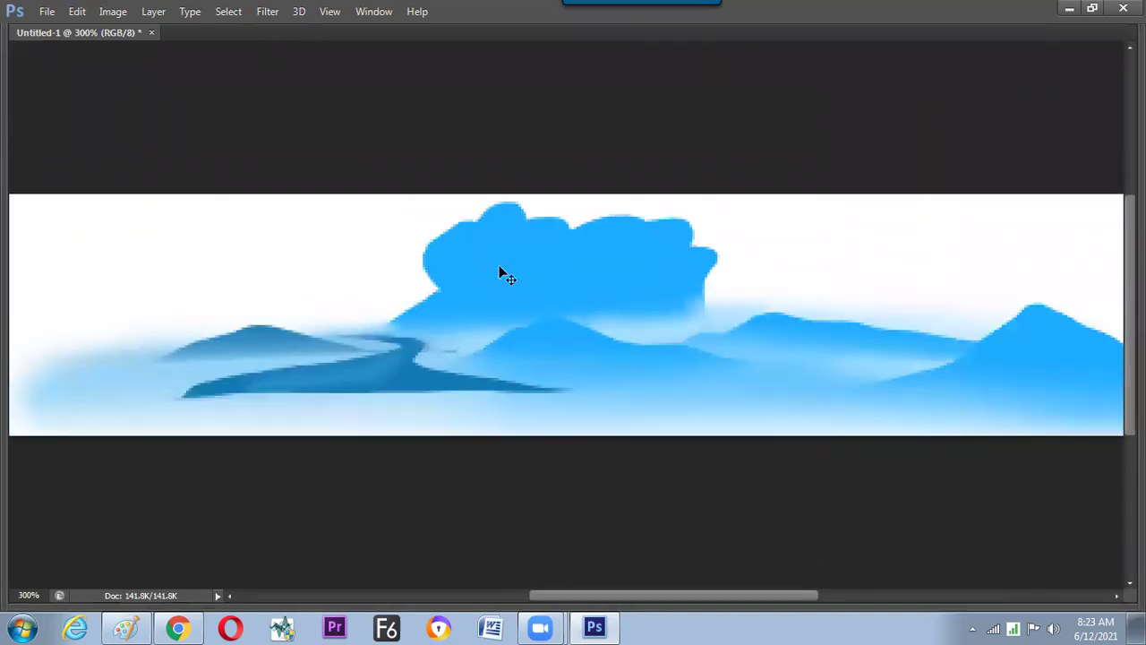
{"action": "key", "text": "ctrl+minus"}
{"action": "key", "text": "ctrl+plus"}
{"action": "key", "text": "m"}
{"action": "key", "text": "Tab"}
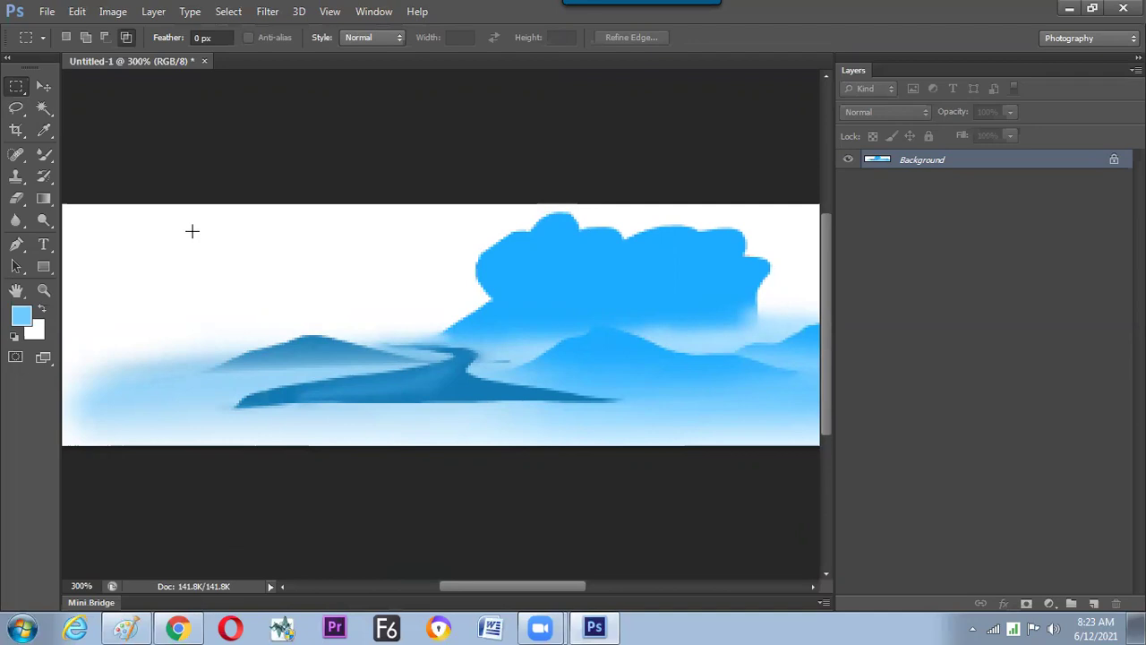
- Show the variants in the brush and healing tool groups and select the Spot Healing Brush tool
{"action": "left_click", "coordinate": [45, 154]}
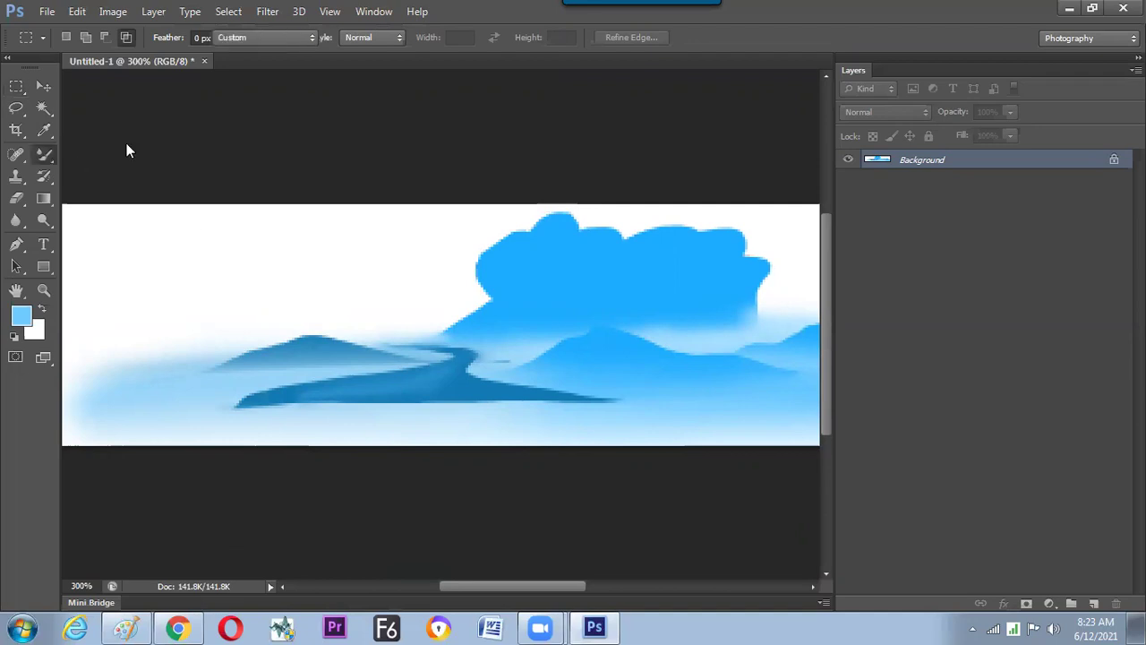
{"action": "right_click", "coordinate": [44, 154]}
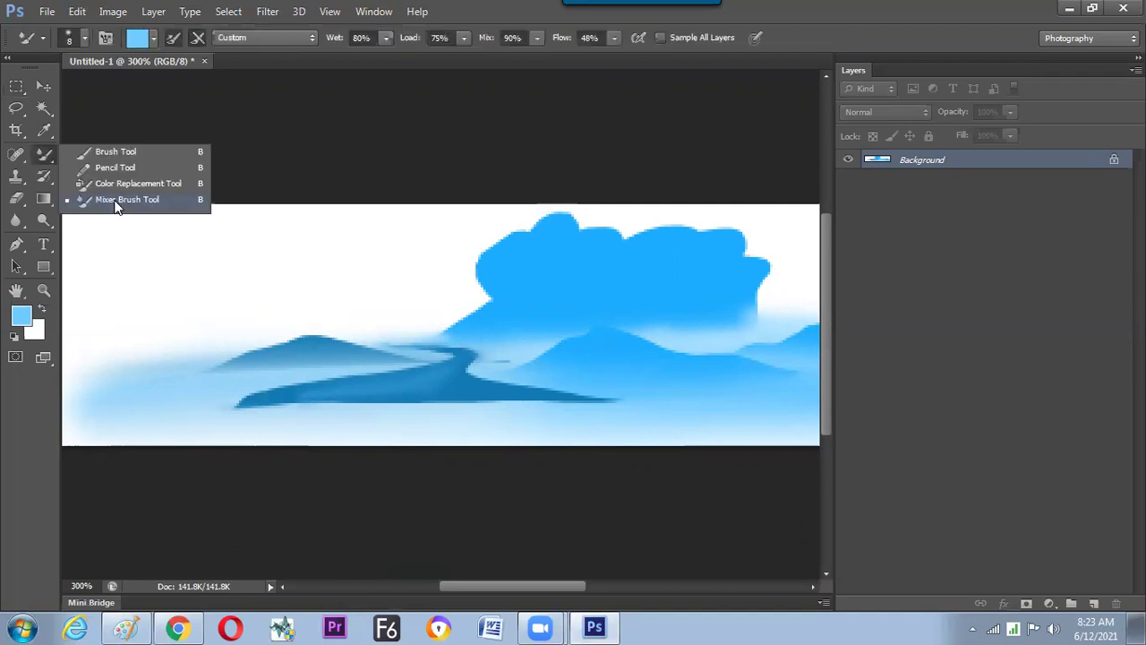
{"action": "left_click", "coordinate": [19, 156]}
{"action": "right_click", "coordinate": [19, 157]}
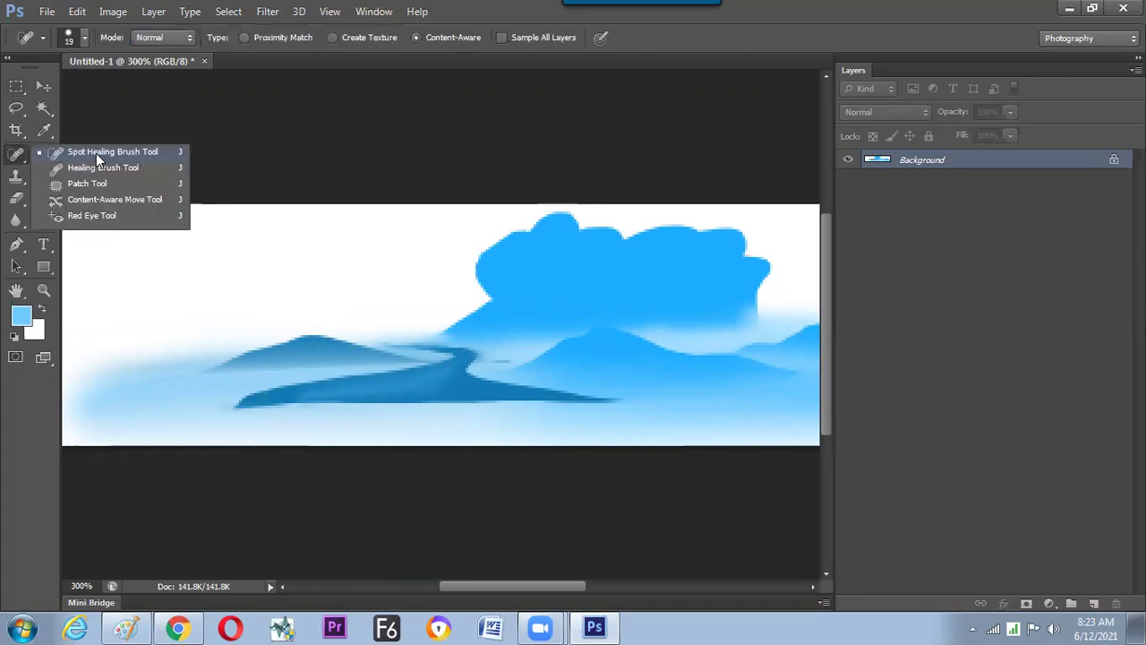
{"action": "left_click", "coordinate": [141, 153]}
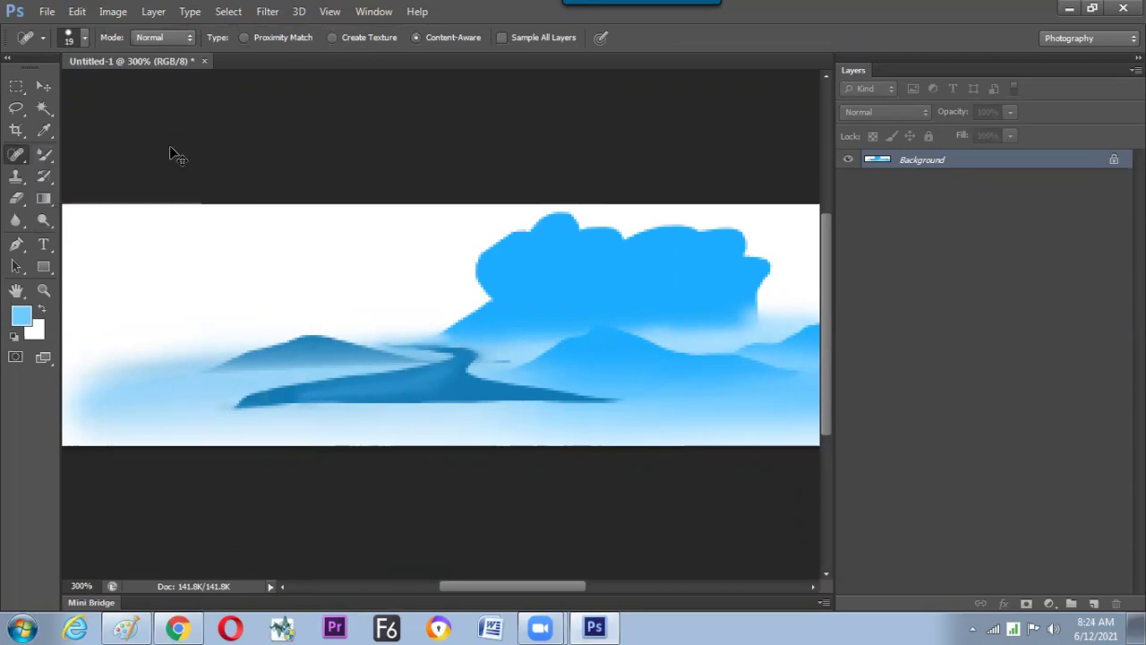
- Look through the Sample Pictures folder for a photo to open, without opening any
{"action": "key", "text": "ctrl+o"}
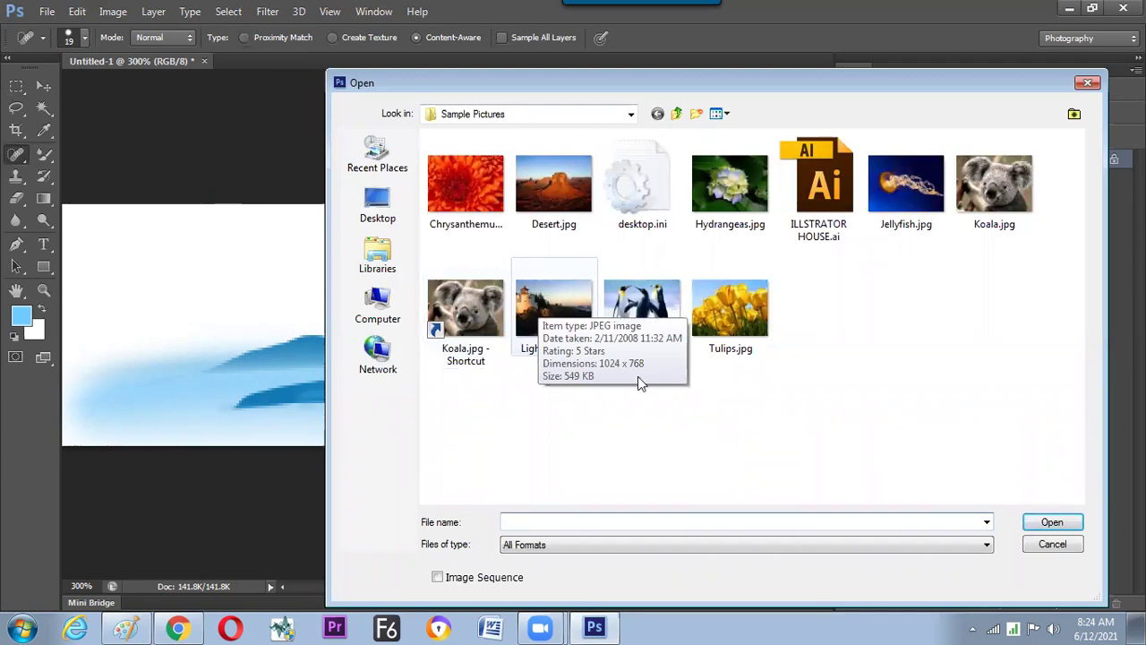
{"action": "left_click", "coordinate": [1049, 548]}
- Switch to Chrome and run a Google image search for "photo restoration" in a new tab
{"action": "left_click", "coordinate": [183, 621]}
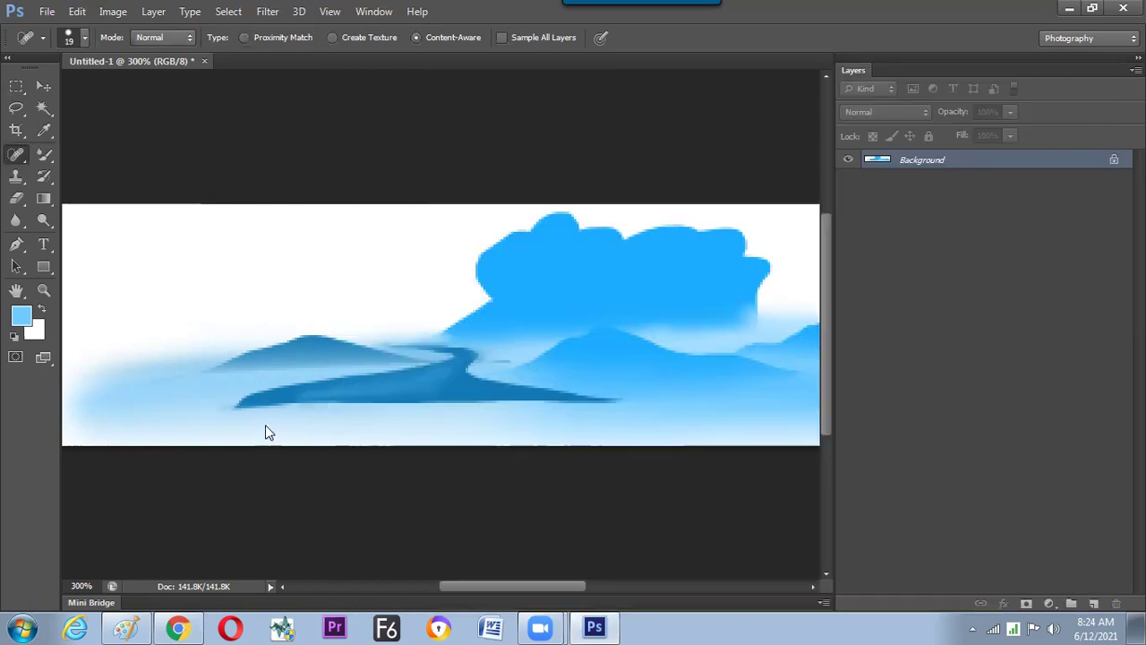
{"action": "key", "text": "ctrl+t"}
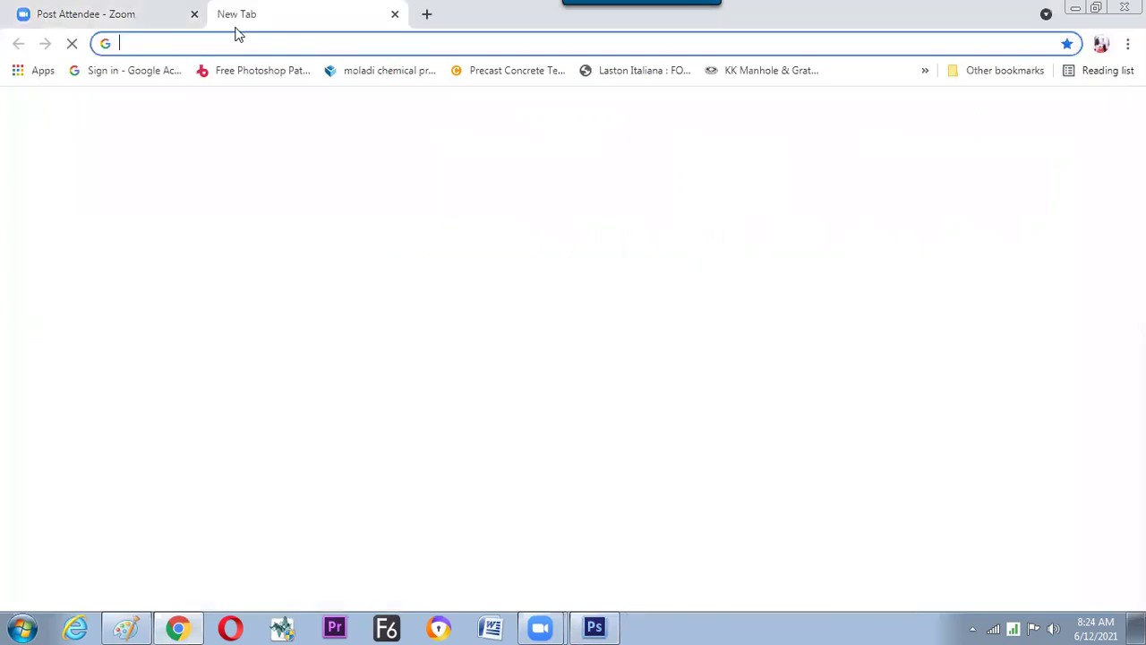
{"action": "type", "text": "photo"}
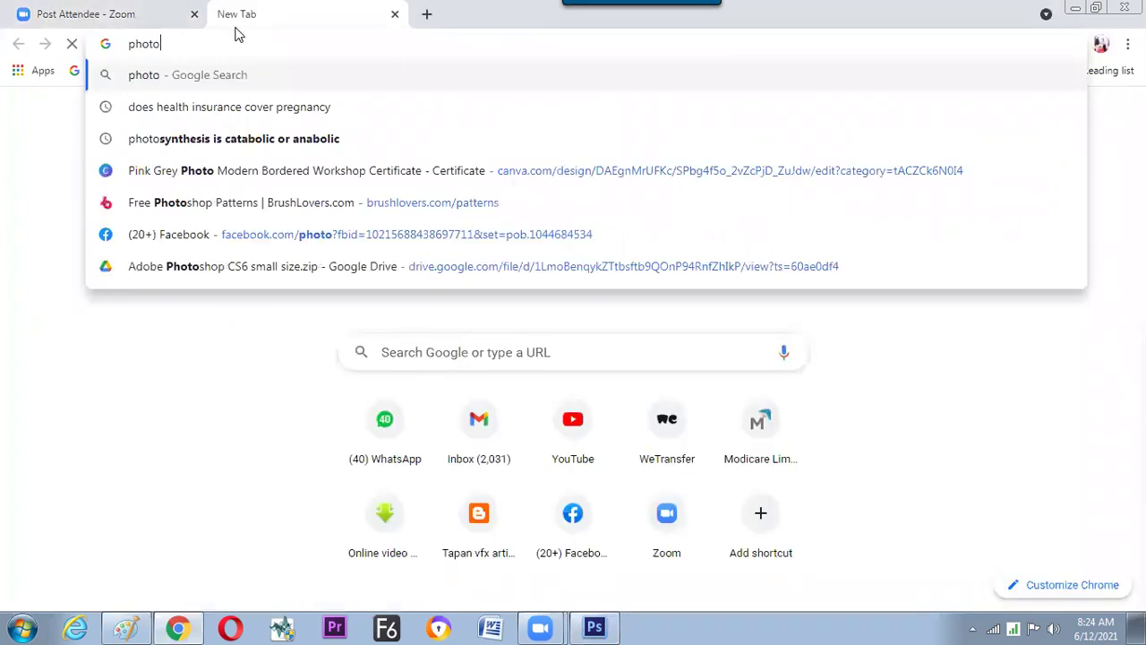
{"action": "type", "text": " rest"}
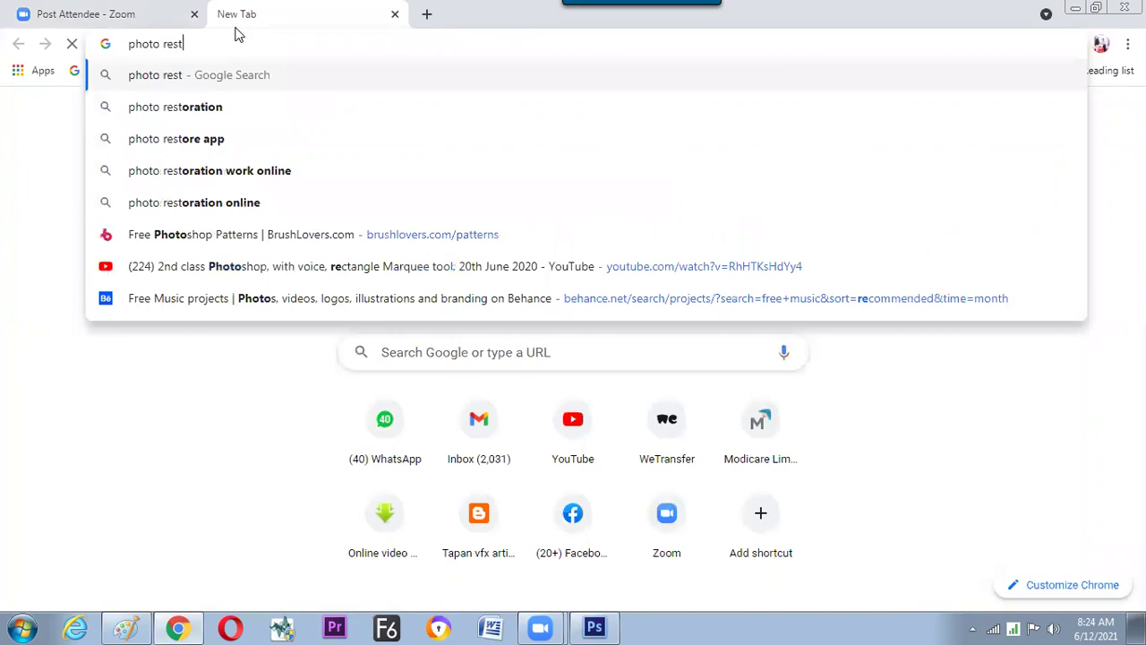
{"action": "type", "text": "o"}
{"action": "key", "text": "Down"}
{"action": "key", "text": "Down"}
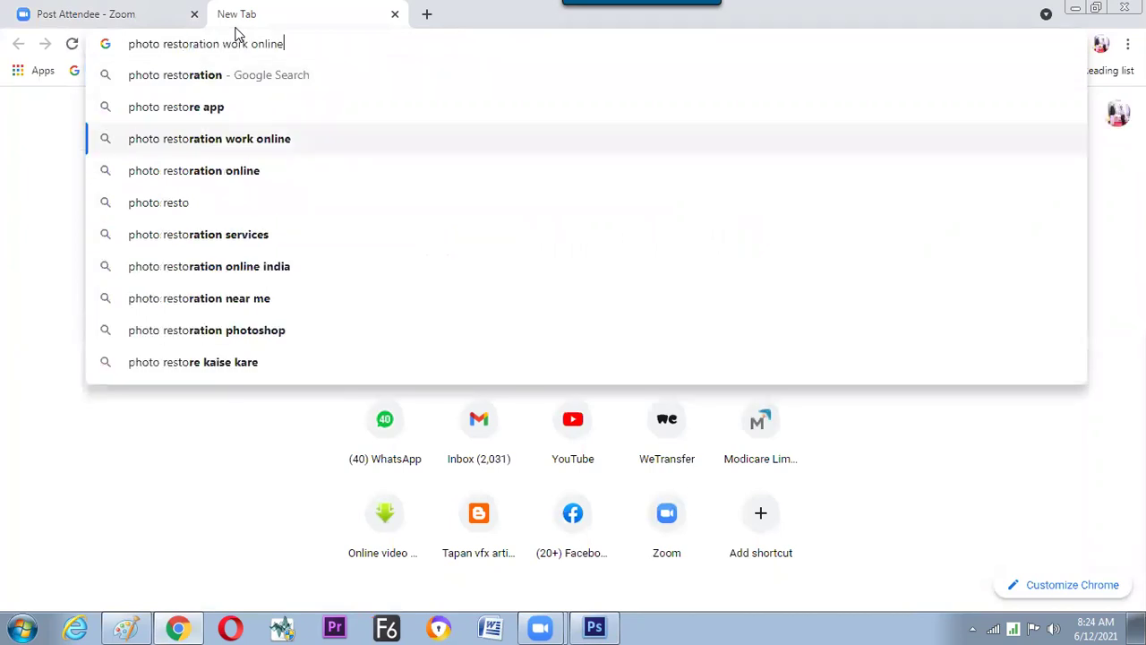
{"action": "key", "text": "Up"}
{"action": "key", "text": "Up"}
{"action": "key", "text": "Return"}
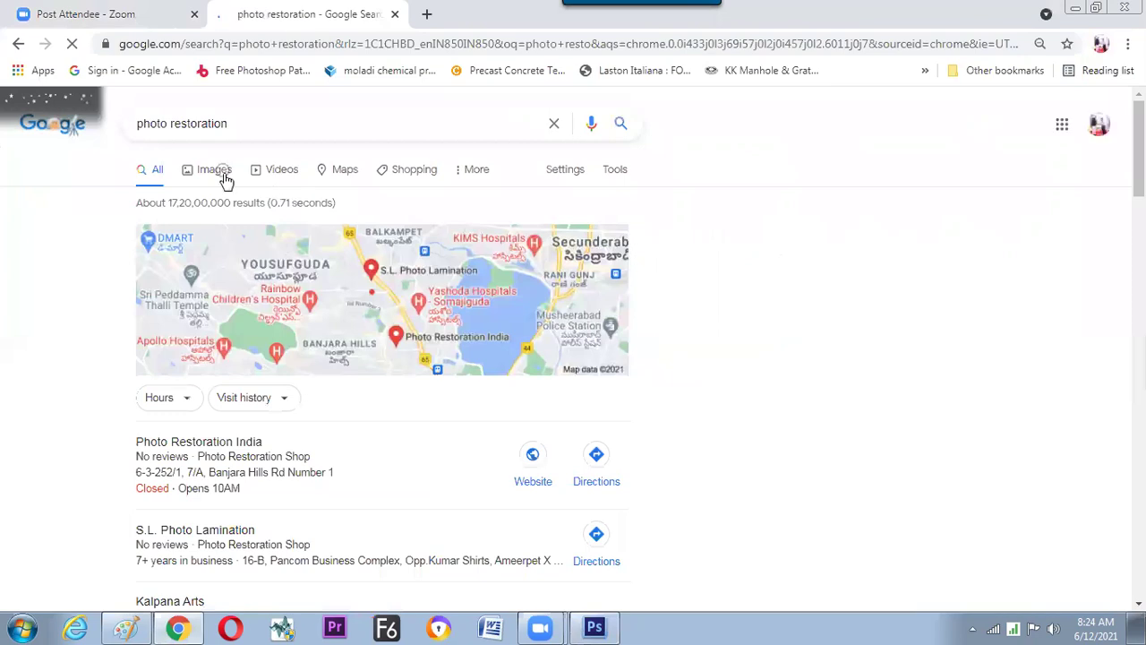
{"action": "left_click", "coordinate": [224, 180]}
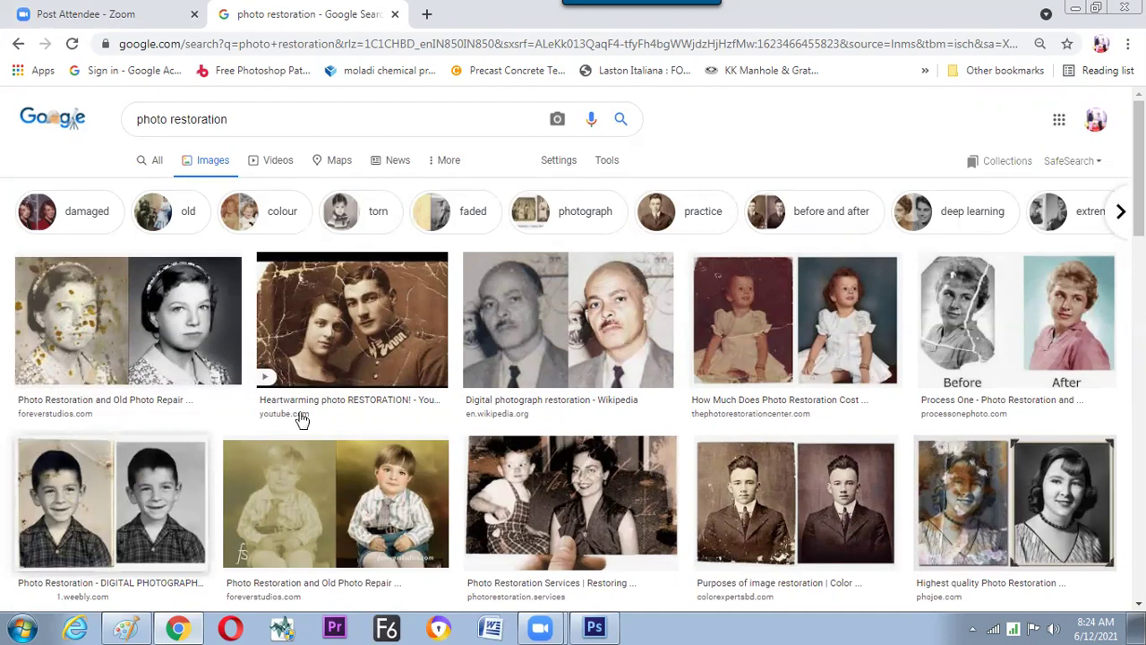
- Preview the before-and-after portrait of the smiling boy in a plaid shirt and copy the image
{"action": "left_click", "coordinate": [164, 466]}
{"action": "scroll", "coordinate": [273, 394], "scroll_direction": "up", "scroll_amount": 1}
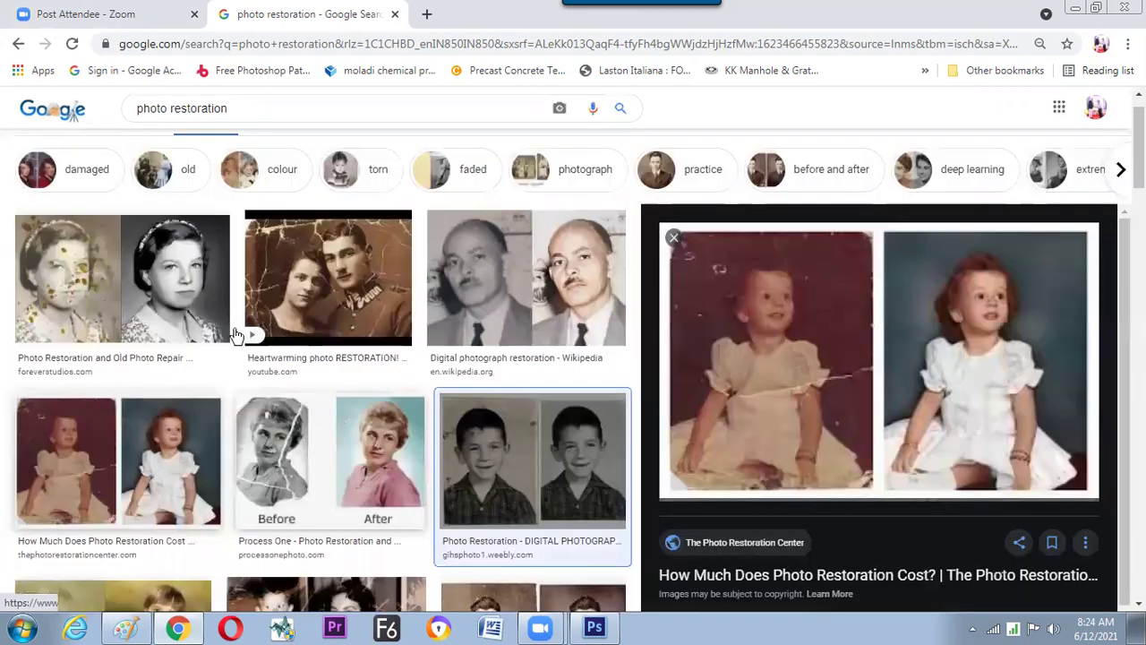
{"action": "scroll", "coordinate": [486, 417], "scroll_direction": "down", "scroll_amount": 1}
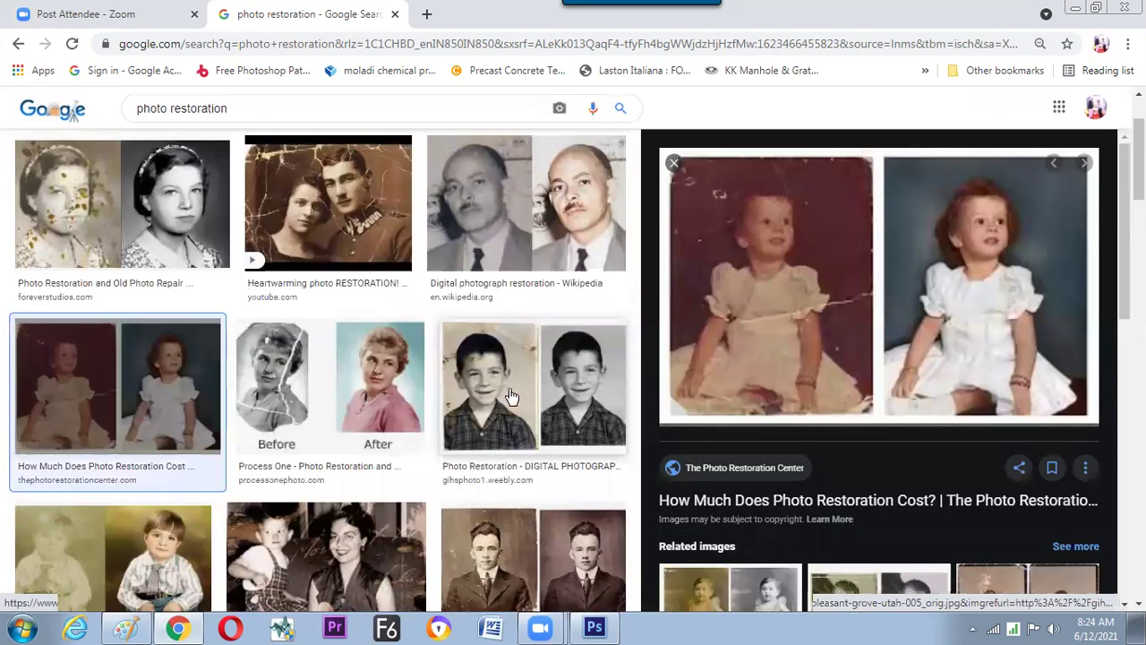
{"action": "left_click", "coordinate": [578, 396]}
{"action": "right_click", "coordinate": [782, 320]}
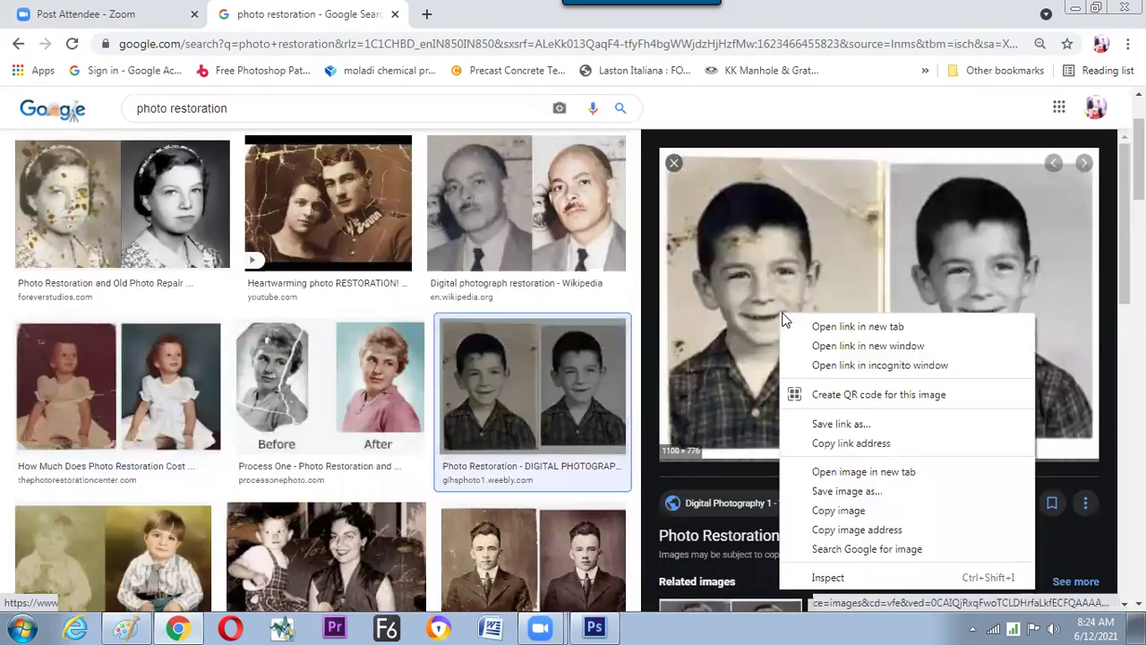
{"action": "left_click", "coordinate": [847, 513]}
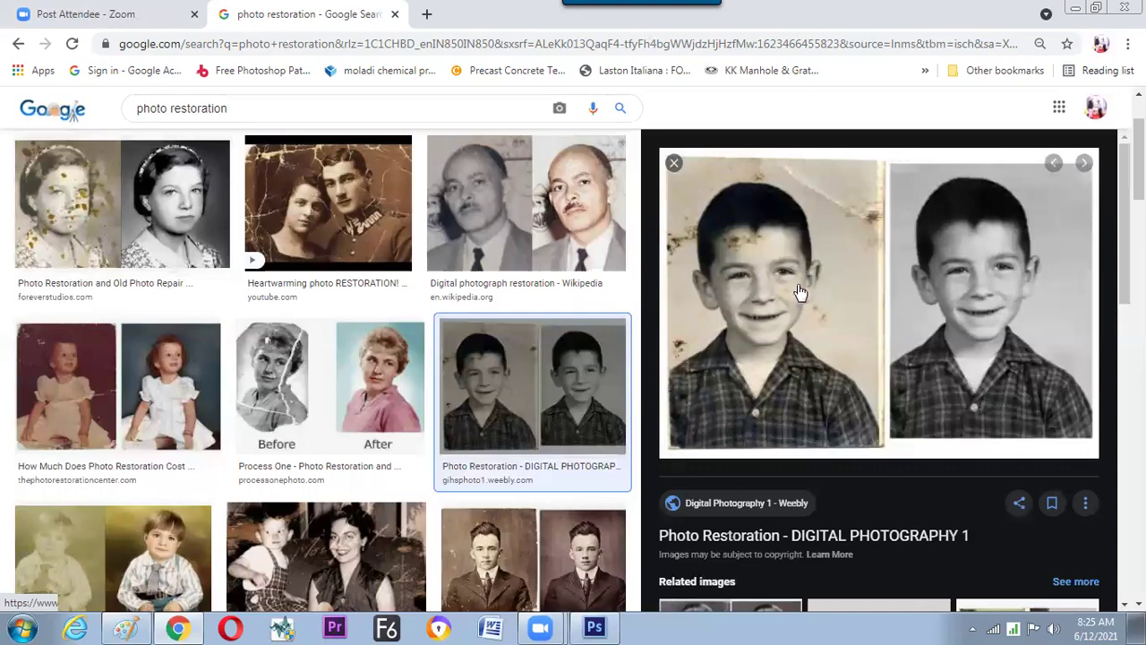
- Switch back to Photoshop, create a new document with the suggested settings and paste the copied portrait into it
{"action": "key", "text": "alt+Tab"}
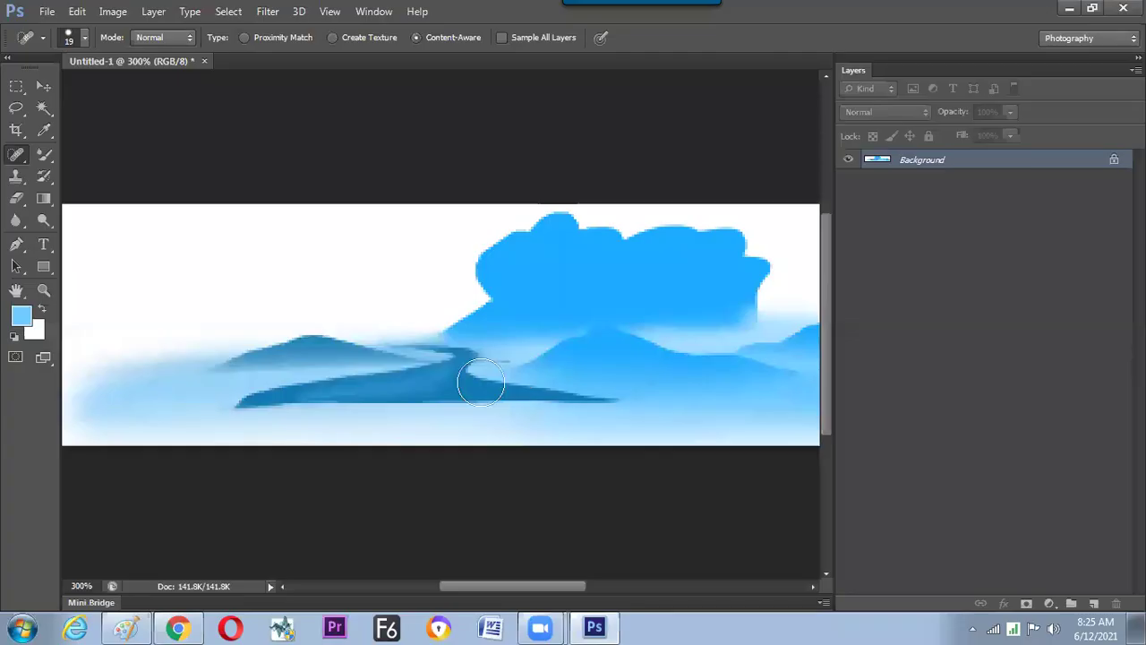
{"action": "key", "text": "ctrl+n"}
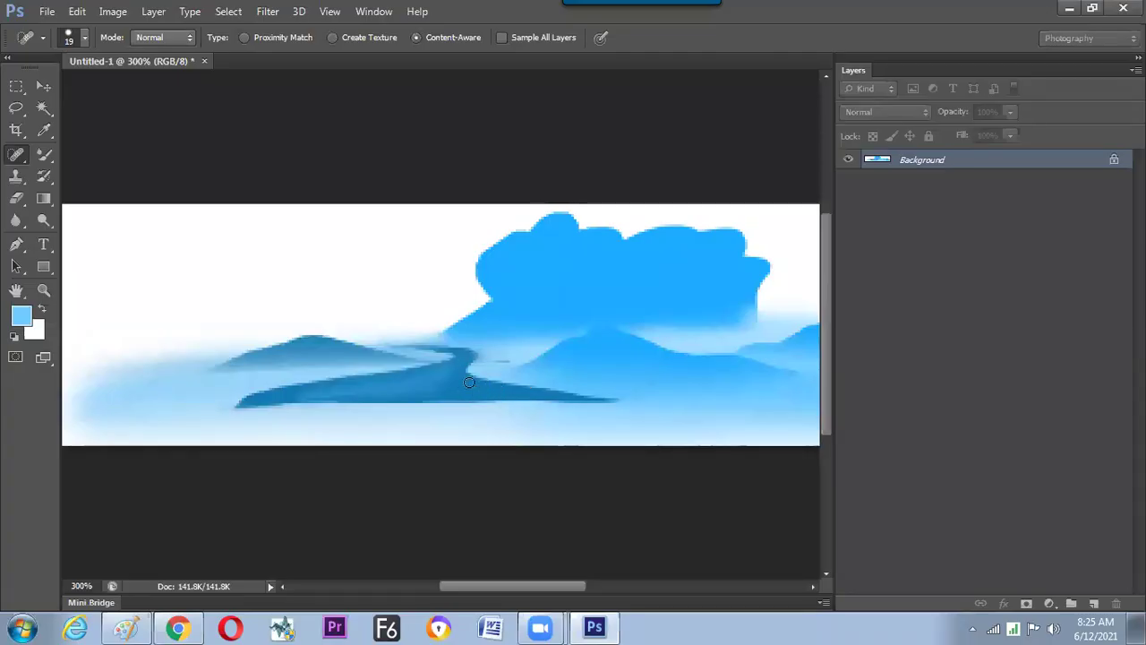
{"action": "key", "text": "Return"}
{"action": "key", "text": "ctrl+v"}
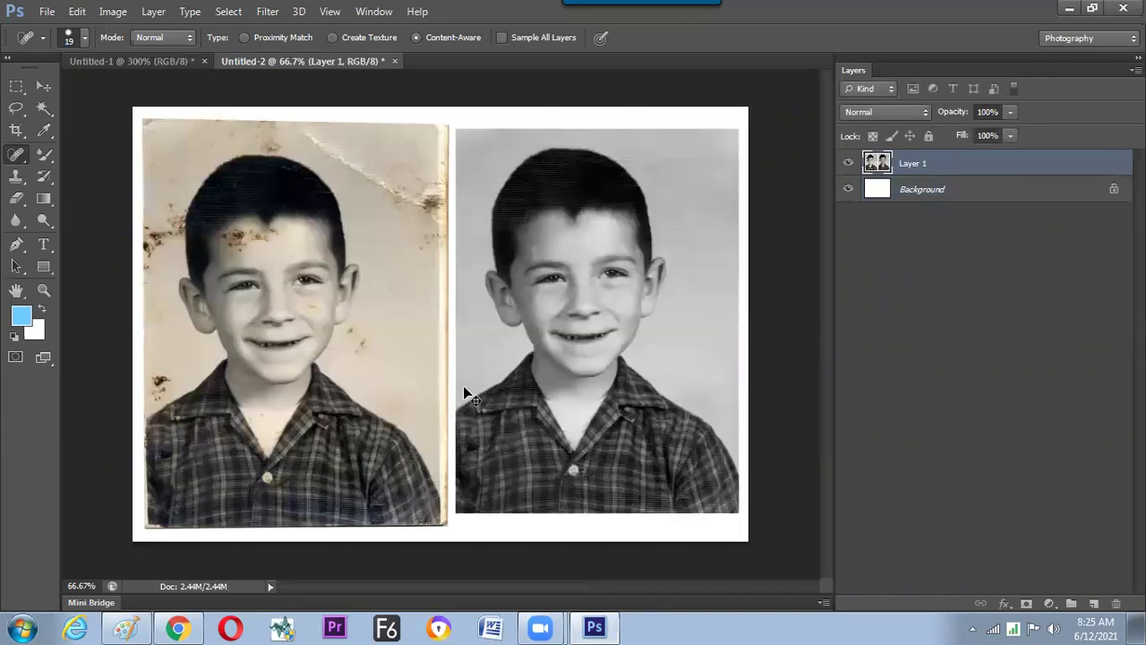
- Enlarge the damaged portrait around the boy's face and select the Spot Healing Brush Tool
{"action": "key", "text": "ctrl+plus"}
{"action": "key", "text": "ctrl+plus"}
{"action": "left_click_drag", "start_coordinate": [222, 312], "coordinate": [533, 424]}
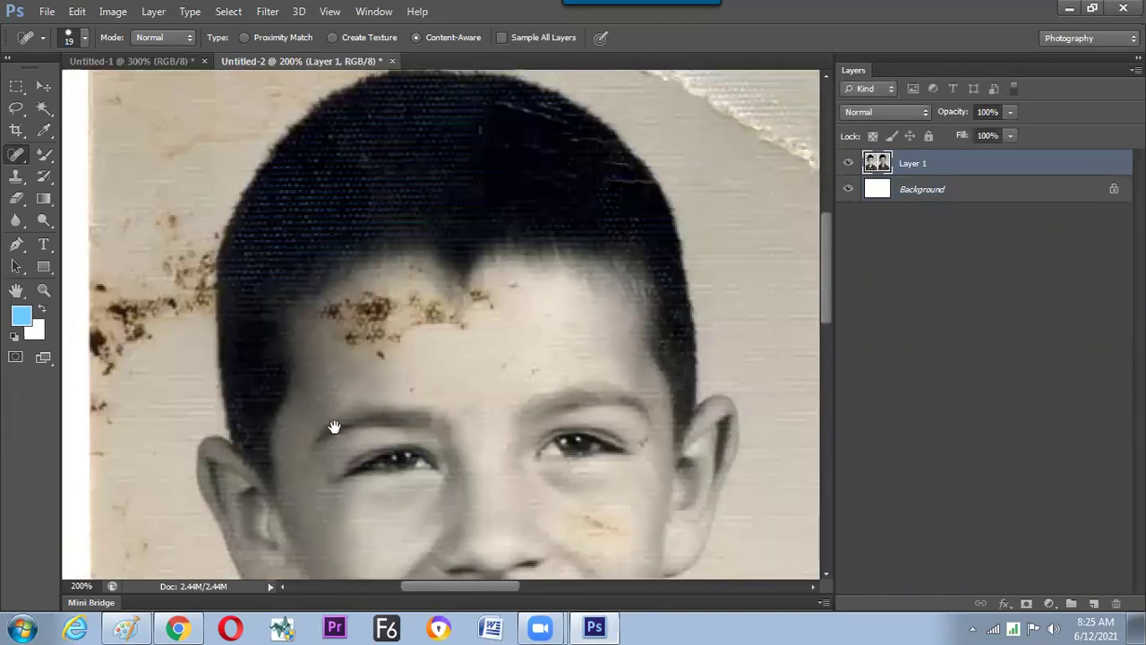
{"action": "left_click_drag", "start_coordinate": [334, 427], "coordinate": [300, 447]}
{"action": "mouse_move", "coordinate": [7, 151]}
{"action": "left_mouse_down"}
{"action": "mouse_move", "coordinate": [65, 162]}
{"action": "mouse_move", "coordinate": [126, 152]}
{"action": "left_mouse_up"}
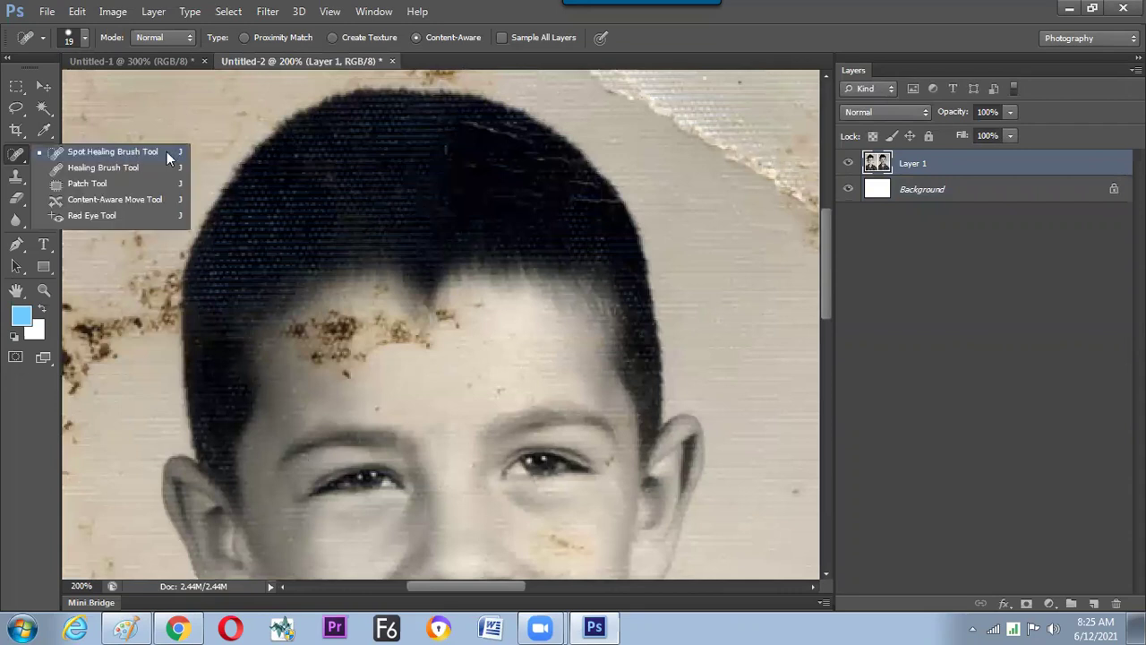
{"action": "left_click", "coordinate": [174, 157]}
- Try removing the small dark spot on the background beside the boy's ear with the size 19 healing brush
{"action": "left_click_drag", "start_coordinate": [578, 271], "coordinate": [397, 195]}
{"action": "mouse_move", "coordinate": [621, 409]}
{"action": "left_mouse_down"}
{"action": "mouse_move", "coordinate": [561, 383]}
{"action": "mouse_move", "coordinate": [456, 302]}
{"action": "left_mouse_up"}
{"action": "key", "text": "ctrl+plus"}
{"action": "scroll", "coordinate": [547, 405], "scroll_direction": "up", "scroll_amount": 1}
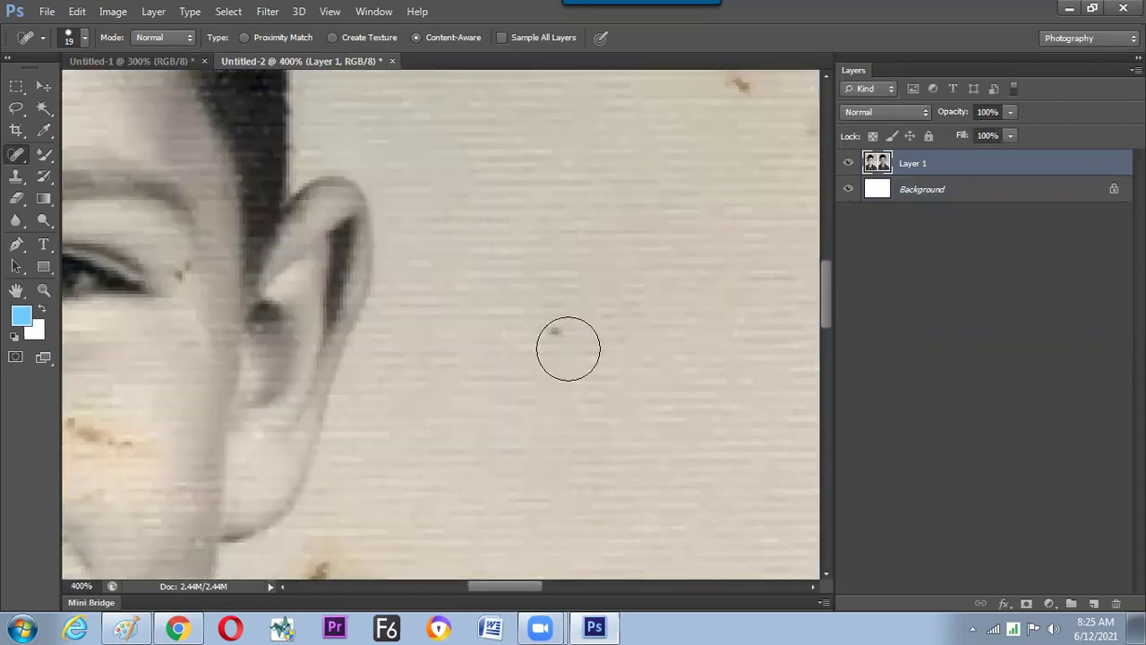
{"action": "left_click", "coordinate": [555, 332]}
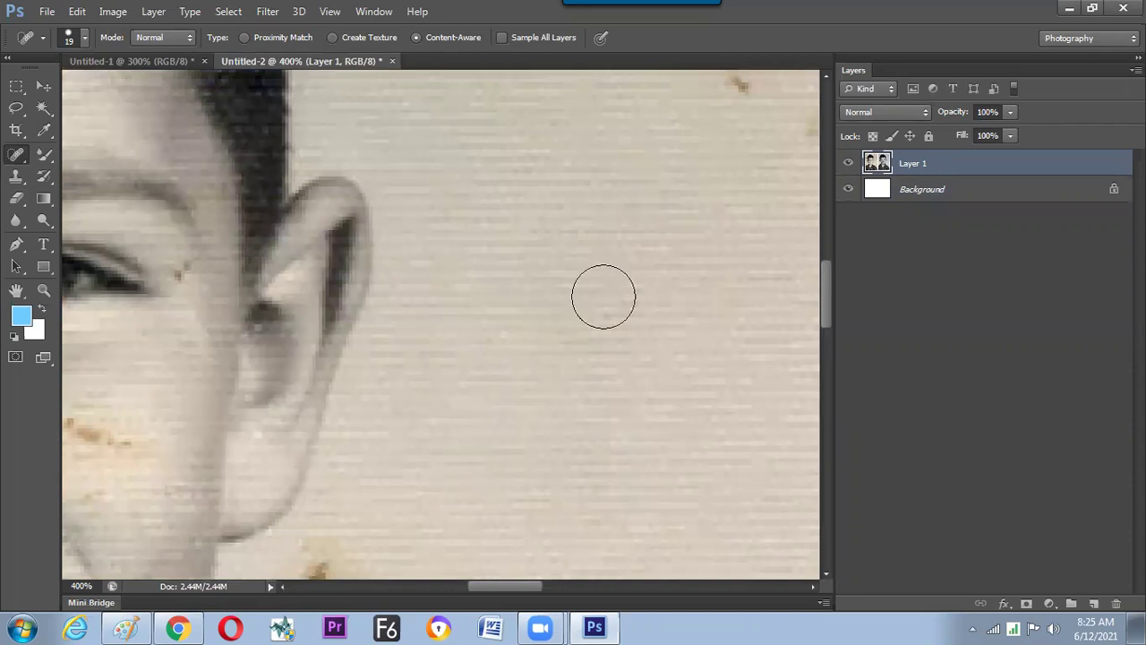
{"action": "left_click_drag", "start_coordinate": [610, 293], "coordinate": [527, 351]}
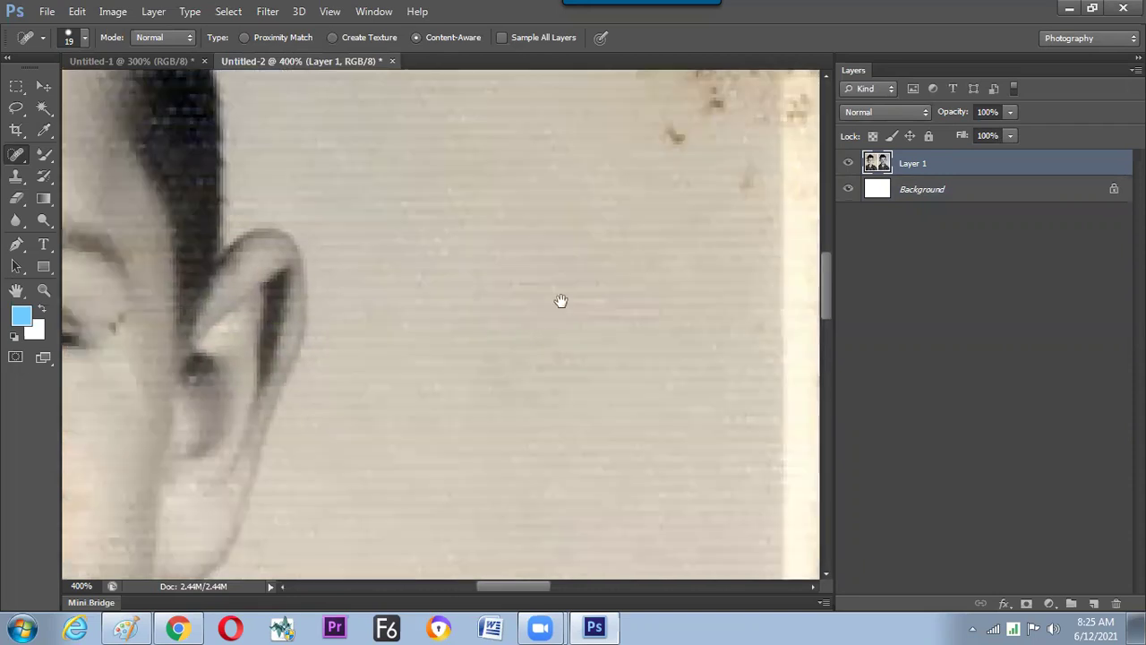
{"action": "left_click", "coordinate": [662, 155]}
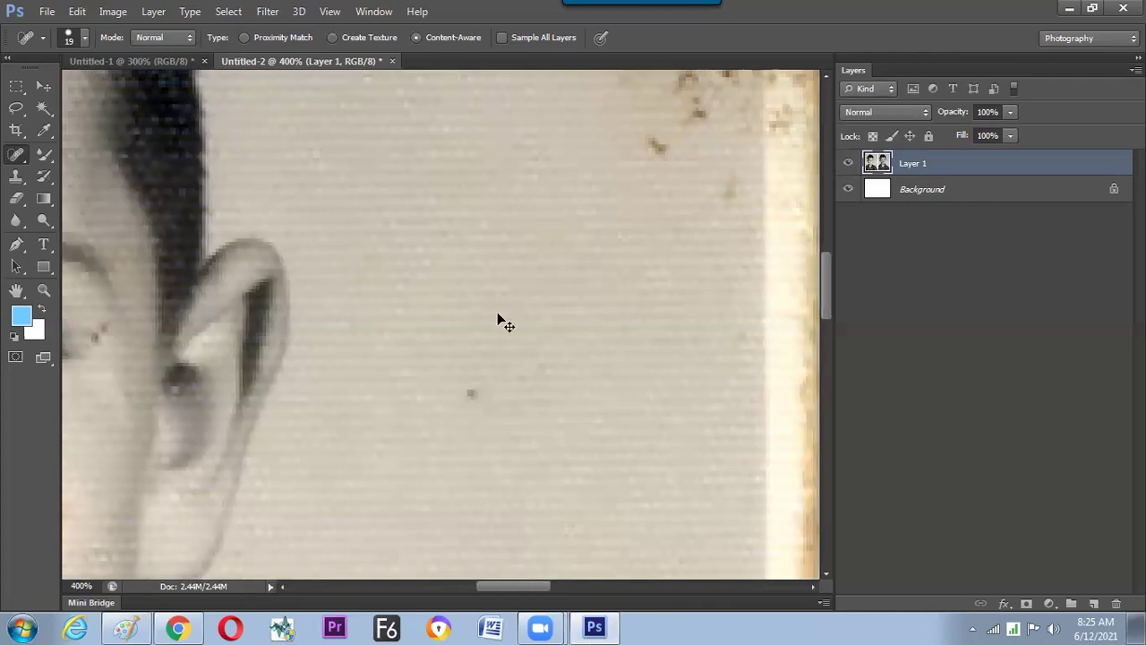
{"action": "key", "text": "ctrl+minus"}
{"action": "left_click", "coordinate": [77, 11]}
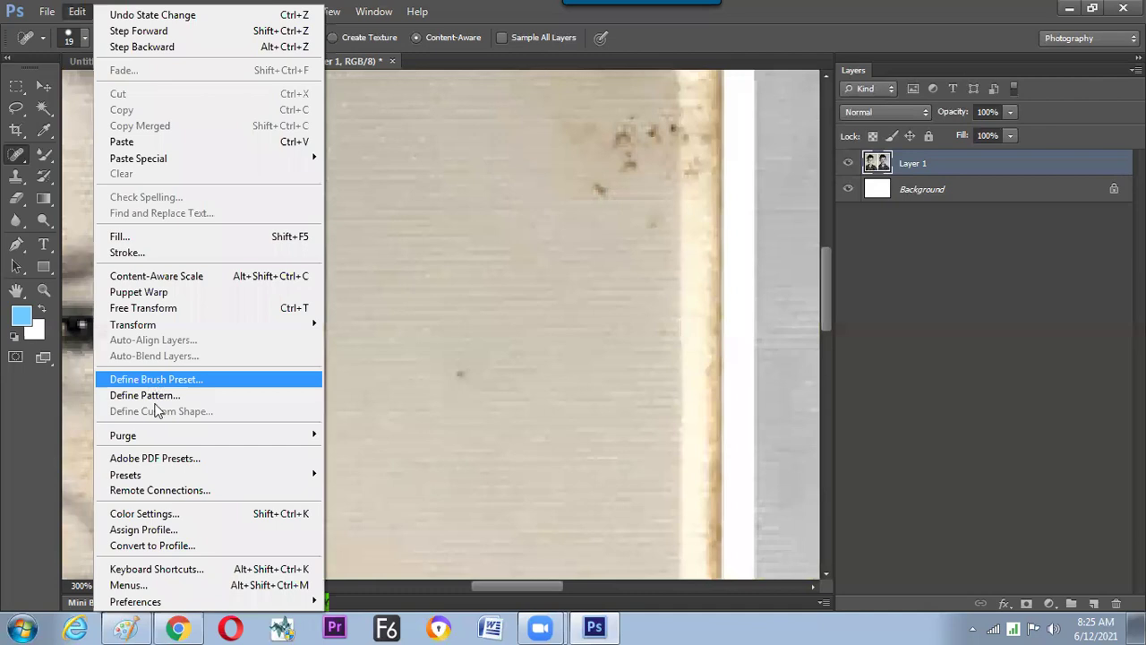
{"action": "left_click", "coordinate": [154, 395]}
{"action": "left_click", "coordinate": [722, 243]}
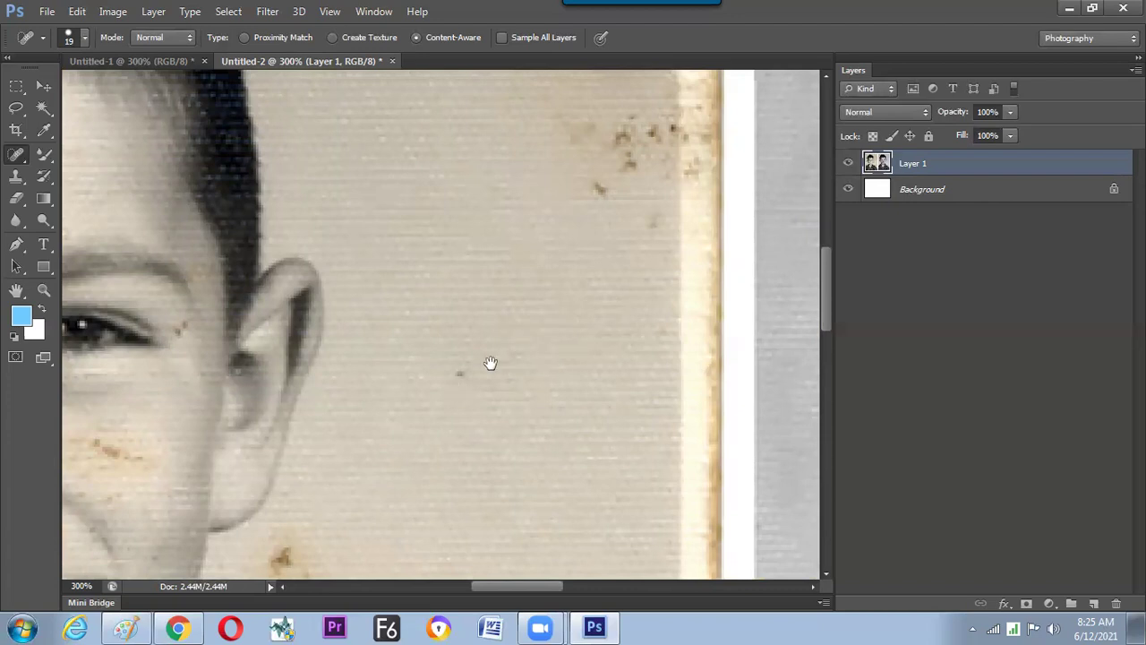
- Reduce the spot healing brush size to 10 and heal the small dark spot beside the boy's ear
{"action": "left_click_drag", "start_coordinate": [491, 363], "coordinate": [527, 332]}
{"action": "right_click", "coordinate": [16, 155]}
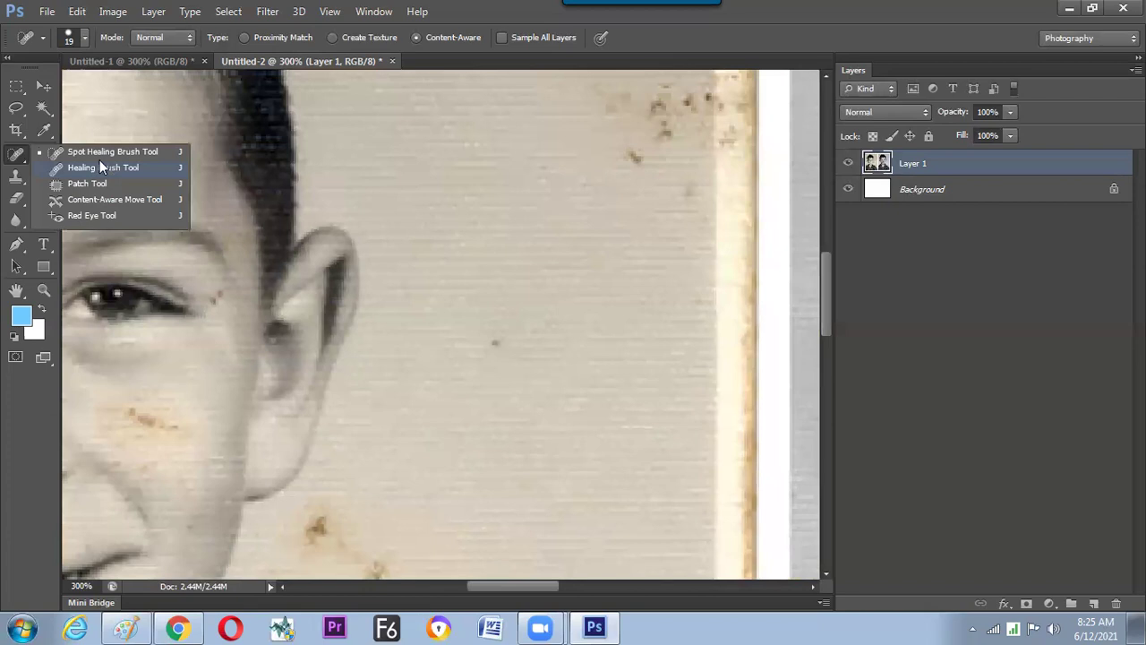
{"action": "left_click", "coordinate": [101, 166]}
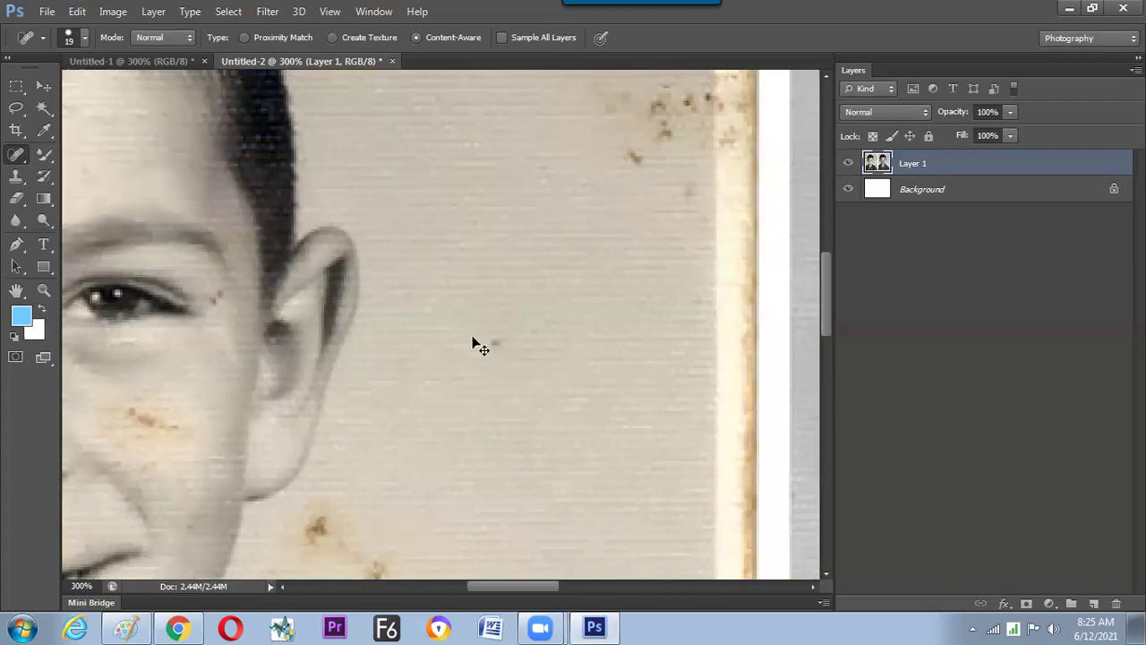
{"action": "key", "text": "ctrl+plus"}
{"action": "key", "text": "bracketleft"}
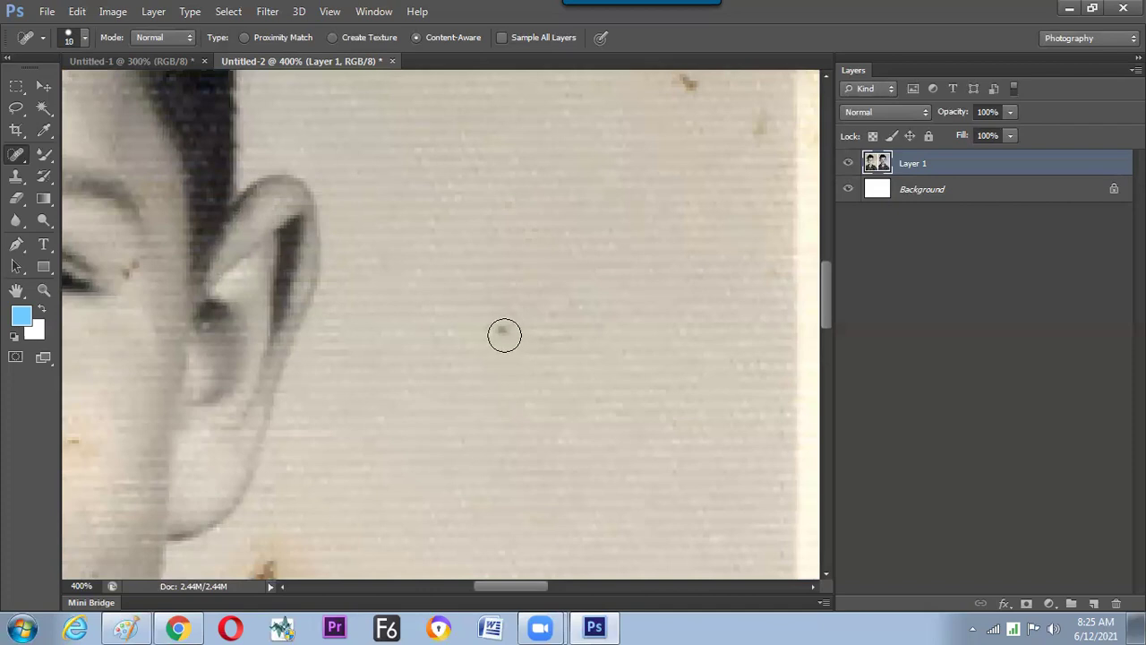
{"action": "left_click", "coordinate": [499, 328]}
- Heal individual brown specks in the stained background area near the right edge of the damaged portrait
{"action": "left_click_drag", "start_coordinate": [621, 250], "coordinate": [522, 390]}
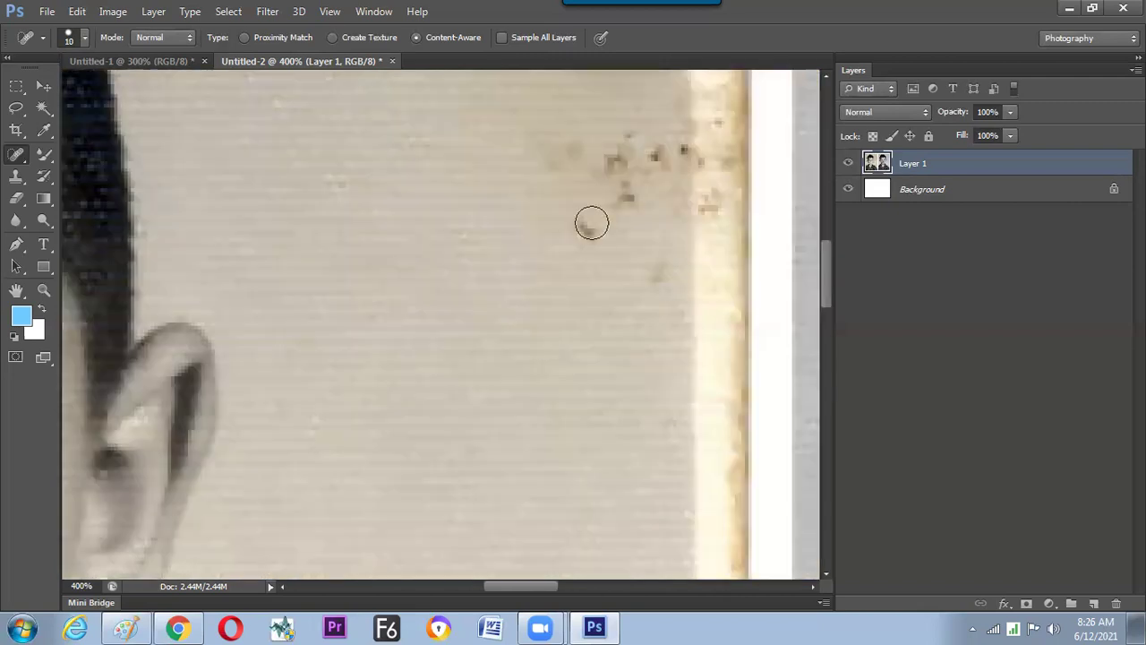
{"action": "left_click", "coordinate": [588, 221]}
{"action": "left_click", "coordinate": [662, 263]}
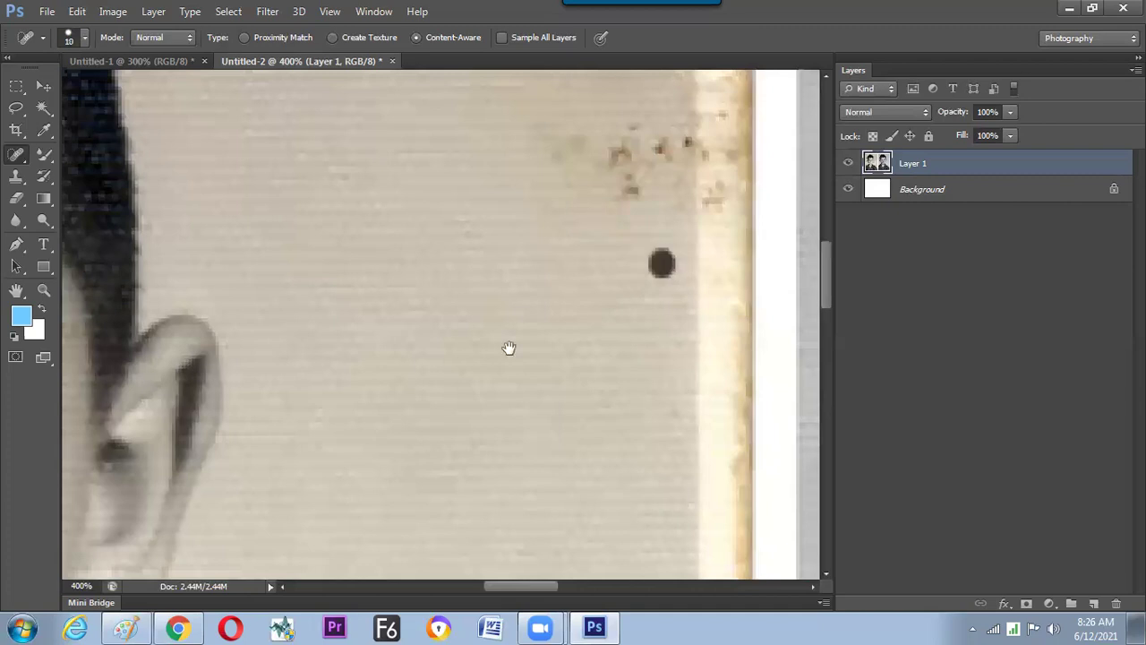
{"action": "scroll", "coordinate": [580, 303], "scroll_direction": "up", "scroll_amount": 2}
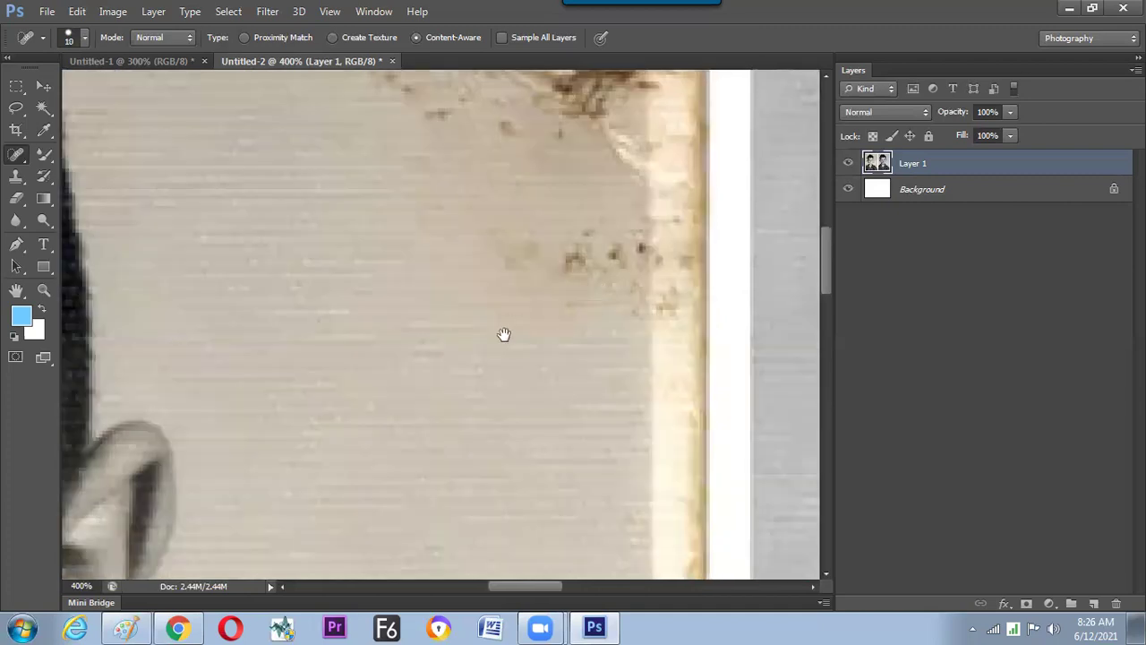
{"action": "left_click_drag", "start_coordinate": [523, 285], "coordinate": [491, 302]}
{"action": "left_click", "coordinate": [547, 306]}
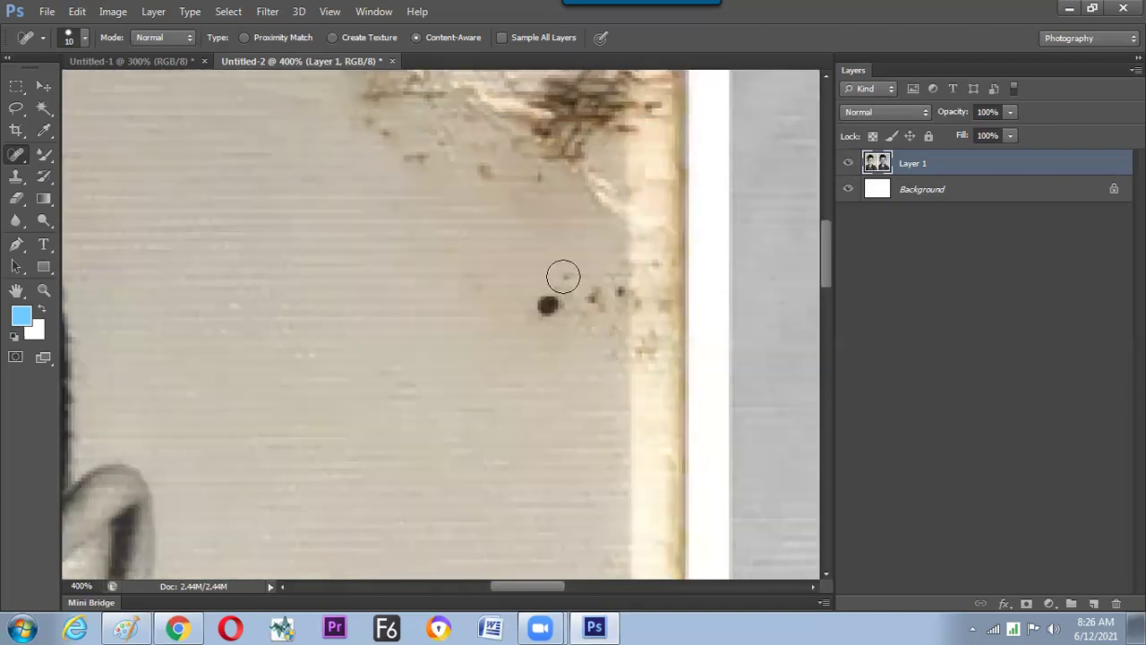
{"action": "left_click", "coordinate": [563, 282]}
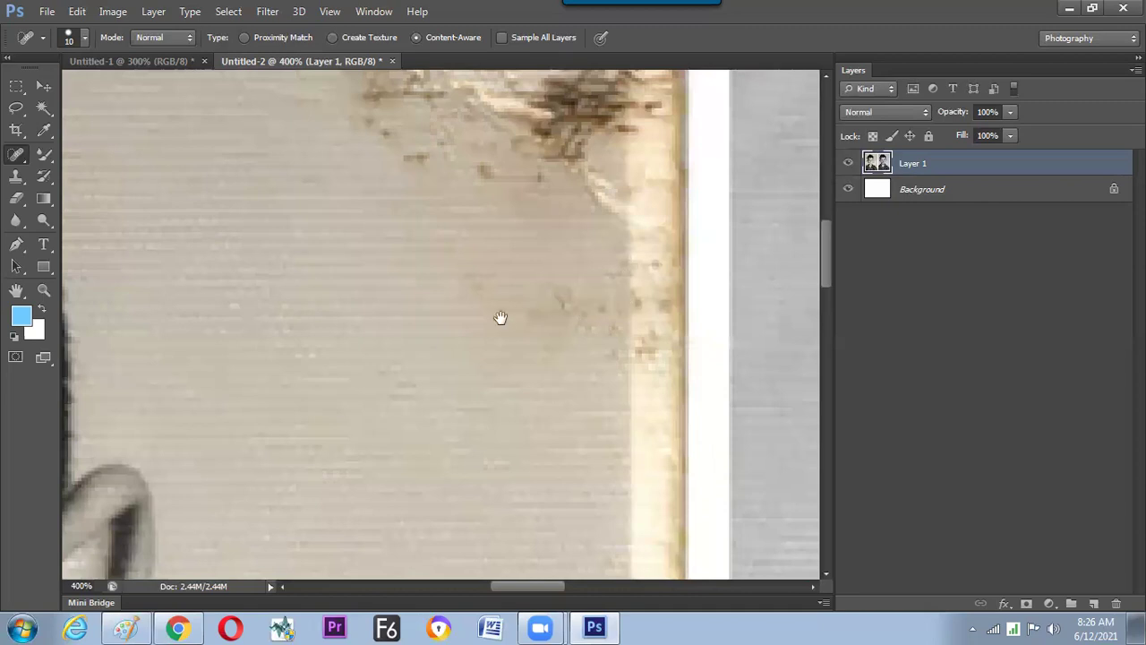
- Heal the small dark specks on the background just below the torn crease of the damaged portrait
{"action": "scroll", "coordinate": [501, 318], "scroll_direction": "up", "scroll_amount": 2}
{"action": "scroll", "coordinate": [430, 302], "scroll_direction": "up", "scroll_amount": 2}
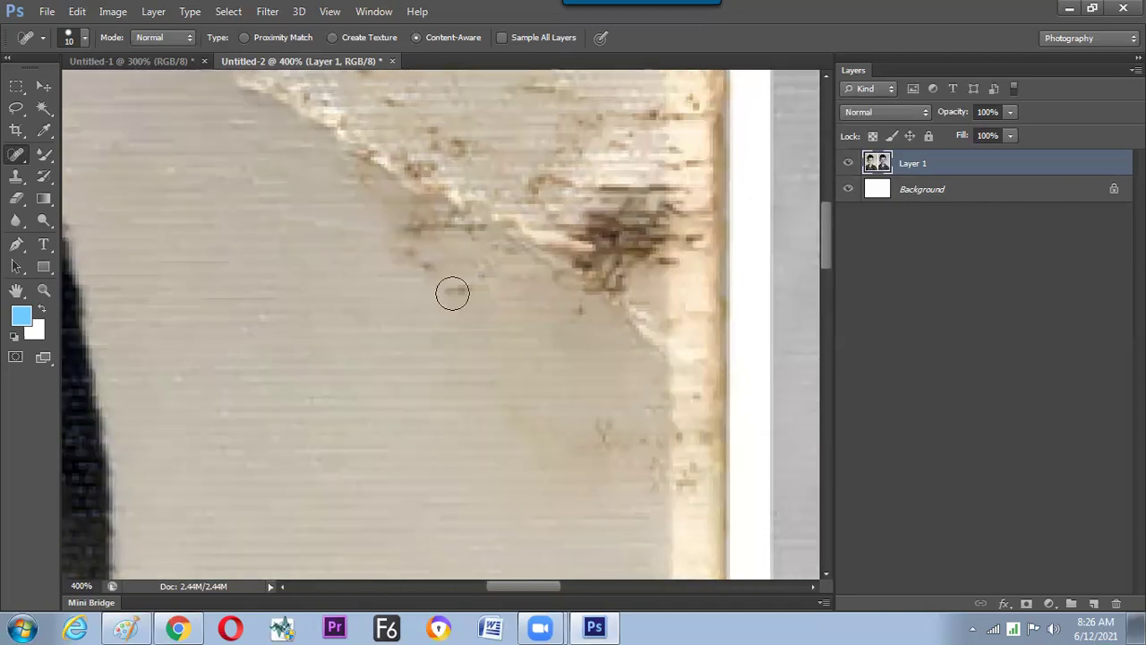
{"action": "scroll", "coordinate": [456, 299], "scroll_direction": "up", "scroll_amount": 2}
{"action": "left_click", "coordinate": [456, 300]}
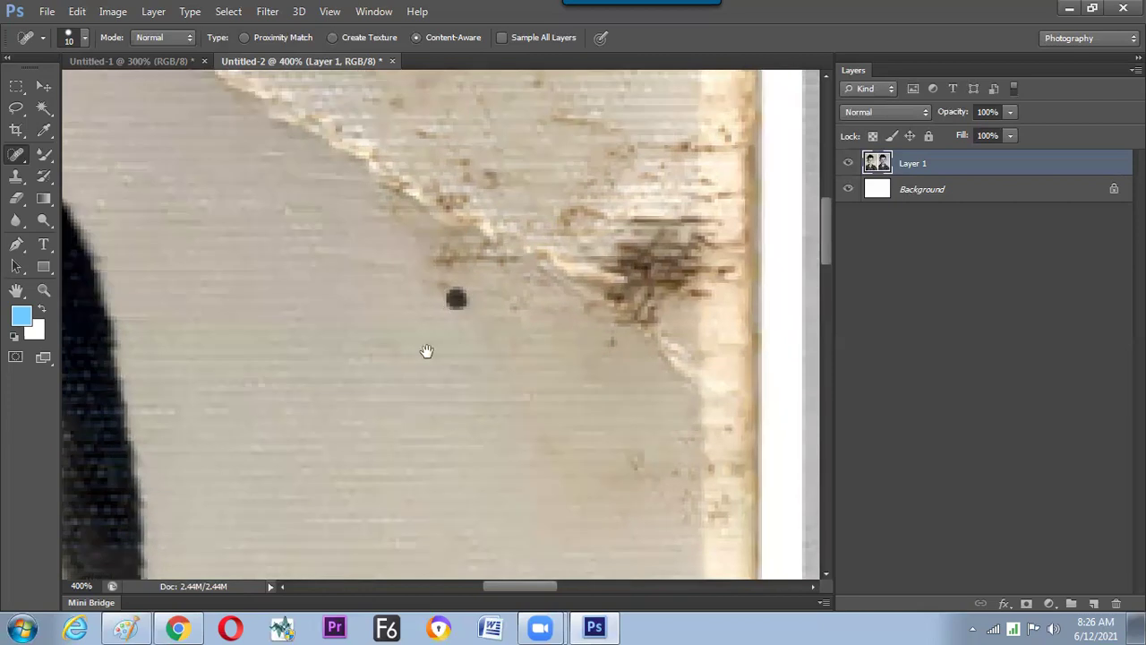
{"action": "left_click", "coordinate": [445, 315]}
{"action": "mouse_move", "coordinate": [442, 320]}
{"action": "left_mouse_down"}
{"action": "mouse_move", "coordinate": [446, 363]}
{"action": "mouse_move", "coordinate": [449, 319]}
{"action": "left_mouse_up"}
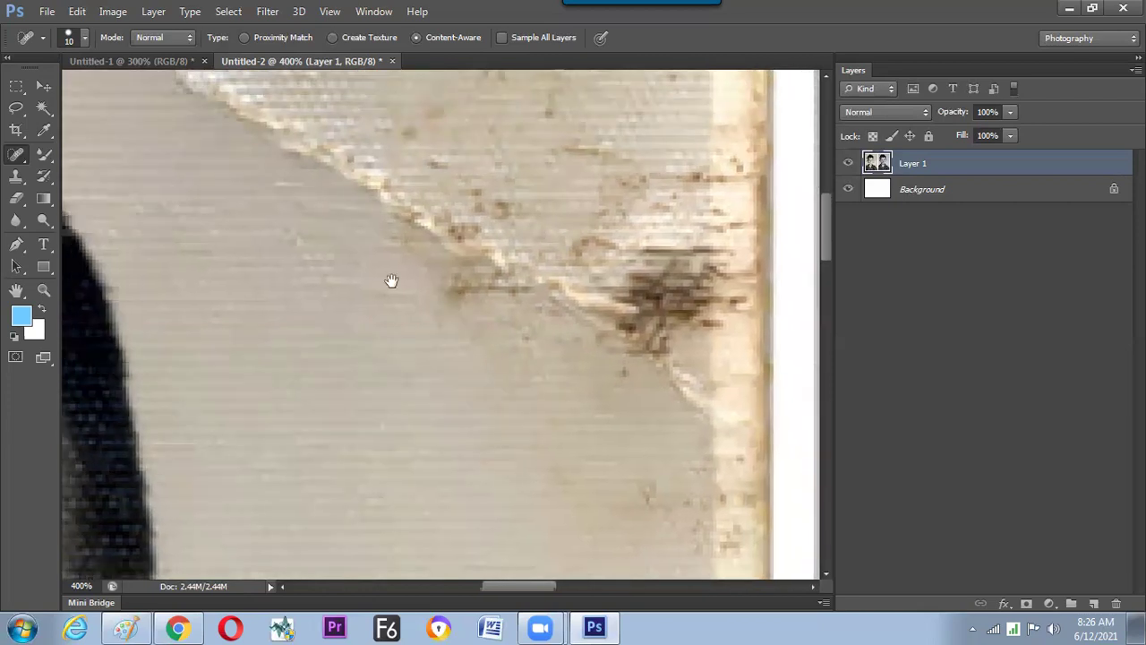
- Heal another faint speck in the background between the torn crease and the portrait's yellowed edge
{"action": "scroll", "coordinate": [426, 305], "scroll_direction": "down", "scroll_amount": 4}
{"action": "scroll", "coordinate": [454, 300], "scroll_direction": "right", "scroll_amount": 2}
{"action": "scroll", "coordinate": [499, 269], "scroll_direction": "right", "scroll_amount": 2}
{"action": "left_click", "coordinate": [519, 223]}
{"action": "scroll", "coordinate": [492, 293], "scroll_direction": "down", "scroll_amount": 3}
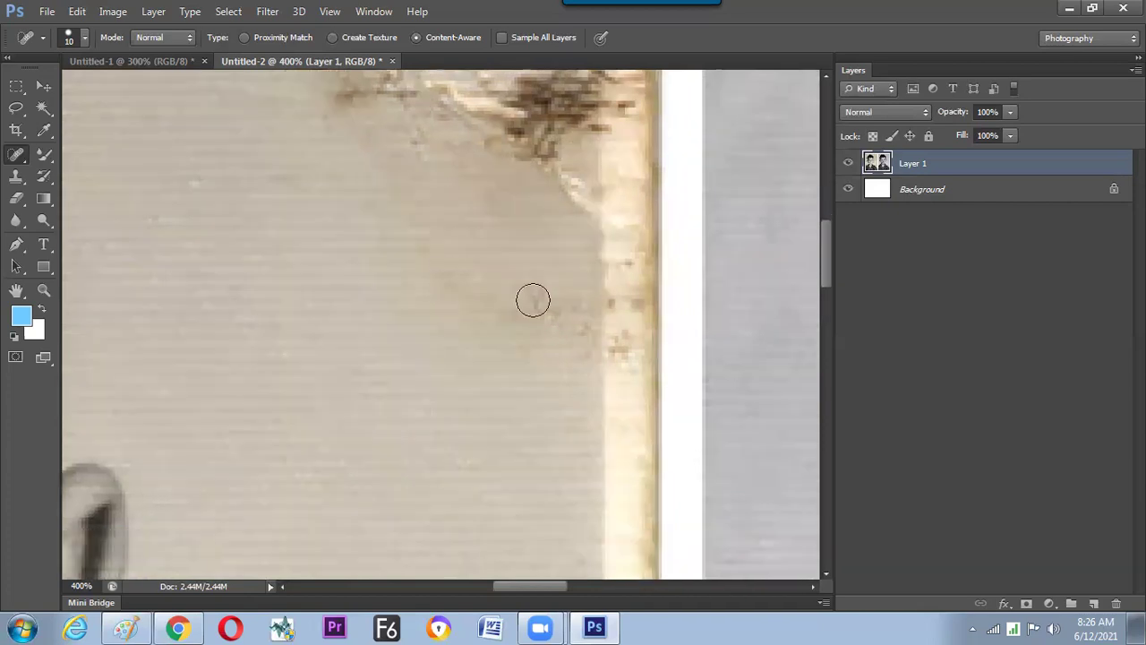
{"action": "scroll", "coordinate": [340, 376], "scroll_direction": "right", "scroll_amount": 1}
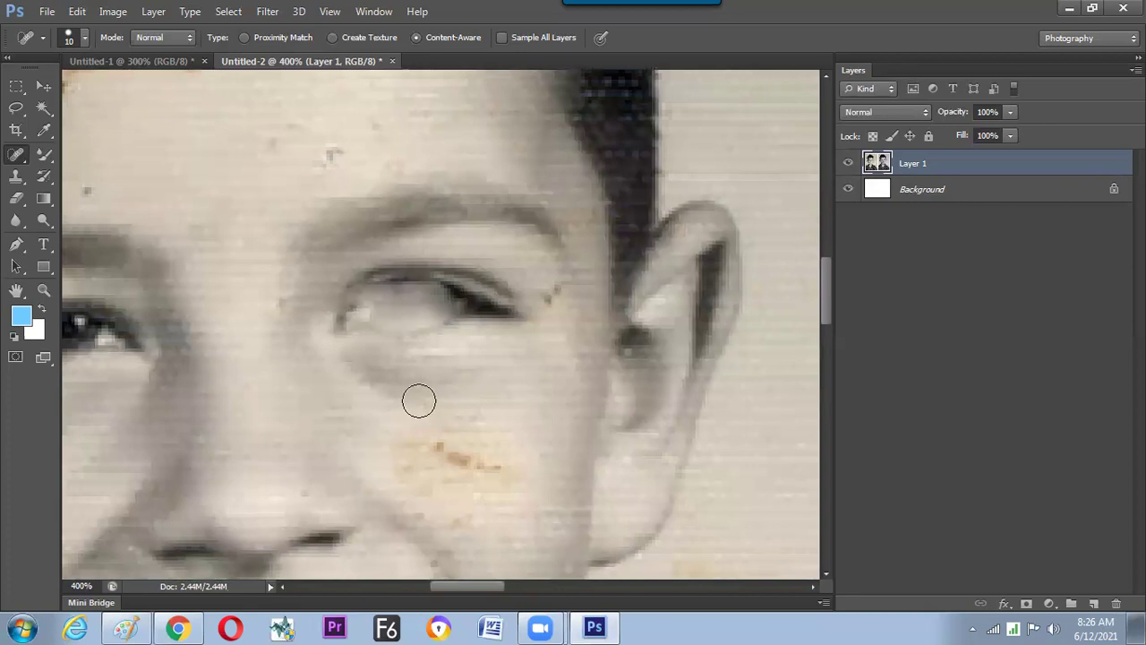
- Undo the heal that erased the eye, and heal the small dark specks on the forehead above the eyebrows
{"action": "key", "text": "ctrl+z"}
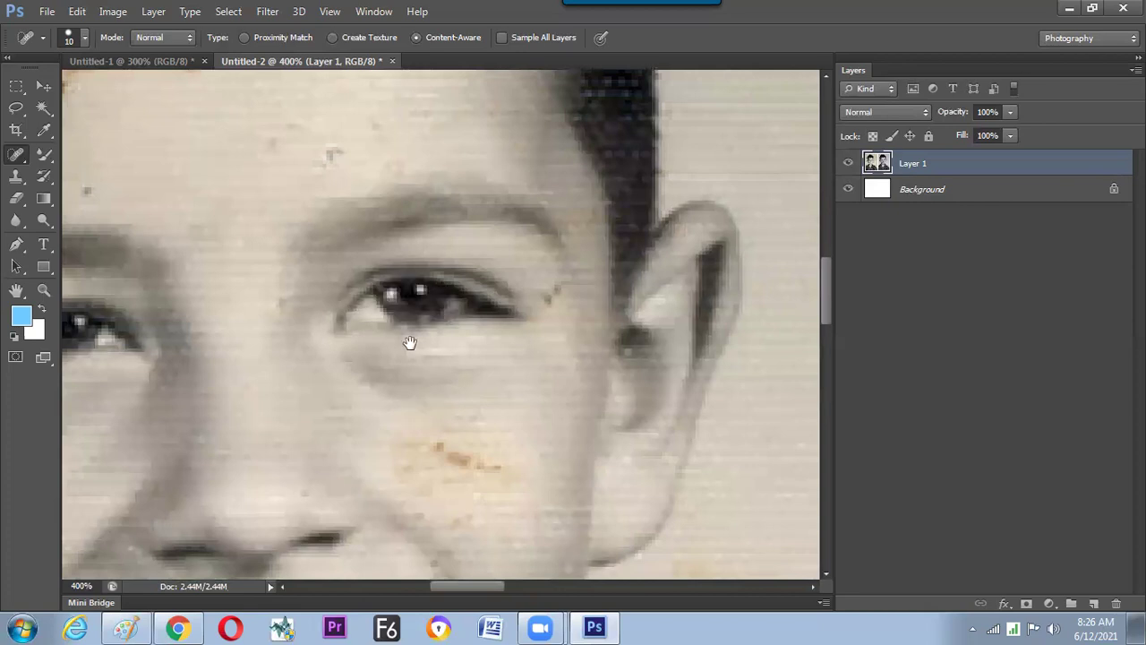
{"action": "left_click_drag", "start_coordinate": [375, 364], "coordinate": [537, 463]}
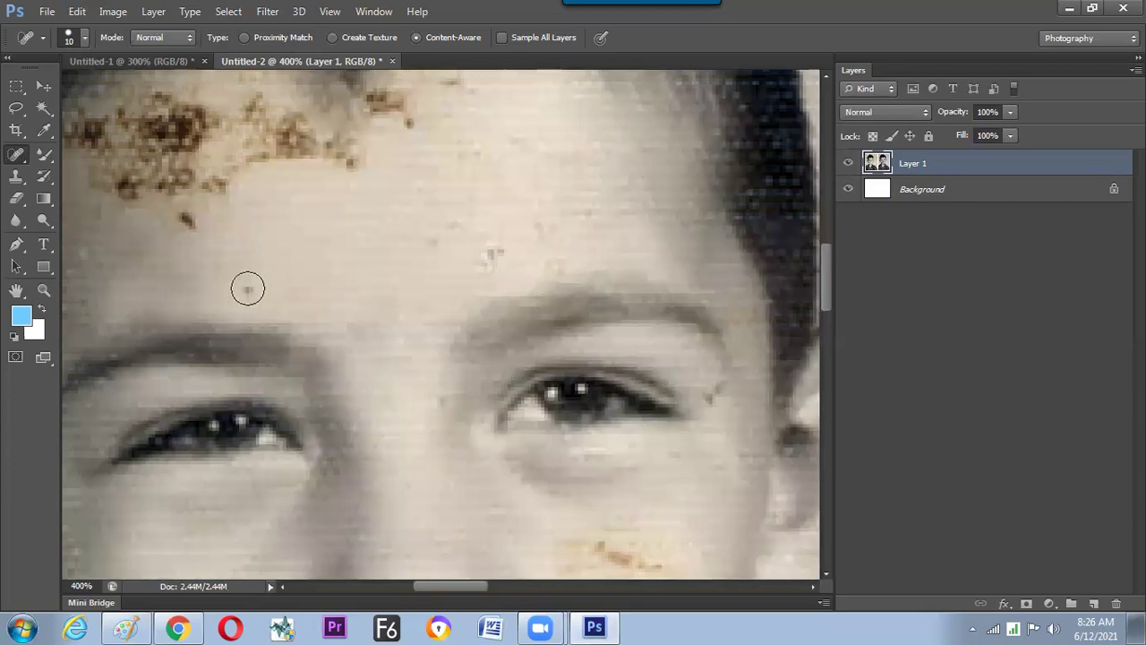
{"action": "left_click", "coordinate": [246, 289]}
{"action": "left_click", "coordinate": [433, 244]}
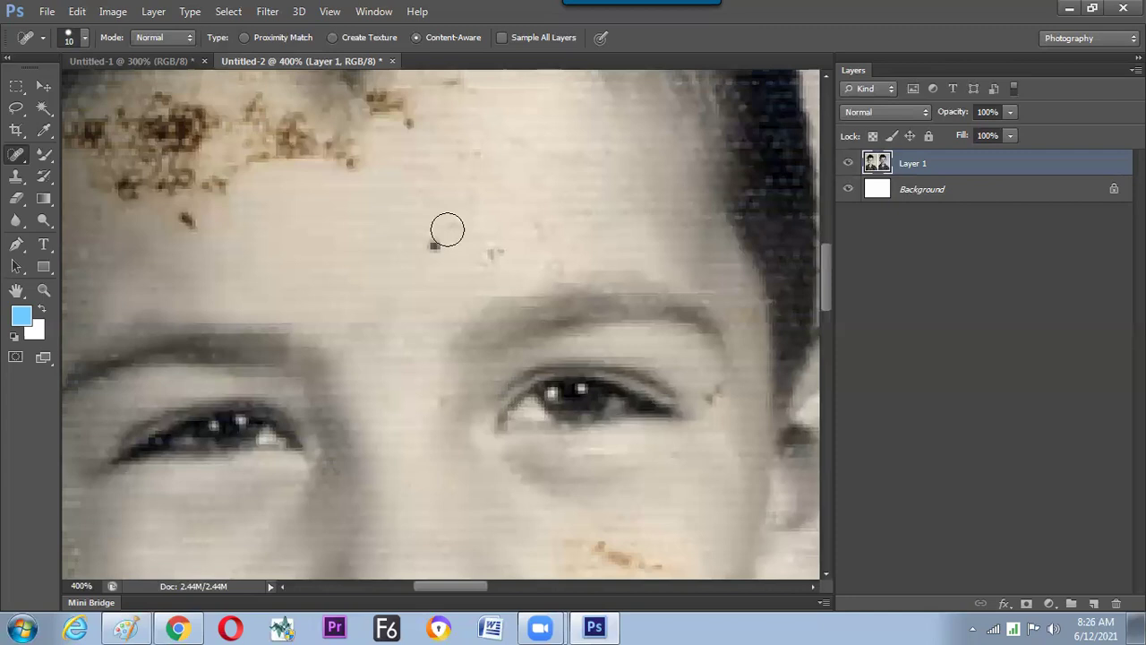
{"action": "left_click", "coordinate": [491, 255]}
{"action": "left_click", "coordinate": [552, 261]}
{"action": "left_click", "coordinate": [500, 249]}
- Heal the isolated dark spot below the brown forehead stain and the small speck near the hairline
{"action": "left_click_drag", "start_coordinate": [332, 290], "coordinate": [438, 333]}
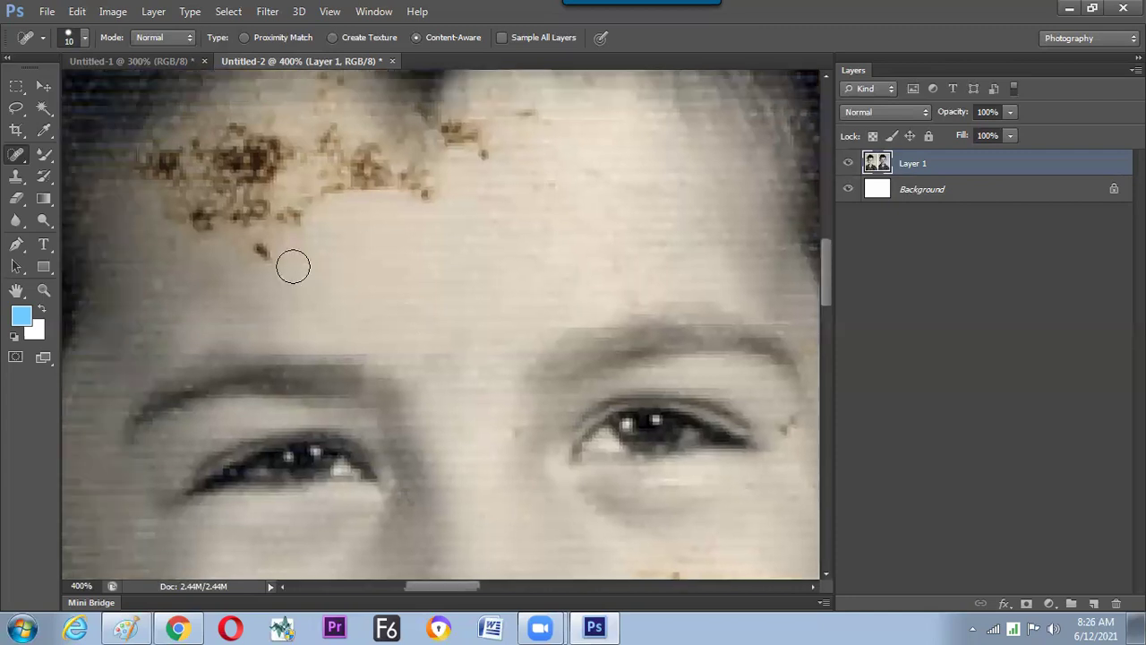
{"action": "left_click", "coordinate": [292, 261]}
{"action": "left_click", "coordinate": [292, 260]}
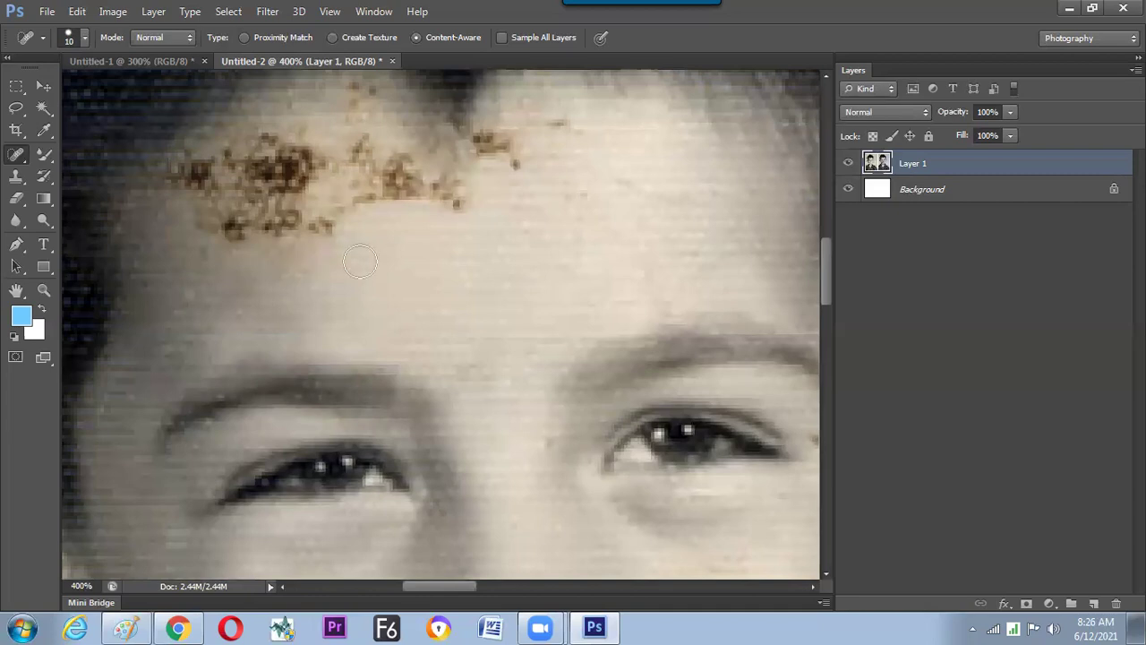
{"action": "left_click_drag", "start_coordinate": [361, 263], "coordinate": [430, 356]}
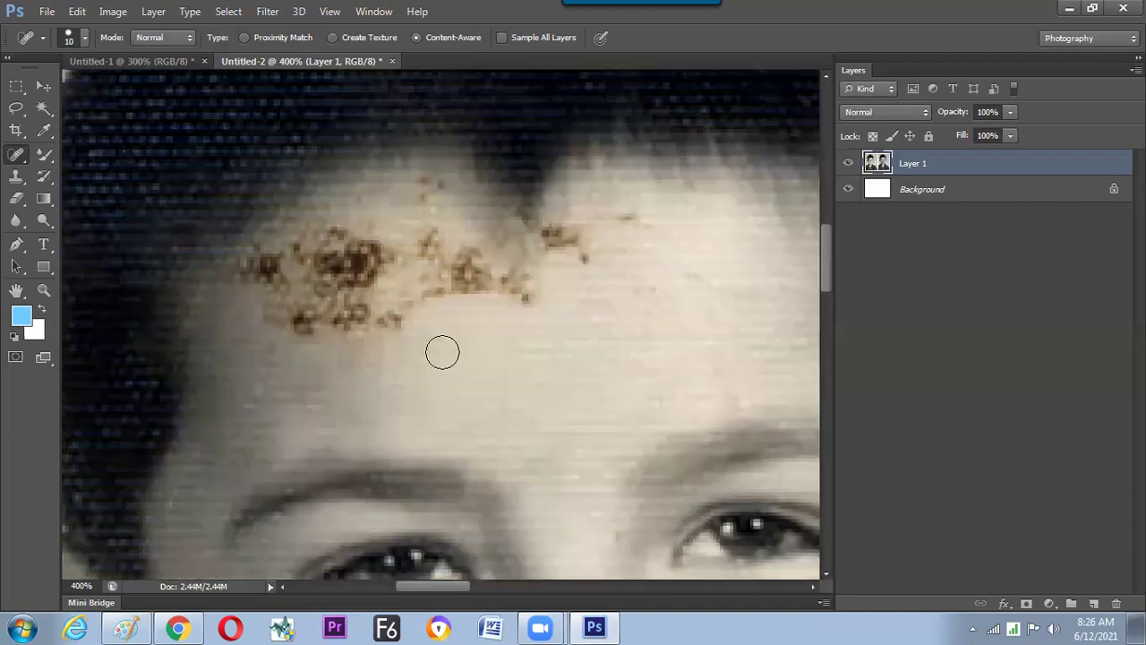
{"action": "scroll", "coordinate": [412, 331], "scroll_direction": "right", "scroll_amount": 2}
{"action": "left_click_drag", "start_coordinate": [488, 302], "coordinate": [458, 340]}
{"action": "left_click", "coordinate": [476, 273]}
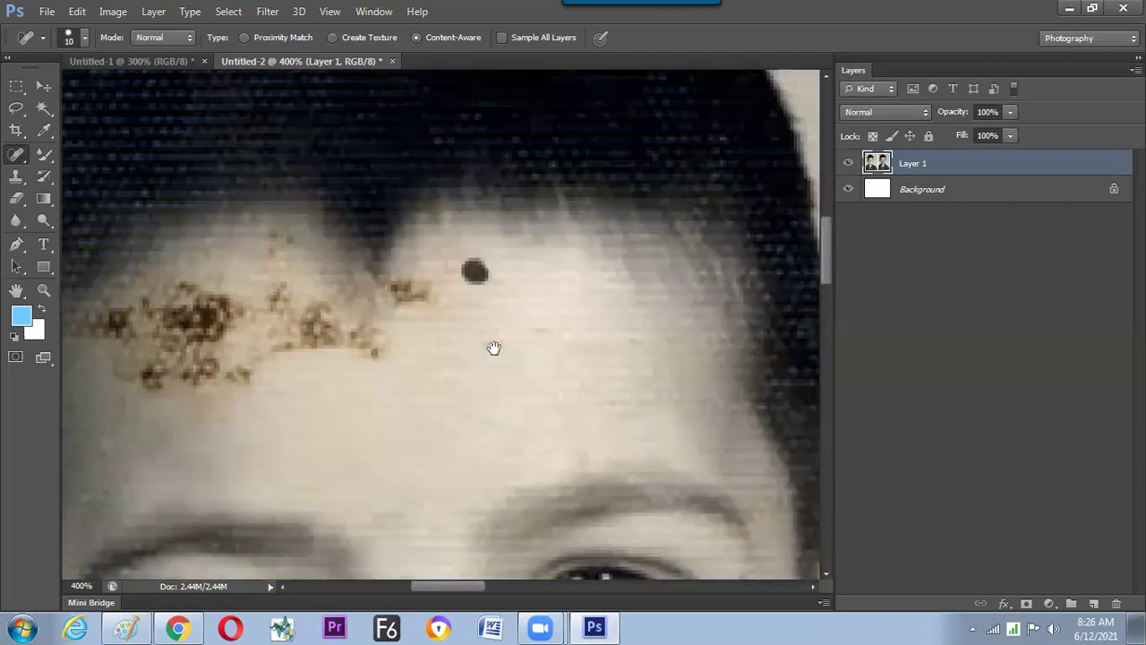
- Heal the brown mark beside the outer corner of the eye nearest the ear
{"action": "scroll", "coordinate": [438, 335], "scroll_direction": "down", "scroll_amount": 4}
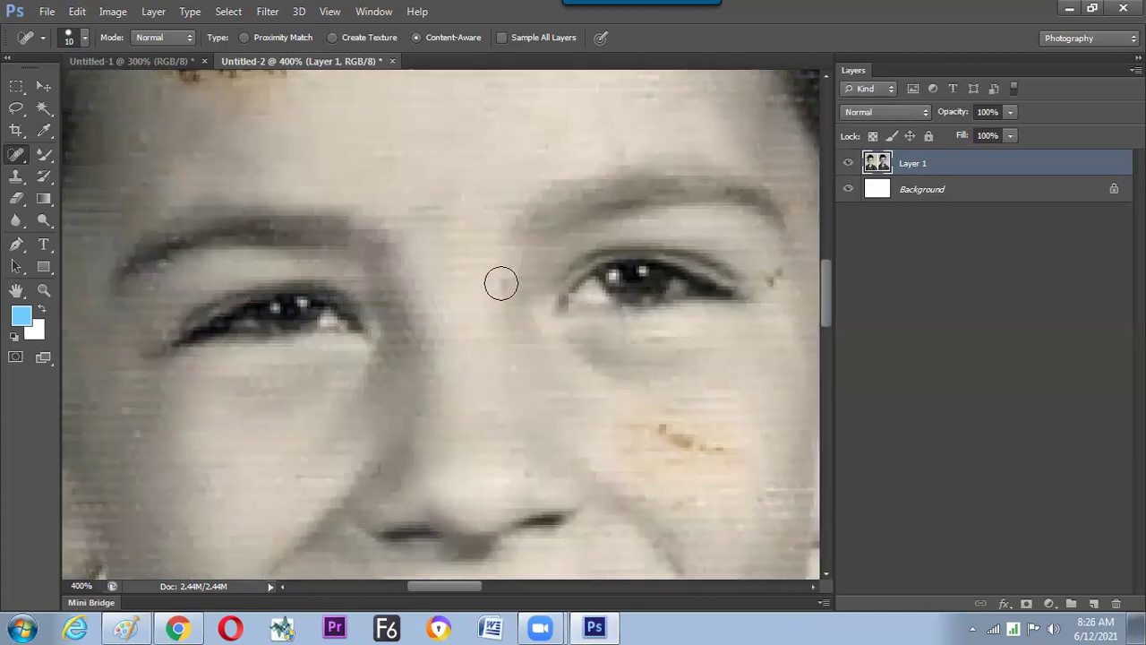
{"action": "scroll", "coordinate": [417, 350], "scroll_direction": "right", "scroll_amount": 5}
{"action": "left_click", "coordinate": [481, 249]}
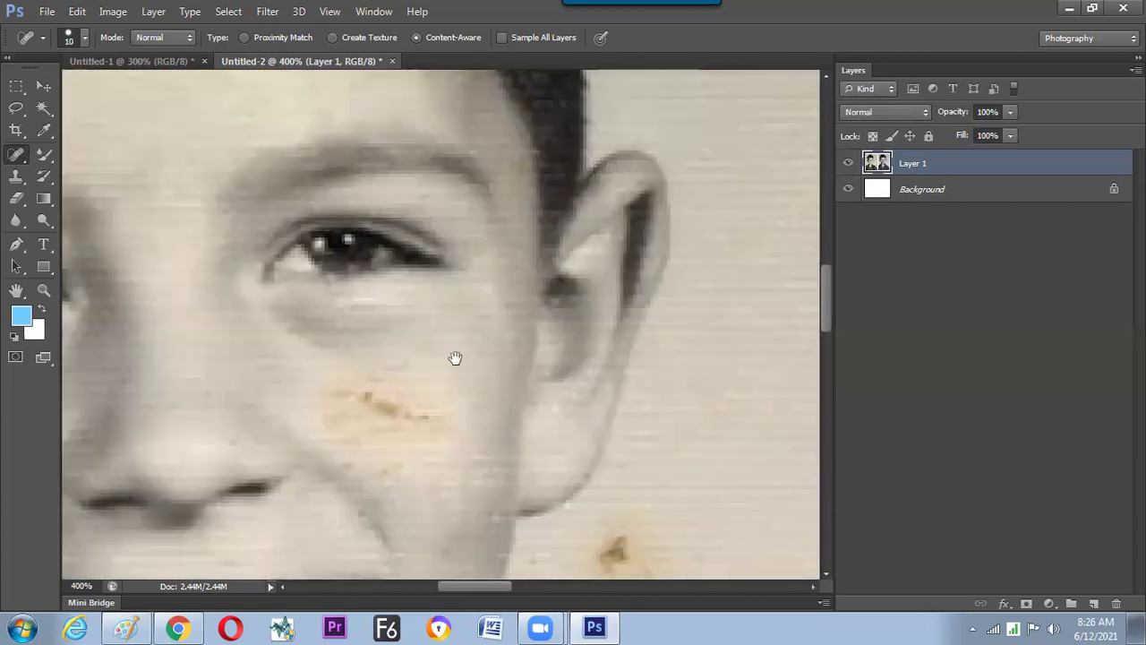
- Heal the small brown spots of the background stain between the earlobe and the shirt collar
{"action": "scroll", "coordinate": [440, 259], "scroll_direction": "down", "scroll_amount": 4}
{"action": "left_click", "coordinate": [507, 414]}
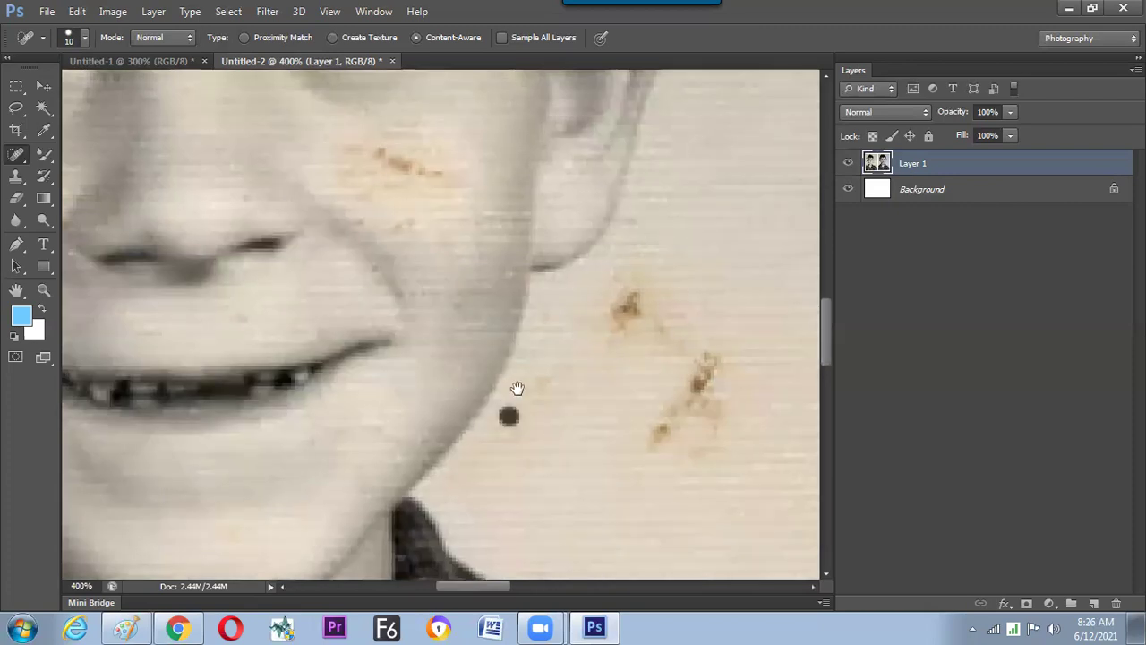
{"action": "scroll", "coordinate": [596, 373], "scroll_direction": "down", "scroll_amount": 2}
{"action": "scroll", "coordinate": [595, 373], "scroll_direction": "right", "scroll_amount": 2}
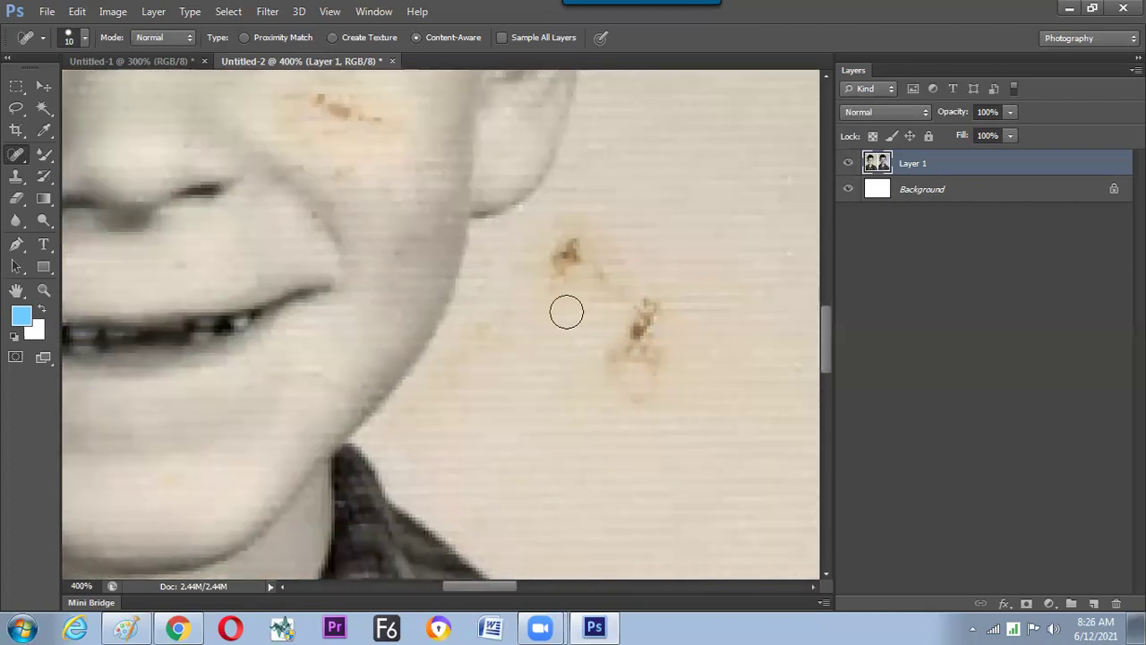
{"action": "scroll", "coordinate": [532, 384], "scroll_direction": "up", "scroll_amount": 2}
{"action": "left_click", "coordinate": [560, 345]}
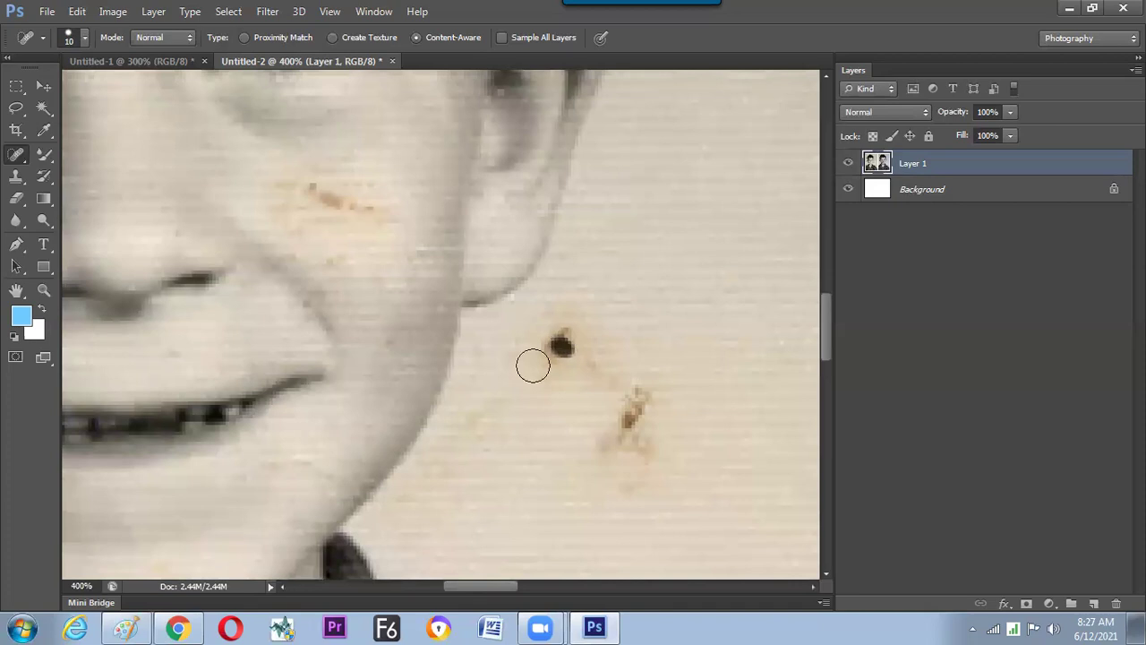
{"action": "scroll", "coordinate": [367, 476], "scroll_direction": "left", "scroll_amount": 3}
{"action": "scroll", "coordinate": [367, 477], "scroll_direction": "down", "scroll_amount": 1}
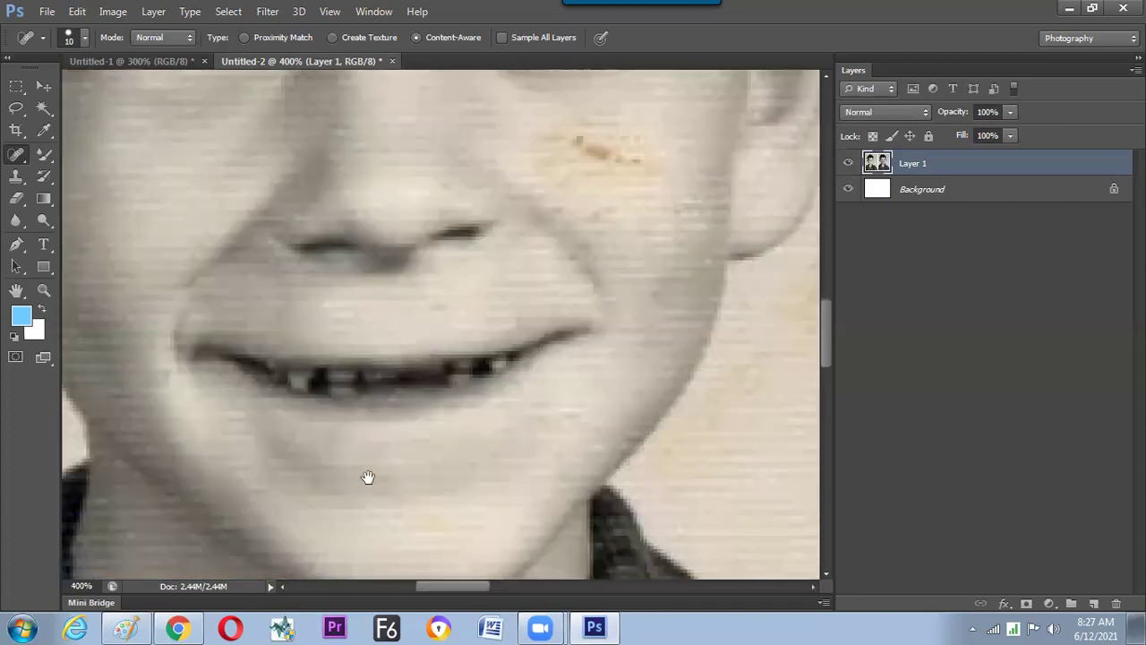
{"action": "scroll", "coordinate": [457, 313], "scroll_direction": "up", "scroll_amount": 2}
{"action": "scroll", "coordinate": [457, 313], "scroll_direction": "left", "scroll_amount": 2}
{"action": "scroll", "coordinate": [438, 341], "scroll_direction": "up", "scroll_amount": 5}
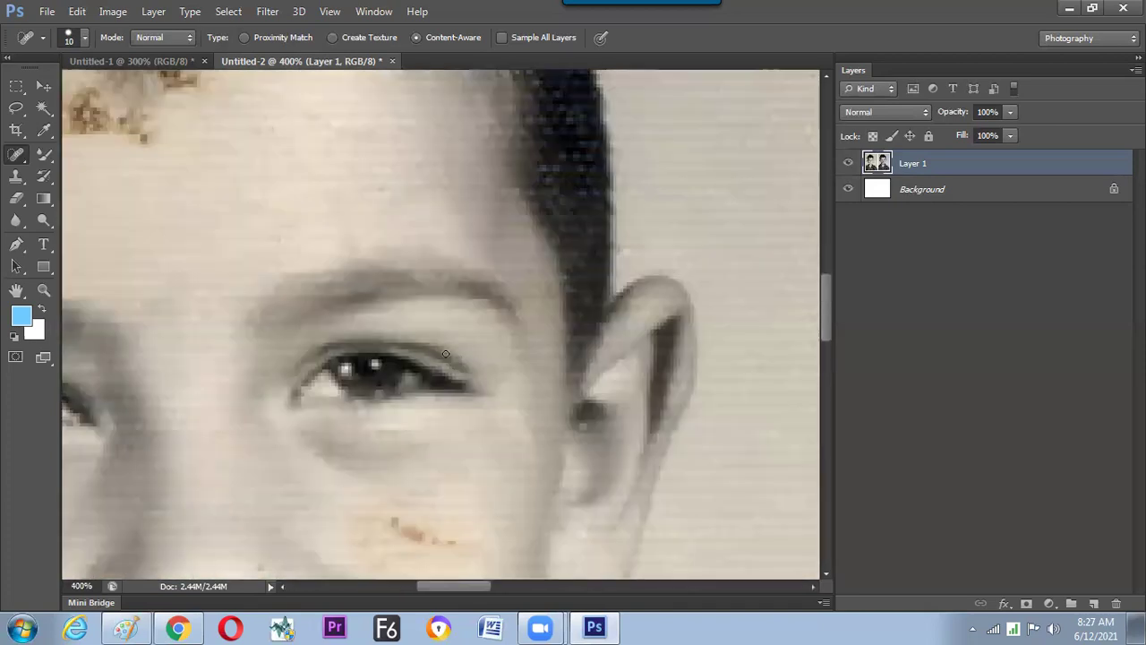
- Add a new layer above Layer 1 and fill it with the custom pattern made from the original portraits
{"action": "key", "text": "ctrl+0"}
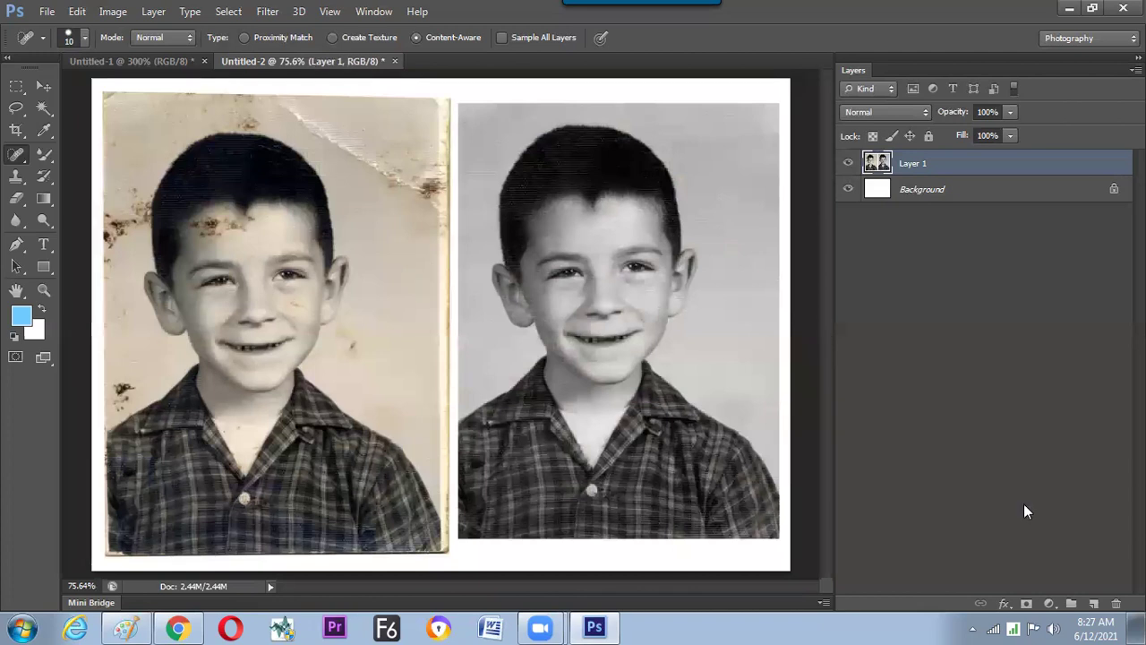
{"action": "left_click", "coordinate": [1092, 603]}
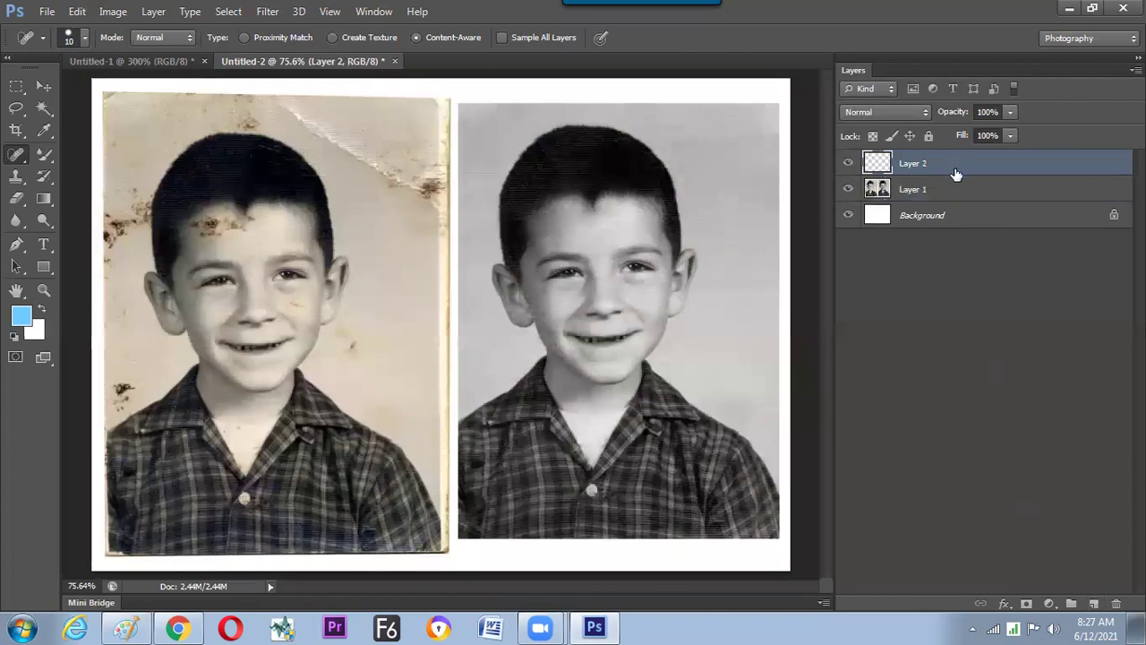
{"action": "key", "text": "shift+F5"}
{"action": "left_click", "coordinate": [645, 197]}
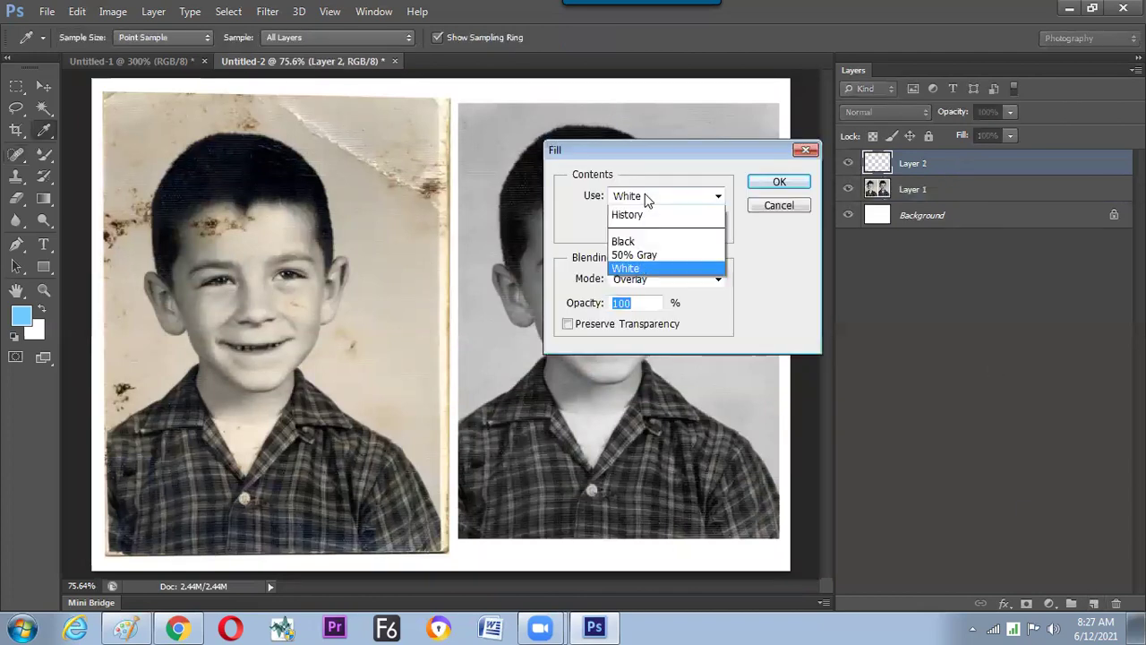
{"action": "left_click", "coordinate": [631, 260]}
{"action": "left_click", "coordinate": [718, 225]}
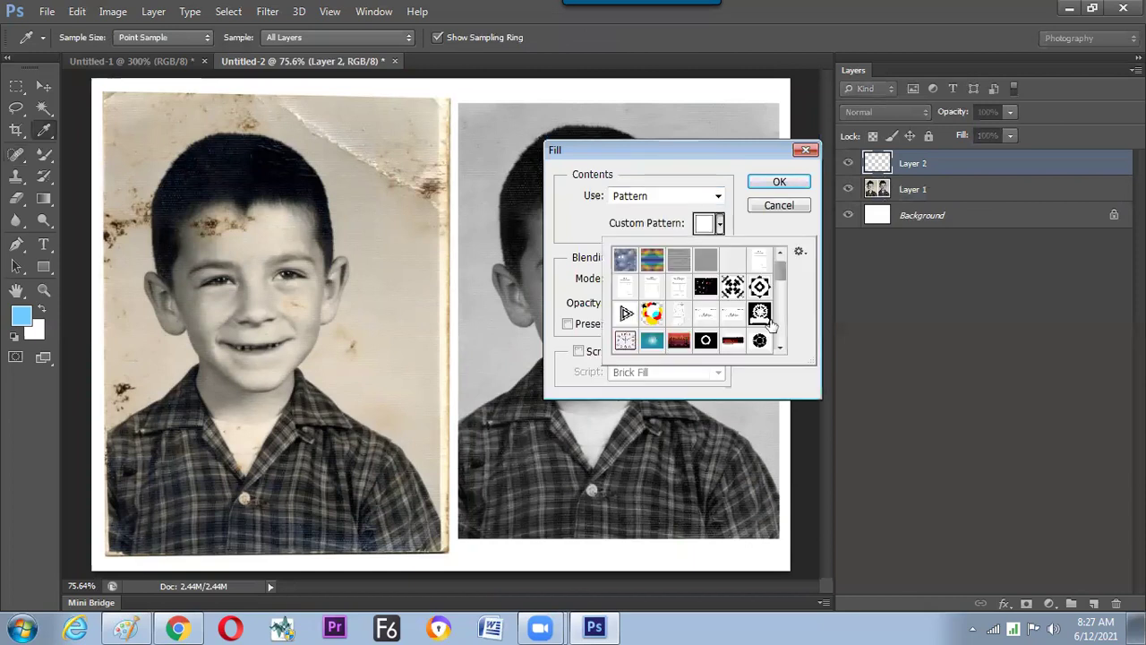
{"action": "scroll", "coordinate": [779, 285], "scroll_direction": "down", "scroll_amount": 1}
{"action": "scroll", "coordinate": [708, 342], "scroll_direction": "down", "scroll_amount": 2}
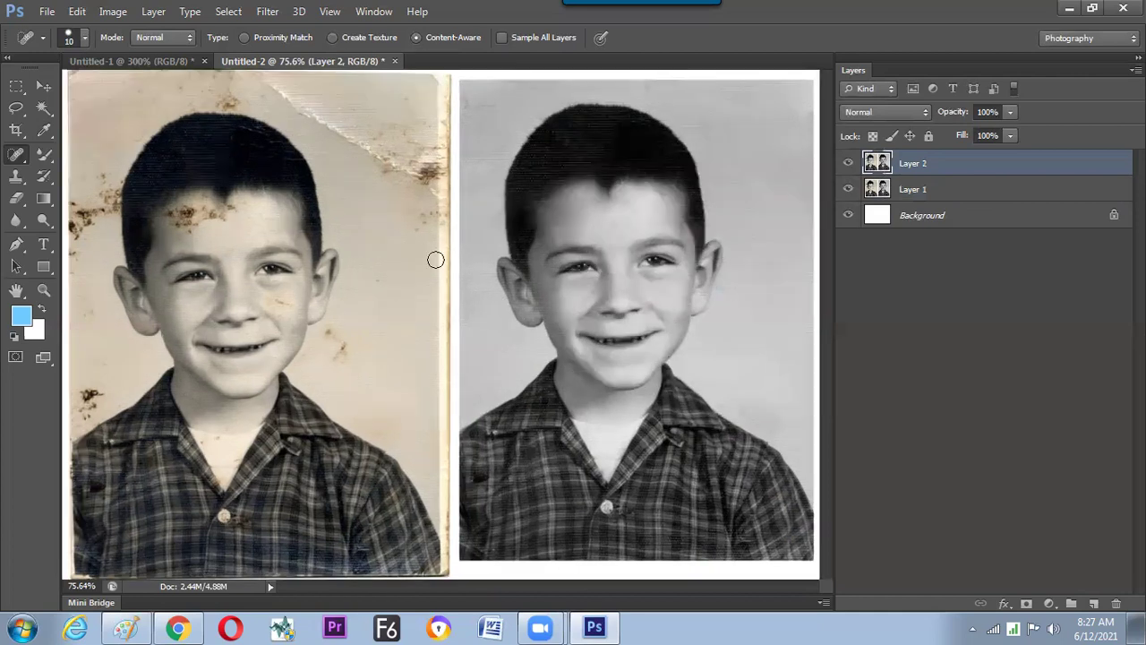
- Toggle Layer 2's visibility to compare the original with the healed portrait, leave it hidden and select Layer 1
{"action": "key", "text": "ctrl+plus"}
{"action": "key", "text": "ctrl+plus"}
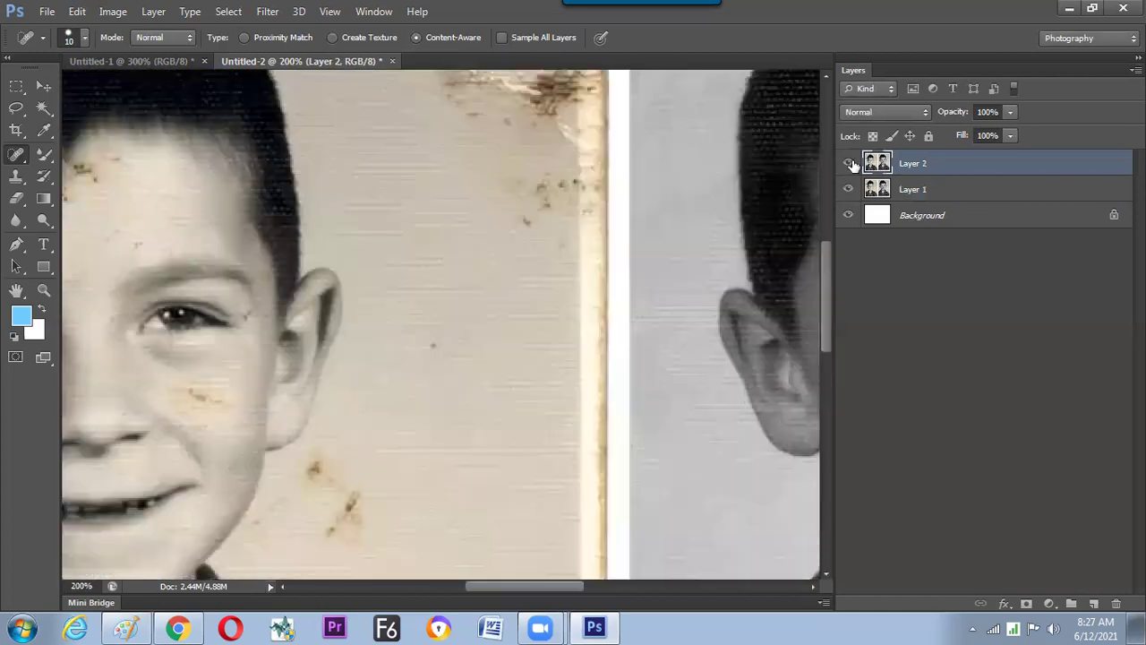
{"action": "left_click", "coordinate": [848, 164]}
{"action": "left_click", "coordinate": [849, 165]}
{"action": "left_click", "coordinate": [848, 165]}
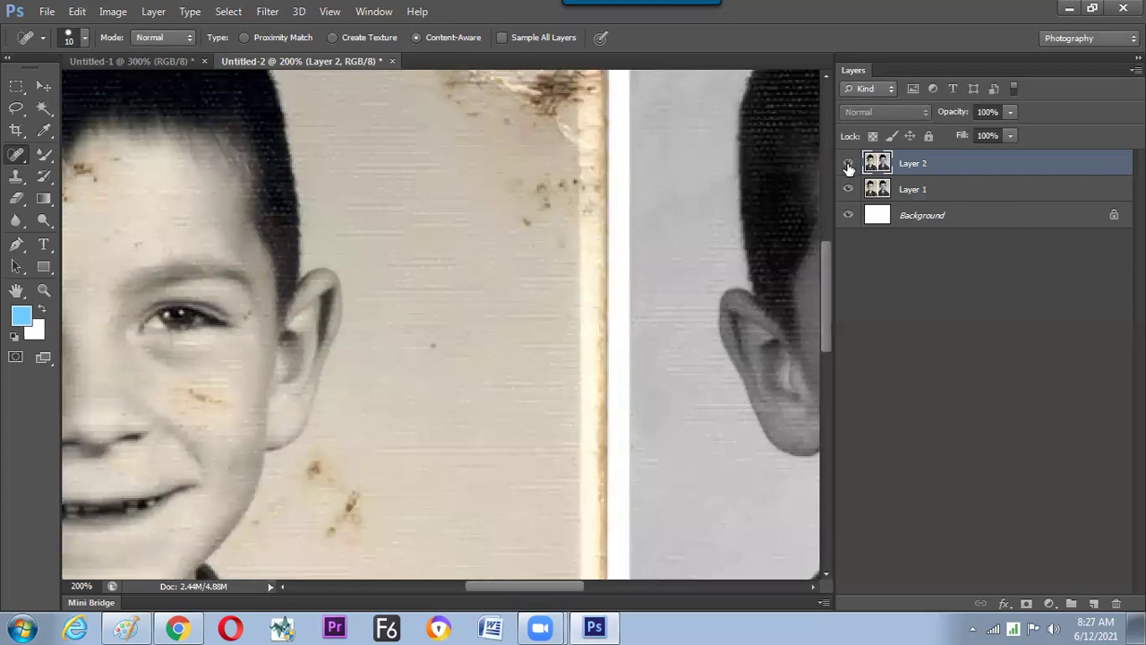
{"action": "left_click", "coordinate": [848, 165]}
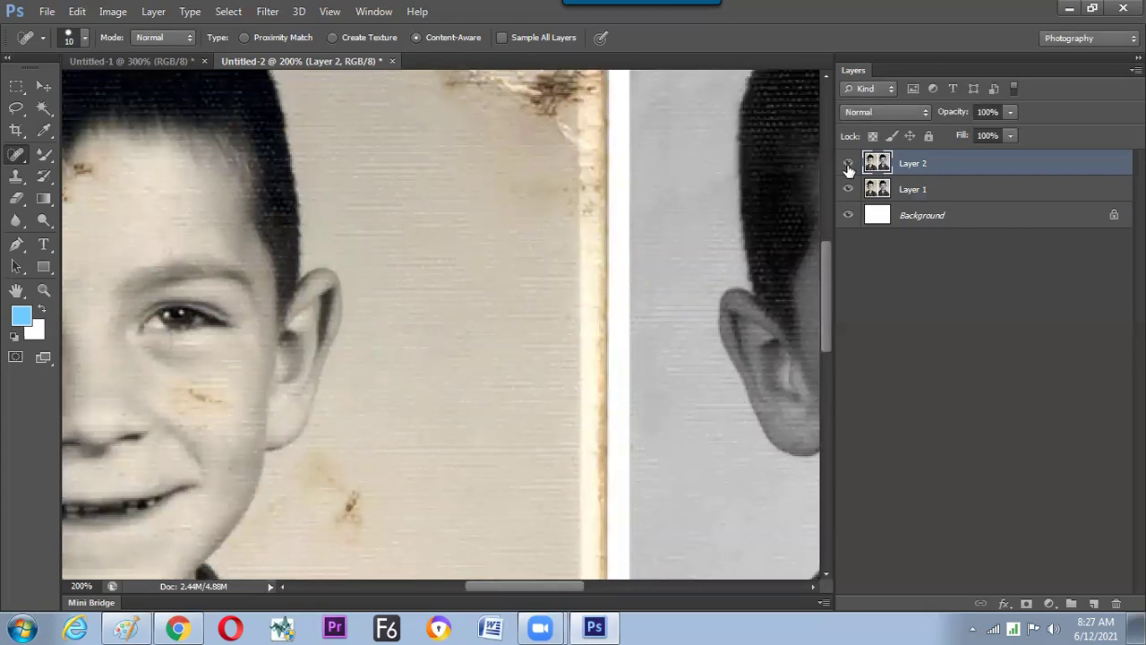
{"action": "left_click", "coordinate": [848, 166]}
{"action": "left_click", "coordinate": [849, 167]}
{"action": "left_click", "coordinate": [849, 166]}
{"action": "left_click", "coordinate": [867, 195]}
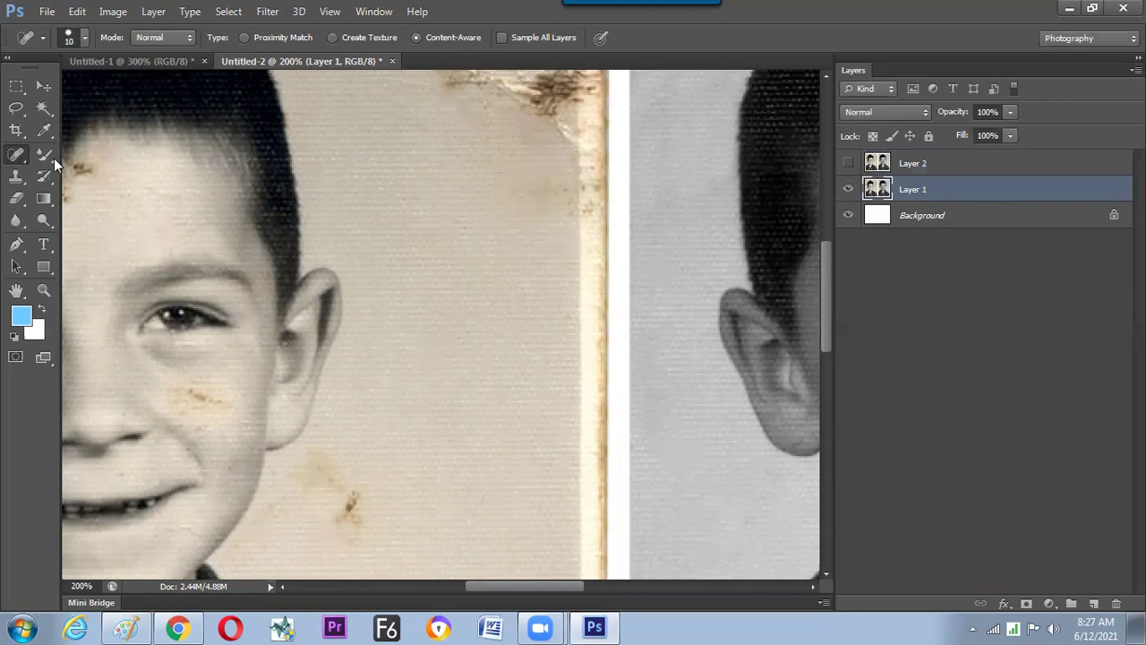
- Switch to the Healing Brush Tool and zoom in to 300% on the background stain beside the jaw
{"action": "right_click", "coordinate": [16, 154]}
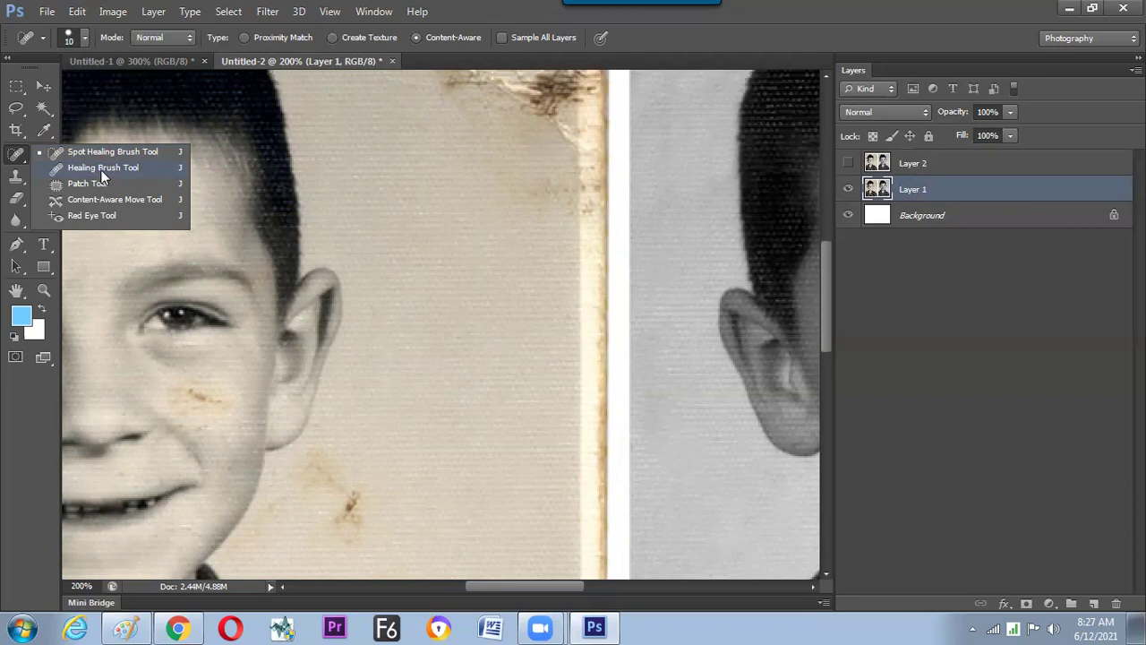
{"action": "left_click", "coordinate": [101, 169]}
{"action": "key", "text": "ctrl+plus"}
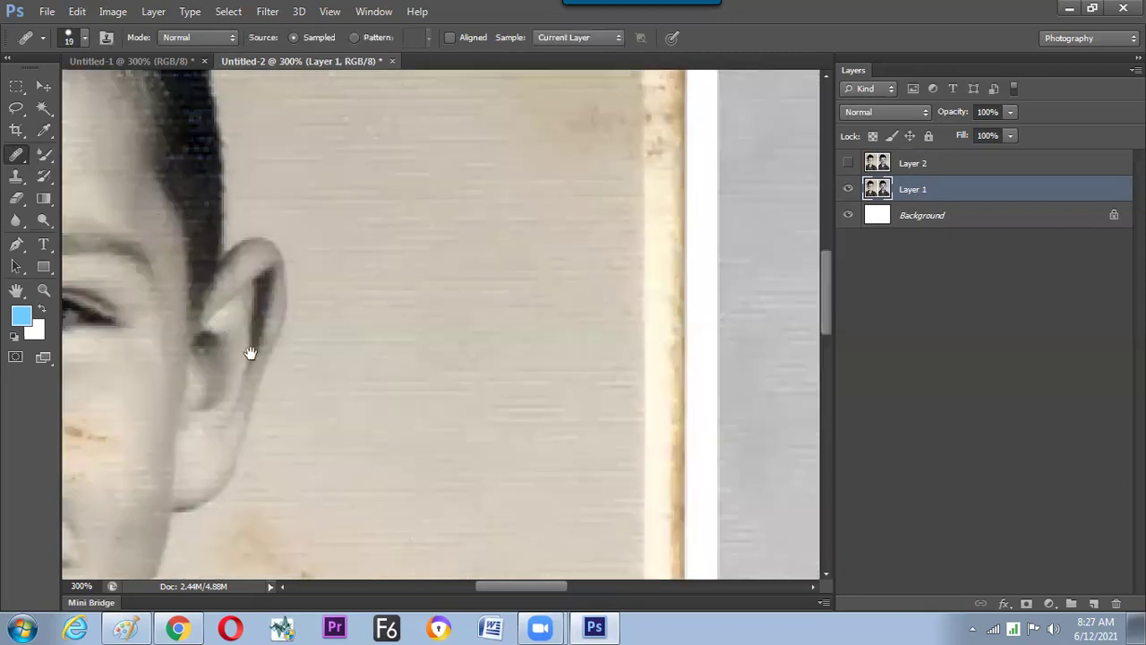
{"action": "scroll", "coordinate": [287, 248], "scroll_direction": "down", "scroll_amount": 5}
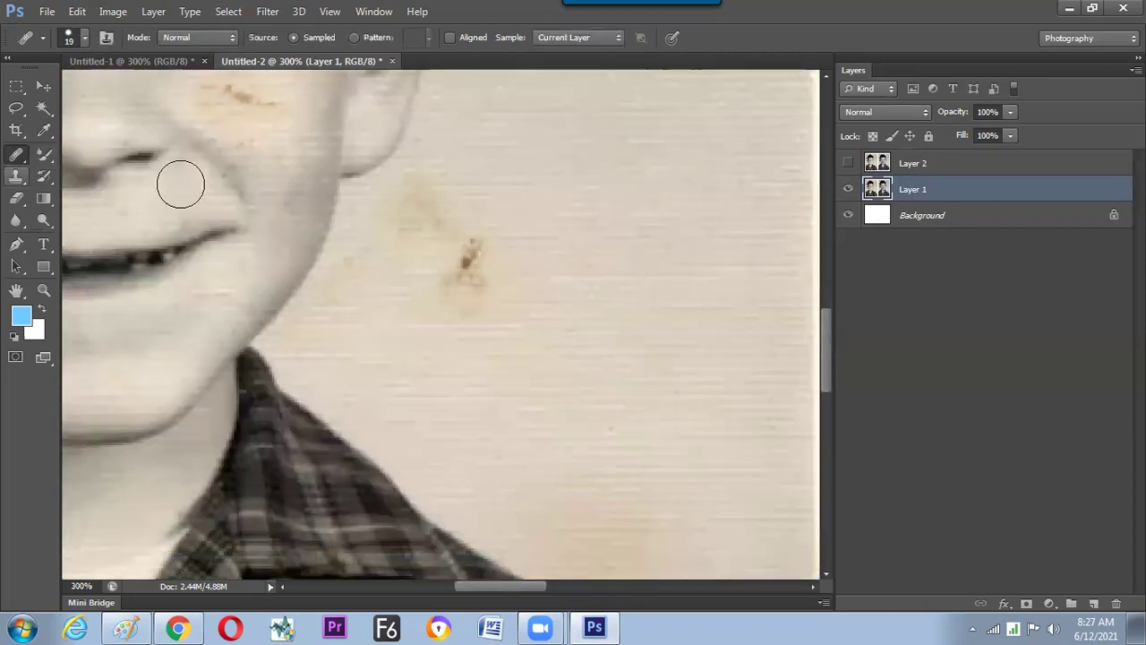
{"action": "scroll", "coordinate": [214, 248], "scroll_direction": "right", "scroll_amount": 2}
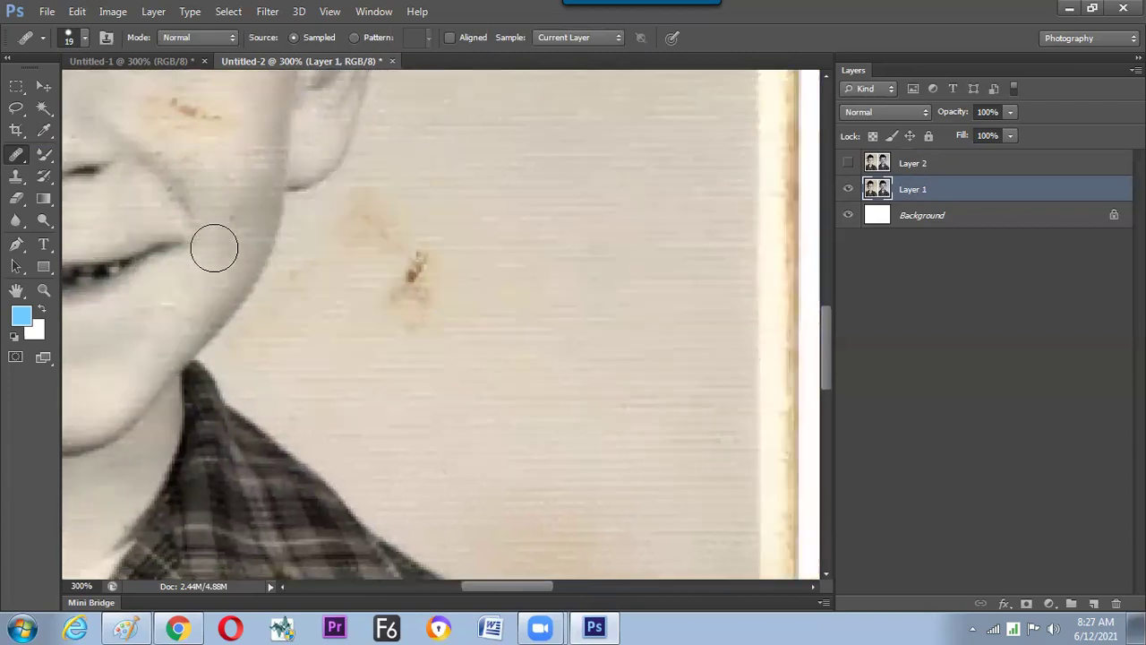
{"action": "right_click", "coordinate": [16, 154]}
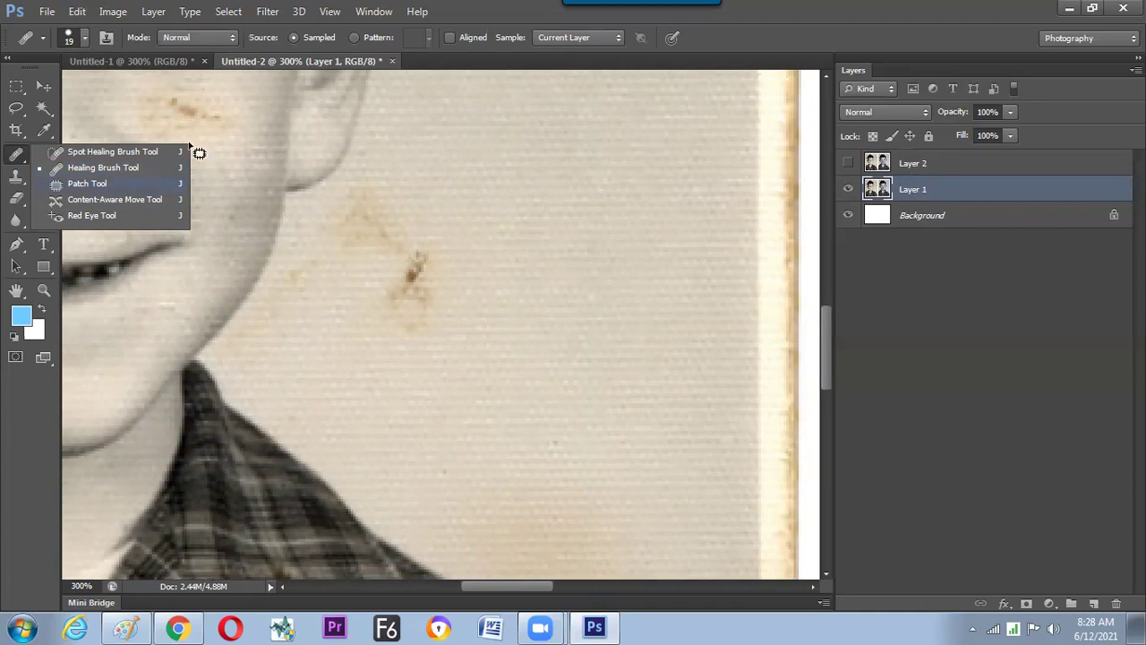
{"action": "left_click", "coordinate": [121, 182]}
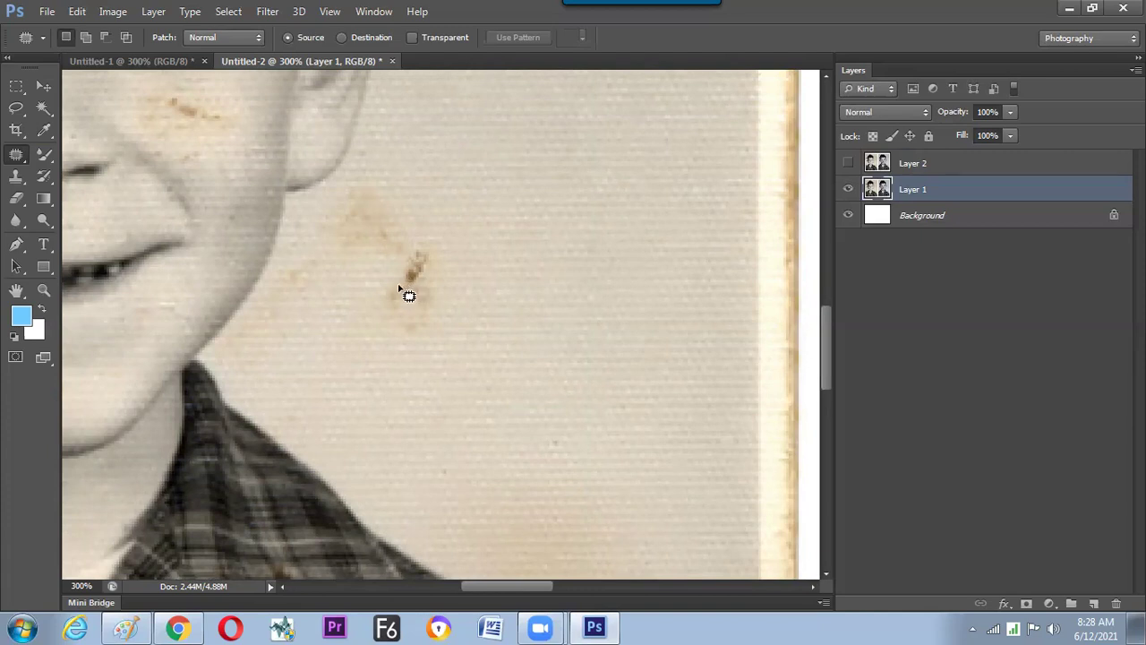
{"action": "right_click", "coordinate": [16, 154]}
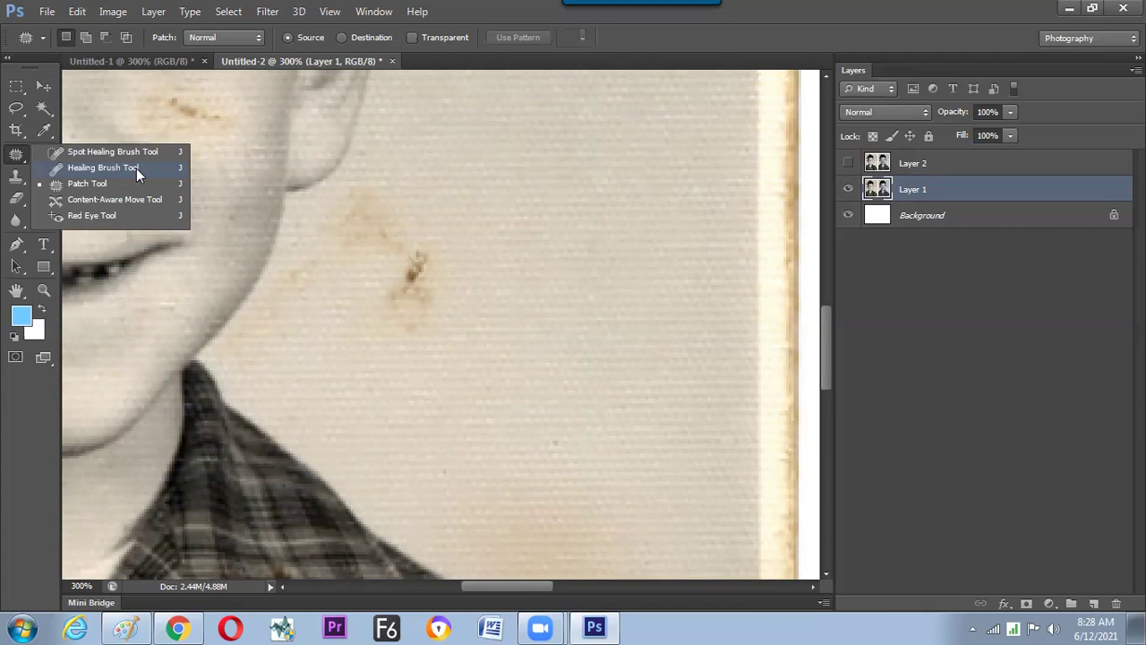
{"action": "left_click_drag", "start_coordinate": [136, 169], "coordinate": [137, 168]}
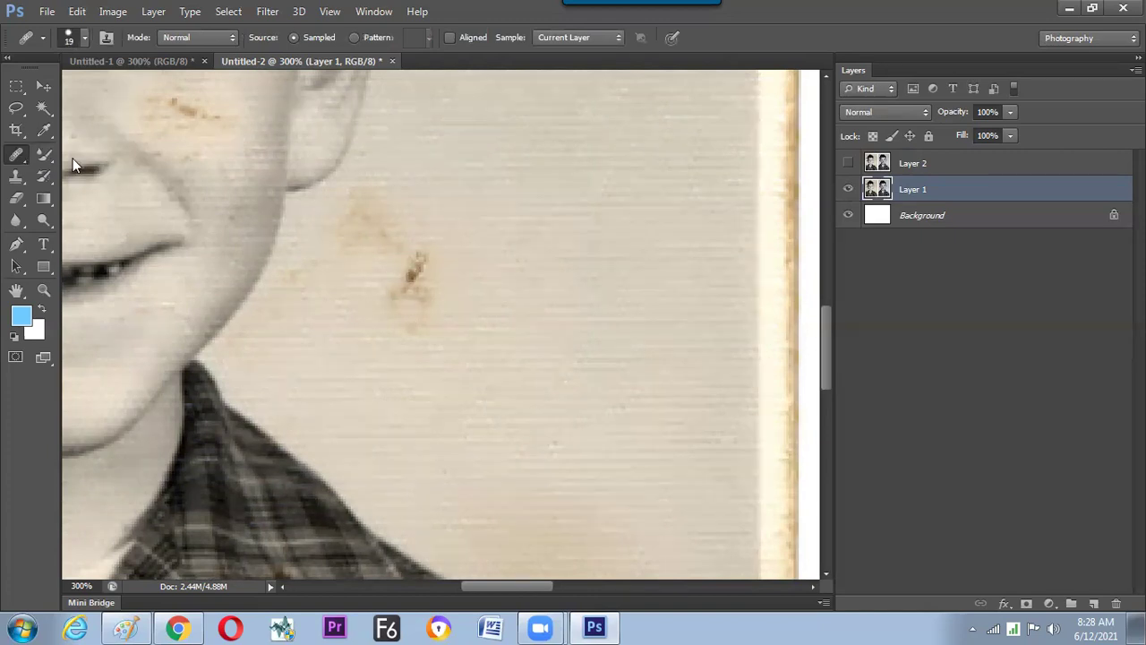
- Try Healing Brush strokes from a sampled background area on the jaw edge below the earlobe and on the photo's yellowed border
{"action": "right_click", "coordinate": [16, 155]}
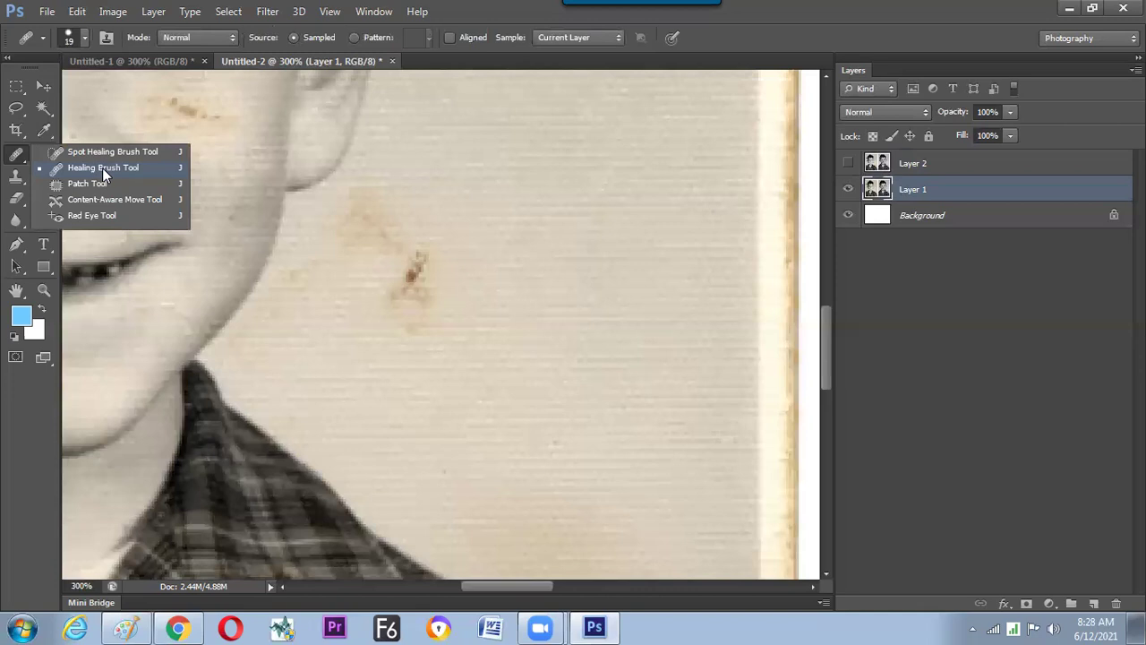
{"action": "left_click", "coordinate": [102, 168]}
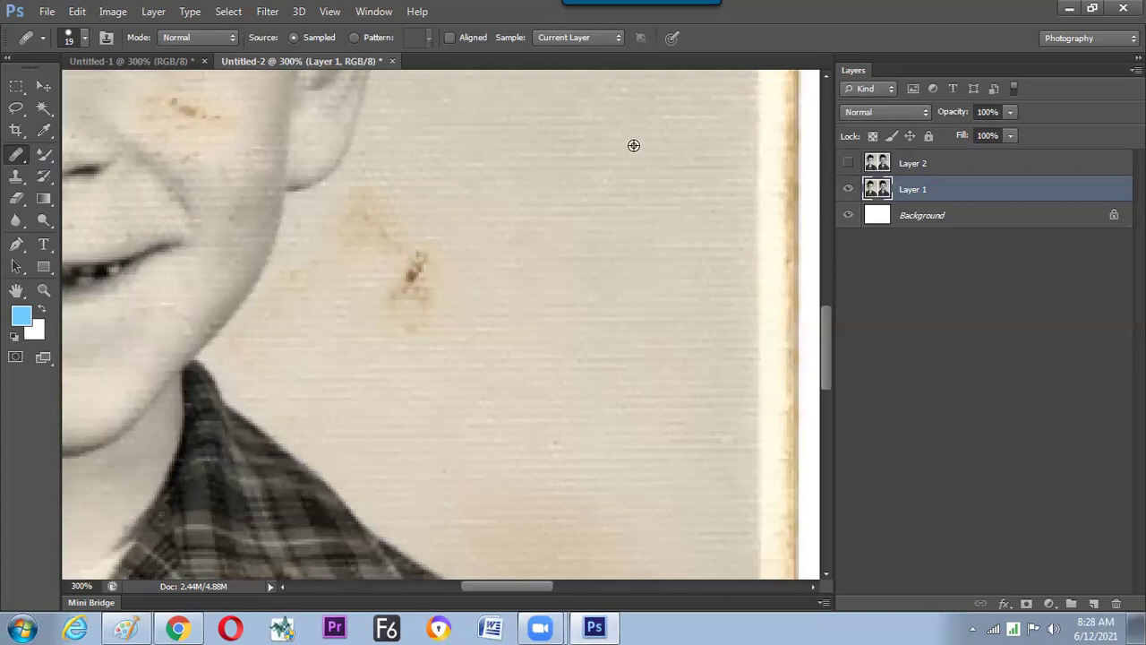
{"action": "mouse_move", "coordinate": [176, 193]}
{"action": "left_mouse_down"}
{"action": "mouse_move", "coordinate": [155, 257]}
{"action": "mouse_move", "coordinate": [128, 258]}
{"action": "left_mouse_up"}
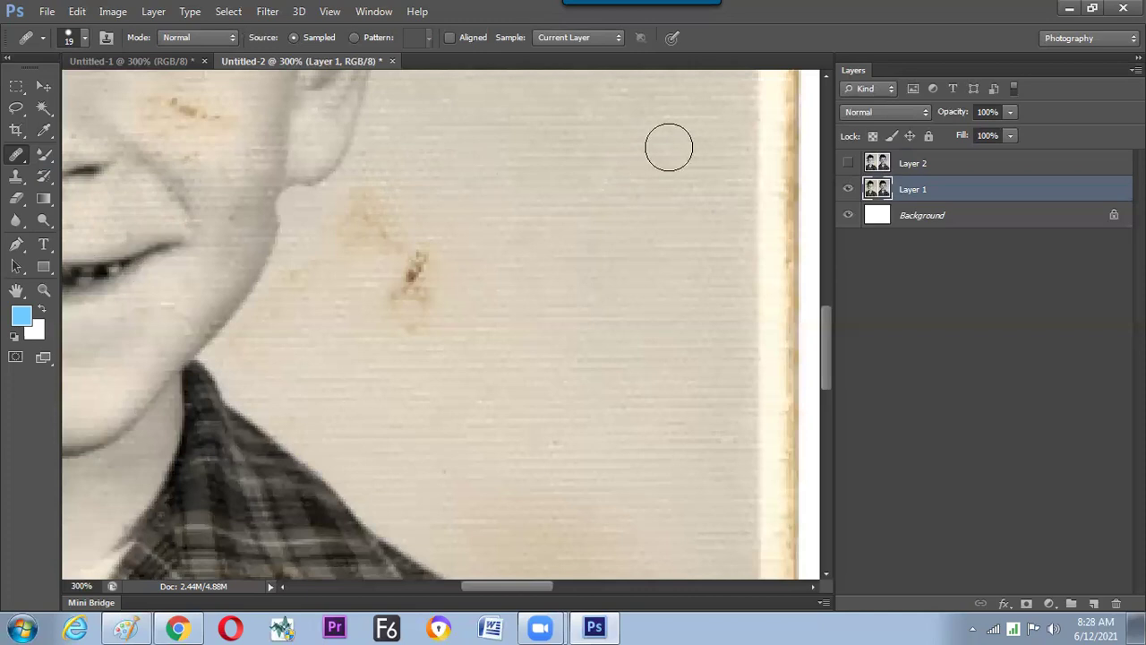
{"action": "left_click", "coordinate": [789, 181]}
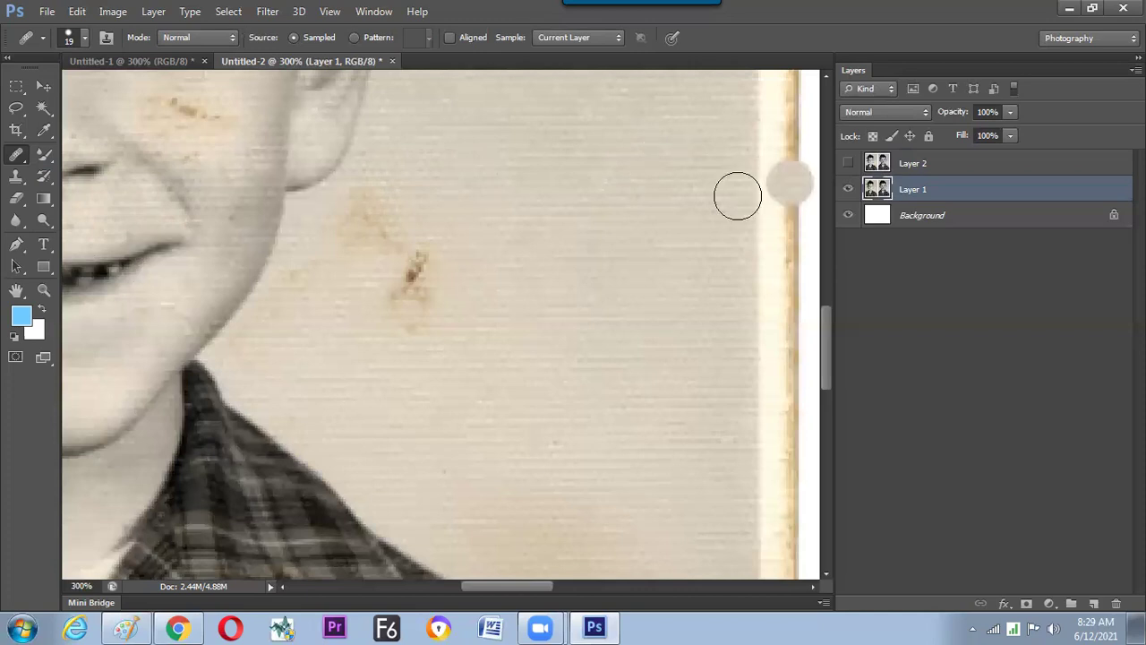
- Heal the brown background stain beside the jaw with the Healing Brush, sampling clean background to the right of the stain
{"action": "left_click", "coordinate": [413, 274]}
{"action": "mouse_move", "coordinate": [404, 294]}
{"action": "left_mouse_down"}
{"action": "mouse_move", "coordinate": [418, 309]}
{"action": "mouse_move", "coordinate": [418, 263]}
{"action": "mouse_move", "coordinate": [399, 296]}
{"action": "mouse_move", "coordinate": [402, 319]}
{"action": "mouse_move", "coordinate": [422, 314]}
{"action": "mouse_move", "coordinate": [394, 325]}
{"action": "mouse_move", "coordinate": [406, 334]}
{"action": "mouse_move", "coordinate": [430, 317]}
{"action": "mouse_move", "coordinate": [430, 266]}
{"action": "mouse_move", "coordinate": [391, 319]}
{"action": "mouse_move", "coordinate": [440, 310]}
{"action": "left_mouse_up"}
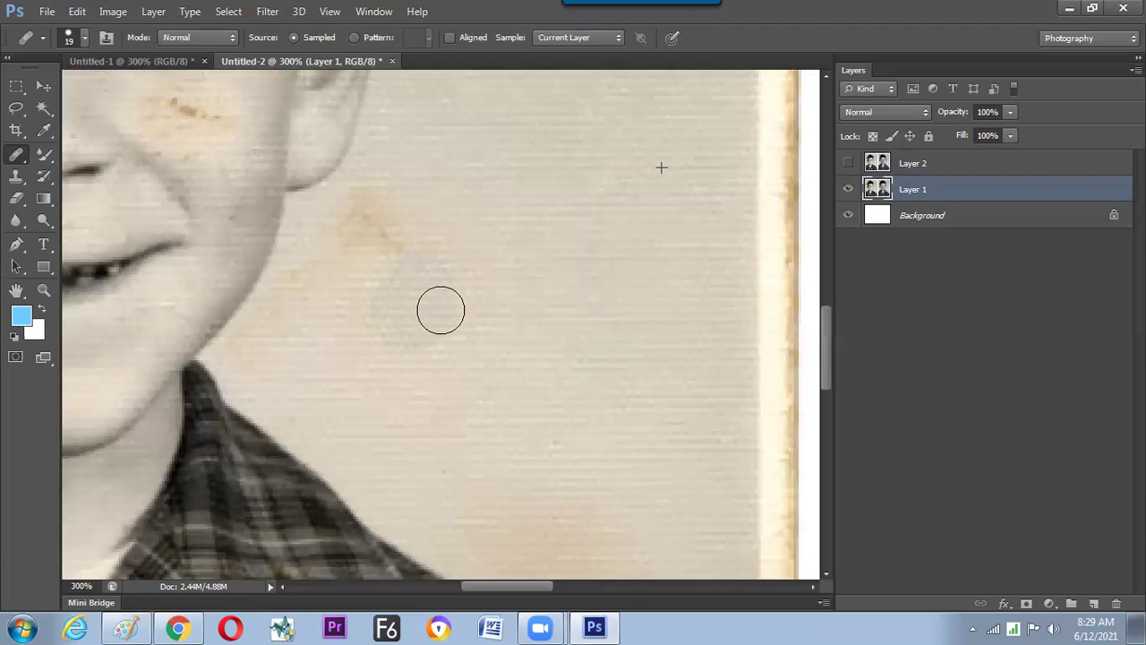
{"action": "left_click", "coordinate": [674, 199], "text": "alt"}
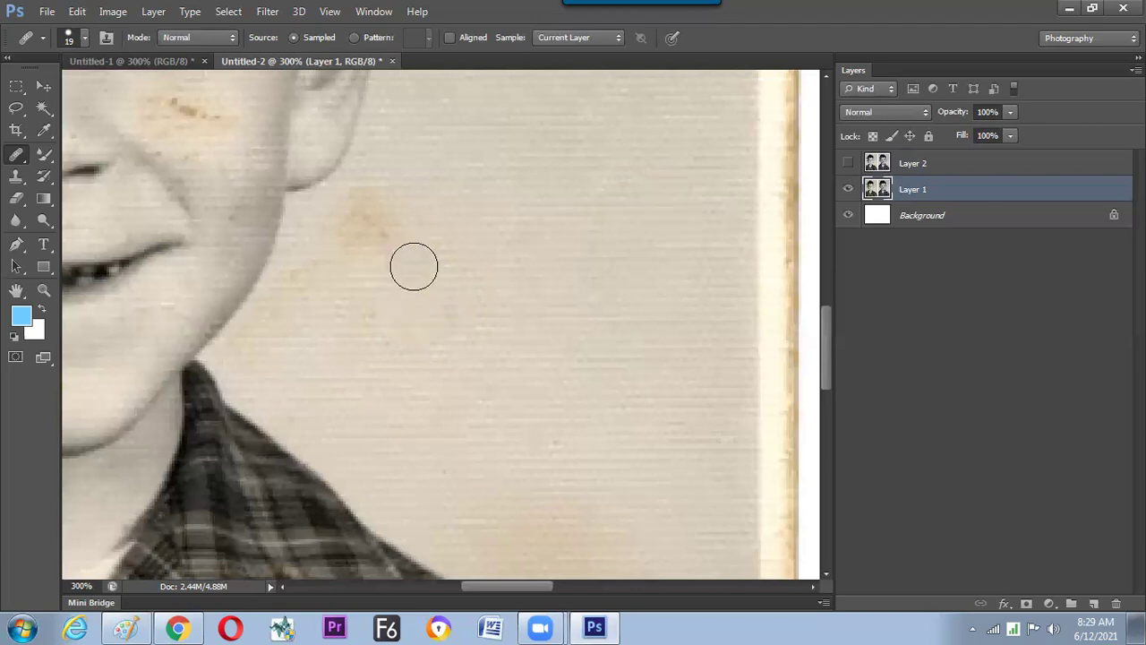
{"action": "mouse_move", "coordinate": [417, 263]}
{"action": "left_mouse_down"}
{"action": "mouse_move", "coordinate": [438, 254]}
{"action": "mouse_move", "coordinate": [401, 275]}
{"action": "left_mouse_up"}
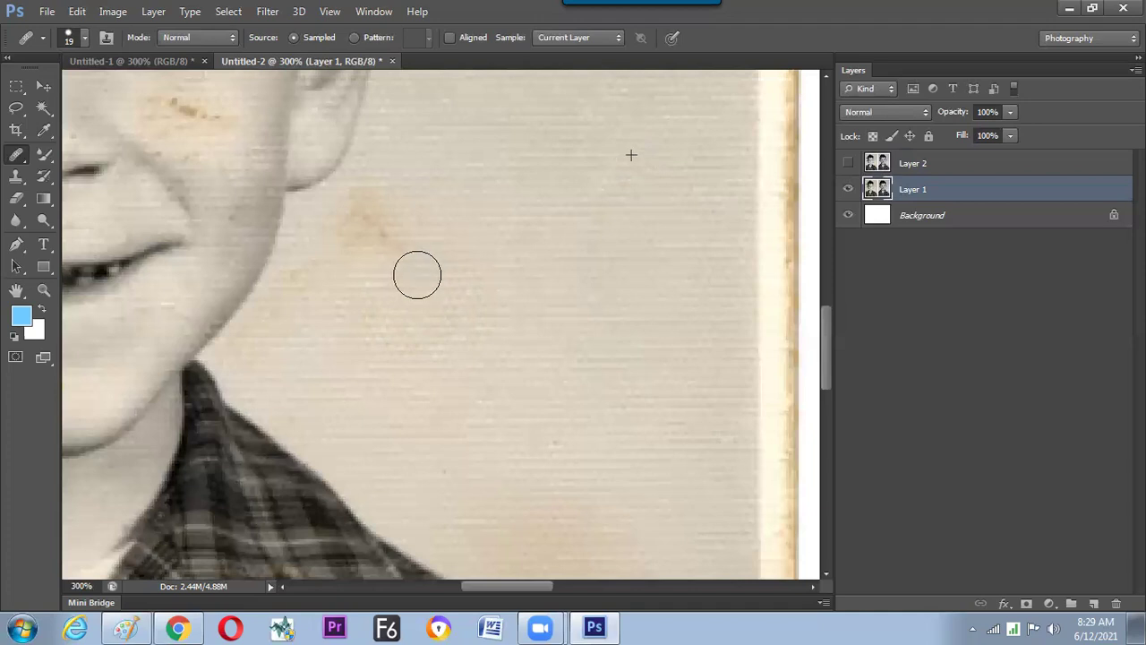
{"action": "mouse_move", "coordinate": [417, 275]}
{"action": "left_mouse_down"}
{"action": "mouse_move", "coordinate": [374, 206]}
{"action": "mouse_move", "coordinate": [362, 209]}
{"action": "mouse_move", "coordinate": [342, 246]}
{"action": "mouse_move", "coordinate": [396, 205]}
{"action": "mouse_move", "coordinate": [406, 241]}
{"action": "mouse_move", "coordinate": [374, 263]}
{"action": "mouse_move", "coordinate": [431, 256]}
{"action": "mouse_move", "coordinate": [430, 277]}
{"action": "mouse_move", "coordinate": [372, 265]}
{"action": "mouse_move", "coordinate": [418, 275]}
{"action": "left_mouse_up"}
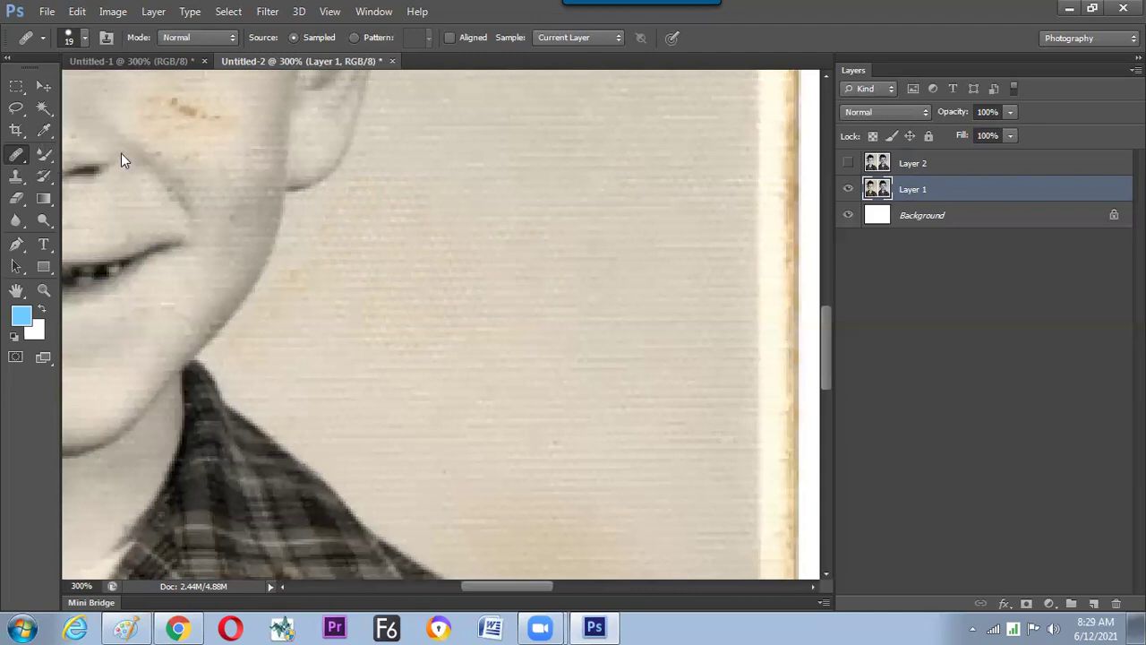
- Toggle Layer 2's visibility to compare the original stain with the healed background, leaving Layer 2 hidden
{"action": "right_click", "coordinate": [17, 154]}
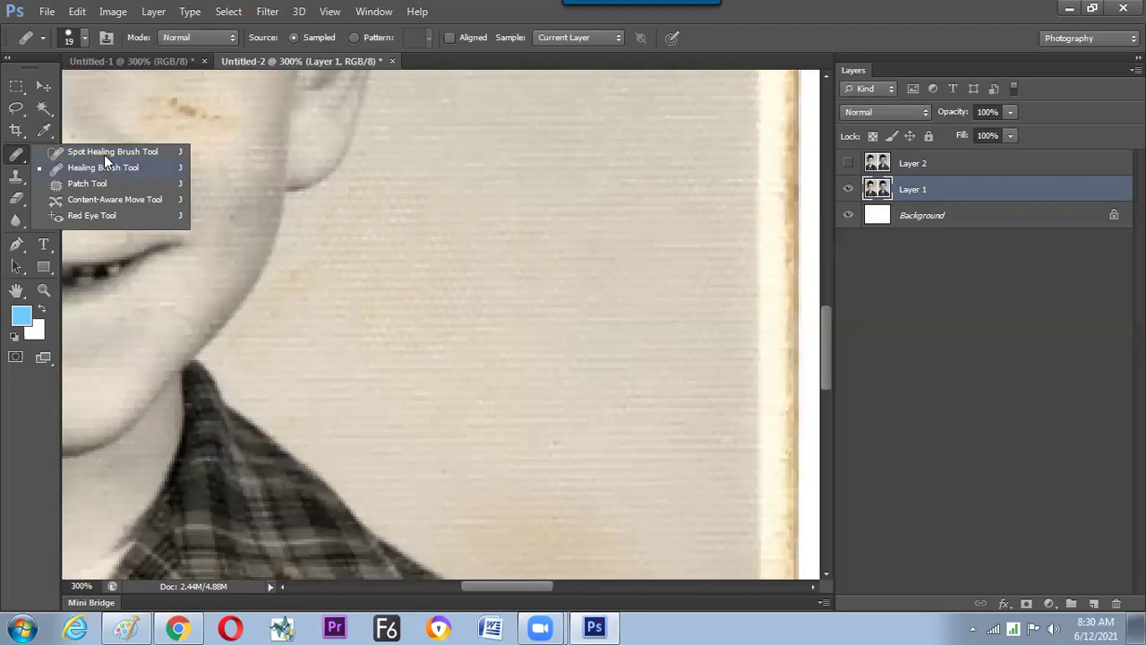
{"action": "left_click", "coordinate": [108, 163]}
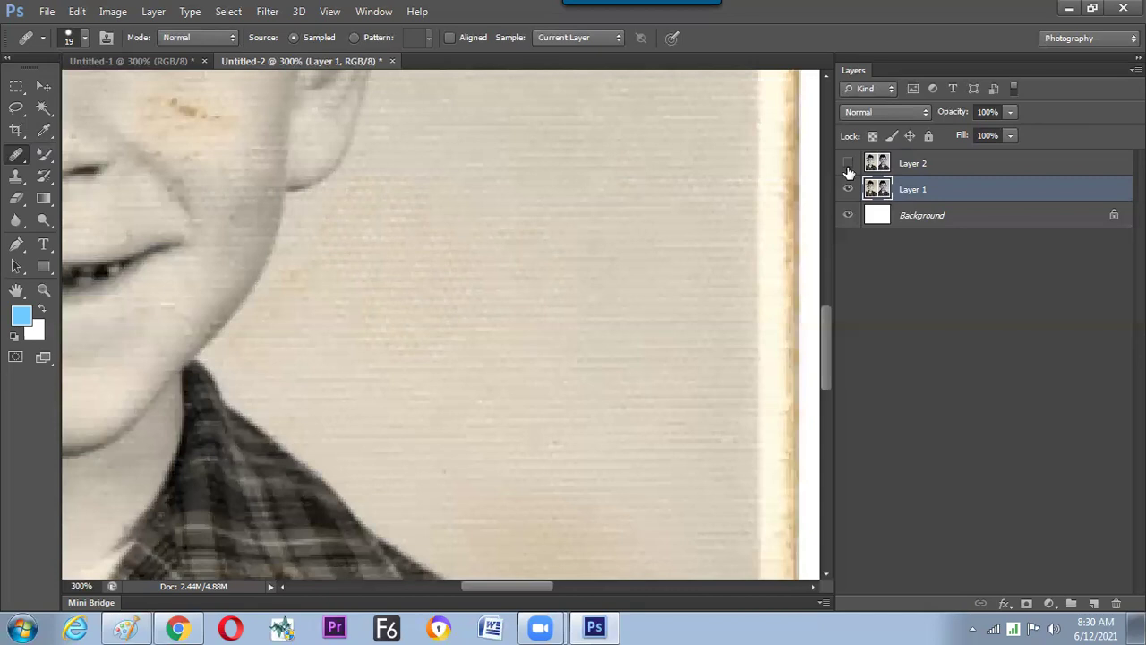
{"action": "left_click", "coordinate": [848, 166]}
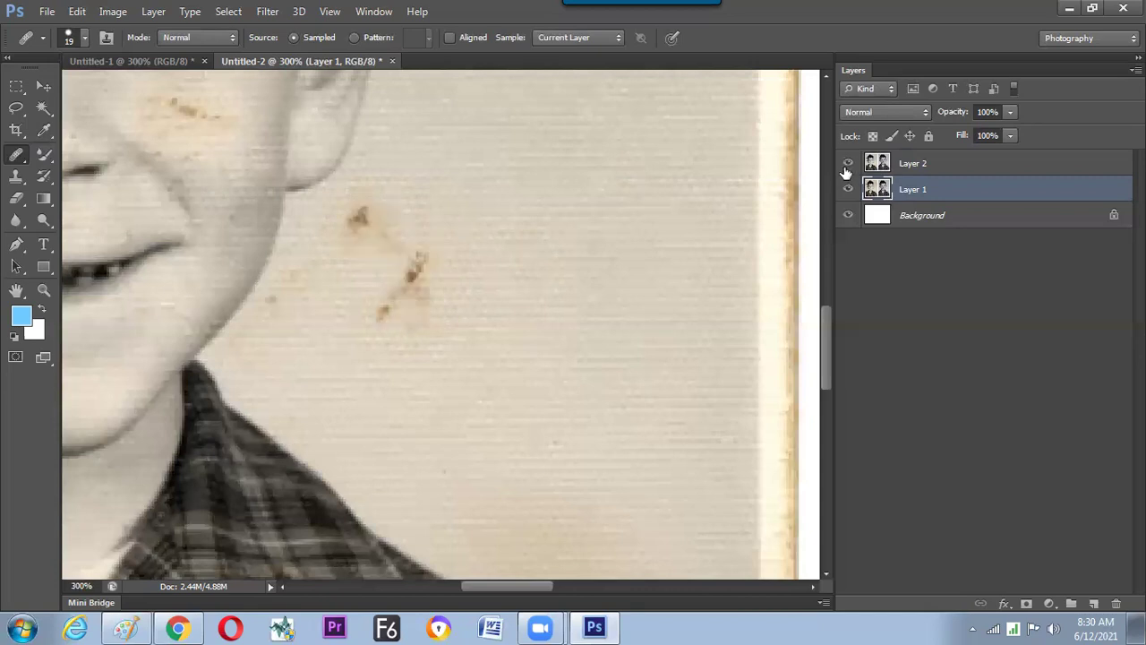
{"action": "left_click", "coordinate": [846, 167]}
{"action": "left_click", "coordinate": [847, 166]}
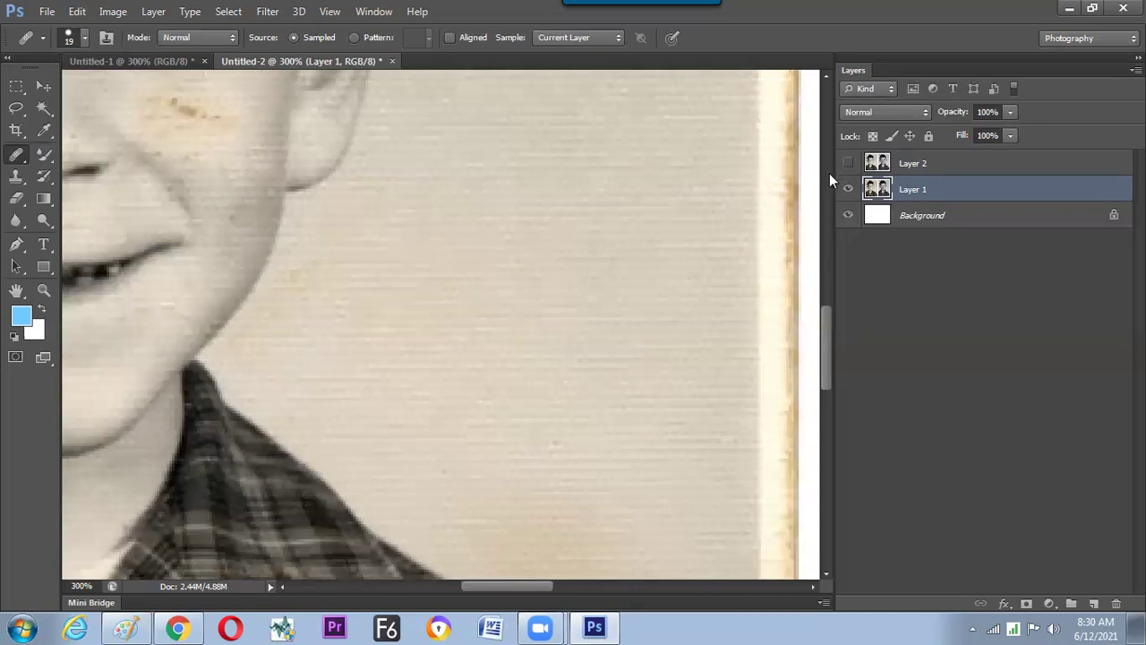
{"action": "left_click", "coordinate": [785, 185]}
{"action": "right_click", "coordinate": [21, 157]}
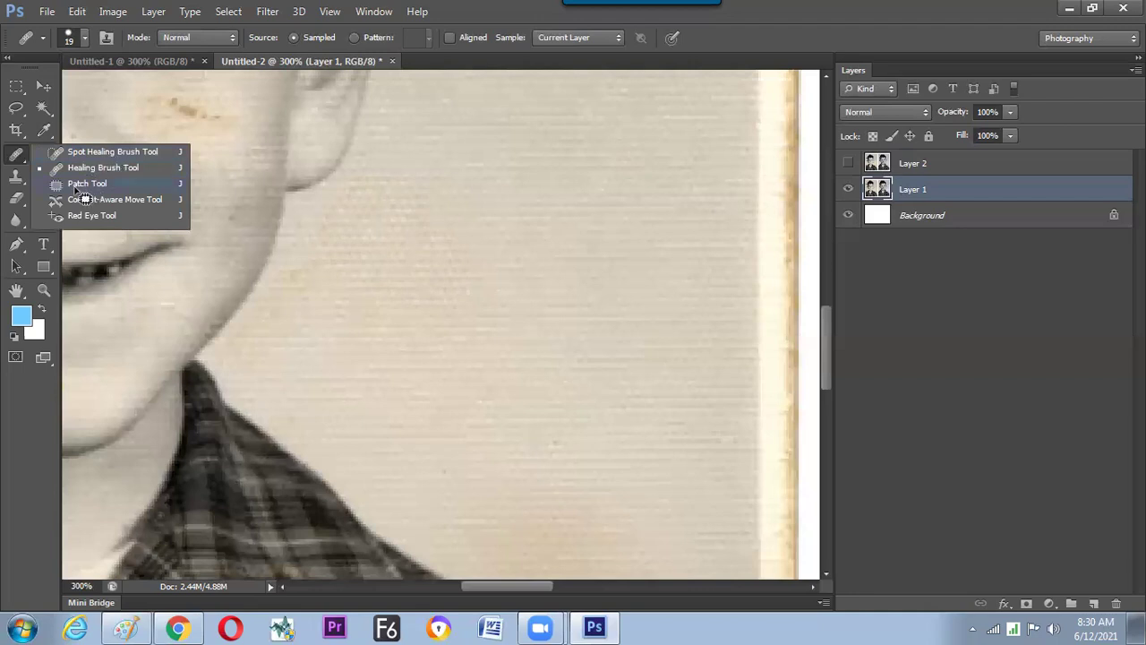
{"action": "left_click", "coordinate": [82, 184]}
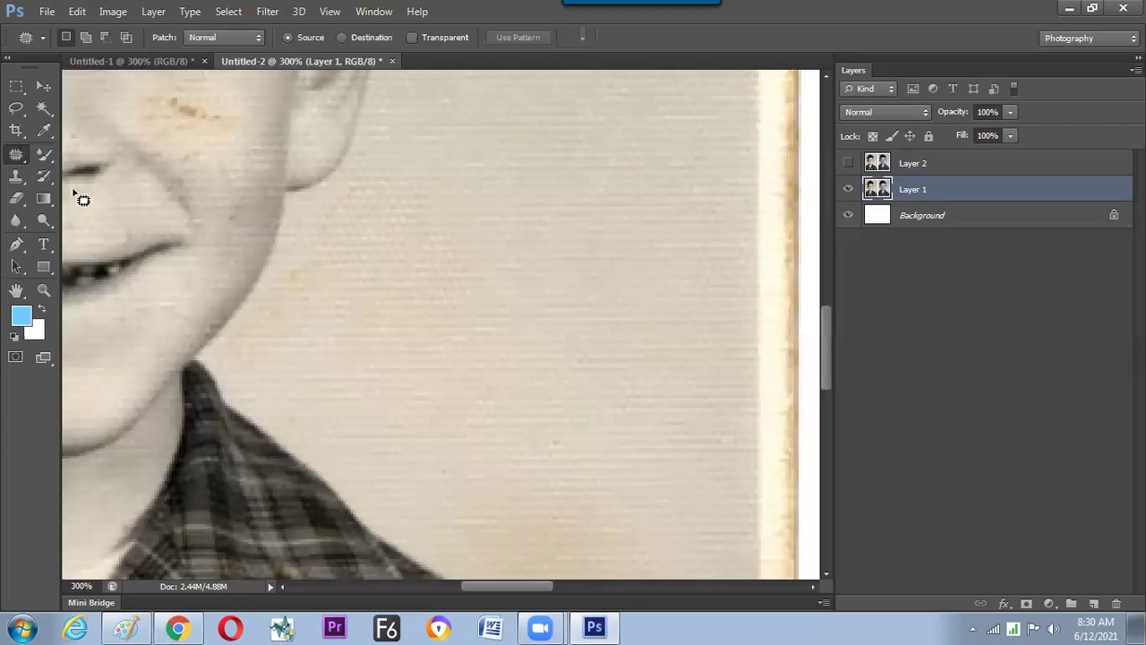
{"action": "right_click", "coordinate": [18, 154]}
{"action": "left_click", "coordinate": [128, 169]}
{"action": "key", "text": "Return"}
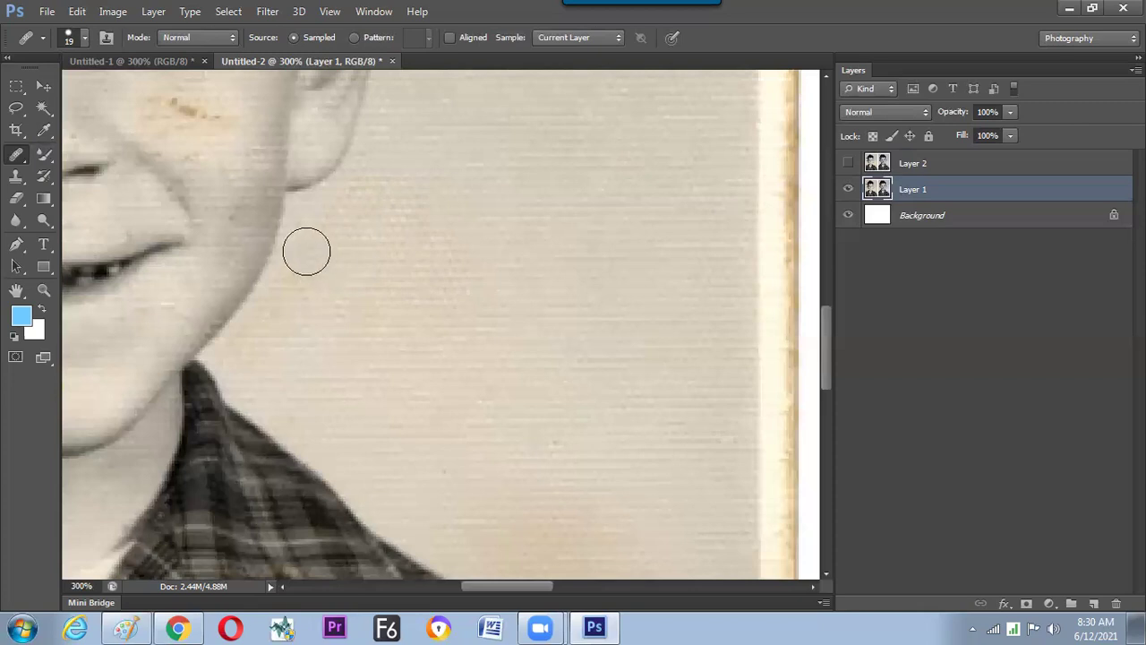
- Patch the large brown stain on the left side of the forehead with clean forehead skin using the Patch Tool in Source mode, and deselect
{"action": "mouse_move", "coordinate": [310, 218]}
{"action": "left_mouse_down"}
{"action": "mouse_move", "coordinate": [374, 322]}
{"action": "mouse_move", "coordinate": [353, 326]}
{"action": "left_mouse_up"}
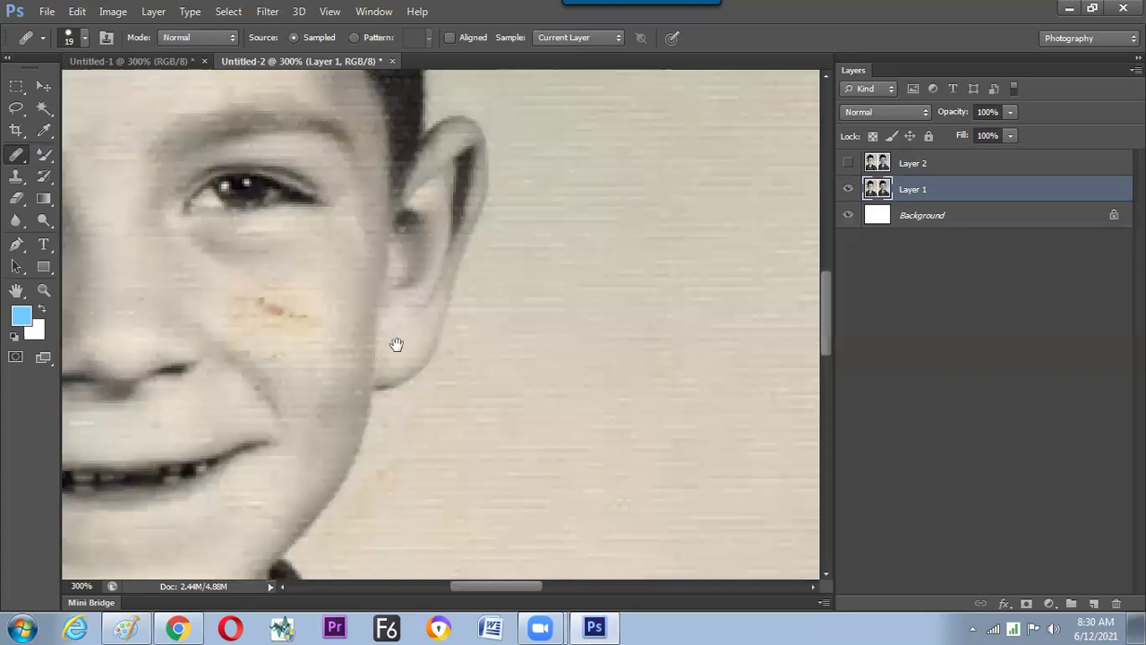
{"action": "scroll", "coordinate": [376, 291], "scroll_direction": "up", "scroll_amount": 3}
{"action": "left_click_drag", "start_coordinate": [226, 304], "coordinate": [344, 297]}
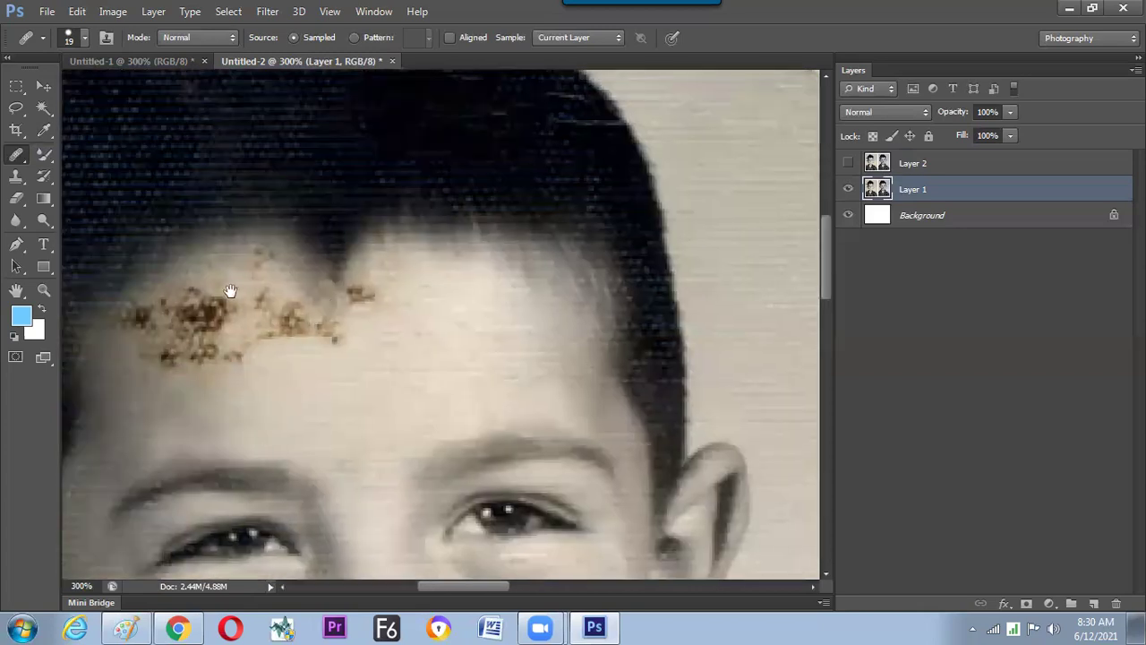
{"action": "right_click", "coordinate": [12, 159]}
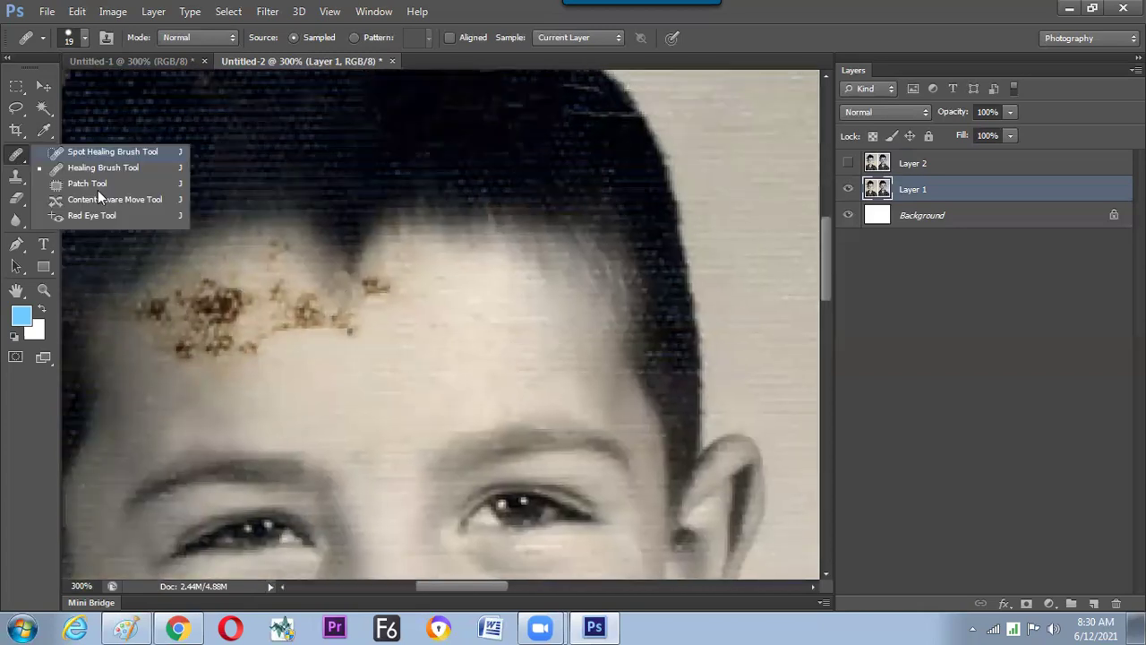
{"action": "key", "text": "Return"}
{"action": "mouse_move", "coordinate": [242, 267]}
{"action": "left_mouse_down"}
{"action": "mouse_move", "coordinate": [195, 271]}
{"action": "mouse_move", "coordinate": [149, 292]}
{"action": "mouse_move", "coordinate": [128, 321]}
{"action": "mouse_move", "coordinate": [165, 360]}
{"action": "mouse_move", "coordinate": [213, 372]}
{"action": "mouse_move", "coordinate": [253, 363]}
{"action": "mouse_move", "coordinate": [268, 333]}
{"action": "mouse_move", "coordinate": [267, 291]}
{"action": "left_mouse_up"}
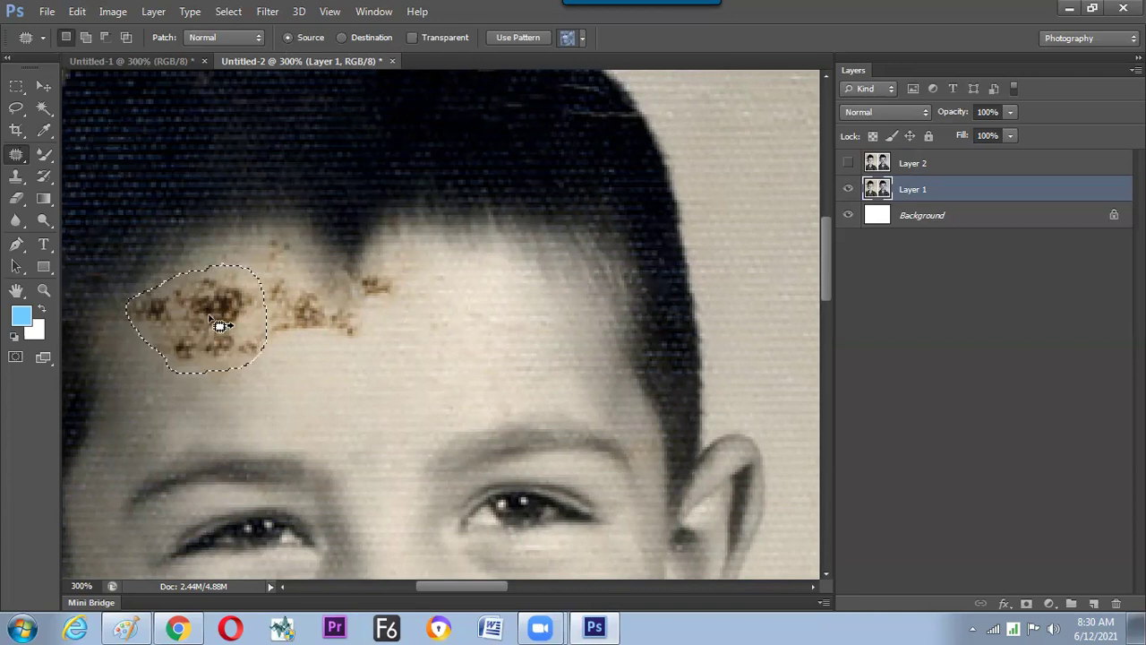
{"action": "left_click_drag", "start_coordinate": [231, 328], "coordinate": [367, 343]}
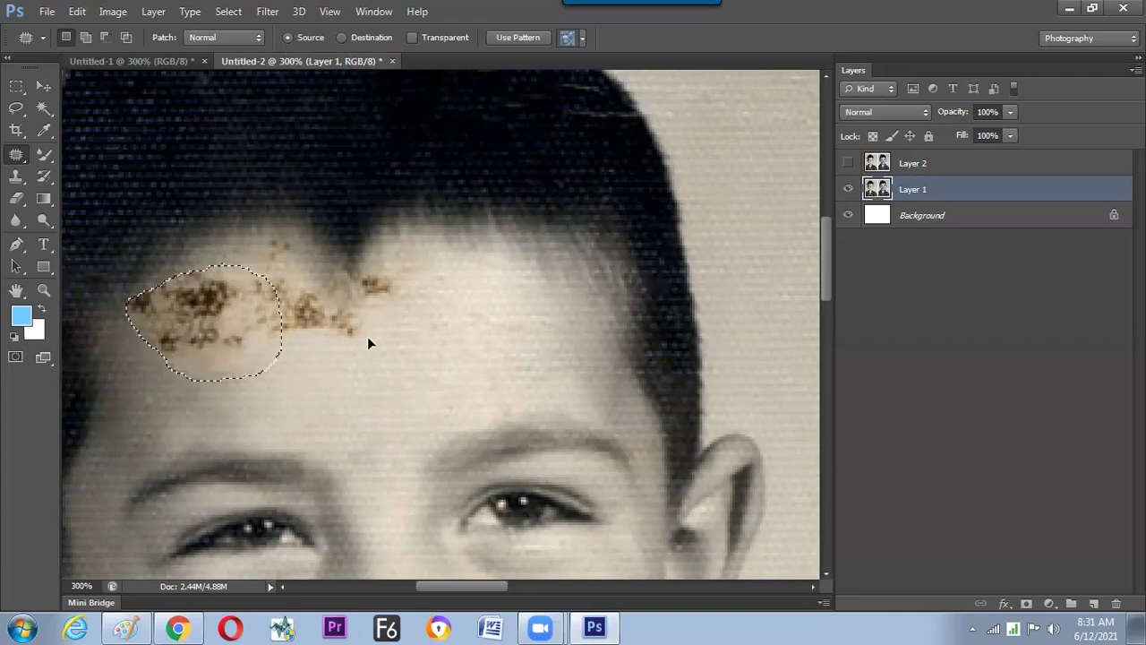
{"action": "left_click_drag", "start_coordinate": [494, 328], "coordinate": [497, 321]}
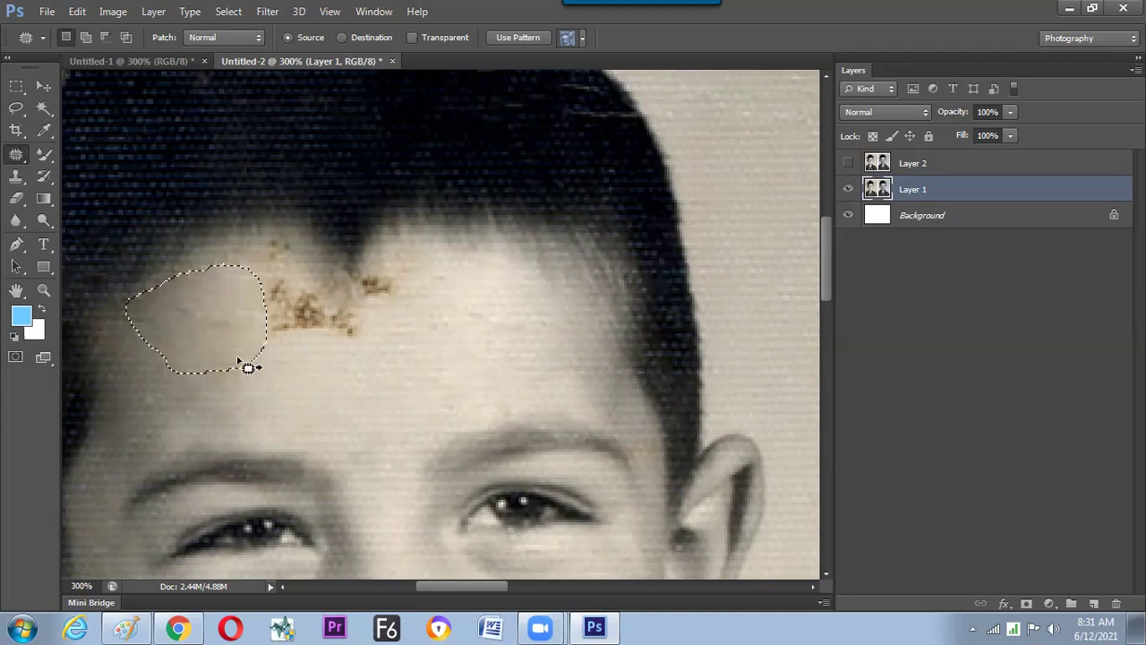
{"action": "key", "text": "ctrl+d"}
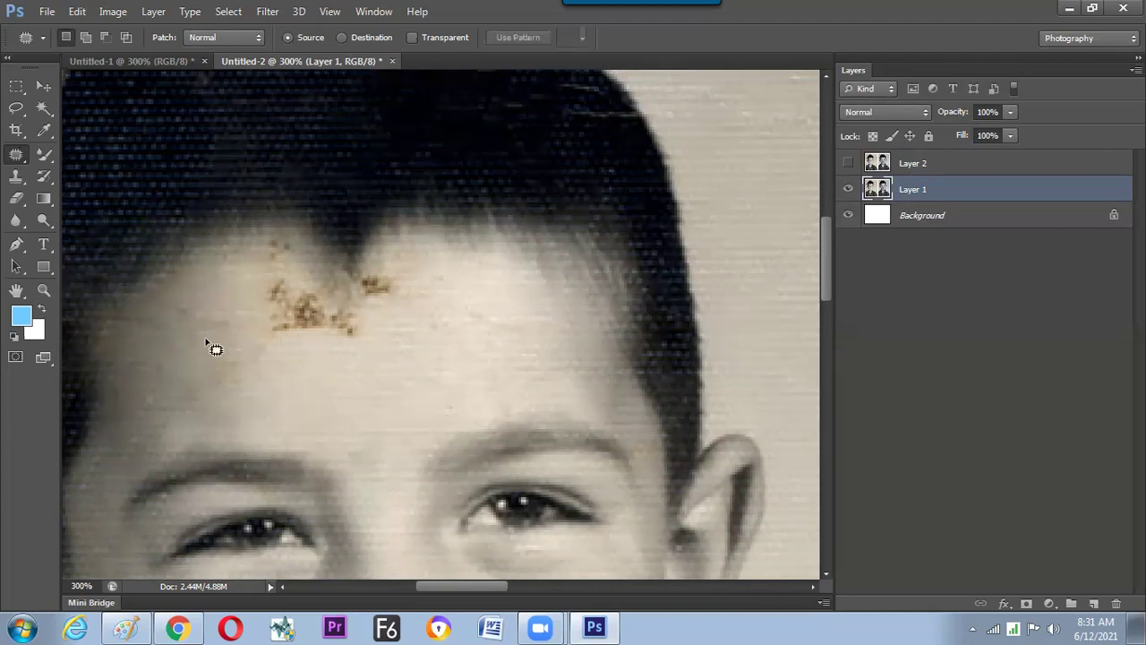
- Try a Healing Brush dab on the brown spots in the middle of the forehead
{"action": "left_click", "coordinate": [17, 198]}
{"action": "left_click", "coordinate": [16, 176]}
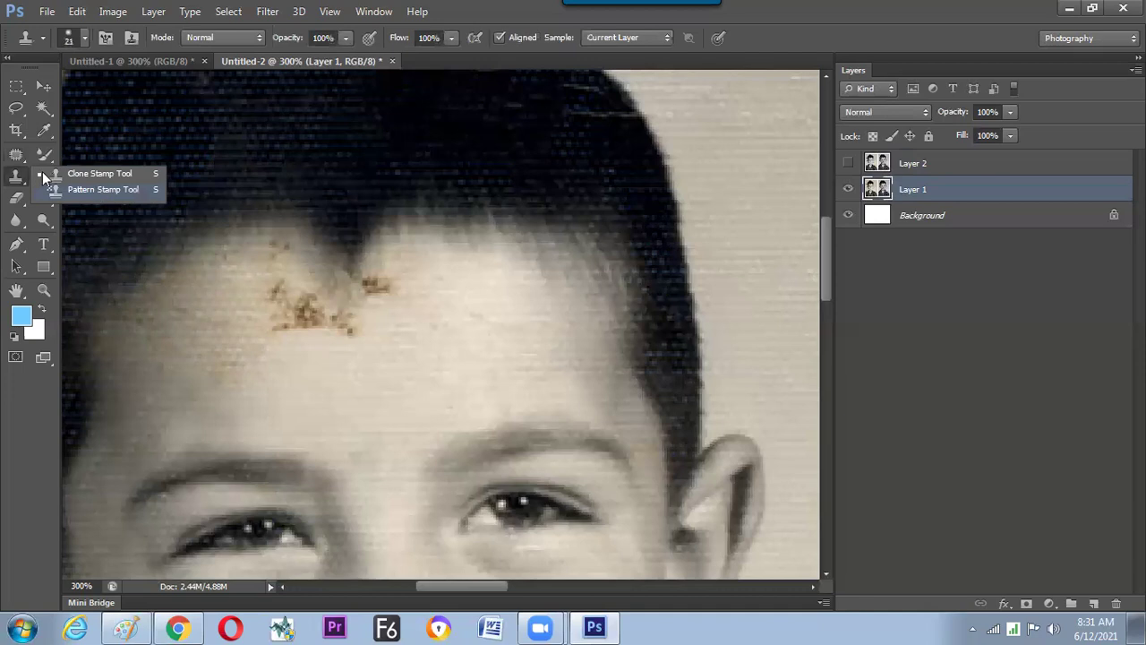
{"action": "left_click", "coordinate": [16, 155]}
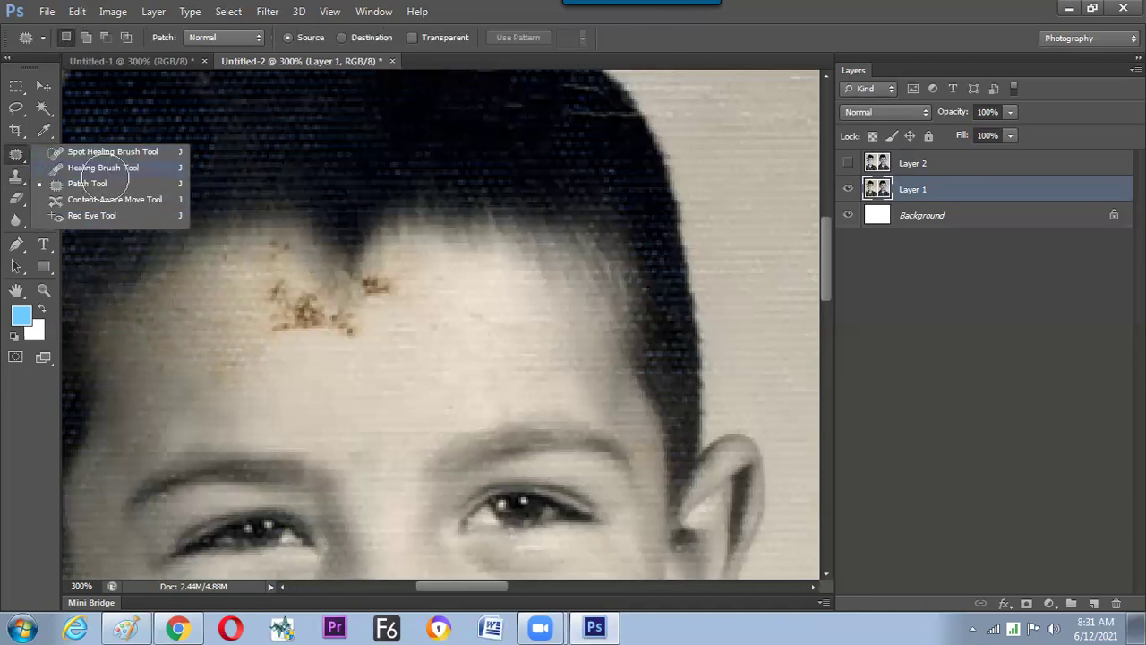
{"action": "left_click", "coordinate": [108, 167]}
{"action": "left_click", "coordinate": [276, 291]}
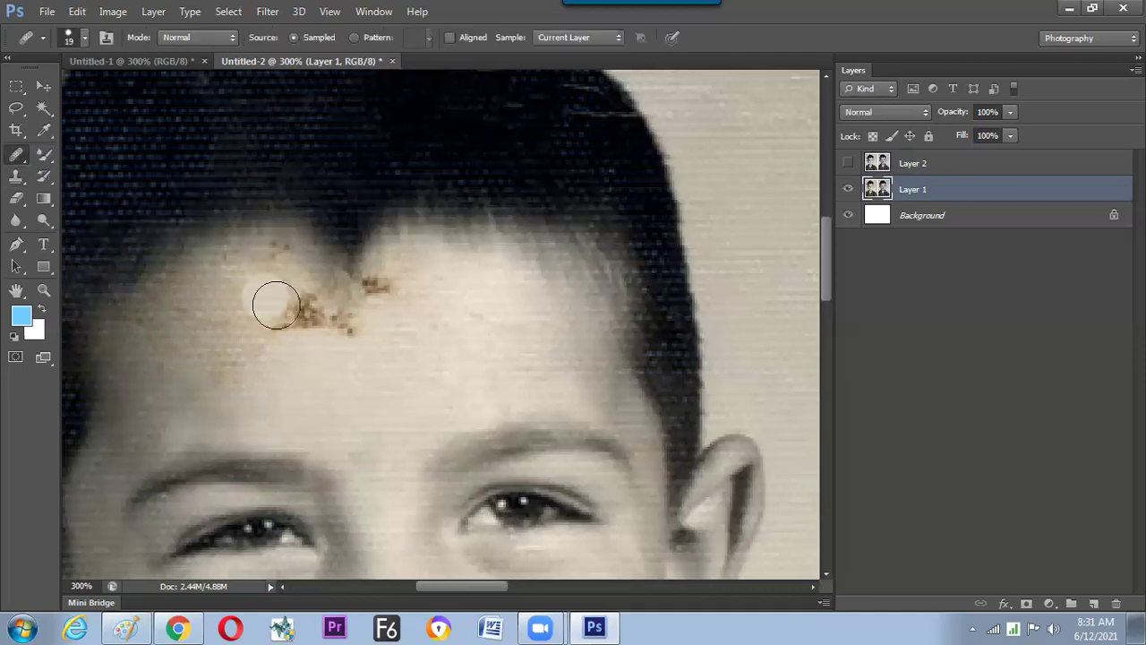
{"action": "key", "text": "ctrl+z"}
- Cover the middle forehead stain with a clean skin area using the Patch Tool in Destination mode, and deselect
{"action": "right_click", "coordinate": [16, 154]}
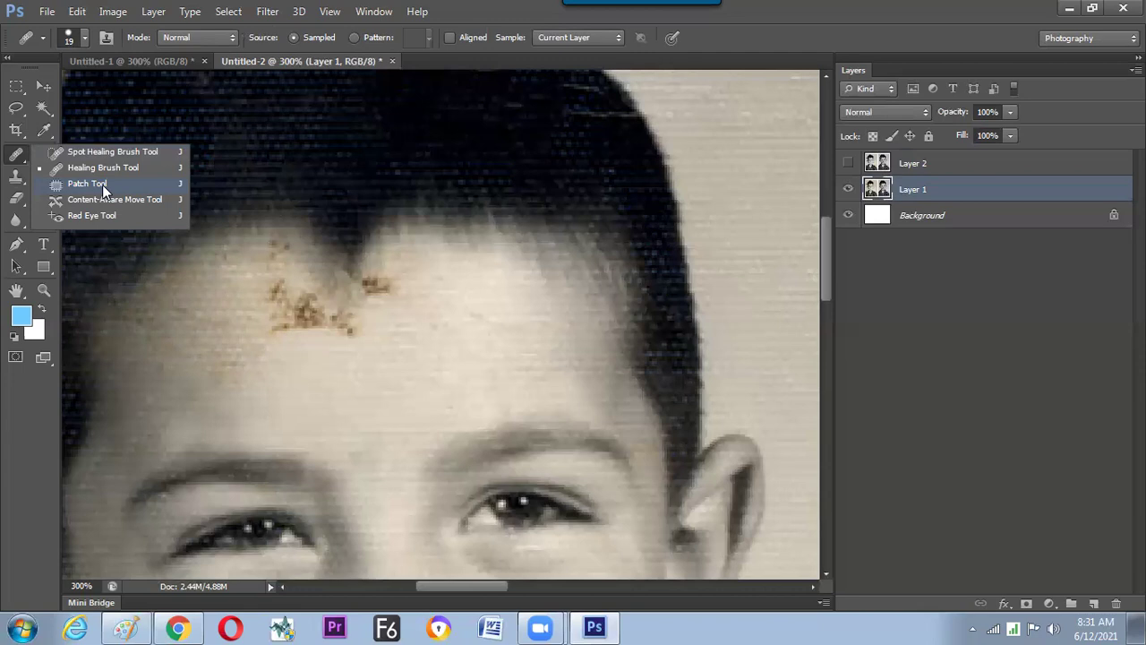
{"action": "left_click", "coordinate": [102, 183]}
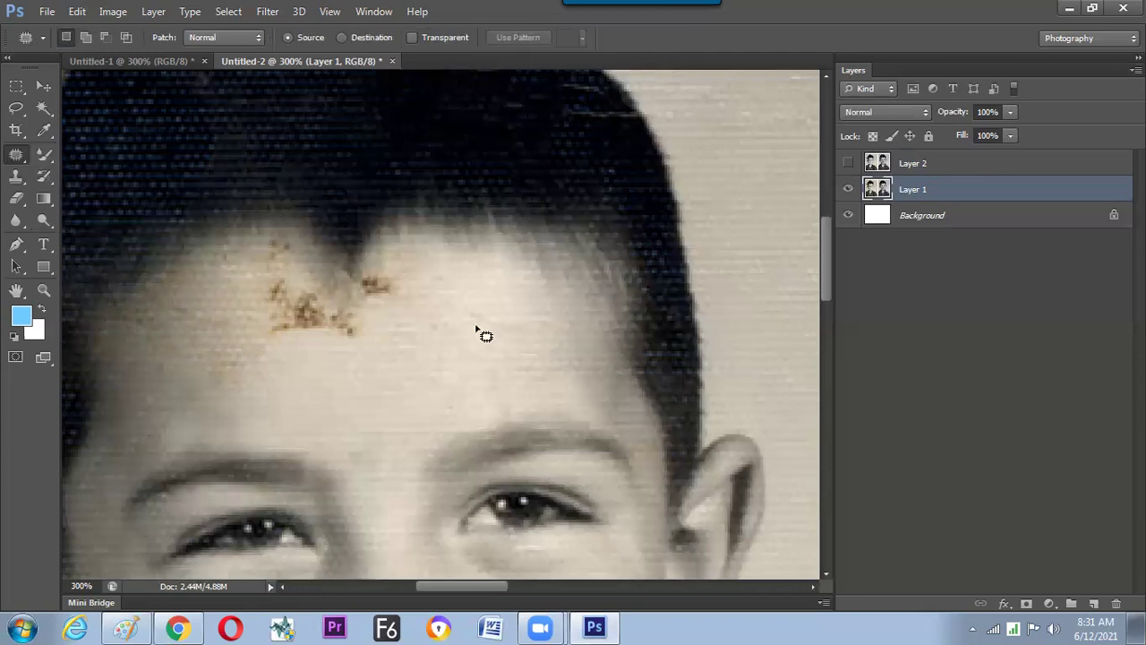
{"action": "mouse_move", "coordinate": [430, 310]}
{"action": "left_mouse_down"}
{"action": "mouse_move", "coordinate": [532, 358]}
{"action": "mouse_move", "coordinate": [427, 304]}
{"action": "left_mouse_up"}
{"action": "left_click", "coordinate": [342, 37]}
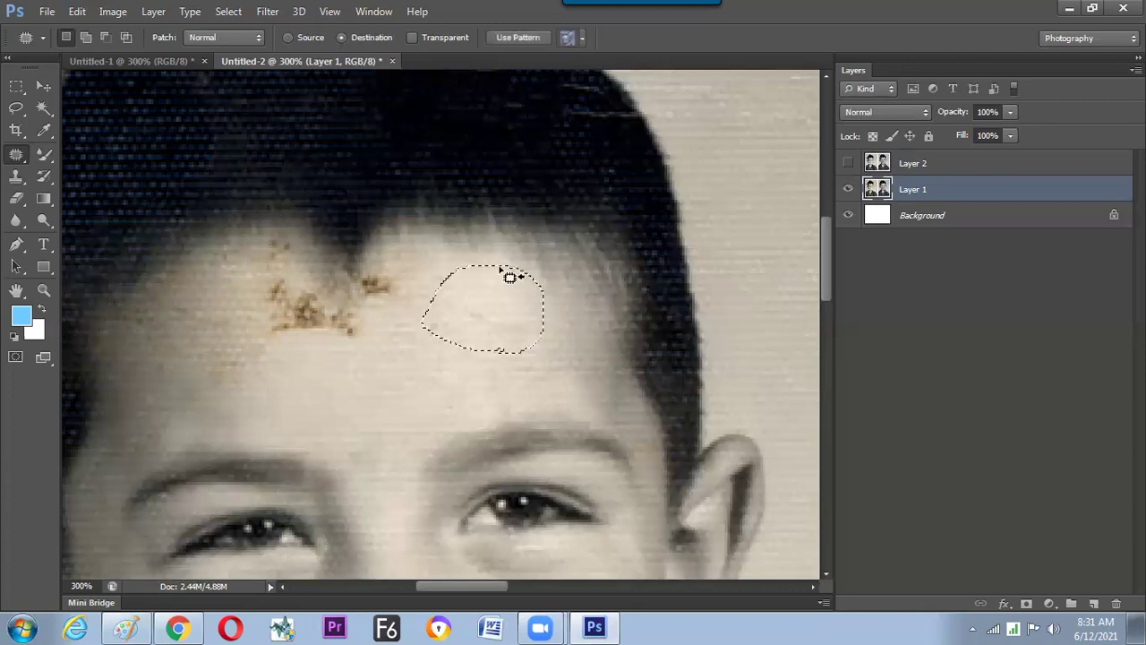
{"action": "left_click_drag", "start_coordinate": [454, 320], "coordinate": [319, 335]}
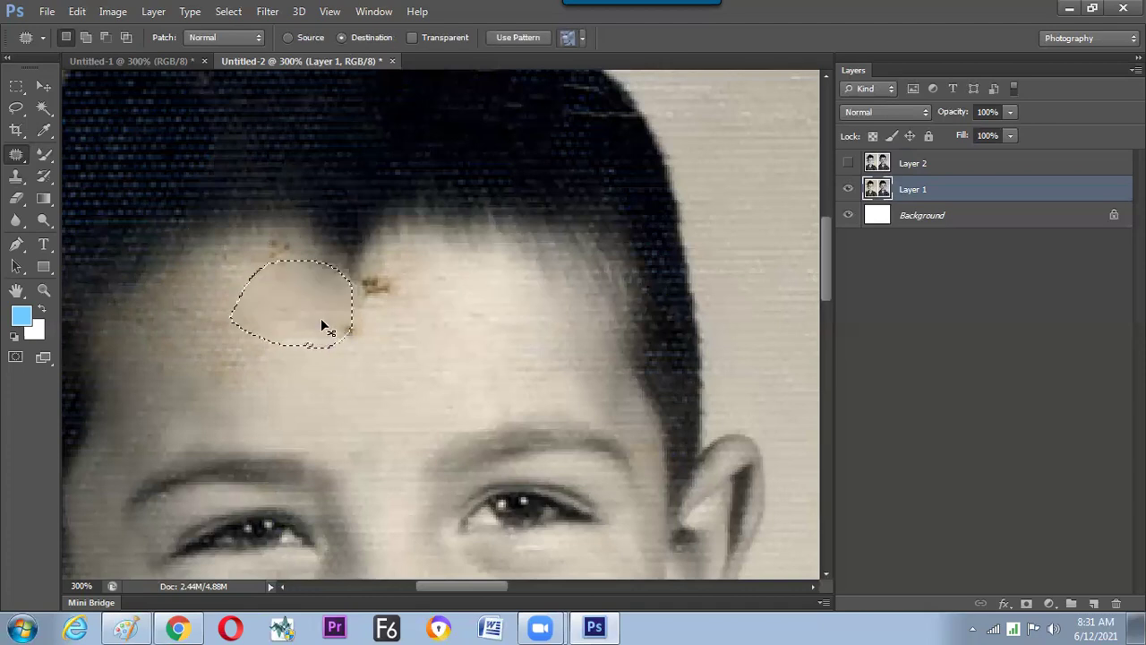
{"action": "key", "text": "ctrl+d"}
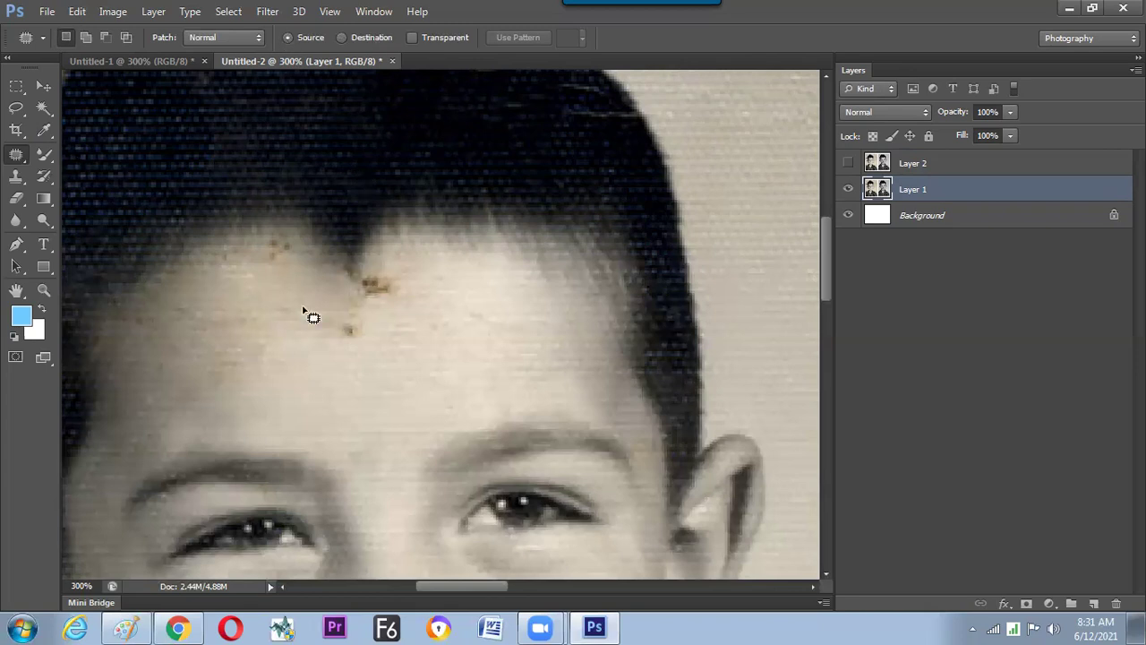
- Toggle Layer 2's visibility to compare the original and patched forehead, leave it hidden and reselect Layer 1
{"action": "left_click", "coordinate": [864, 169]}
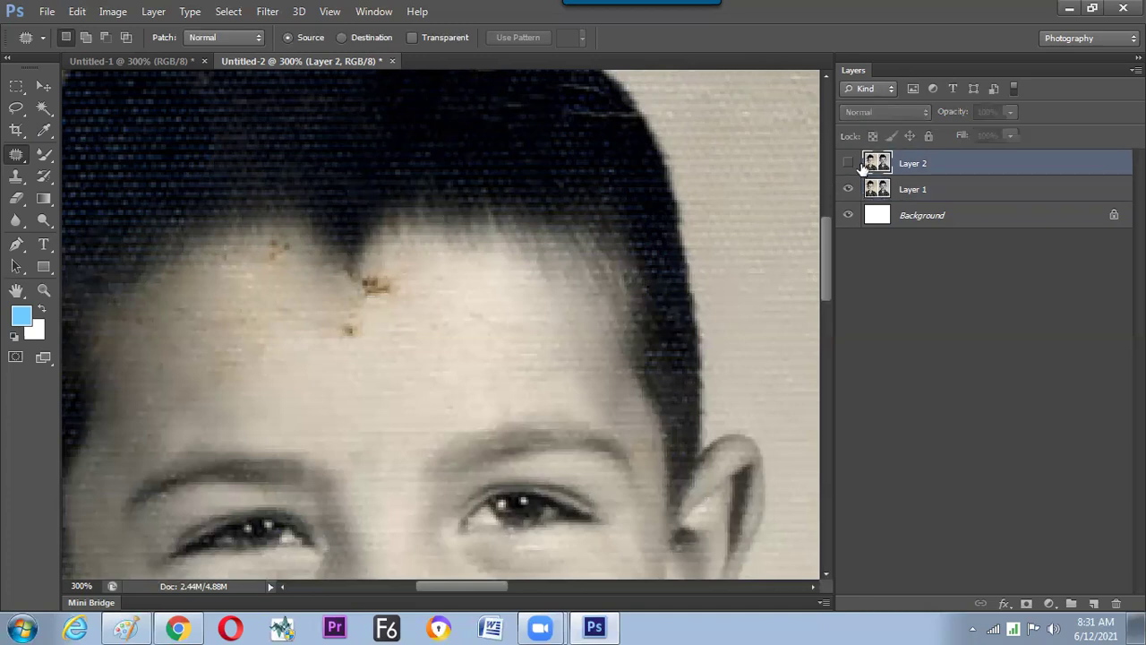
{"action": "left_click", "coordinate": [848, 167]}
{"action": "left_click", "coordinate": [848, 167]}
{"action": "left_click", "coordinate": [849, 166]}
{"action": "left_click", "coordinate": [847, 167]}
{"action": "key", "text": "alt+bracketleft"}
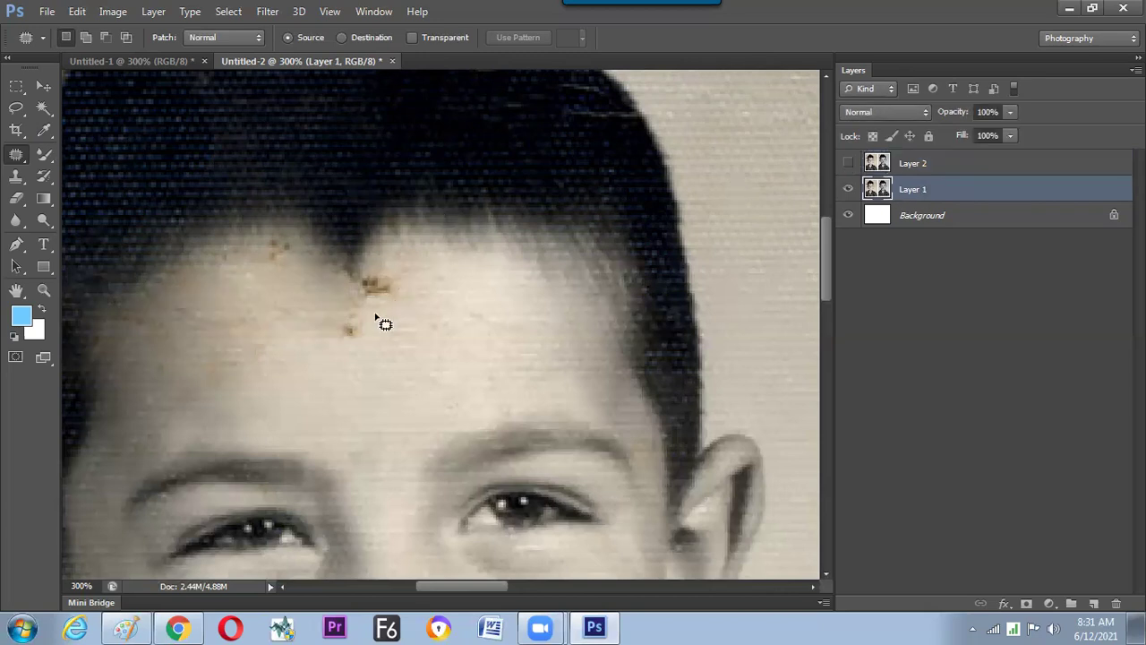
- Patch the remaining small brown spots near the hairline and mid-forehead with clean skin in Source mode, and deselect
{"action": "mouse_move", "coordinate": [379, 266]}
{"action": "left_mouse_down"}
{"action": "mouse_move", "coordinate": [406, 263]}
{"action": "mouse_move", "coordinate": [400, 301]}
{"action": "mouse_move", "coordinate": [376, 297]}
{"action": "mouse_move", "coordinate": [375, 284]}
{"action": "mouse_move", "coordinate": [358, 310]}
{"action": "mouse_move", "coordinate": [365, 283]}
{"action": "mouse_move", "coordinate": [449, 303]}
{"action": "left_mouse_up"}
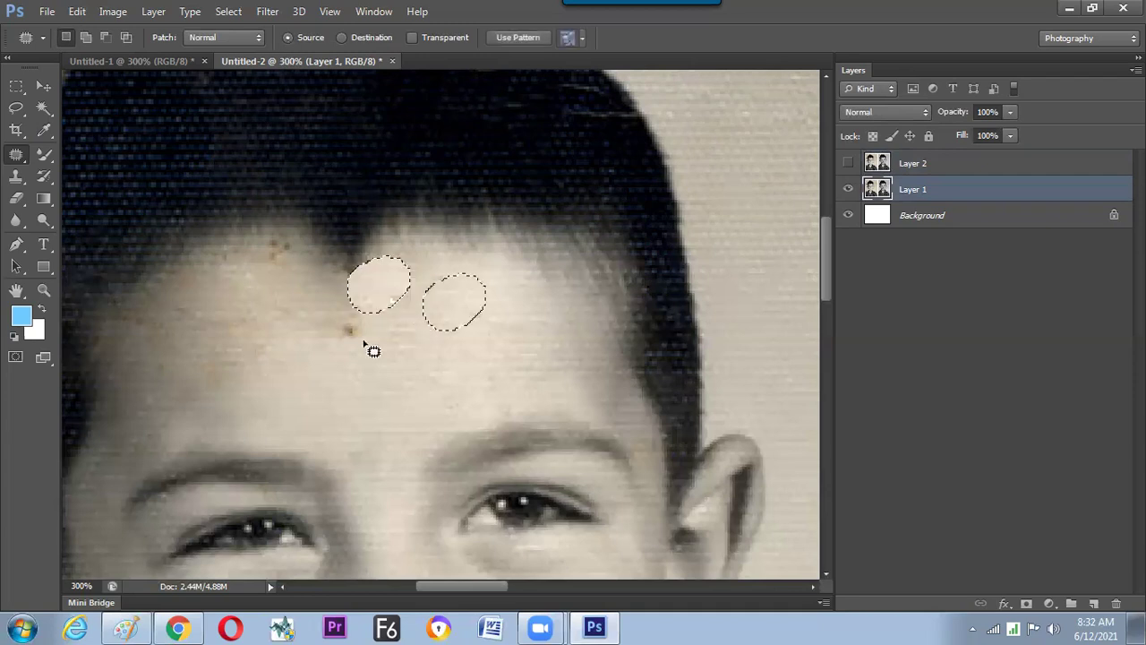
{"action": "mouse_move", "coordinate": [366, 338]}
{"action": "left_mouse_down"}
{"action": "mouse_move", "coordinate": [381, 333]}
{"action": "mouse_move", "coordinate": [385, 360]}
{"action": "left_mouse_up"}
{"action": "mouse_move", "coordinate": [283, 270]}
{"action": "left_mouse_down"}
{"action": "mouse_move", "coordinate": [261, 238]}
{"action": "mouse_move", "coordinate": [318, 339]}
{"action": "left_mouse_up"}
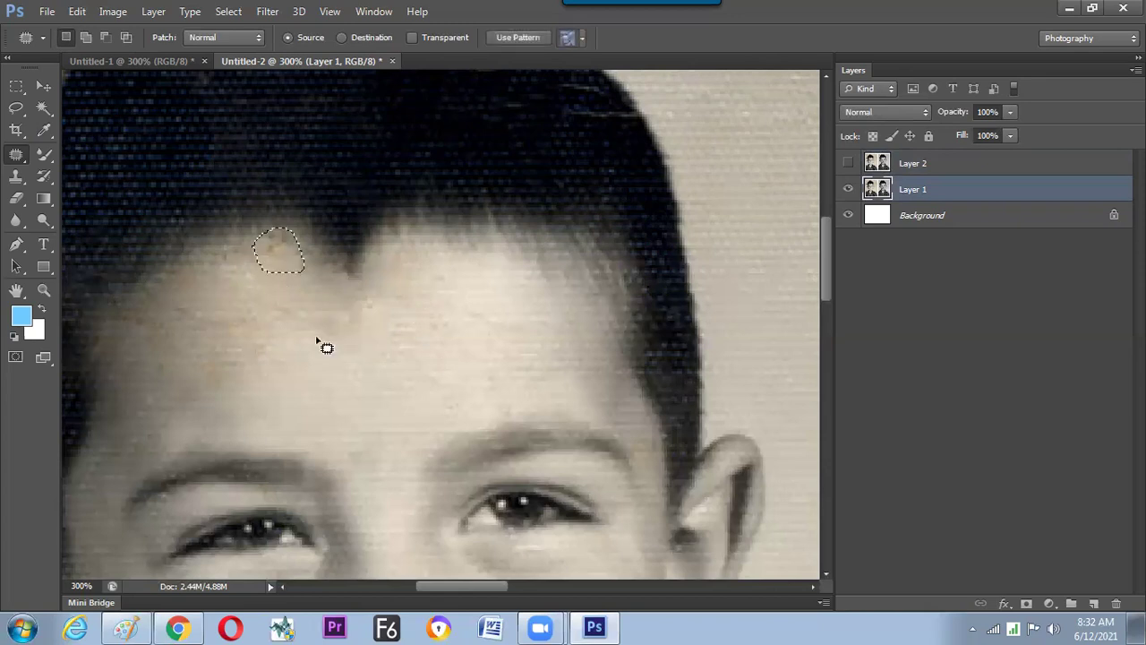
{"action": "left_click", "coordinate": [341, 369]}
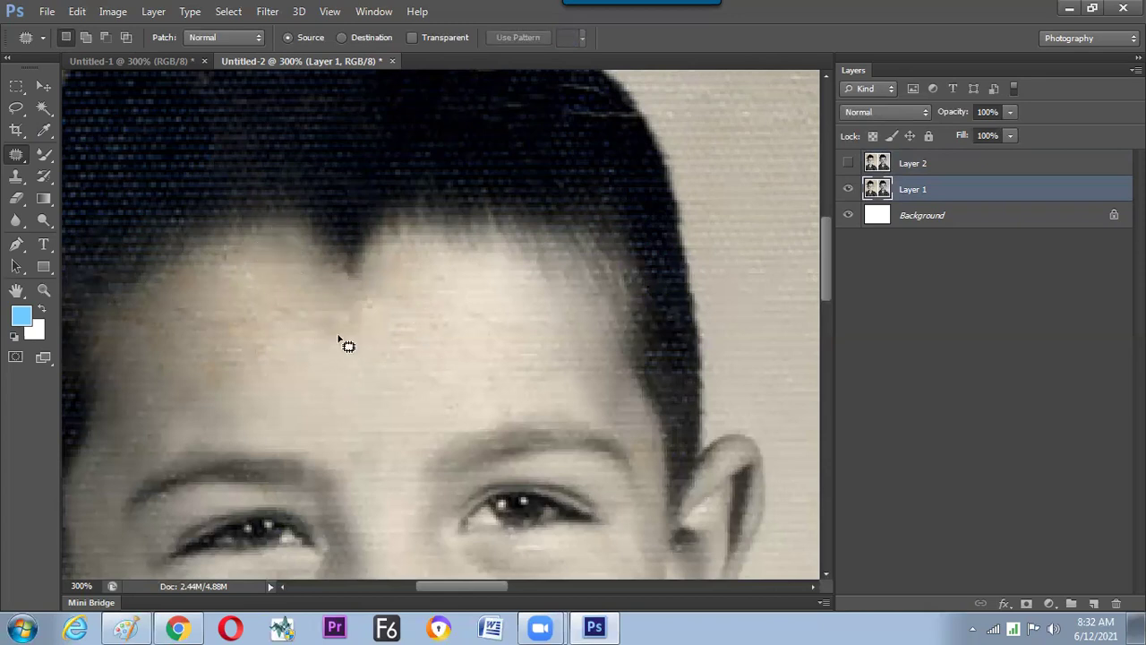
- Toggle Layer 2's visibility over the whole photo to compare the original with the patched forehead, leaving it hidden
{"action": "key", "text": "ctrl+0"}
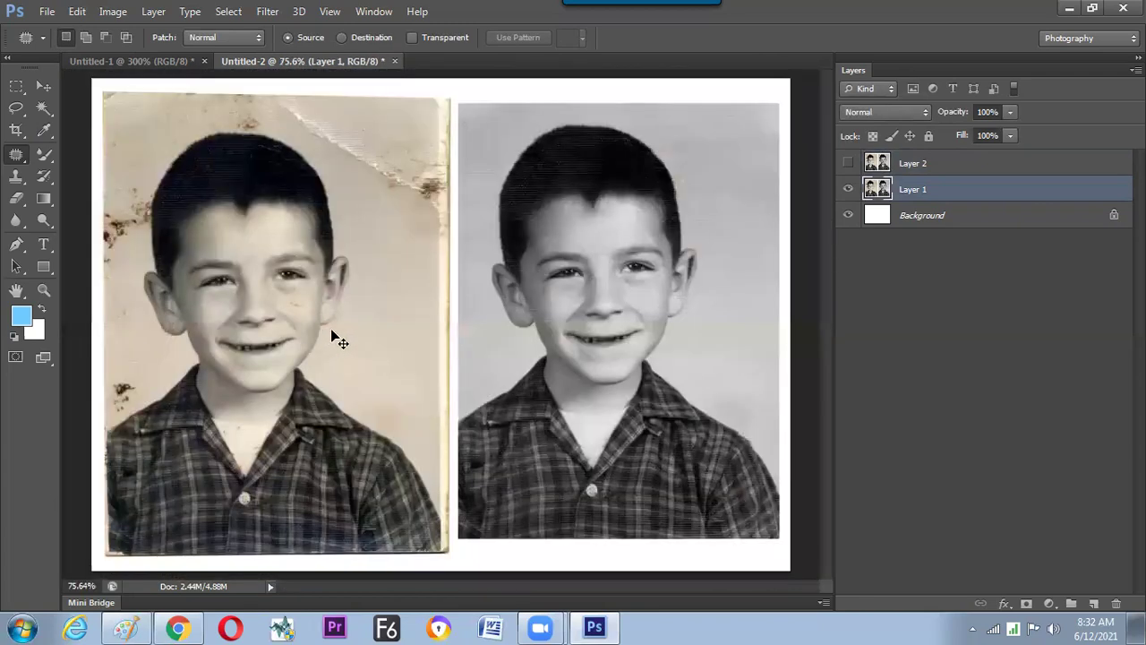
{"action": "left_click", "coordinate": [850, 165]}
{"action": "left_click", "coordinate": [849, 166]}
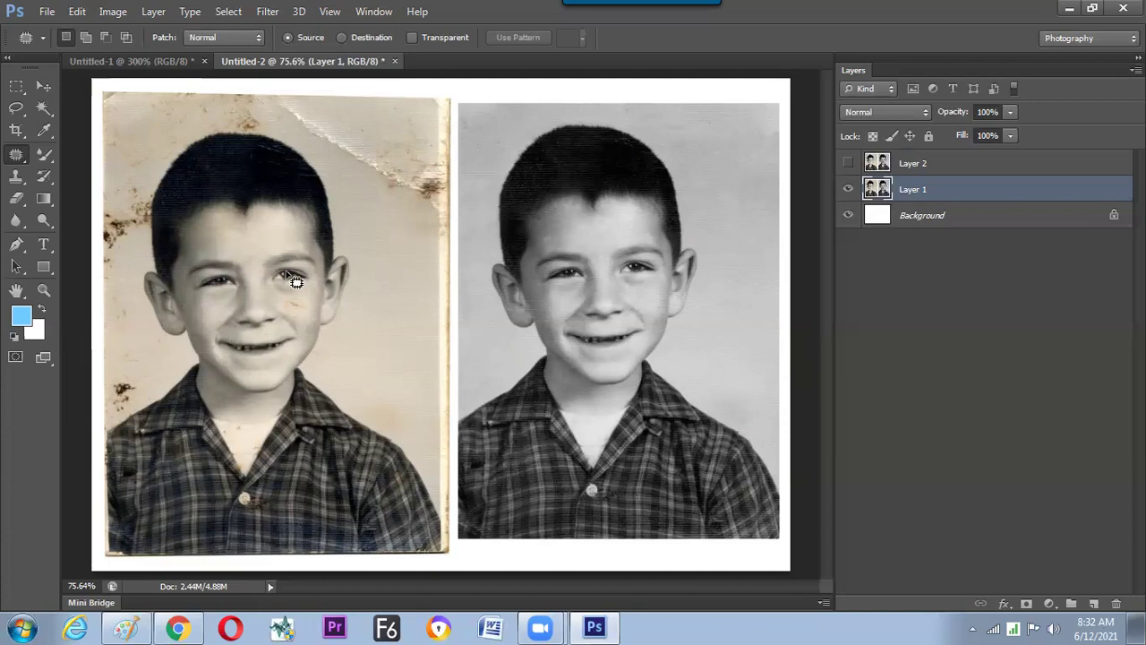
- Patch the dark brown marks on the boy's cheek below the eye with clean skin using the Patch Tool in Source mode
{"action": "key", "text": "ctrl+plus"}
{"action": "key", "text": "ctrl+plus"}
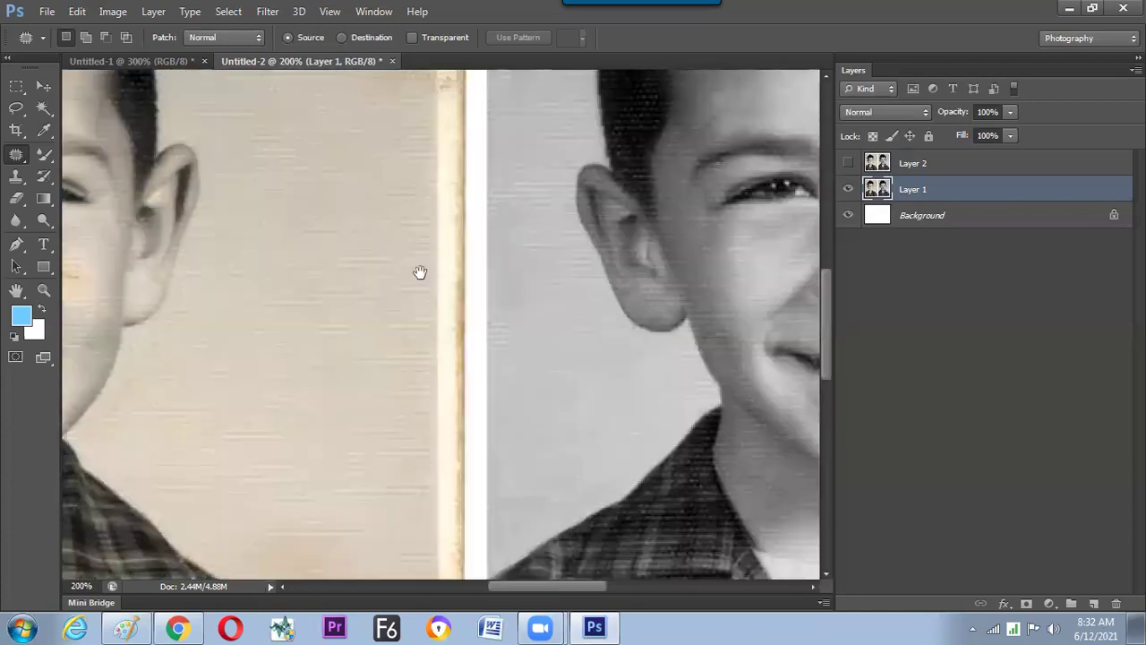
{"action": "left_click_drag", "start_coordinate": [358, 264], "coordinate": [780, 307]}
{"action": "key", "text": "ctrl+plus"}
{"action": "key", "text": "ctrl+plus"}
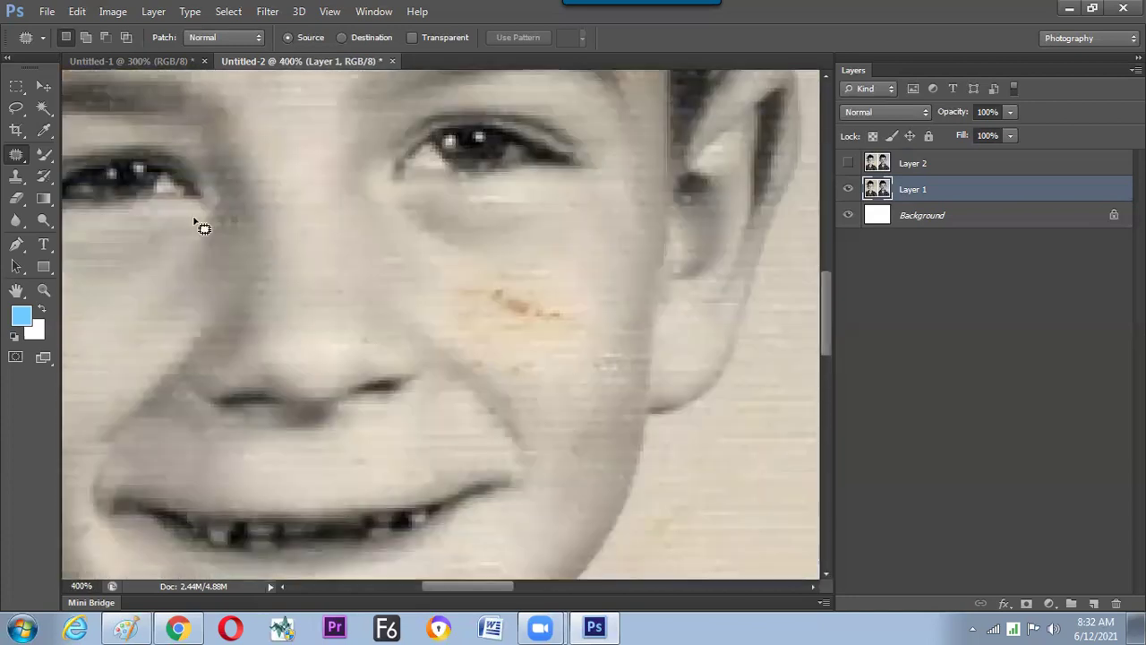
{"action": "right_click", "coordinate": [16, 155]}
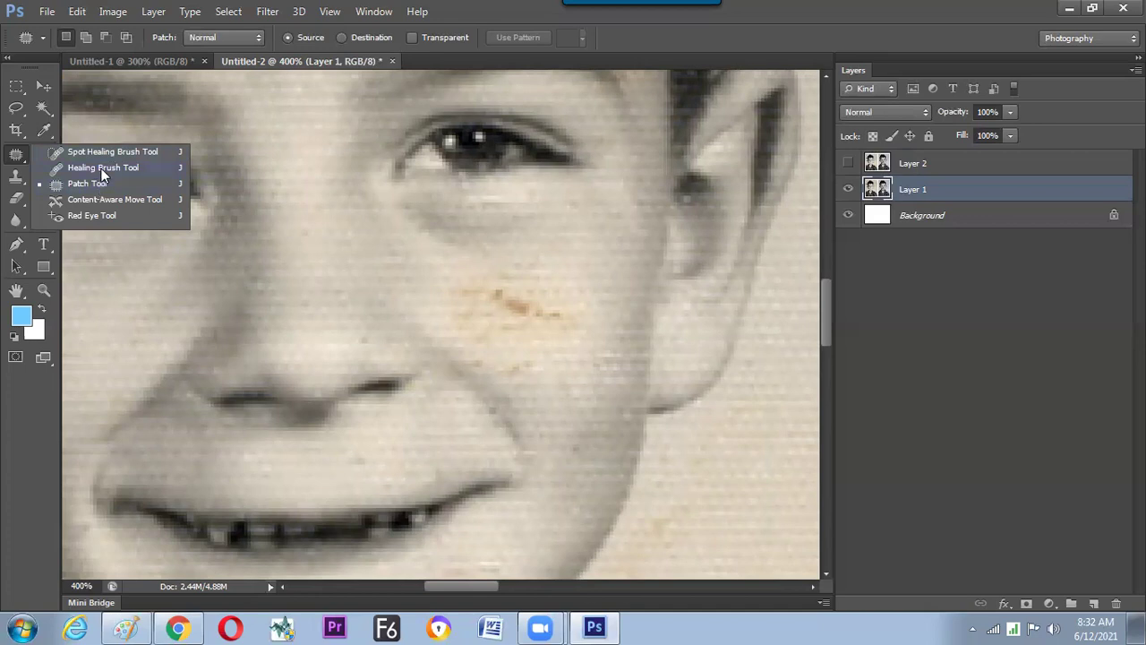
{"action": "left_click", "coordinate": [427, 294]}
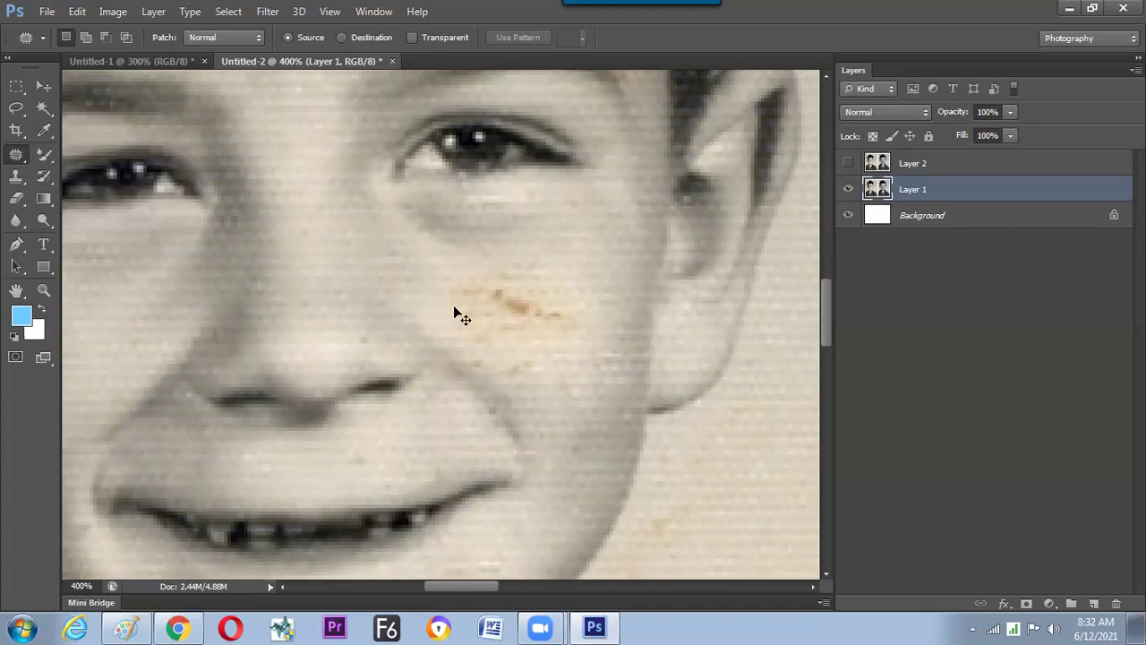
{"action": "scroll", "coordinate": [457, 315], "scroll_direction": "up", "scroll_amount": 1}
{"action": "scroll", "coordinate": [510, 339], "scroll_direction": "up", "scroll_amount": 1}
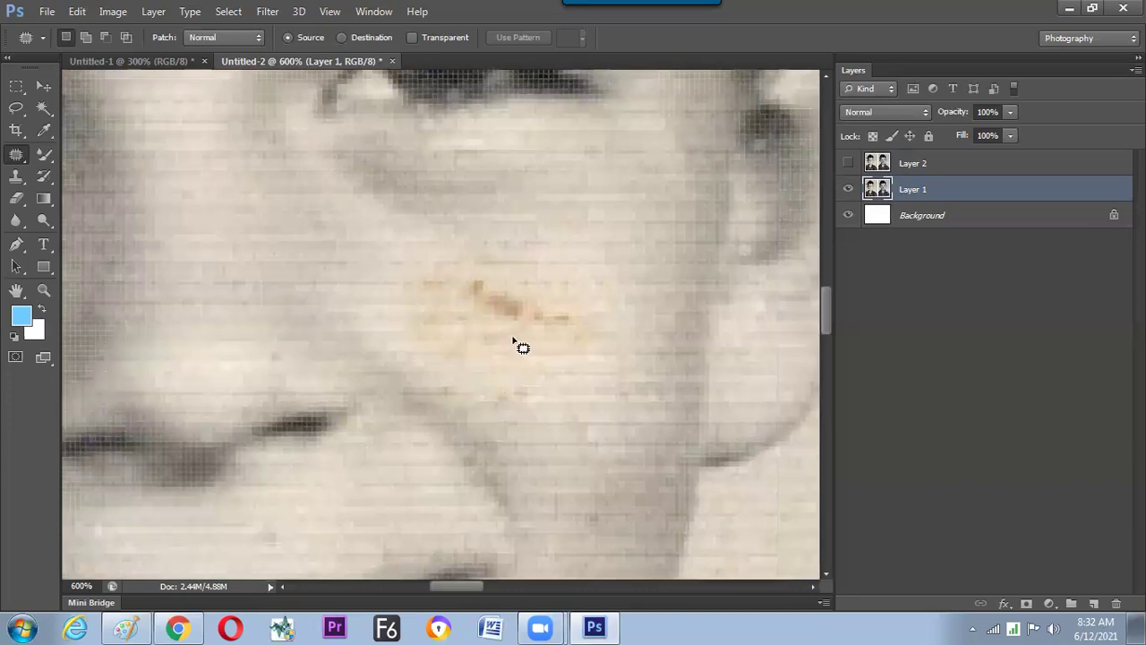
{"action": "mouse_move", "coordinate": [530, 319]}
{"action": "left_mouse_down"}
{"action": "mouse_move", "coordinate": [514, 325]}
{"action": "mouse_move", "coordinate": [512, 313]}
{"action": "mouse_move", "coordinate": [565, 323]}
{"action": "mouse_move", "coordinate": [612, 298]}
{"action": "left_mouse_up"}
{"action": "left_click", "coordinate": [563, 339]}
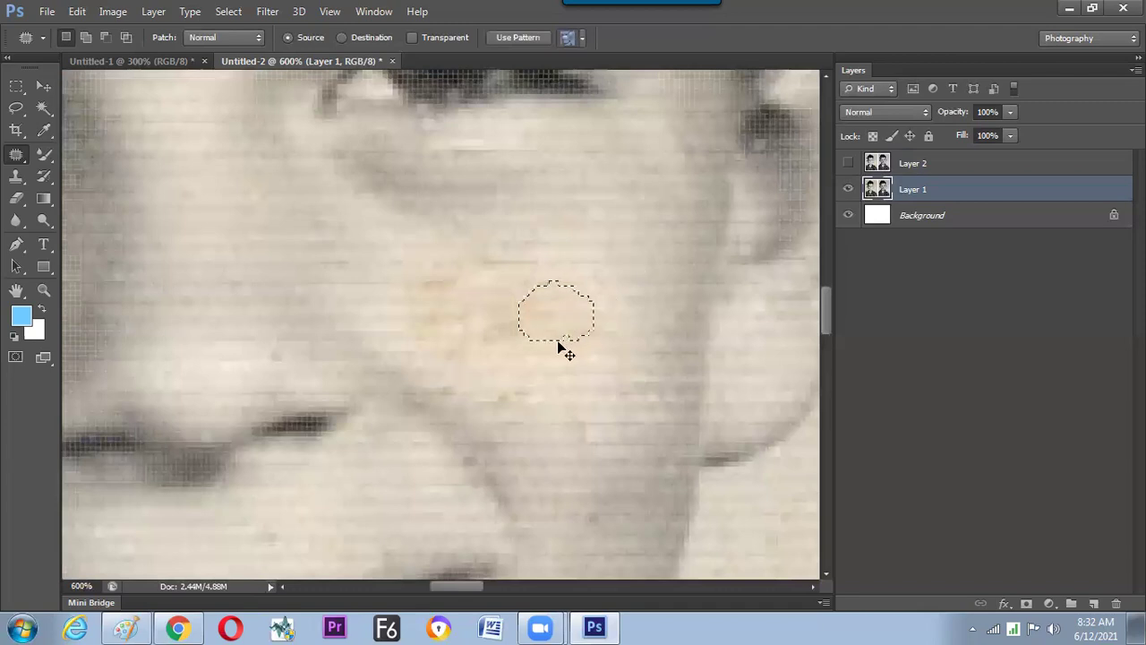
- Patch the part of the cheek stain nearest the nose with clean skin, and deselect
{"action": "left_click", "coordinate": [498, 367]}
{"action": "mouse_move", "coordinate": [448, 314]}
{"action": "left_mouse_down"}
{"action": "mouse_move", "coordinate": [457, 310]}
{"action": "mouse_move", "coordinate": [323, 252]}
{"action": "left_mouse_up"}
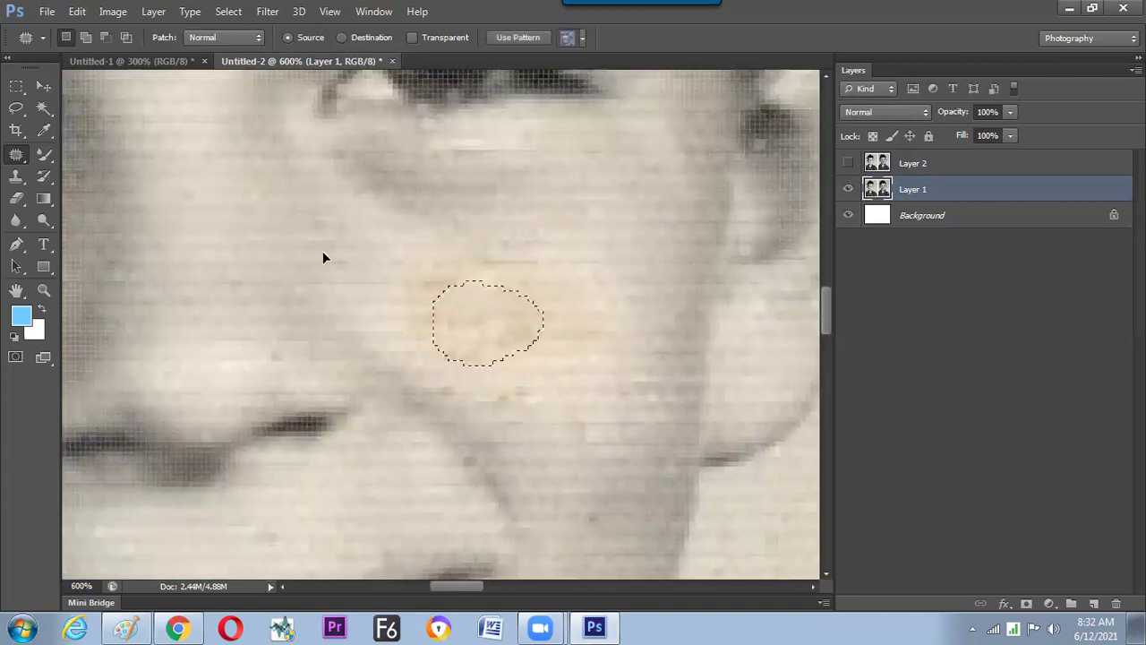
{"action": "key", "text": "ctrl+z"}
{"action": "key", "text": "ctrl+d"}
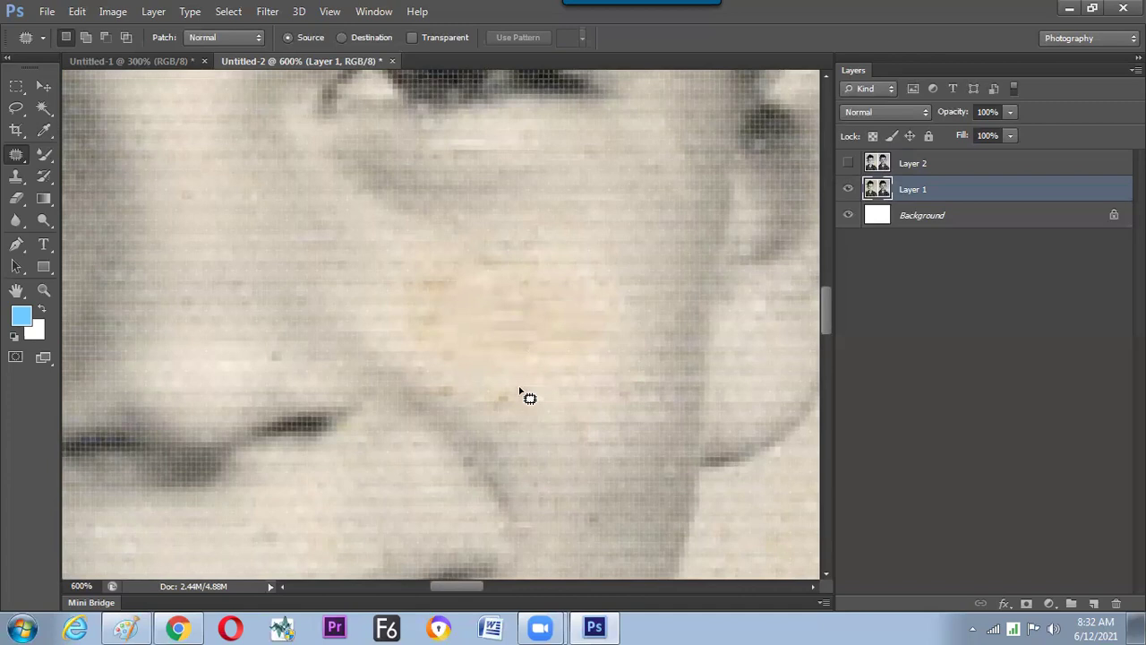
- Patch the small leftover spots below the cheek stain and along its edge near the nose with clean skin
{"action": "left_click_drag", "start_coordinate": [532, 385], "coordinate": [537, 387]}
{"action": "left_click_drag", "start_coordinate": [515, 403], "coordinate": [560, 414]}
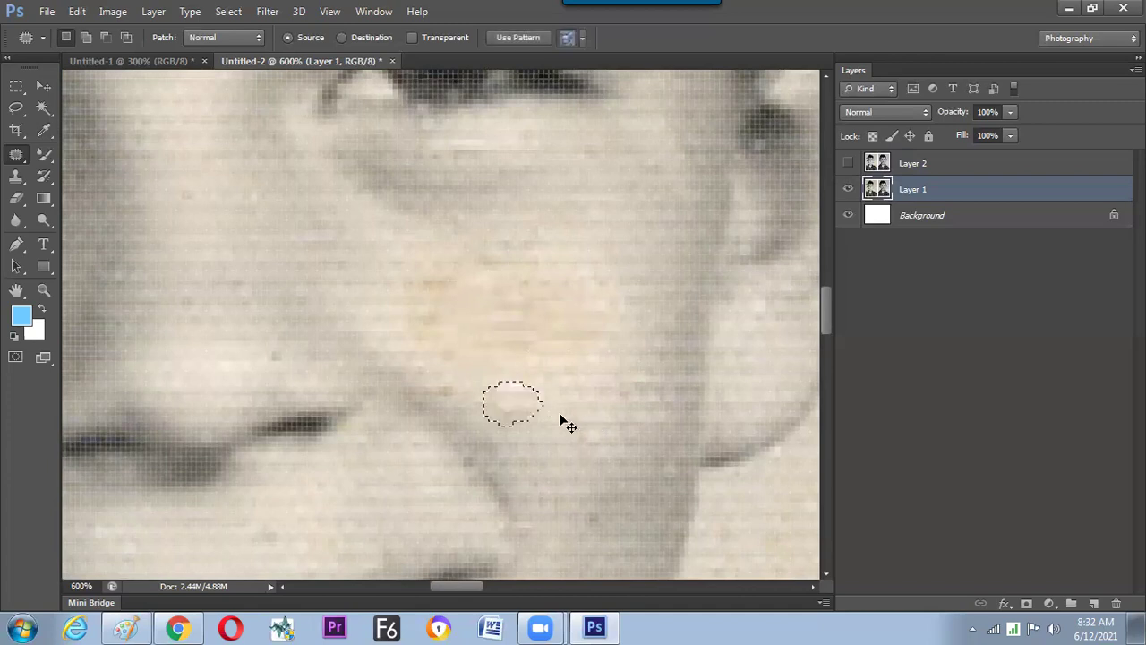
{"action": "left_click", "coordinate": [454, 408]}
{"action": "left_click_drag", "start_coordinate": [452, 369], "coordinate": [466, 404]}
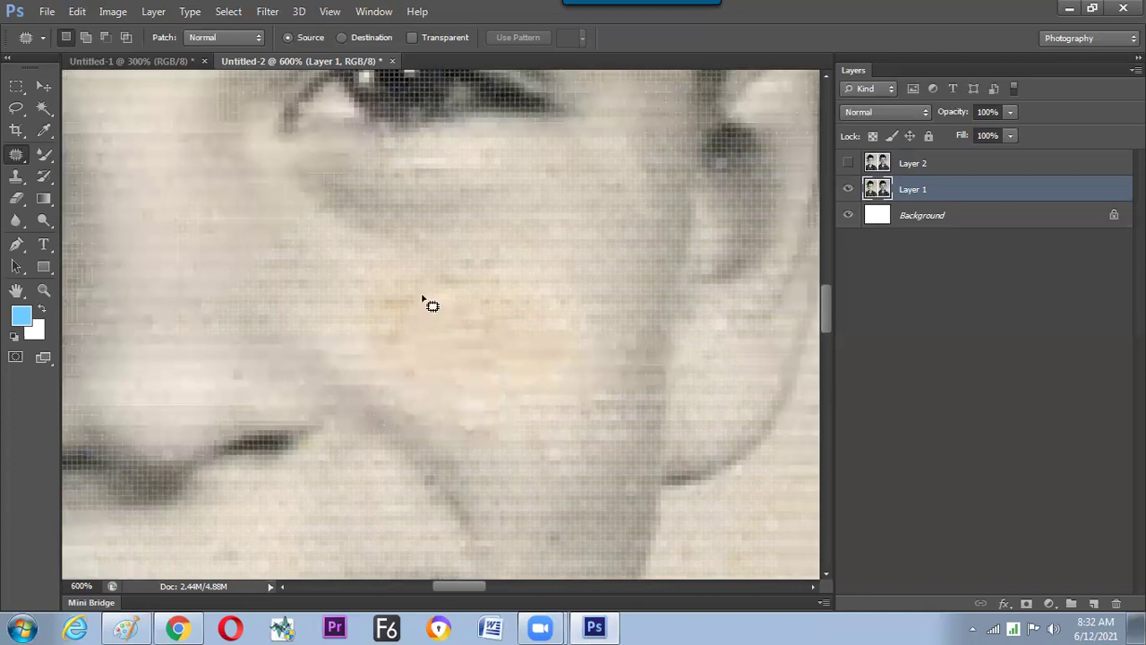
{"action": "mouse_move", "coordinate": [414, 276]}
{"action": "left_mouse_down"}
{"action": "mouse_move", "coordinate": [397, 302]}
{"action": "mouse_move", "coordinate": [474, 350]}
{"action": "mouse_move", "coordinate": [427, 332]}
{"action": "left_mouse_up"}
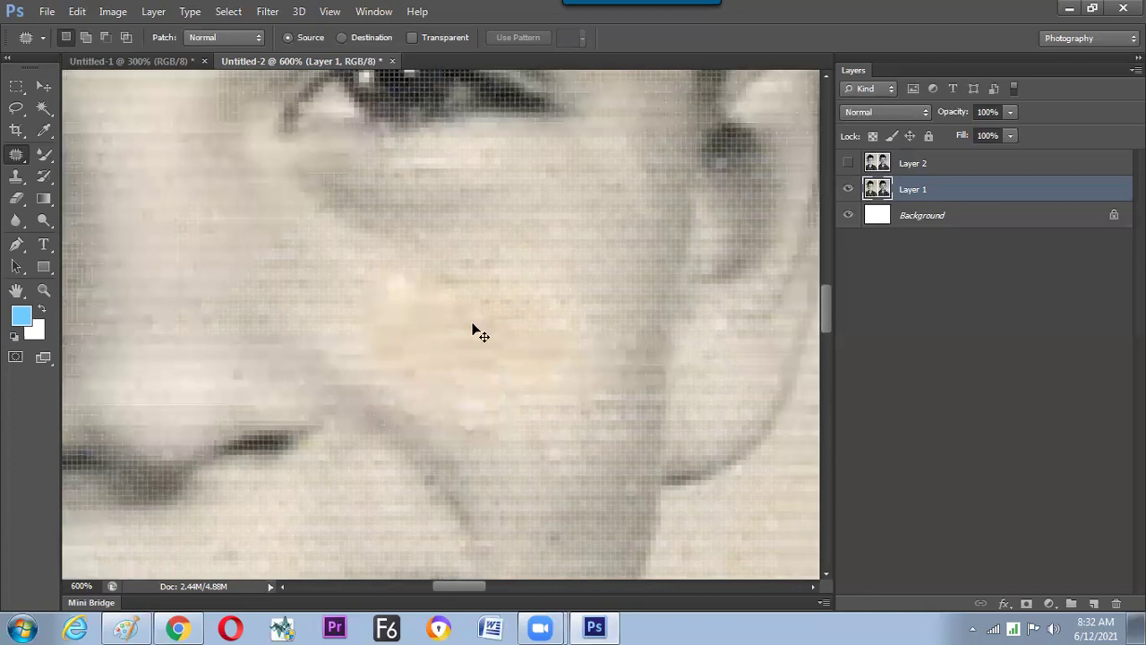
- Compare the patched face with the original on Layer 2, in the full view and up close, leaving Layer 2 hidden
{"action": "key", "text": "ctrl+0"}
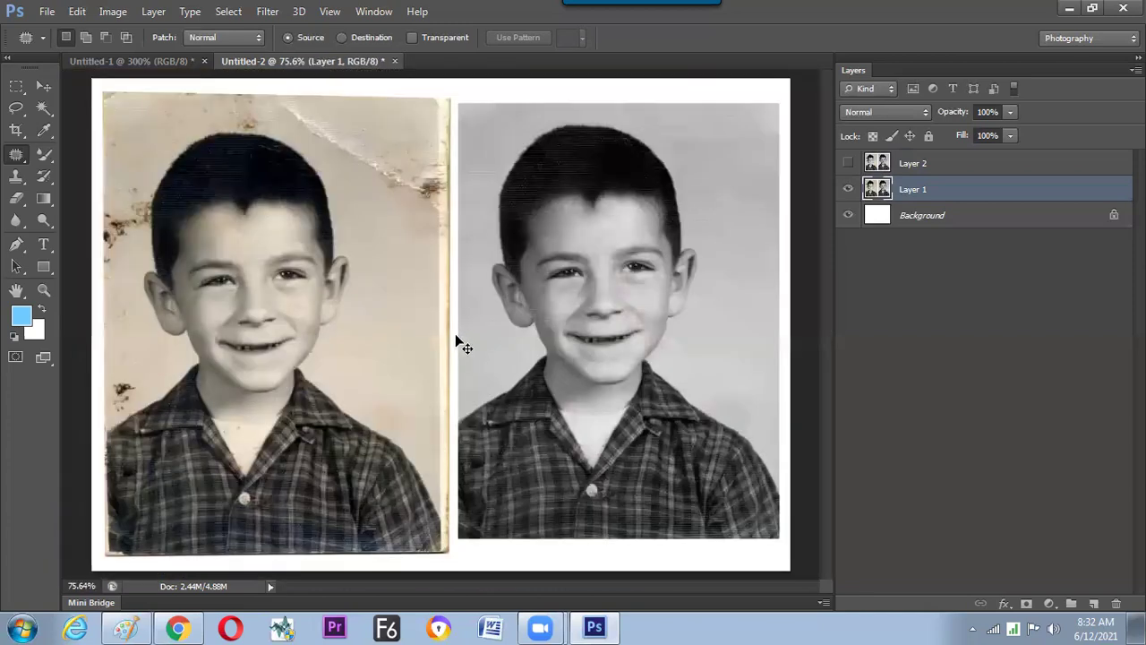
{"action": "left_click", "coordinate": [848, 165]}
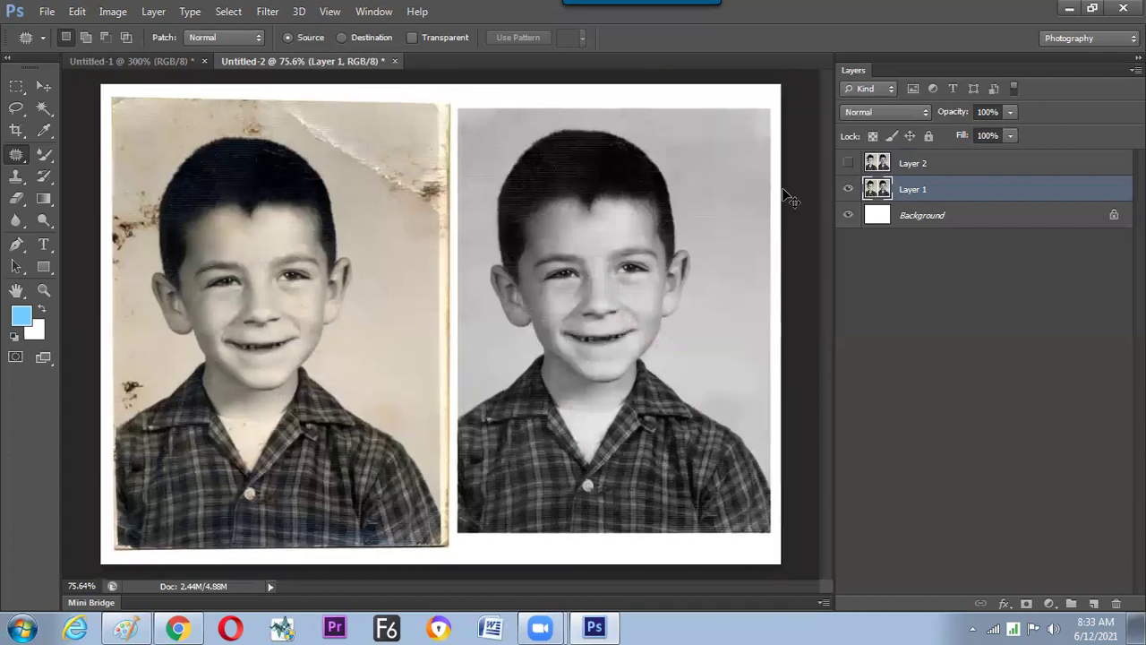
{"action": "scroll", "coordinate": [451, 313], "scroll_direction": "up", "scroll_amount": 2}
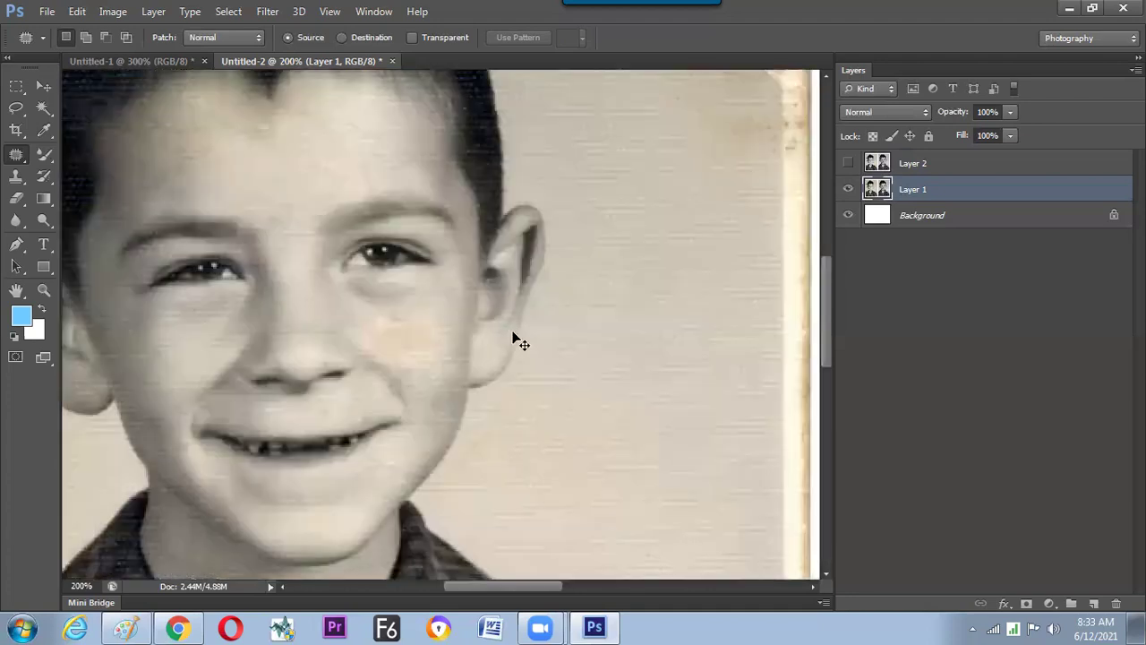
{"action": "key", "text": "ctrl+minus"}
{"action": "key", "text": "ctrl+minus"}
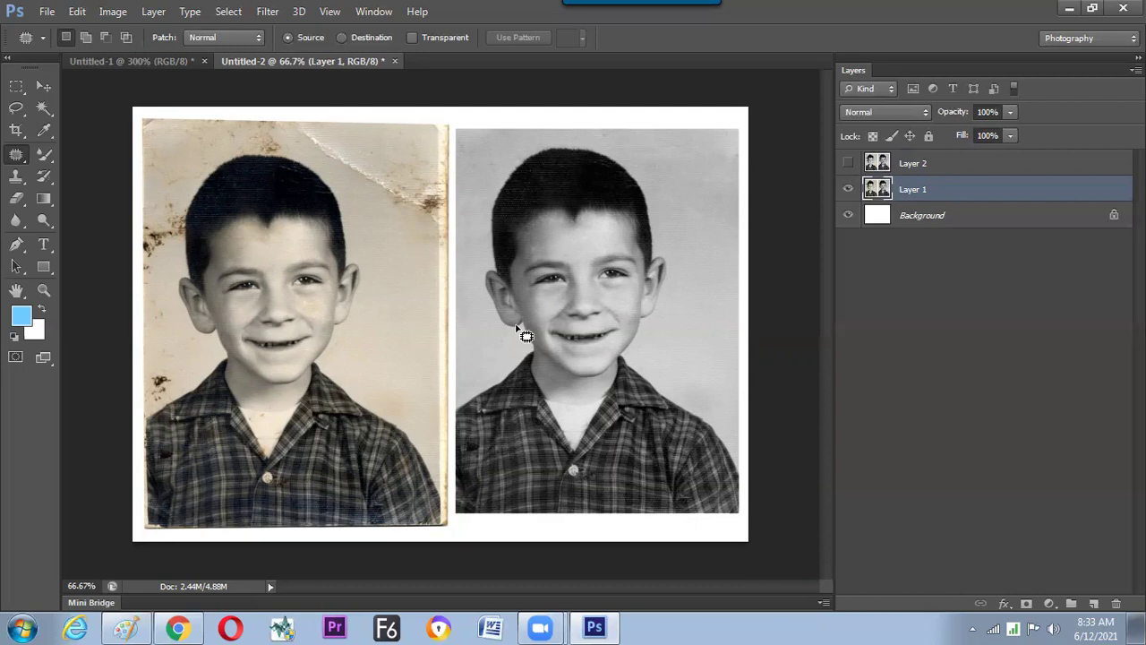
- Select the stained end of the crease near the old photo's right edge with the Rectangular Marquee, patch it with clean background, and deselect
{"action": "key", "text": "ctrl+plus"}
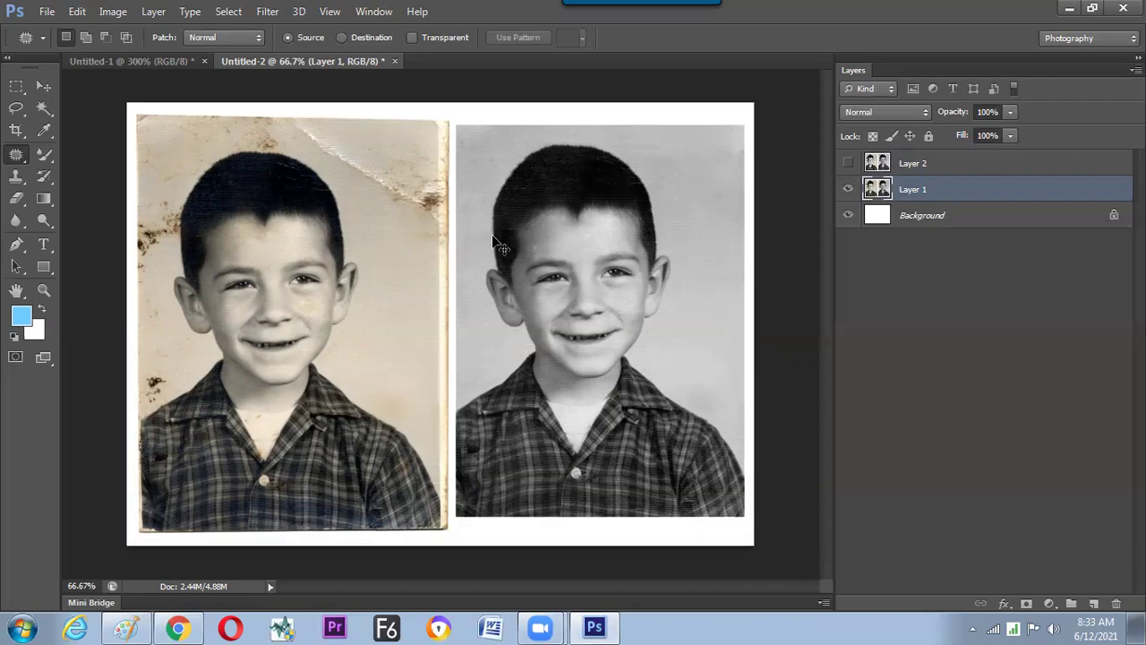
{"action": "key", "text": "ctrl+plus"}
{"action": "left_click_drag", "start_coordinate": [460, 358], "coordinate": [538, 515]}
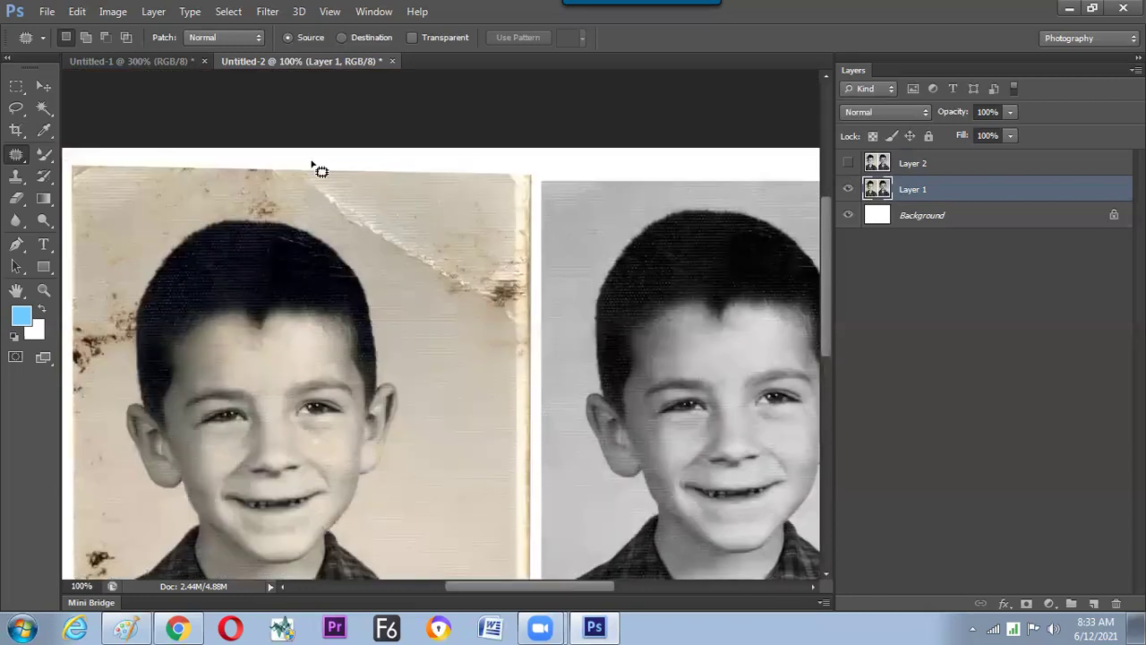
{"action": "left_click", "coordinate": [16, 86]}
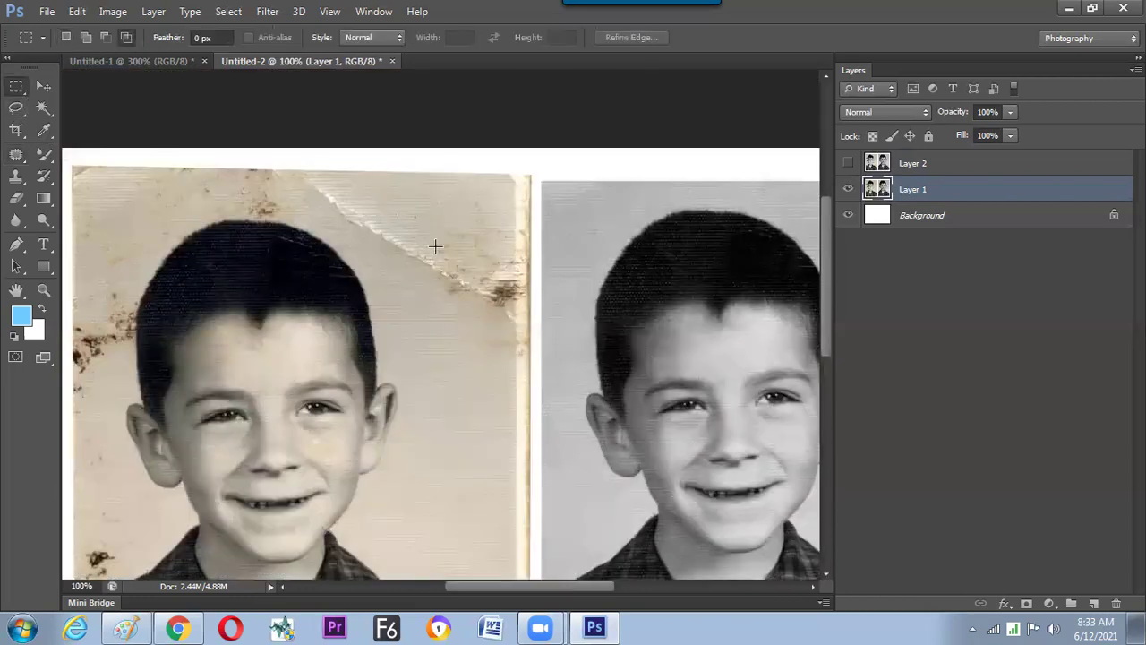
{"action": "left_click_drag", "start_coordinate": [412, 217], "coordinate": [459, 274]}
{"action": "left_click_drag", "start_coordinate": [514, 375], "coordinate": [515, 364]}
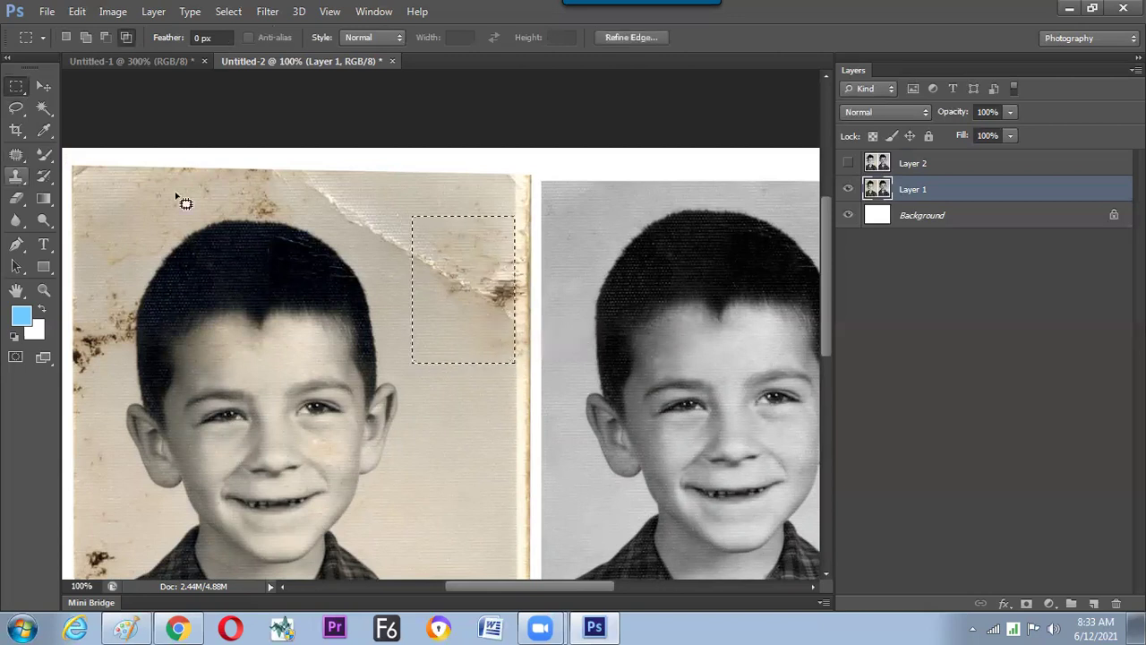
{"action": "key", "text": "j"}
{"action": "left_click_drag", "start_coordinate": [472, 431], "coordinate": [473, 452]}
{"action": "key", "text": "ctrl+d"}
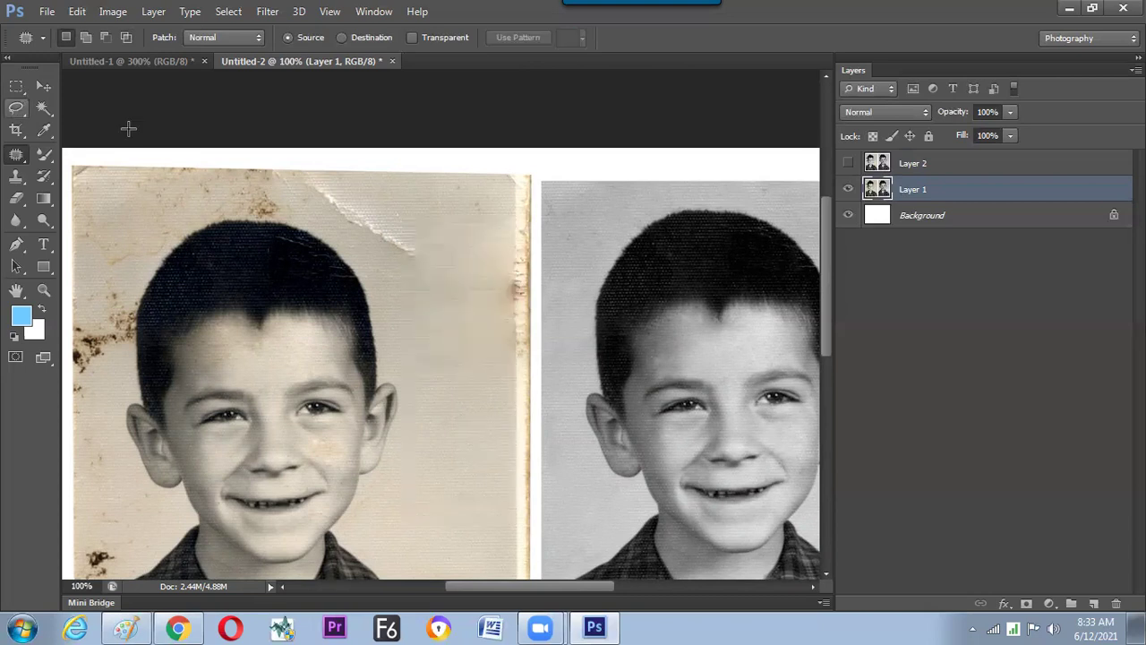
- Outline the remaining white crease above the hair with the Lasso, patch it with clean background, and deselect
{"action": "key", "text": "m"}
{"action": "key", "text": "l"}
{"action": "mouse_move", "coordinate": [312, 206]}
{"action": "left_mouse_down"}
{"action": "mouse_move", "coordinate": [356, 243]}
{"action": "mouse_move", "coordinate": [390, 213]}
{"action": "mouse_move", "coordinate": [335, 182]}
{"action": "mouse_move", "coordinate": [314, 203]}
{"action": "left_mouse_up"}
{"action": "left_click_drag", "start_coordinate": [369, 244], "coordinate": [327, 181]}
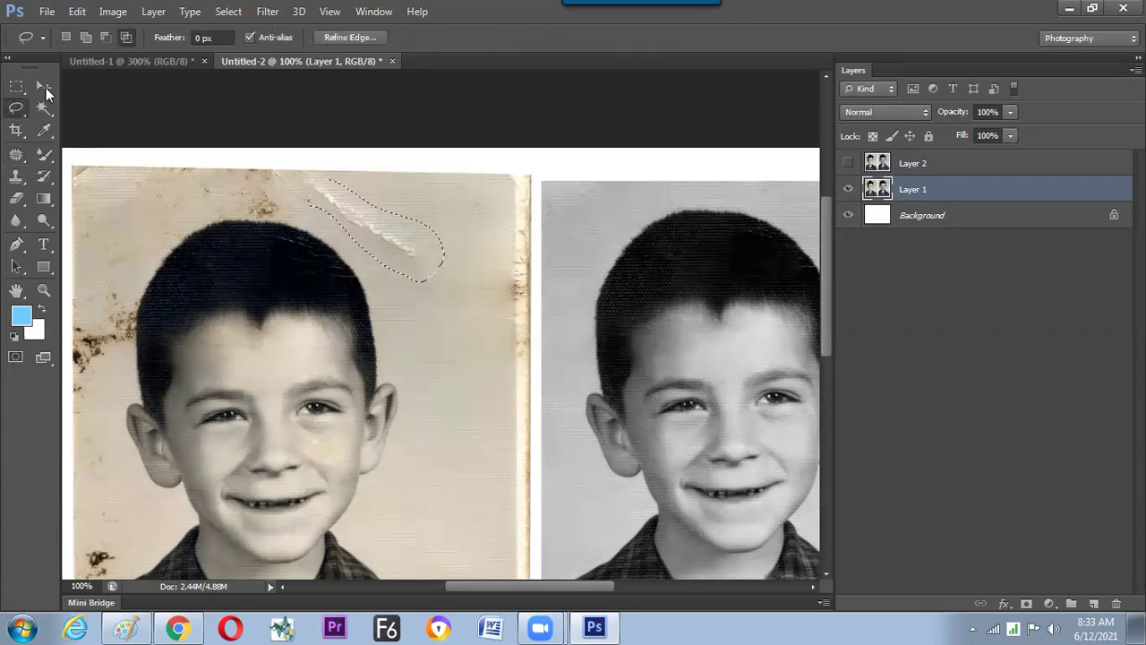
{"action": "key", "text": "j"}
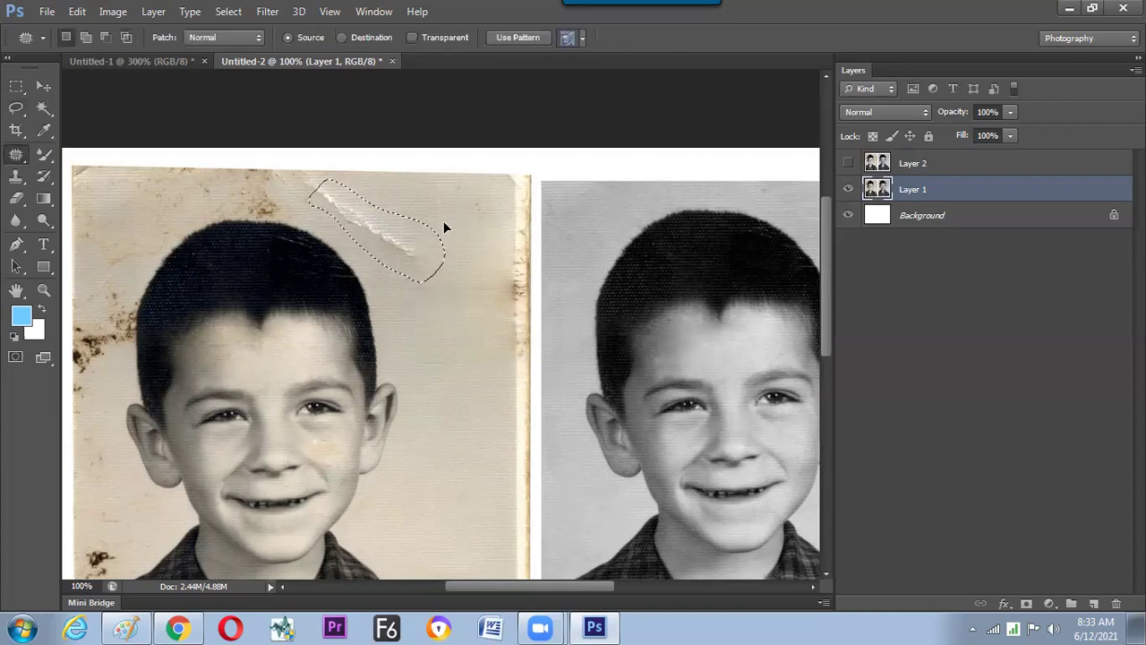
{"action": "mouse_move", "coordinate": [444, 219]}
{"action": "left_mouse_down"}
{"action": "mouse_move", "coordinate": [453, 259]}
{"action": "mouse_move", "coordinate": [435, 289]}
{"action": "mouse_move", "coordinate": [409, 302]}
{"action": "mouse_move", "coordinate": [424, 332]}
{"action": "left_mouse_up"}
{"action": "key", "text": "ctrl+z"}
{"action": "key", "text": "ctrl+d"}
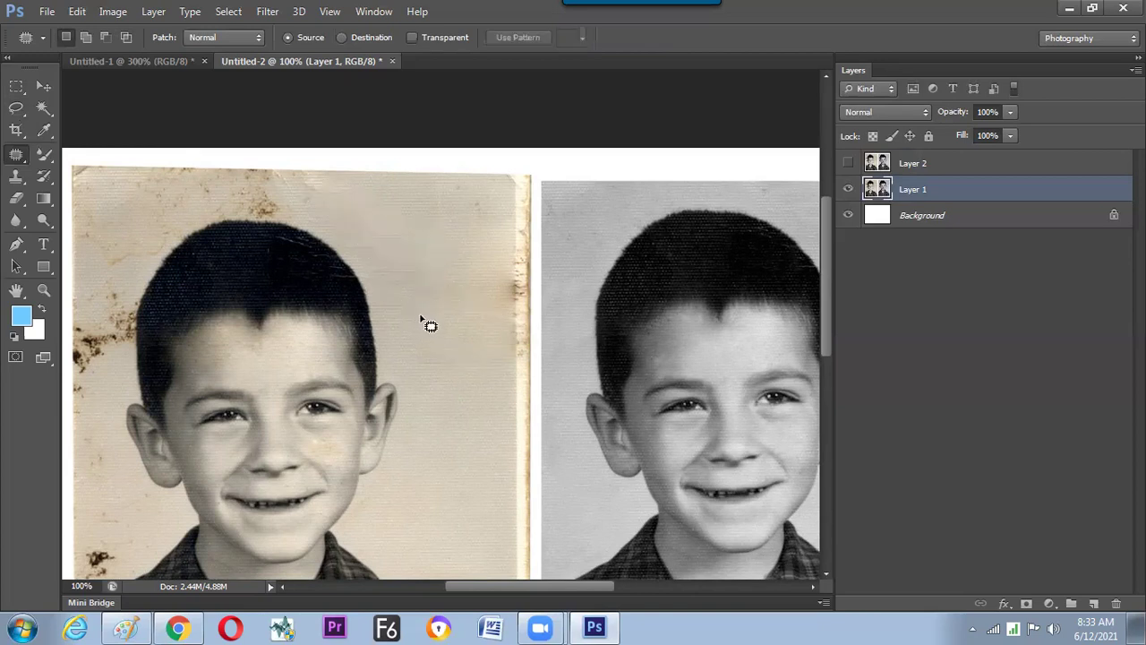
- Try to patch the whole dark stain between the photo's left edge and the hair with clean background
{"action": "left_click_drag", "start_coordinate": [263, 222], "coordinate": [422, 249]}
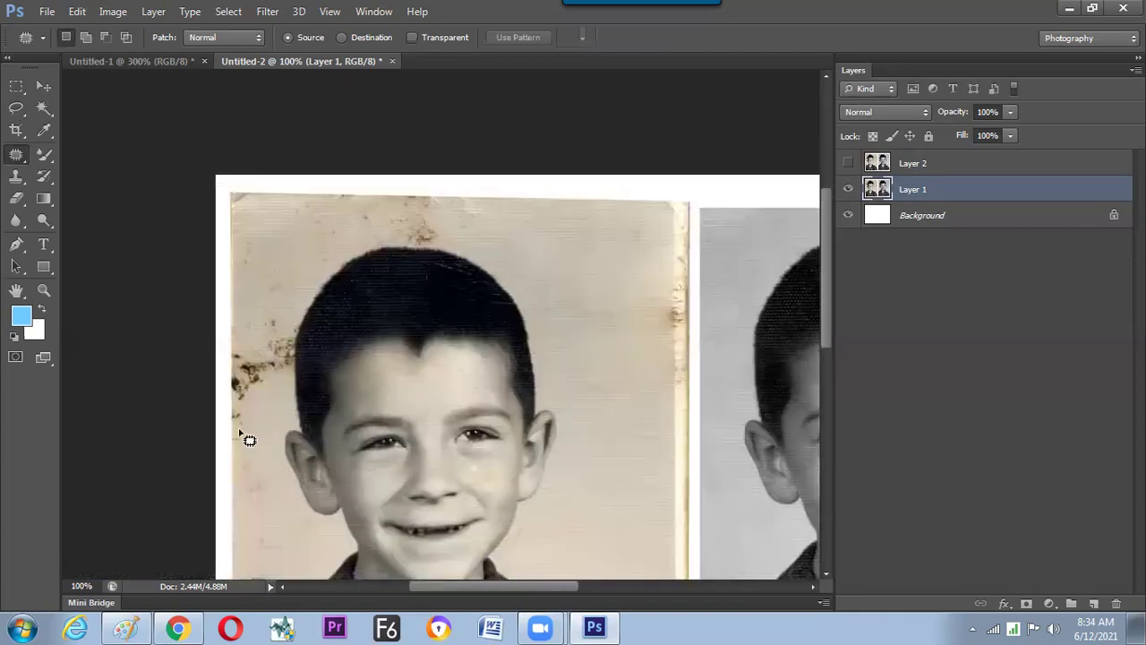
{"action": "mouse_move", "coordinate": [240, 435]}
{"action": "left_mouse_down"}
{"action": "mouse_move", "coordinate": [237, 357]}
{"action": "mouse_move", "coordinate": [296, 374]}
{"action": "mouse_move", "coordinate": [244, 437]}
{"action": "left_mouse_up"}
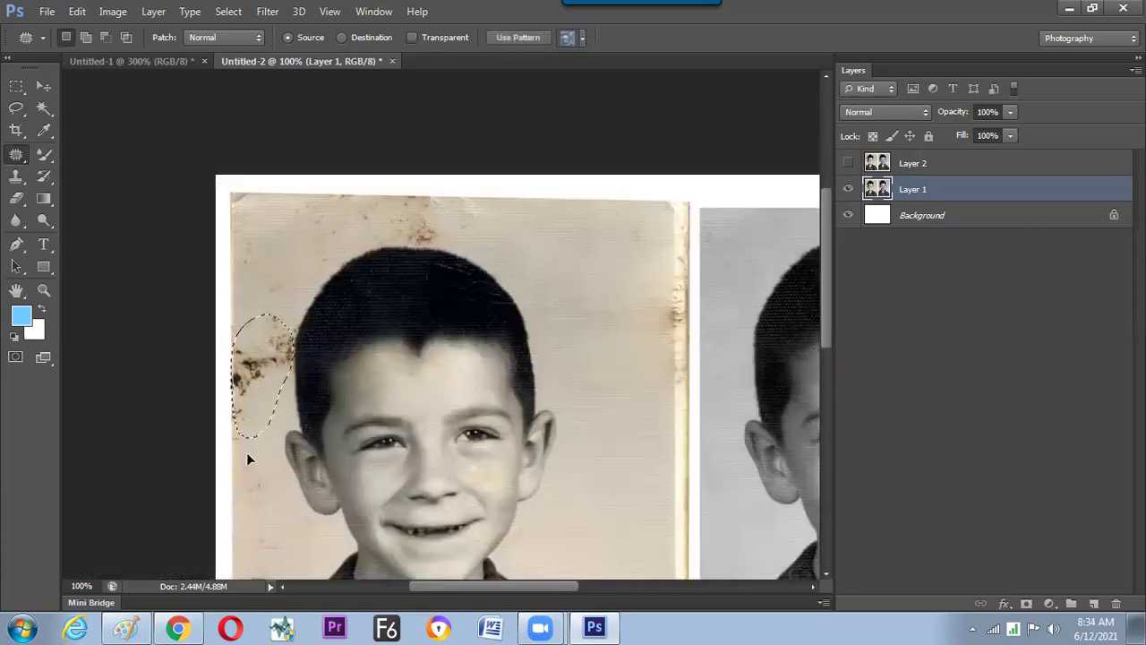
{"action": "left_click_drag", "start_coordinate": [263, 475], "coordinate": [265, 476]}
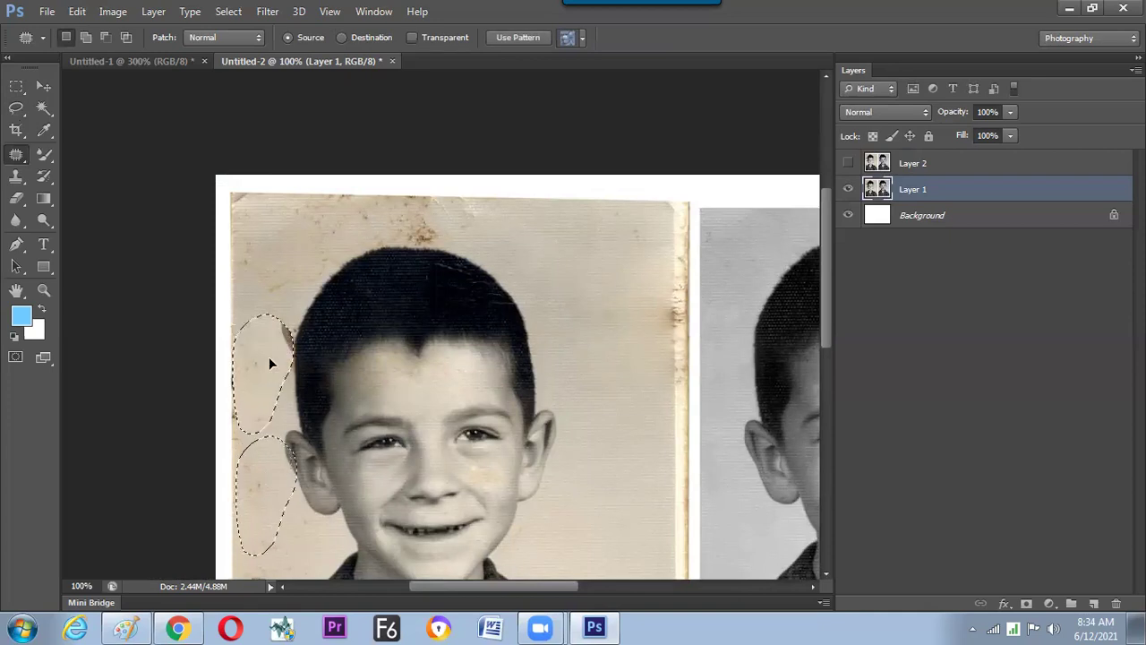
{"action": "left_click_drag", "start_coordinate": [271, 267], "coordinate": [586, 322]}
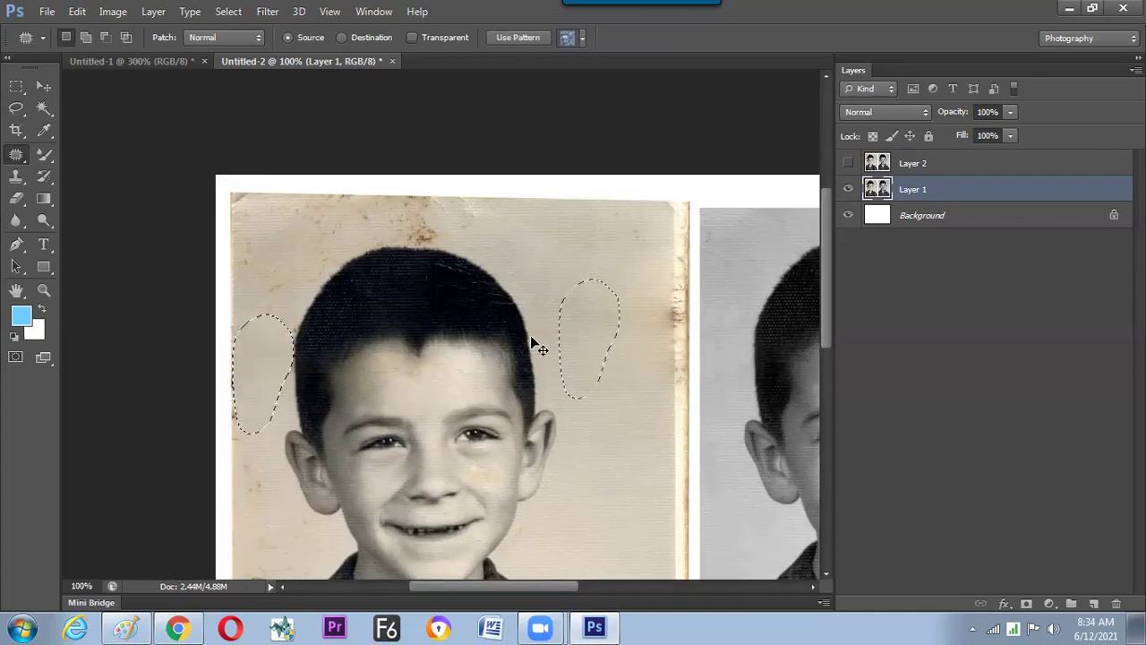
{"action": "key", "text": "ctrl+z"}
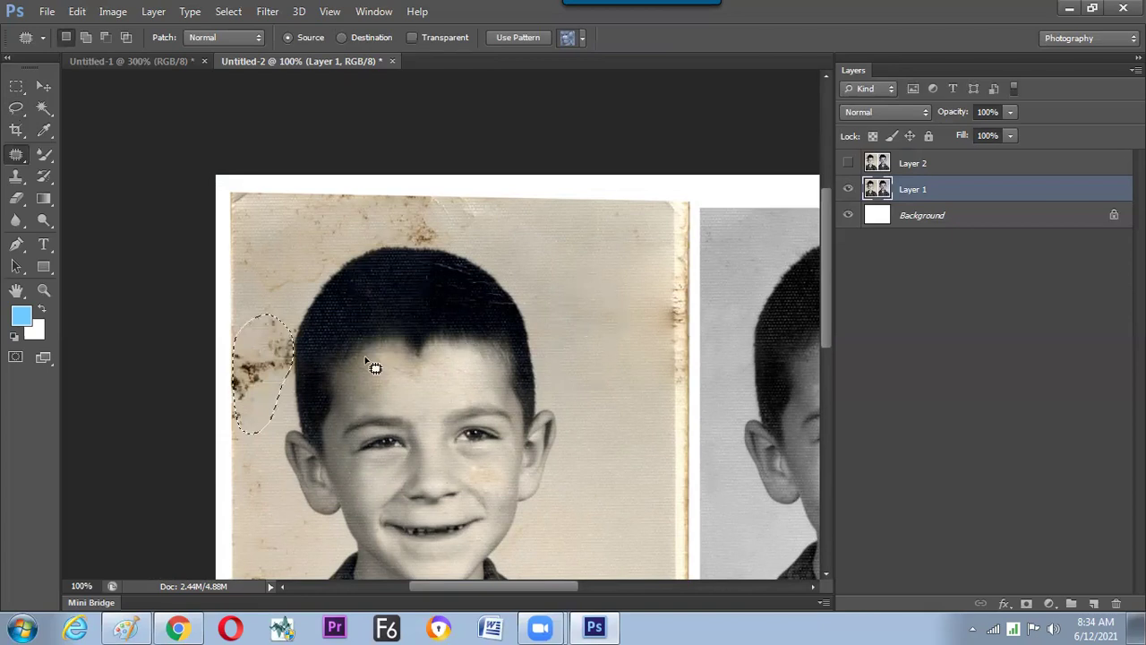
{"action": "key", "text": "ctrl+d"}
- Patch the middle part of the dark stain left of the hair with the clean background below it, and deselect
{"action": "key", "text": "ctrl+equal"}
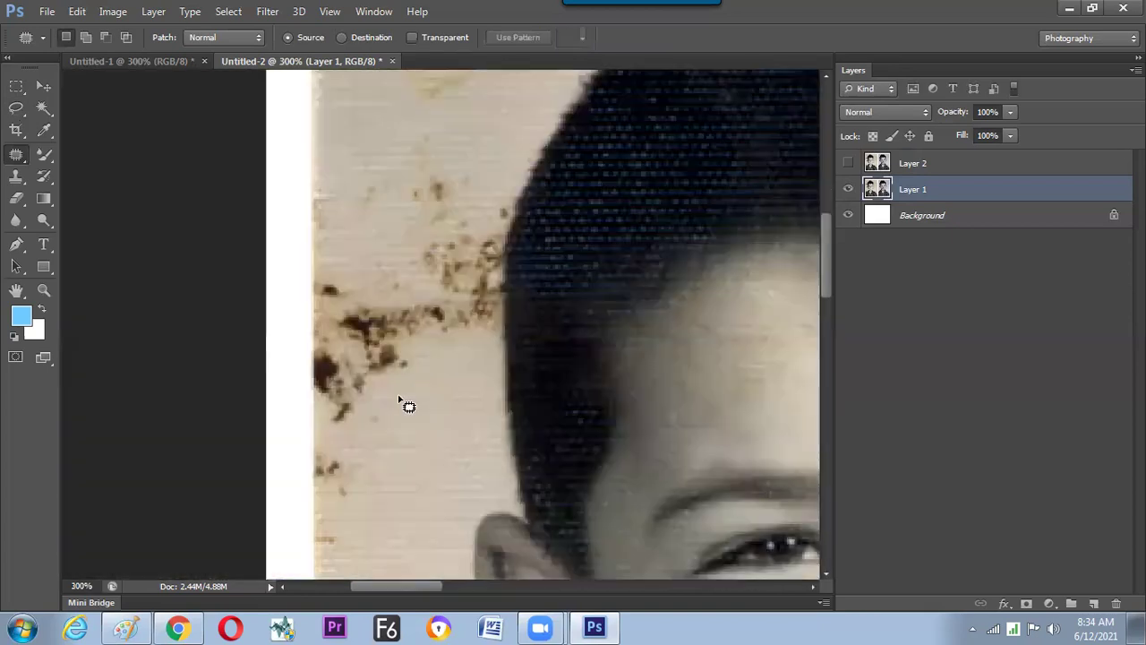
{"action": "mouse_move", "coordinate": [404, 403]}
{"action": "left_mouse_down"}
{"action": "mouse_move", "coordinate": [357, 291]}
{"action": "mouse_move", "coordinate": [409, 363]}
{"action": "left_mouse_up"}
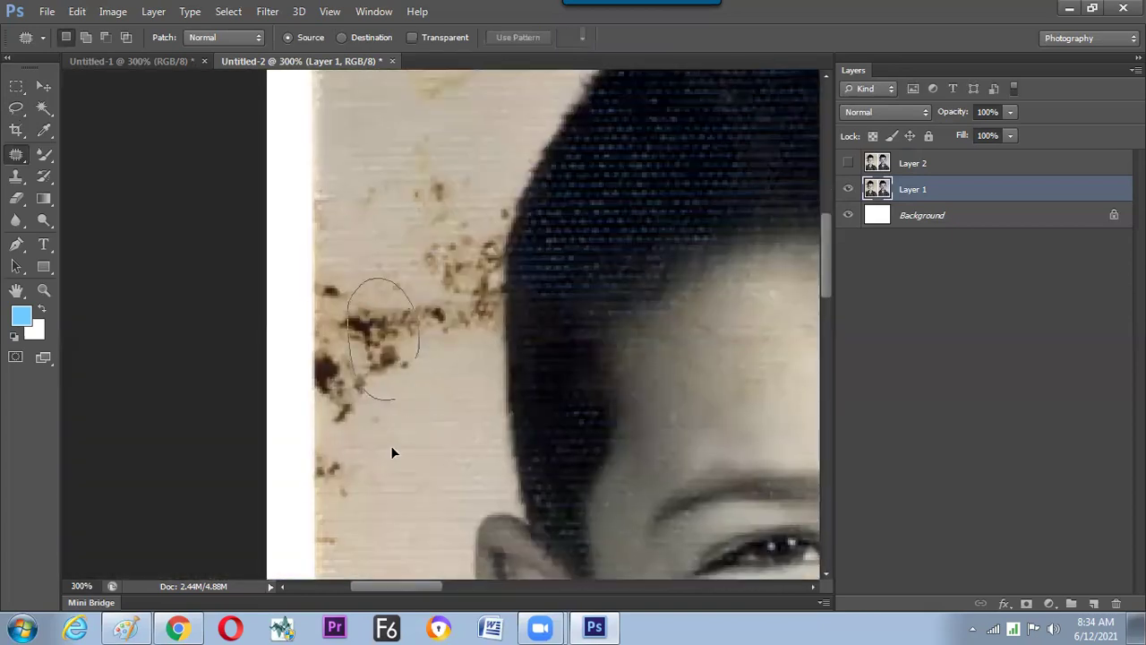
{"action": "left_click_drag", "start_coordinate": [421, 485], "coordinate": [421, 485]}
{"action": "mouse_move", "coordinate": [436, 380]}
{"action": "left_mouse_down"}
{"action": "mouse_move", "coordinate": [404, 293]}
{"action": "mouse_move", "coordinate": [433, 321]}
{"action": "mouse_move", "coordinate": [448, 440]}
{"action": "left_mouse_up"}
{"action": "key", "text": "ctrl+d"}
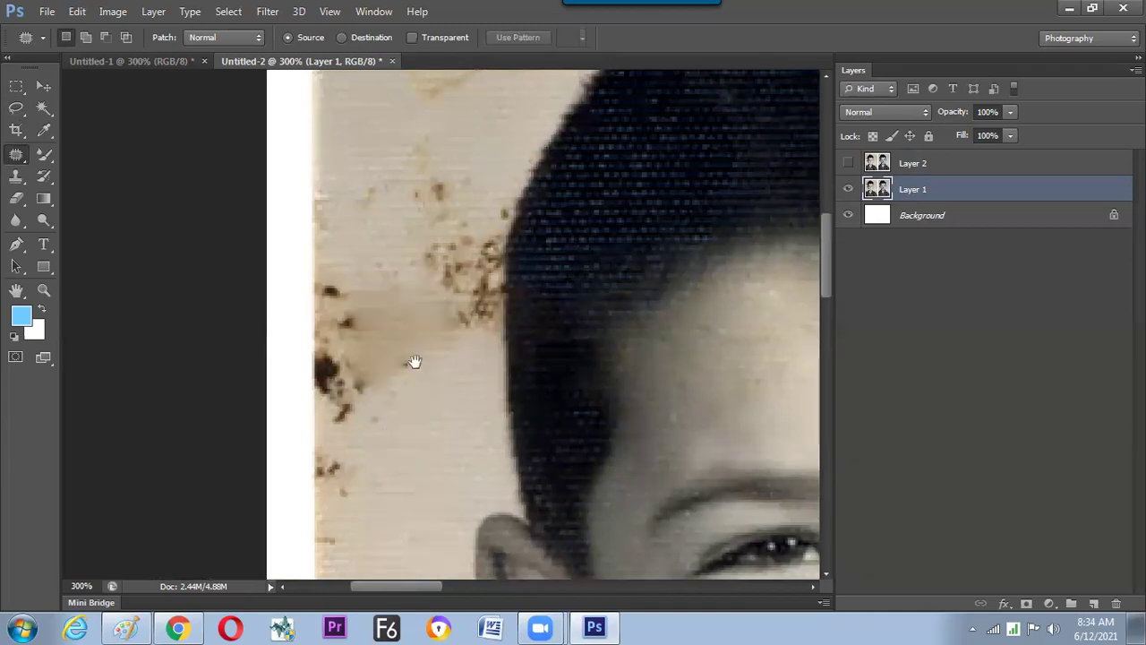
- Patch the dark spots near the photo's left edge with the adjacent clean background
{"action": "scroll", "coordinate": [412, 349], "scroll_direction": "down", "scroll_amount": 1}
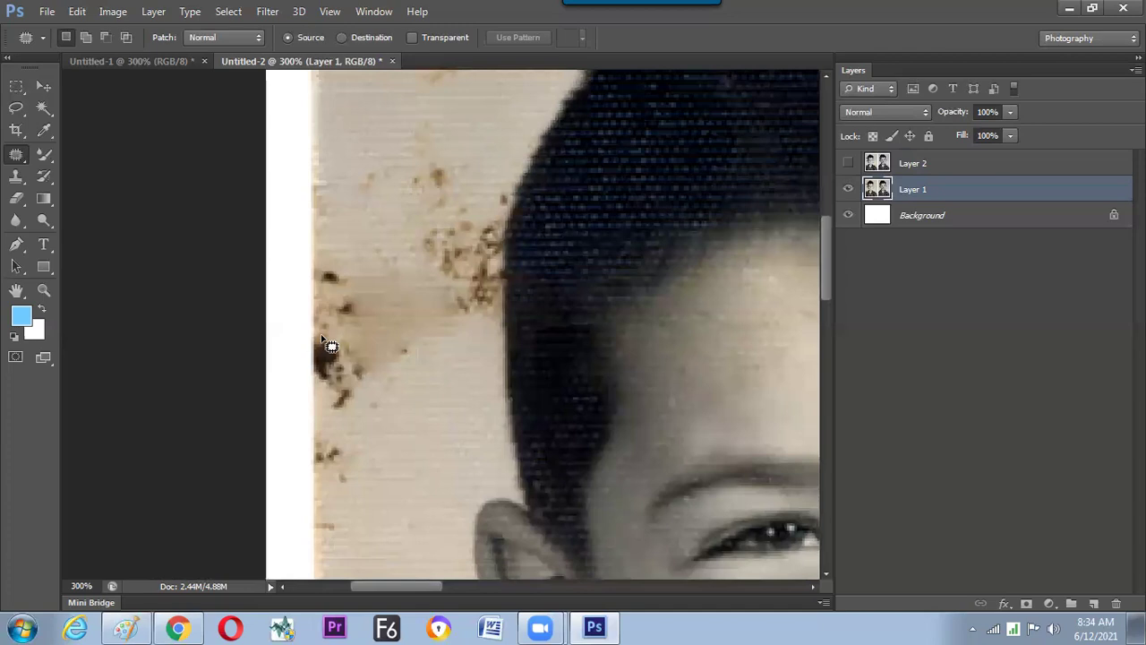
{"action": "left_click_drag", "start_coordinate": [371, 415], "coordinate": [367, 396]}
{"action": "left_click_drag", "start_coordinate": [371, 357], "coordinate": [430, 443]}
{"action": "left_click_drag", "start_coordinate": [405, 393], "coordinate": [375, 425]}
- Patch the dark speckles between the stain and the hair's left side with the clean background below, and deselect
{"action": "mouse_move", "coordinate": [419, 383]}
{"action": "left_mouse_down"}
{"action": "mouse_move", "coordinate": [395, 370]}
{"action": "mouse_move", "coordinate": [431, 362]}
{"action": "left_mouse_up"}
{"action": "left_click_drag", "start_coordinate": [416, 362], "coordinate": [405, 479]}
{"action": "left_click_drag", "start_coordinate": [438, 302], "coordinate": [439, 472]}
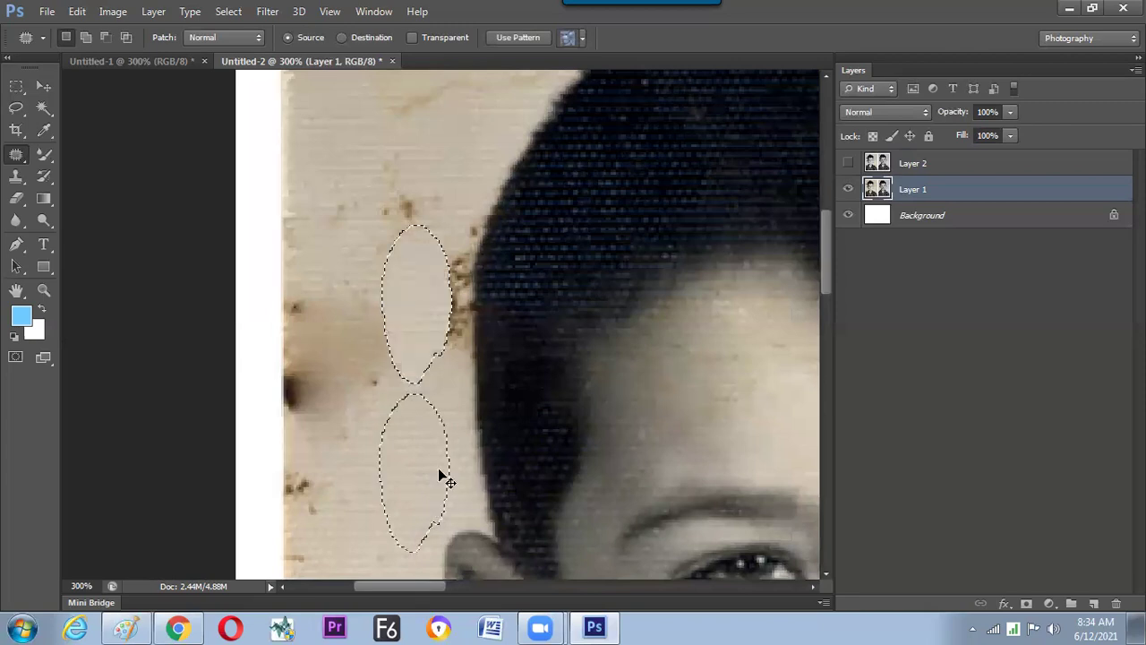
{"action": "mouse_move", "coordinate": [430, 407]}
{"action": "left_mouse_down"}
{"action": "mouse_move", "coordinate": [410, 430]}
{"action": "mouse_move", "coordinate": [316, 366]}
{"action": "mouse_move", "coordinate": [394, 368]}
{"action": "left_mouse_up"}
{"action": "mouse_move", "coordinate": [383, 383]}
{"action": "left_mouse_down"}
{"action": "mouse_move", "coordinate": [370, 481]}
{"action": "mouse_move", "coordinate": [421, 480]}
{"action": "mouse_move", "coordinate": [403, 320]}
{"action": "mouse_move", "coordinate": [317, 169]}
{"action": "mouse_move", "coordinate": [357, 300]}
{"action": "left_mouse_up"}
{"action": "key", "text": "ctrl+d"}
- Patch the stained background beside the photo's left edge and the speckles left of the hair with clean background below
{"action": "mouse_move", "coordinate": [345, 309]}
{"action": "left_mouse_down"}
{"action": "mouse_move", "coordinate": [342, 396]}
{"action": "mouse_move", "coordinate": [303, 204]}
{"action": "left_mouse_up"}
{"action": "left_click_drag", "start_coordinate": [362, 233], "coordinate": [382, 423]}
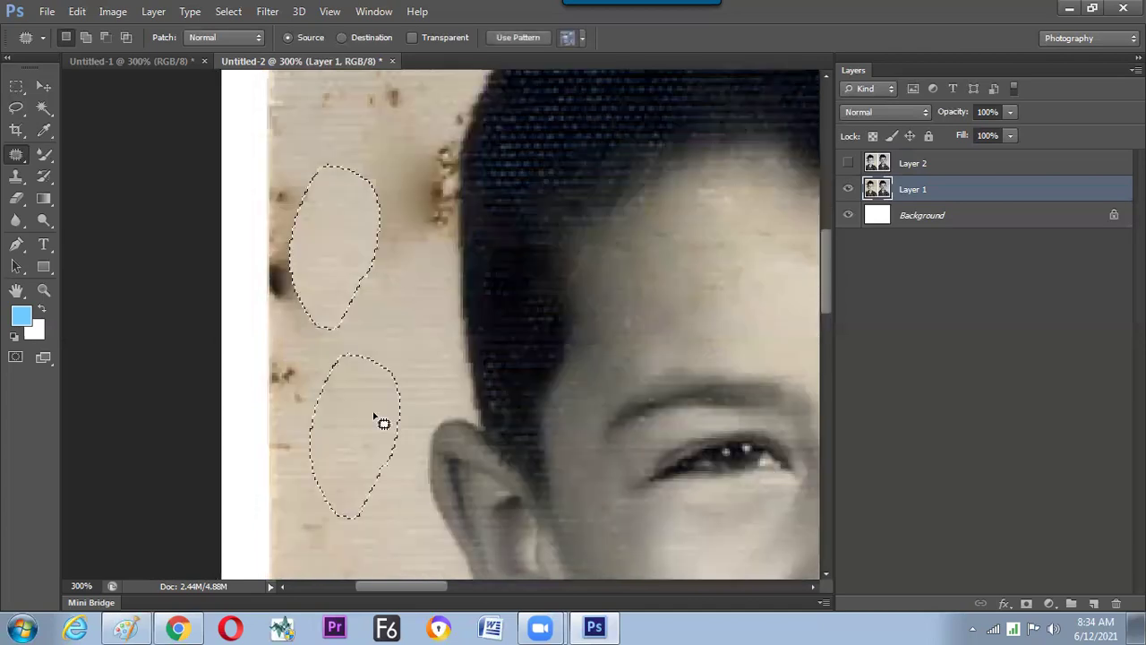
{"action": "key", "text": "ctrl+d"}
{"action": "mouse_move", "coordinate": [392, 278]}
{"action": "left_mouse_down"}
{"action": "mouse_move", "coordinate": [371, 383]}
{"action": "mouse_move", "coordinate": [417, 240]}
{"action": "mouse_move", "coordinate": [409, 342]}
{"action": "mouse_move", "coordinate": [387, 346]}
{"action": "left_mouse_up"}
{"action": "left_click_drag", "start_coordinate": [396, 471], "coordinate": [396, 469]}
{"action": "key", "text": "ctrl+d"}
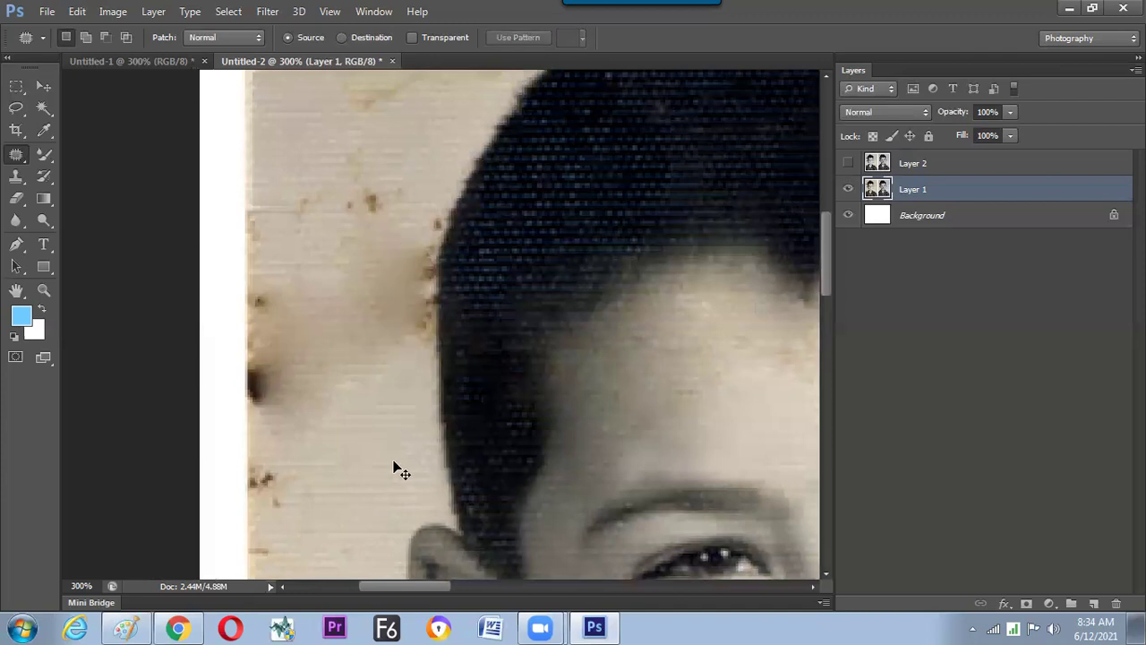
- Patch the brown spots above the stain left of the hair with clean background, and deselect
{"action": "mouse_move", "coordinate": [389, 310]}
{"action": "left_mouse_down"}
{"action": "mouse_move", "coordinate": [366, 237]}
{"action": "mouse_move", "coordinate": [376, 309]}
{"action": "mouse_move", "coordinate": [442, 222]}
{"action": "left_mouse_up"}
{"action": "key", "text": "ctrl+d"}
{"action": "mouse_move", "coordinate": [381, 184]}
{"action": "left_mouse_down"}
{"action": "mouse_move", "coordinate": [379, 264]}
{"action": "mouse_move", "coordinate": [314, 239]}
{"action": "mouse_move", "coordinate": [440, 249]}
{"action": "mouse_move", "coordinate": [381, 460]}
{"action": "mouse_move", "coordinate": [380, 564]}
{"action": "left_mouse_up"}
{"action": "key", "text": "ctrl+d"}
- Patch the discoloured background along the hair's upper-left curve with the cleaner background beside it, and deselect
{"action": "left_click_drag", "start_coordinate": [426, 372], "coordinate": [428, 319]}
{"action": "left_click_drag", "start_coordinate": [439, 221], "coordinate": [352, 260]}
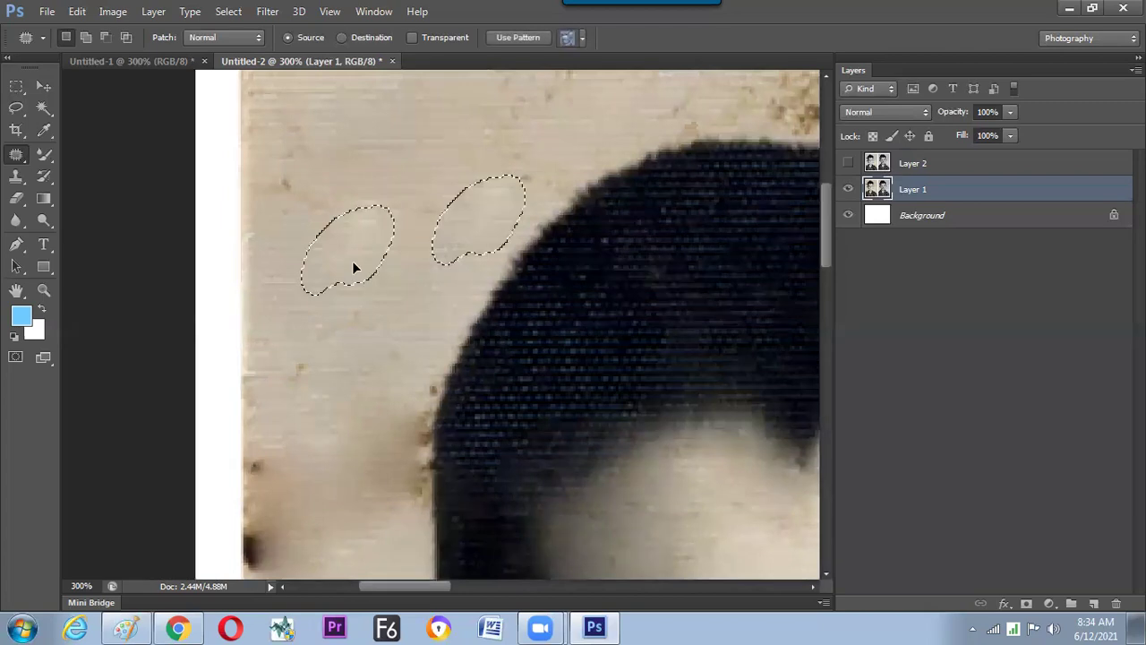
{"action": "key", "text": "ctrl+d"}
{"action": "mouse_move", "coordinate": [377, 362]}
{"action": "left_mouse_down"}
{"action": "mouse_move", "coordinate": [353, 374]}
{"action": "mouse_move", "coordinate": [422, 289]}
{"action": "left_mouse_up"}
{"action": "key", "text": "ctrl+d"}
- Patch the brown stain directly above the hair with clean background from the area right of the head
{"action": "left_click_drag", "start_coordinate": [747, 573], "coordinate": [672, 279]}
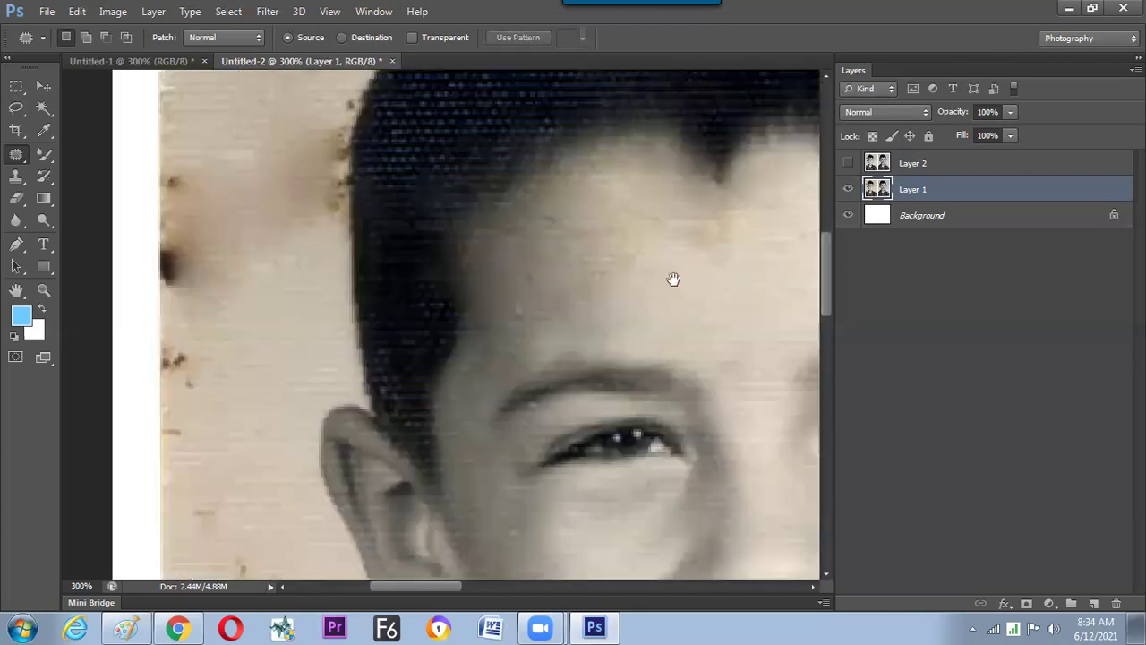
{"action": "left_click_drag", "start_coordinate": [290, 271], "coordinate": [258, 302]}
{"action": "key", "text": "ctrl+minus"}
{"action": "key", "text": "ctrl+minus"}
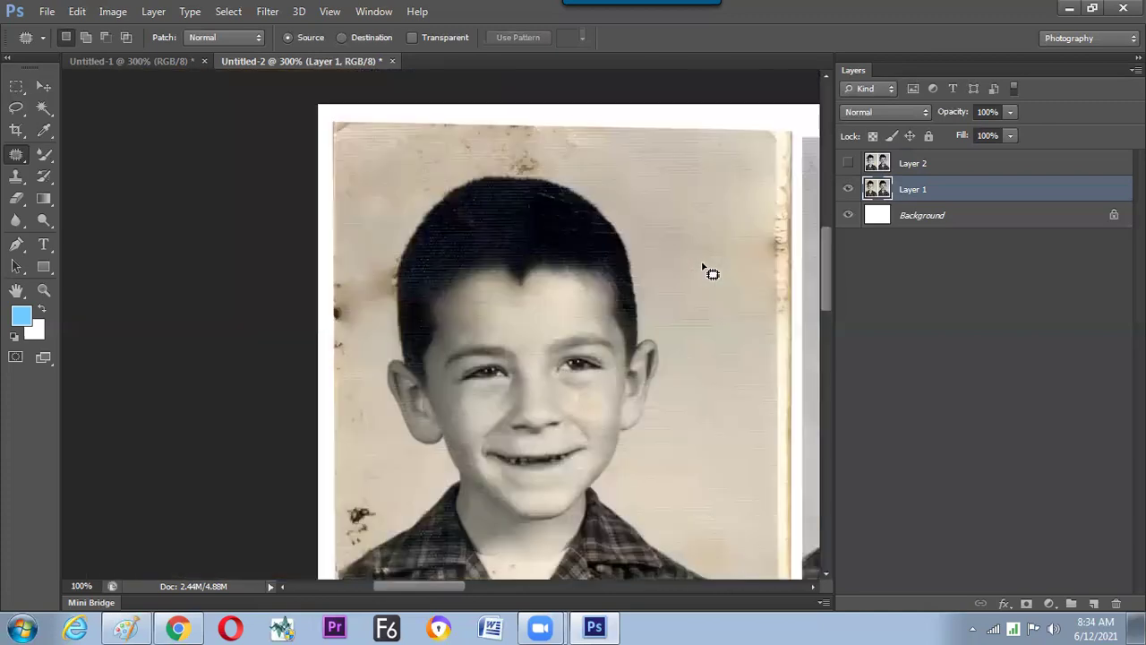
{"action": "key", "text": "ctrl+plus"}
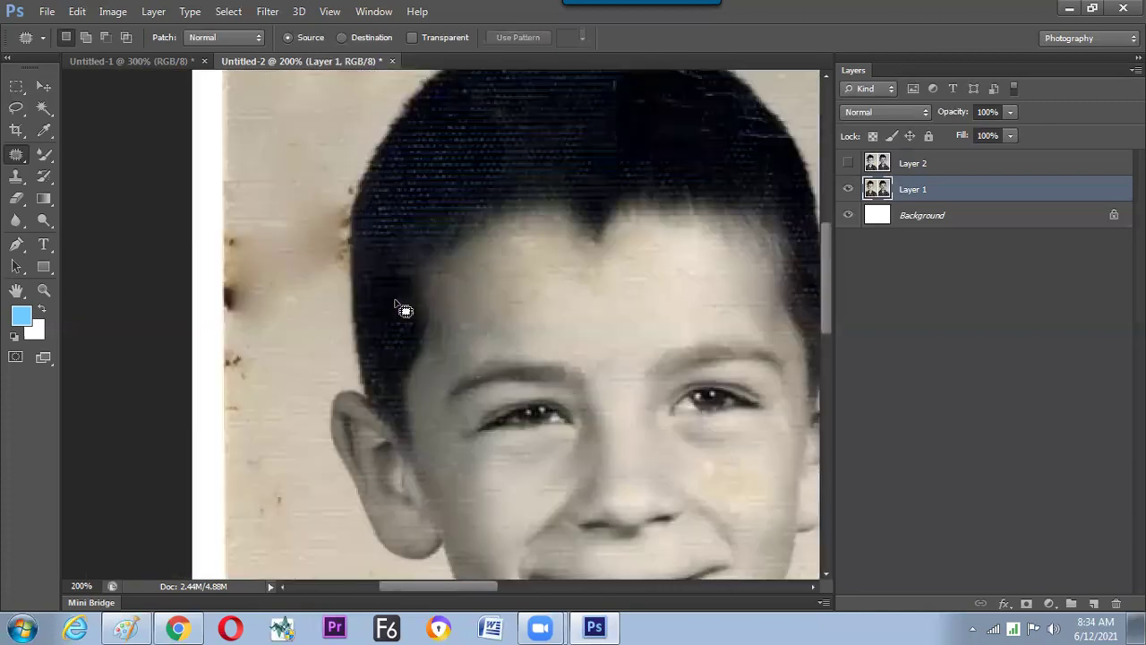
{"action": "key", "text": "ctrl+minus"}
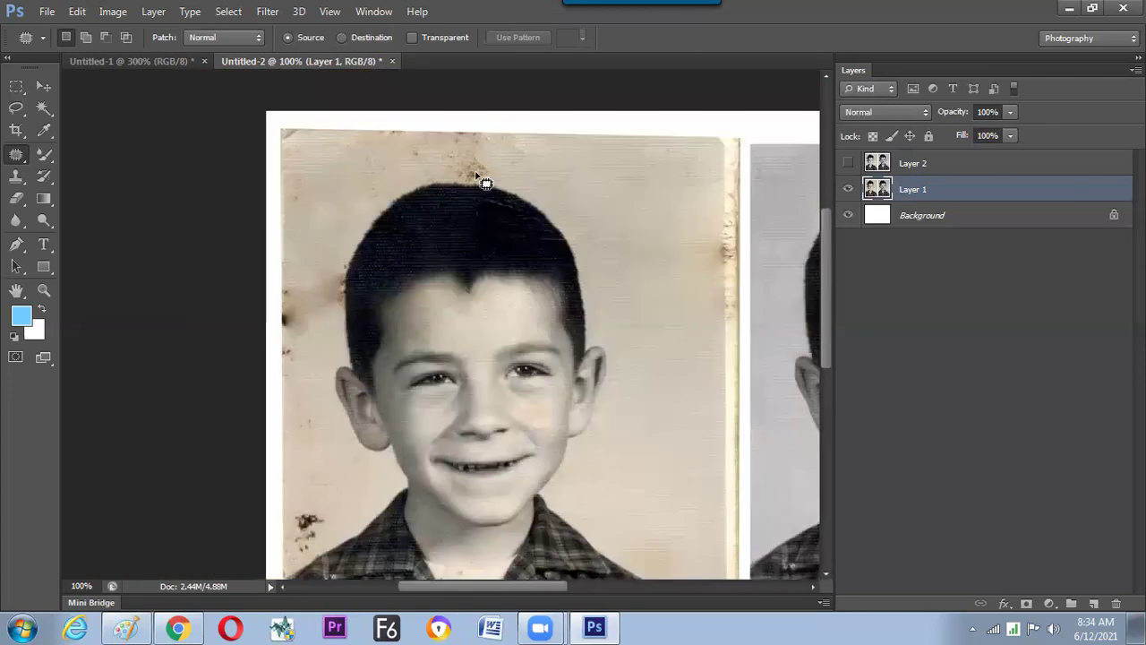
{"action": "left_click_drag", "start_coordinate": [607, 184], "coordinate": [598, 187]}
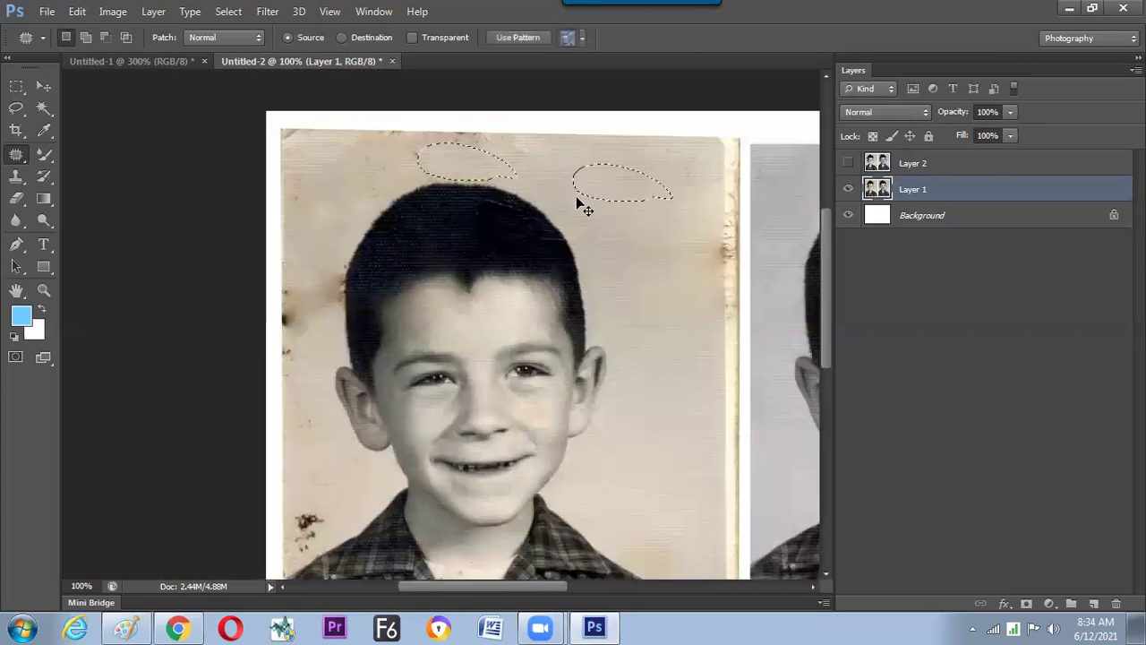
{"action": "mouse_move", "coordinate": [515, 147]}
{"action": "left_mouse_down"}
{"action": "mouse_move", "coordinate": [491, 161]}
{"action": "mouse_move", "coordinate": [620, 175]}
{"action": "left_mouse_up"}
- Patch the faint spots in the portrait's upper-left background with clean background from right of the head, and deselect
{"action": "mouse_move", "coordinate": [418, 169]}
{"action": "left_mouse_down"}
{"action": "mouse_move", "coordinate": [339, 147]}
{"action": "mouse_move", "coordinate": [424, 165]}
{"action": "left_mouse_up"}
{"action": "left_click_drag", "start_coordinate": [374, 160], "coordinate": [630, 179]}
{"action": "mouse_move", "coordinate": [286, 230]}
{"action": "left_mouse_down"}
{"action": "mouse_move", "coordinate": [358, 200]}
{"action": "mouse_move", "coordinate": [328, 226]}
{"action": "mouse_move", "coordinate": [561, 170]}
{"action": "left_mouse_up"}
{"action": "left_click", "coordinate": [597, 197]}
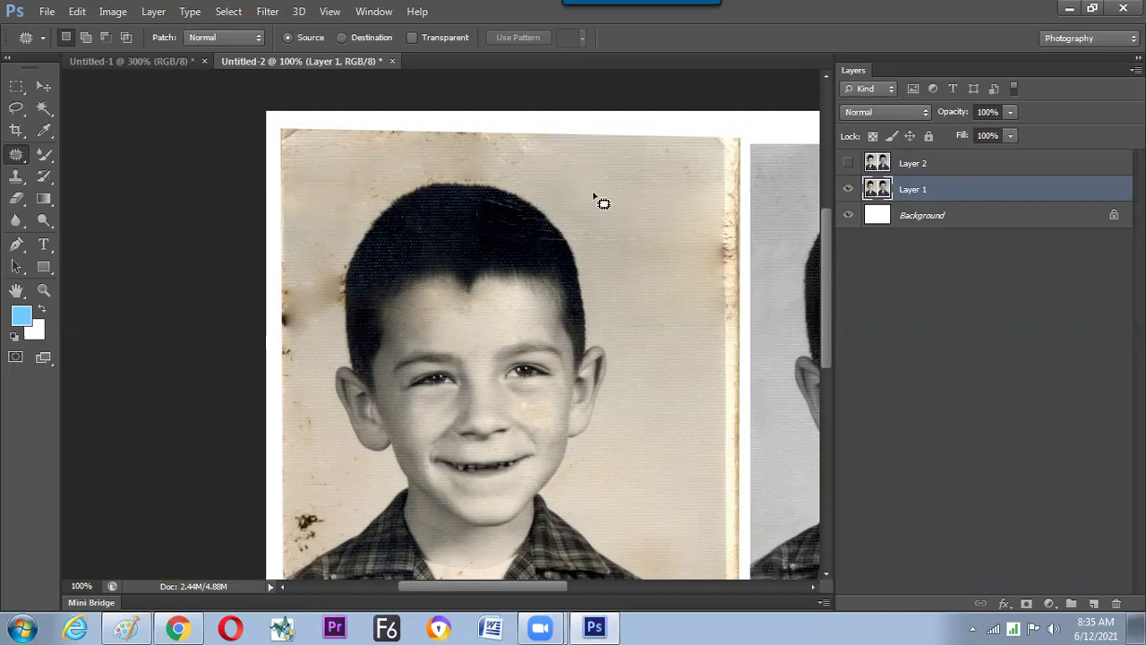
- Patch the dark stain and small spots above the shirt's left shoulder with clean background, and deselect
{"action": "left_click_drag", "start_coordinate": [347, 407], "coordinate": [369, 287]}
{"action": "mouse_move", "coordinate": [345, 382]}
{"action": "left_mouse_down"}
{"action": "mouse_move", "coordinate": [343, 334]}
{"action": "mouse_move", "coordinate": [358, 362]}
{"action": "left_mouse_up"}
{"action": "left_click", "coordinate": [352, 368]}
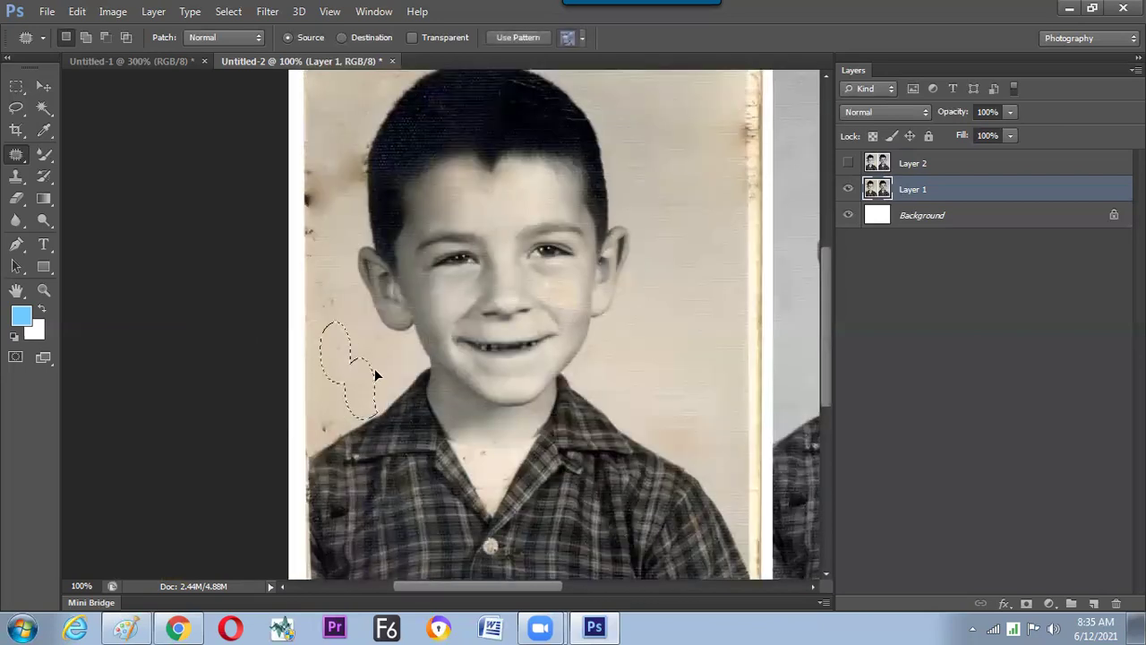
{"action": "mouse_move", "coordinate": [338, 410]}
{"action": "left_mouse_down"}
{"action": "mouse_move", "coordinate": [315, 437]}
{"action": "mouse_move", "coordinate": [334, 412]}
{"action": "left_mouse_up"}
{"action": "mouse_move", "coordinate": [339, 334]}
{"action": "left_mouse_down"}
{"action": "mouse_move", "coordinate": [325, 299]}
{"action": "mouse_move", "coordinate": [335, 339]}
{"action": "left_mouse_up"}
{"action": "left_click", "coordinate": [370, 359]}
{"action": "scroll", "coordinate": [344, 250], "scroll_direction": "left", "scroll_amount": 1}
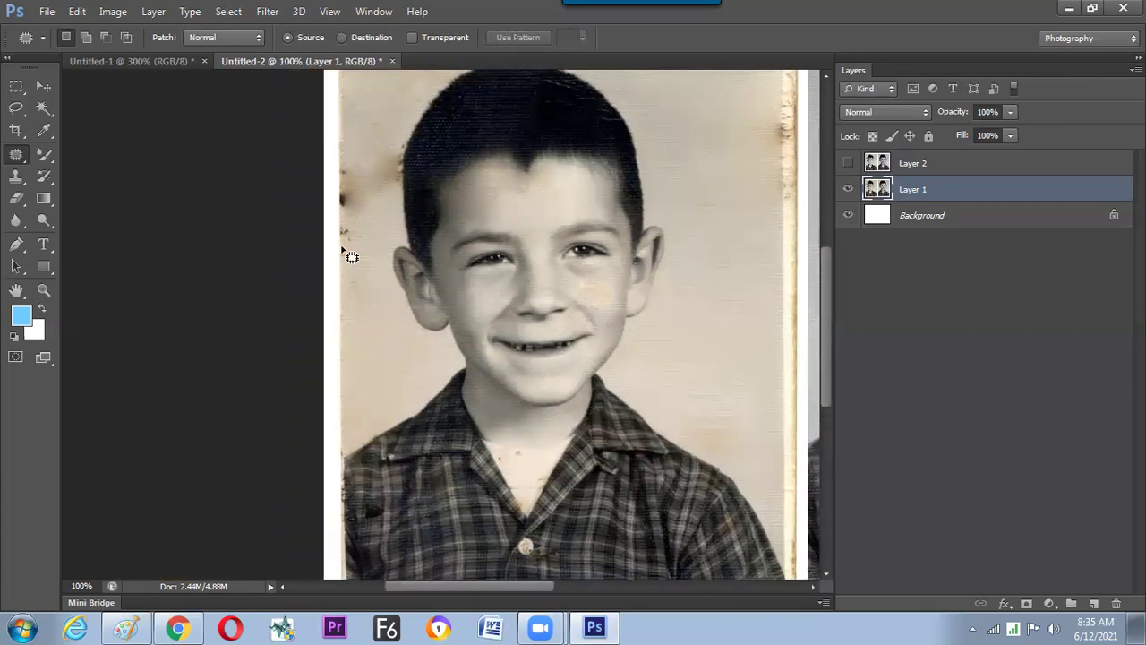
- Patch the small dark spots along the photo's left edge beside the ear and hair with adjacent background
{"action": "left_click_drag", "start_coordinate": [359, 254], "coordinate": [357, 256]}
{"action": "left_click_drag", "start_coordinate": [354, 255], "coordinate": [362, 316]}
{"action": "left_click", "coordinate": [351, 249]}
{"action": "scroll", "coordinate": [358, 261], "scroll_direction": "up", "scroll_amount": 1}
{"action": "mouse_move", "coordinate": [343, 223]}
{"action": "left_mouse_down"}
{"action": "mouse_move", "coordinate": [361, 202]}
{"action": "mouse_move", "coordinate": [356, 238]}
{"action": "mouse_move", "coordinate": [348, 228]}
{"action": "mouse_move", "coordinate": [377, 234]}
{"action": "left_mouse_up"}
{"action": "left_click", "coordinate": [377, 235]}
- Select the stained portrait with the Rectangular Marquee, leaving out its yellowed right border, and invert the selection
{"action": "left_click_drag", "start_coordinate": [401, 300], "coordinate": [341, 221]}
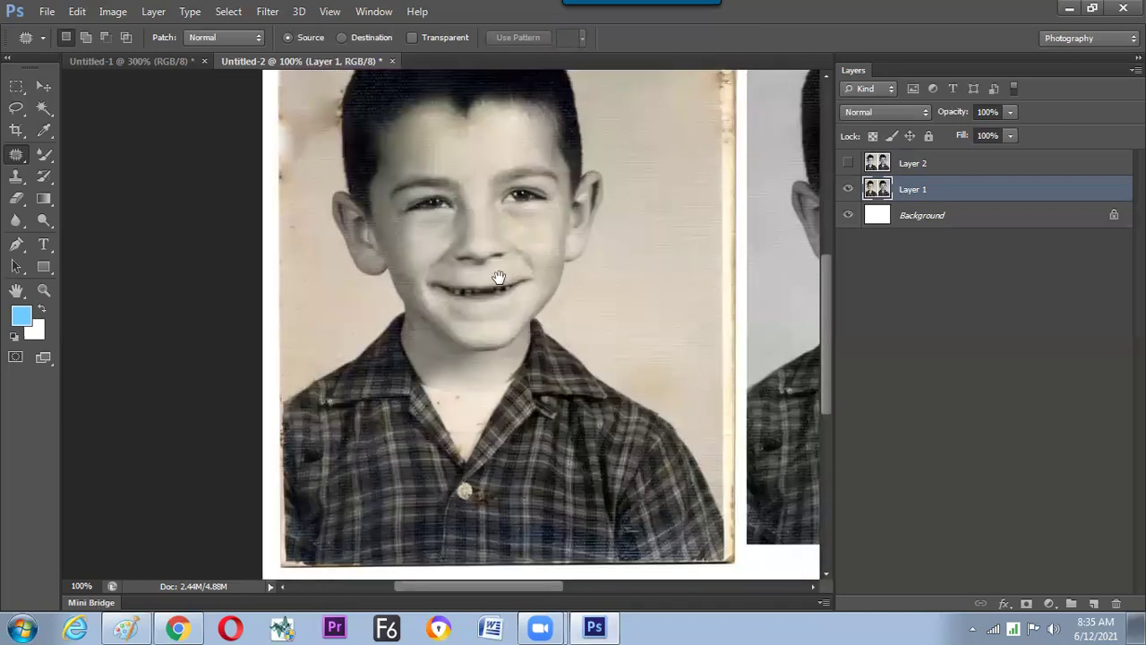
{"action": "left_click_drag", "start_coordinate": [552, 286], "coordinate": [547, 287]}
{"action": "key", "text": "ctrl+minus"}
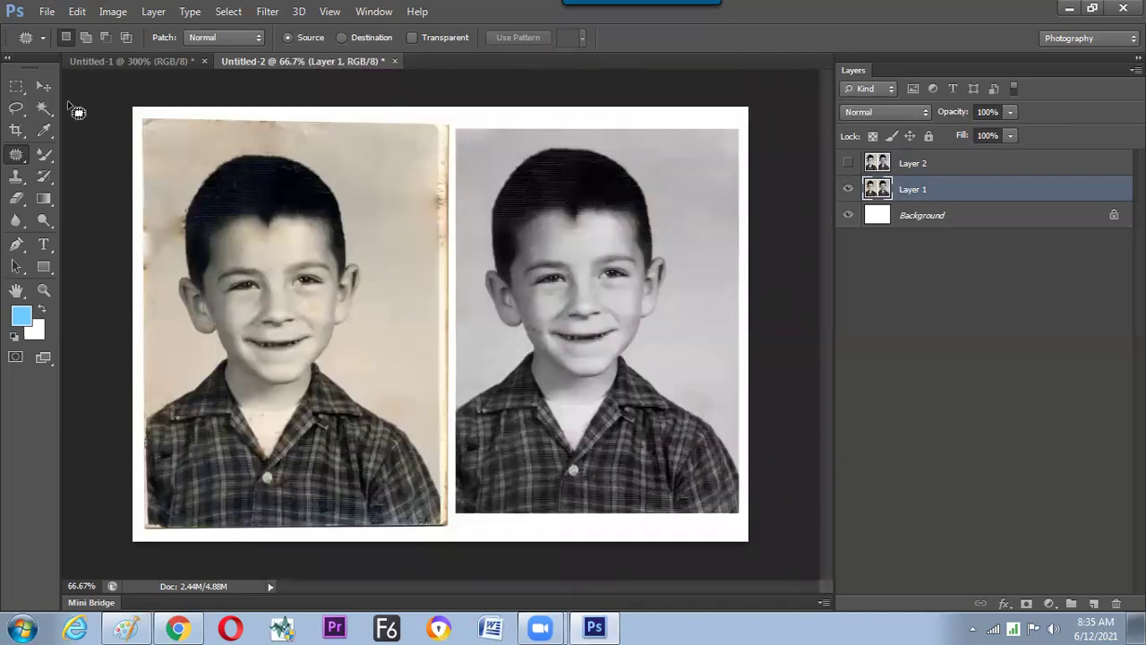
{"action": "key", "text": "m"}
{"action": "left_click_drag", "start_coordinate": [143, 117], "coordinate": [413, 446]}
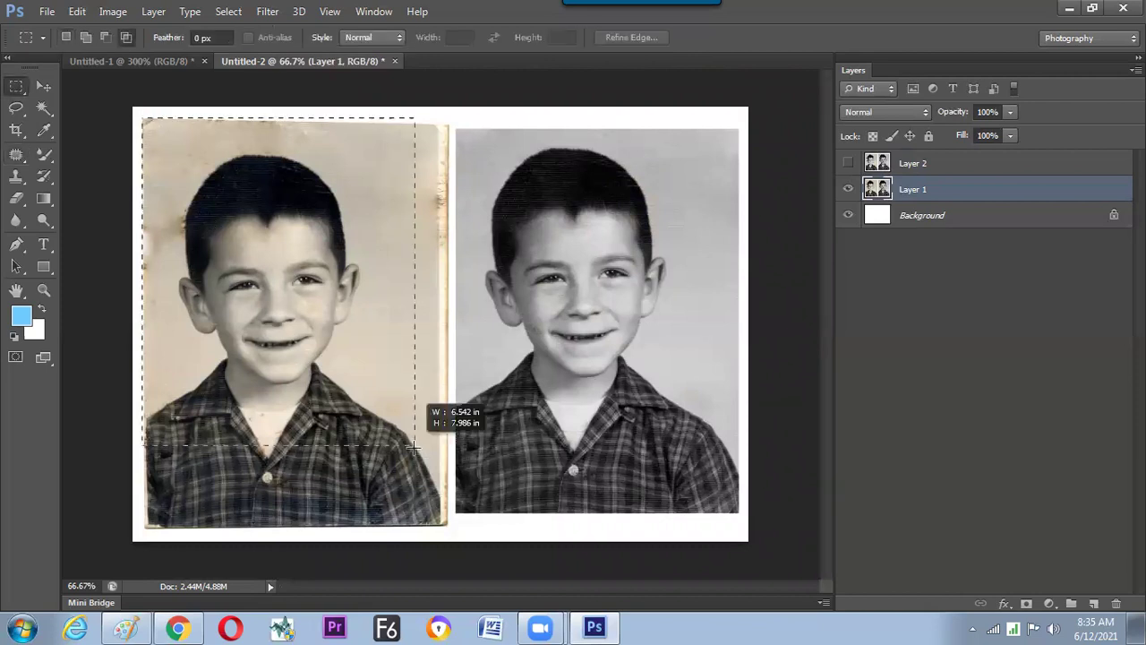
{"action": "left_click_drag", "start_coordinate": [437, 514], "coordinate": [443, 523]}
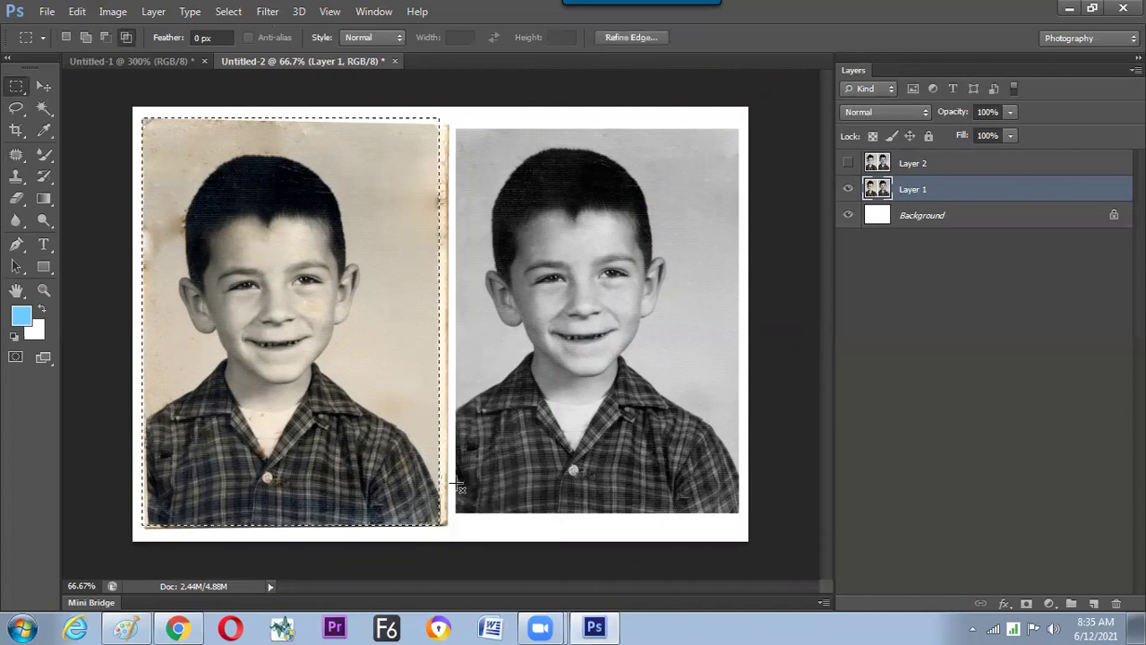
{"action": "left_click", "coordinate": [235, 19]}
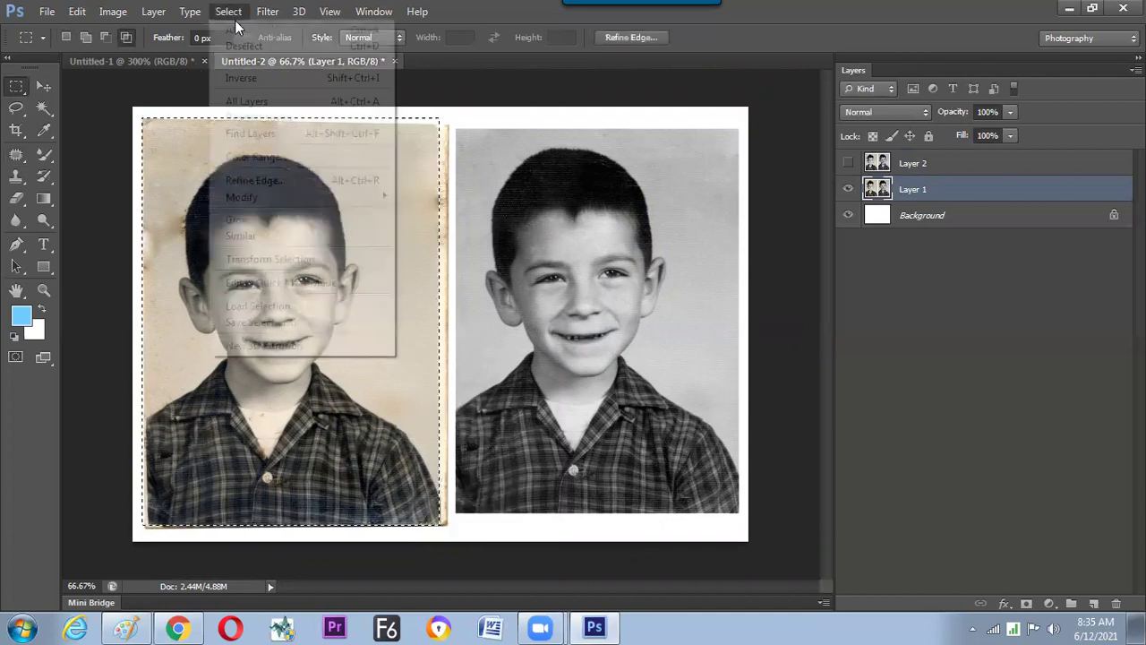
{"action": "left_click", "coordinate": [240, 78]}
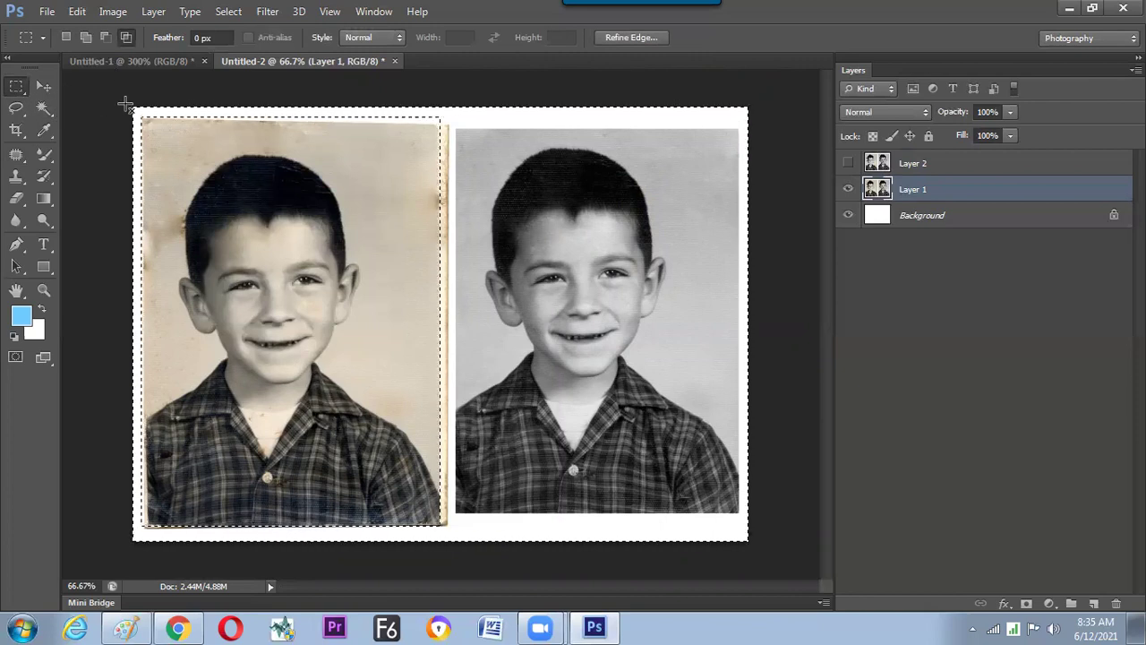
- Limit the inverted selection to the border around the stained portrait, fill it with the white background colour, and deselect
{"action": "left_click_drag", "start_coordinate": [133, 108], "coordinate": [453, 557]}
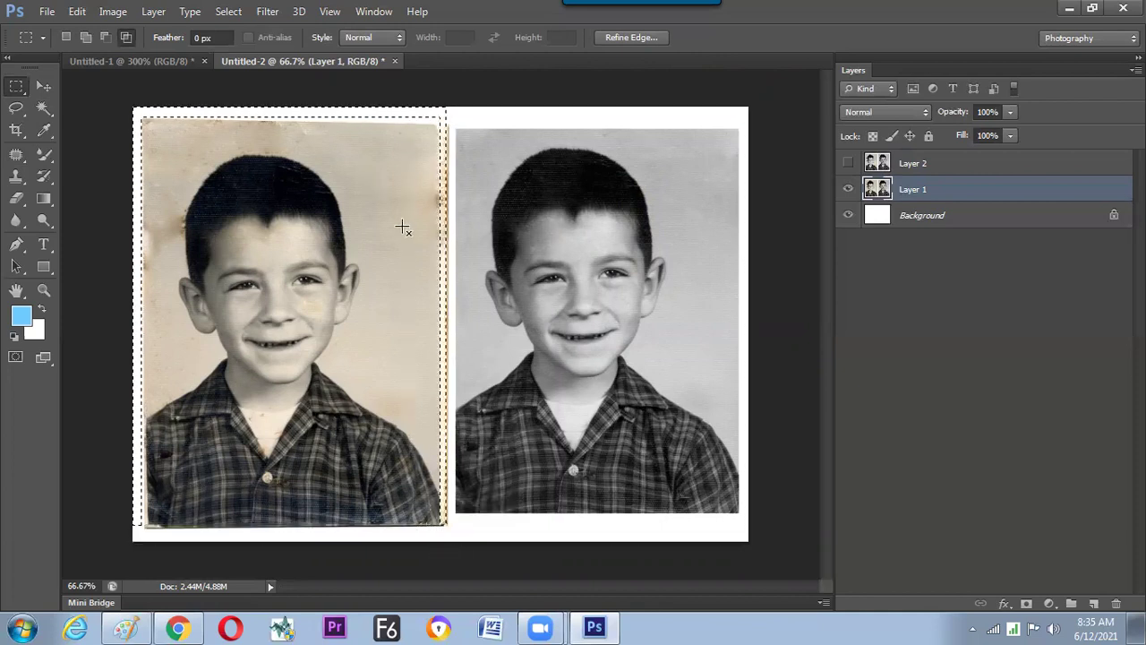
{"action": "key", "text": "ctrl+BackSpace"}
{"action": "key", "text": "ctrl+d"}
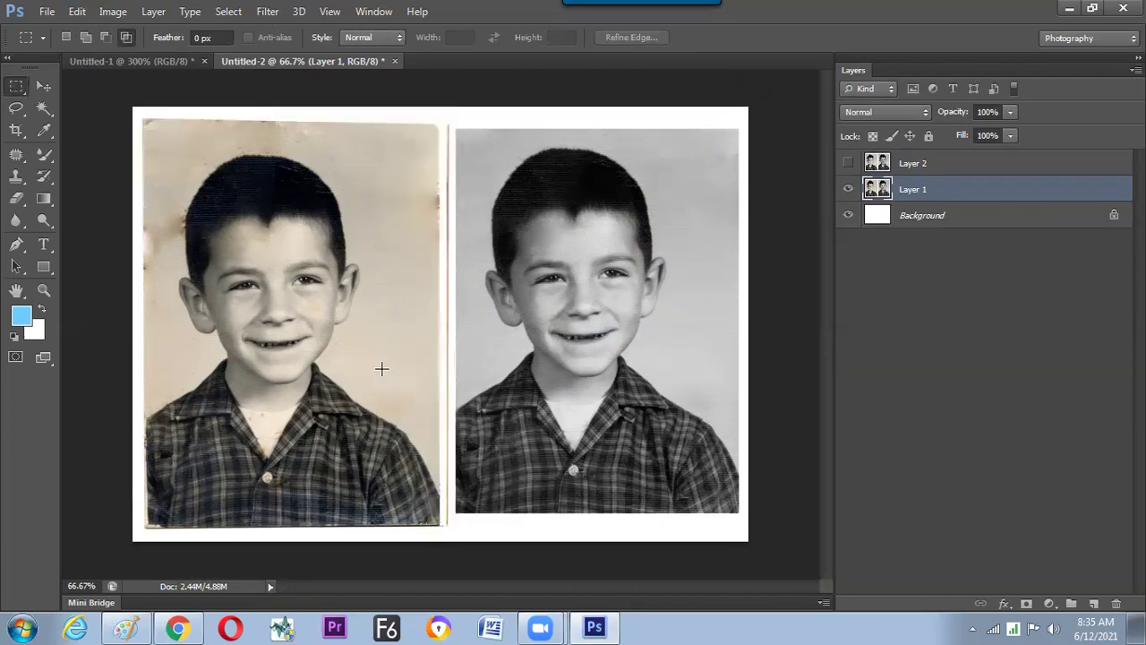
- Show and hide Layer 2 to compare the original damaged portrait with the patched version
{"action": "key", "text": "ctrl+plus"}
{"action": "key", "text": "ctrl+minus"}
{"action": "key", "text": "ctrl+plus"}
{"action": "key", "text": "ctrl+minus"}
{"action": "left_click", "coordinate": [843, 165]}
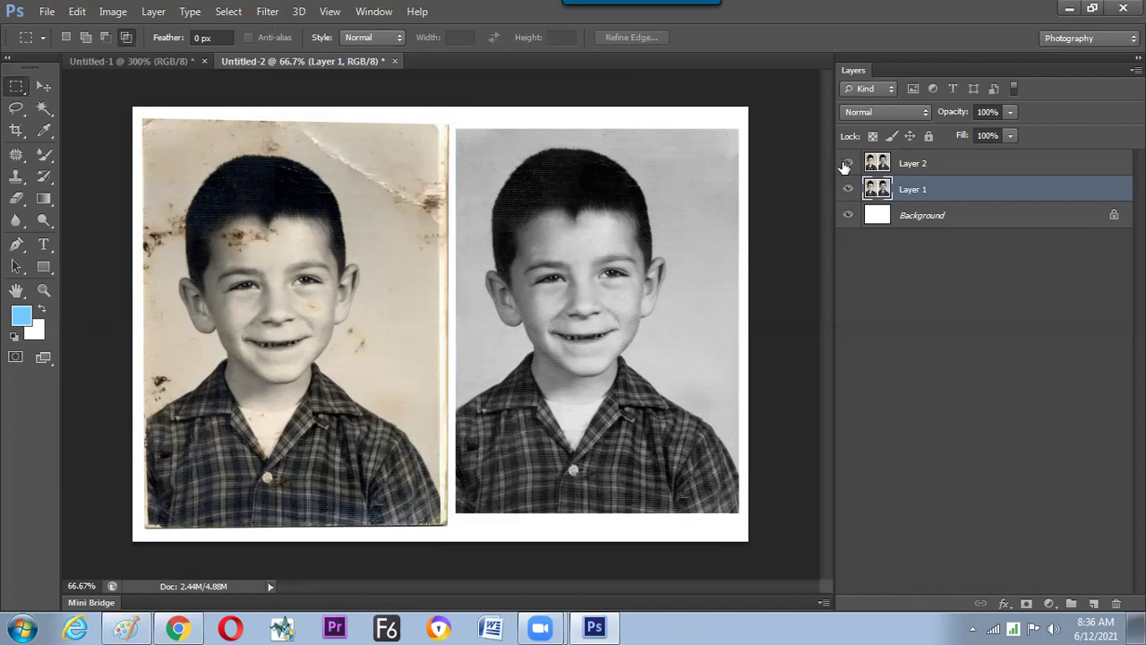
{"action": "left_click", "coordinate": [848, 165]}
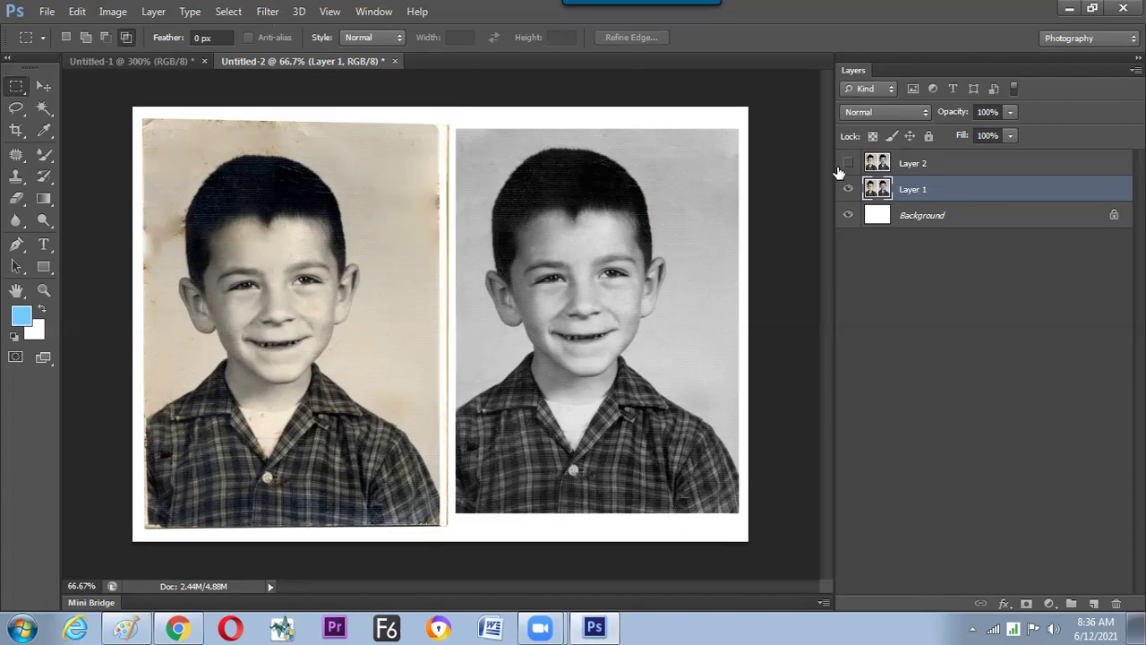
- Examine the patched portrait's face, hair and background up close for remaining blemishes
{"action": "key", "text": "ctrl+plus"}
{"action": "left_click_drag", "start_coordinate": [278, 271], "coordinate": [437, 362]}
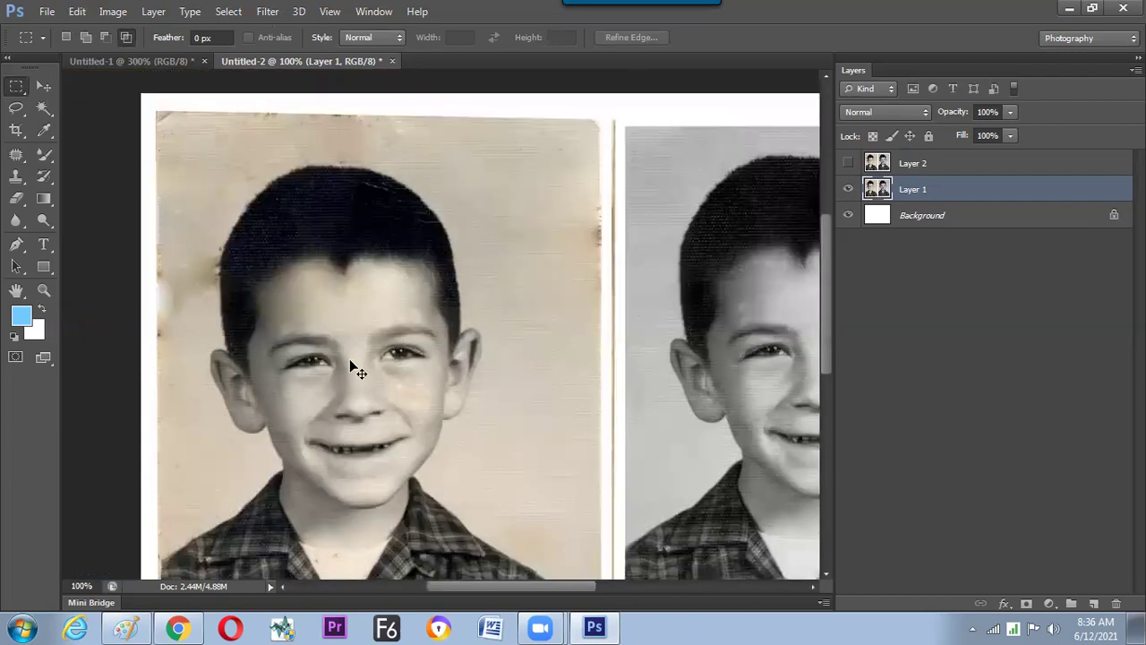
{"action": "key", "text": "ctrl+minus"}
{"action": "key", "text": "ctrl+plus"}
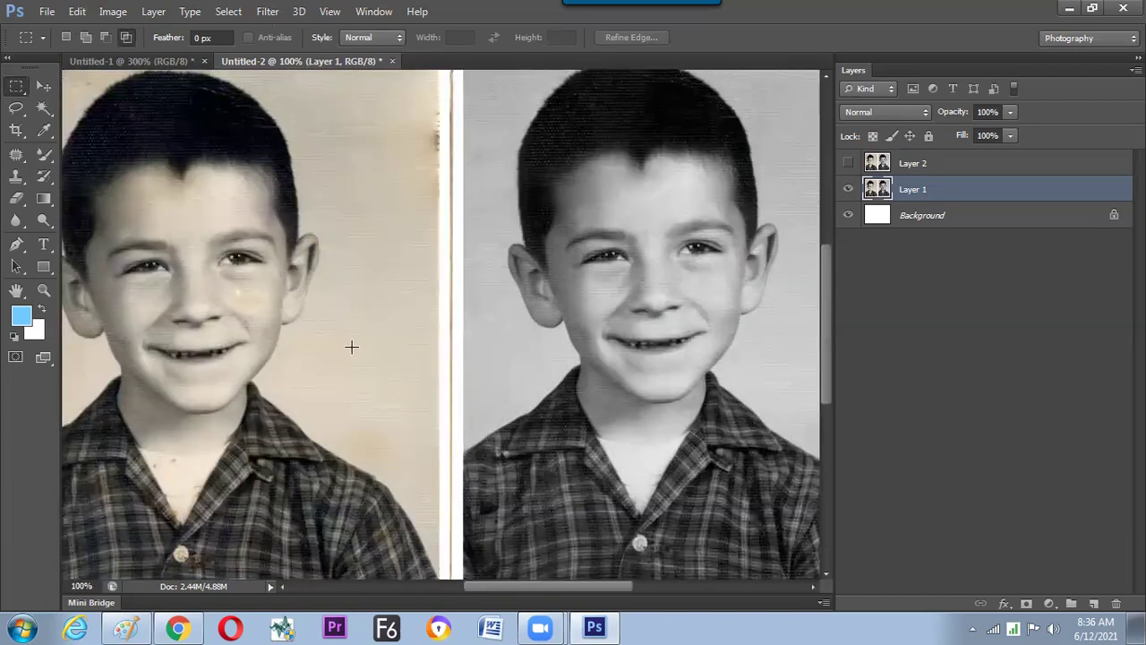
{"action": "scroll", "coordinate": [388, 347], "scroll_direction": "up", "scroll_amount": 3}
{"action": "scroll", "coordinate": [388, 348], "scroll_direction": "left", "scroll_amount": 4}
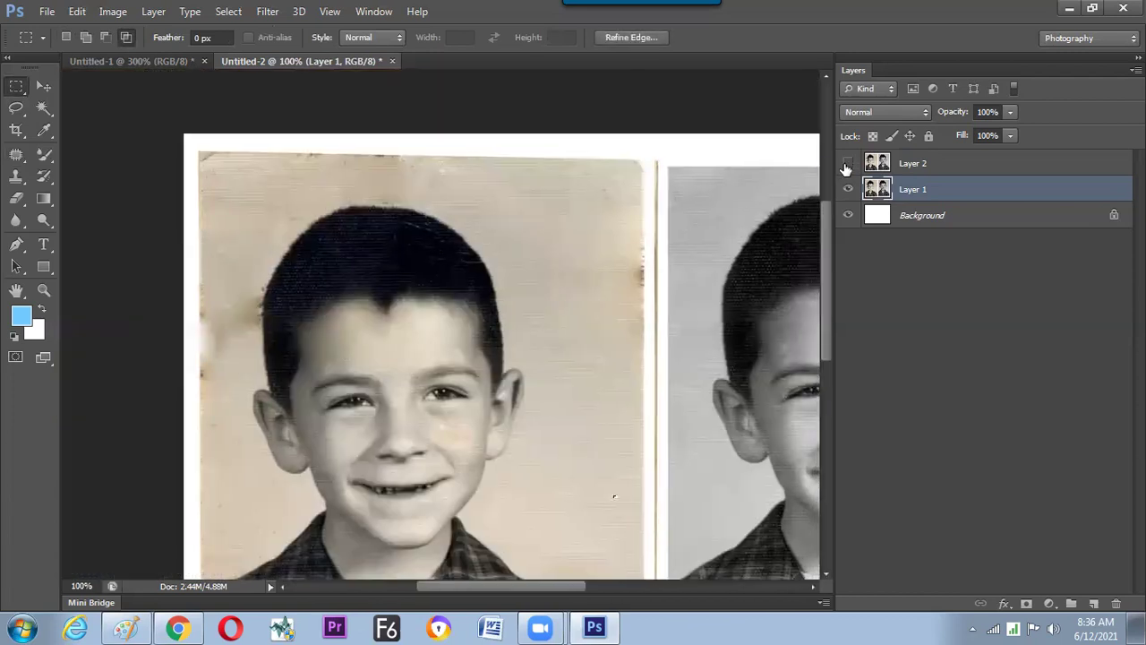
{"action": "scroll", "coordinate": [365, 273], "scroll_direction": "down", "scroll_amount": 2}
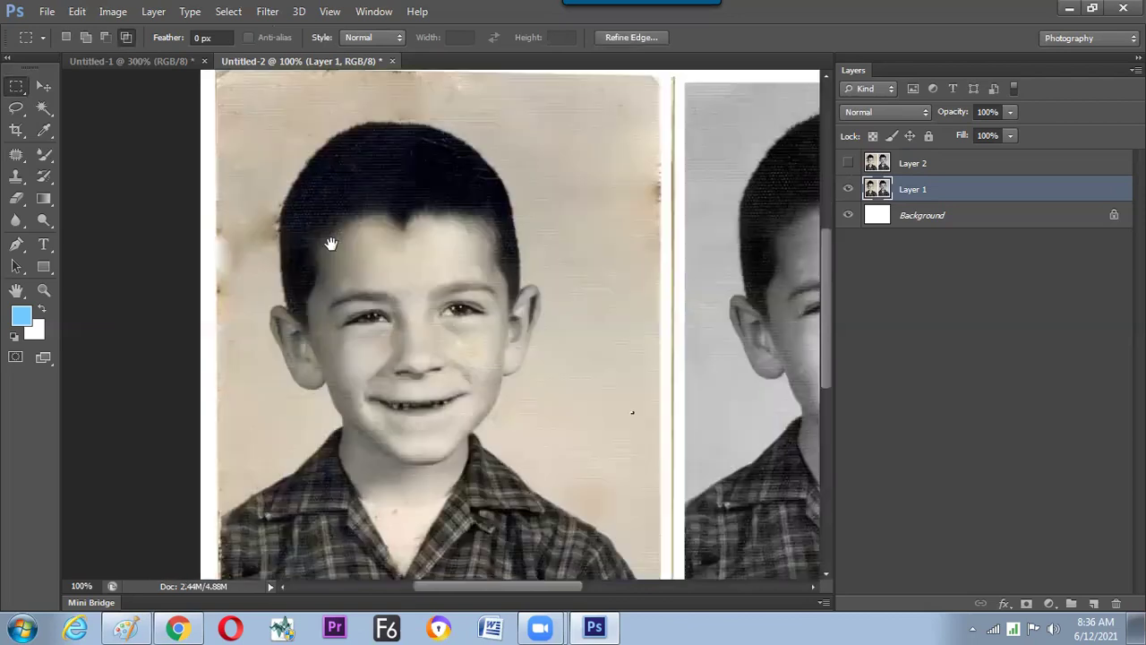
{"action": "scroll", "coordinate": [319, 278], "scroll_direction": "up", "scroll_amount": 2}
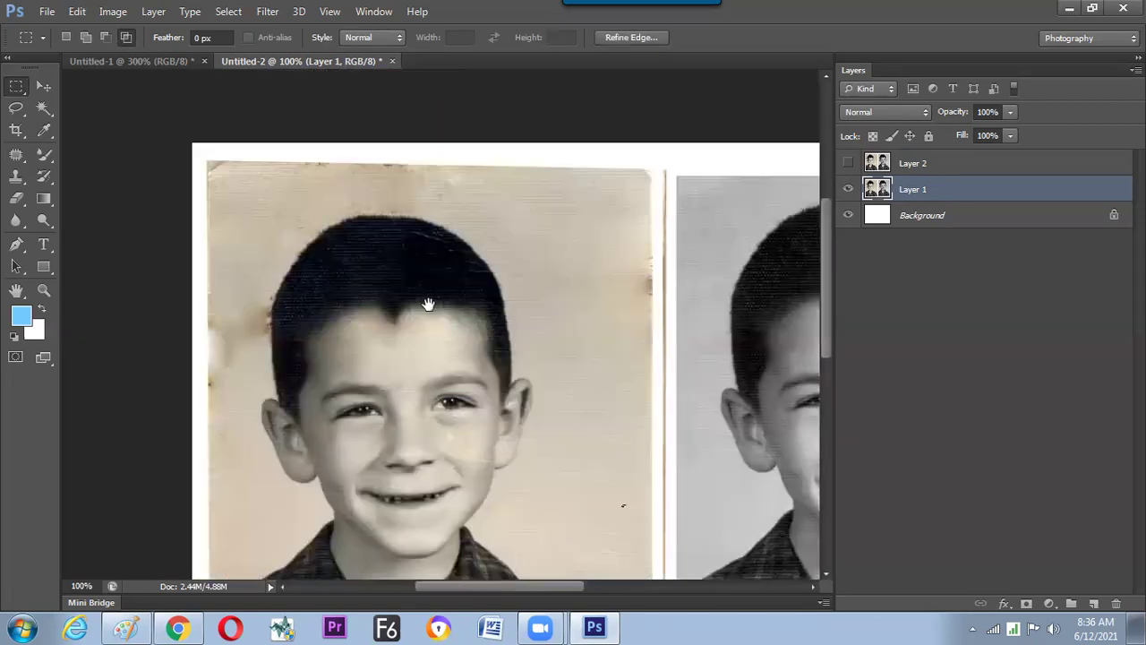
{"action": "scroll", "coordinate": [428, 302], "scroll_direction": "up", "scroll_amount": 1}
{"action": "scroll", "coordinate": [436, 293], "scroll_direction": "left", "scroll_amount": 2}
{"action": "scroll", "coordinate": [62, 156], "scroll_direction": "down", "scroll_amount": 1}
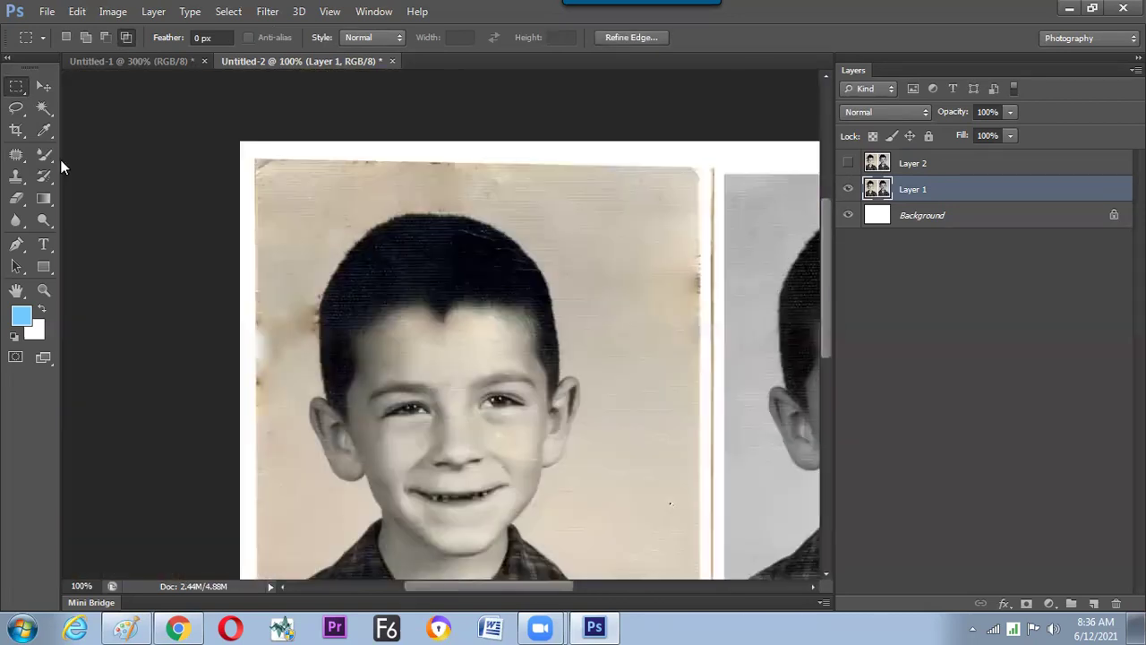
- Try out the Spot Healing Brush and the Clone Stamp tools, enlarging the Clone Stamp's brush
{"action": "left_click_drag", "start_coordinate": [17, 160], "coordinate": [95, 188]}
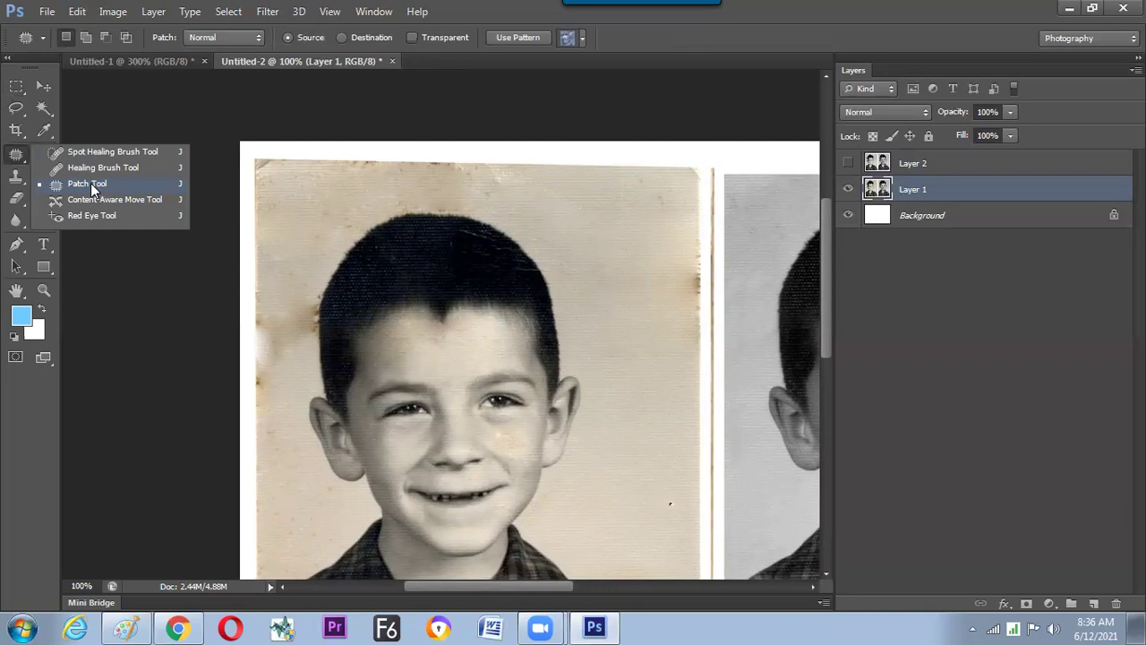
{"action": "left_click", "coordinate": [98, 151]}
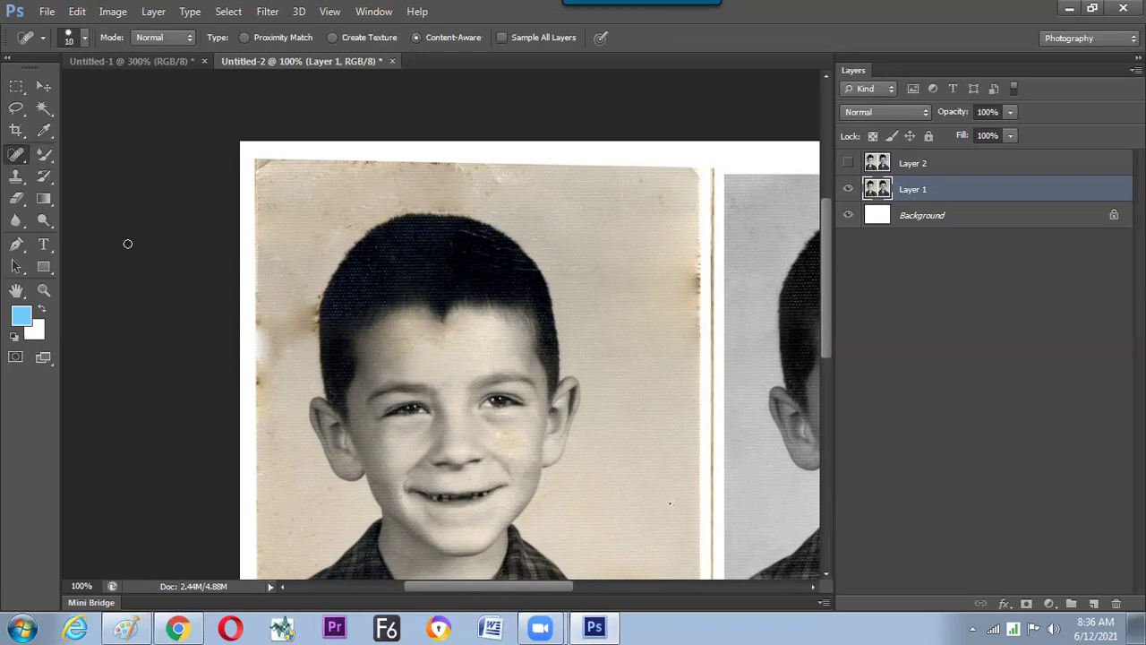
{"action": "right_click", "coordinate": [16, 155]}
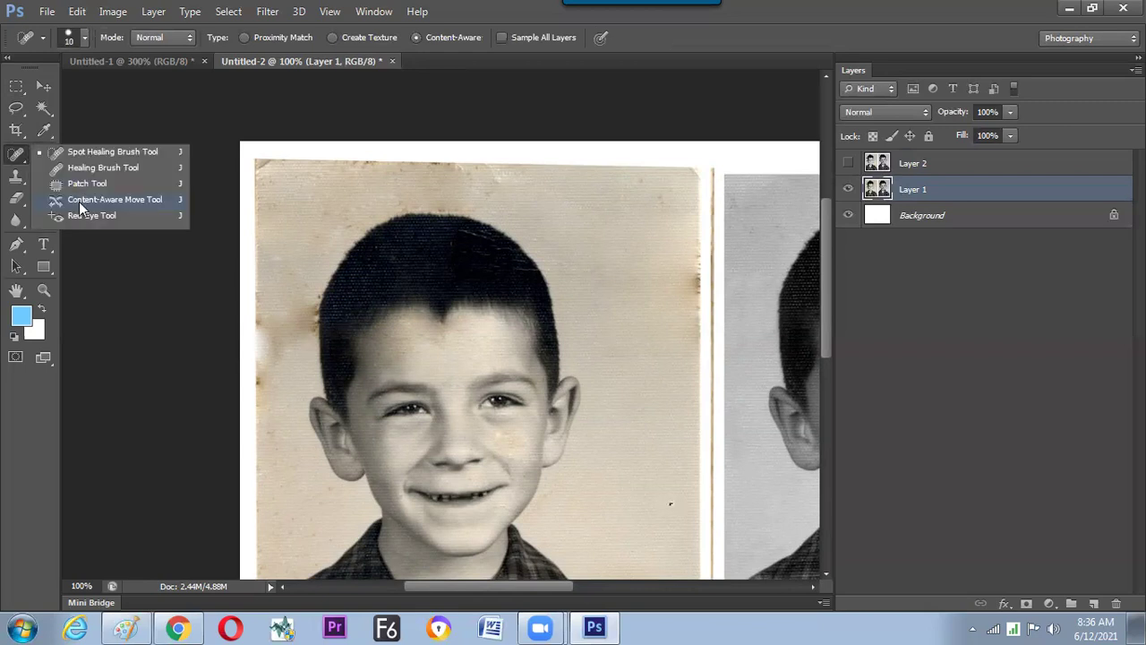
{"action": "right_click", "coordinate": [18, 178]}
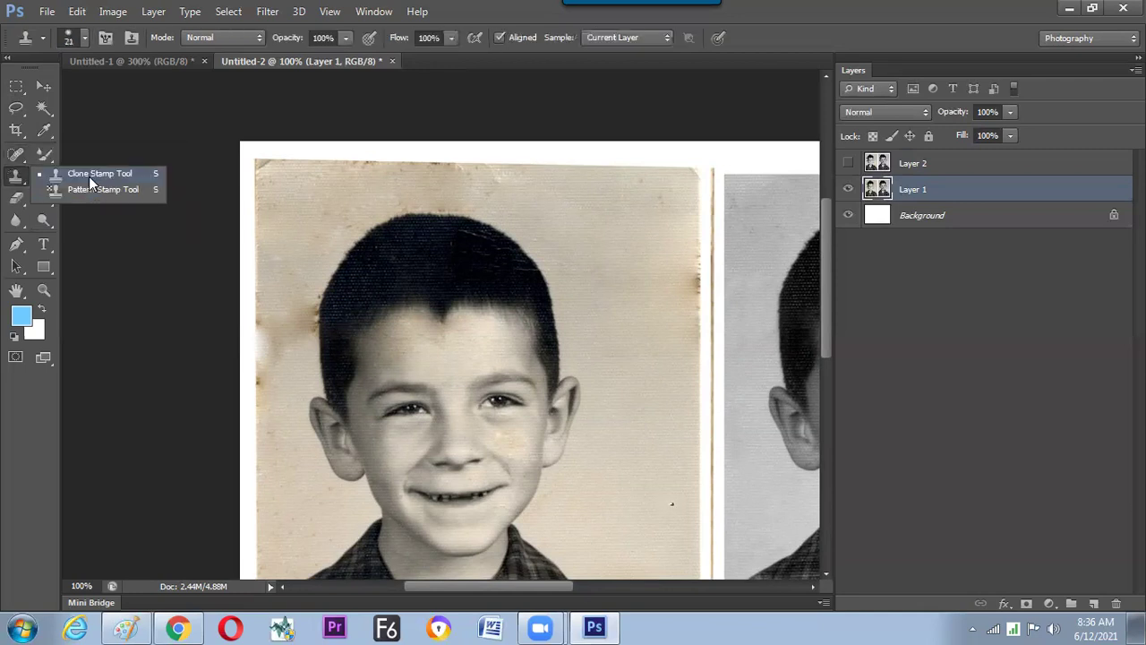
{"action": "left_click", "coordinate": [614, 304]}
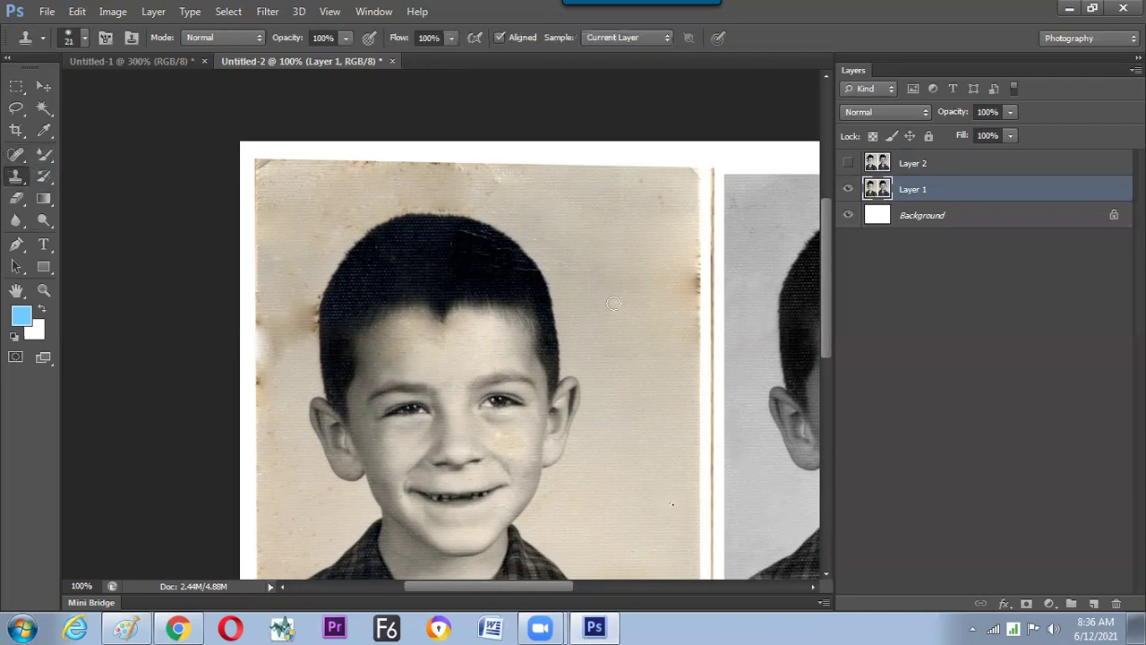
{"action": "key", "text": "bracketright"}
{"action": "key", "text": "bracketright"}
- Switch to the Healing Brush Tool
{"action": "left_click", "coordinate": [23, 156]}
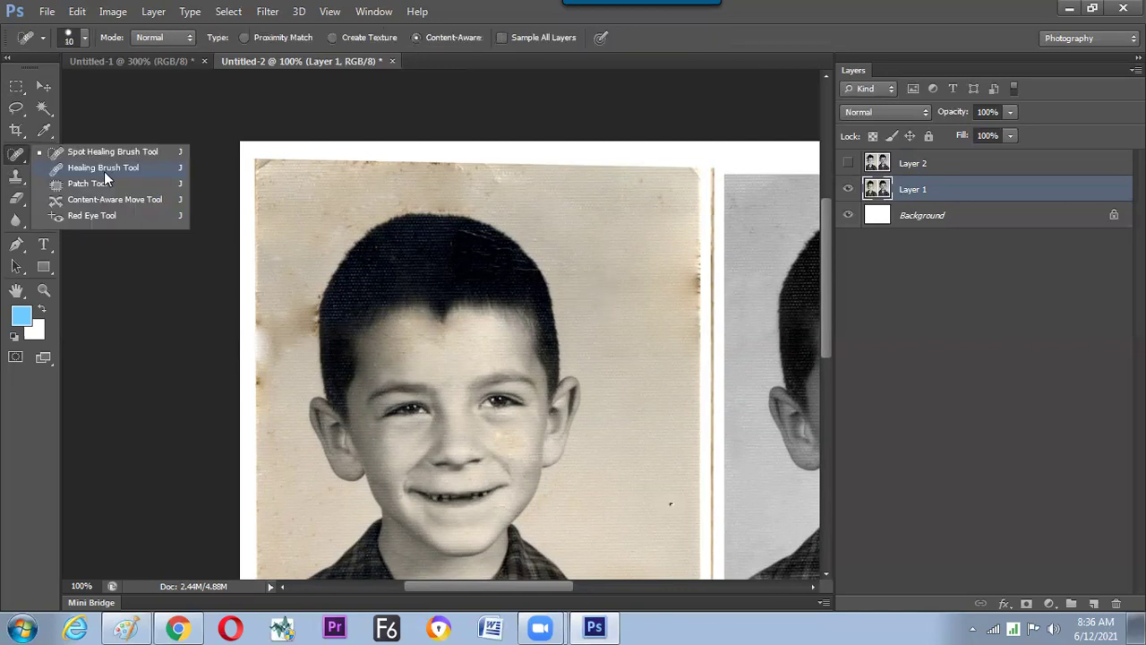
{"action": "left_click", "coordinate": [120, 168]}
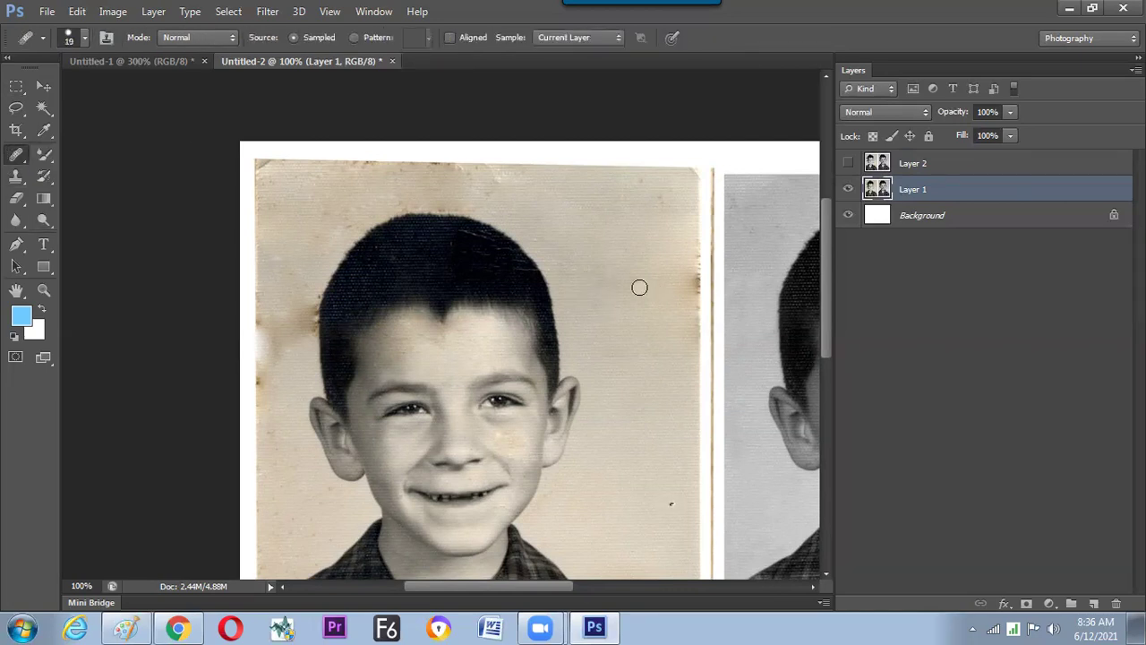
- Try the Clone Stamp Tool by sampling the plain background beside the boy's head and stamping it once onto his dark hair
{"action": "right_click", "coordinate": [17, 178]}
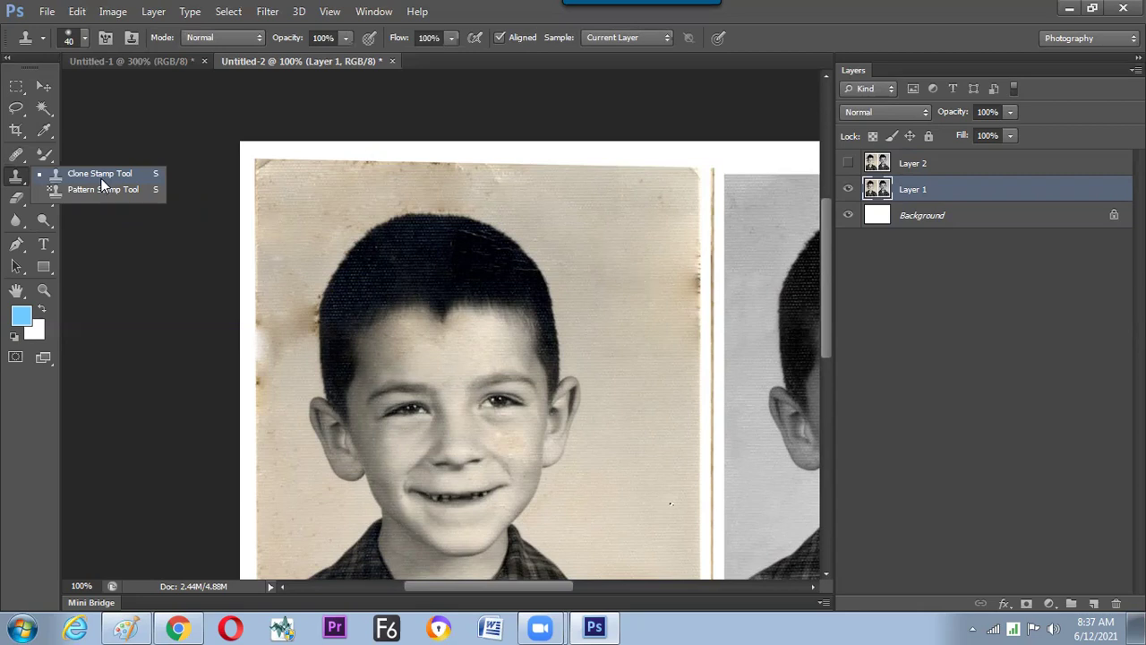
{"action": "left_click", "coordinate": [101, 178]}
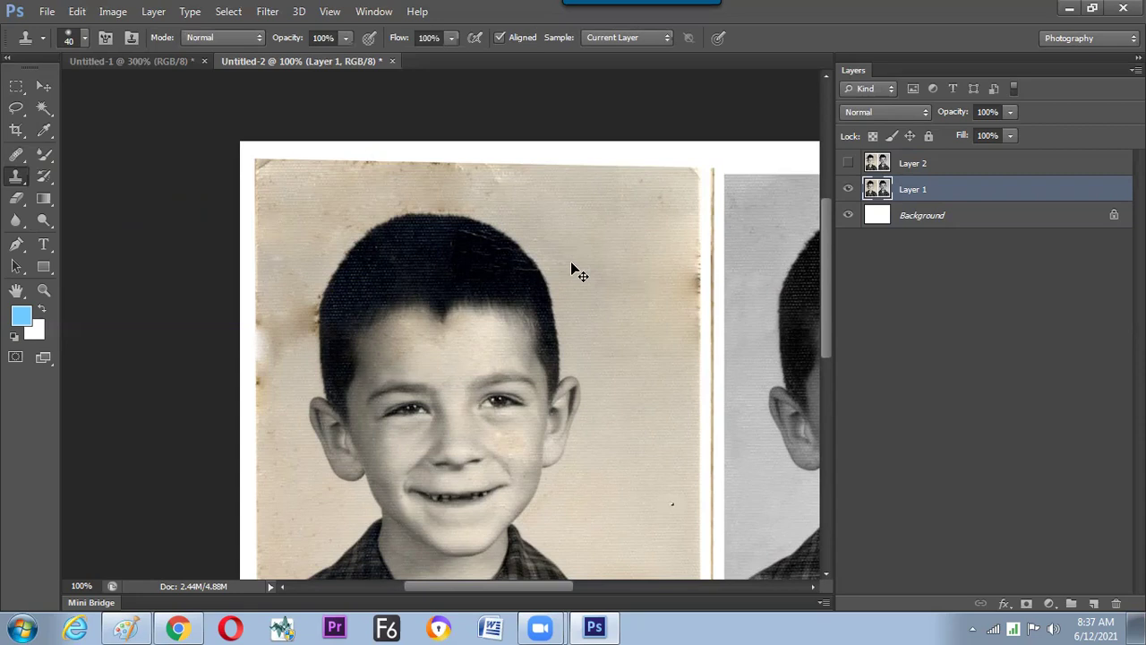
{"action": "key", "text": "ctrl+plus"}
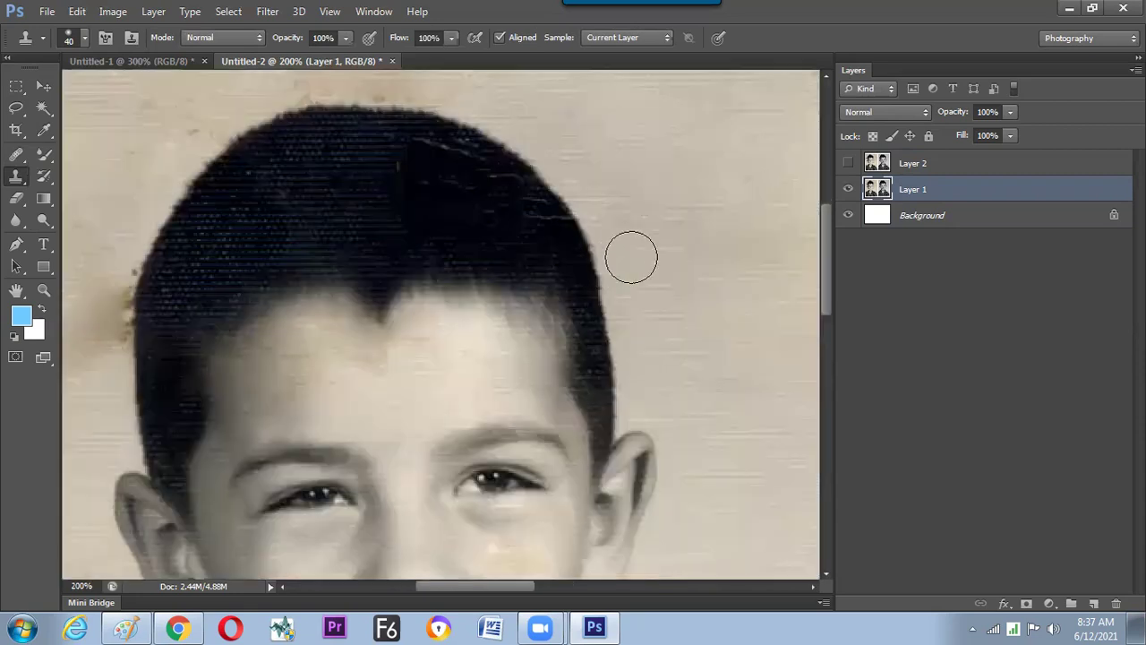
{"action": "left_click_drag", "start_coordinate": [662, 252], "coordinate": [635, 257]}
{"action": "left_click", "coordinate": [636, 256], "text": "alt"}
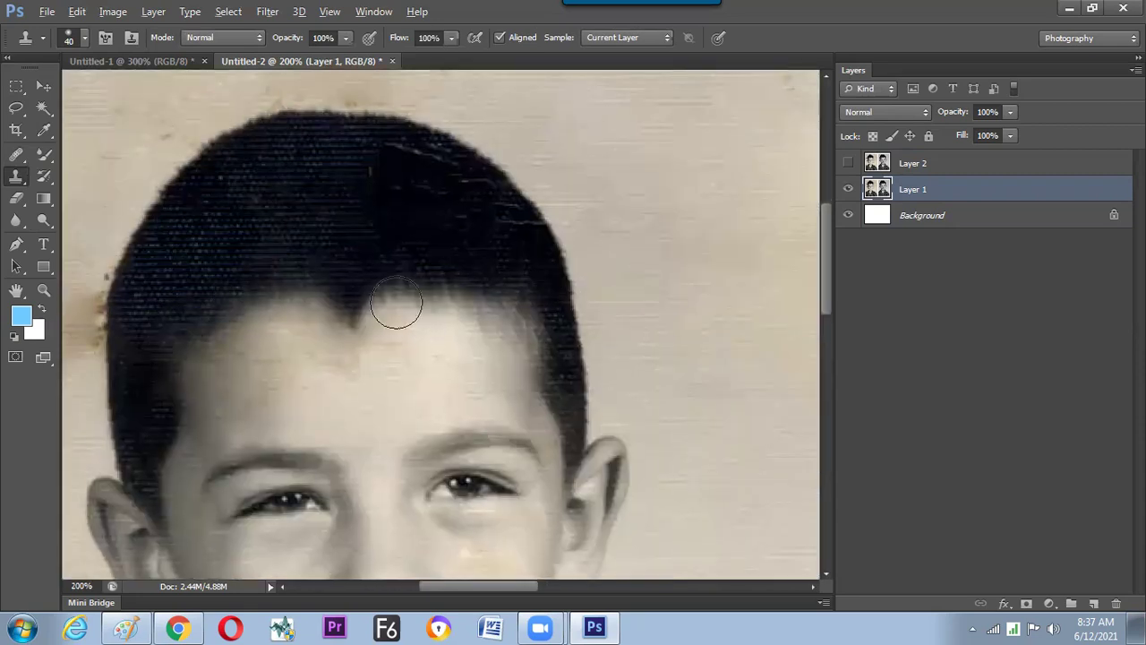
{"action": "left_click", "coordinate": [322, 242]}
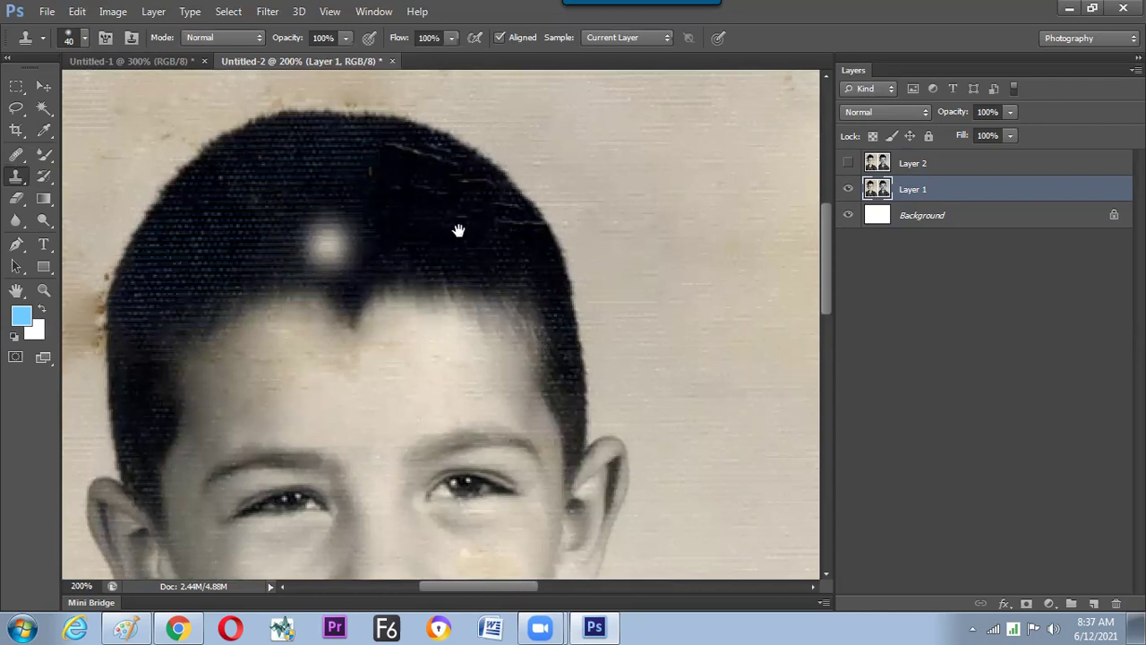
{"action": "left_click_drag", "start_coordinate": [458, 231], "coordinate": [553, 217]}
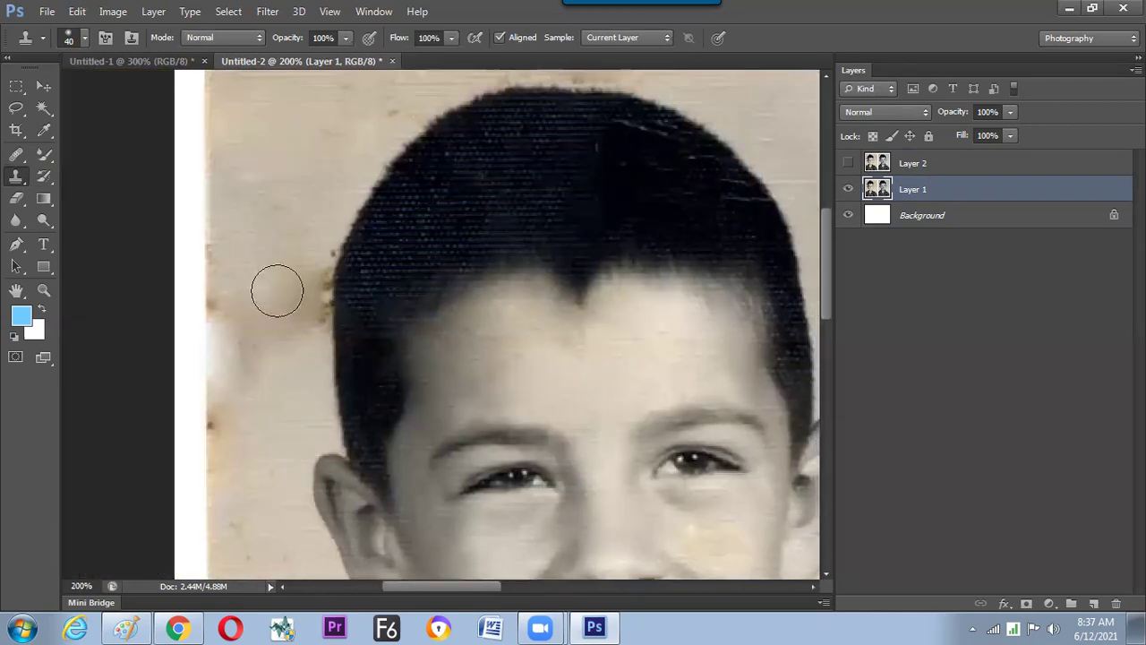
{"action": "left_click", "coordinate": [372, 224]}
{"action": "key", "text": "ctrl+z"}
{"action": "left_click_drag", "start_coordinate": [591, 173], "coordinate": [470, 163]}
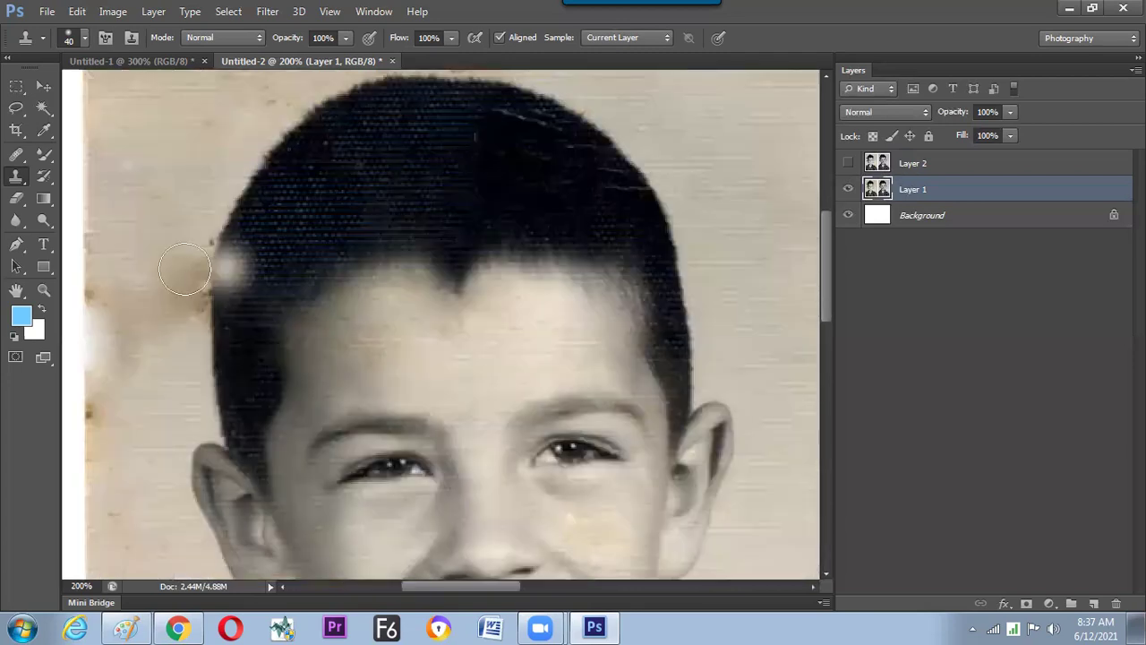
{"action": "key", "text": "ctrl+z"}
{"action": "left_click", "coordinate": [372, 255]}
{"action": "left_click_drag", "start_coordinate": [492, 229], "coordinate": [481, 225]}
{"action": "key", "text": "ctrl+z"}
{"action": "left_click", "coordinate": [683, 216]}
{"action": "key", "text": "ctrl+z"}
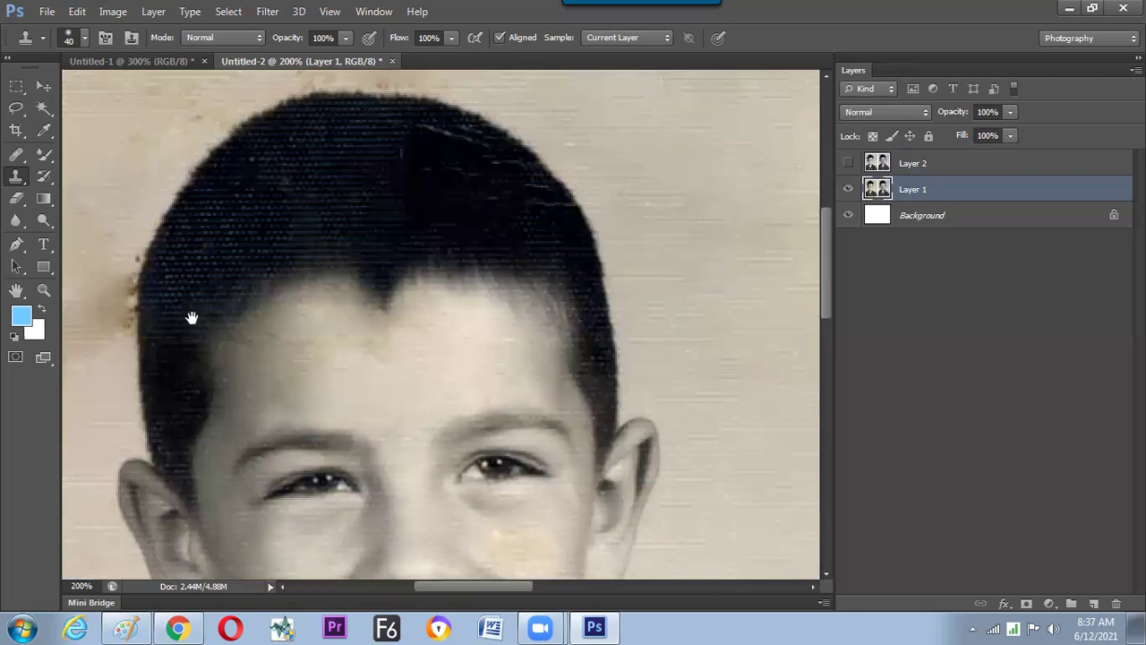
{"action": "left_click_drag", "start_coordinate": [89, 298], "coordinate": [291, 258]}
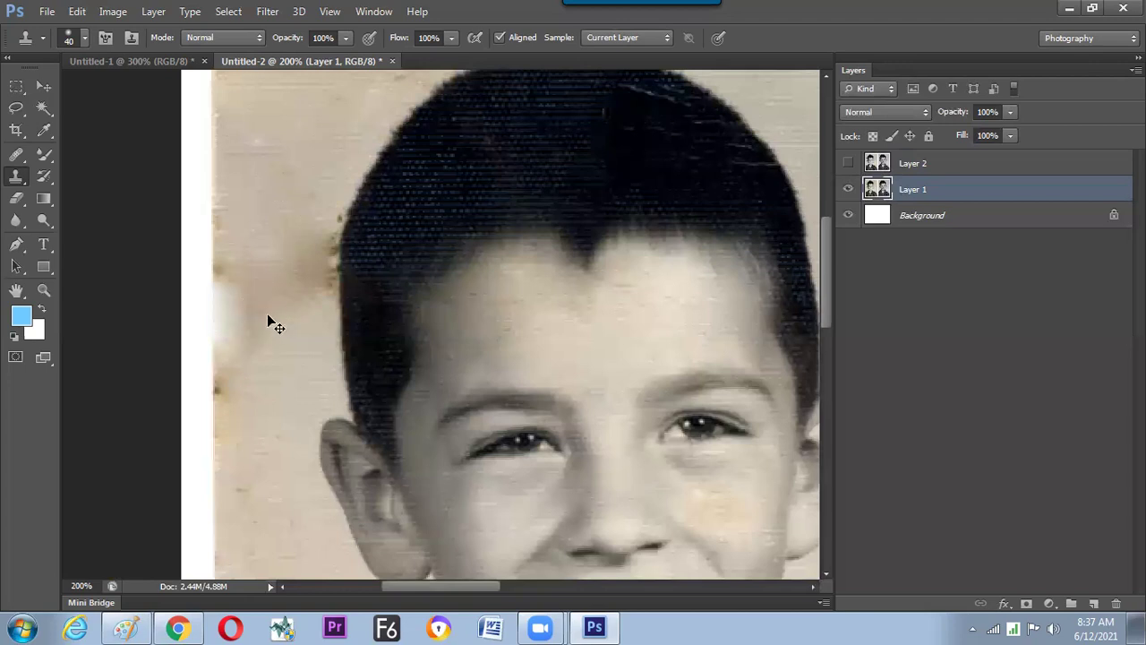
{"action": "key", "text": "ctrl+0"}
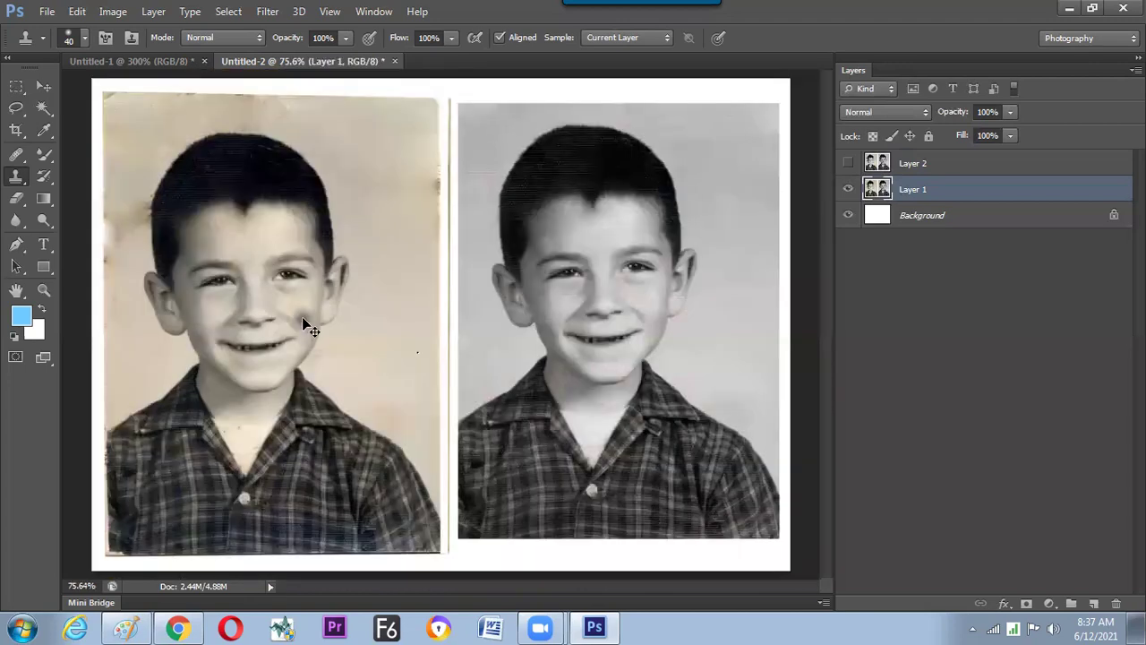
{"action": "left_click", "coordinate": [376, 208], "text": "alt"}
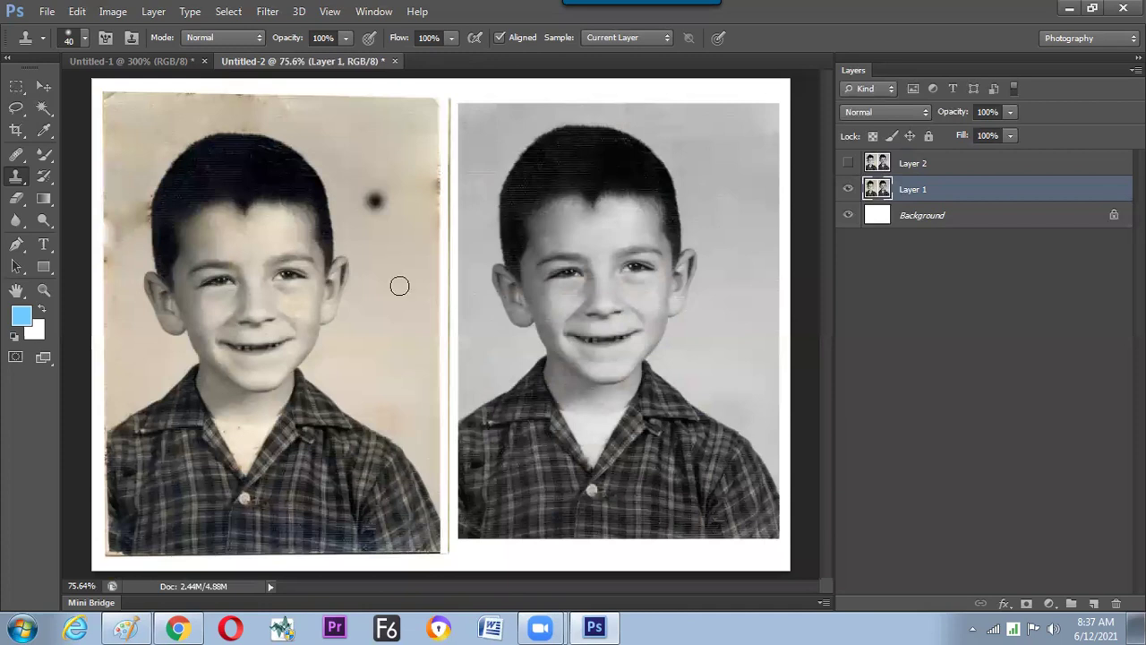
{"action": "left_click_drag", "start_coordinate": [400, 285], "coordinate": [403, 297]}
{"action": "left_click", "coordinate": [378, 198], "text": "alt"}
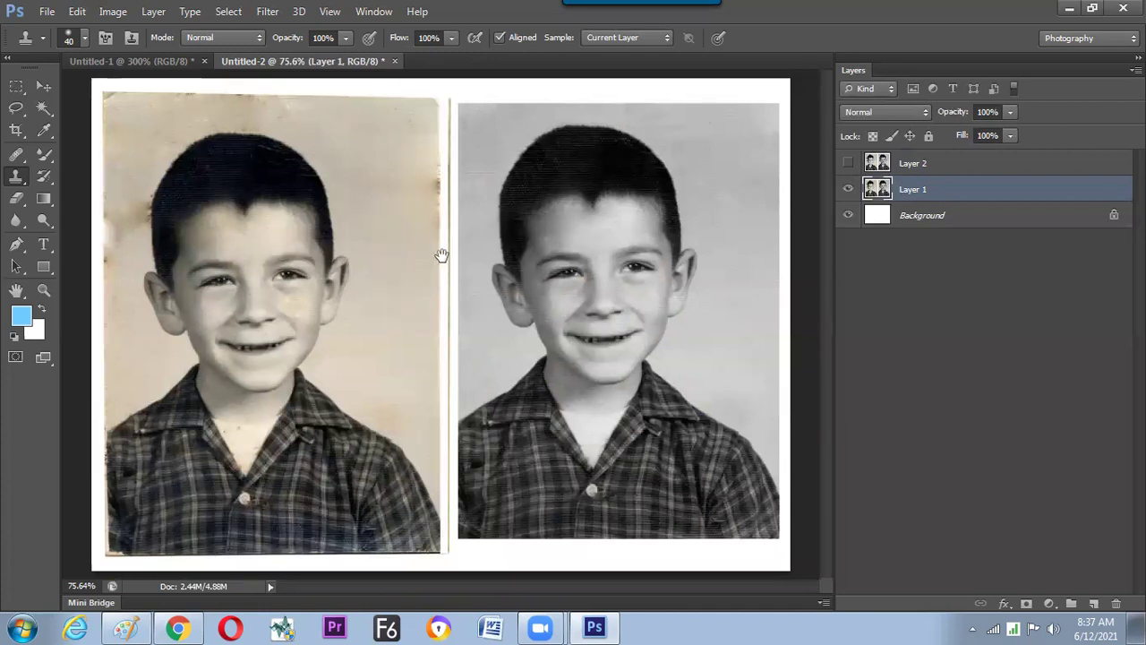
- Clone clean background from beside the right side of the boy's head over the brown stain at the hair's left edge in the sepia photo
{"action": "key", "text": "ctrl+plus"}
{"action": "key", "text": "ctrl+plus"}
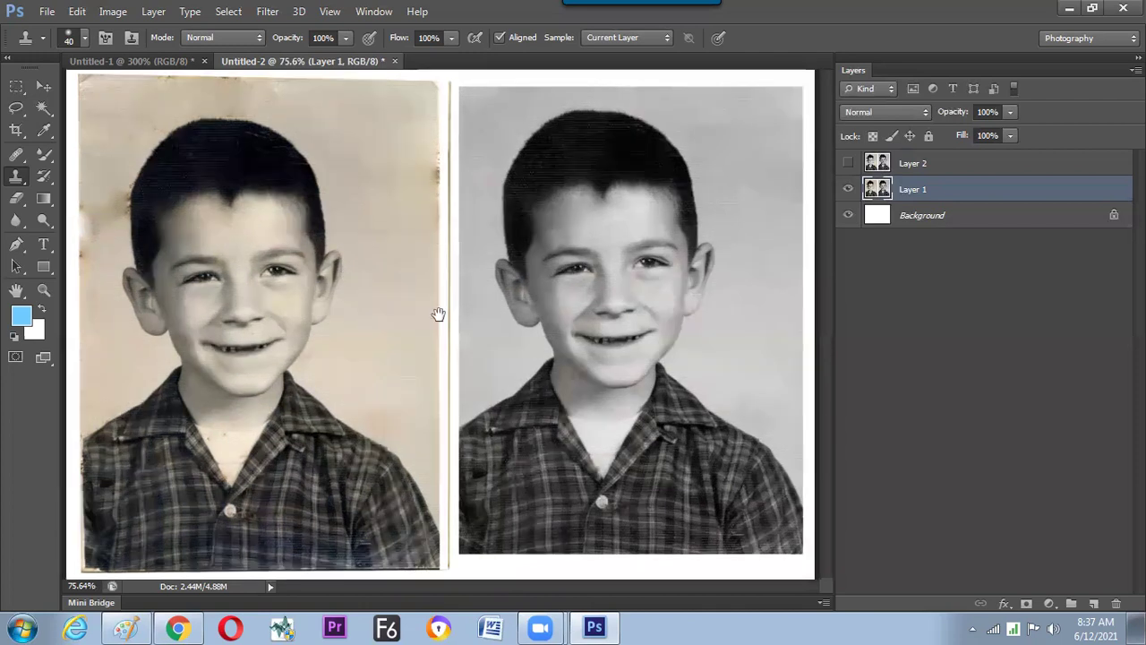
{"action": "left_click_drag", "start_coordinate": [438, 313], "coordinate": [716, 394]}
{"action": "left_click_drag", "start_coordinate": [497, 290], "coordinate": [248, 333]}
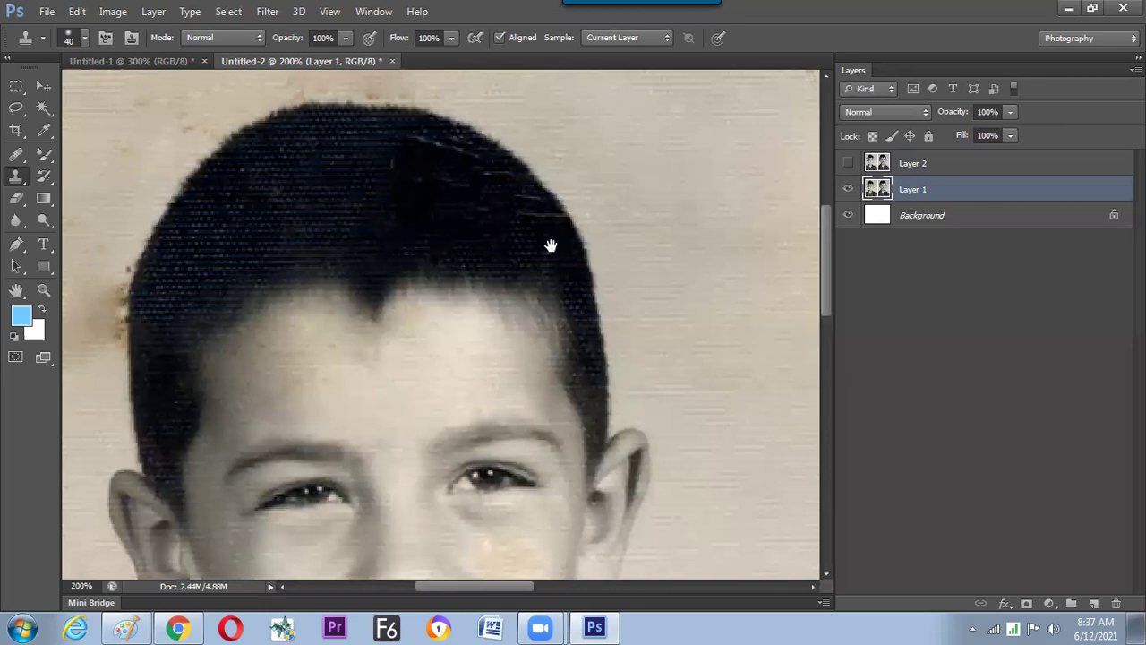
{"action": "scroll", "coordinate": [388, 264], "scroll_direction": "left", "scroll_amount": 6}
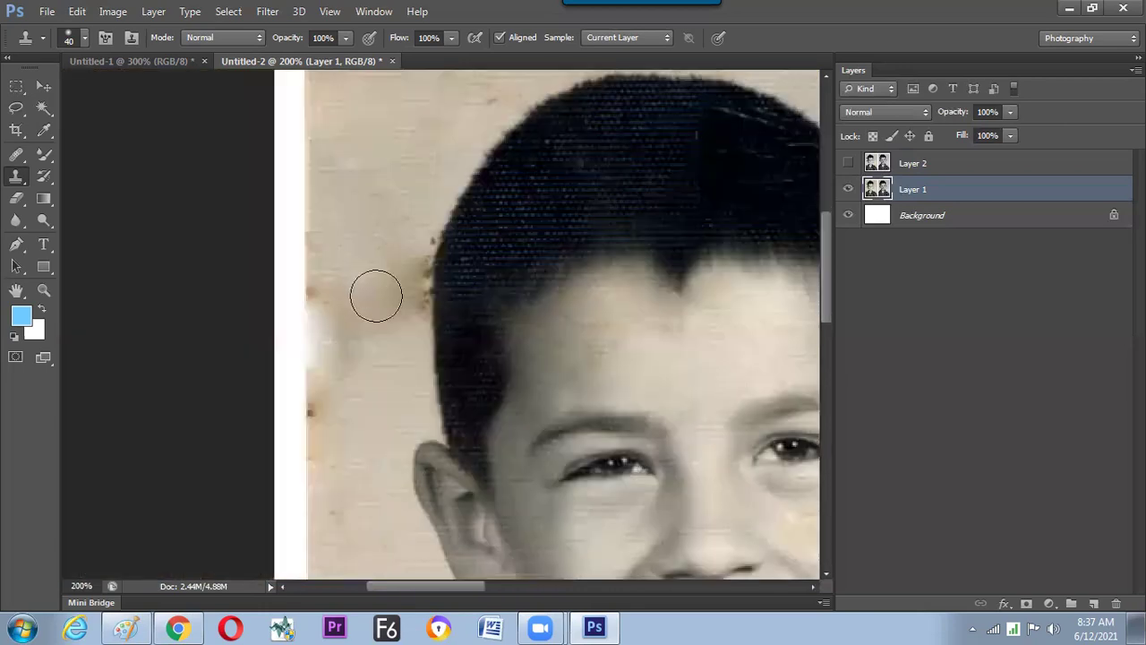
{"action": "mouse_move", "coordinate": [333, 319]}
{"action": "left_mouse_down"}
{"action": "mouse_move", "coordinate": [338, 345]}
{"action": "mouse_move", "coordinate": [347, 339]}
{"action": "mouse_move", "coordinate": [214, 279]}
{"action": "left_mouse_up"}
{"action": "left_click", "coordinate": [778, 173], "text": "alt"}
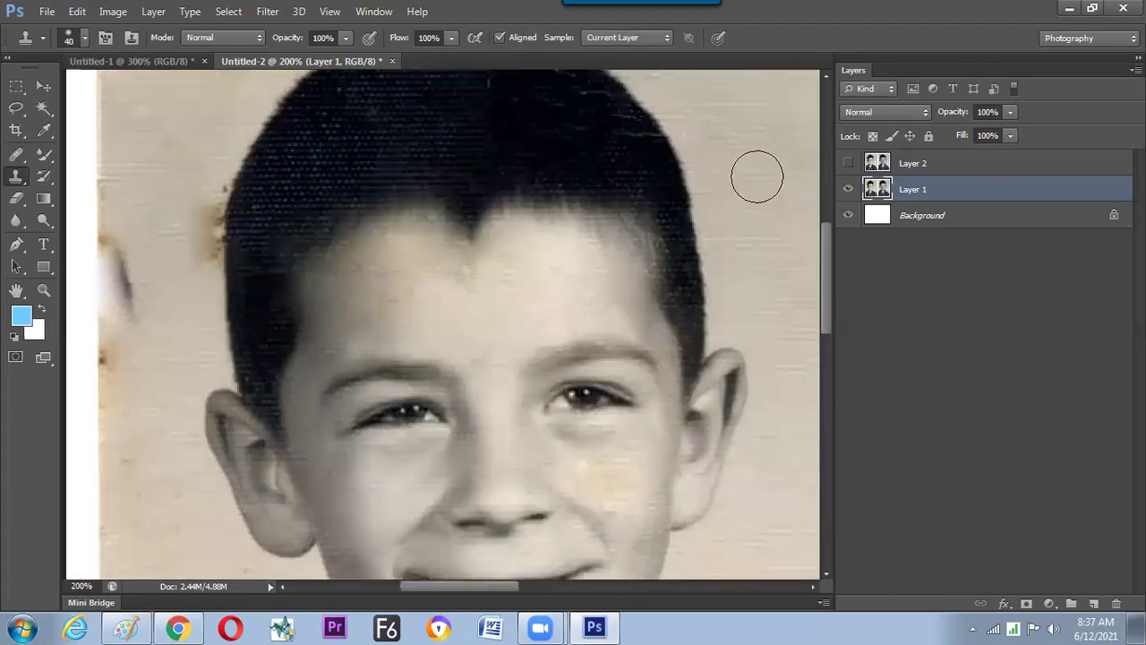
{"action": "left_click_drag", "start_coordinate": [198, 197], "coordinate": [186, 182]}
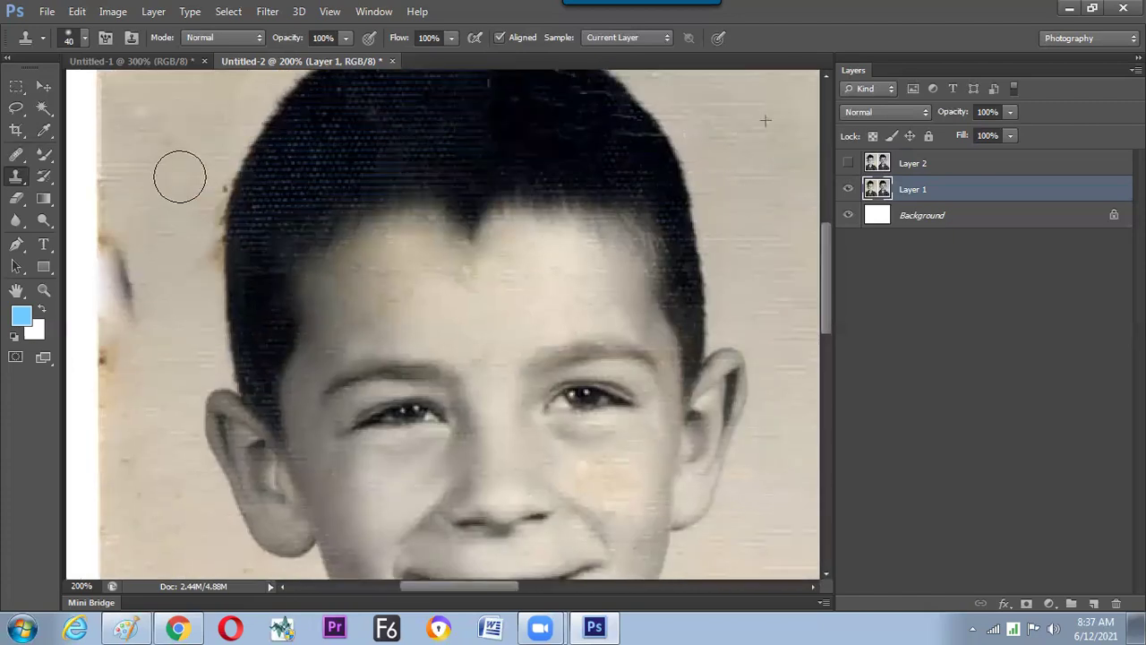
{"action": "left_click_drag", "start_coordinate": [180, 280], "coordinate": [208, 257]}
- Select a rectangle around the damaged left edge of the sepia photo, clone clean background over its marks, and deselect
{"action": "left_click", "coordinate": [22, 90]}
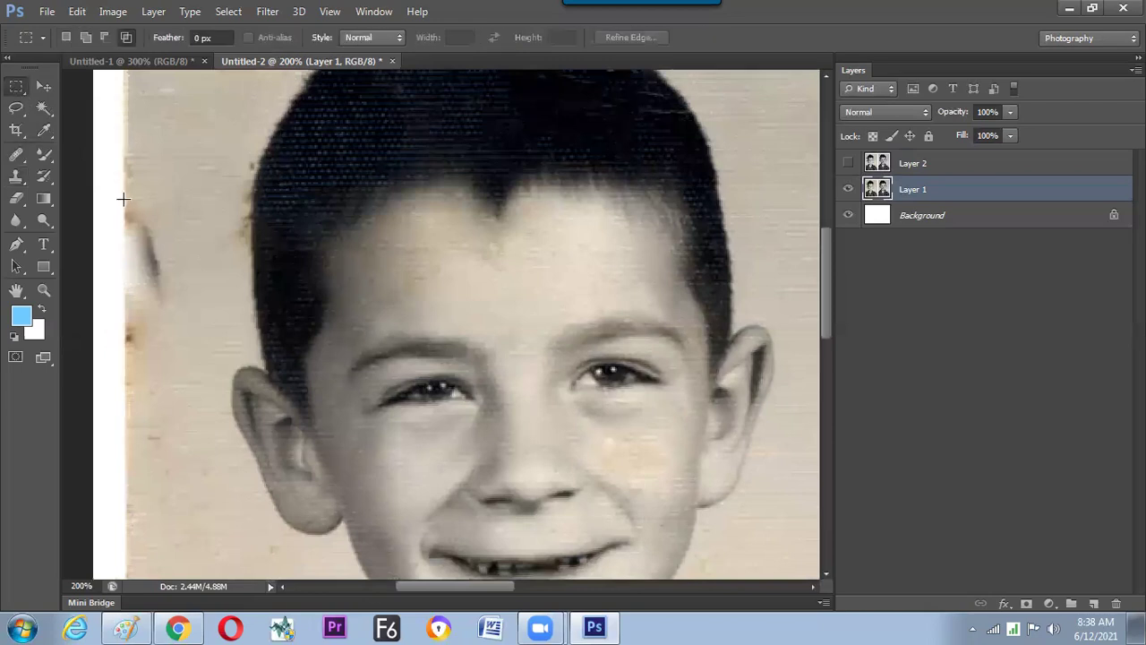
{"action": "left_click_drag", "start_coordinate": [124, 199], "coordinate": [191, 405]}
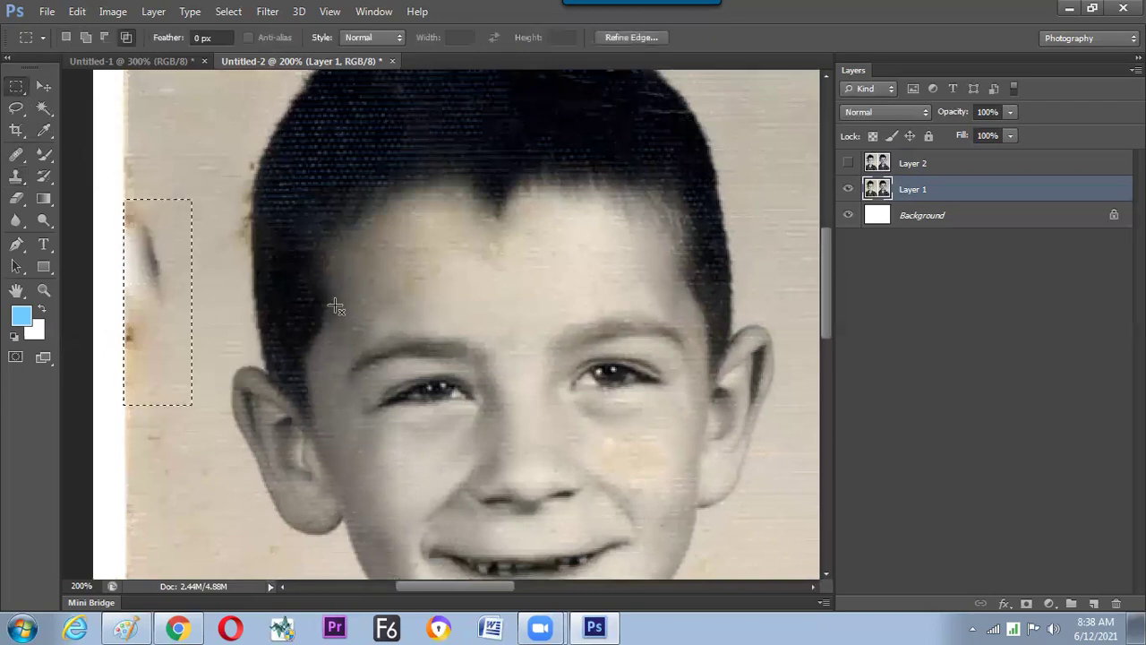
{"action": "key", "text": "alt+shift"}
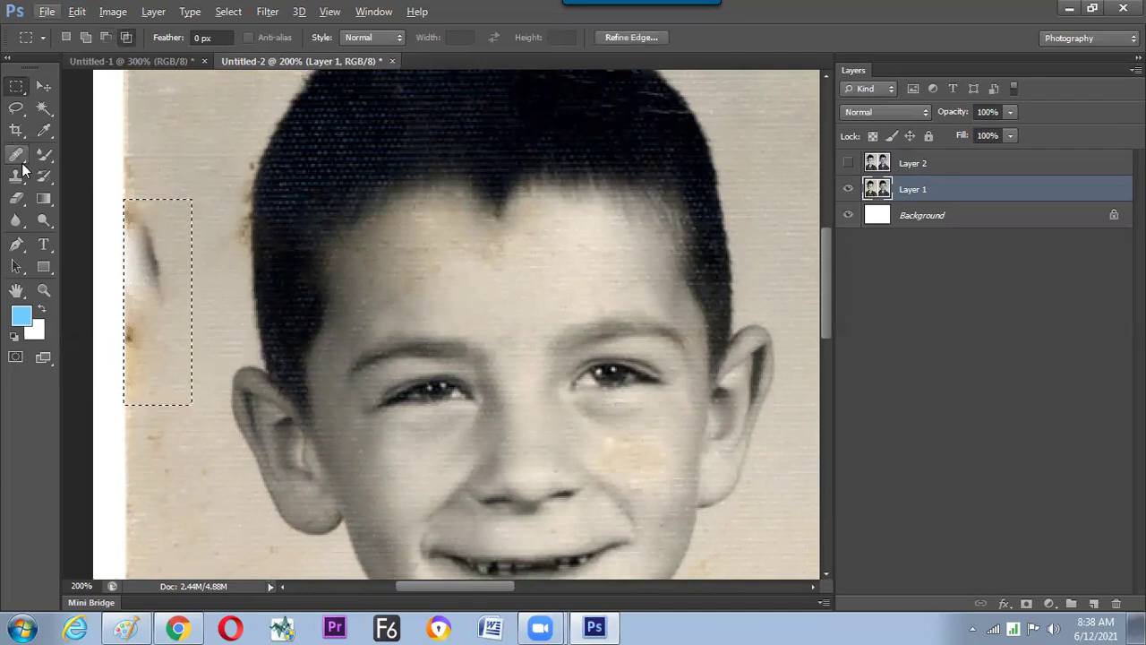
{"action": "left_click", "coordinate": [16, 177]}
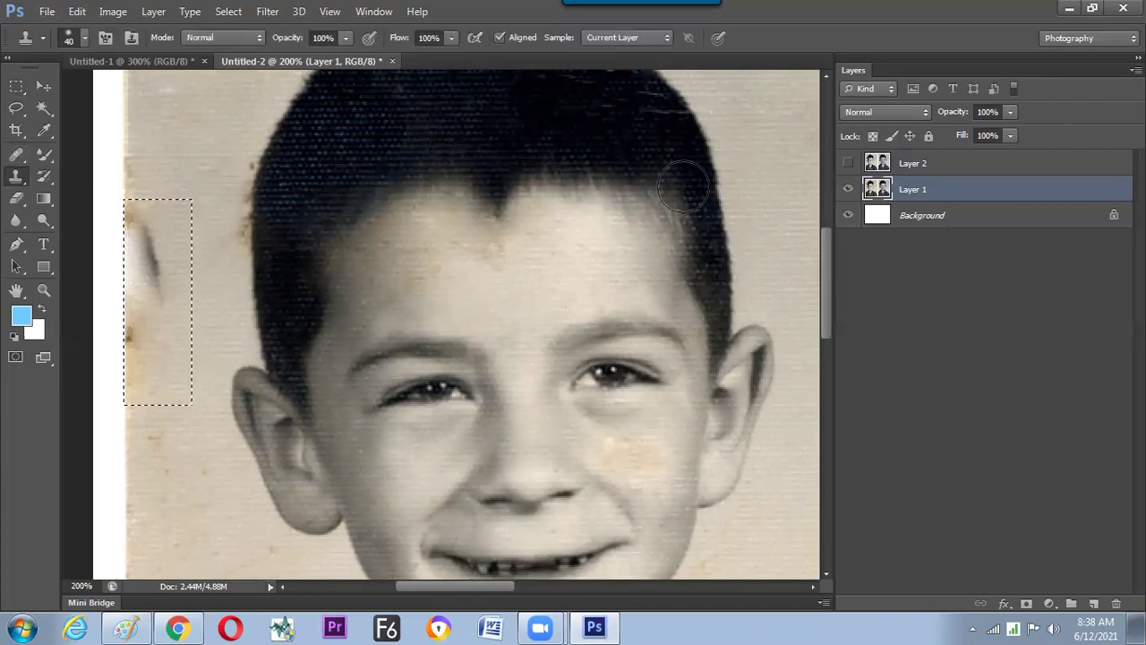
{"action": "mouse_move", "coordinate": [134, 248]}
{"action": "left_mouse_down"}
{"action": "mouse_move", "coordinate": [152, 317]}
{"action": "mouse_move", "coordinate": [137, 338]}
{"action": "mouse_move", "coordinate": [147, 217]}
{"action": "mouse_move", "coordinate": [139, 338]}
{"action": "left_mouse_up"}
{"action": "key", "text": "ctrl+d"}
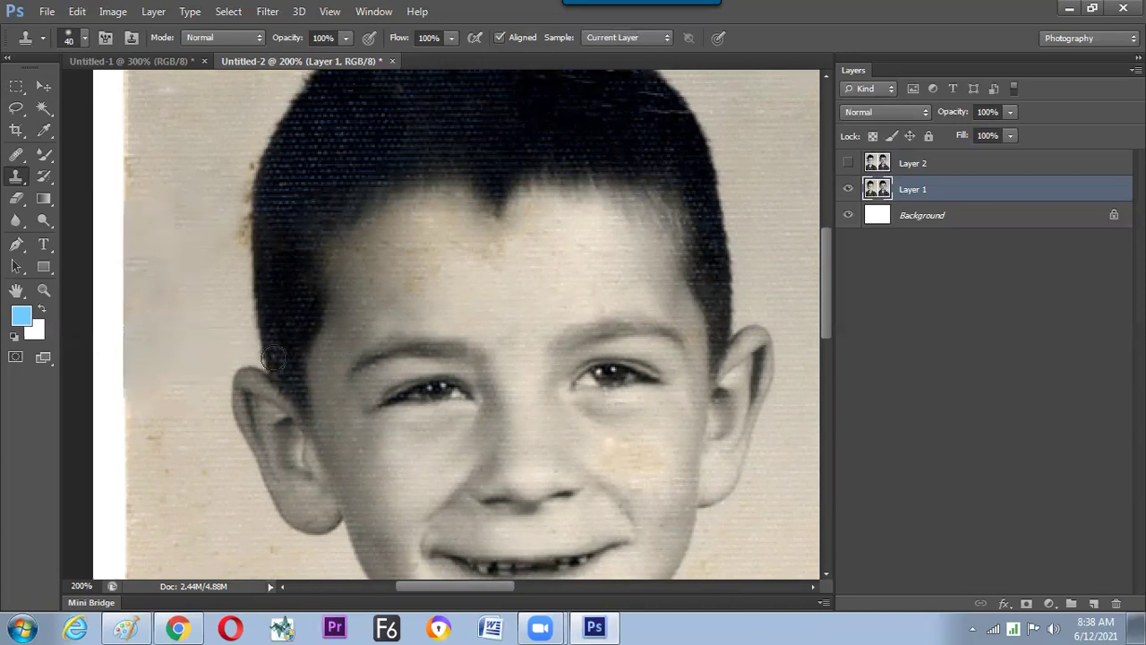
- Select a strip about 0.6 by 3.3 in along the sepia photo's right edge, clone clean background over its stains, and deselect
{"action": "key", "text": "ctrl+minus"}
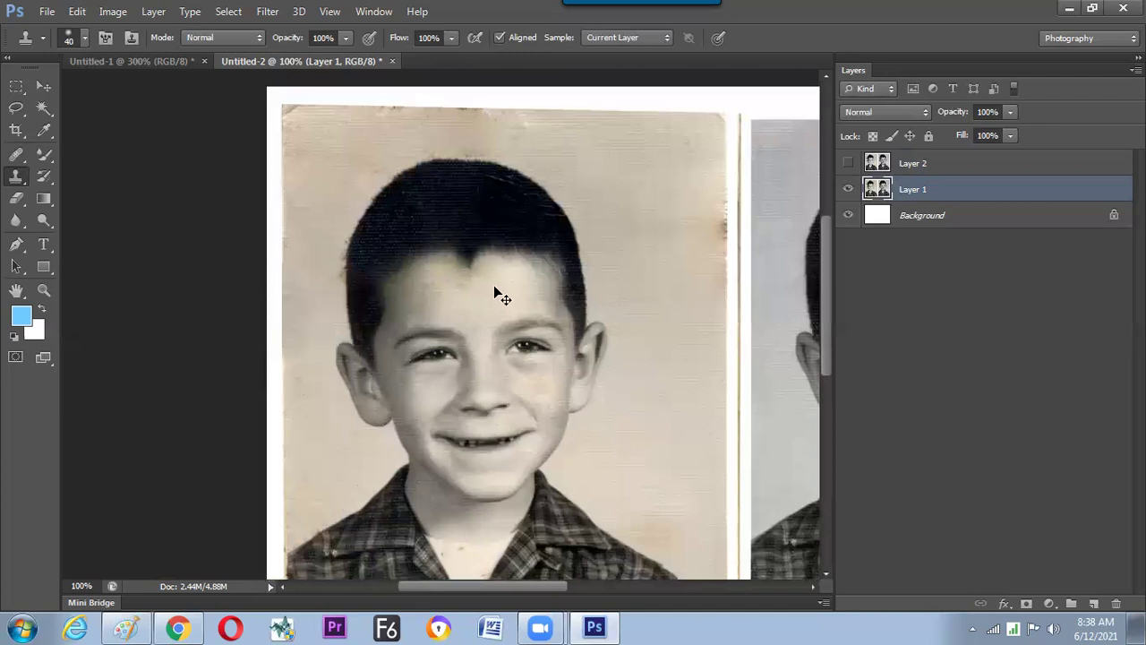
{"action": "key", "text": "ctrl+minus"}
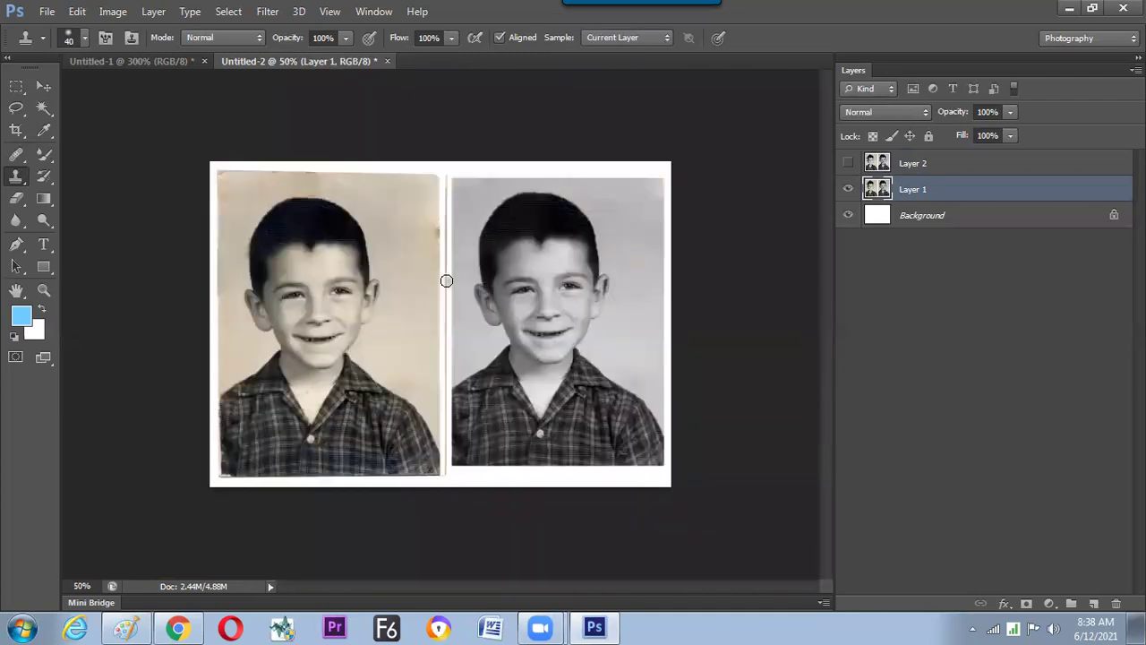
{"action": "key", "text": "ctrl+plus"}
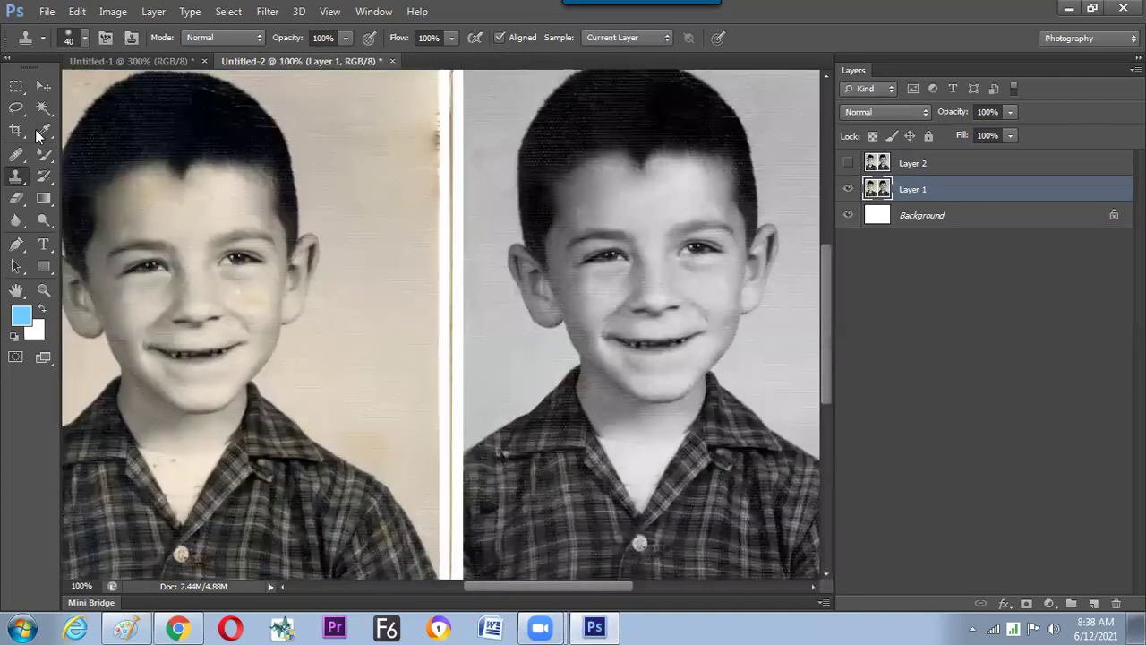
{"action": "key", "text": "m"}
{"action": "left_click_drag", "start_coordinate": [404, 116], "coordinate": [440, 314]}
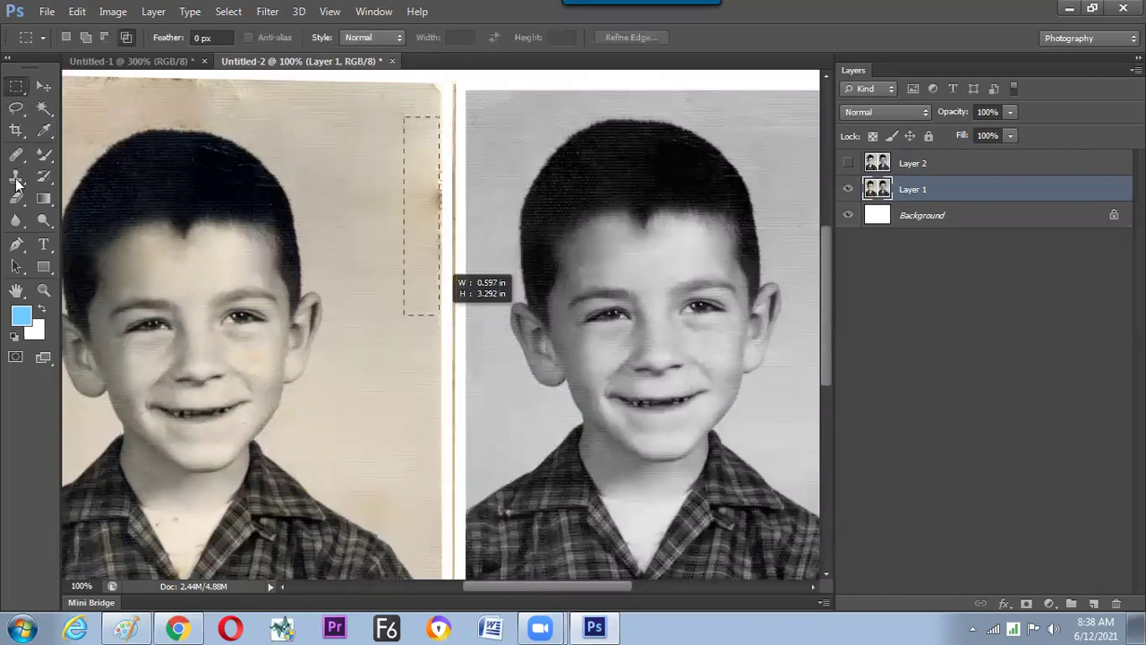
{"action": "left_click", "coordinate": [16, 177]}
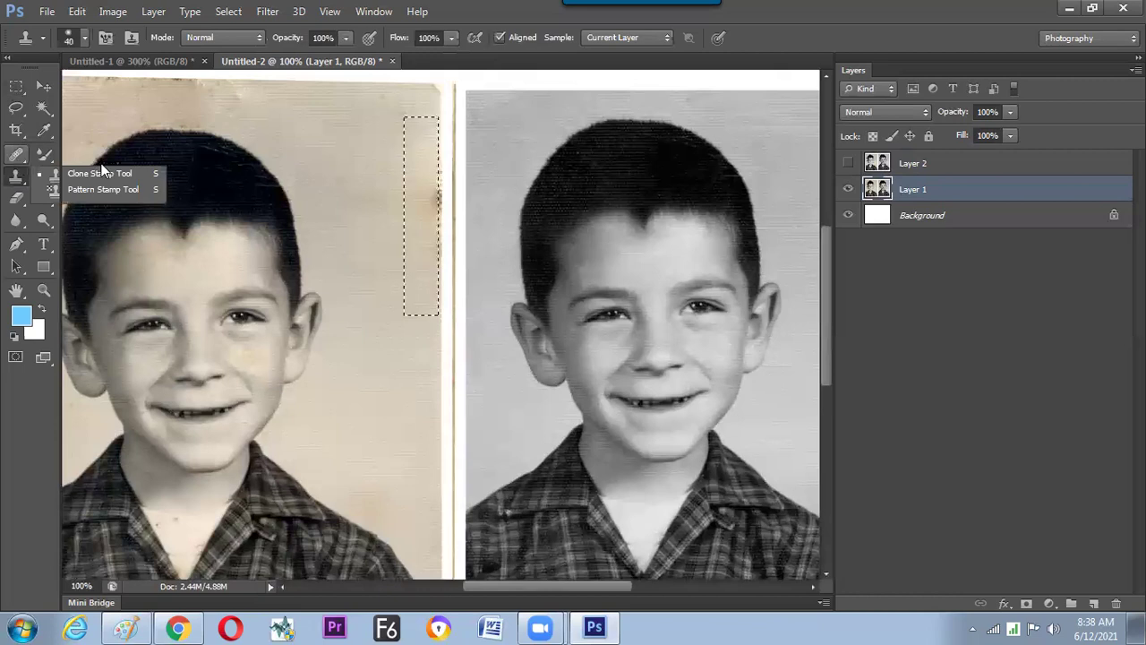
{"action": "left_click", "coordinate": [16, 155]}
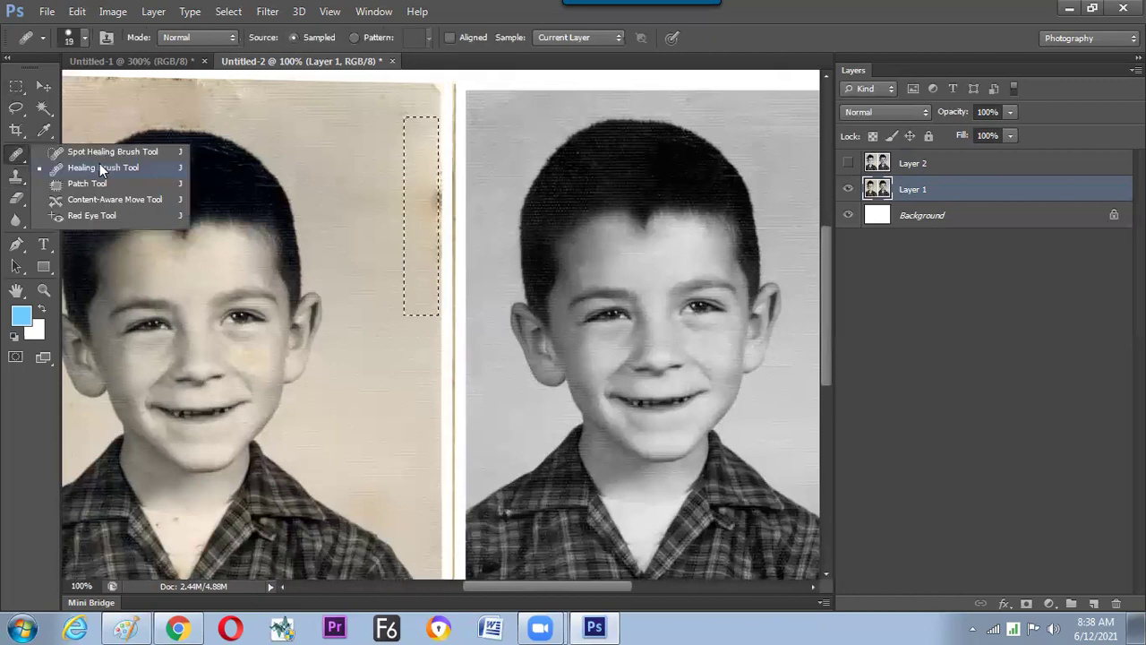
{"action": "left_click", "coordinate": [19, 183]}
{"action": "left_click", "coordinate": [320, 159]}
{"action": "mouse_move", "coordinate": [443, 155]}
{"action": "left_mouse_down"}
{"action": "mouse_move", "coordinate": [425, 146]}
{"action": "mouse_move", "coordinate": [430, 210]}
{"action": "mouse_move", "coordinate": [427, 140]}
{"action": "mouse_move", "coordinate": [445, 228]}
{"action": "mouse_move", "coordinate": [444, 153]}
{"action": "mouse_move", "coordinate": [441, 259]}
{"action": "left_mouse_up"}
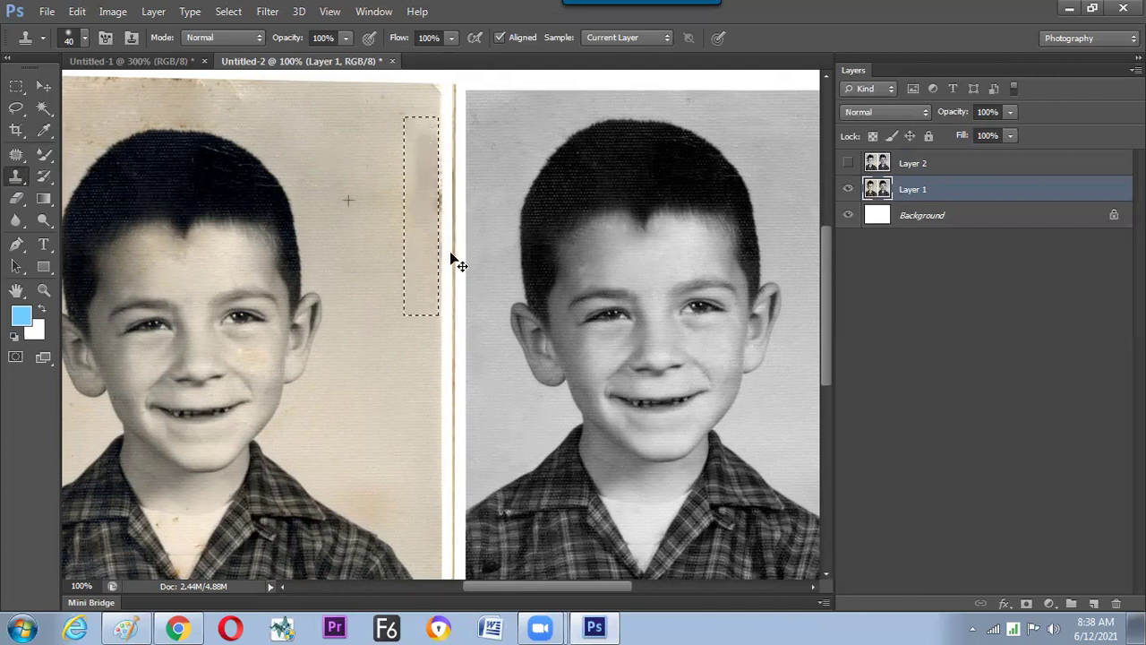
{"action": "left_click", "coordinate": [355, 242], "text": "alt"}
{"action": "key", "text": "ctrl+d"}
- Enlarge the clone brush to 60 px and clone nearby background over the remaining marks along the sepia photo's right edge
{"action": "mouse_move", "coordinate": [412, 220]}
{"action": "left_mouse_down"}
{"action": "mouse_move", "coordinate": [387, 229]}
{"action": "mouse_move", "coordinate": [395, 163]}
{"action": "left_mouse_up"}
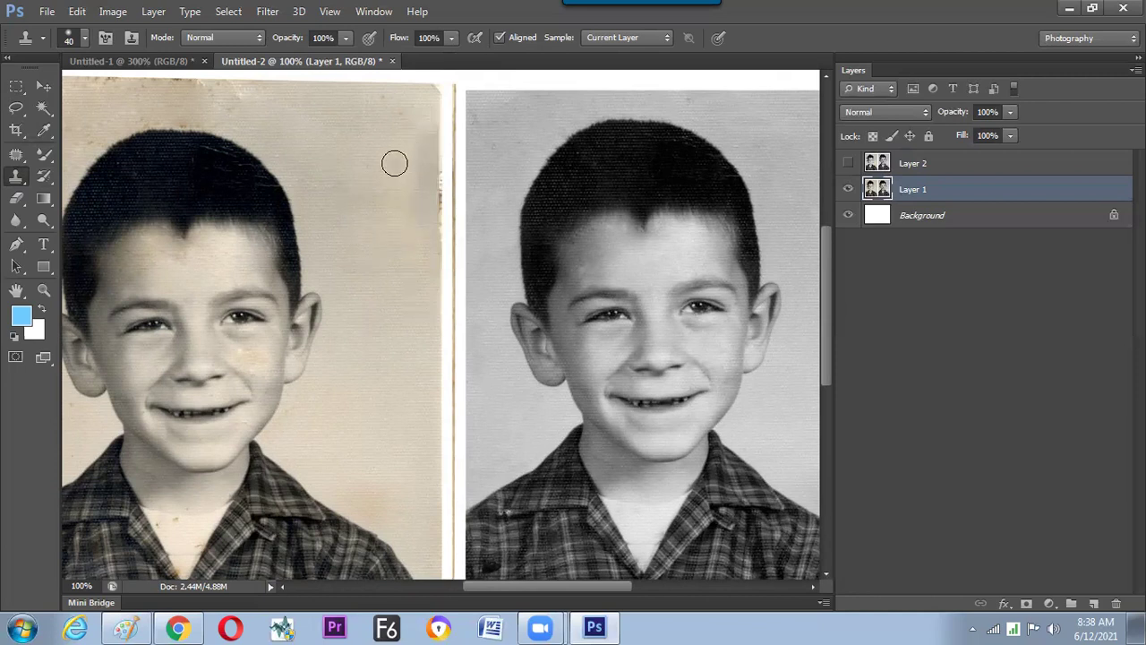
{"action": "key", "text": "bracketright"}
{"action": "key", "text": "bracketright"}
{"action": "key", "text": "ctrl+z"}
{"action": "key", "text": "F5"}
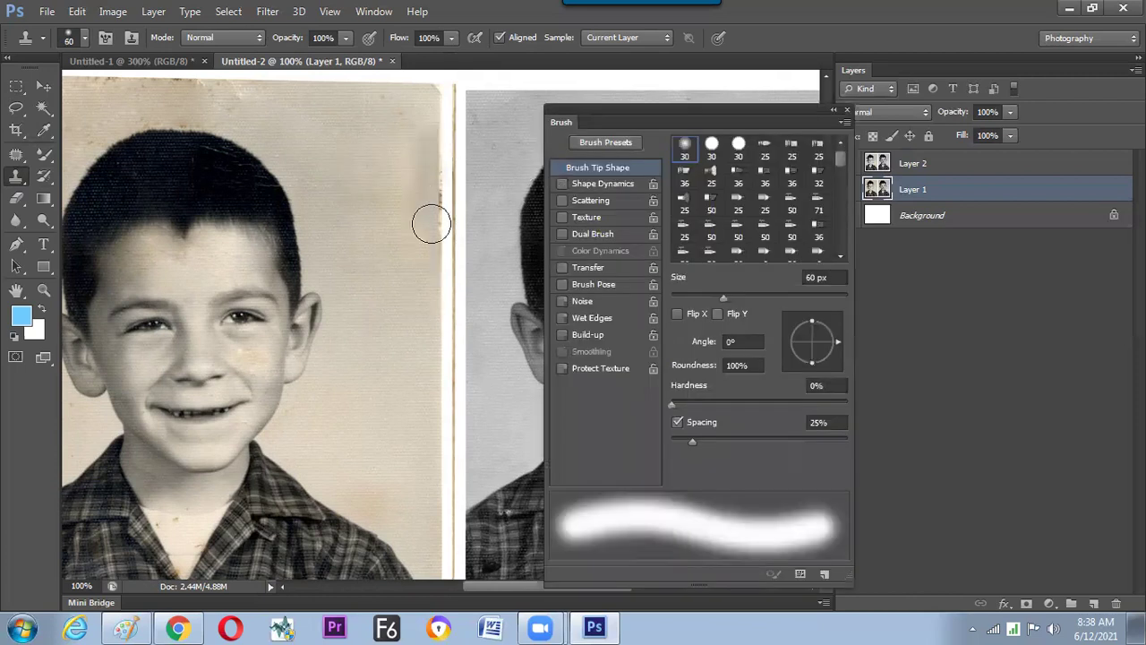
{"action": "key", "text": "F5"}
{"action": "left_click", "coordinate": [377, 218], "text": "alt"}
{"action": "mouse_move", "coordinate": [402, 184]}
{"action": "left_mouse_down"}
{"action": "mouse_move", "coordinate": [411, 151]}
{"action": "mouse_move", "coordinate": [408, 218]}
{"action": "left_mouse_up"}
{"action": "key", "text": "shift+["}
{"action": "key", "text": "shift+["}
- Show Layer 2 briefly over the whole picture to compare the unretouched original with the repaired photo, then hide it again
{"action": "key", "text": "ctrl+0"}
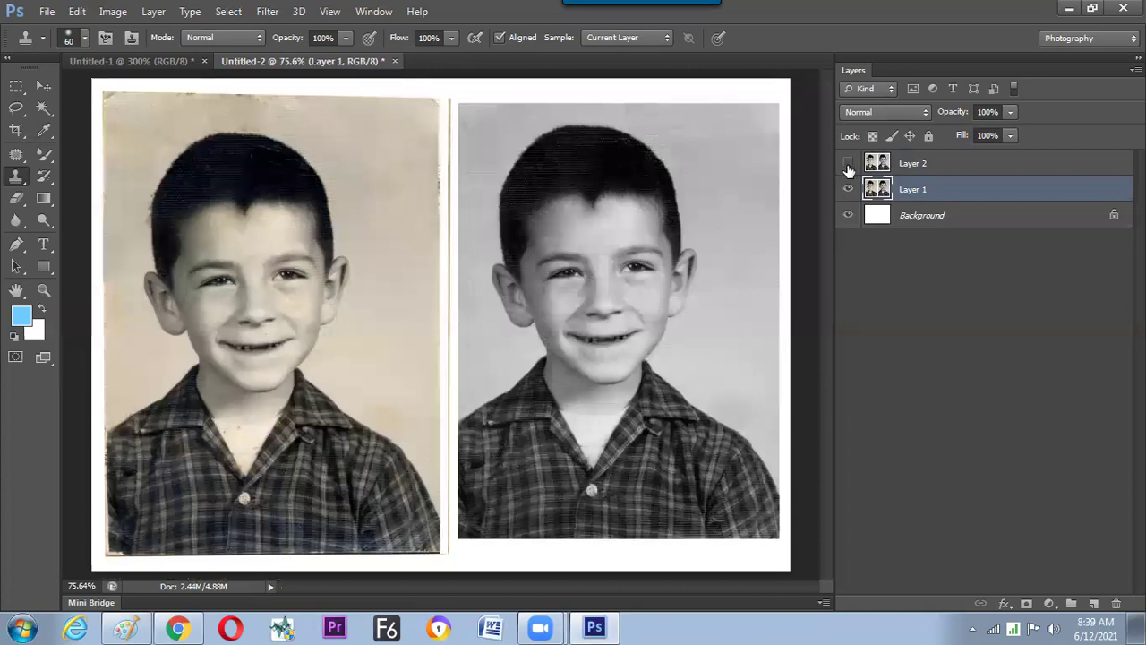
{"action": "left_click", "coordinate": [848, 166]}
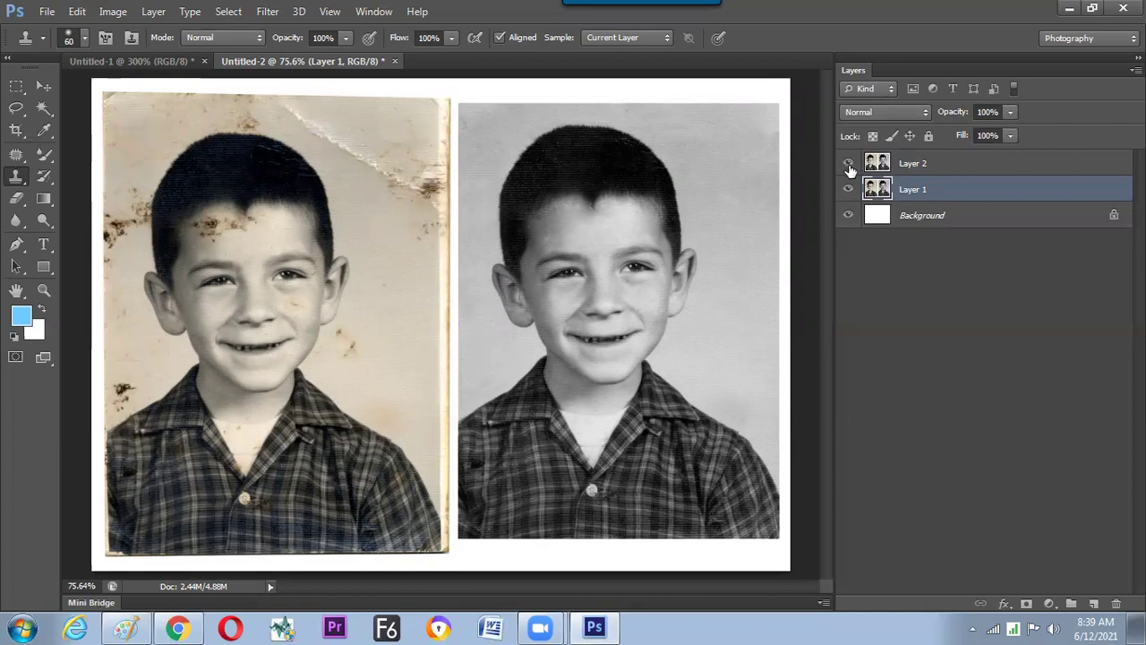
{"action": "left_click", "coordinate": [849, 167]}
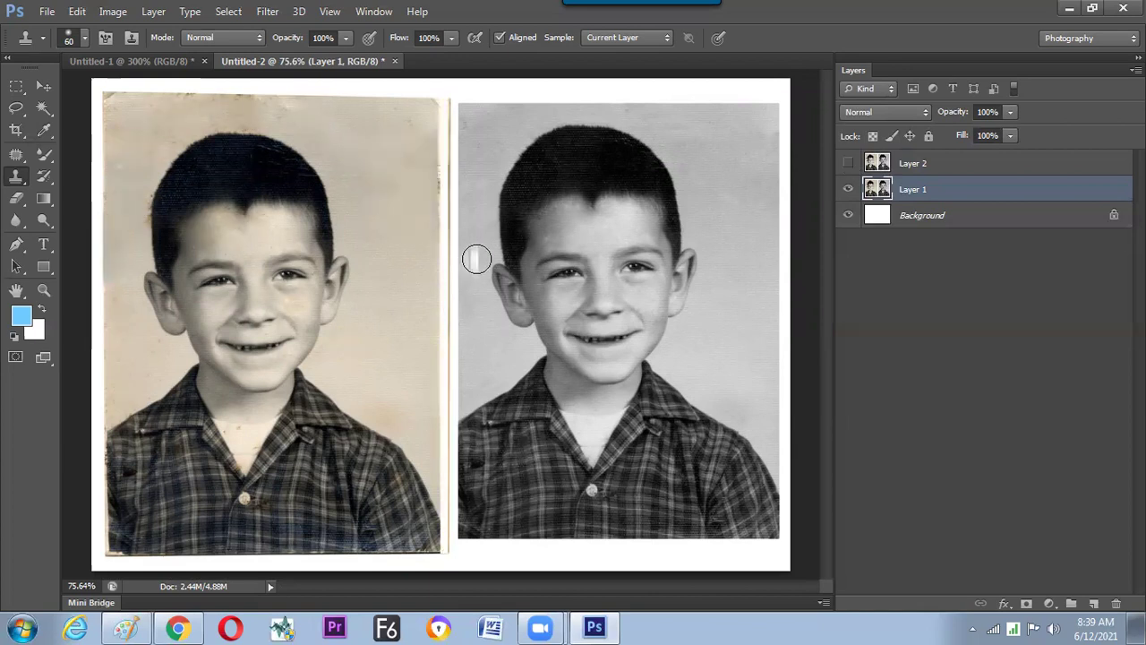
{"action": "left_click", "coordinate": [198, 219]}
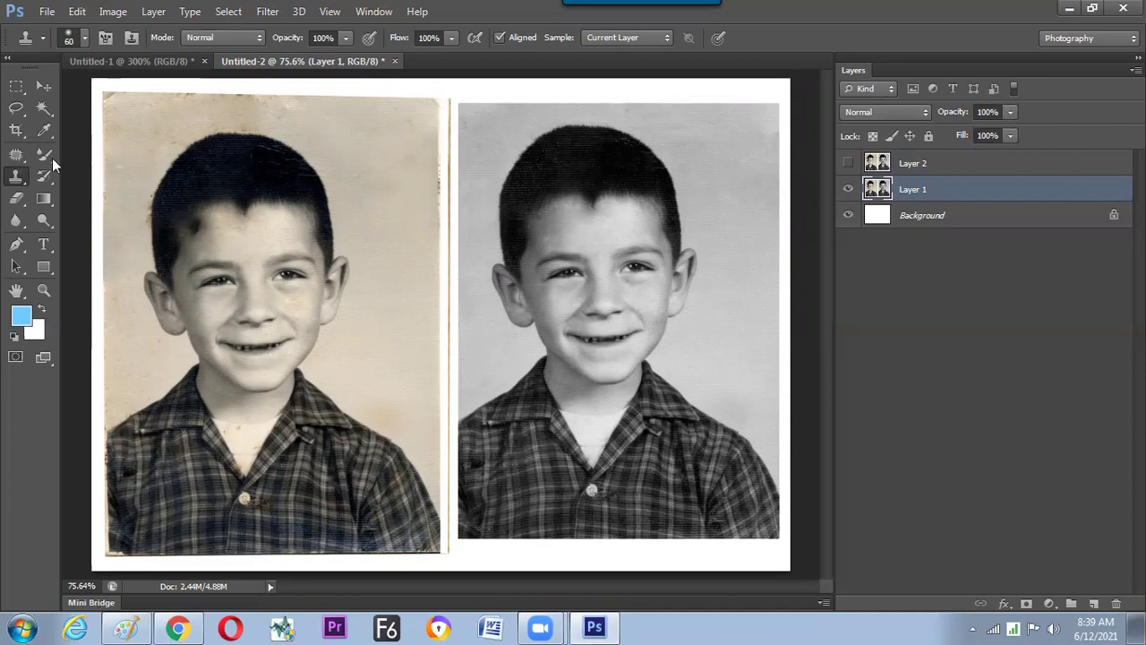
{"action": "right_click", "coordinate": [17, 154]}
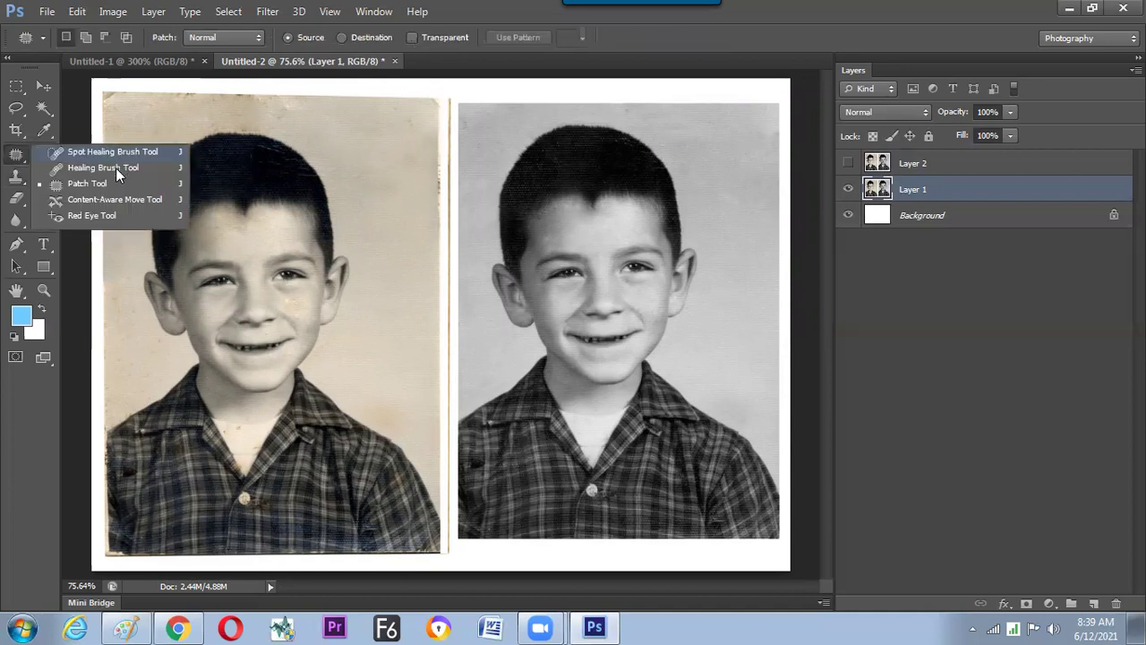
{"action": "left_click", "coordinate": [106, 184]}
{"action": "right_click", "coordinate": [18, 177]}
{"action": "left_click", "coordinate": [81, 181]}
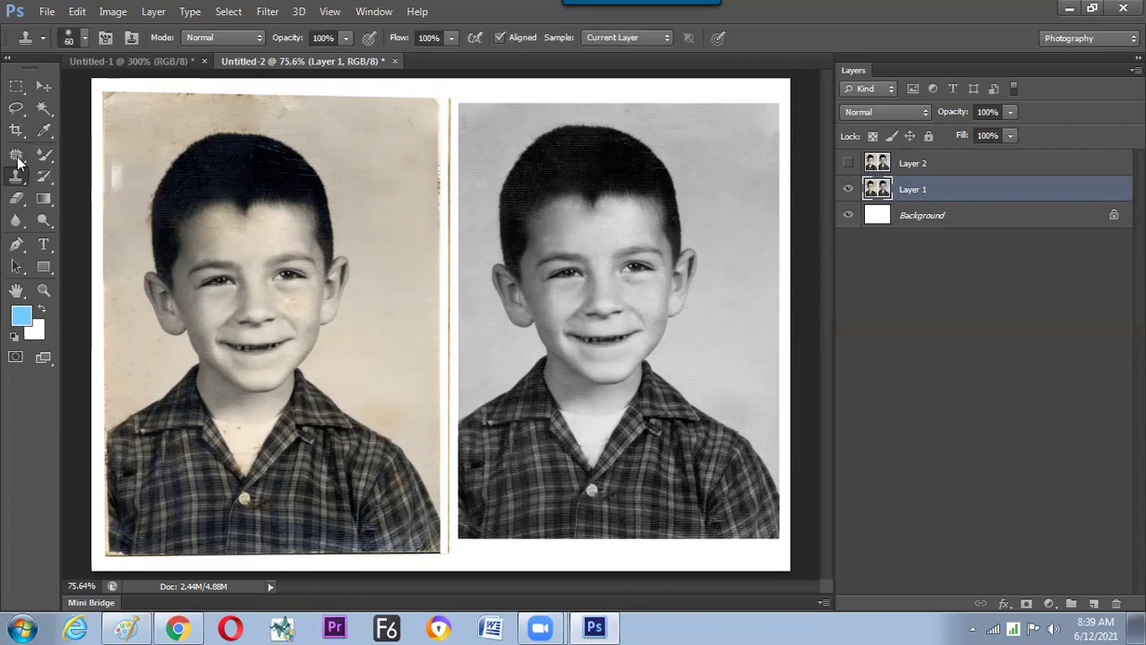
- Activate the Content-Aware Move tool, open Desert.jpg and view it at 100%
{"action": "left_click_drag", "start_coordinate": [16, 154], "coordinate": [90, 153]}
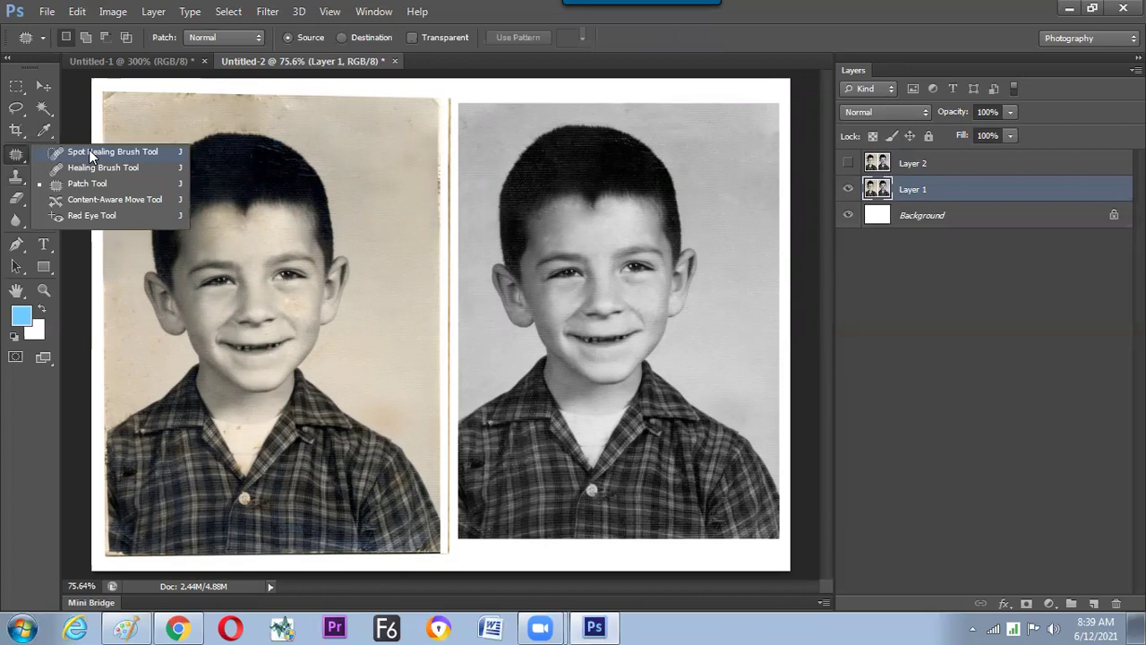
{"action": "left_click", "coordinate": [98, 202]}
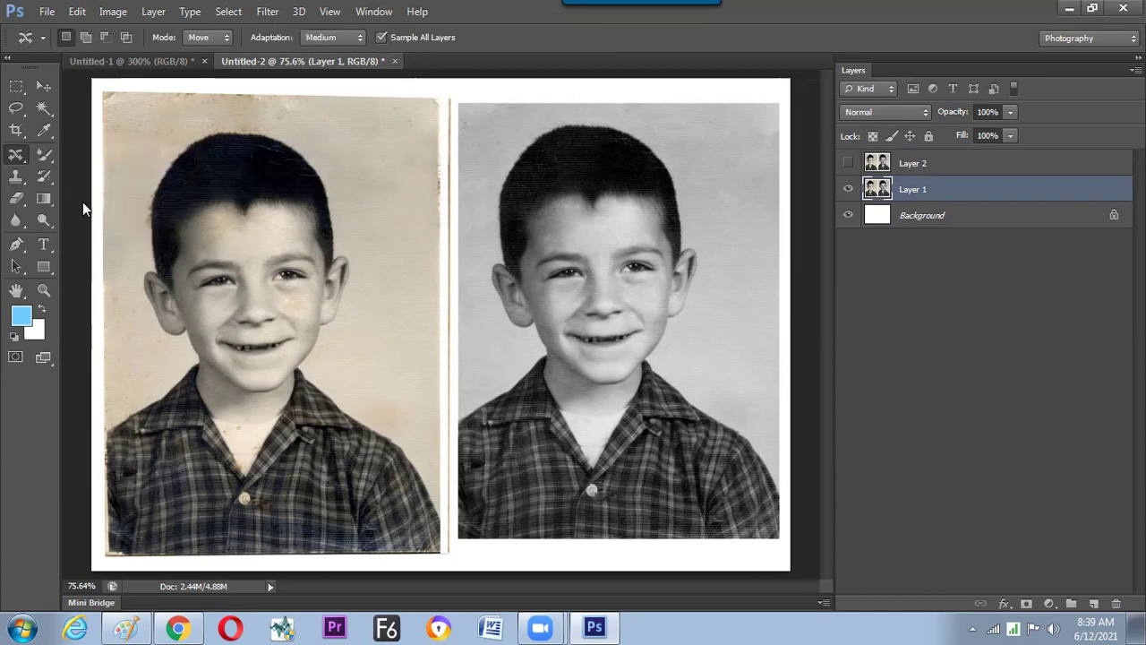
{"action": "key", "text": "ctrl+o"}
{"action": "double_click", "coordinate": [525, 213]}
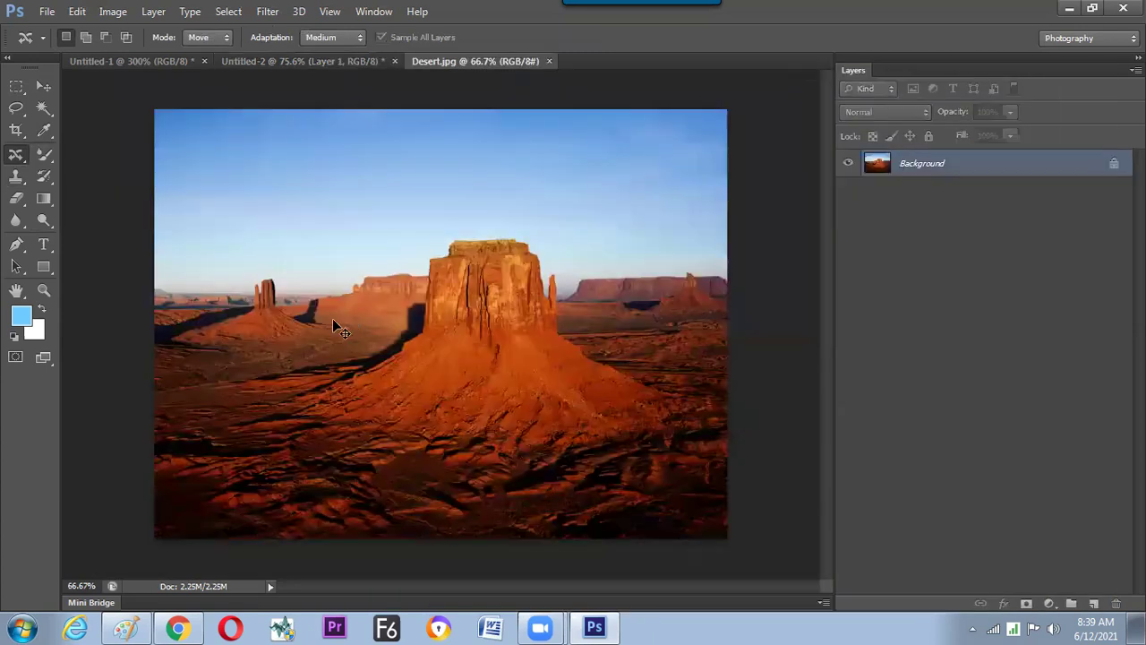
{"action": "key", "text": "ctrl+1"}
{"action": "left_click_drag", "start_coordinate": [243, 331], "coordinate": [425, 318]}
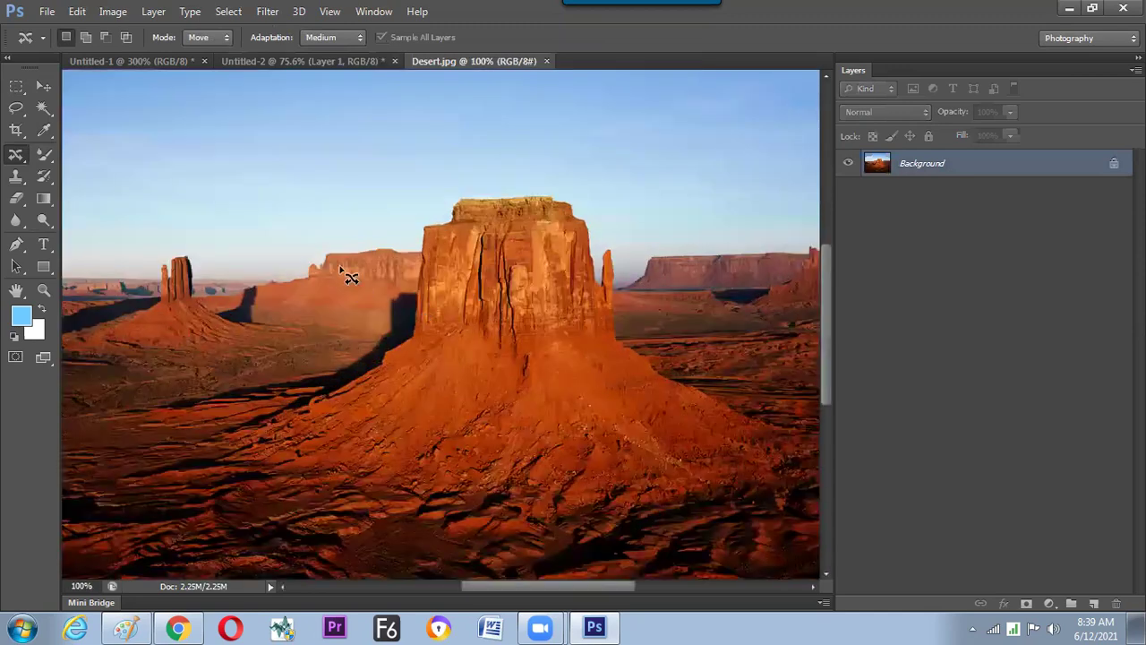
- Outline the small twin-spire rock tower on the distant mound and relocate it with Content-Aware Move to the desert floor below
{"action": "mouse_move", "coordinate": [343, 298]}
{"action": "left_mouse_down"}
{"action": "mouse_move", "coordinate": [327, 235]}
{"action": "mouse_move", "coordinate": [373, 229]}
{"action": "mouse_move", "coordinate": [367, 288]}
{"action": "left_mouse_up"}
{"action": "left_click_drag", "start_coordinate": [366, 279], "coordinate": [359, 279]}
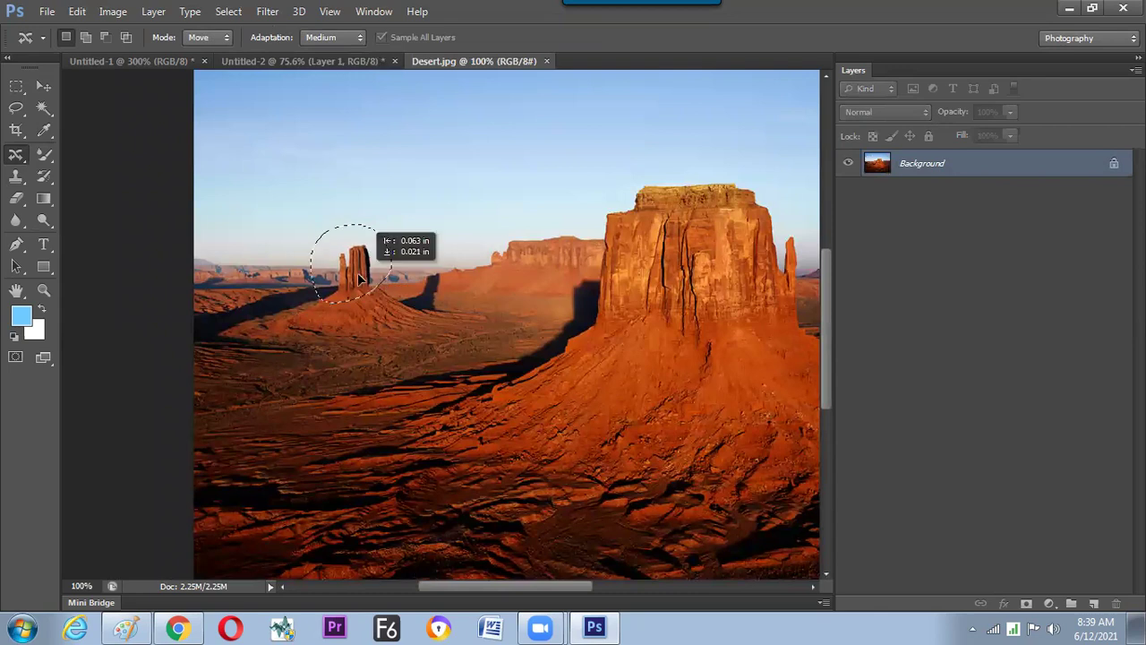
{"action": "left_click_drag", "start_coordinate": [301, 331], "coordinate": [353, 404]}
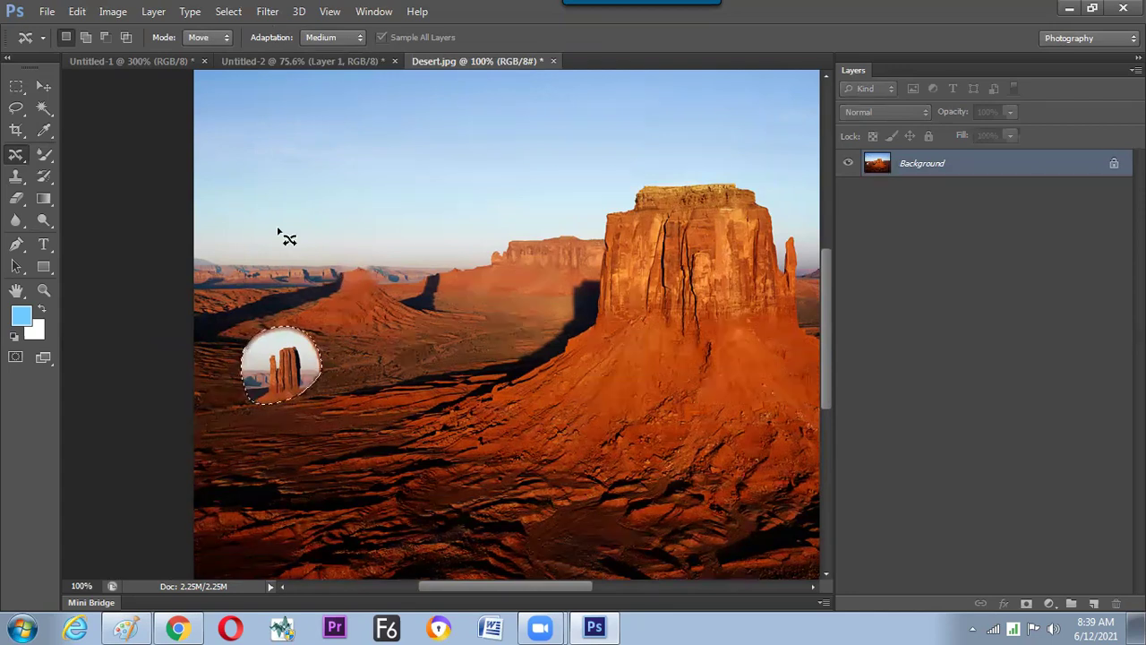
- Try relocating the large central butte to the lower-left foreground with Content-Aware Move, undo the move and deselect
{"action": "right_click", "coordinate": [140, 198]}
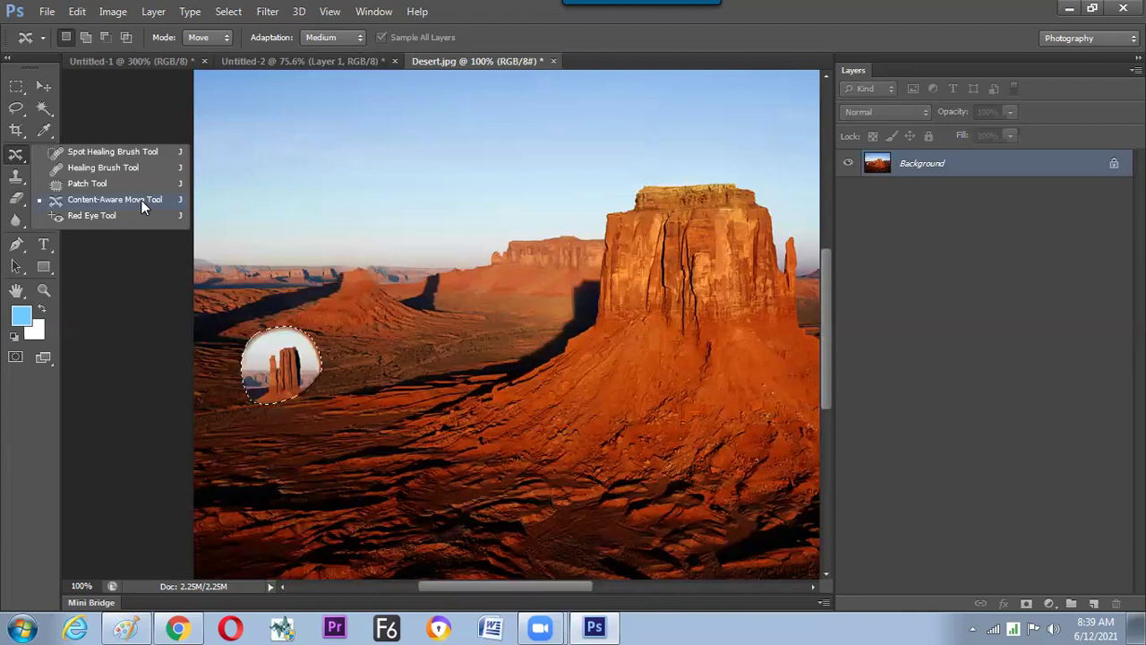
{"action": "left_click", "coordinate": [141, 199]}
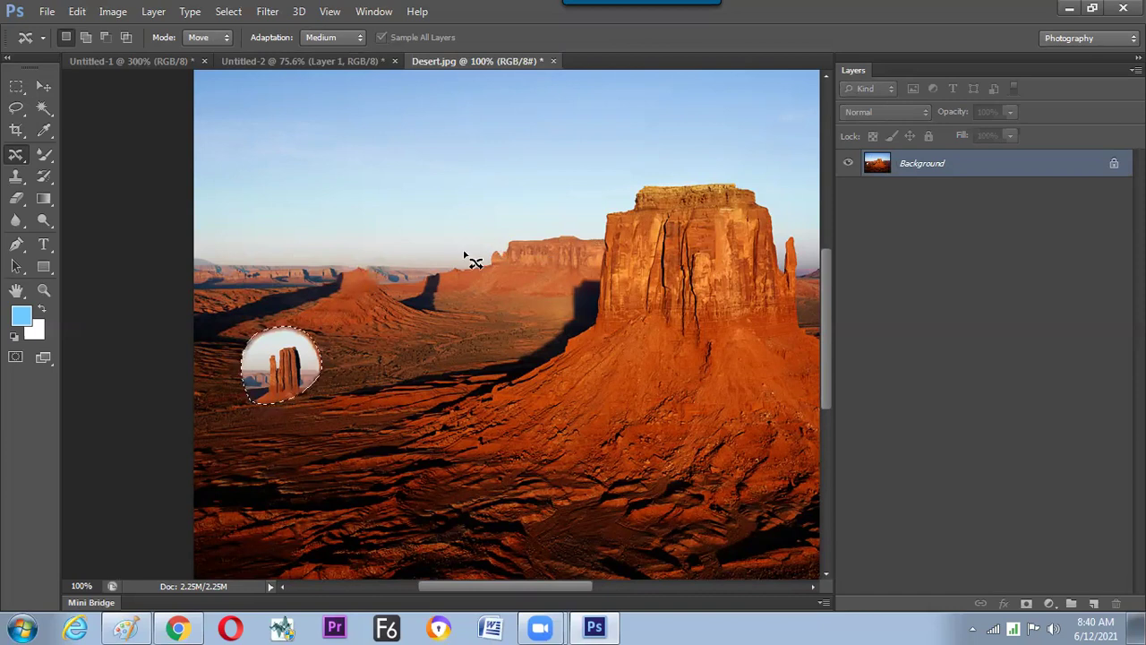
{"action": "scroll", "coordinate": [466, 259], "scroll_direction": "right", "scroll_amount": 3}
{"action": "left_click_drag", "start_coordinate": [594, 317], "coordinate": [376, 441]}
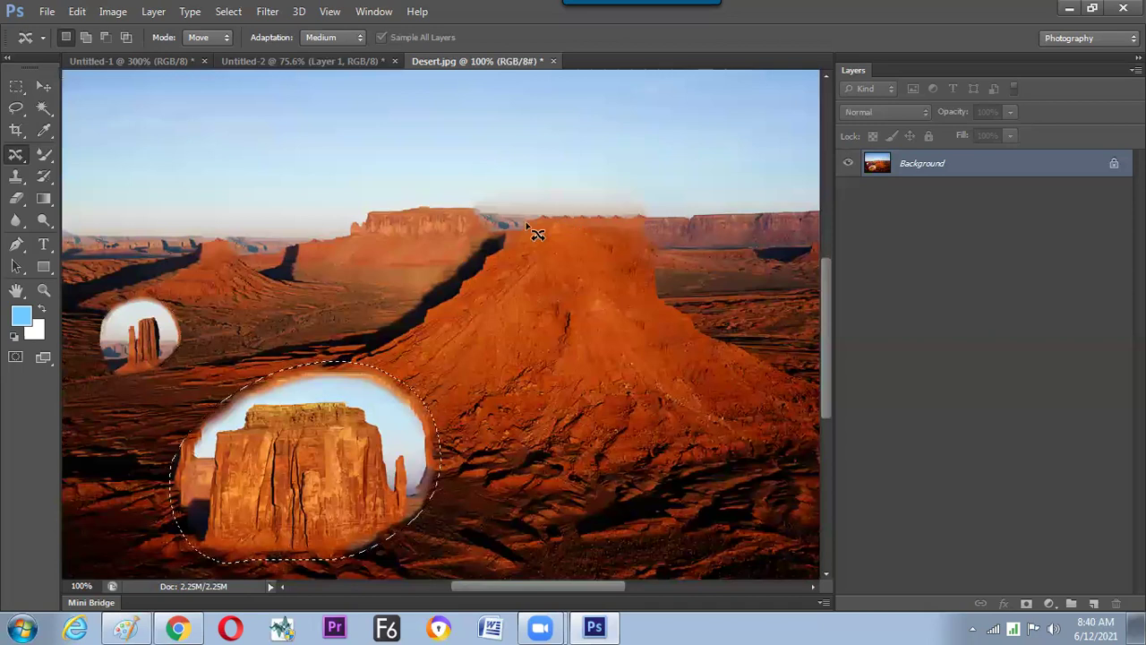
{"action": "key", "text": "ctrl+z"}
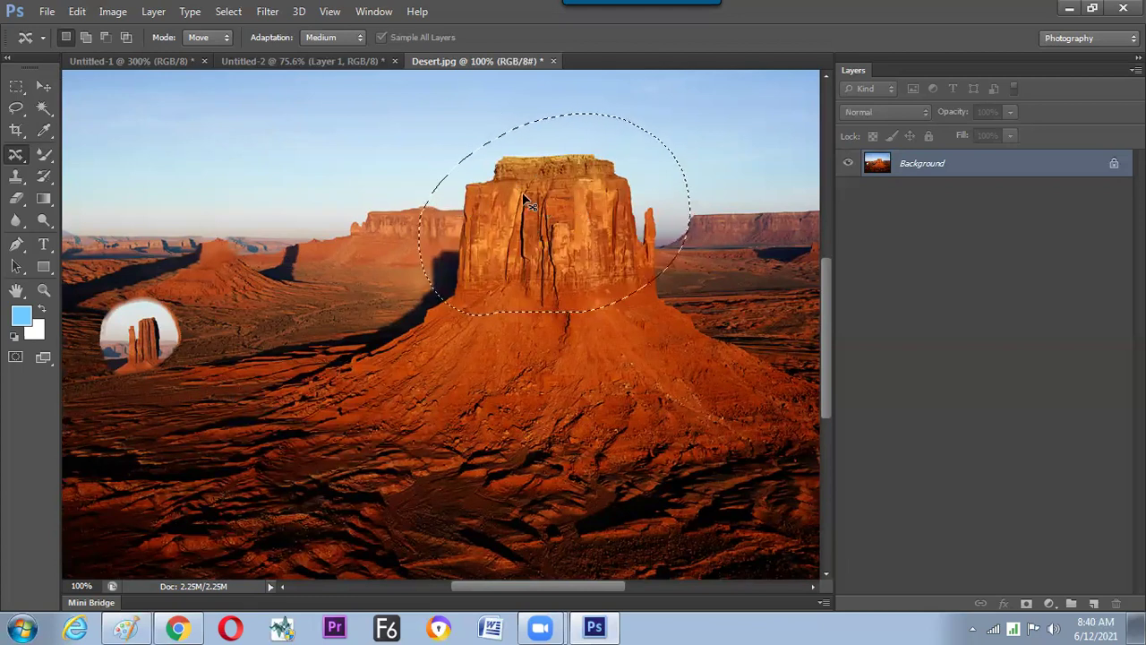
{"action": "left_click", "coordinate": [173, 312]}
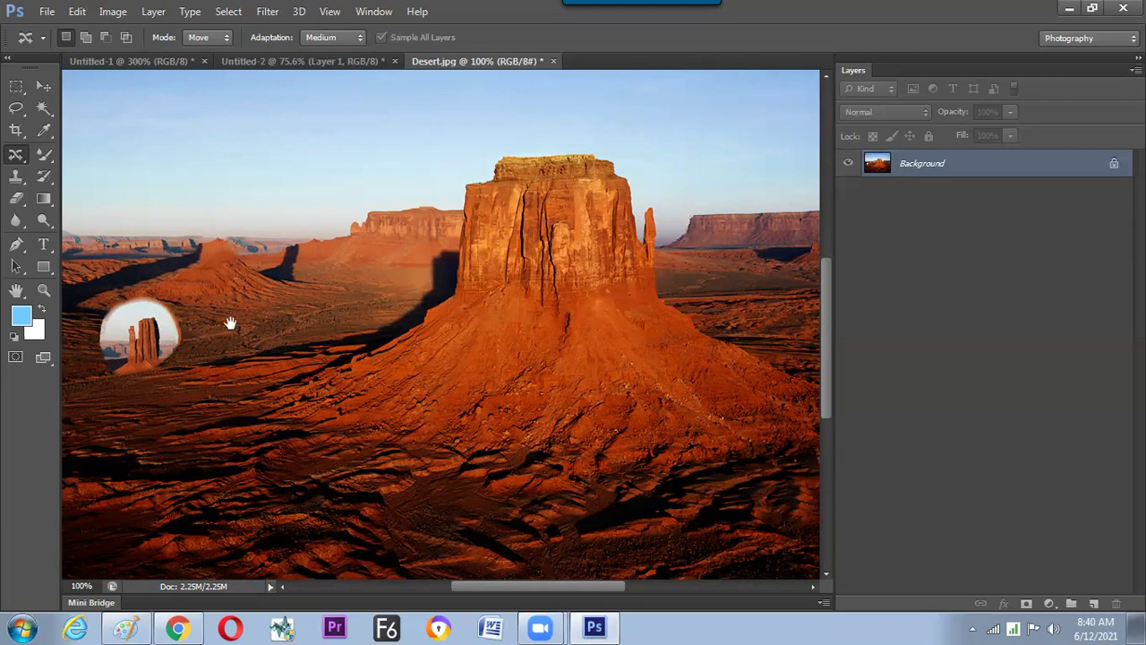
- Lasso loosely around the relocated rock-tower patch and try filling the selection with History contents
{"action": "left_click_drag", "start_coordinate": [232, 323], "coordinate": [309, 305]}
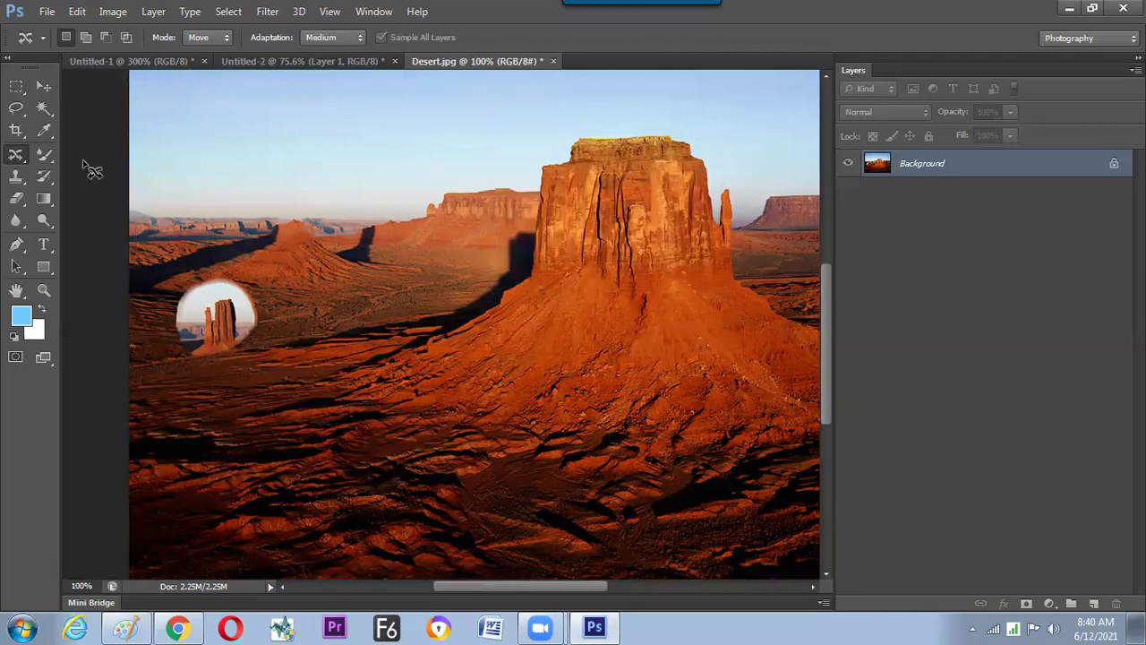
{"action": "left_click", "coordinate": [15, 107]}
{"action": "mouse_move", "coordinate": [235, 260]}
{"action": "left_mouse_down"}
{"action": "mouse_move", "coordinate": [163, 319]}
{"action": "mouse_move", "coordinate": [190, 385]}
{"action": "mouse_move", "coordinate": [240, 324]}
{"action": "left_mouse_up"}
{"action": "right_click", "coordinate": [219, 387]}
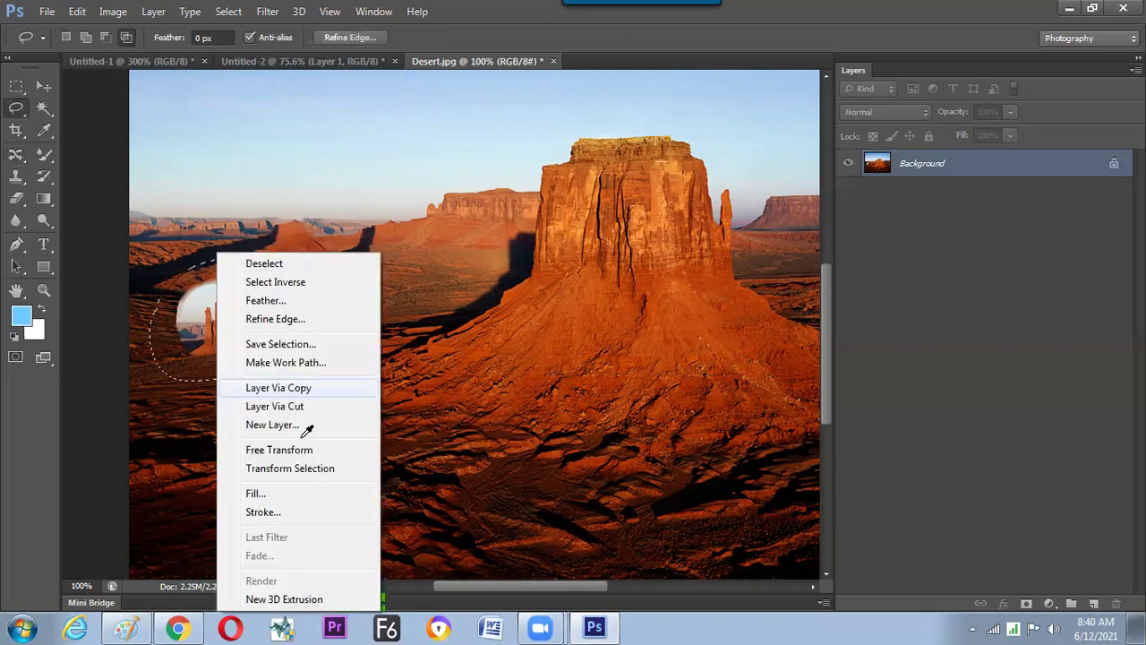
{"action": "left_click", "coordinate": [257, 493]}
{"action": "left_click", "coordinate": [671, 198]}
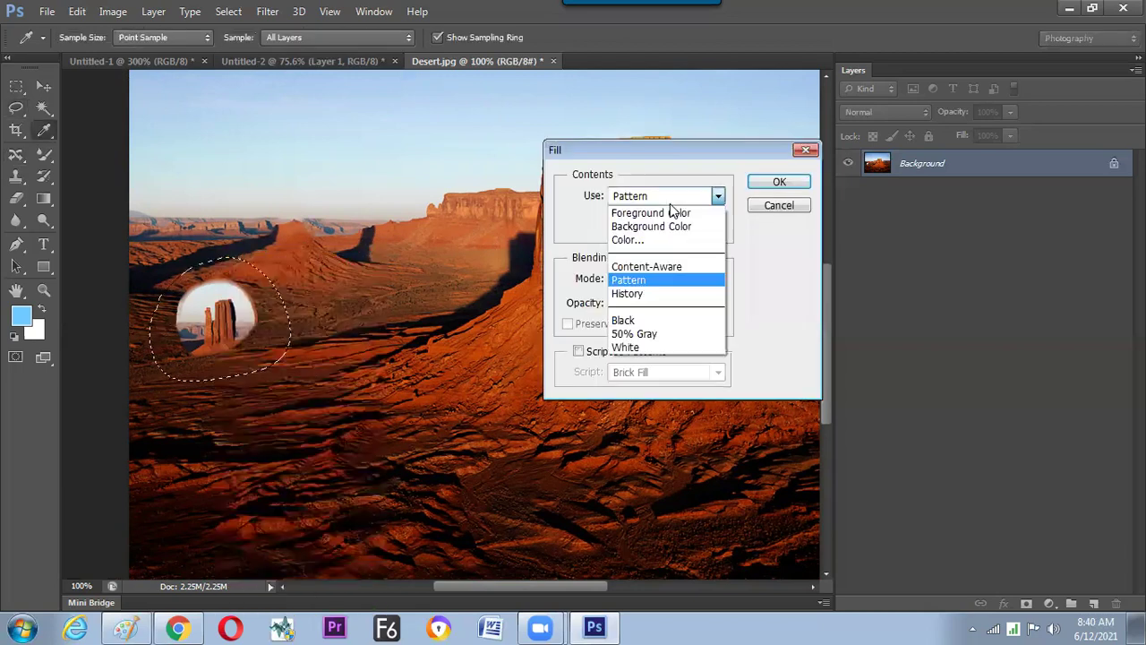
{"action": "left_click", "coordinate": [625, 294]}
{"action": "key", "text": "Return"}
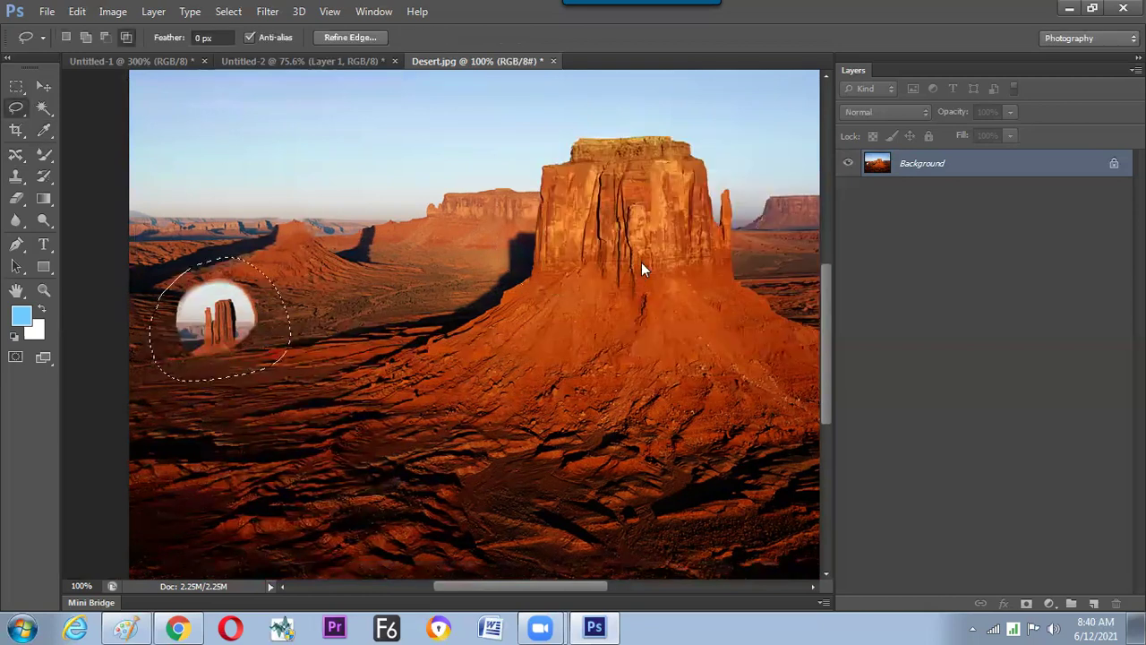
- Fill the lassoed patch again in Normal mode to cover it with desert ground, deselect, and return to the Content-Aware Move tool
{"action": "key", "text": "shift+F5"}
{"action": "left_click", "coordinate": [653, 279]}
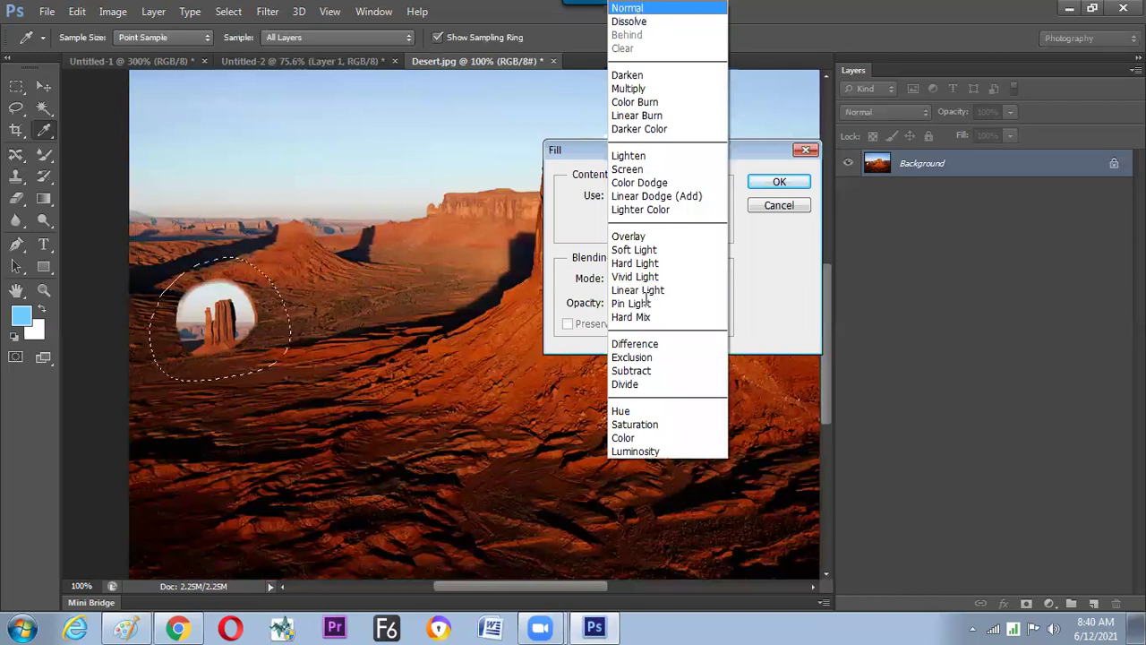
{"action": "left_click", "coordinate": [739, 235]}
{"action": "key", "text": "Return"}
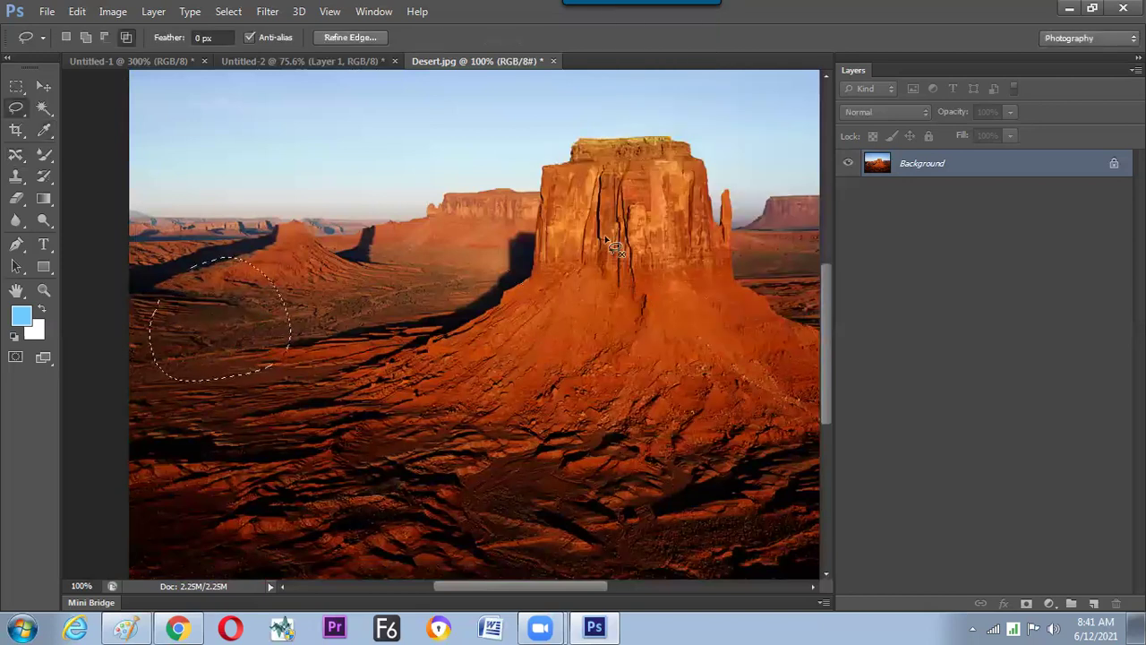
{"action": "left_click", "coordinate": [250, 390]}
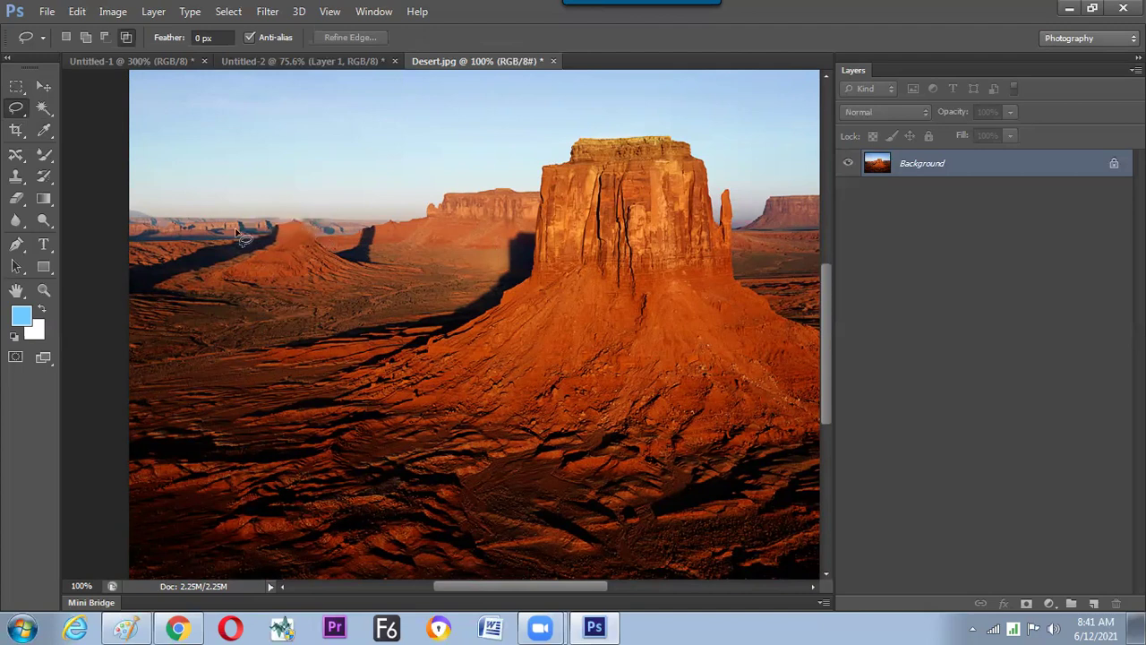
{"action": "left_click", "coordinate": [106, 198]}
{"action": "left_click", "coordinate": [106, 198]}
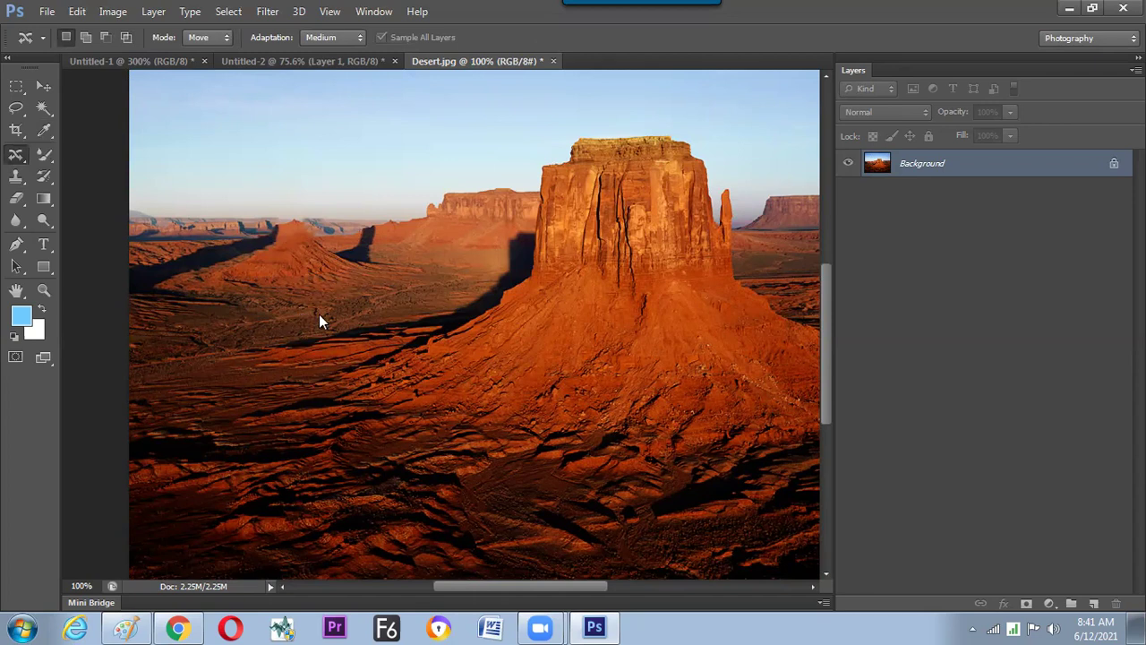
{"action": "key", "text": "ctrl+o"}
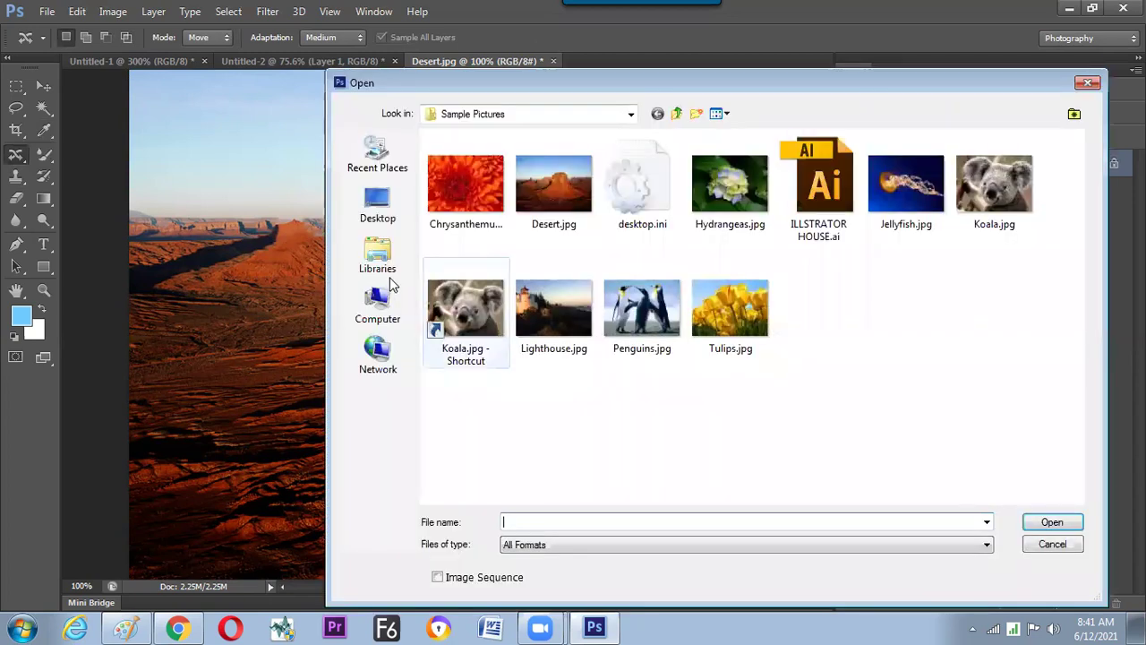
{"action": "left_click", "coordinate": [388, 275]}
{"action": "left_click", "coordinate": [1048, 542]}
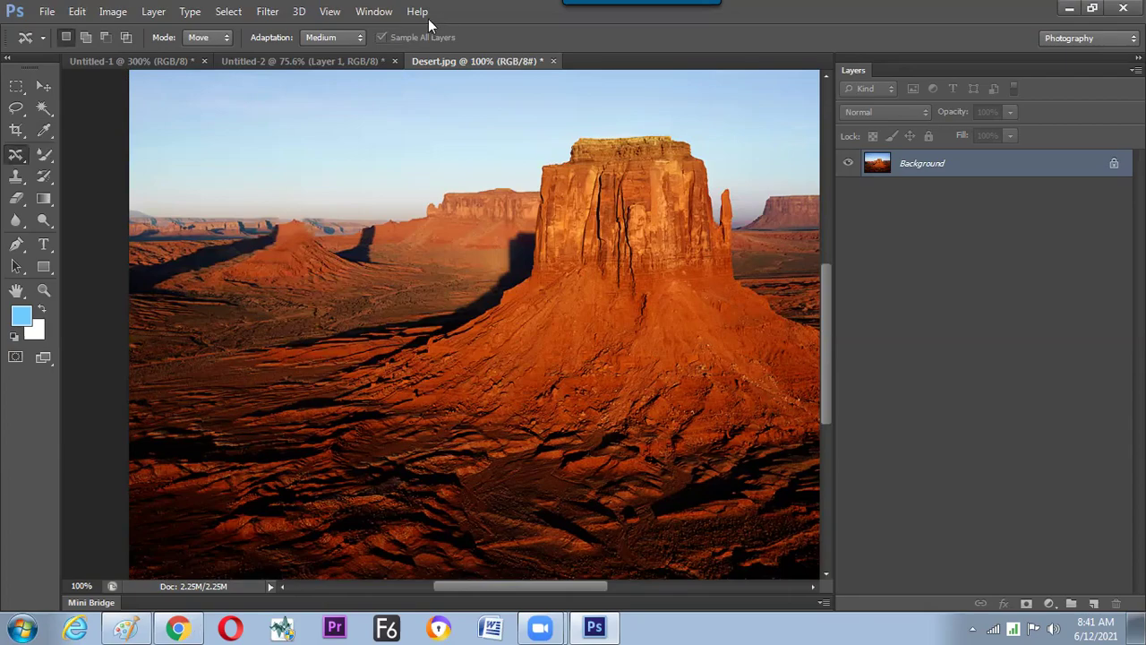
- Switch to Chrome and search Google in a new tab for "horse in a green field"
{"action": "key", "text": "alt+Tab"}
{"action": "key", "text": "ctrl+t"}
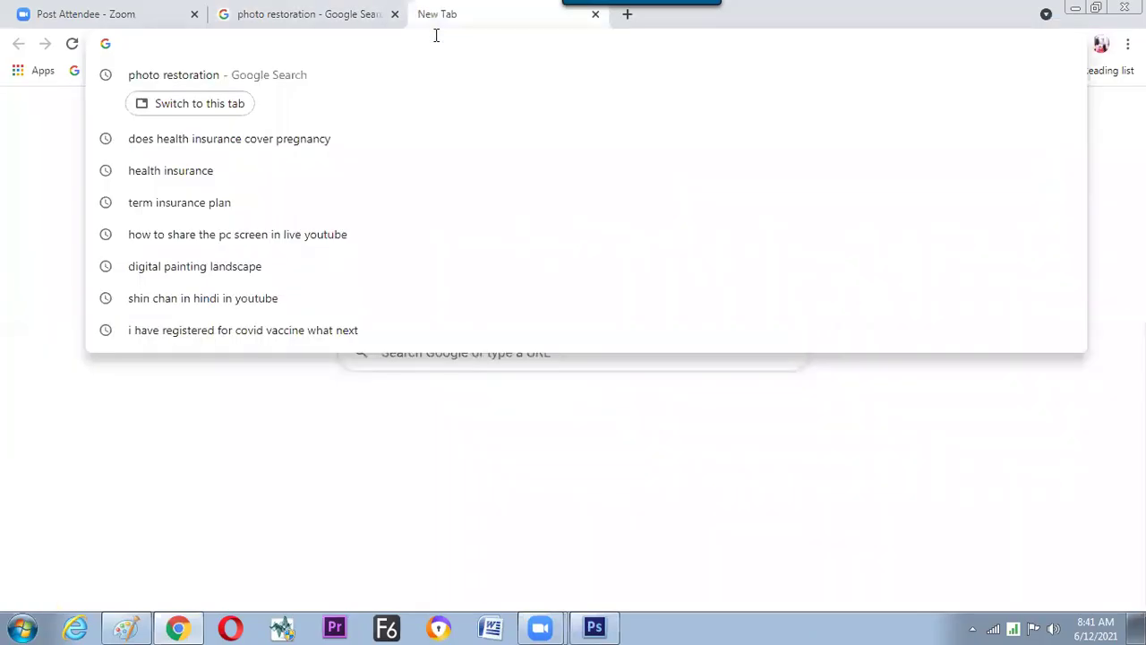
{"action": "type", "text": "ho"}
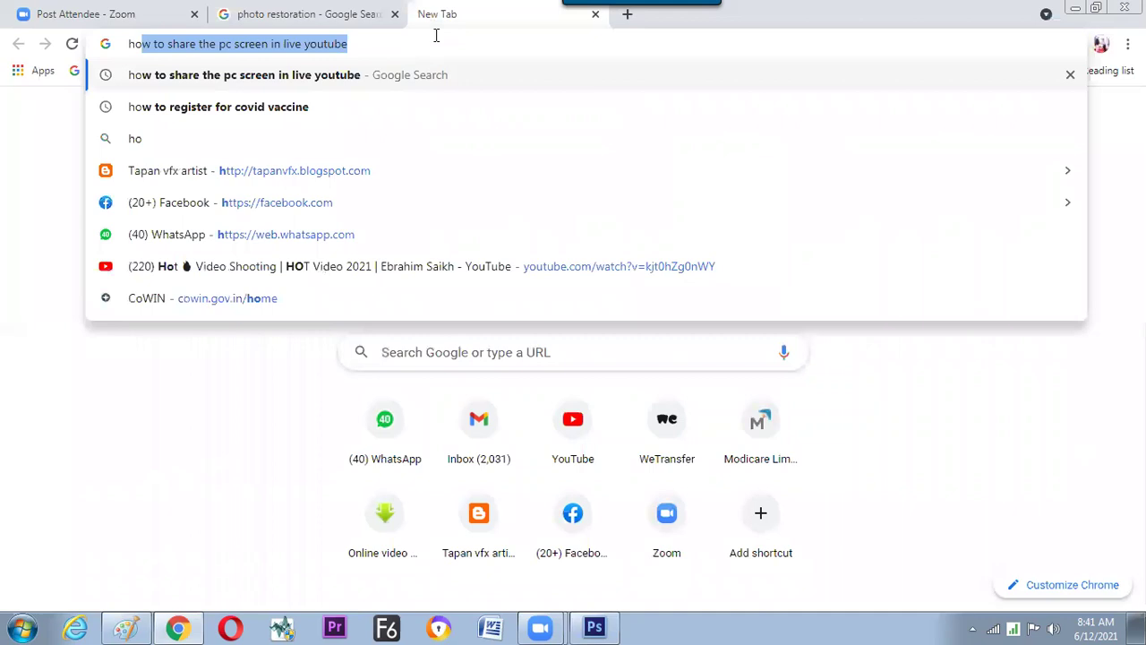
{"action": "type", "text": "rse in a fi"}
{"action": "key", "text": "BackSpace"}
{"action": "key", "text": "BackSpace"}
{"action": "type", "text": "gre"}
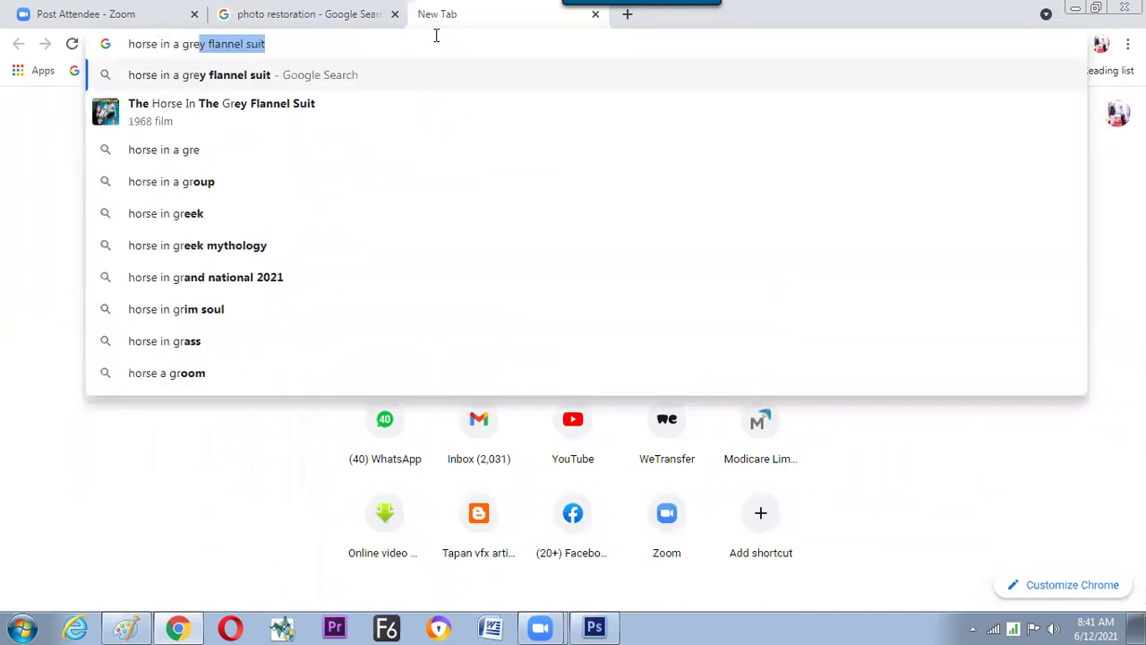
{"action": "type", "text": "en fi"}
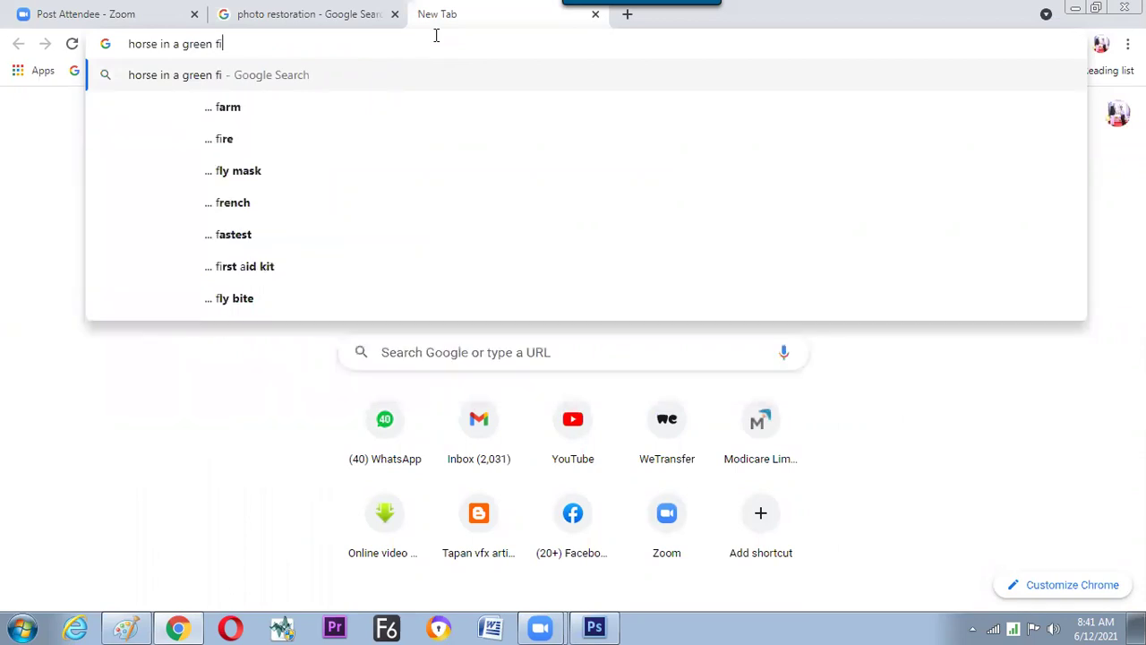
{"action": "type", "text": "eld"}
{"action": "key", "text": "Return"}
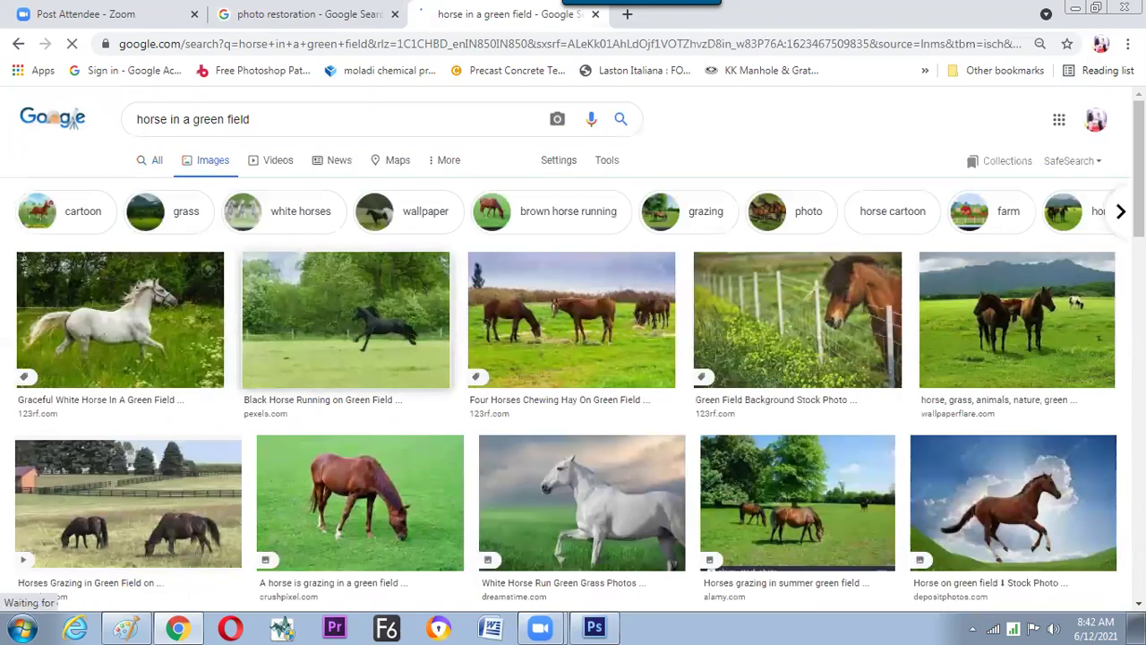
- Find the Masterfile picture of two small horses running below green hills in the image results and copy it
{"action": "scroll", "coordinate": [332, 379], "scroll_direction": "down", "scroll_amount": 3}
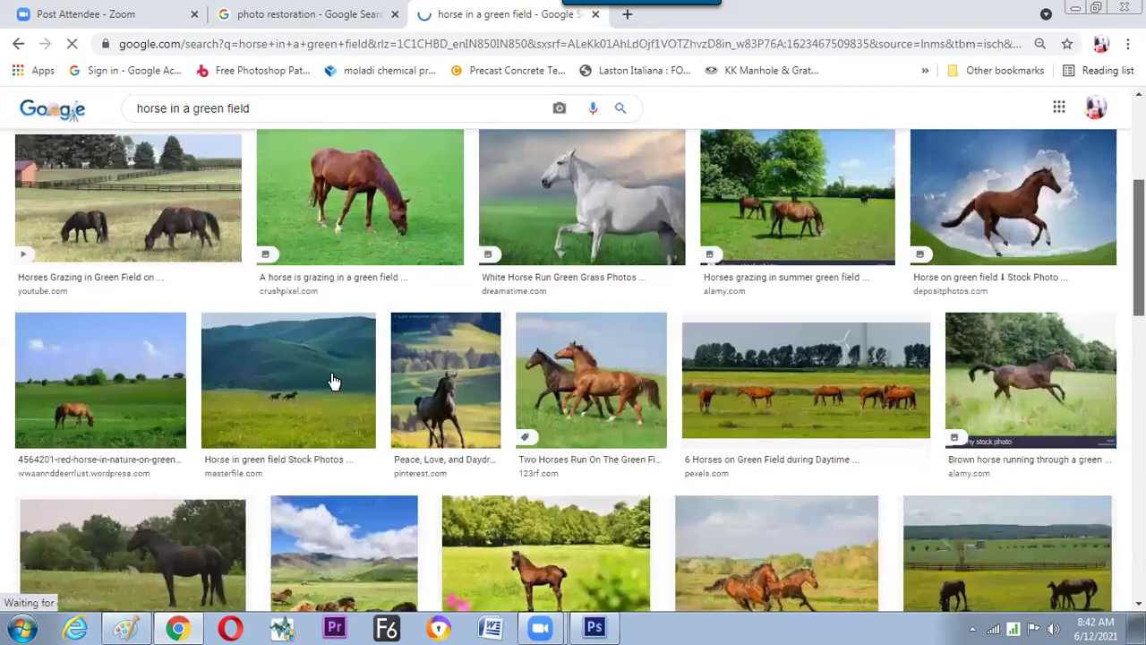
{"action": "left_click", "coordinate": [306, 403]}
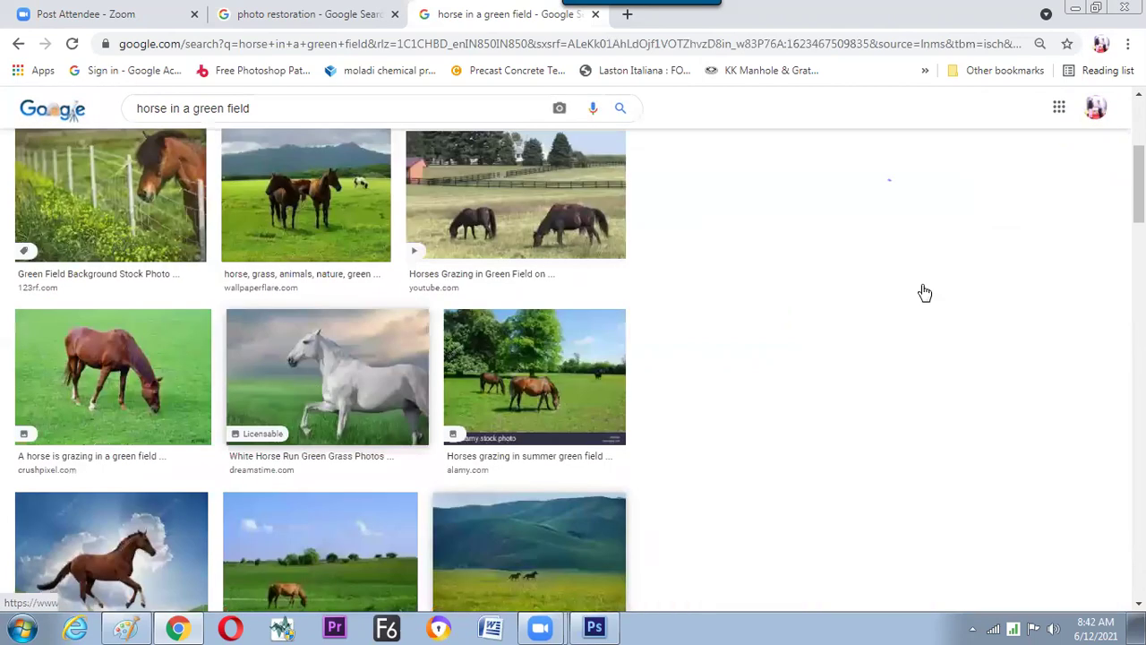
{"action": "right_click", "coordinate": [876, 285]}
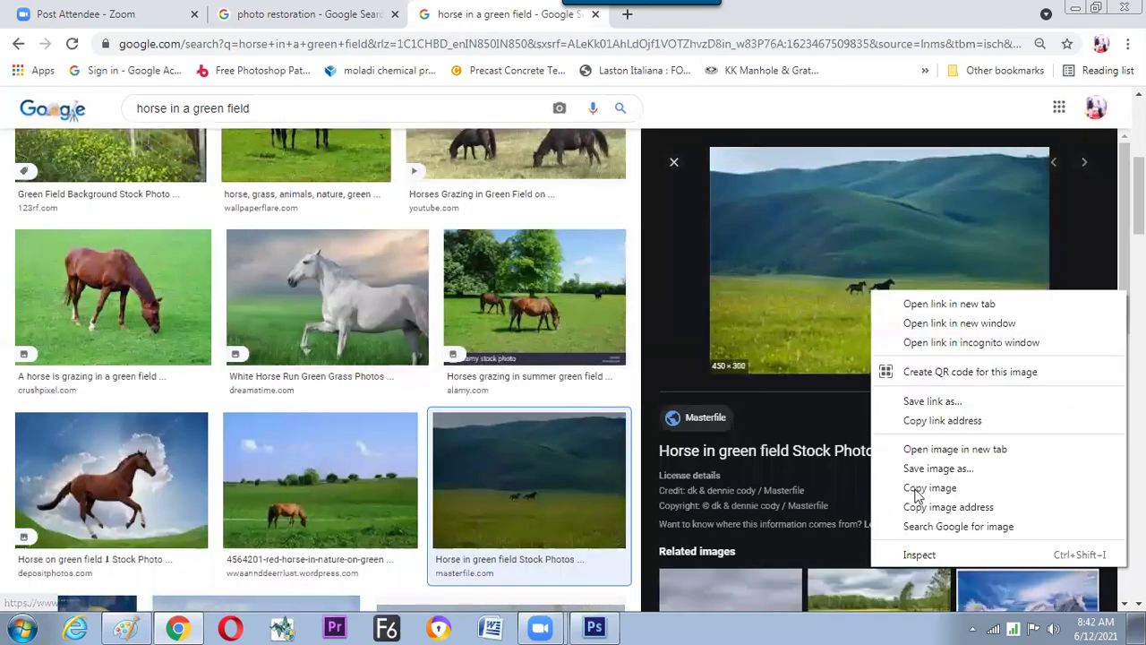
{"action": "left_click", "coordinate": [913, 488]}
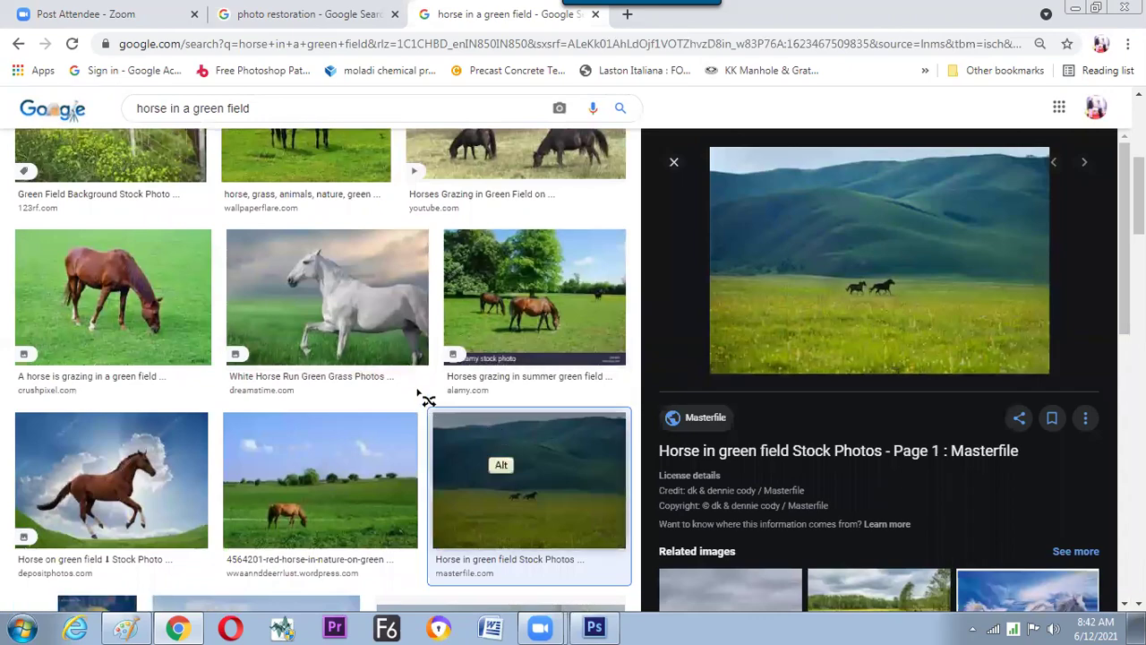
- Switch back to Photoshop and paste the copied horse picture into a new document with the preset size
{"action": "key", "text": "alt+Tab"}
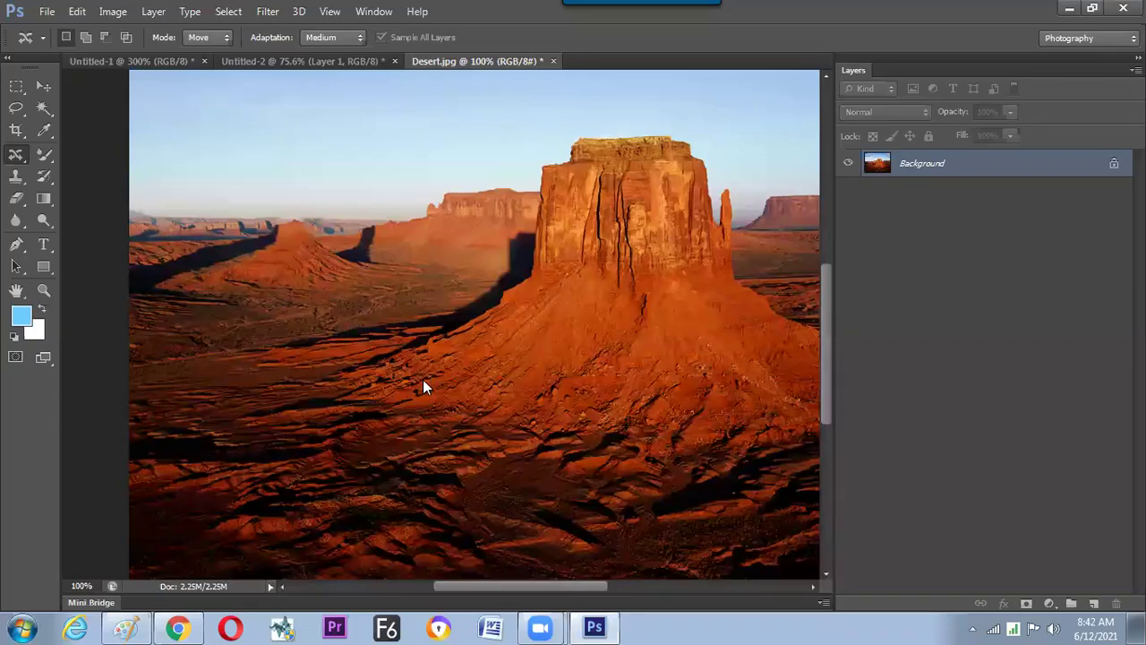
{"action": "key", "text": "ctrl+n"}
{"action": "key", "text": "Return"}
{"action": "key", "text": "ctrl+v"}
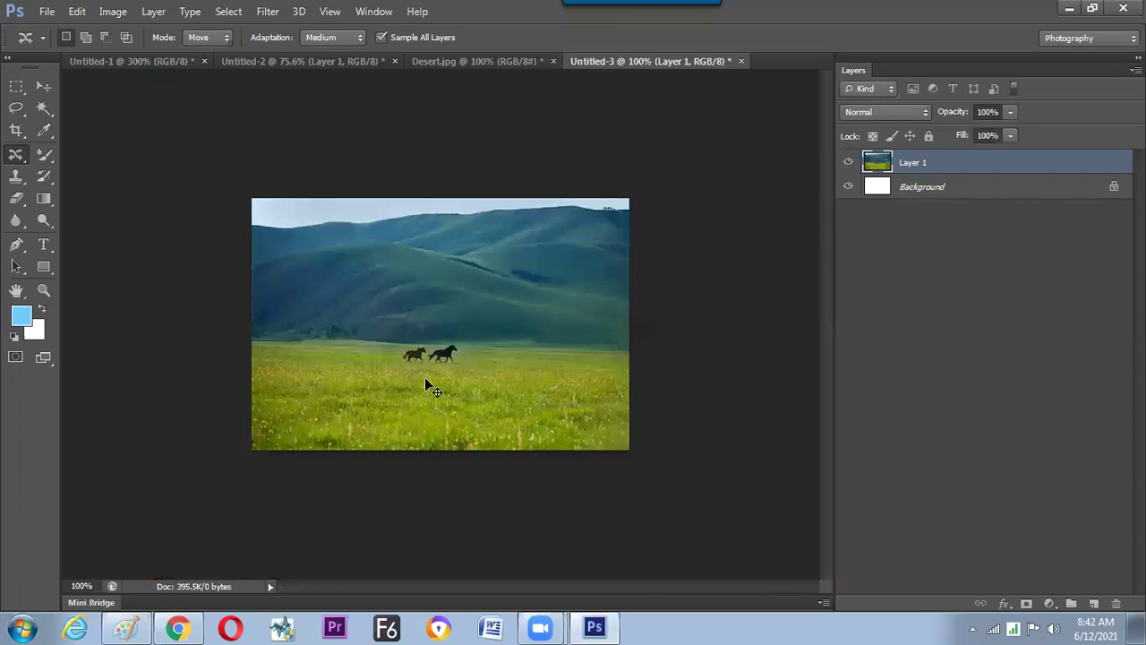
{"action": "key", "text": "ctrl+plus"}
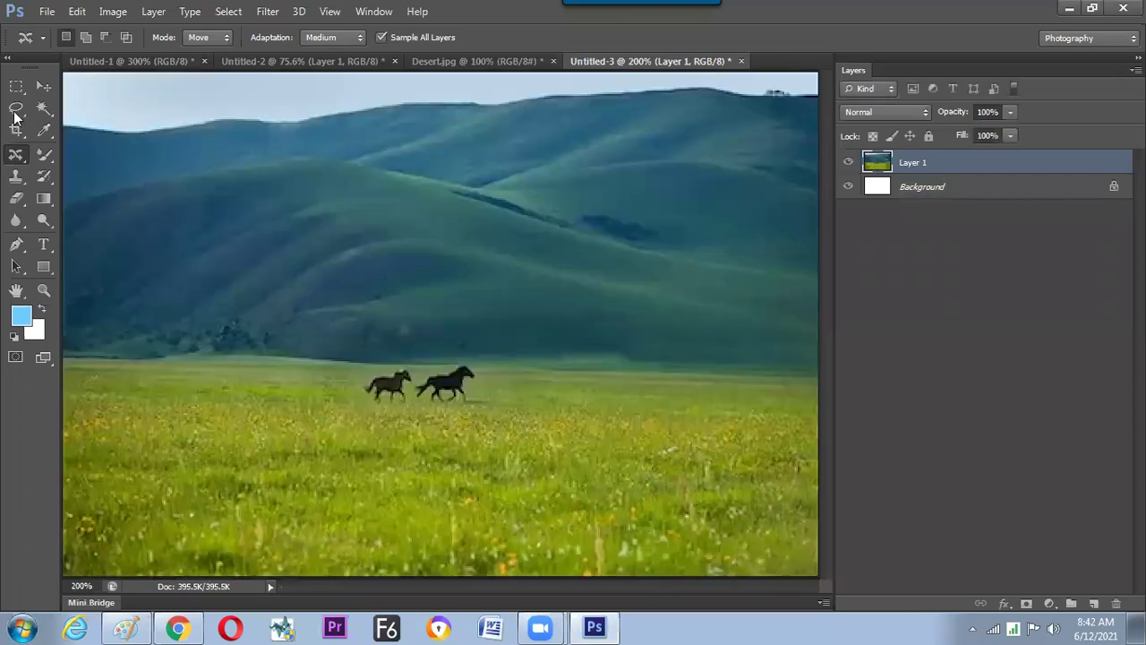
- Try relocating the two horses to the lower right of the meadow with Content-Aware Move, undo the move and deselect
{"action": "left_click", "coordinate": [15, 158]}
{"action": "mouse_move", "coordinate": [367, 359]}
{"action": "left_mouse_down"}
{"action": "mouse_move", "coordinate": [494, 376]}
{"action": "mouse_move", "coordinate": [450, 424]}
{"action": "mouse_move", "coordinate": [372, 358]}
{"action": "left_mouse_up"}
{"action": "left_click_drag", "start_coordinate": [442, 401], "coordinate": [673, 515]}
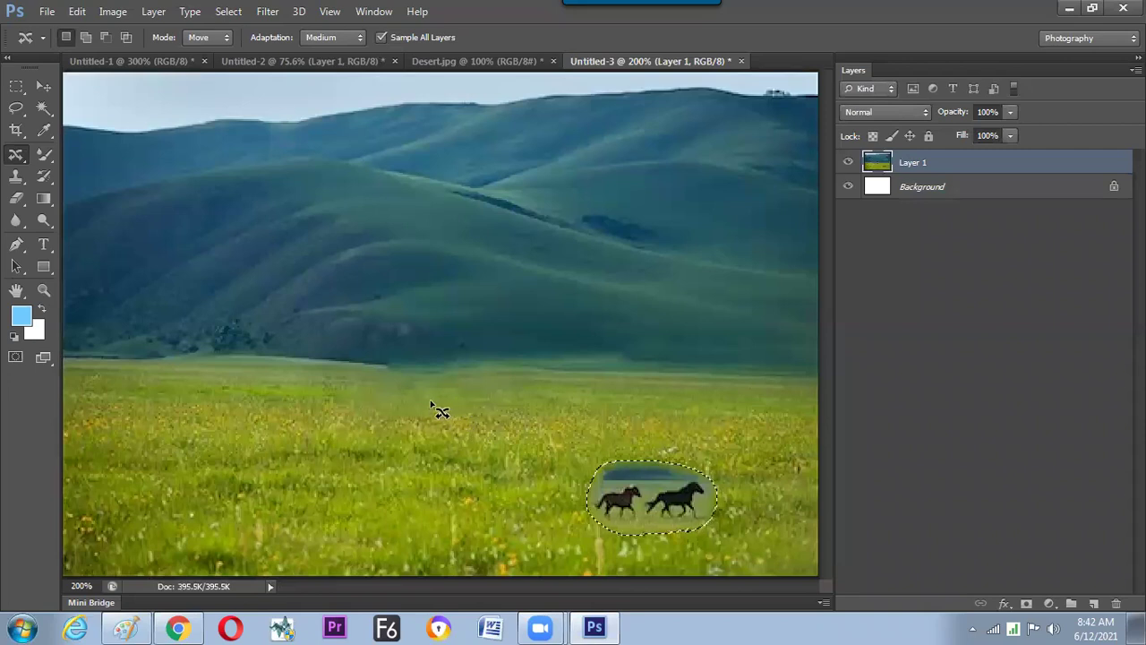
{"action": "key", "text": "ctrl+z"}
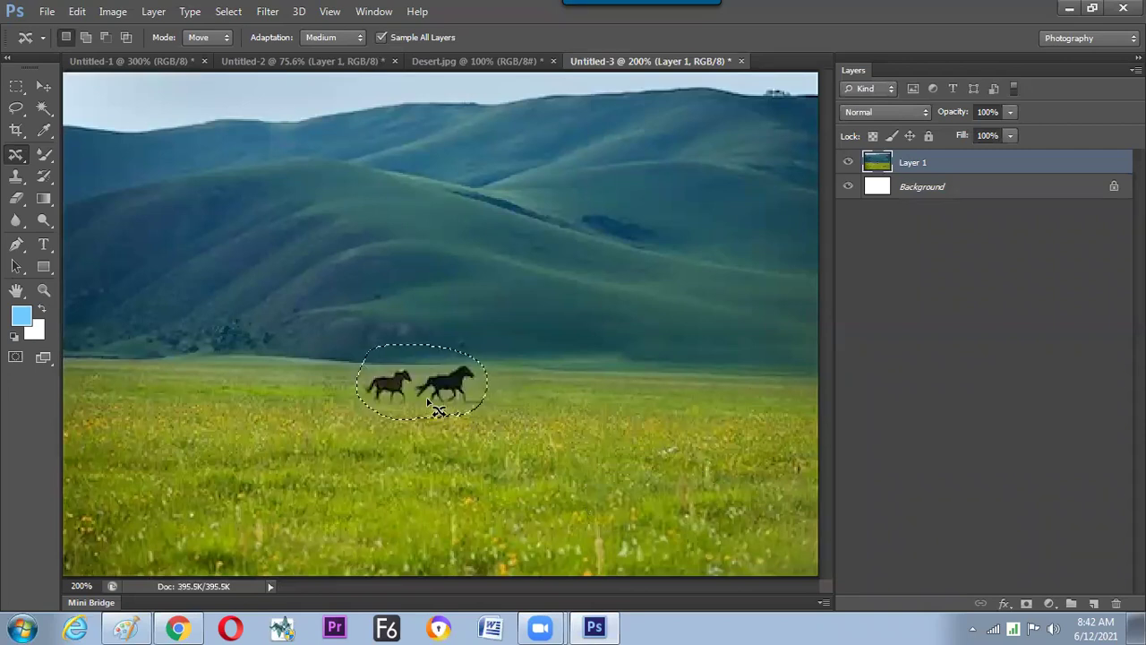
{"action": "key", "text": "ctrl+minus"}
{"action": "mouse_move", "coordinate": [392, 343]}
{"action": "left_mouse_down"}
{"action": "mouse_move", "coordinate": [452, 345]}
{"action": "mouse_move", "coordinate": [468, 389]}
{"action": "mouse_move", "coordinate": [450, 376]}
{"action": "left_mouse_up"}
{"action": "left_click", "coordinate": [452, 374]}
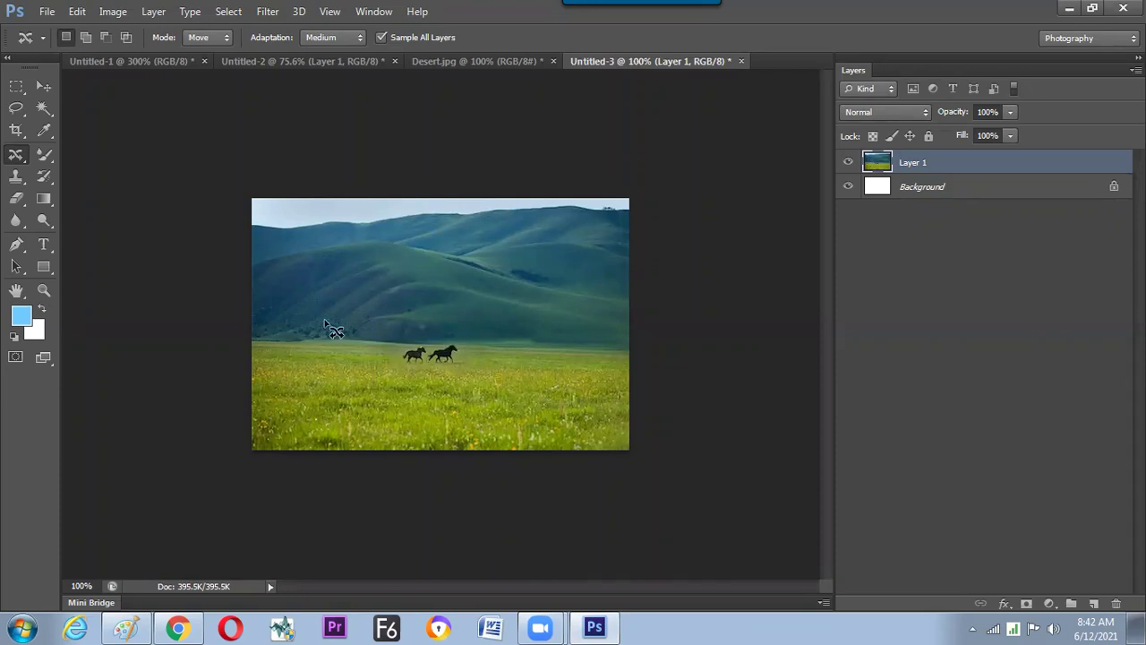
- Define the whole horse picture as a pattern named Pattern 55
{"action": "left_click", "coordinate": [78, 12]}
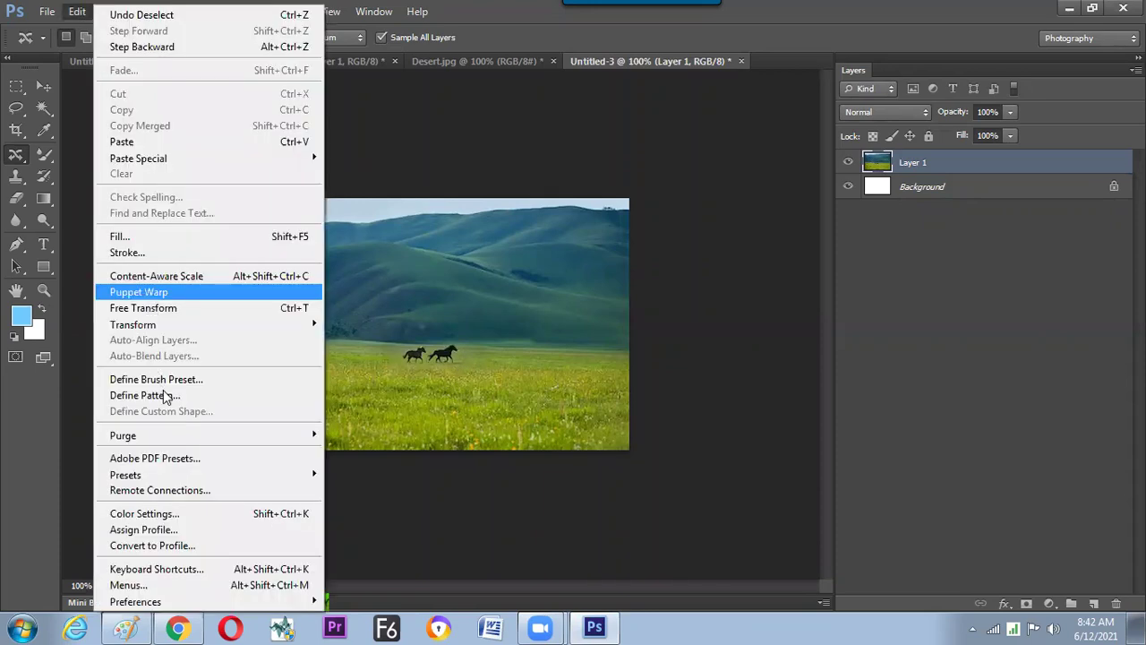
{"action": "left_click", "coordinate": [161, 395]}
{"action": "left_click", "coordinate": [744, 218]}
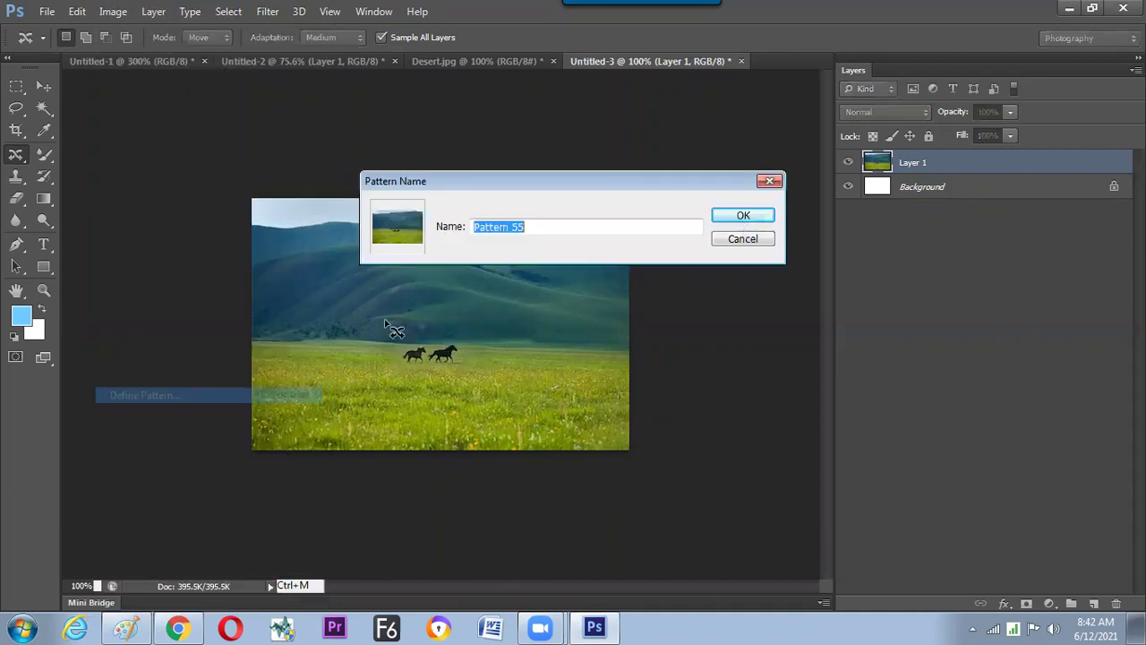
- Outline both horses at 100% view and relocate them with Content-Aware Move down and right into the meadow's foreground
{"action": "mouse_move", "coordinate": [460, 367]}
{"action": "left_mouse_down"}
{"action": "mouse_move", "coordinate": [413, 328]}
{"action": "mouse_move", "coordinate": [530, 404]}
{"action": "left_mouse_up"}
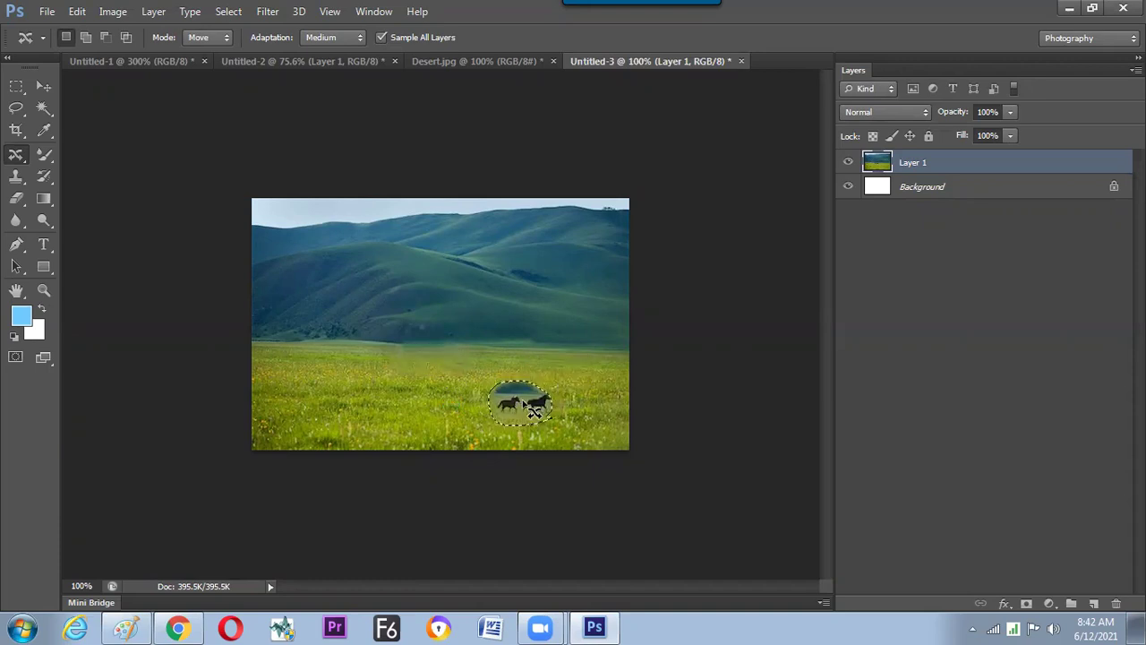
- Fill the selected oval around the moved horses with the horse picture pattern in Normal mode at 100% opacity, and deselect
{"action": "left_click", "coordinate": [77, 11]}
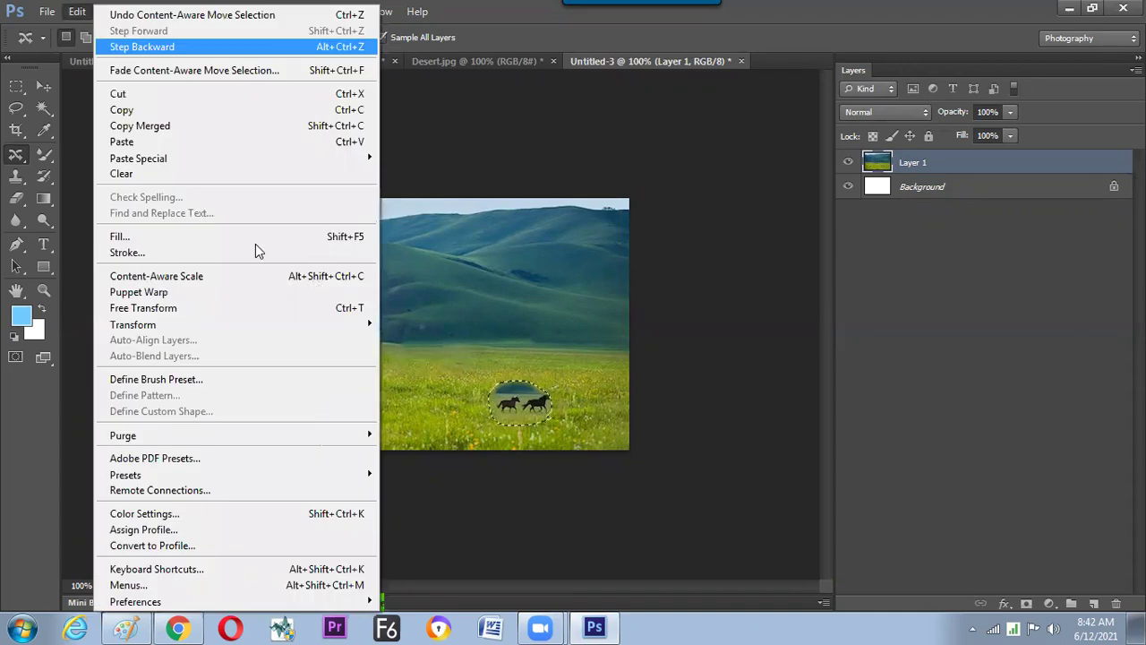
{"action": "left_click", "coordinate": [120, 237]}
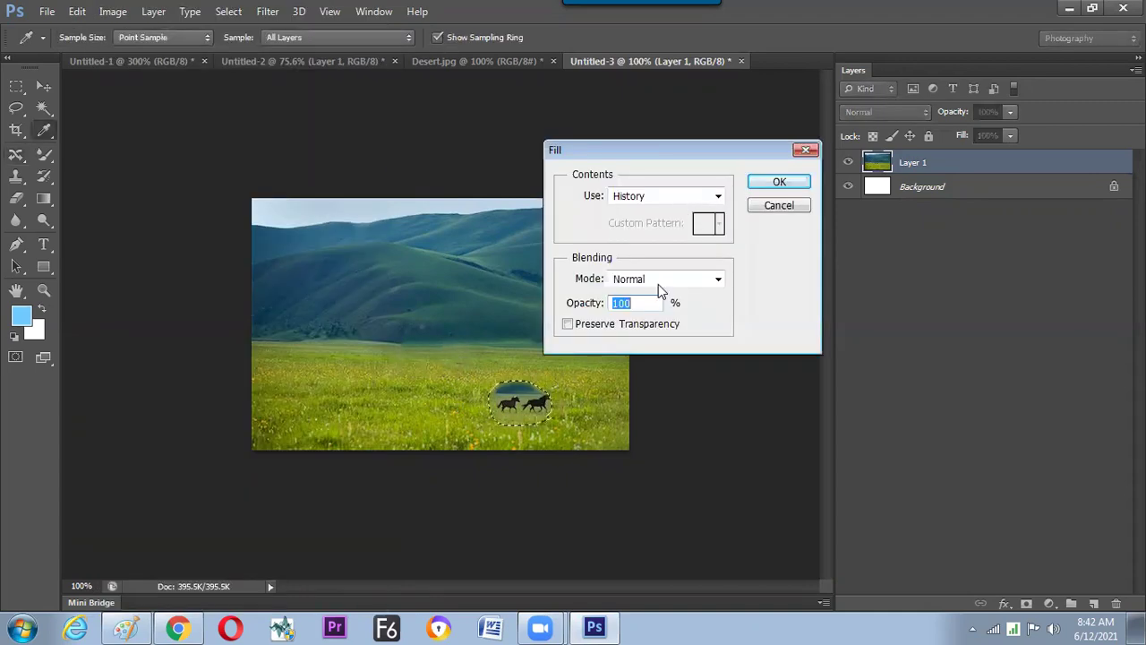
{"action": "left_click", "coordinate": [682, 198]}
{"action": "left_click", "coordinate": [682, 280]}
{"action": "left_click", "coordinate": [720, 233]}
{"action": "left_click", "coordinate": [732, 347]}
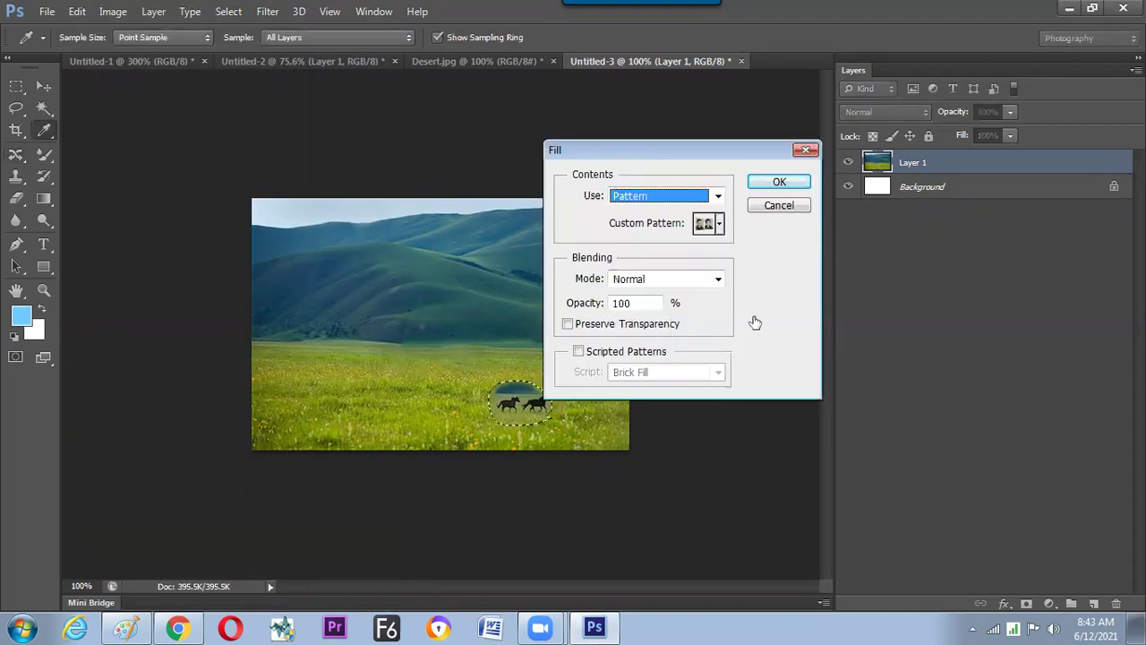
{"action": "left_click", "coordinate": [779, 184]}
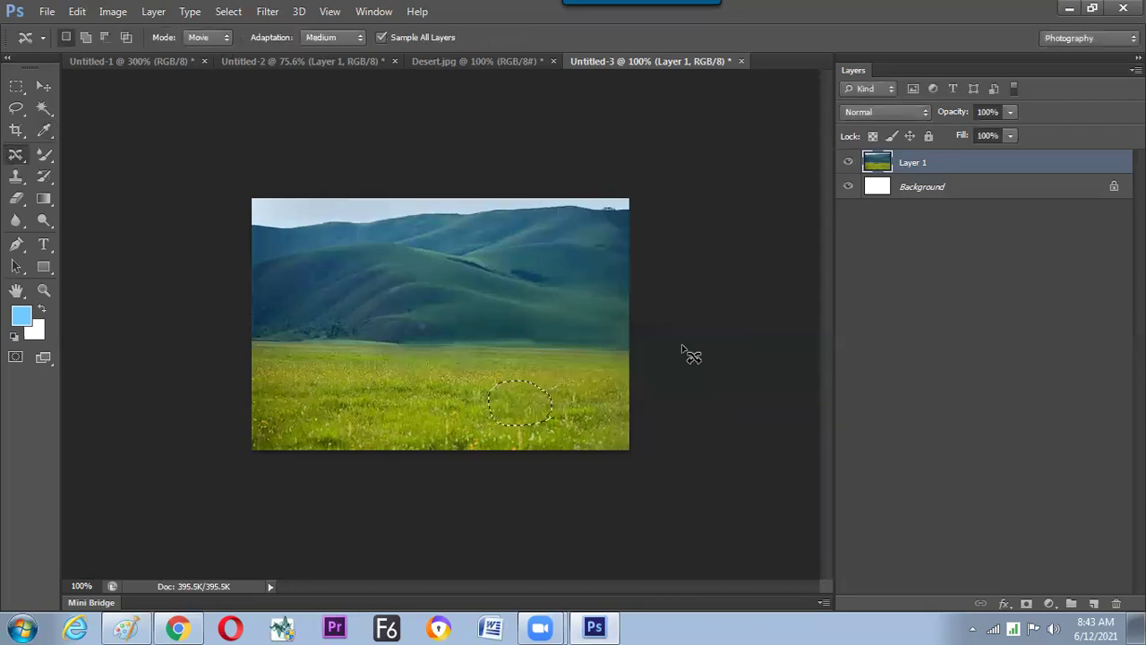
{"action": "key", "text": "ctrl+d"}
- Paste the original horse picture as a new layer and toggle its visibility to compare it with the edited layer, leaving it hidden
{"action": "key", "text": "ctrl+v"}
{"action": "left_click", "coordinate": [848, 163]}
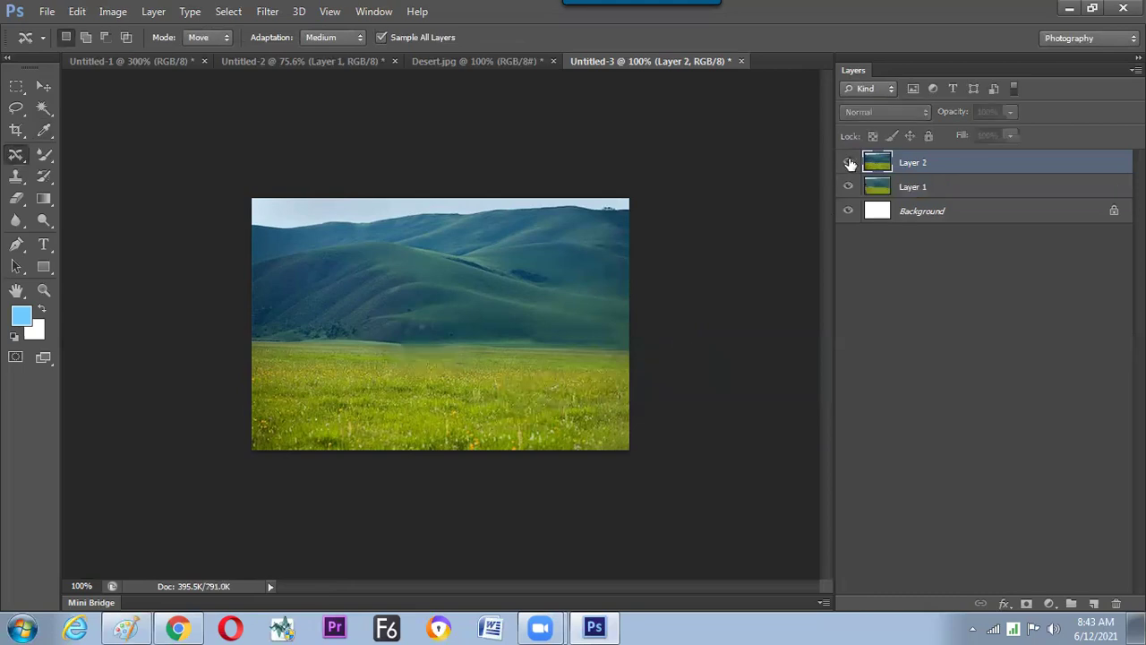
{"action": "left_click", "coordinate": [849, 163]}
{"action": "left_click", "coordinate": [849, 163]}
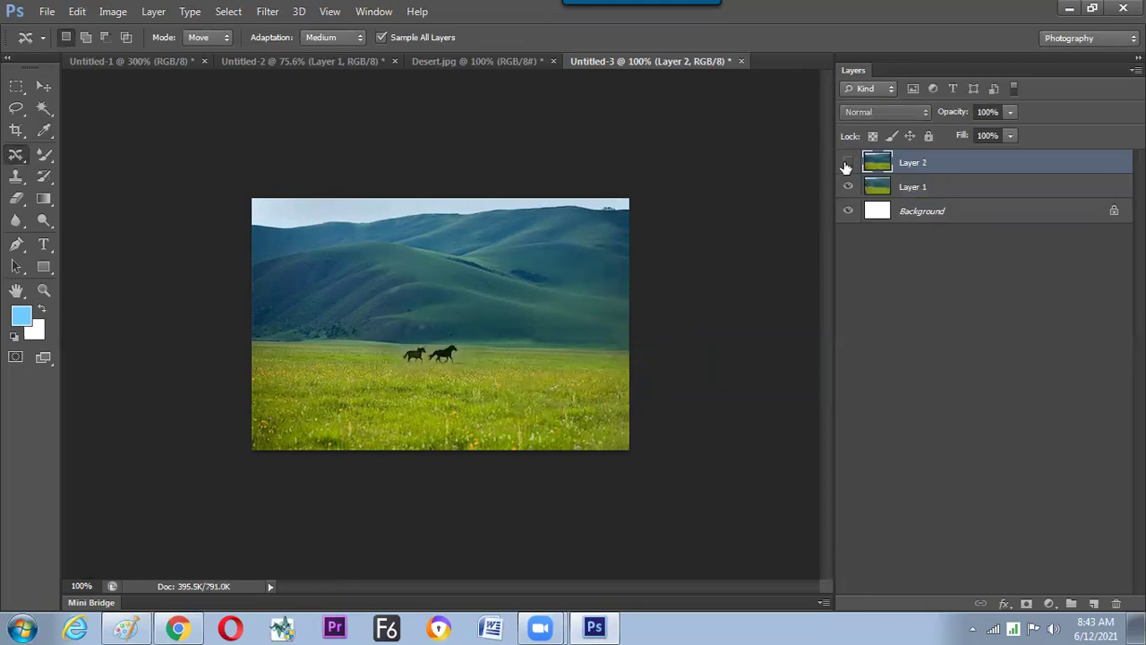
{"action": "left_click", "coordinate": [848, 164]}
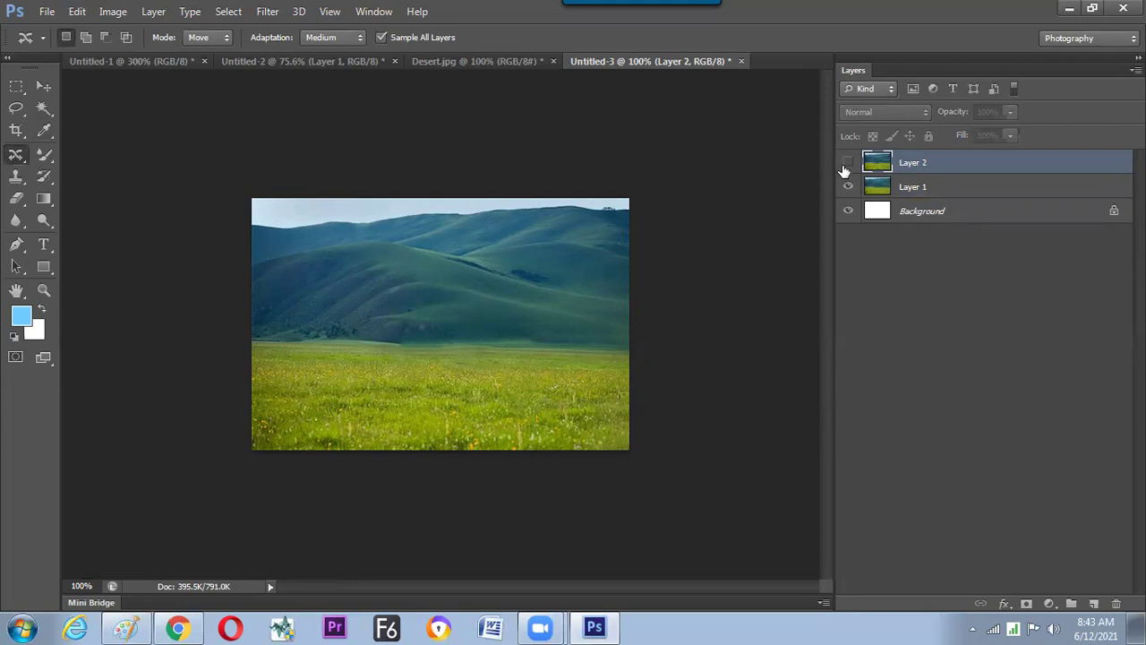
{"action": "left_click", "coordinate": [848, 164]}
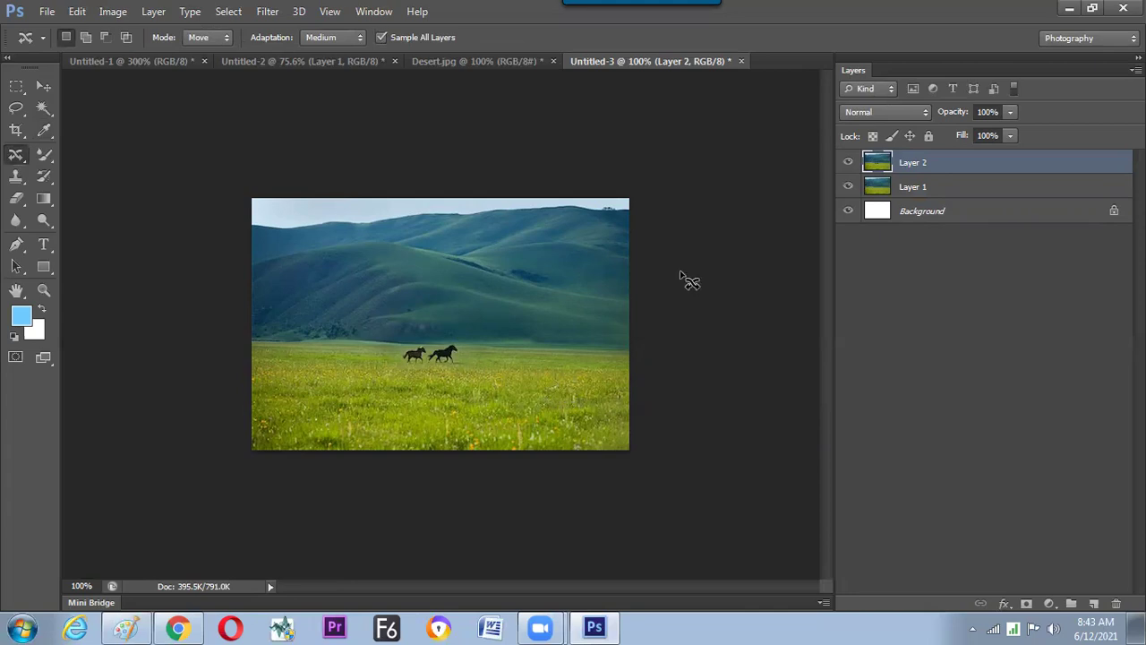
{"action": "left_click", "coordinate": [847, 164]}
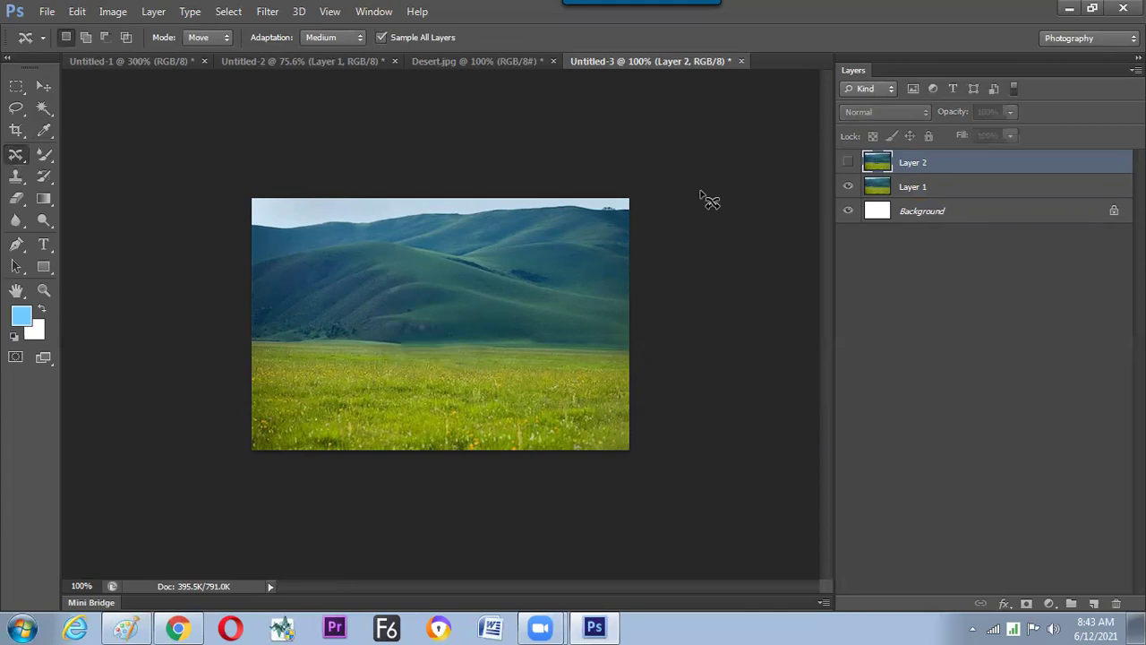
{"action": "right_click", "coordinate": [24, 162]}
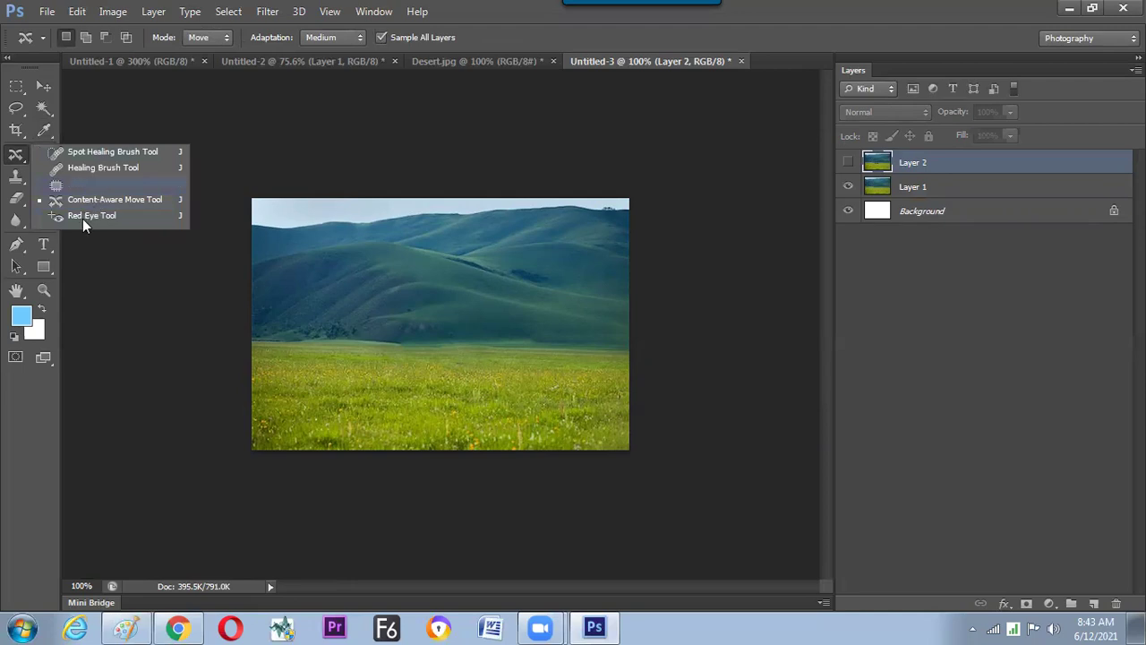
{"action": "left_click", "coordinate": [226, 285]}
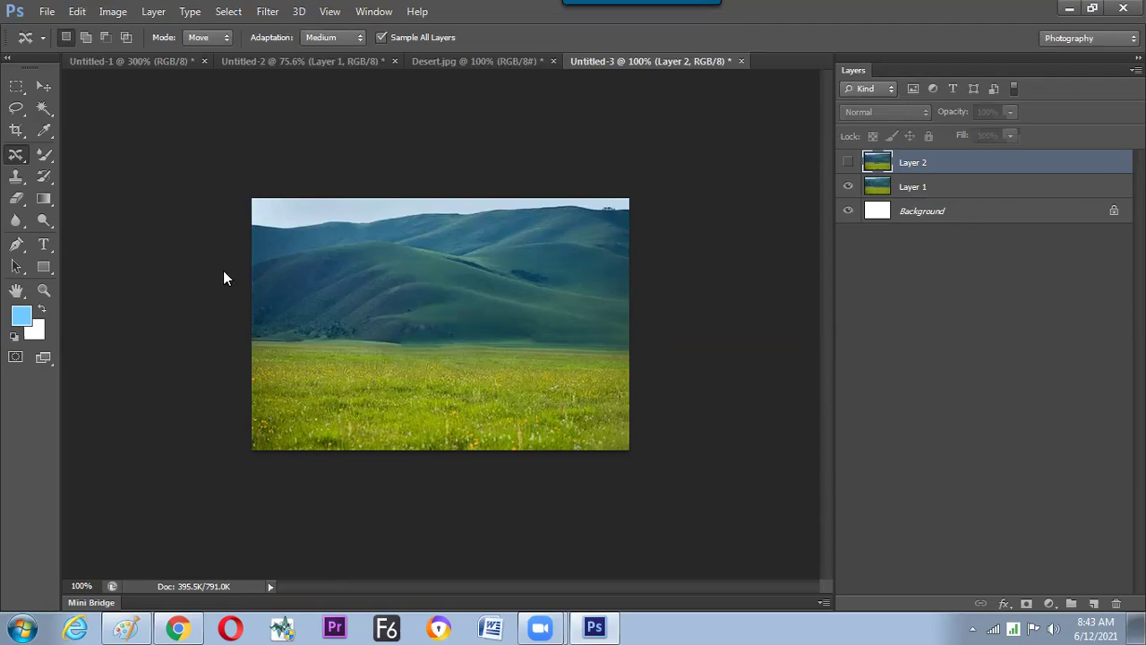
- Switch to Chrome and run an image search for "red eye of flash camera" in a new tab
{"action": "key", "text": "alt+Tab"}
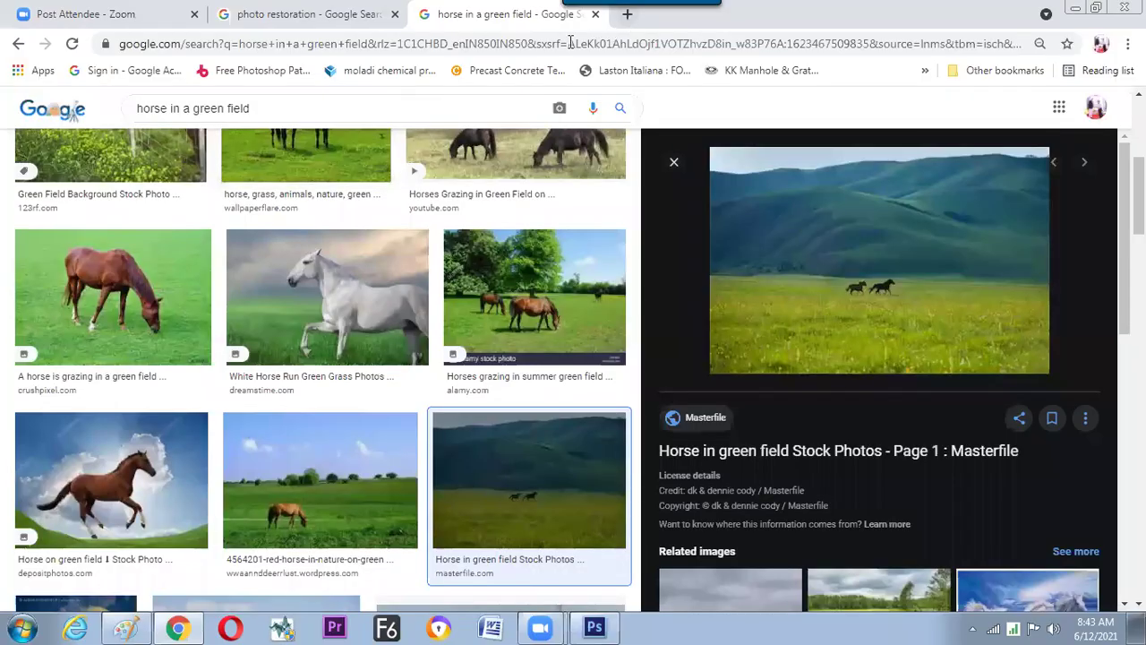
{"action": "key", "text": "ctrl+t"}
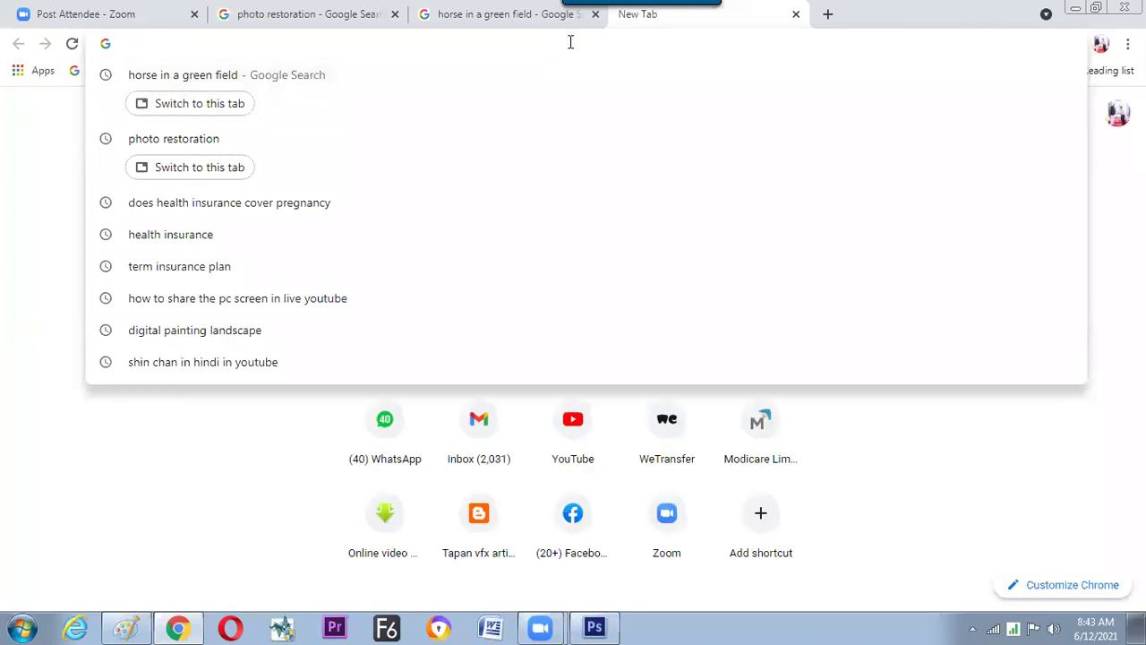
{"action": "type", "text": "re"}
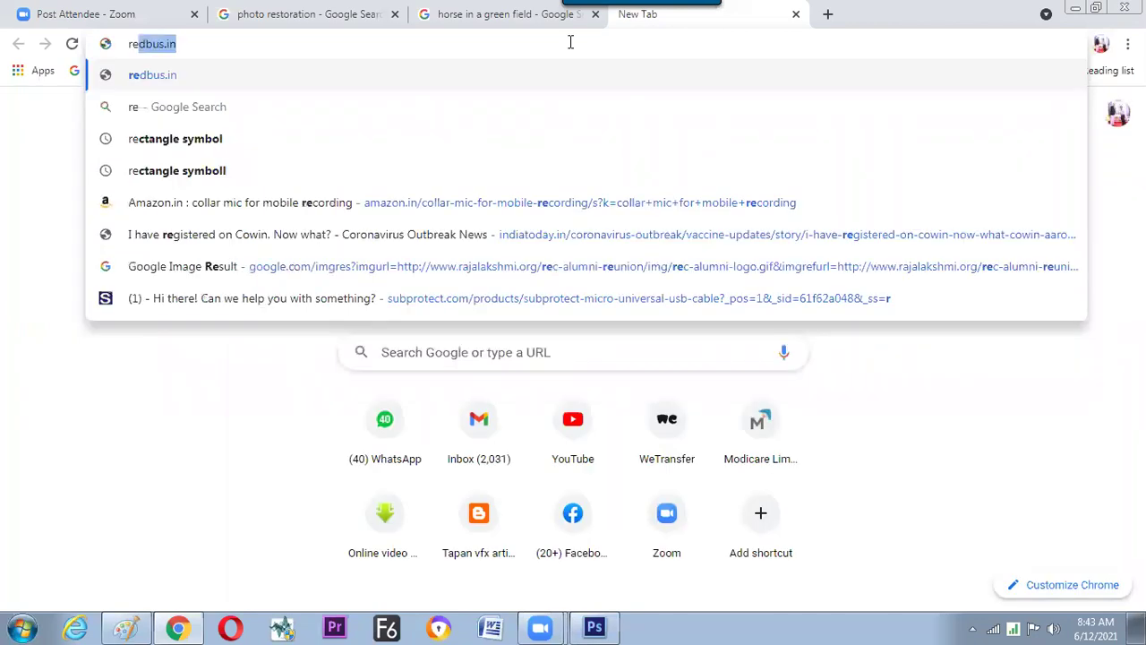
{"action": "type", "text": "d eye of"}
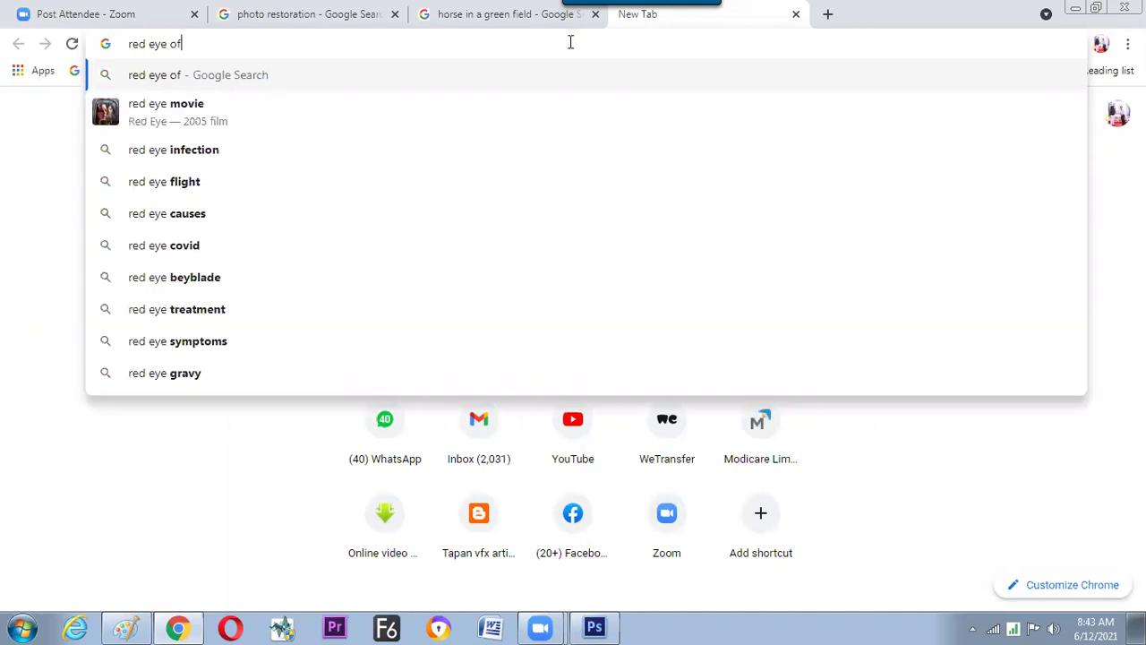
{"action": "type", "text": " flash"}
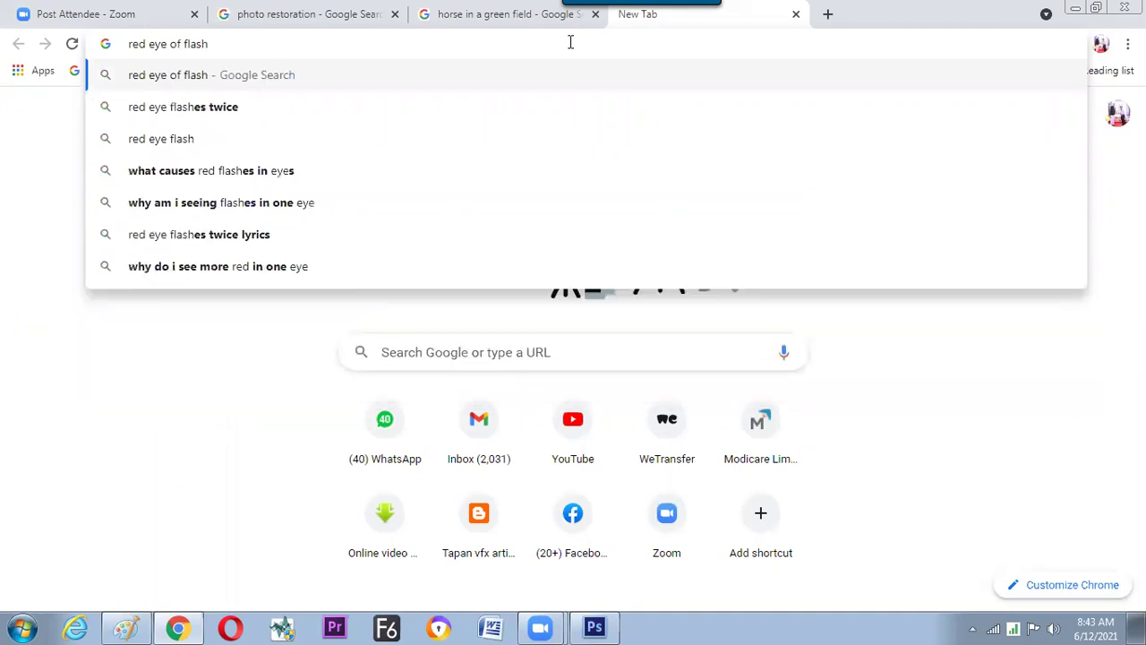
{"action": "type", "text": " camer"}
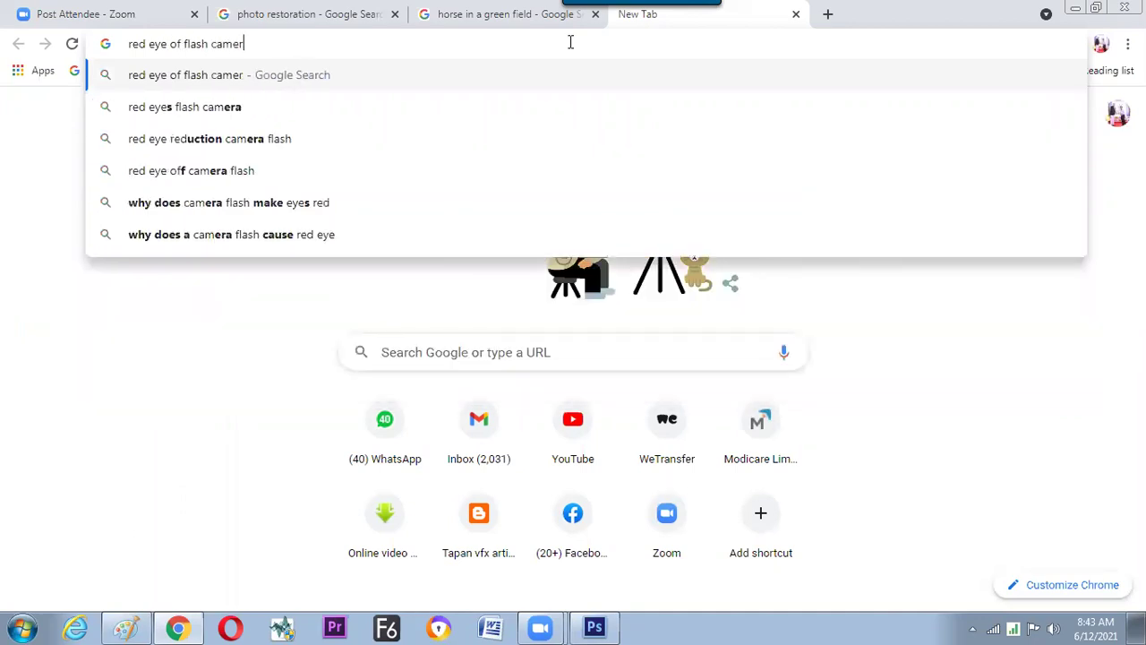
{"action": "type", "text": "a"}
{"action": "key", "text": "Return"}
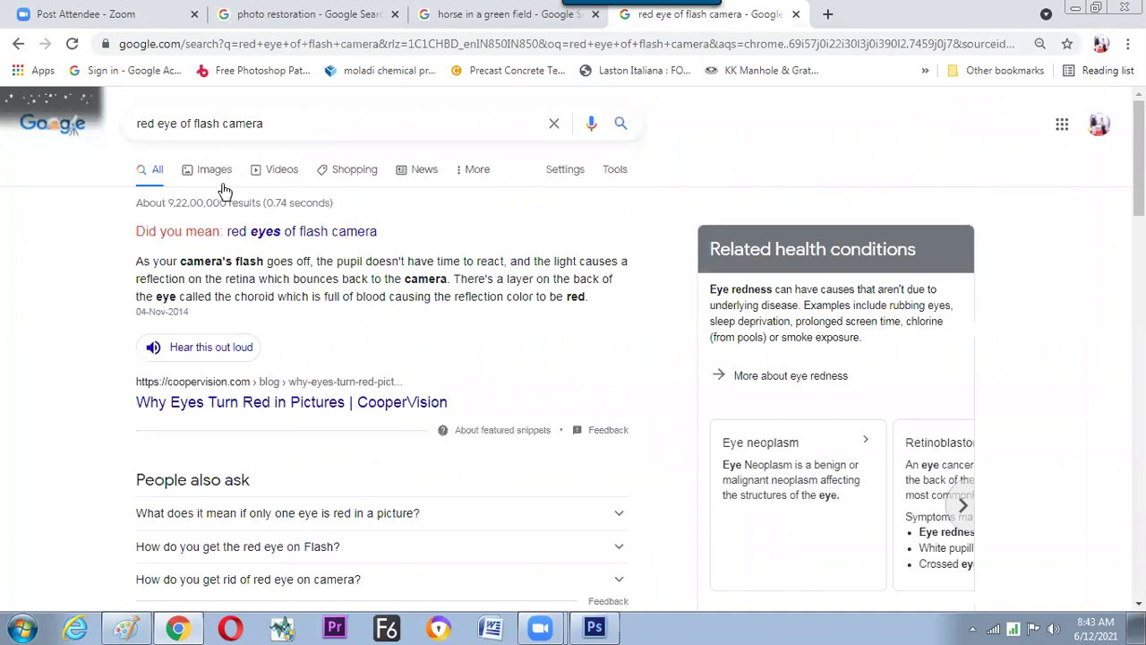
{"action": "left_click", "coordinate": [224, 187]}
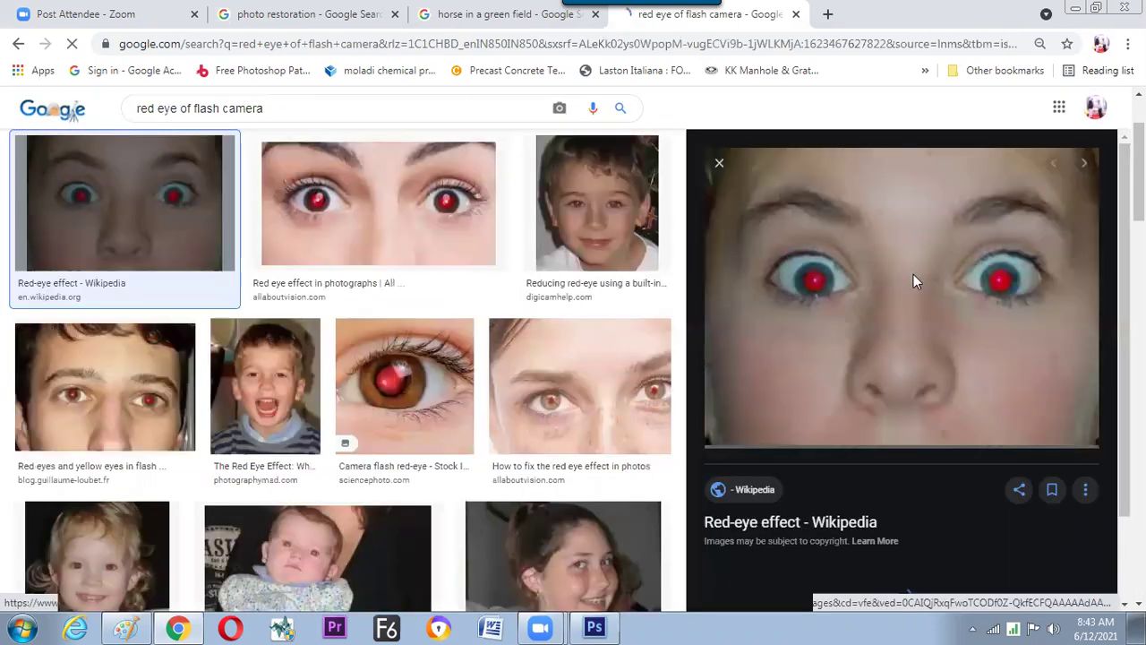
- Copy the enlarged Wikipedia red-eye picture and paste it into a new clipboard-sized document in Photoshop, viewed at 300%
{"action": "right_click", "coordinate": [914, 274]}
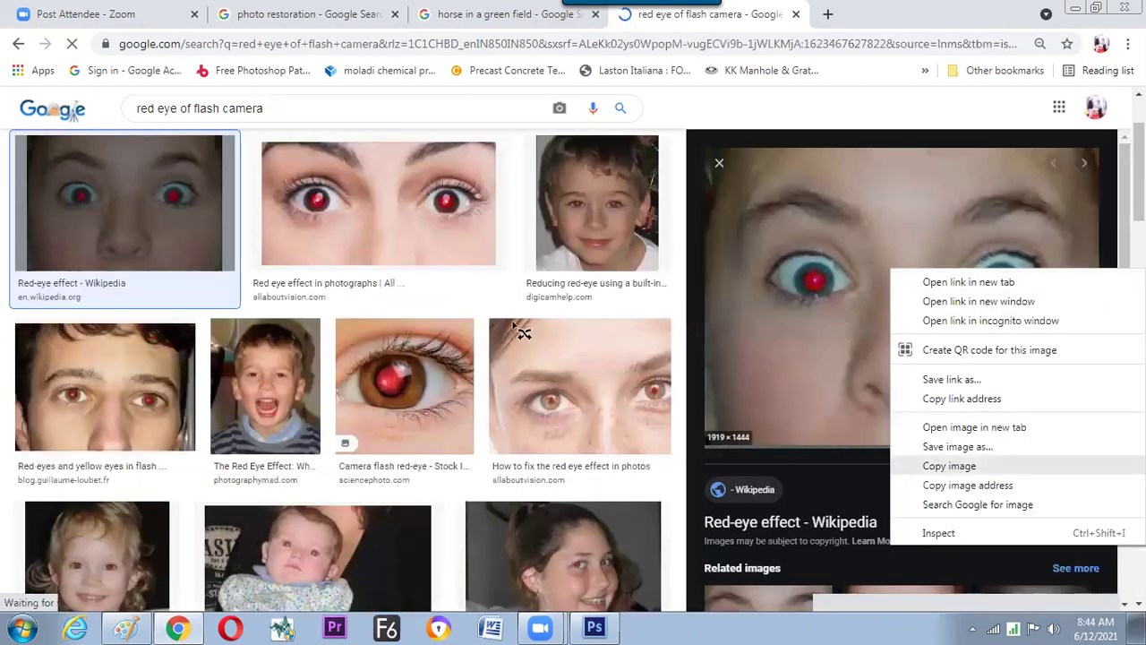
{"action": "key", "text": "alt+Tab"}
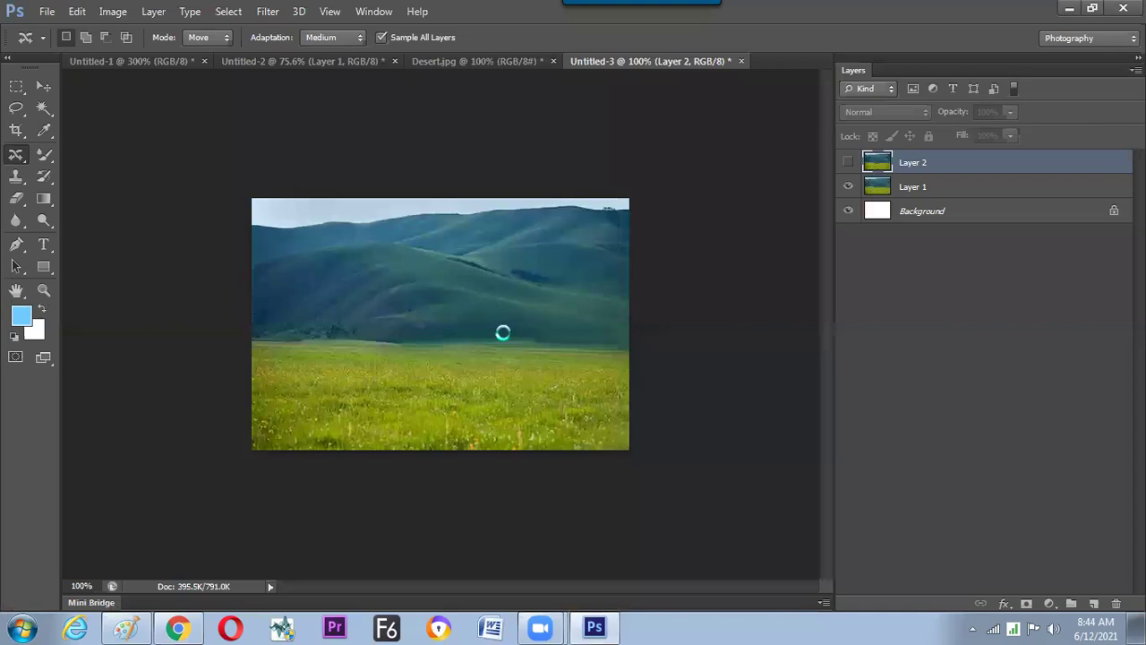
{"action": "key", "text": "ctrl+n"}
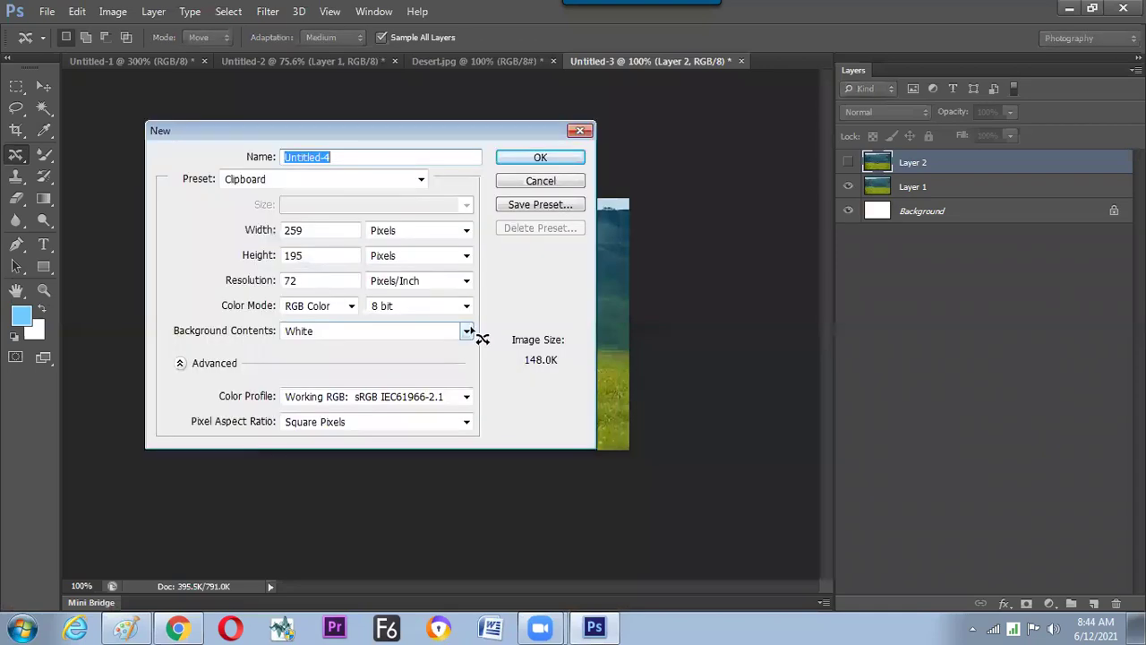
{"action": "key", "text": "Return"}
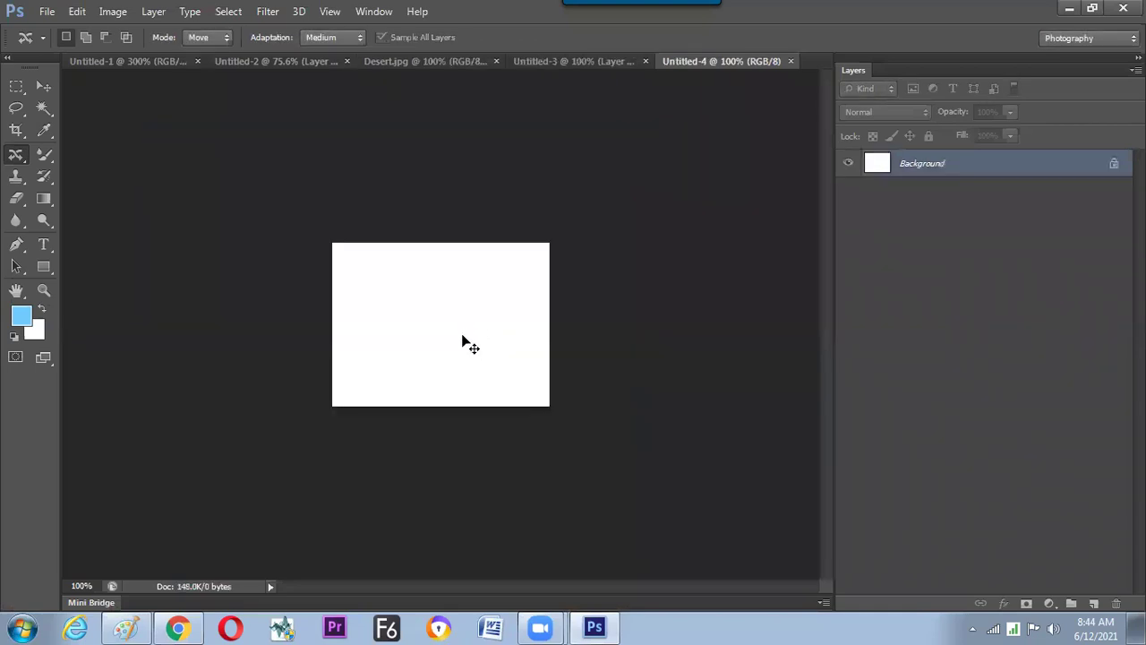
{"action": "key", "text": "ctrl+v"}
{"action": "key", "text": "ctrl+plus"}
{"action": "key", "text": "ctrl+plus"}
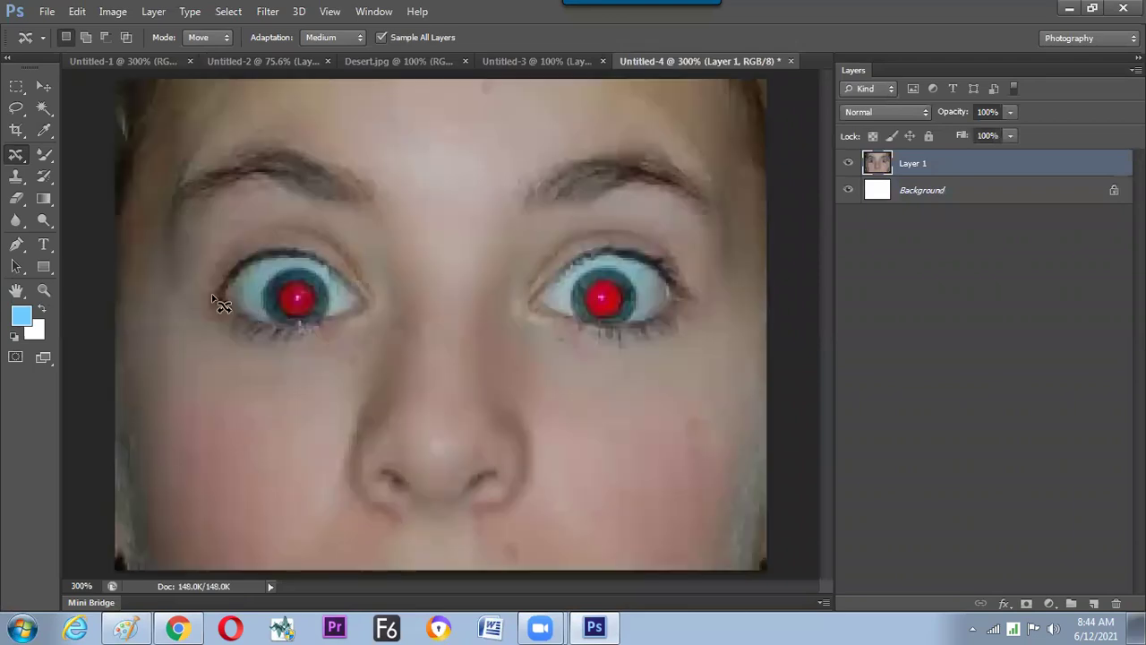
- Remove the red from both pupils with the Red Eye tool at 50% pupil size and 50% darken amount
{"action": "right_click", "coordinate": [17, 154]}
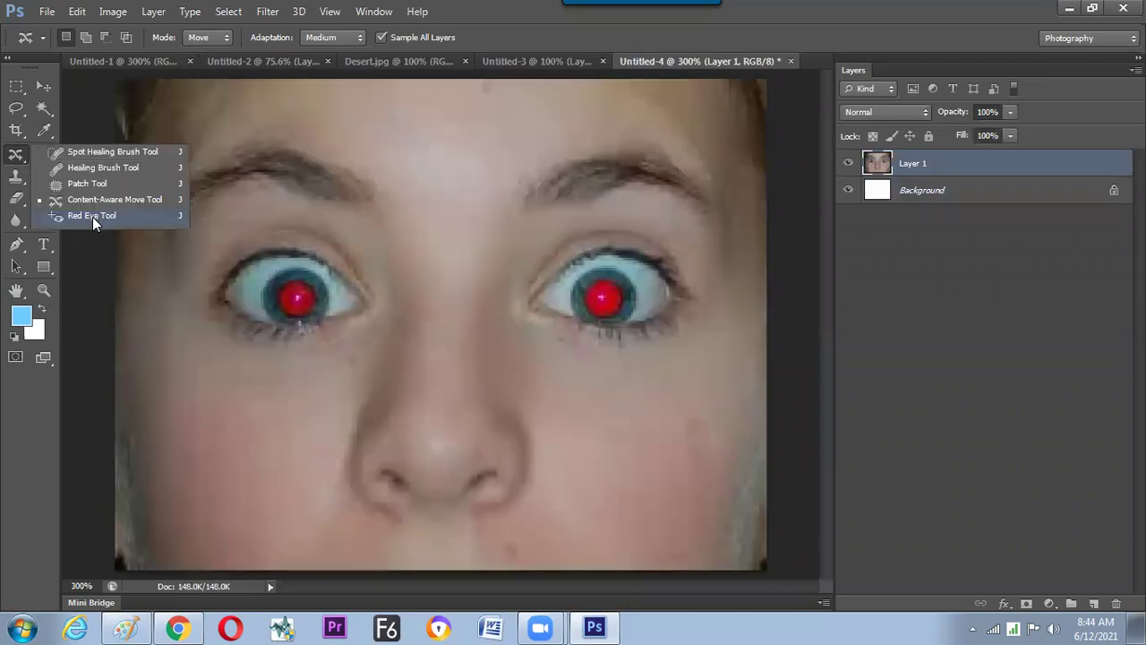
{"action": "left_click", "coordinate": [92, 217]}
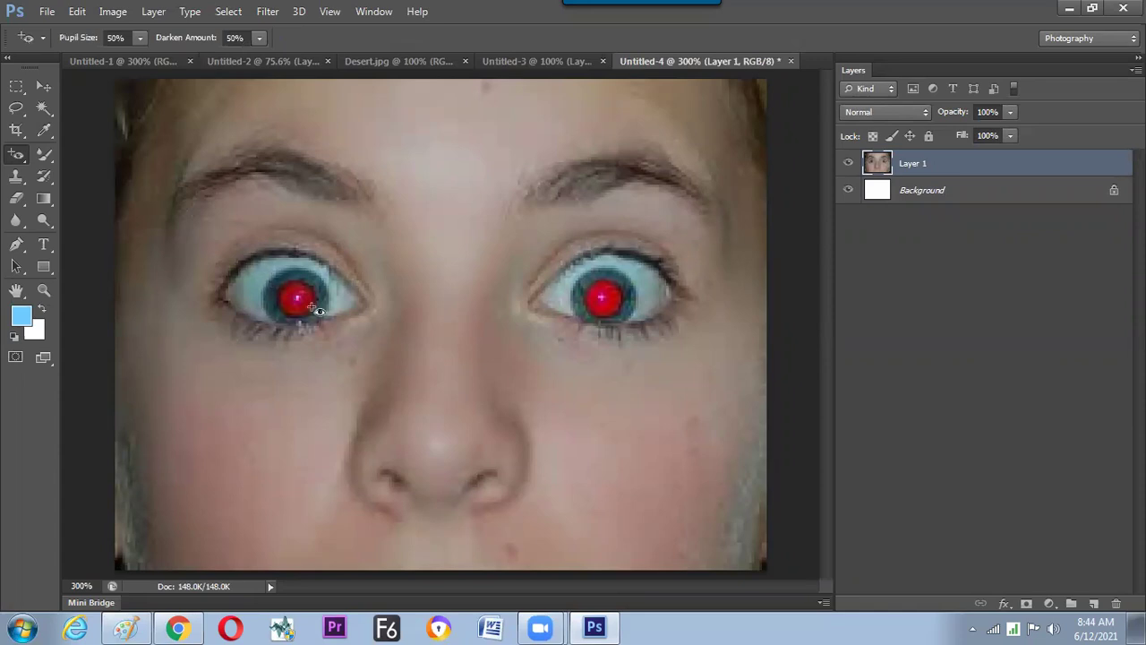
{"action": "left_click_drag", "start_coordinate": [327, 321], "coordinate": [329, 329]}
{"action": "left_click_drag", "start_coordinate": [569, 257], "coordinate": [646, 345]}
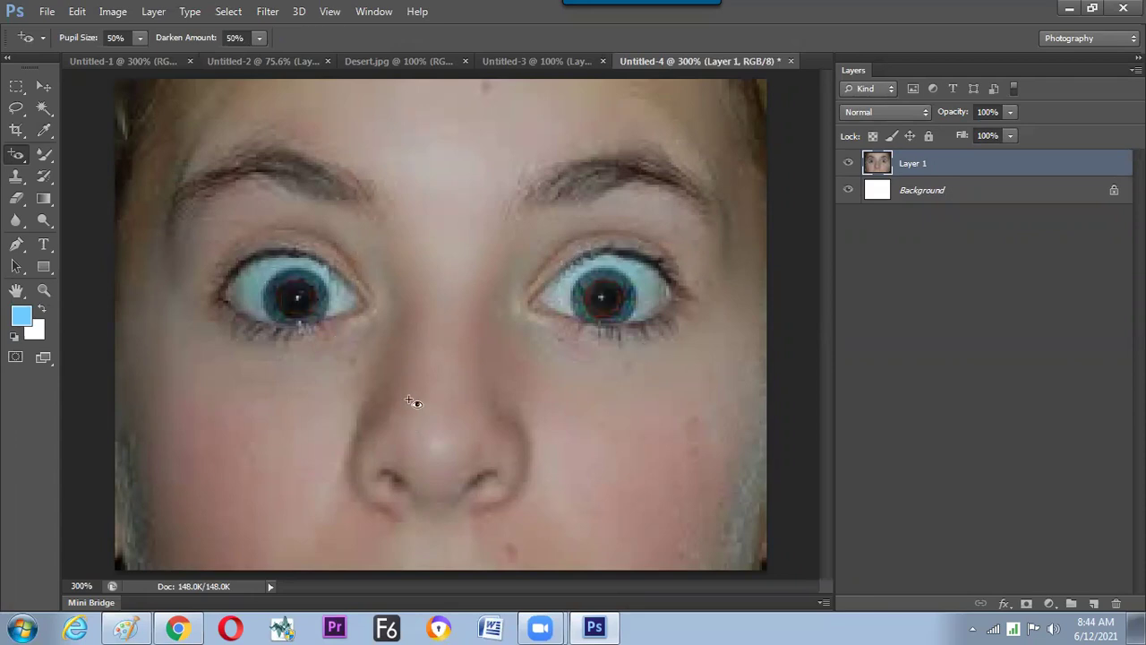
- Switch to the Brush tool and set the foreground colour to salmon #ff836f
{"action": "right_click", "coordinate": [43, 154]}
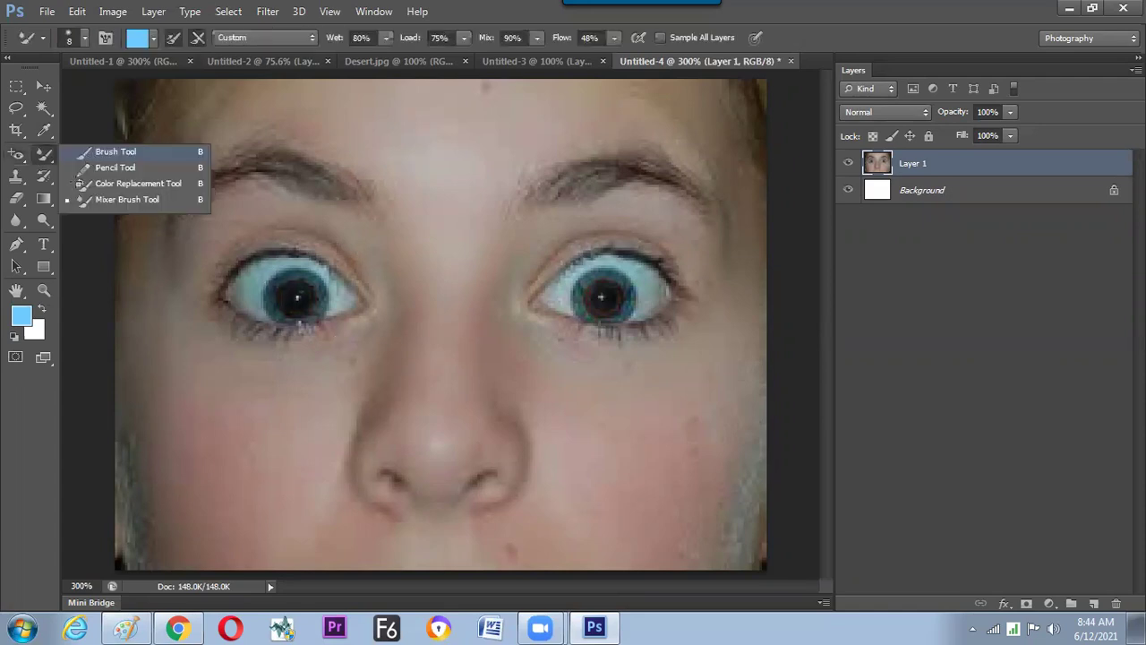
{"action": "left_click", "coordinate": [89, 158]}
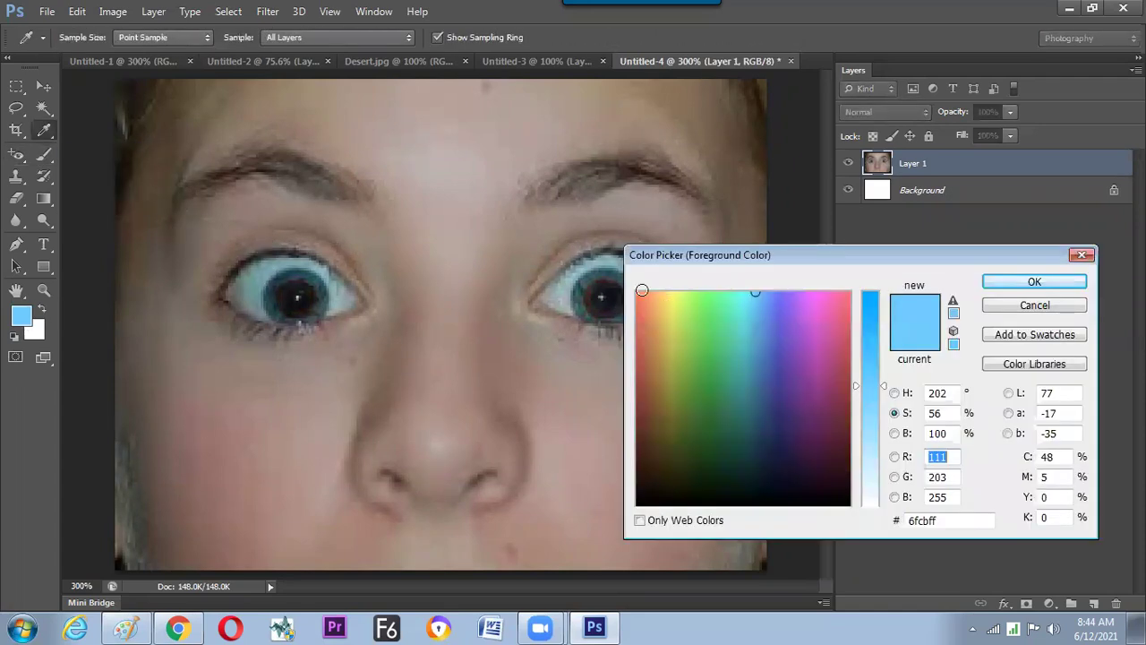
{"action": "left_click", "coordinate": [641, 293]}
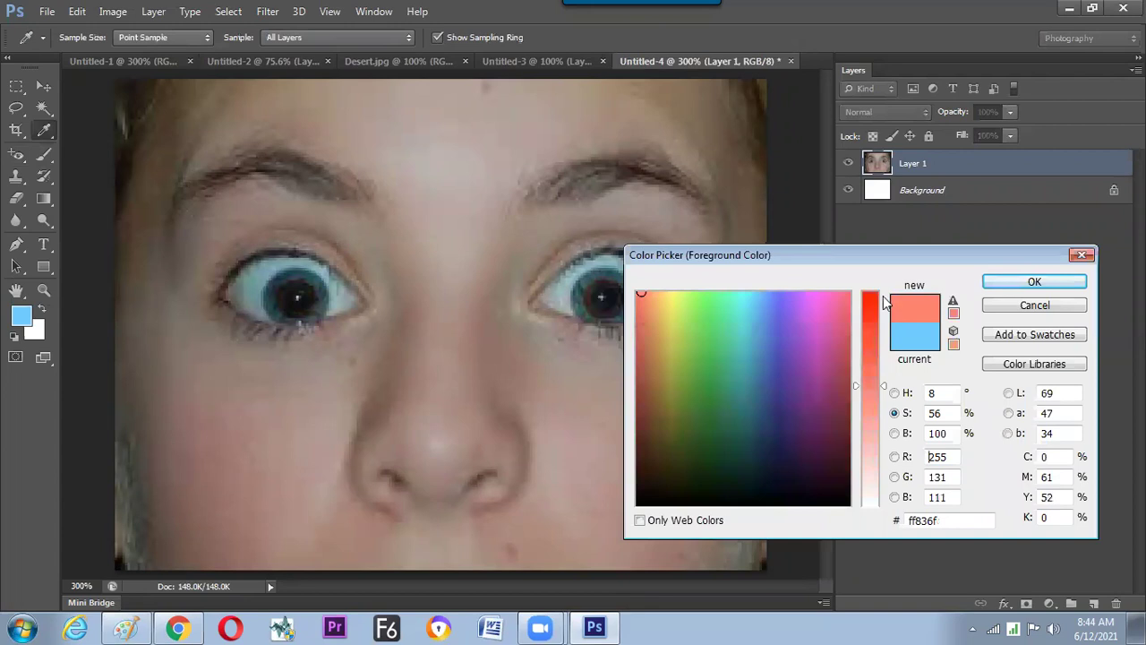
{"action": "key", "text": "Return"}
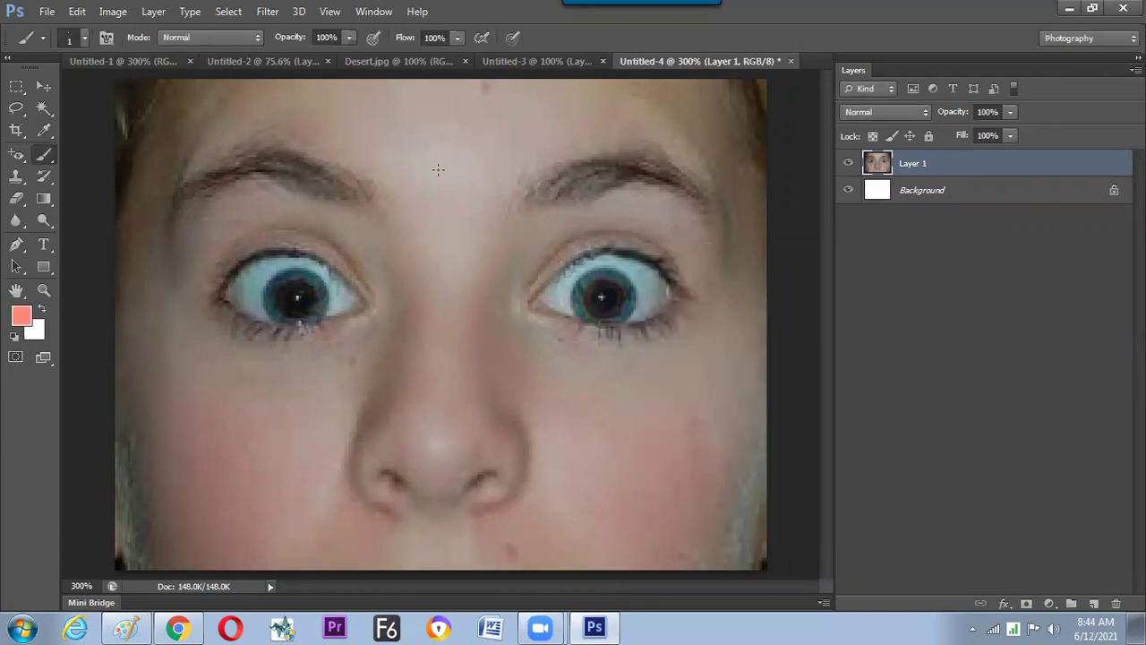
- Enlarge the brush to size 15 and paint a round dot on the forehead between the eyebrows
{"action": "key", "text": "bracketright"}
{"action": "key", "text": "bracketright"}
{"action": "key", "text": "bracketright"}
{"action": "key", "text": "bracketright"}
{"action": "key", "text": "bracketright"}
{"action": "key", "text": "bracketright"}
{"action": "key", "text": "bracketright"}
{"action": "key", "text": "bracketright"}
{"action": "key", "text": "bracketright"}
{"action": "key", "text": "bracketright"}
{"action": "left_click", "coordinate": [444, 168]}
- Set the foreground colour to bright red #ff2d0a and paint over the forehead dot with it
{"action": "left_click", "coordinate": [22, 318]}
{"action": "left_click", "coordinate": [869, 304]}
{"action": "left_click", "coordinate": [1003, 283]}
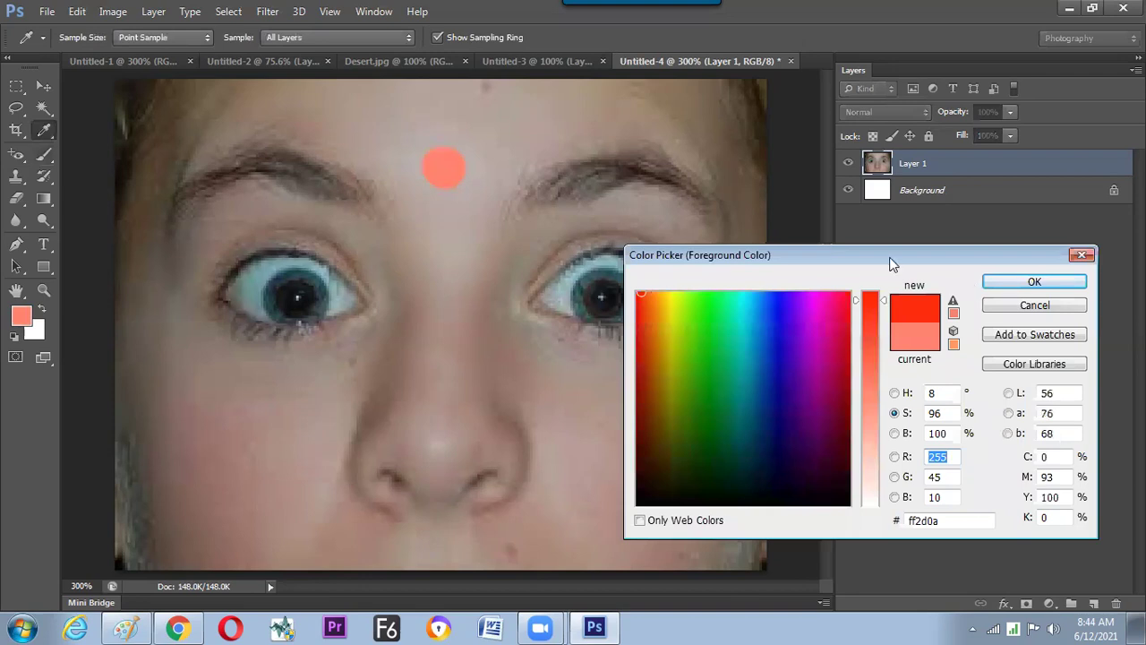
{"action": "left_click", "coordinate": [445, 168]}
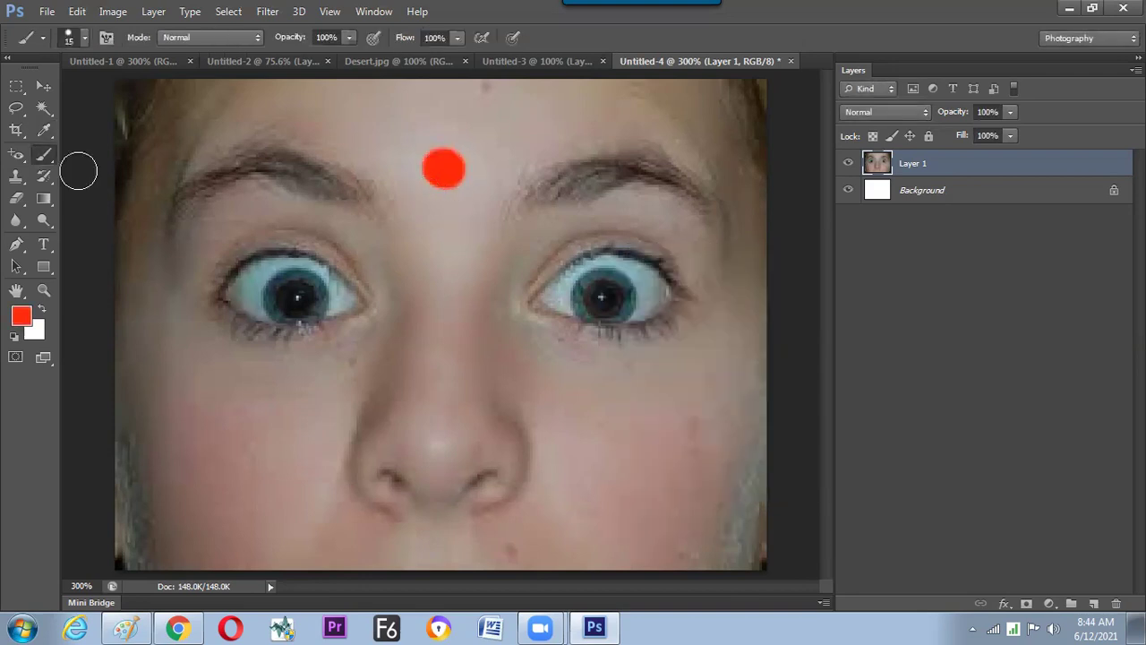
- Apply the Red Eye tool to the red dot on the forehead
{"action": "left_click", "coordinate": [17, 154]}
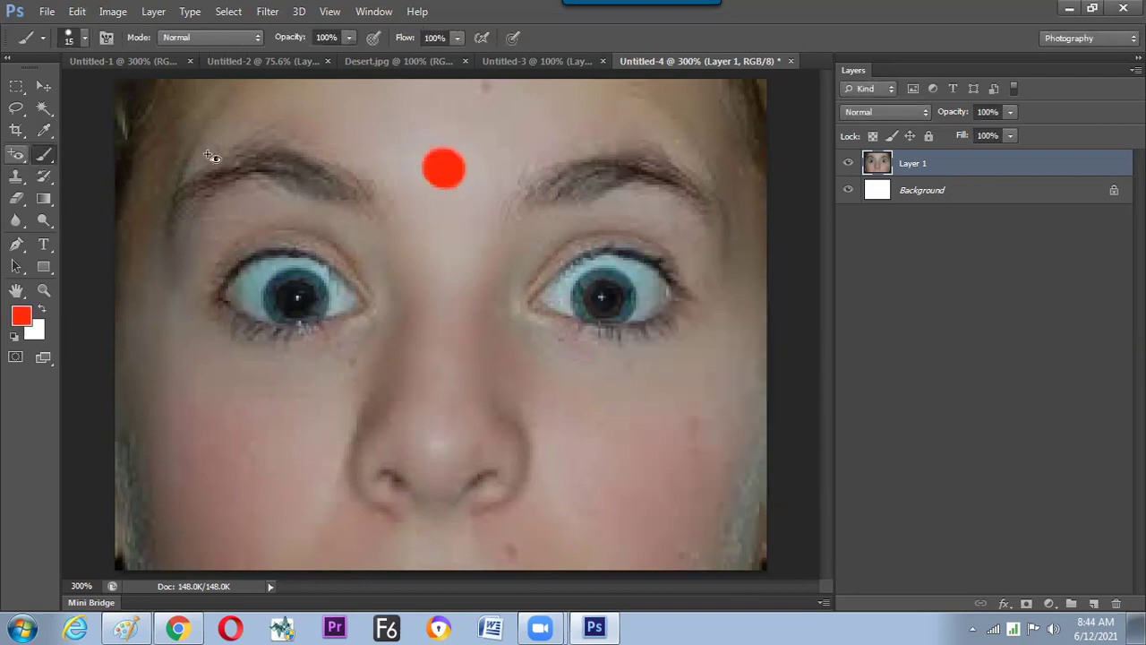
{"action": "left_click", "coordinate": [423, 155]}
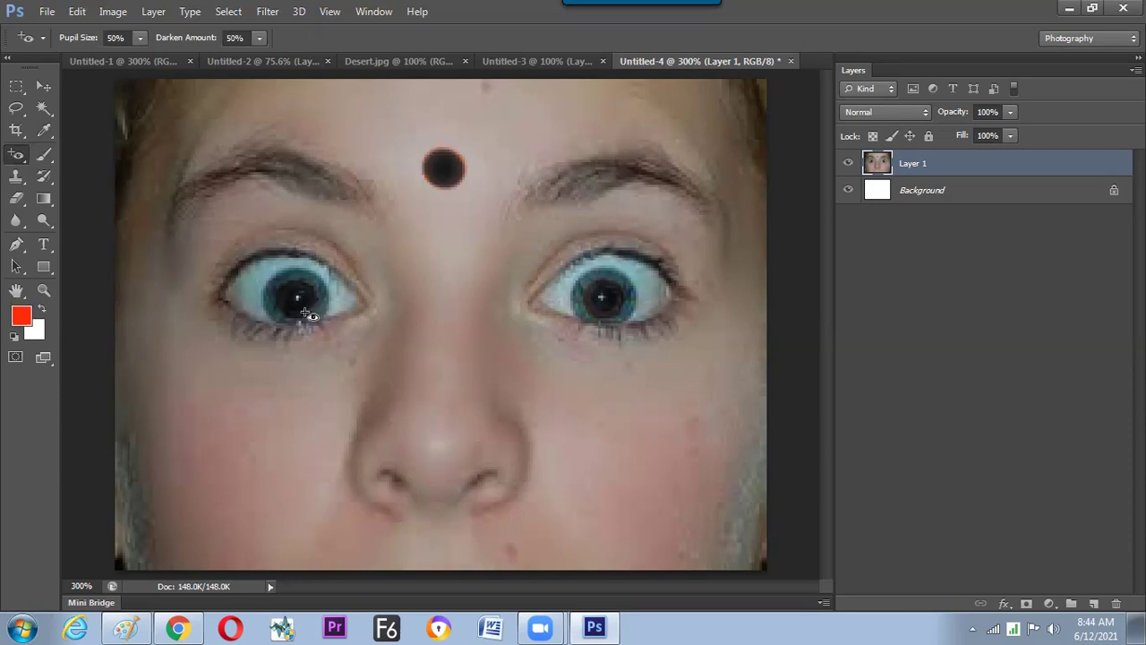
- Select the Healing Brush, the Mixer Brush and finally the Clone Stamp tool in turn
{"action": "right_click", "coordinate": [26, 161]}
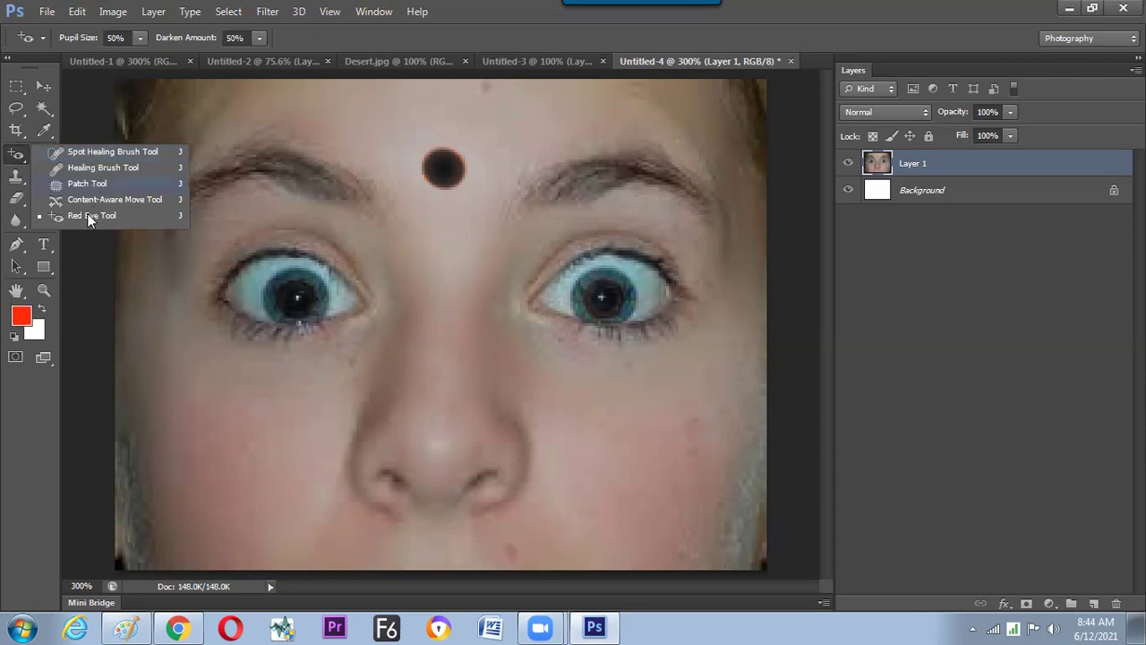
{"action": "left_click", "coordinate": [94, 165]}
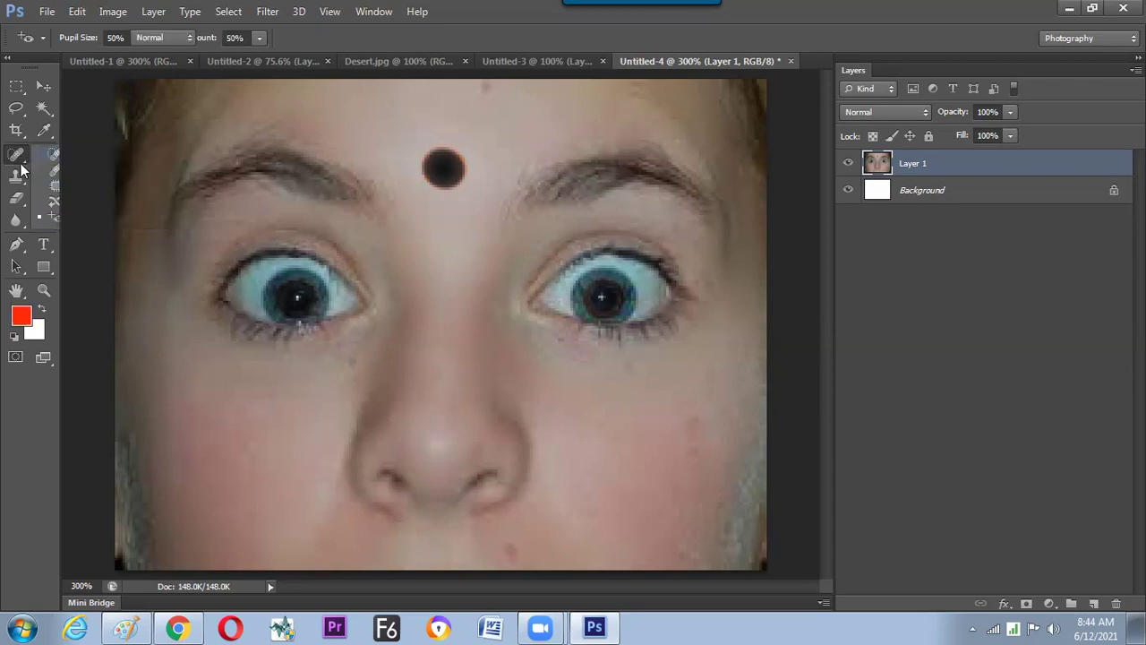
{"action": "left_click", "coordinate": [43, 154]}
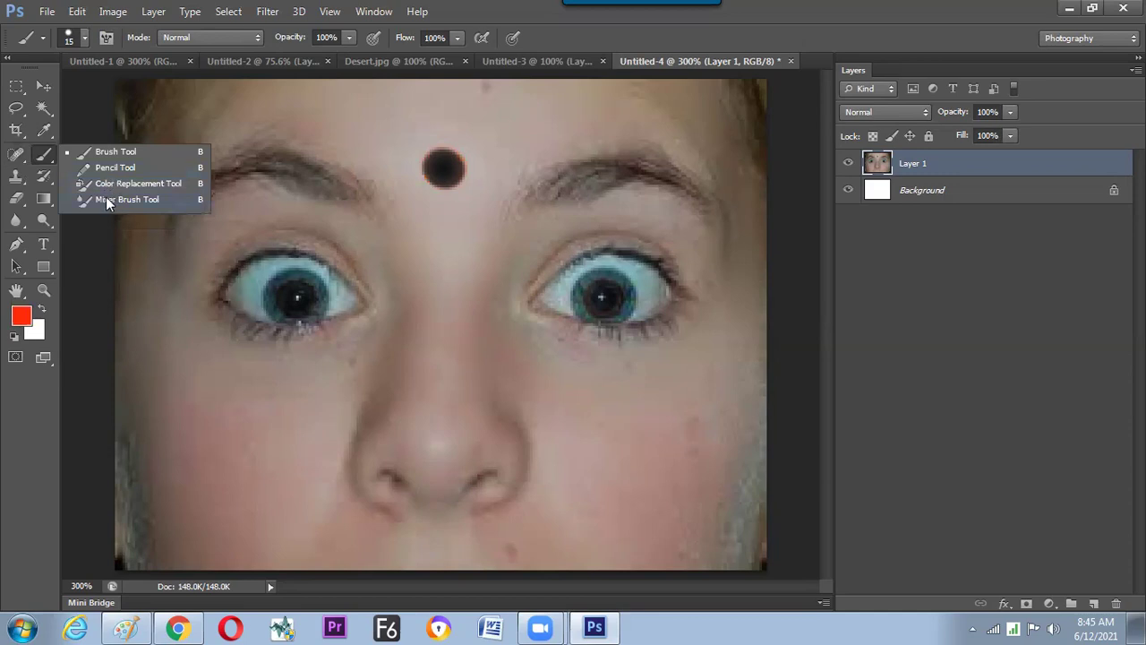
{"action": "left_click", "coordinate": [106, 197]}
{"action": "left_click", "coordinate": [15, 177]}
{"action": "left_click_drag", "start_coordinate": [81, 173], "coordinate": [81, 175]}
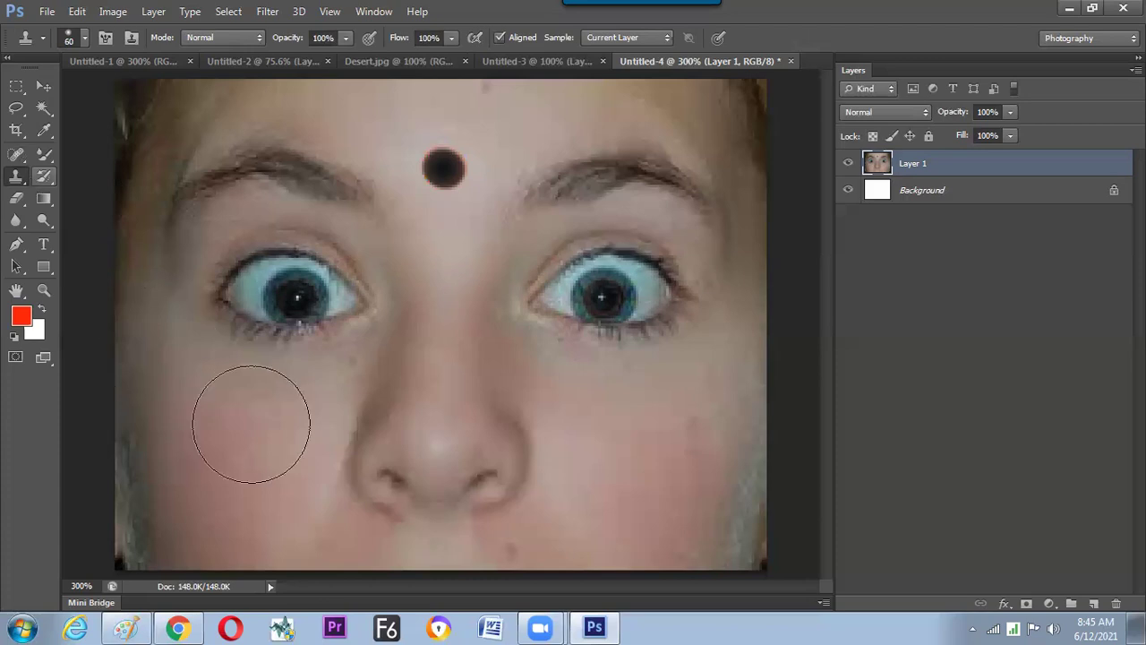
- Try to clone skin over the nose's left nostril, and undo the stroke
{"action": "left_click", "coordinate": [407, 484]}
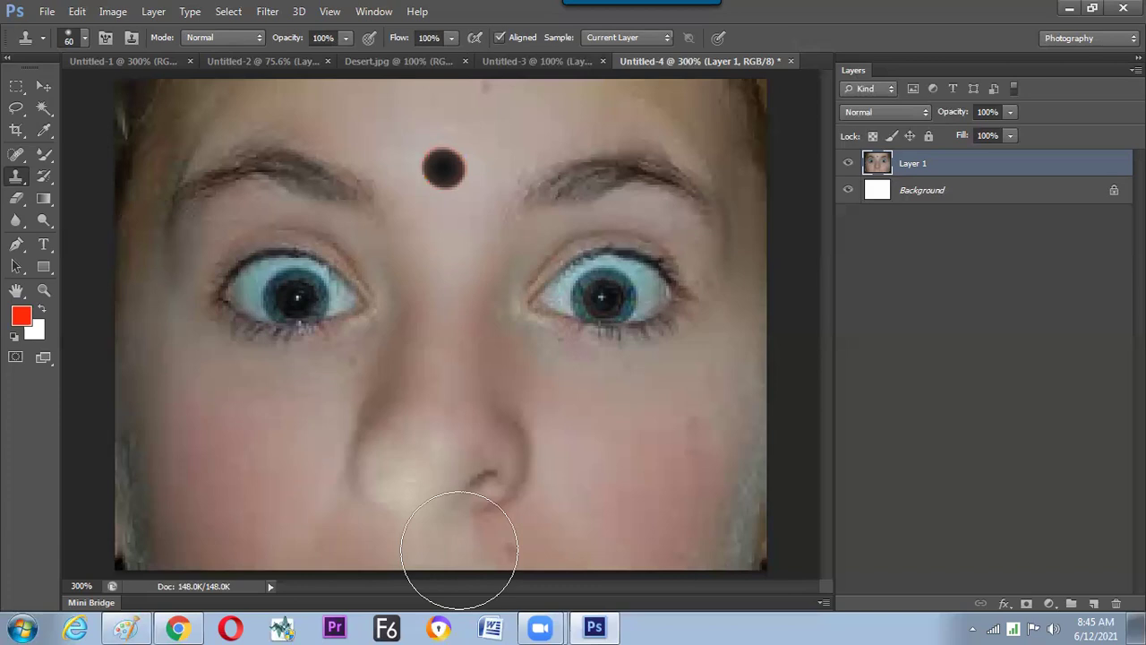
{"action": "key", "text": "ctrl+z"}
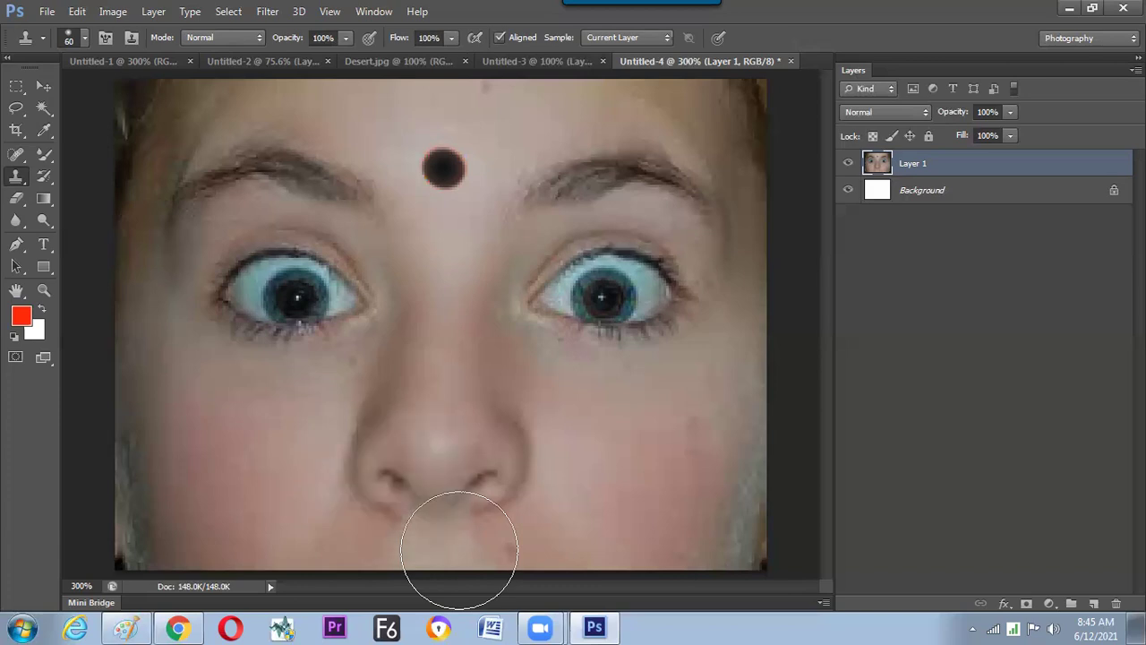
- Adjust the computer's speaker volume and reselect the Clone Stamp tool
{"action": "left_click", "coordinate": [1057, 630]}
{"action": "left_click_drag", "start_coordinate": [1047, 460], "coordinate": [1049, 467]}
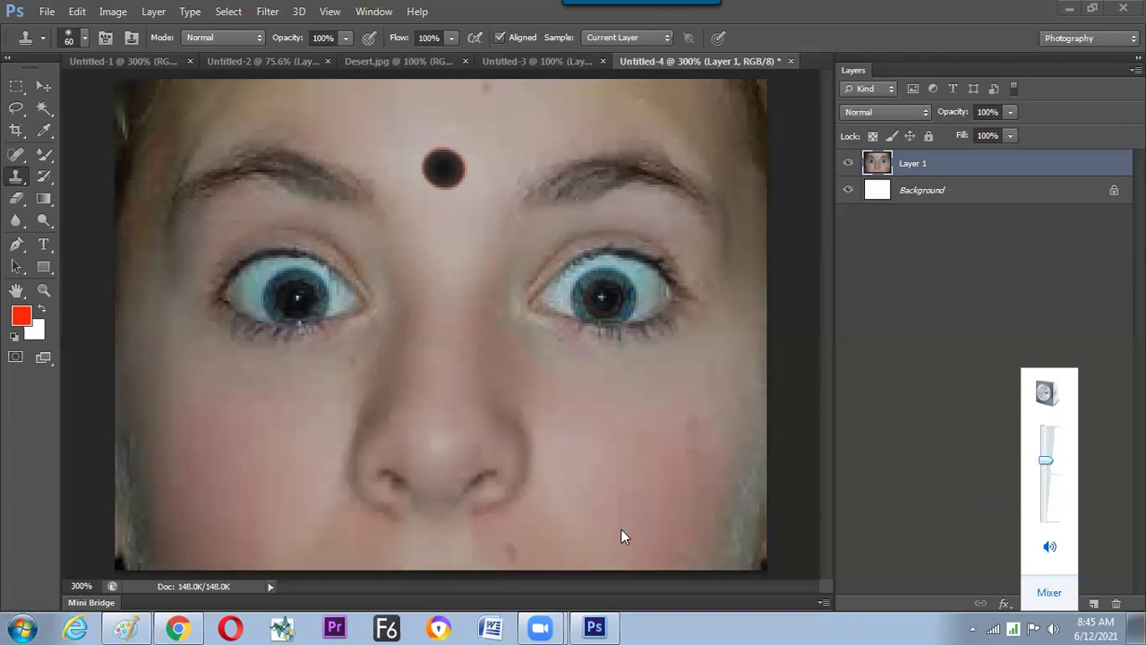
{"action": "left_click", "coordinate": [45, 177]}
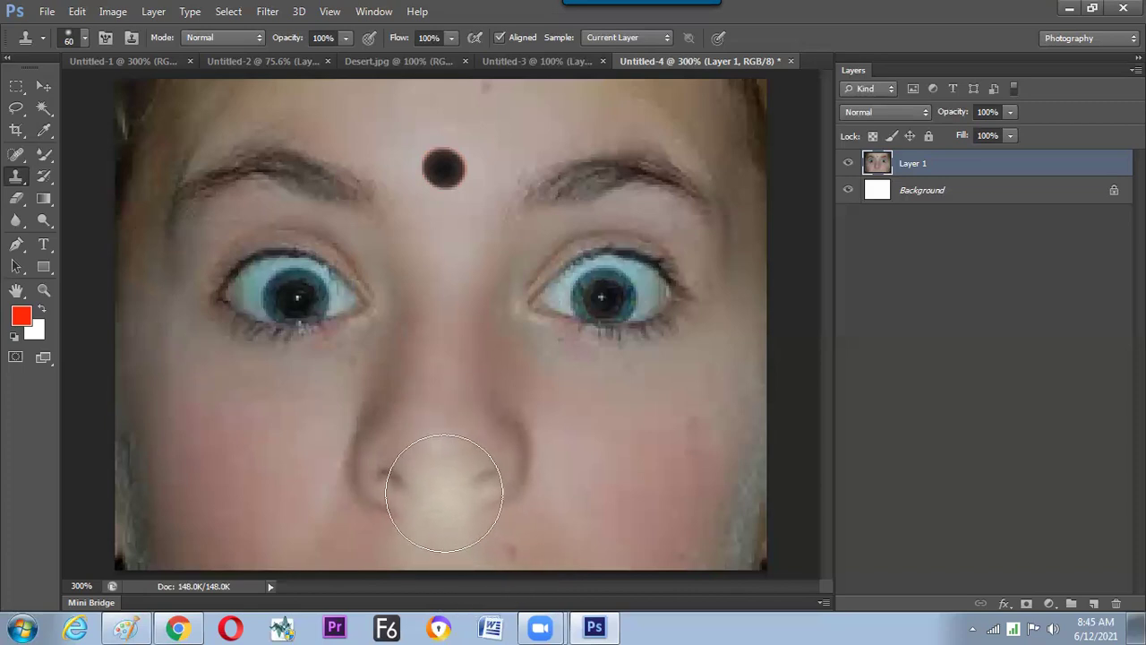
{"action": "right_click", "coordinate": [17, 177]}
{"action": "left_click", "coordinate": [88, 175]}
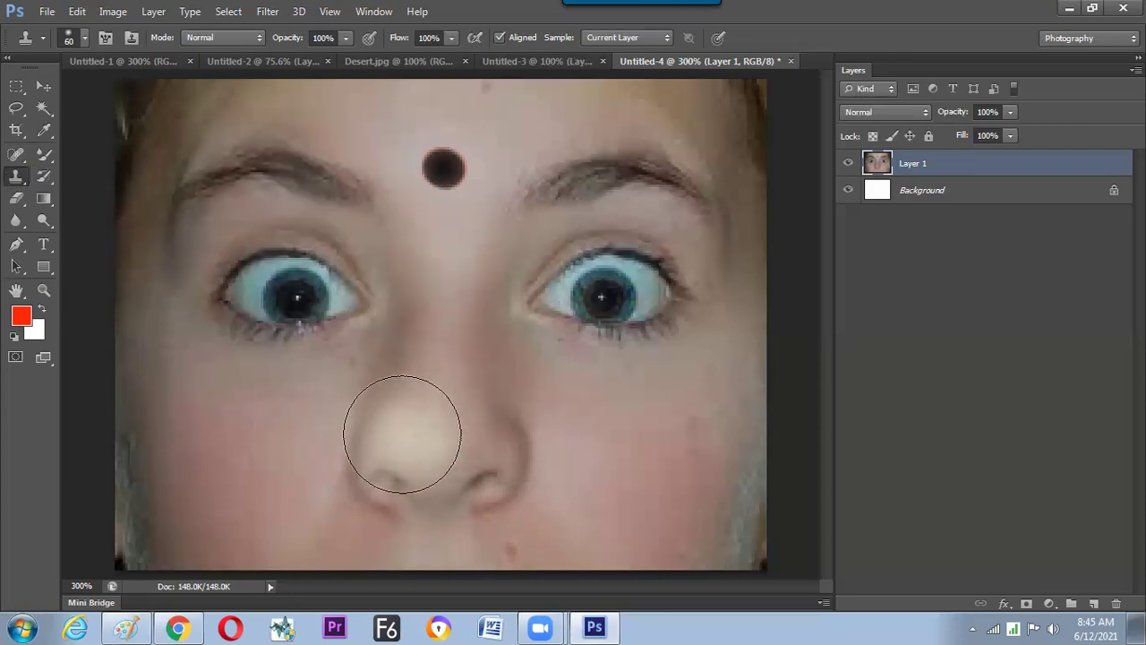
- Switch to Paint and handwrite the heading "Tool" with a line above and below it
{"action": "key", "text": "alt+Tab"}
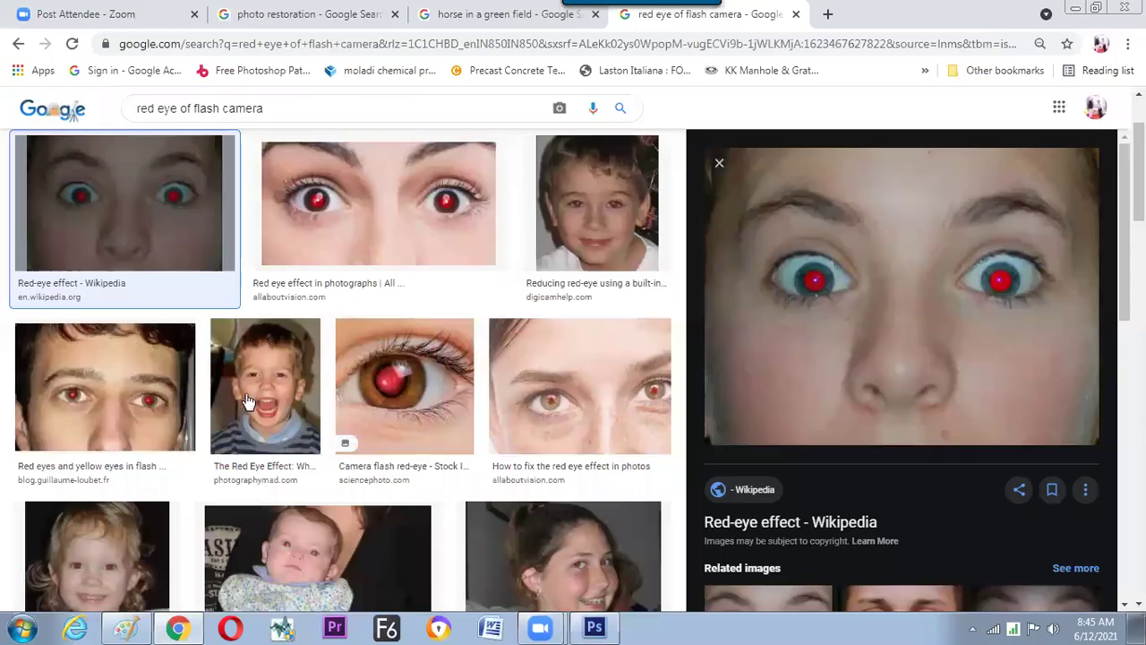
{"action": "left_click", "coordinate": [128, 627]}
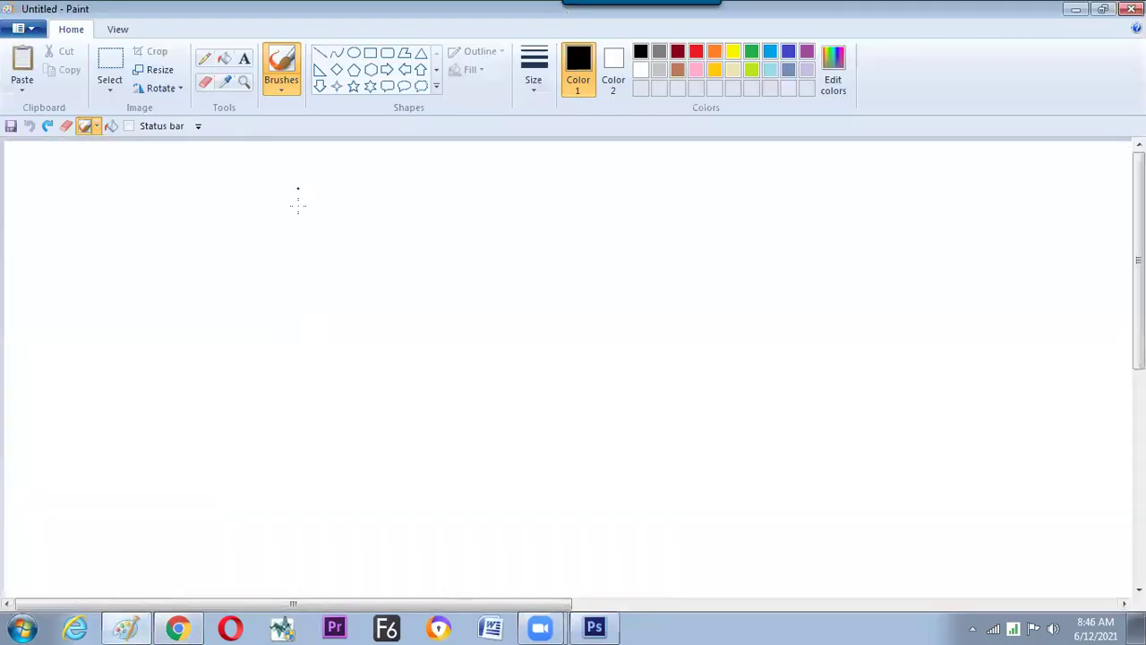
{"action": "mouse_move", "coordinate": [300, 202]}
{"action": "left_mouse_down"}
{"action": "mouse_move", "coordinate": [296, 227]}
{"action": "mouse_move", "coordinate": [311, 196]}
{"action": "left_mouse_up"}
{"action": "left_click_drag", "start_coordinate": [315, 206], "coordinate": [322, 211]}
{"action": "left_click_drag", "start_coordinate": [337, 195], "coordinate": [340, 221]}
{"action": "left_click_drag", "start_coordinate": [288, 238], "coordinate": [355, 229]}
{"action": "left_click_drag", "start_coordinate": [262, 195], "coordinate": [345, 188]}
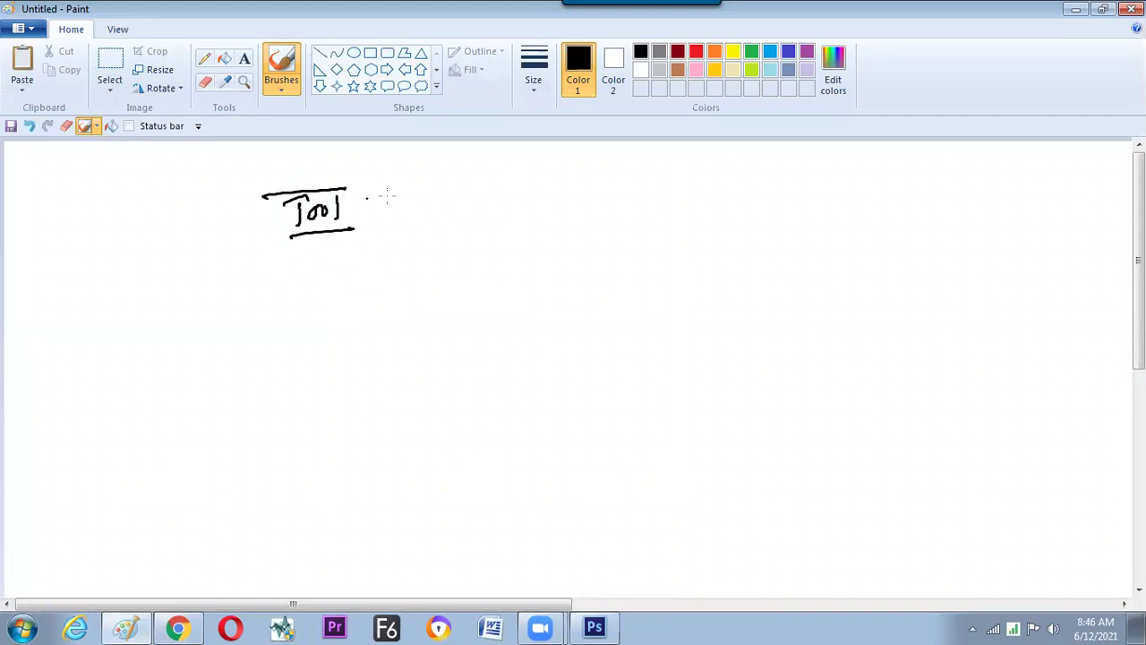
- Draw the circled numbers 1 to 4 in a column under the "Tool" heading
{"action": "mouse_move", "coordinate": [250, 280]}
{"action": "left_mouse_down"}
{"action": "mouse_move", "coordinate": [253, 301]}
{"action": "mouse_move", "coordinate": [258, 267]}
{"action": "left_mouse_up"}
{"action": "left_click_drag", "start_coordinate": [246, 327], "coordinate": [262, 339]}
{"action": "mouse_move", "coordinate": [254, 315]}
{"action": "left_mouse_down"}
{"action": "mouse_move", "coordinate": [240, 341]}
{"action": "mouse_move", "coordinate": [253, 316]}
{"action": "left_mouse_up"}
{"action": "left_click_drag", "start_coordinate": [250, 381], "coordinate": [256, 401]}
{"action": "mouse_move", "coordinate": [260, 367]}
{"action": "left_mouse_down"}
{"action": "mouse_move", "coordinate": [259, 410]}
{"action": "mouse_move", "coordinate": [261, 367]}
{"action": "left_mouse_up"}
{"action": "left_click", "coordinate": [273, 430]}
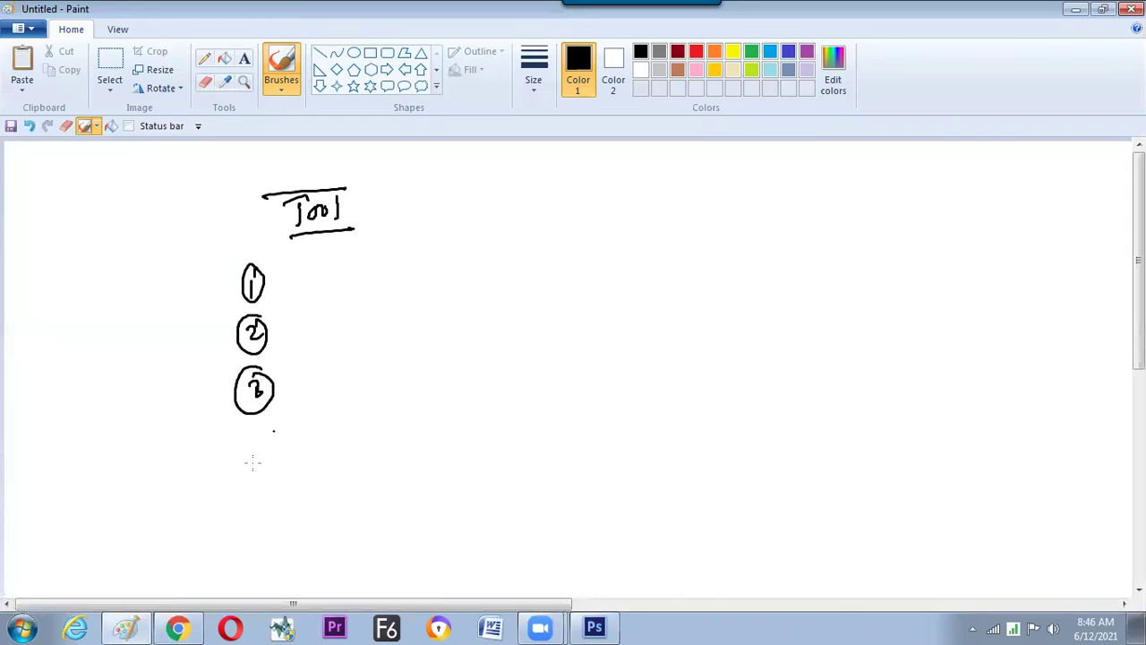
{"action": "mouse_move", "coordinate": [251, 429]}
{"action": "left_mouse_down"}
{"action": "mouse_move", "coordinate": [255, 461]}
{"action": "mouse_move", "coordinate": [274, 422]}
{"action": "left_mouse_up"}
- Handwrite "Pencil" beside number 1 and "Color Replace" beside number 2
{"action": "left_click_drag", "start_coordinate": [297, 260], "coordinate": [297, 286]}
{"action": "mouse_move", "coordinate": [298, 261]}
{"action": "left_mouse_down"}
{"action": "mouse_move", "coordinate": [301, 274]}
{"action": "mouse_move", "coordinate": [340, 283]}
{"action": "left_mouse_up"}
{"action": "left_click_drag", "start_coordinate": [352, 269], "coordinate": [364, 283]}
{"action": "left_click_drag", "start_coordinate": [374, 254], "coordinate": [378, 283]}
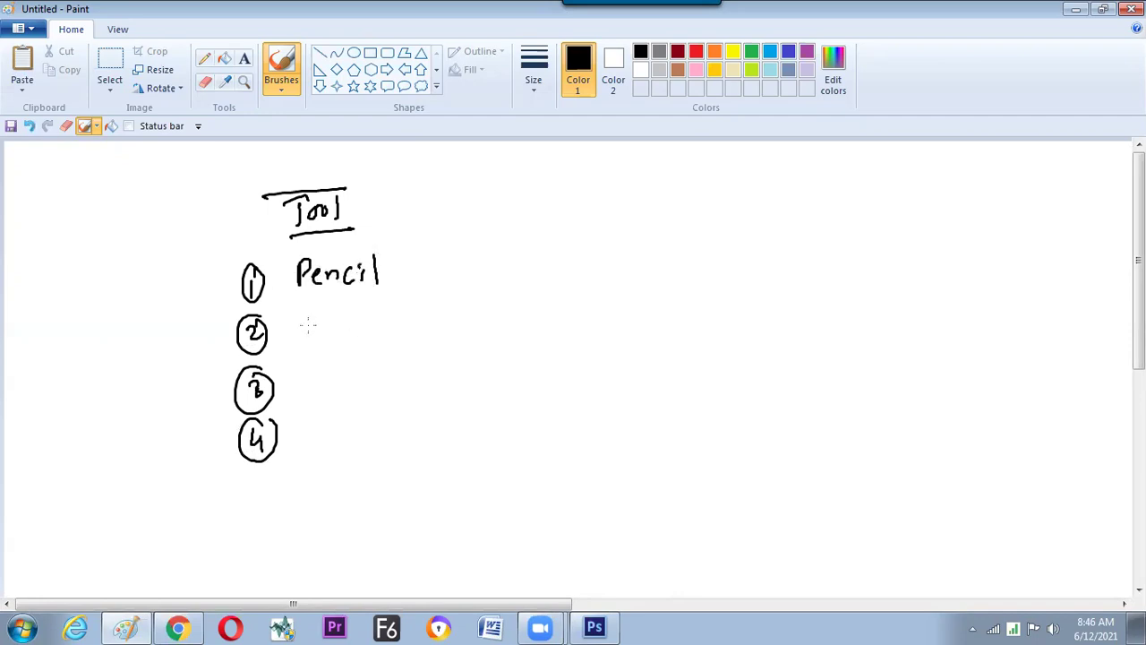
{"action": "left_click_drag", "start_coordinate": [306, 316], "coordinate": [309, 342]}
{"action": "mouse_move", "coordinate": [327, 325]}
{"action": "left_mouse_down"}
{"action": "mouse_move", "coordinate": [320, 335]}
{"action": "mouse_move", "coordinate": [329, 326]}
{"action": "mouse_move", "coordinate": [343, 339]}
{"action": "left_mouse_up"}
{"action": "mouse_move", "coordinate": [356, 326]}
{"action": "left_mouse_down"}
{"action": "mouse_move", "coordinate": [351, 337]}
{"action": "mouse_move", "coordinate": [369, 324]}
{"action": "left_mouse_up"}
{"action": "mouse_move", "coordinate": [390, 309]}
{"action": "left_mouse_down"}
{"action": "mouse_move", "coordinate": [390, 333]}
{"action": "mouse_move", "coordinate": [408, 332]}
{"action": "left_mouse_up"}
{"action": "left_click_drag", "start_coordinate": [410, 325], "coordinate": [425, 331]}
{"action": "left_click_drag", "start_coordinate": [429, 313], "coordinate": [437, 322]}
{"action": "mouse_move", "coordinate": [448, 304]}
{"action": "left_mouse_down"}
{"action": "mouse_move", "coordinate": [448, 320]}
{"action": "mouse_move", "coordinate": [462, 322]}
{"action": "left_mouse_up"}
{"action": "mouse_move", "coordinate": [474, 310]}
{"action": "left_mouse_down"}
{"action": "mouse_move", "coordinate": [468, 319]}
{"action": "mouse_move", "coordinate": [490, 308]}
{"action": "left_mouse_up"}
- Handwrite "Color Mixture" beside number 3
{"action": "mouse_move", "coordinate": [315, 367]}
{"action": "left_mouse_down"}
{"action": "mouse_move", "coordinate": [305, 389]}
{"action": "mouse_move", "coordinate": [333, 373]}
{"action": "mouse_move", "coordinate": [338, 387]}
{"action": "left_mouse_up"}
{"action": "left_click_drag", "start_coordinate": [355, 371], "coordinate": [353, 372]}
{"action": "mouse_move", "coordinate": [362, 385]}
{"action": "left_mouse_down"}
{"action": "mouse_move", "coordinate": [418, 359]}
{"action": "mouse_move", "coordinate": [421, 377]}
{"action": "left_mouse_up"}
{"action": "mouse_move", "coordinate": [428, 362]}
{"action": "left_mouse_down"}
{"action": "mouse_move", "coordinate": [430, 374]}
{"action": "mouse_move", "coordinate": [448, 369]}
{"action": "mouse_move", "coordinate": [441, 376]}
{"action": "left_mouse_up"}
{"action": "mouse_move", "coordinate": [452, 353]}
{"action": "left_mouse_down"}
{"action": "mouse_move", "coordinate": [453, 369]}
{"action": "mouse_move", "coordinate": [459, 358]}
{"action": "left_mouse_up"}
{"action": "left_click_drag", "start_coordinate": [460, 356], "coordinate": [488, 357]}
{"action": "left_click_drag", "start_coordinate": [493, 362], "coordinate": [511, 360]}
- Handwrite "Spot healing" beside number 4
{"action": "left_click_drag", "start_coordinate": [317, 425], "coordinate": [302, 444]}
{"action": "mouse_move", "coordinate": [324, 432]}
{"action": "left_mouse_down"}
{"action": "mouse_move", "coordinate": [324, 453]}
{"action": "mouse_move", "coordinate": [331, 439]}
{"action": "left_mouse_up"}
{"action": "left_click_drag", "start_coordinate": [336, 433], "coordinate": [356, 443]}
{"action": "left_click_drag", "start_coordinate": [346, 432], "coordinate": [398, 441]}
{"action": "left_click_drag", "start_coordinate": [400, 434], "coordinate": [414, 439]}
{"action": "left_click_drag", "start_coordinate": [423, 430], "coordinate": [457, 436]}
{"action": "left_click_drag", "start_coordinate": [462, 425], "coordinate": [501, 430]}
{"action": "left_click_drag", "start_coordinate": [507, 417], "coordinate": [500, 444]}
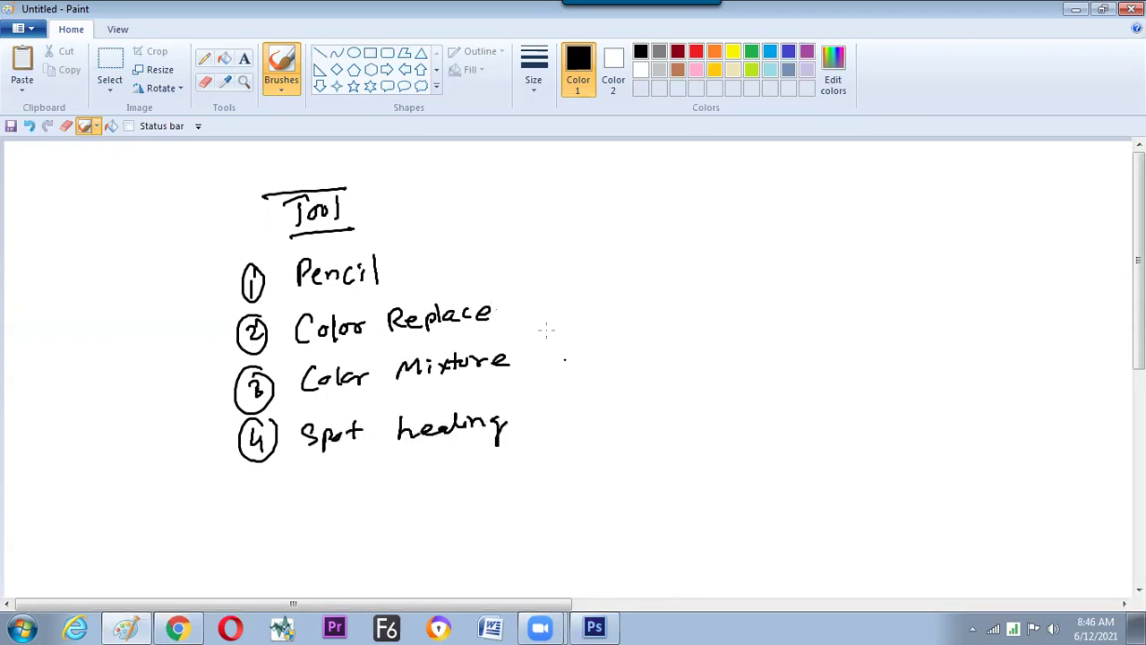
- Draw a vertical divider beside the list and handwrite the numbered items "healing Brush" and "Patch" in a second column
{"action": "left_click_drag", "start_coordinate": [532, 224], "coordinate": [536, 442]}
{"action": "mouse_move", "coordinate": [555, 247]}
{"action": "left_mouse_down"}
{"action": "mouse_move", "coordinate": [555, 266]}
{"action": "mouse_move", "coordinate": [562, 234]}
{"action": "mouse_move", "coordinate": [620, 256]}
{"action": "mouse_move", "coordinate": [722, 249]}
{"action": "mouse_move", "coordinate": [719, 238]}
{"action": "mouse_move", "coordinate": [734, 256]}
{"action": "left_mouse_up"}
{"action": "mouse_move", "coordinate": [753, 218]}
{"action": "left_mouse_down"}
{"action": "mouse_move", "coordinate": [756, 243]}
{"action": "mouse_move", "coordinate": [822, 225]}
{"action": "mouse_move", "coordinate": [832, 240]}
{"action": "left_mouse_up"}
{"action": "mouse_move", "coordinate": [564, 309]}
{"action": "left_mouse_down"}
{"action": "mouse_move", "coordinate": [579, 306]}
{"action": "mouse_move", "coordinate": [562, 323]}
{"action": "mouse_move", "coordinate": [575, 297]}
{"action": "left_mouse_up"}
{"action": "mouse_move", "coordinate": [618, 326]}
{"action": "left_mouse_down"}
{"action": "mouse_move", "coordinate": [638, 309]}
{"action": "mouse_move", "coordinate": [707, 309]}
{"action": "left_mouse_up"}
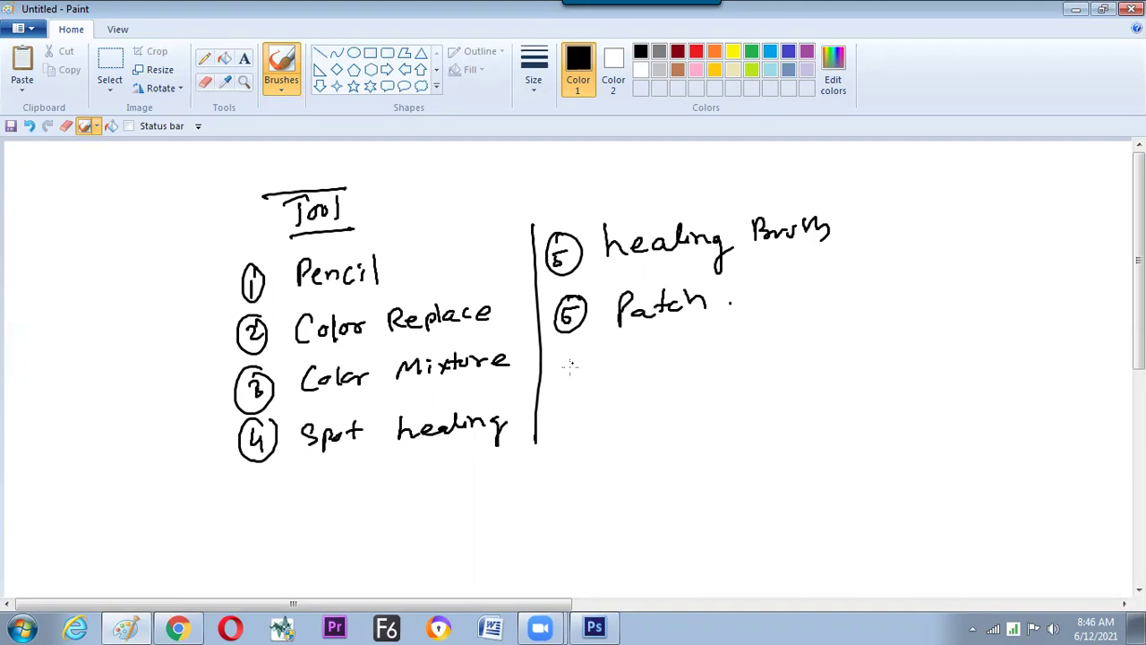
- Add a circled 7 under "Patch" and handwrite "Containt-aware Tool" beside it
{"action": "left_click_drag", "start_coordinate": [562, 361], "coordinate": [571, 382]}
{"action": "left_click_drag", "start_coordinate": [573, 349], "coordinate": [572, 350]}
{"action": "left_click_drag", "start_coordinate": [644, 352], "coordinate": [647, 375]}
{"action": "left_click_drag", "start_coordinate": [661, 362], "coordinate": [690, 373]}
{"action": "mouse_move", "coordinate": [694, 352]}
{"action": "left_mouse_down"}
{"action": "mouse_move", "coordinate": [697, 372]}
{"action": "mouse_move", "coordinate": [714, 370]}
{"action": "left_mouse_up"}
{"action": "mouse_move", "coordinate": [718, 359]}
{"action": "left_mouse_down"}
{"action": "mouse_move", "coordinate": [720, 370]}
{"action": "mouse_move", "coordinate": [736, 366]}
{"action": "left_mouse_up"}
{"action": "left_click_drag", "start_coordinate": [744, 339], "coordinate": [745, 366]}
{"action": "left_click_drag", "start_coordinate": [738, 352], "coordinate": [785, 358]}
{"action": "left_click_drag", "start_coordinate": [800, 348], "coordinate": [804, 356]}
{"action": "left_click_drag", "start_coordinate": [806, 348], "coordinate": [862, 356]}
{"action": "left_click_drag", "start_coordinate": [863, 354], "coordinate": [987, 357]}
{"action": "left_click_drag", "start_coordinate": [927, 333], "coordinate": [957, 326]}
{"action": "left_click_drag", "start_coordinate": [951, 341], "coordinate": [979, 344]}
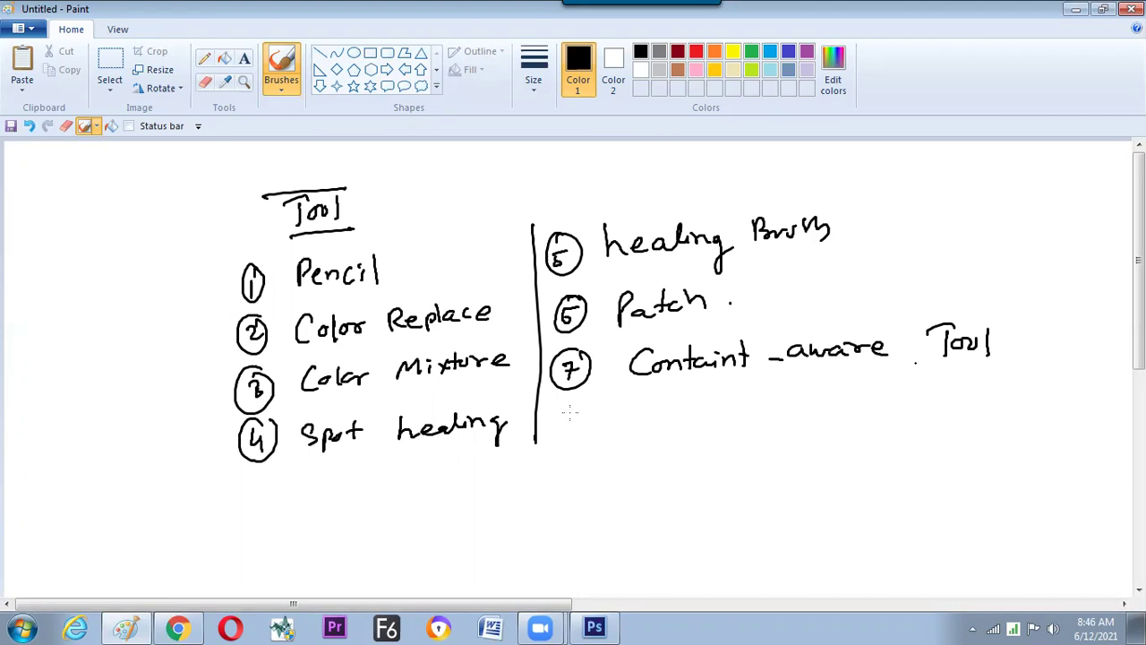
- Add a circled 8 and handwrite "Red-eye Tool" beside it
{"action": "left_click_drag", "start_coordinate": [576, 406], "coordinate": [572, 421]}
{"action": "left_click_drag", "start_coordinate": [573, 402], "coordinate": [640, 425]}
{"action": "left_click_drag", "start_coordinate": [640, 402], "coordinate": [653, 423]}
{"action": "mouse_move", "coordinate": [662, 410]}
{"action": "left_mouse_down"}
{"action": "mouse_move", "coordinate": [670, 420]}
{"action": "mouse_move", "coordinate": [686, 396]}
{"action": "left_mouse_up"}
{"action": "left_click_drag", "start_coordinate": [693, 413], "coordinate": [709, 411]}
{"action": "mouse_move", "coordinate": [727, 403]}
{"action": "left_mouse_down"}
{"action": "mouse_move", "coordinate": [729, 413]}
{"action": "mouse_move", "coordinate": [795, 415]}
{"action": "mouse_move", "coordinate": [812, 386]}
{"action": "left_mouse_up"}
{"action": "mouse_move", "coordinate": [812, 399]}
{"action": "left_mouse_down"}
{"action": "mouse_move", "coordinate": [843, 392]}
{"action": "mouse_move", "coordinate": [845, 405]}
{"action": "left_mouse_up"}
{"action": "left_click", "coordinate": [704, 445]}
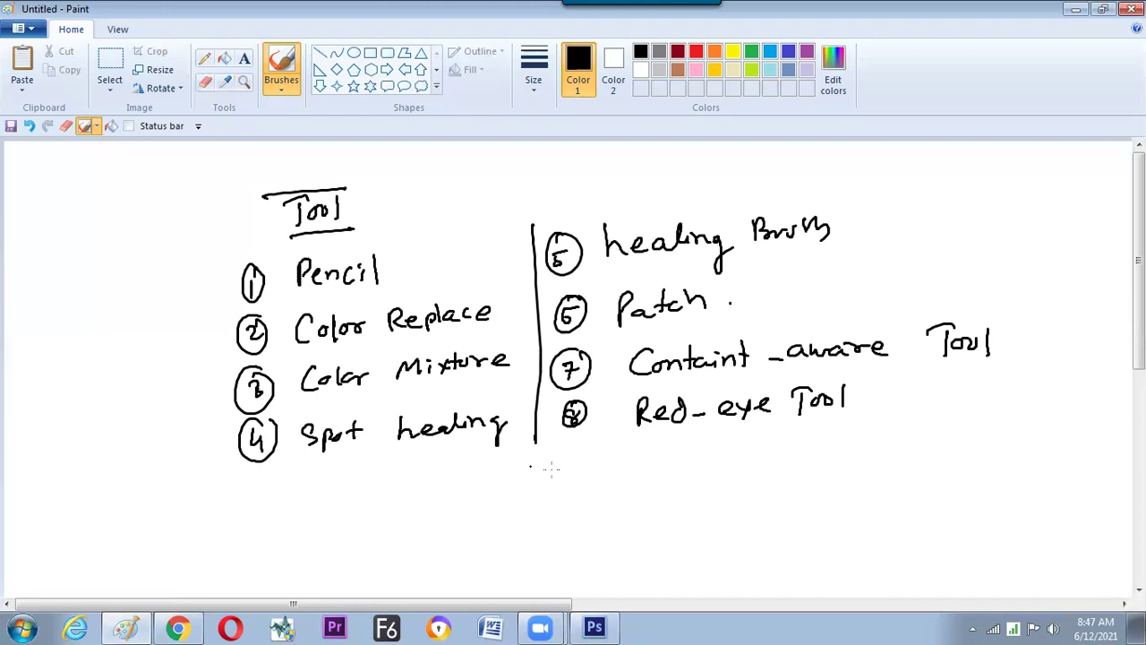
- Draw a separating line beneath both columns and handwrite item 9, "Clone-Stamp Tool", under it
{"action": "left_click_drag", "start_coordinate": [380, 477], "coordinate": [668, 454]}
{"action": "mouse_move", "coordinate": [403, 501]}
{"action": "left_mouse_down"}
{"action": "mouse_move", "coordinate": [401, 521]}
{"action": "mouse_move", "coordinate": [419, 500]}
{"action": "mouse_move", "coordinate": [469, 516]}
{"action": "mouse_move", "coordinate": [509, 497]}
{"action": "mouse_move", "coordinate": [529, 507]}
{"action": "left_mouse_up"}
{"action": "left_click_drag", "start_coordinate": [531, 501], "coordinate": [590, 501]}
{"action": "mouse_move", "coordinate": [618, 477]}
{"action": "left_mouse_down"}
{"action": "mouse_move", "coordinate": [618, 502]}
{"action": "mouse_move", "coordinate": [627, 486]}
{"action": "left_mouse_up"}
{"action": "mouse_move", "coordinate": [643, 485]}
{"action": "left_mouse_down"}
{"action": "mouse_move", "coordinate": [635, 495]}
{"action": "mouse_move", "coordinate": [657, 484]}
{"action": "mouse_move", "coordinate": [688, 498]}
{"action": "mouse_move", "coordinate": [743, 464]}
{"action": "left_mouse_up"}
{"action": "mouse_move", "coordinate": [740, 465]}
{"action": "left_mouse_down"}
{"action": "mouse_move", "coordinate": [741, 480]}
{"action": "mouse_move", "coordinate": [780, 487]}
{"action": "left_mouse_up"}
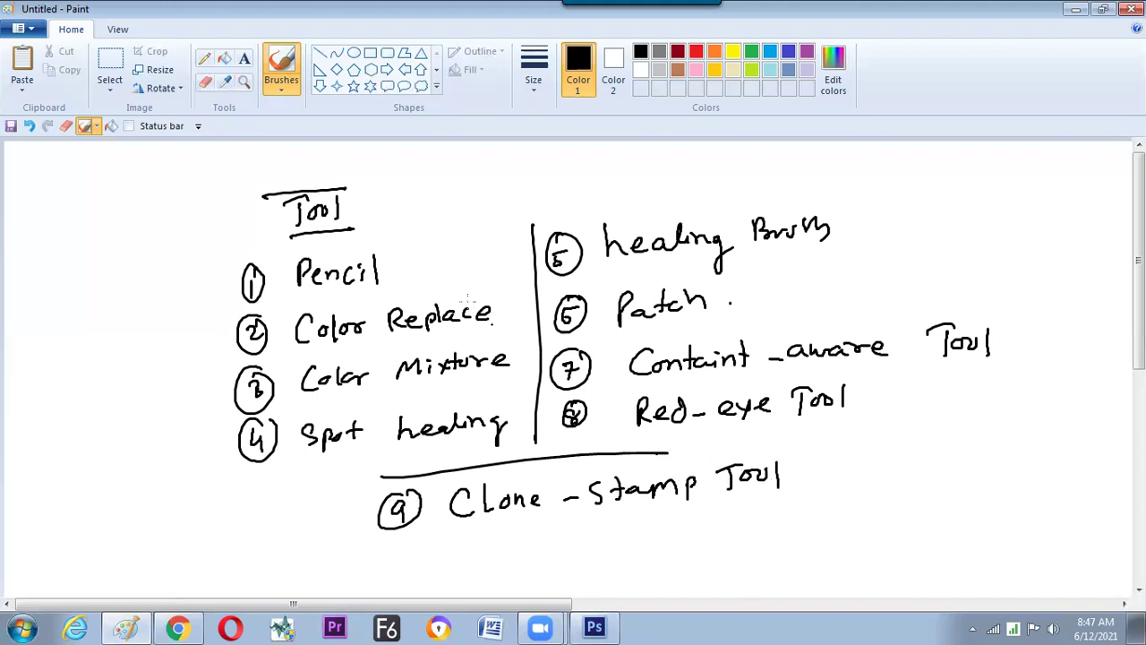
- Bracket items 1 to 3 and handwrite their shortcut note "Shift → B" beside the bracket
{"action": "mouse_move", "coordinate": [224, 281]}
{"action": "left_mouse_down"}
{"action": "mouse_move", "coordinate": [214, 398]}
{"action": "mouse_move", "coordinate": [273, 408]}
{"action": "left_mouse_up"}
{"action": "left_click_drag", "start_coordinate": [237, 284], "coordinate": [222, 288]}
{"action": "left_click_drag", "start_coordinate": [125, 339], "coordinate": [128, 369]}
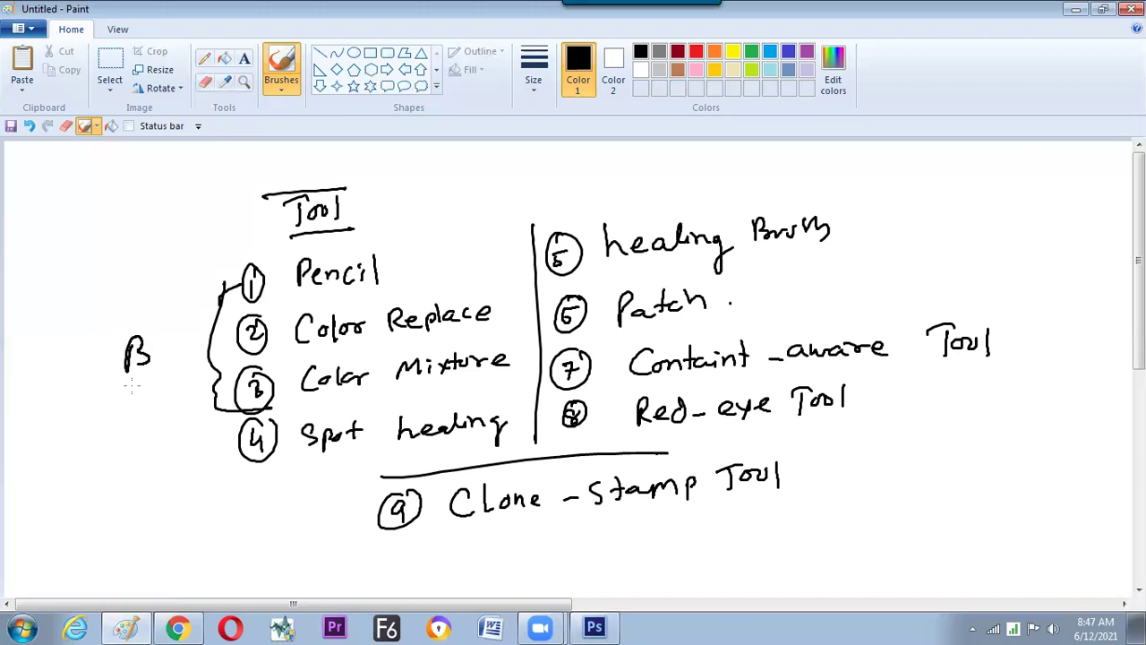
{"action": "mouse_move", "coordinate": [20, 362]}
{"action": "left_mouse_down"}
{"action": "mouse_move", "coordinate": [64, 358]}
{"action": "mouse_move", "coordinate": [81, 387]}
{"action": "mouse_move", "coordinate": [93, 341]}
{"action": "left_mouse_up"}
{"action": "left_click_drag", "start_coordinate": [101, 339], "coordinate": [120, 339]}
{"action": "left_click_drag", "start_coordinate": [112, 332], "coordinate": [120, 346]}
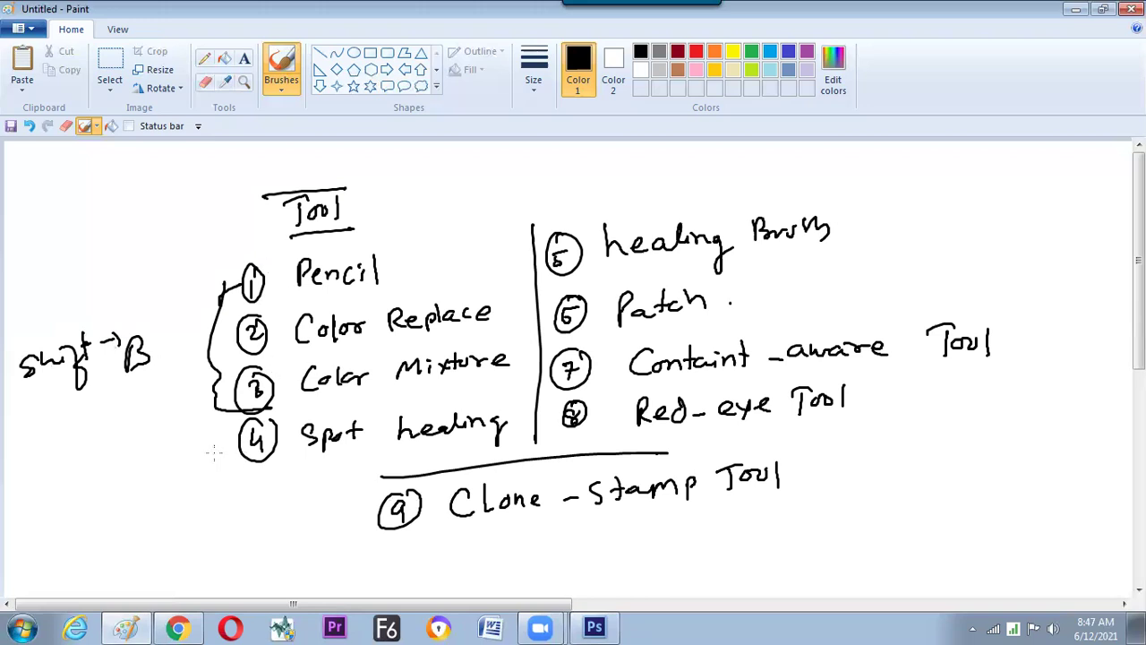
- Write "J" beside item 4, and draw a vertical line with the note "J+Shift" beside the second column
{"action": "mouse_move", "coordinate": [162, 452]}
{"action": "left_mouse_down"}
{"action": "mouse_move", "coordinate": [182, 451]}
{"action": "mouse_move", "coordinate": [165, 471]}
{"action": "left_mouse_up"}
{"action": "left_click_drag", "start_coordinate": [912, 204], "coordinate": [942, 408]}
{"action": "key", "text": "ctrl+z"}
{"action": "left_click_drag", "start_coordinate": [1007, 213], "coordinate": [1001, 398]}
{"action": "left_click_drag", "start_coordinate": [1040, 277], "coordinate": [1053, 278]}
{"action": "left_click_drag", "start_coordinate": [1046, 278], "coordinate": [1039, 310]}
{"action": "mouse_move", "coordinate": [1073, 281]}
{"action": "left_mouse_down"}
{"action": "mouse_move", "coordinate": [1066, 296]}
{"action": "mouse_move", "coordinate": [1078, 287]}
{"action": "mouse_move", "coordinate": [1094, 312]}
{"action": "mouse_move", "coordinate": [1099, 294]}
{"action": "mouse_move", "coordinate": [1057, 313]}
{"action": "left_mouse_up"}
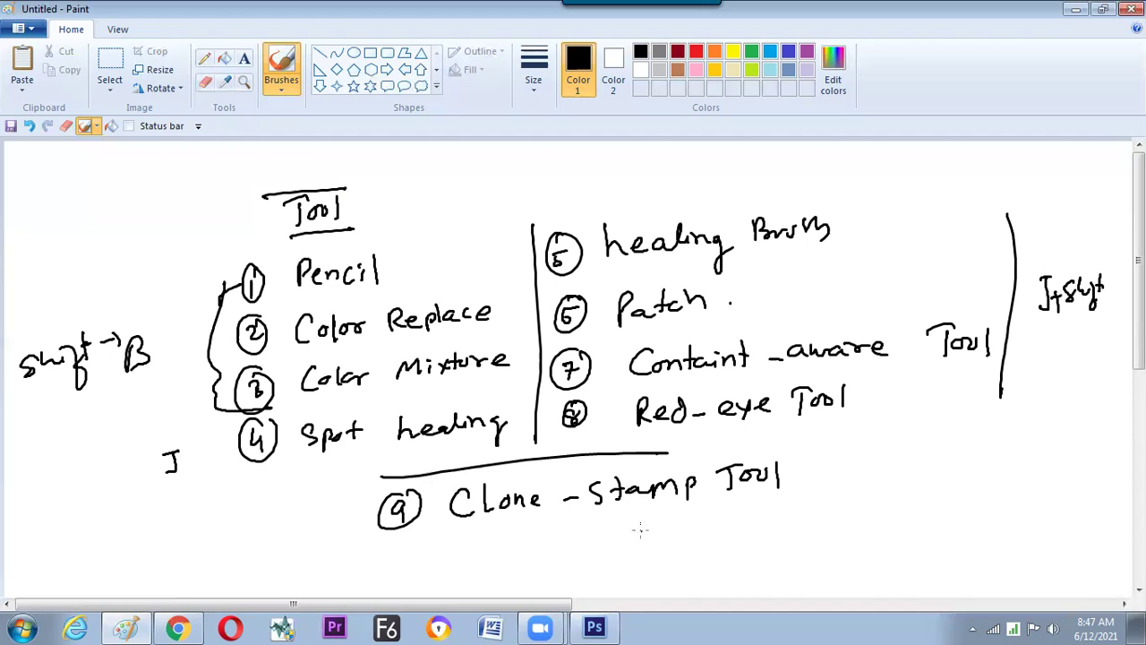
- Revisit the Clone Stamp tool in Photoshop, return to Paint and write a circled "S" under "Clone-Stamp Tool"
{"action": "key", "text": "alt+Tab"}
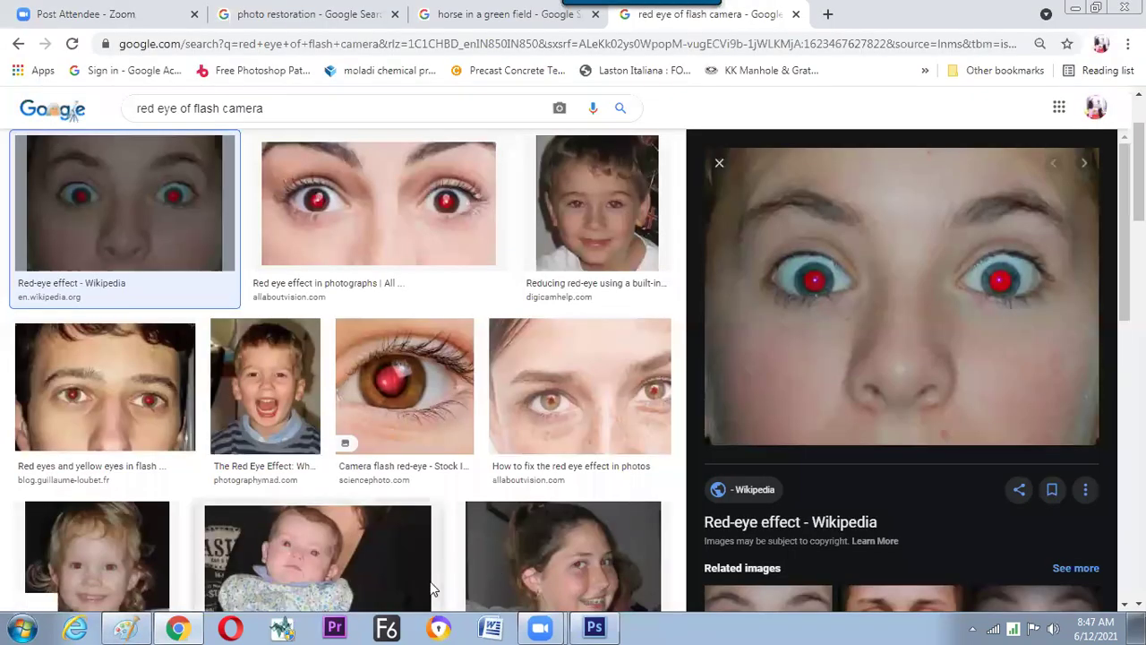
{"action": "key", "text": "alt+Tab"}
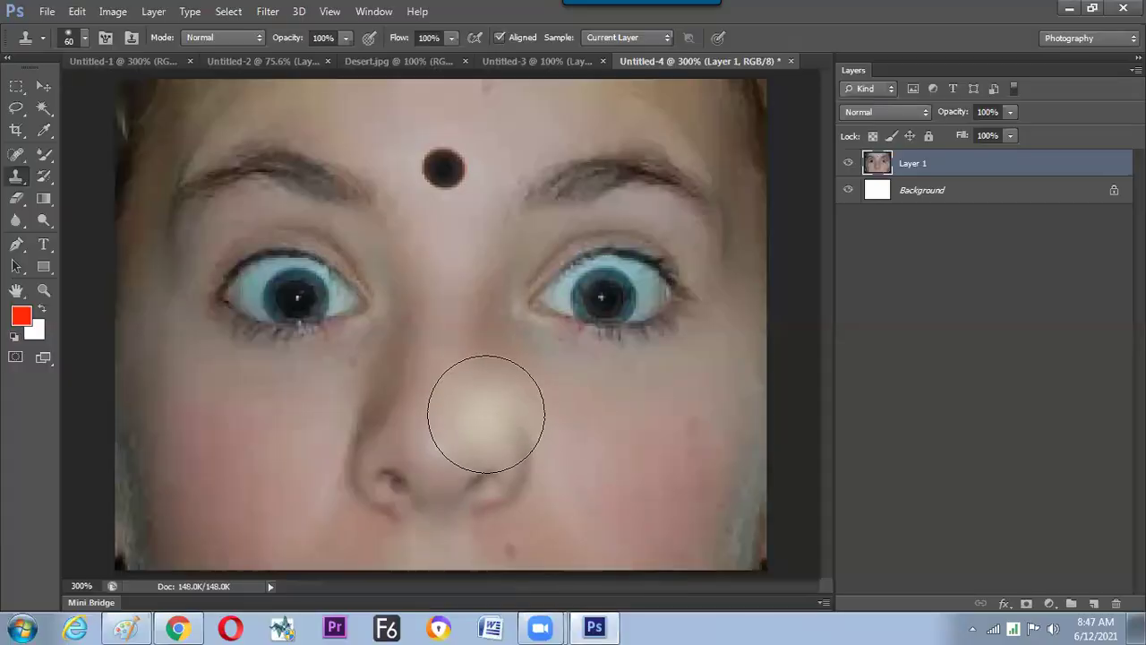
{"action": "key", "text": "ctrl"}
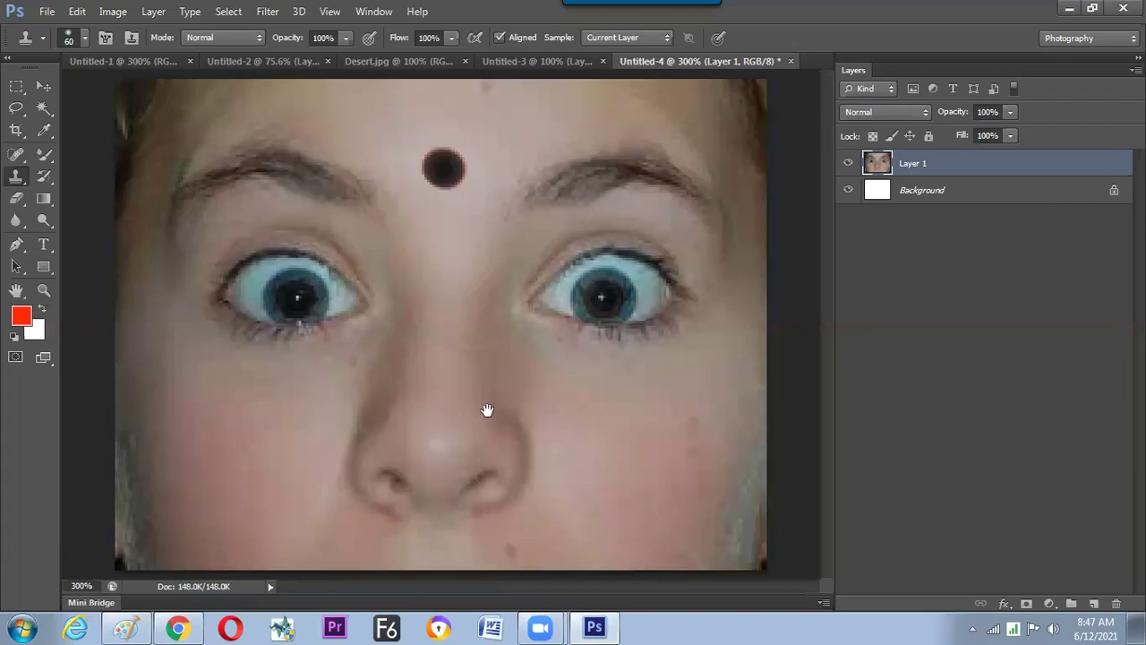
{"action": "key", "text": "alt+Tab"}
{"action": "key", "text": "alt+Tab"}
{"action": "key", "text": "Tab"}
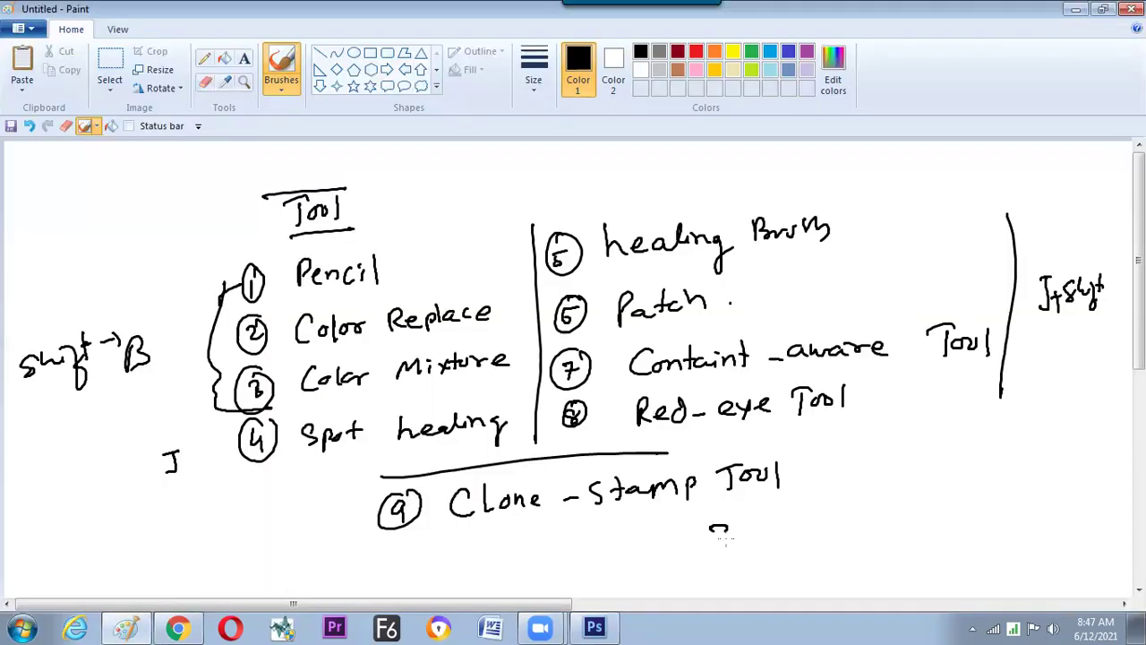
{"action": "mouse_move", "coordinate": [727, 540]}
{"action": "left_mouse_down"}
{"action": "mouse_move", "coordinate": [691, 551]}
{"action": "mouse_move", "coordinate": [741, 540]}
{"action": "mouse_move", "coordinate": [732, 514]}
{"action": "left_mouse_up"}
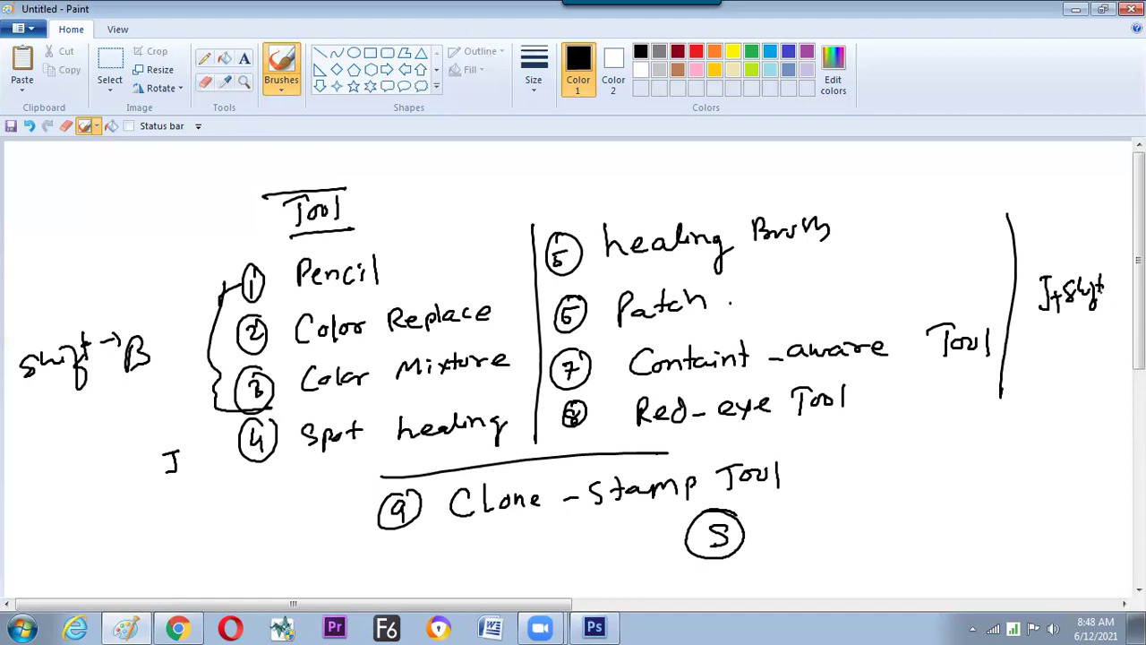
- Set the brush colour to red and draw a curved double-headed arrow between "healing Brush" and "Clone-Stamp Tool"
{"action": "scroll", "coordinate": [676, 385], "scroll_direction": "down", "scroll_amount": 3}
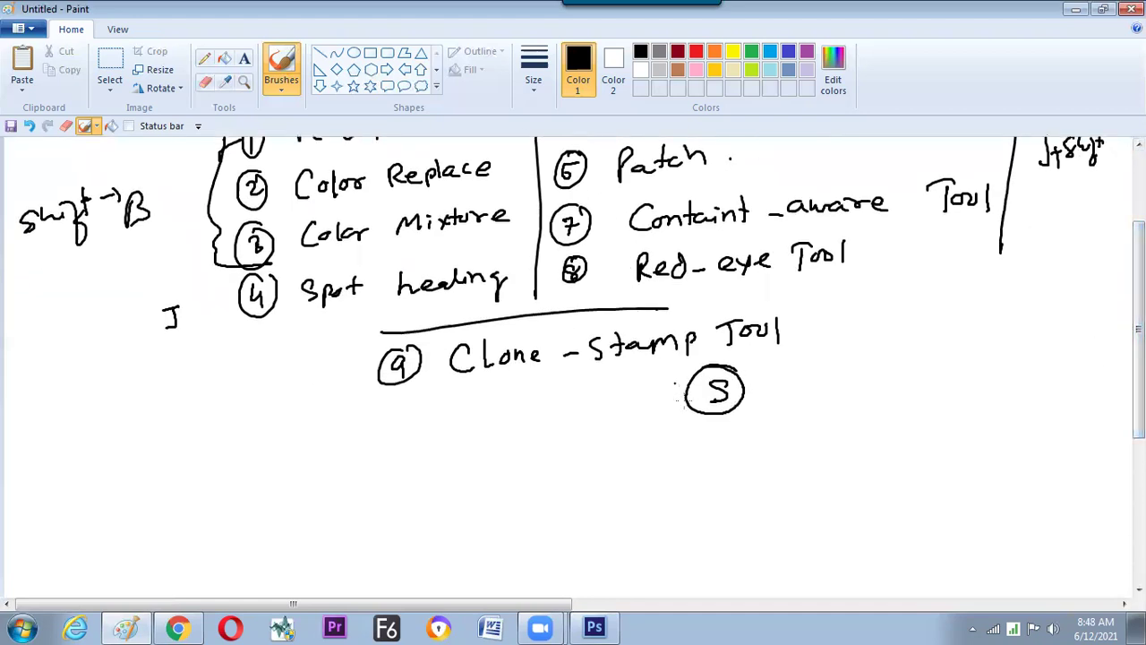
{"action": "scroll", "coordinate": [582, 296], "scroll_direction": "up", "scroll_amount": 2}
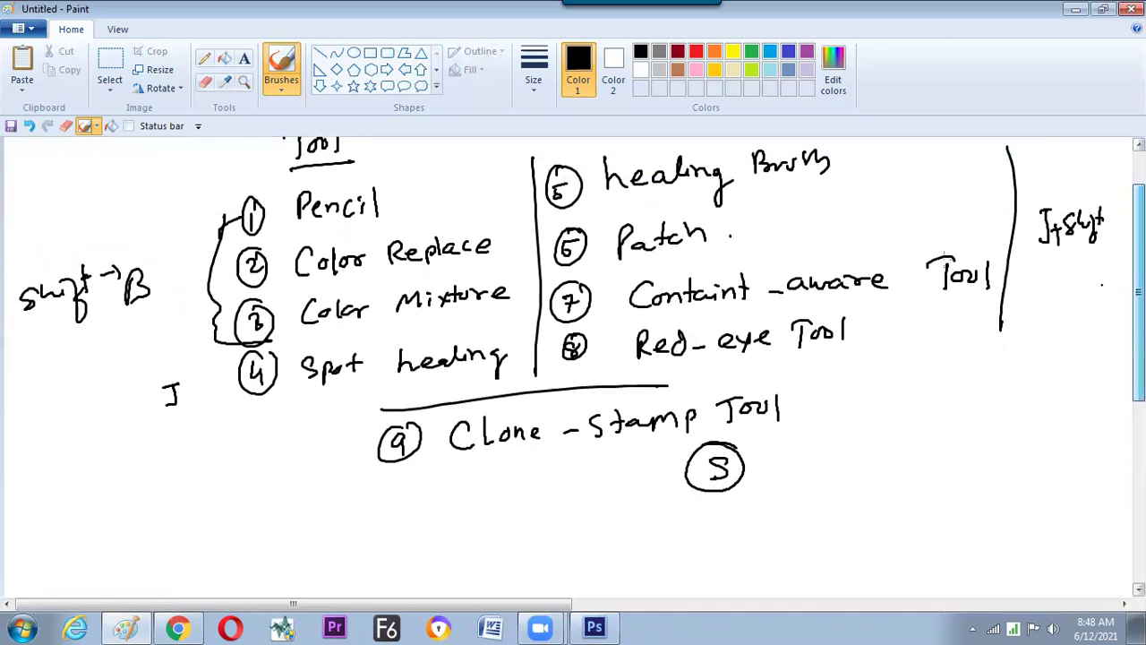
{"action": "left_click", "coordinate": [697, 52]}
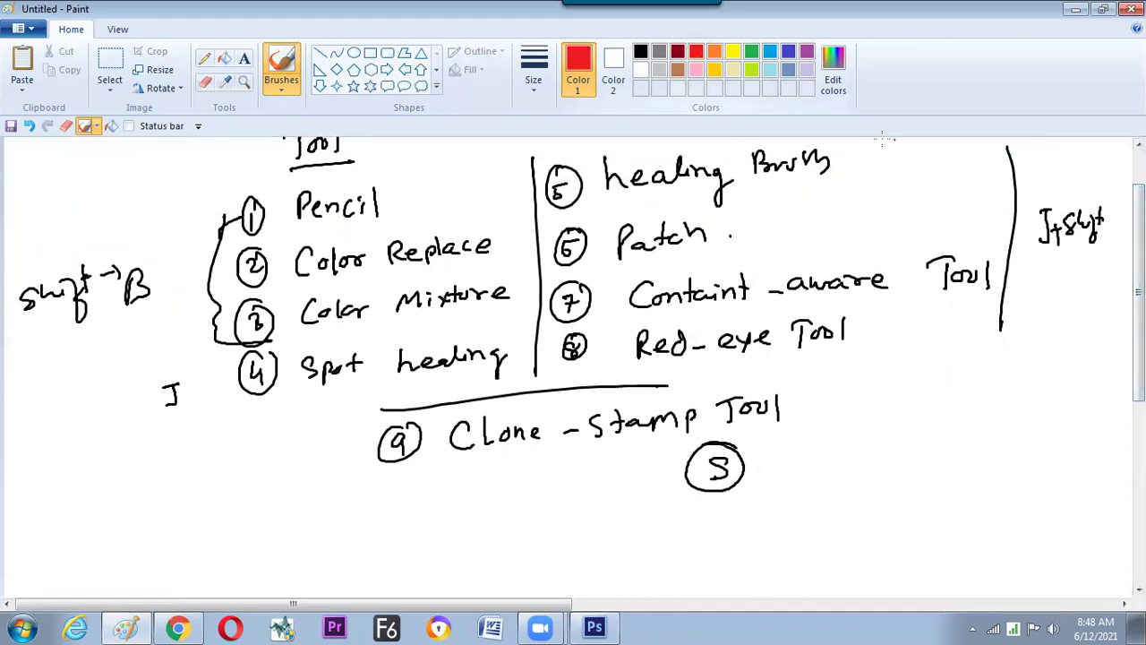
{"action": "mouse_move", "coordinate": [844, 161]}
{"action": "left_mouse_down"}
{"action": "mouse_move", "coordinate": [864, 188]}
{"action": "mouse_move", "coordinate": [865, 303]}
{"action": "mouse_move", "coordinate": [811, 408]}
{"action": "left_mouse_up"}
{"action": "left_click_drag", "start_coordinate": [842, 163], "coordinate": [853, 165]}
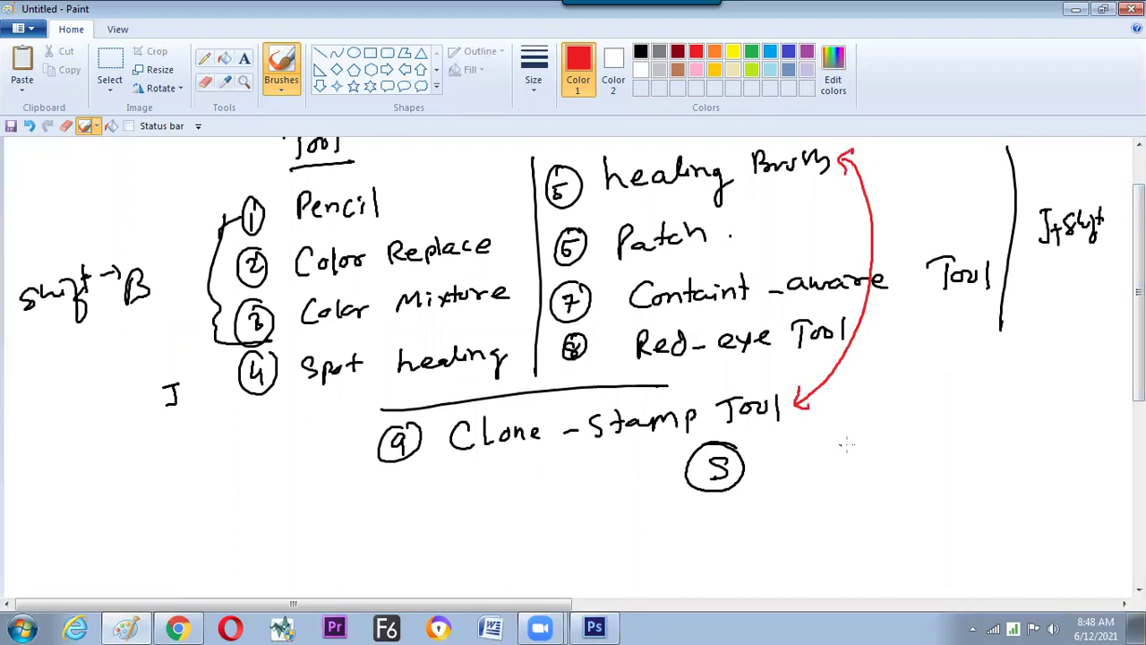
- Handwrite the red notes "Alt & click" and "then Brush" below the arrow, numbered with circled i and ii
{"action": "mouse_move", "coordinate": [847, 428]}
{"action": "left_mouse_down"}
{"action": "mouse_move", "coordinate": [879, 429]}
{"action": "mouse_move", "coordinate": [910, 441]}
{"action": "mouse_move", "coordinate": [919, 429]}
{"action": "mouse_move", "coordinate": [930, 451]}
{"action": "mouse_move", "coordinate": [965, 448]}
{"action": "mouse_move", "coordinate": [972, 433]}
{"action": "mouse_move", "coordinate": [993, 439]}
{"action": "mouse_move", "coordinate": [1026, 419]}
{"action": "mouse_move", "coordinate": [1037, 452]}
{"action": "left_mouse_up"}
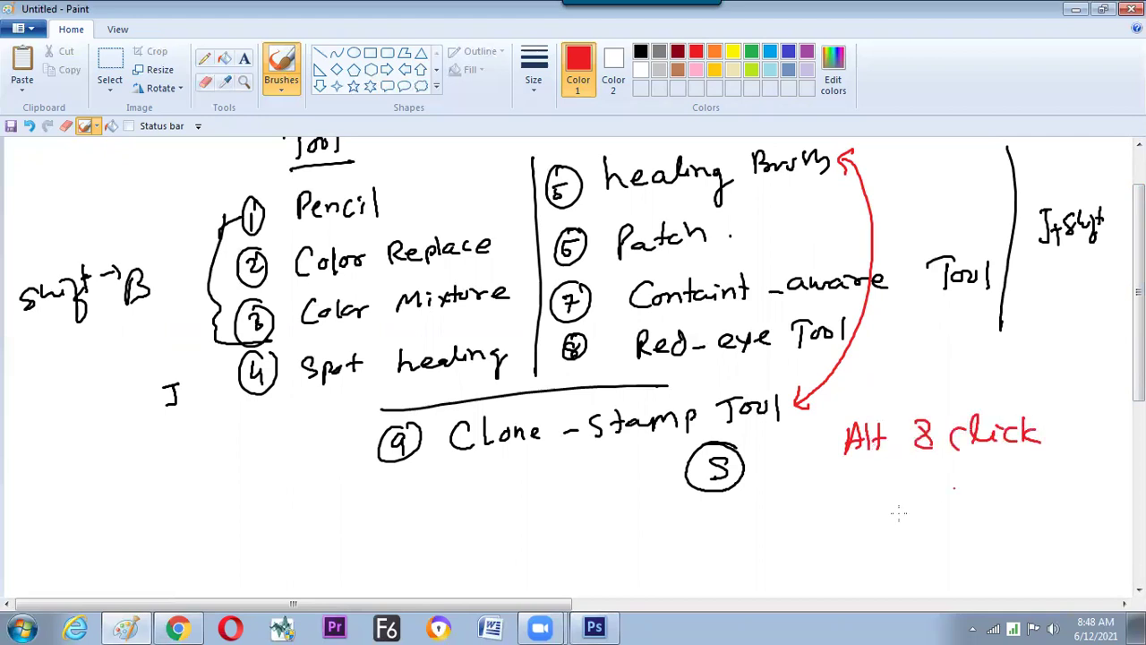
{"action": "mouse_move", "coordinate": [875, 485]}
{"action": "left_mouse_down"}
{"action": "mouse_move", "coordinate": [883, 515]}
{"action": "mouse_move", "coordinate": [900, 501]}
{"action": "mouse_move", "coordinate": [931, 510]}
{"action": "left_mouse_up"}
{"action": "mouse_move", "coordinate": [795, 488]}
{"action": "left_mouse_down"}
{"action": "mouse_move", "coordinate": [810, 507]}
{"action": "mouse_move", "coordinate": [844, 505]}
{"action": "left_mouse_up"}
{"action": "mouse_move", "coordinate": [791, 446]}
{"action": "left_mouse_down"}
{"action": "mouse_move", "coordinate": [783, 457]}
{"action": "mouse_move", "coordinate": [797, 435]}
{"action": "left_mouse_up"}
{"action": "mouse_move", "coordinate": [779, 495]}
{"action": "left_mouse_down"}
{"action": "mouse_move", "coordinate": [785, 509]}
{"action": "mouse_move", "coordinate": [766, 485]}
{"action": "mouse_move", "coordinate": [799, 478]}
{"action": "left_mouse_up"}
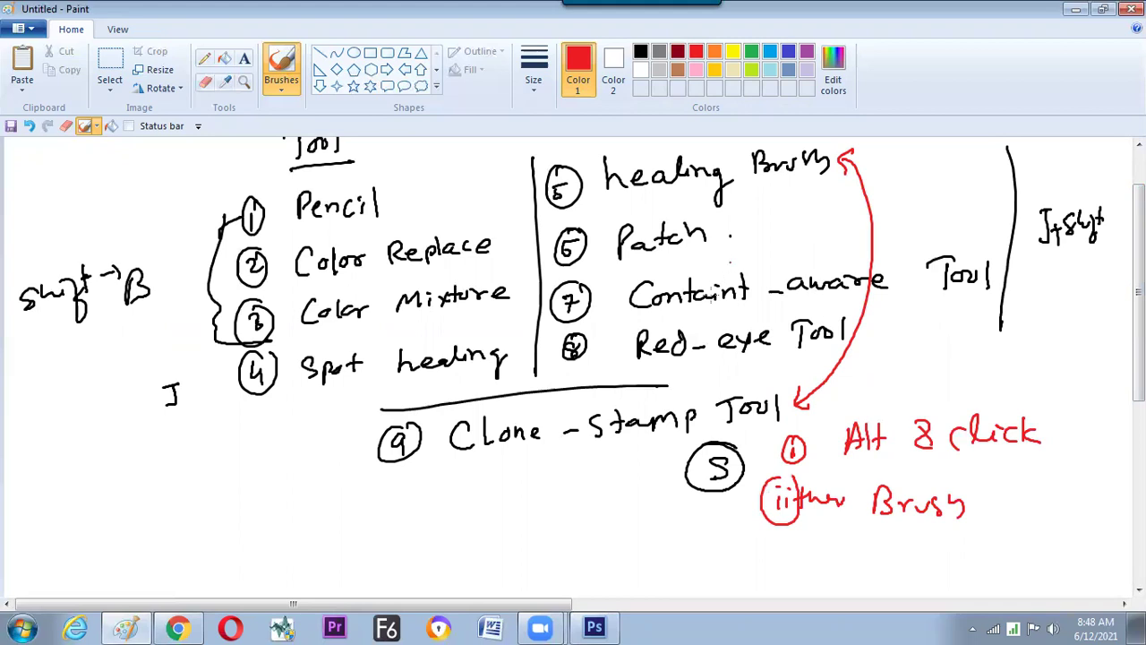
- Handwrite "mix" in red beside the "healing Brush" item
{"action": "mouse_move", "coordinate": [880, 173]}
{"action": "left_mouse_down"}
{"action": "mouse_move", "coordinate": [896, 164]}
{"action": "mouse_move", "coordinate": [900, 175]}
{"action": "left_mouse_up"}
{"action": "left_click_drag", "start_coordinate": [907, 168], "coordinate": [907, 177]}
{"action": "left_click", "coordinate": [906, 161]}
{"action": "left_click_drag", "start_coordinate": [915, 164], "coordinate": [928, 177]}
{"action": "left_click_drag", "start_coordinate": [929, 162], "coordinate": [914, 180]}
- Draw red boxes around the words "healing" in item 5 and "Clone" in item 9
{"action": "left_click_drag", "start_coordinate": [602, 205], "coordinate": [714, 210]}
{"action": "mouse_move", "coordinate": [702, 148]}
{"action": "left_mouse_down"}
{"action": "mouse_move", "coordinate": [587, 159]}
{"action": "mouse_move", "coordinate": [600, 204]}
{"action": "left_mouse_up"}
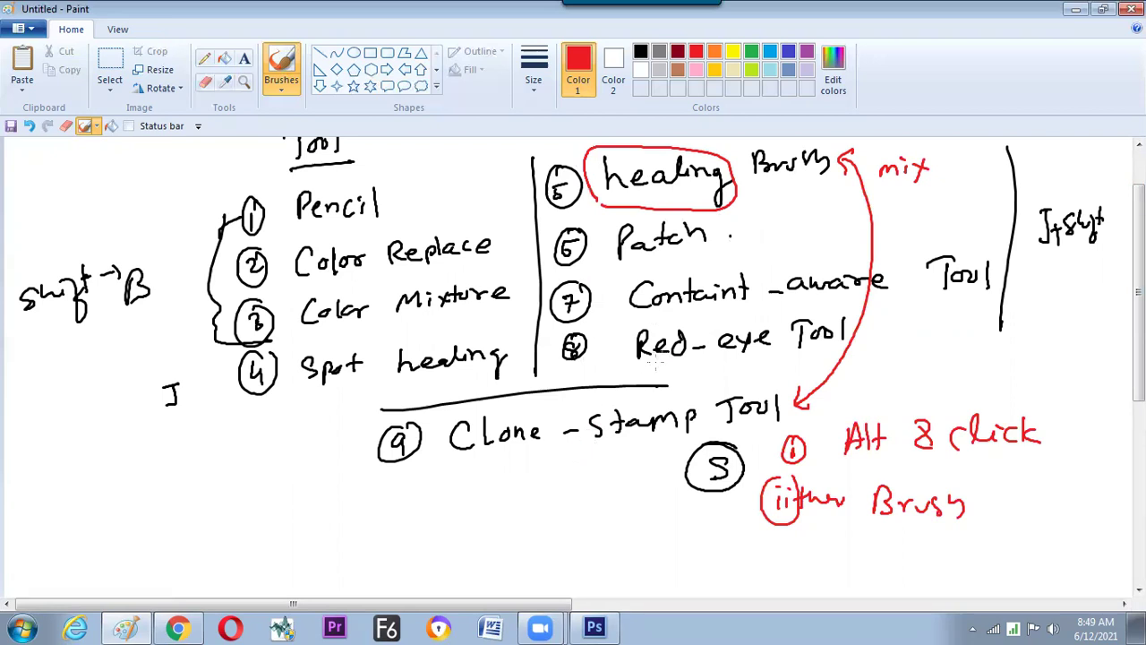
{"action": "mouse_move", "coordinate": [444, 475]}
{"action": "left_mouse_down"}
{"action": "mouse_move", "coordinate": [541, 462]}
{"action": "mouse_move", "coordinate": [549, 406]}
{"action": "mouse_move", "coordinate": [451, 412]}
{"action": "mouse_move", "coordinate": [453, 475]}
{"action": "left_mouse_up"}
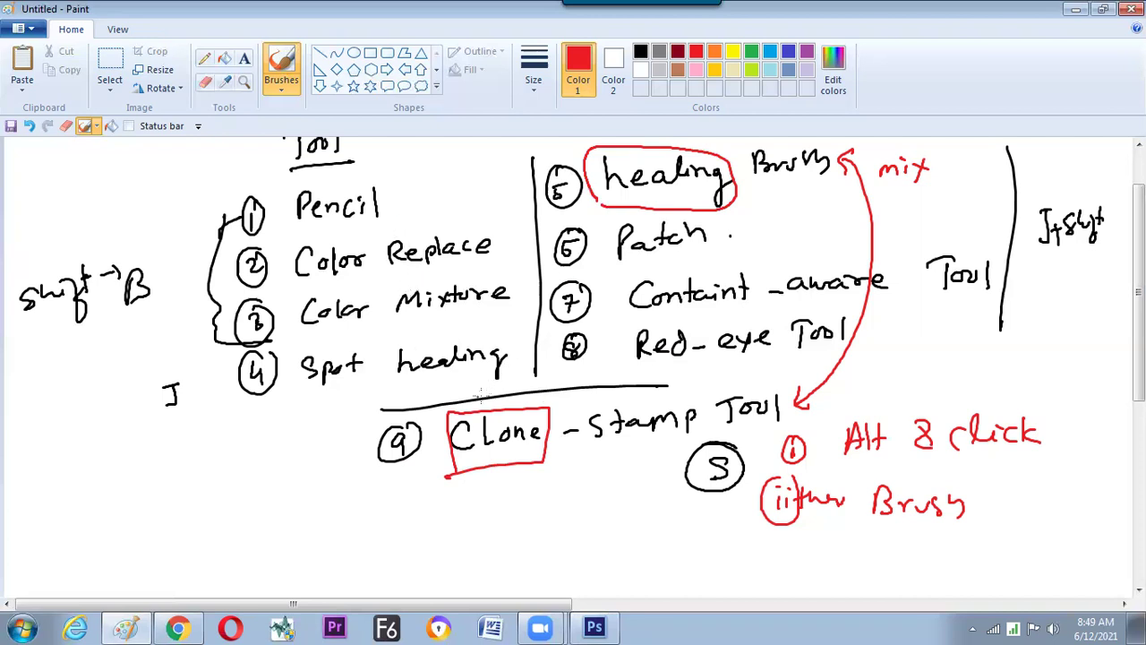
- Switch to Photoshop, show its panels and paste the red-eye face as a new layer above Layer 1
{"action": "key", "text": "alt+Tab"}
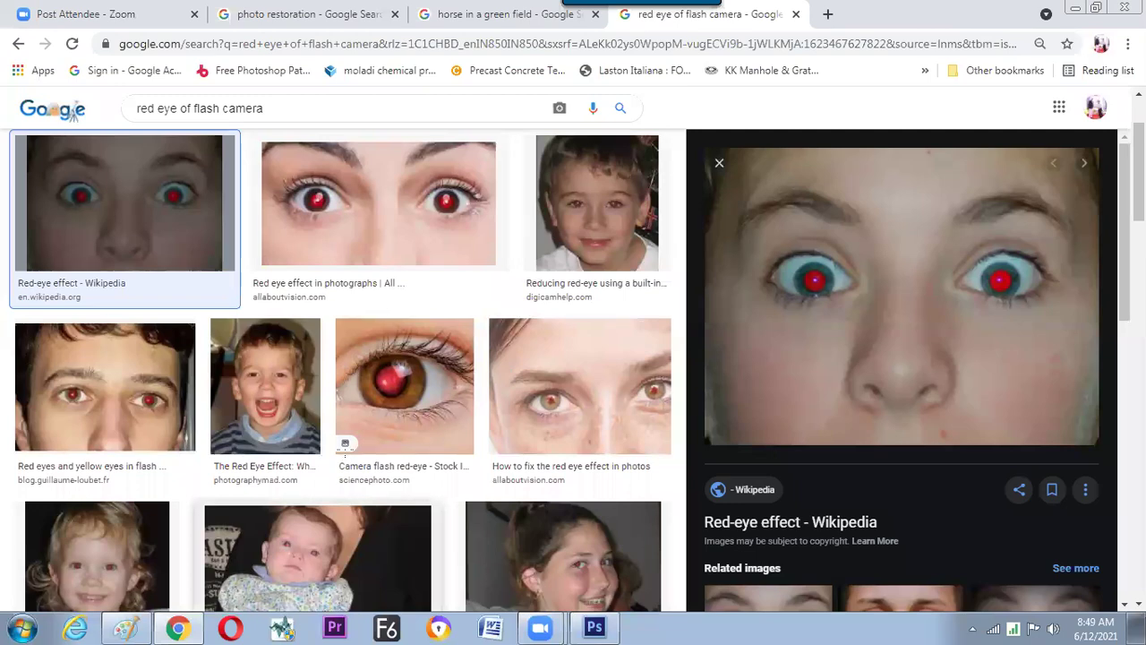
{"action": "left_click", "coordinate": [594, 627]}
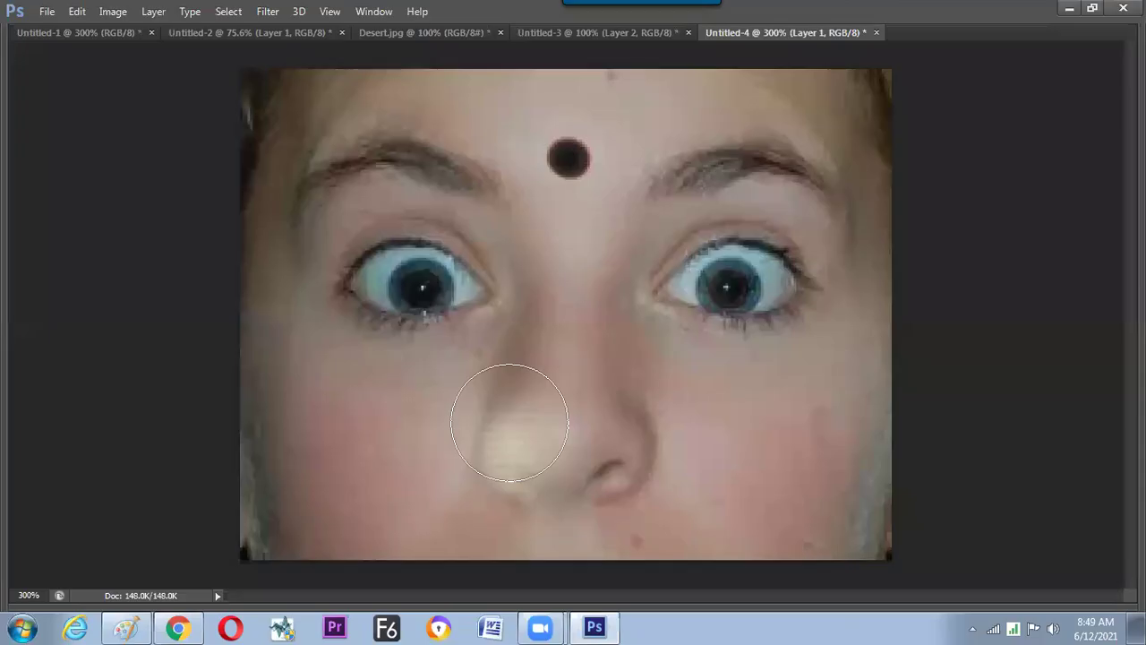
{"action": "key", "text": "Tab"}
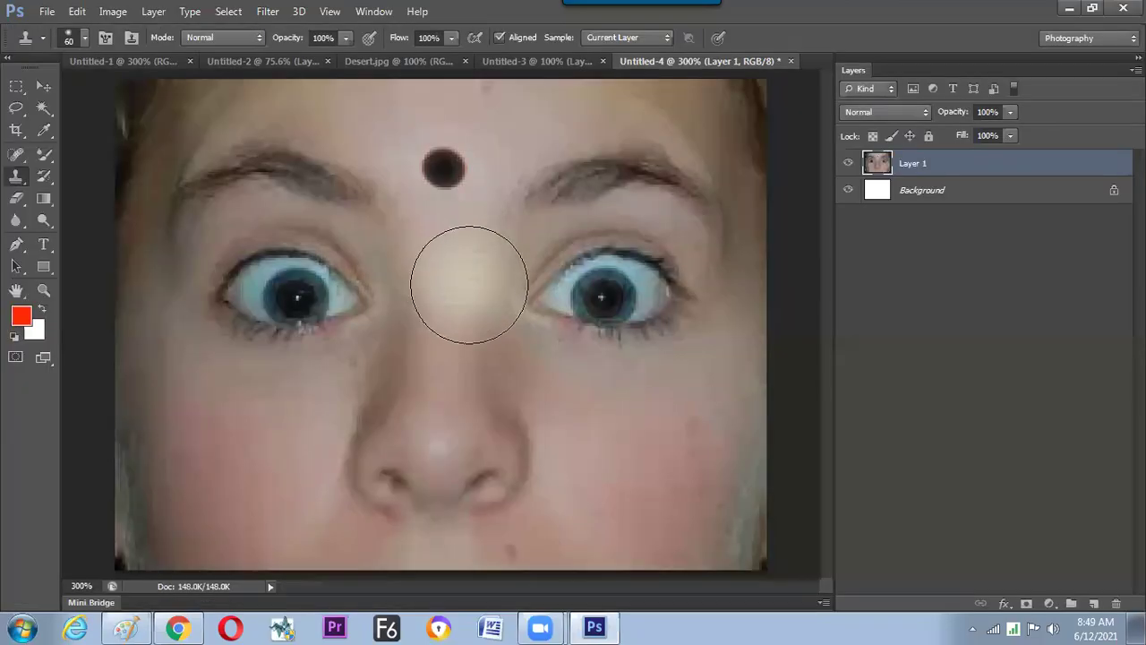
{"action": "key", "text": "ctrl+minus"}
{"action": "key", "text": "ctrl+minus"}
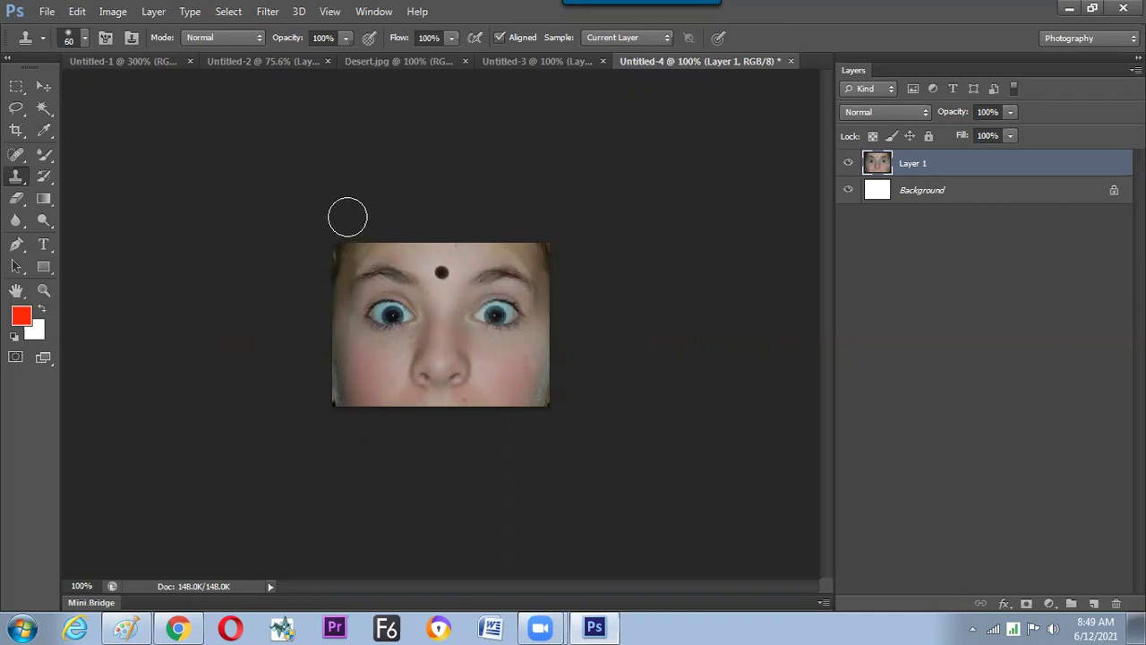
{"action": "key", "text": "ctrl+v"}
{"action": "key", "text": "ctrl+plus"}
{"action": "key", "text": "ctrl+plus"}
- Reduce the Clone Stamp brush size to 25 and sample the red pupil of the left eye as the source
{"action": "left_click_drag", "start_coordinate": [354, 269], "coordinate": [316, 292]}
{"action": "key", "text": "bracketleft"}
{"action": "key", "text": "bracketleft"}
{"action": "key", "text": "bracketleft"}
{"action": "key", "text": "bracketleft"}
{"action": "key", "text": "bracketleft"}
{"action": "key", "text": "bracketleft"}
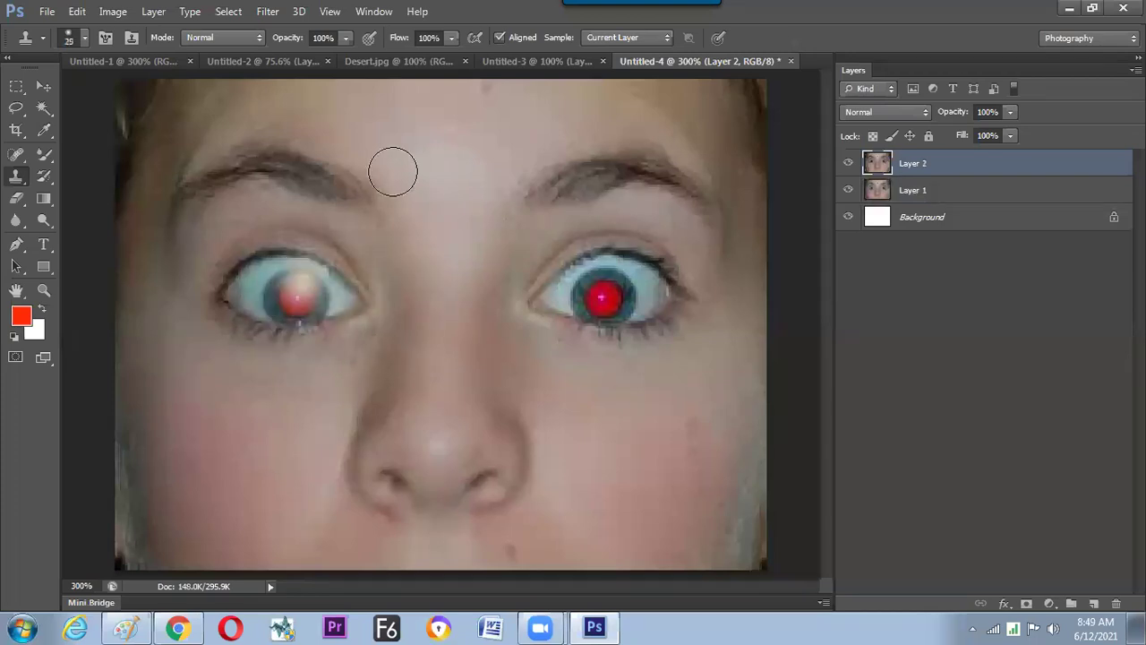
{"action": "right_click", "coordinate": [17, 181]}
{"action": "left_click", "coordinate": [93, 174]}
{"action": "key", "text": "ctrl+z"}
{"action": "left_click", "coordinate": [297, 297], "text": "alt"}
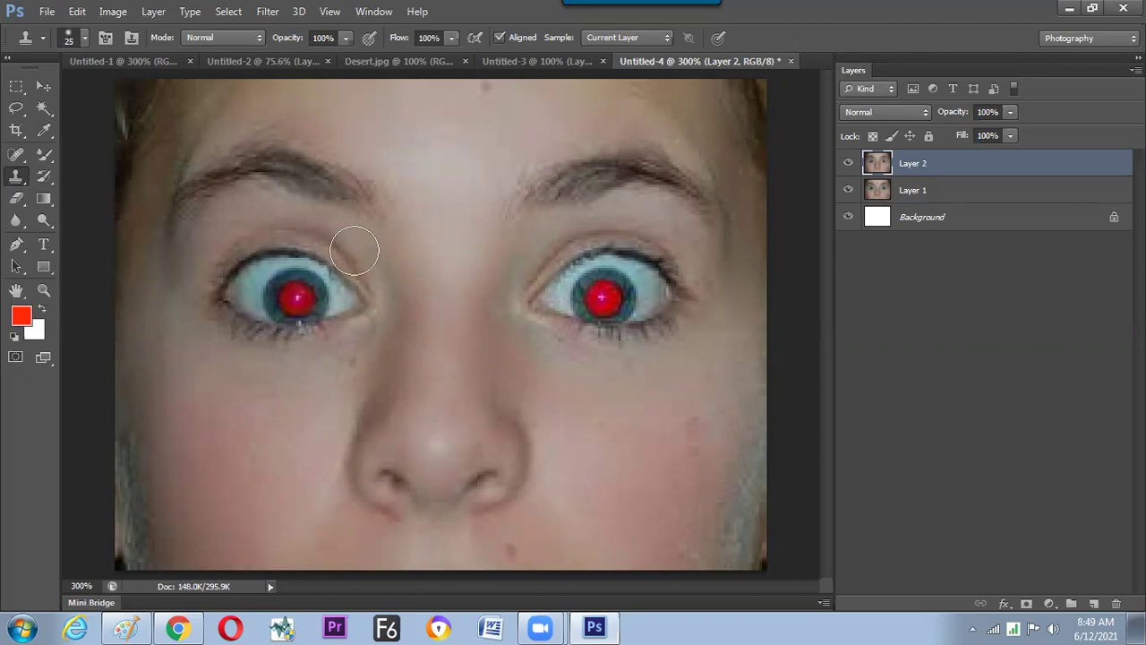
- Try to clone the red pupil onto the forehead between the eyebrows
{"action": "left_click", "coordinate": [441, 163]}
{"action": "mouse_move", "coordinate": [443, 161]}
{"action": "left_mouse_down"}
{"action": "mouse_move", "coordinate": [489, 149]}
{"action": "mouse_move", "coordinate": [403, 150]}
{"action": "mouse_move", "coordinate": [435, 130]}
{"action": "mouse_move", "coordinate": [497, 139]}
{"action": "mouse_move", "coordinate": [480, 158]}
{"action": "mouse_move", "coordinate": [409, 148]}
{"action": "mouse_move", "coordinate": [464, 119]}
{"action": "mouse_move", "coordinate": [487, 182]}
{"action": "left_mouse_up"}
{"action": "key", "text": "ctrl+z"}
{"action": "left_click", "coordinate": [445, 157]}
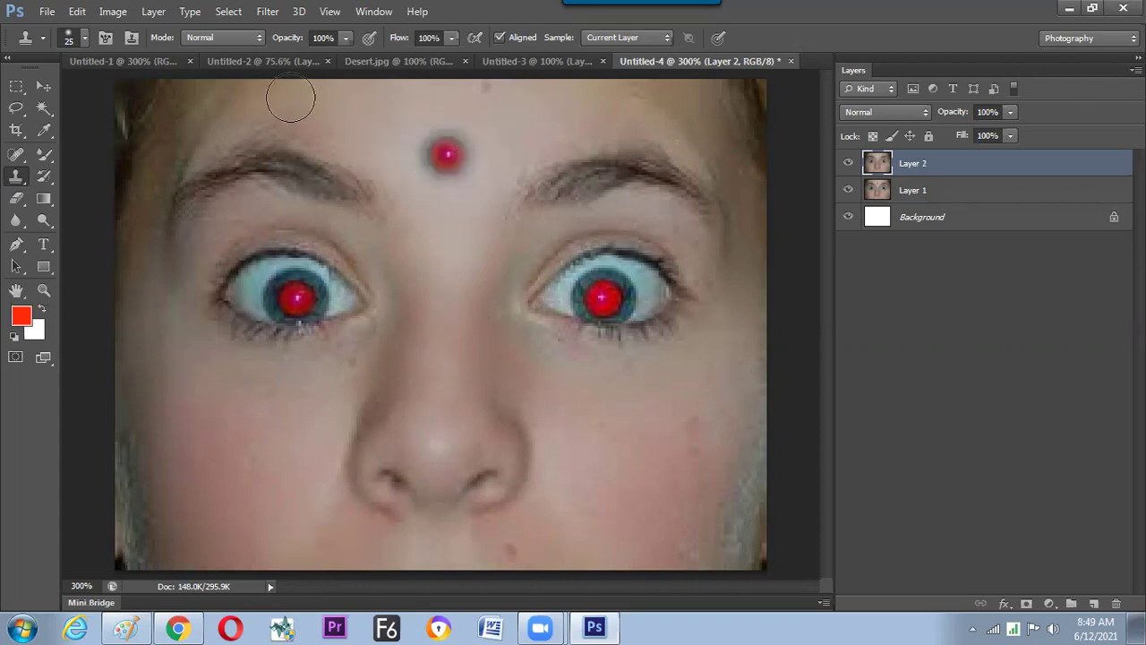
{"action": "key", "text": "ctrl+alt+z"}
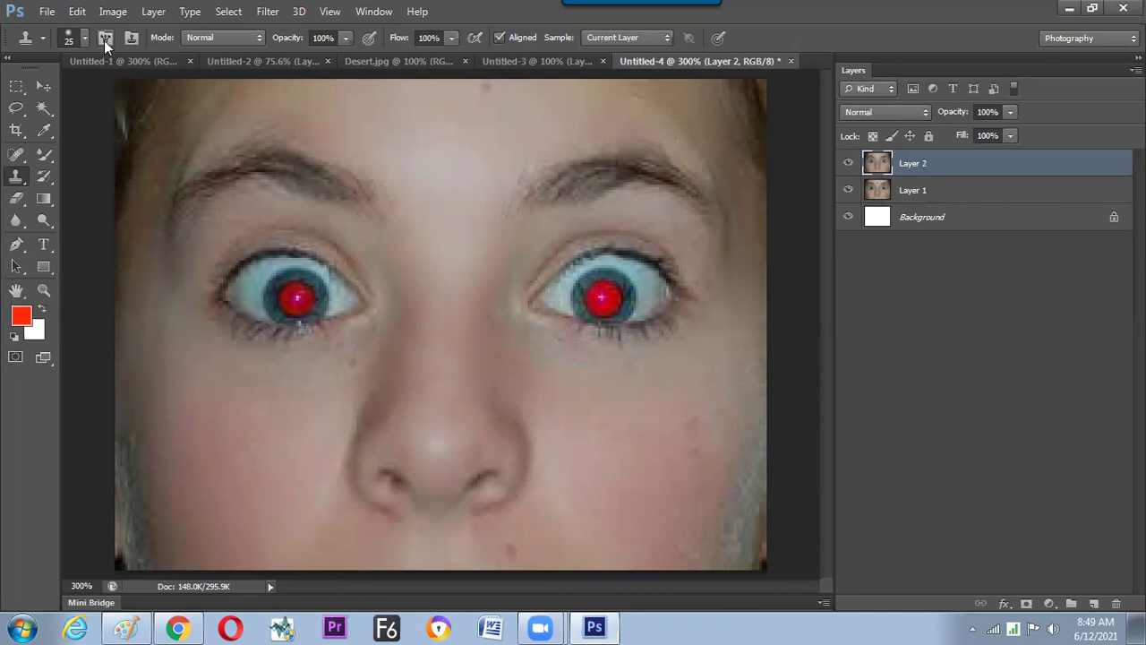
- Set the clone source rotation to 90° and paint the rotated left eye onto the forehead between the eyebrows
{"action": "left_click", "coordinate": [104, 40]}
{"action": "left_click", "coordinate": [127, 40]}
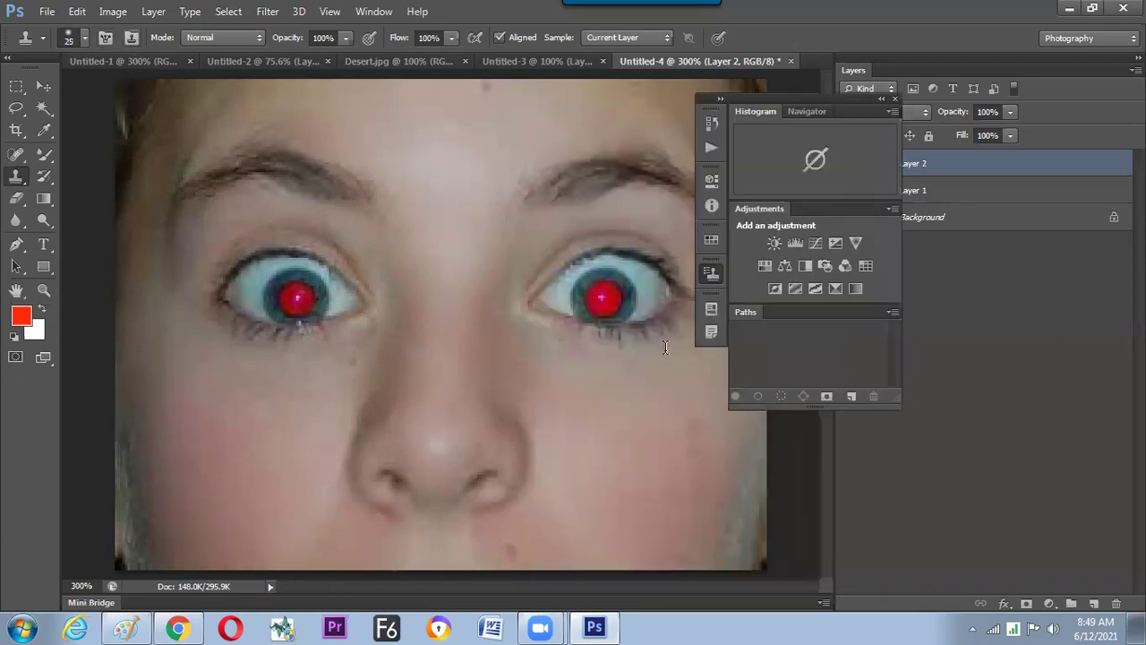
{"action": "left_click", "coordinate": [620, 381]}
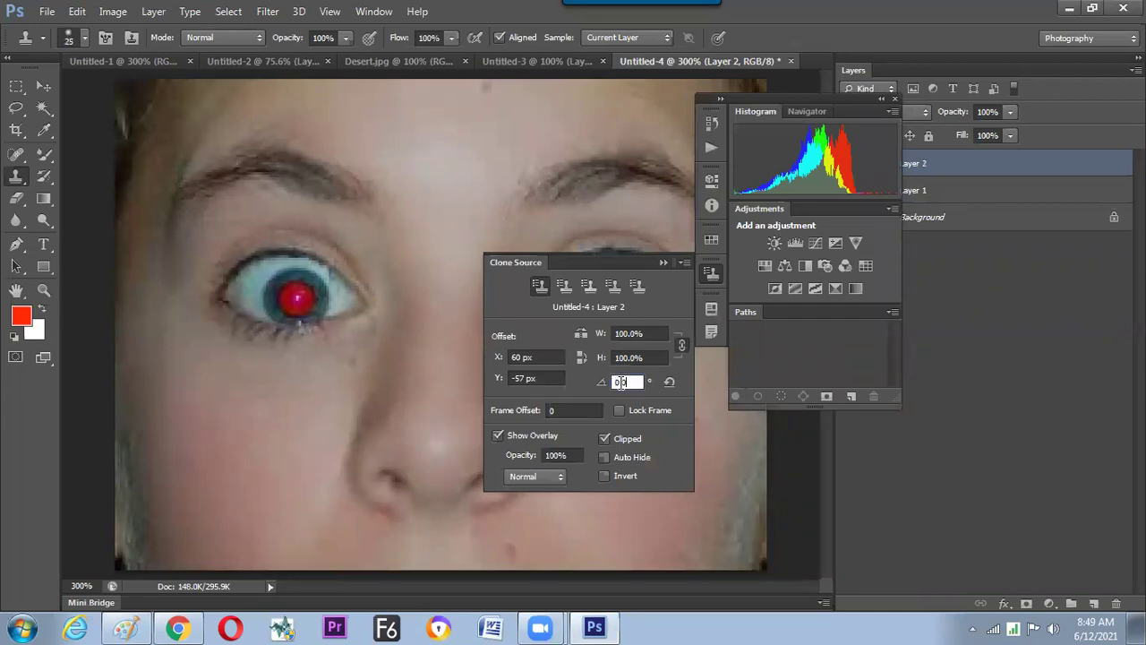
{"action": "key", "text": "Up"}
{"action": "key", "text": "Up"}
{"action": "key", "text": "Up"}
{"action": "key", "text": "Up"}
{"action": "key", "text": "Up"}
{"action": "key", "text": "Up"}
{"action": "key", "text": "Up"}
{"action": "key", "text": "Up"}
{"action": "key", "text": "Up"}
{"action": "key", "text": "Up"}
{"action": "key", "text": "Up"}
{"action": "key", "text": "Up"}
{"action": "type", "text": "90"}
{"action": "mouse_move", "coordinate": [451, 139]}
{"action": "left_mouse_down"}
{"action": "mouse_move", "coordinate": [449, 184]}
{"action": "mouse_move", "coordinate": [445, 130]}
{"action": "mouse_move", "coordinate": [467, 150]}
{"action": "mouse_move", "coordinate": [451, 191]}
{"action": "mouse_move", "coordinate": [441, 113]}
{"action": "mouse_move", "coordinate": [461, 104]}
{"action": "mouse_move", "coordinate": [443, 212]}
{"action": "mouse_move", "coordinate": [423, 149]}
{"action": "mouse_move", "coordinate": [447, 97]}
{"action": "mouse_move", "coordinate": [427, 159]}
{"action": "mouse_move", "coordinate": [448, 199]}
{"action": "mouse_move", "coordinate": [471, 134]}
{"action": "mouse_move", "coordinate": [458, 92]}
{"action": "mouse_move", "coordinate": [472, 157]}
{"action": "left_mouse_up"}
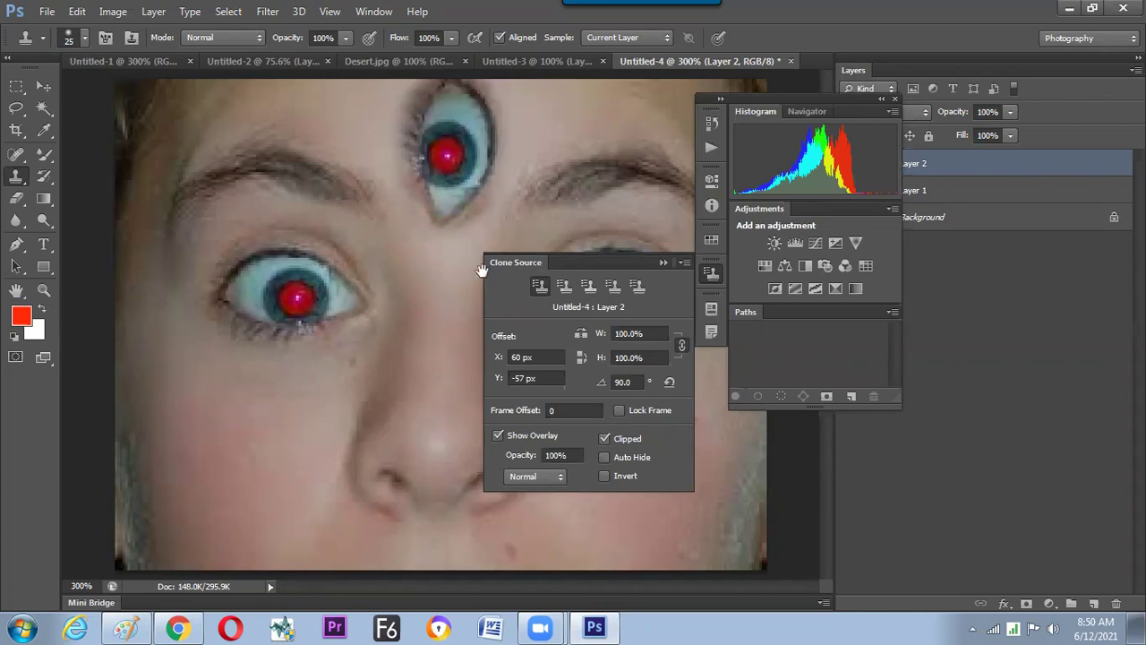
- Reopen the Clone Source settings, separate them from the docked panel group and close that group
{"action": "left_click", "coordinate": [894, 99]}
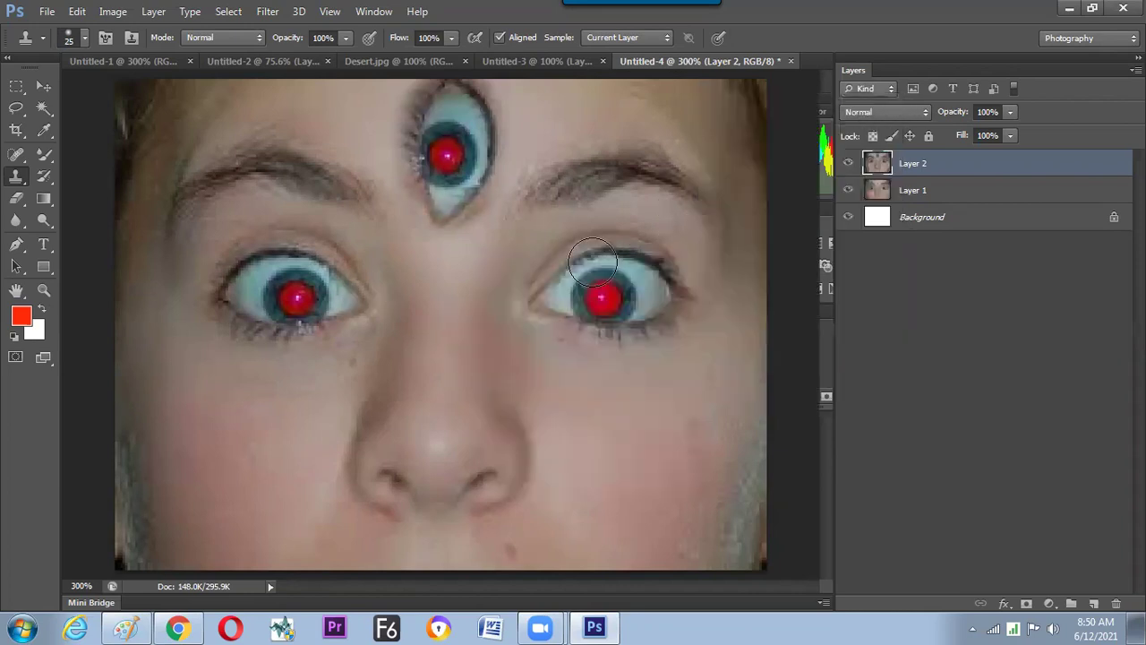
{"action": "left_click", "coordinate": [371, 11]}
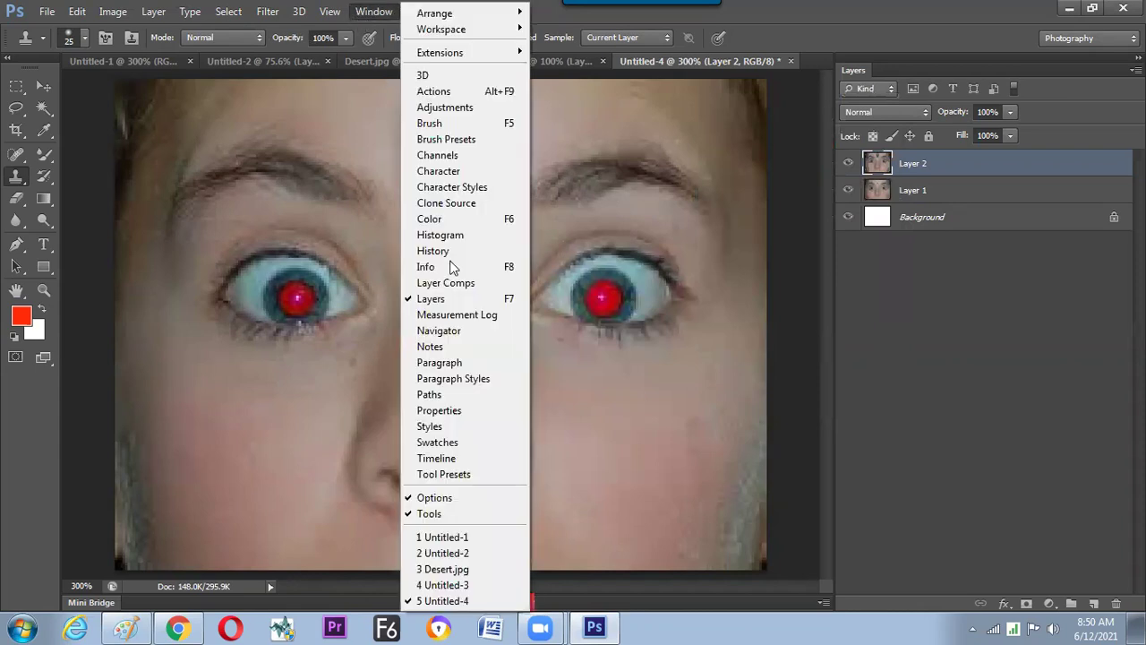
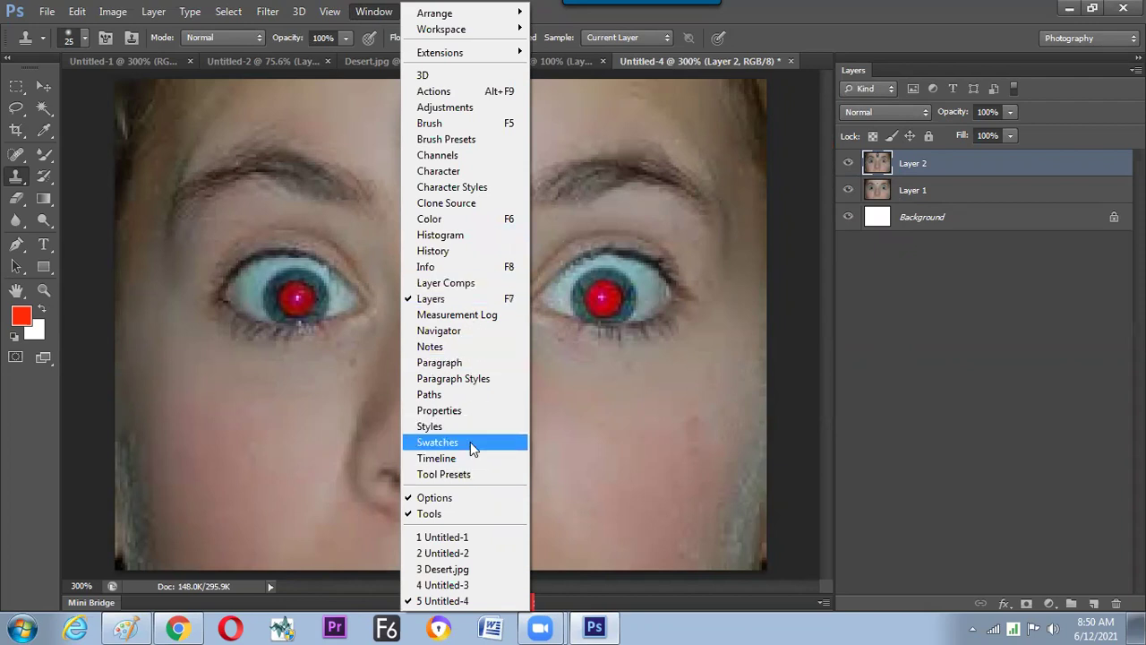
{"action": "left_click", "coordinate": [485, 203]}
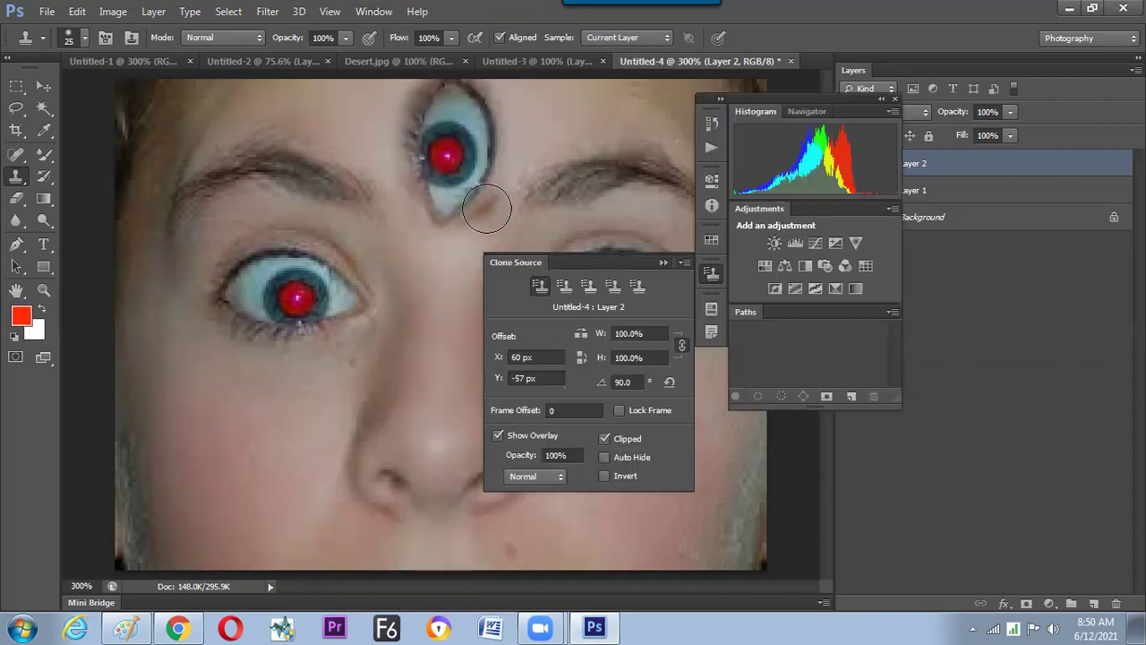
{"action": "mouse_move", "coordinate": [557, 263]}
{"action": "left_mouse_down"}
{"action": "mouse_move", "coordinate": [309, 267]}
{"action": "mouse_move", "coordinate": [407, 264]}
{"action": "mouse_move", "coordinate": [775, 174]}
{"action": "left_mouse_up"}
{"action": "left_click", "coordinate": [893, 99]}
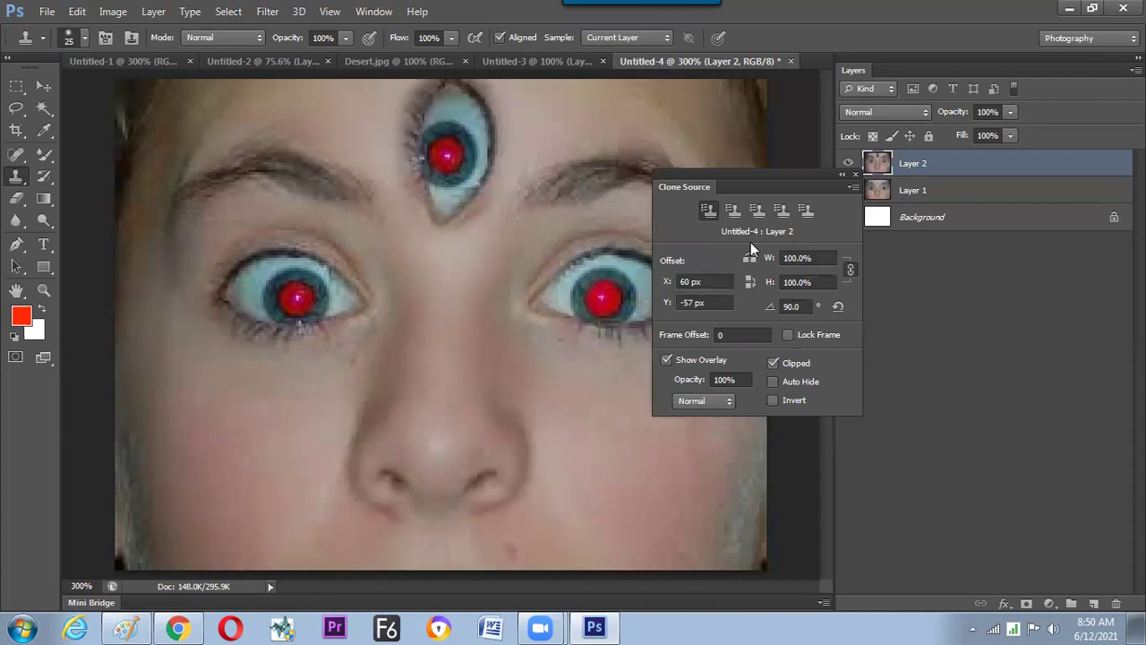
- Define the left nostril as the second clone source and clone it onto the left cheek
{"action": "left_click", "coordinate": [733, 211]}
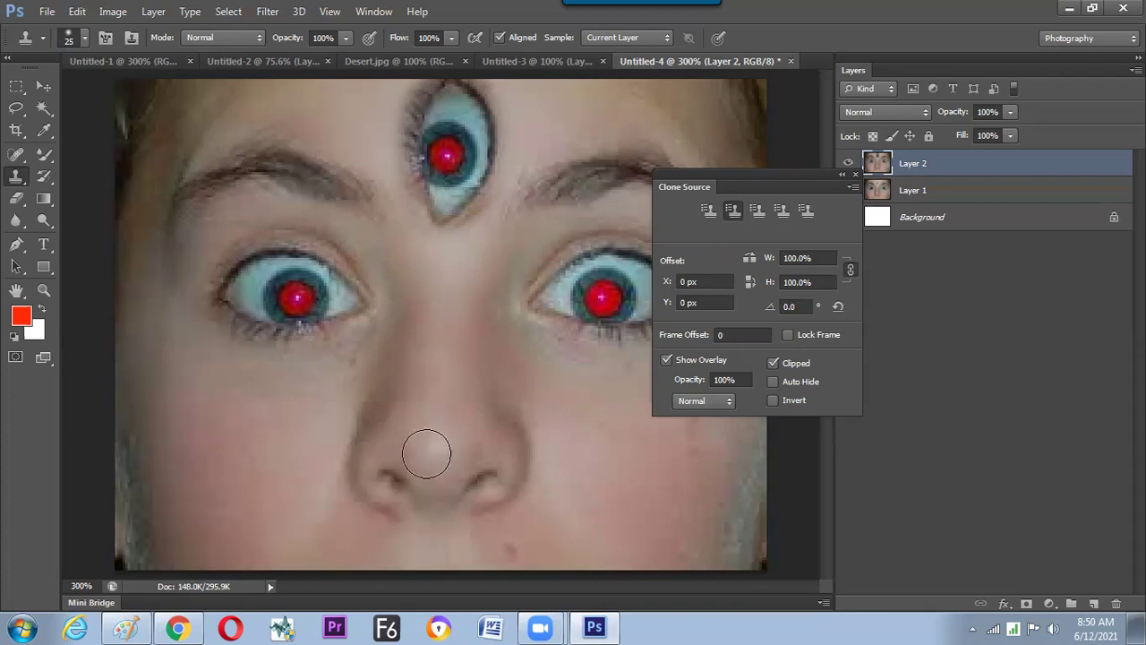
{"action": "left_click", "coordinate": [394, 483], "text": "alt"}
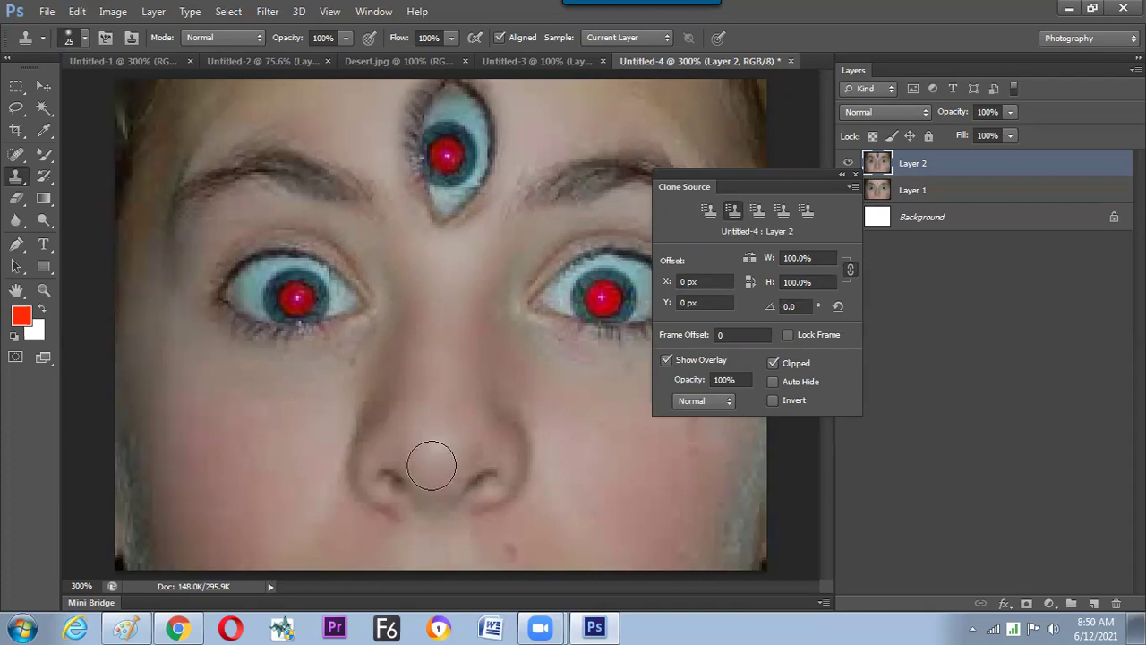
{"action": "left_click", "coordinate": [709, 211]}
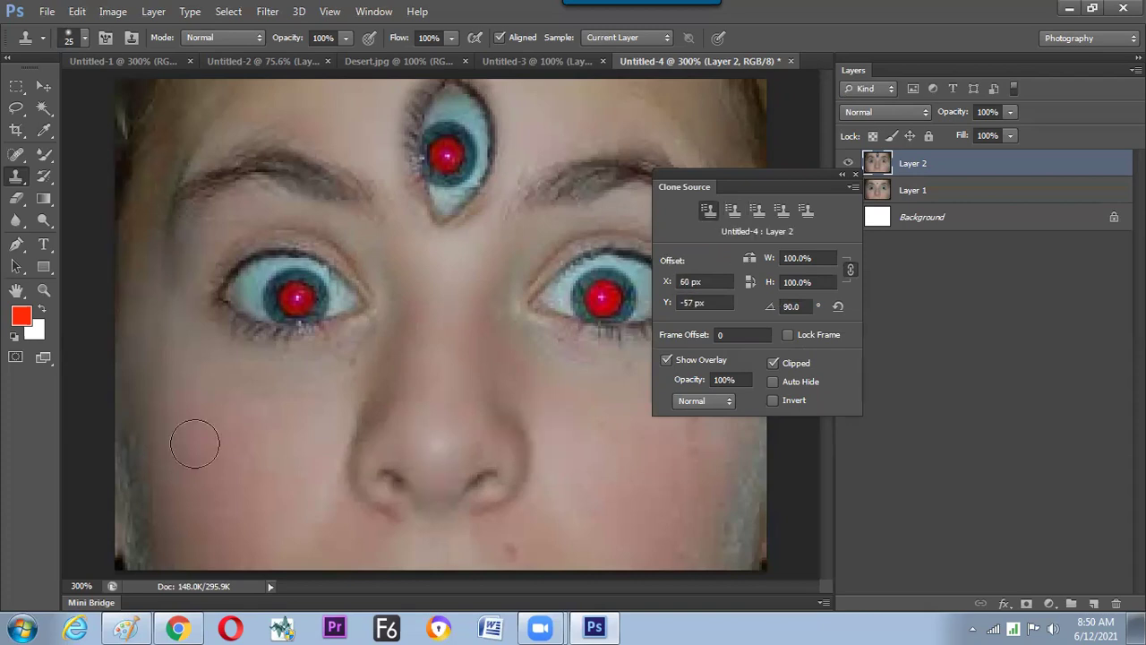
{"action": "left_click_drag", "start_coordinate": [208, 453], "coordinate": [209, 428]}
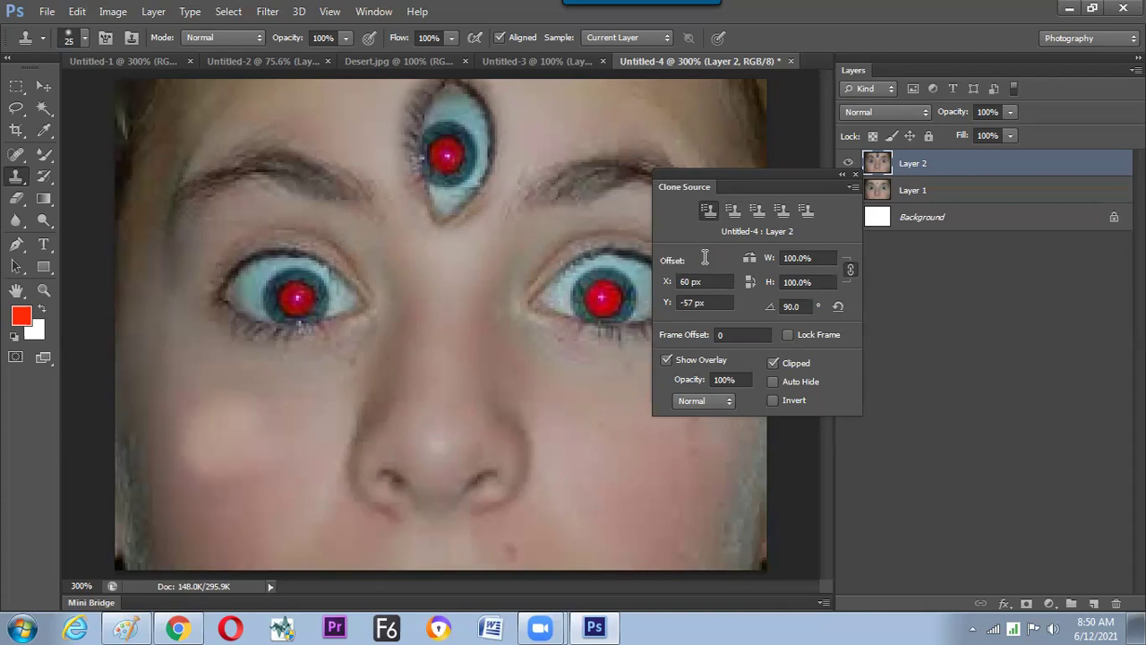
{"action": "left_click", "coordinate": [732, 212]}
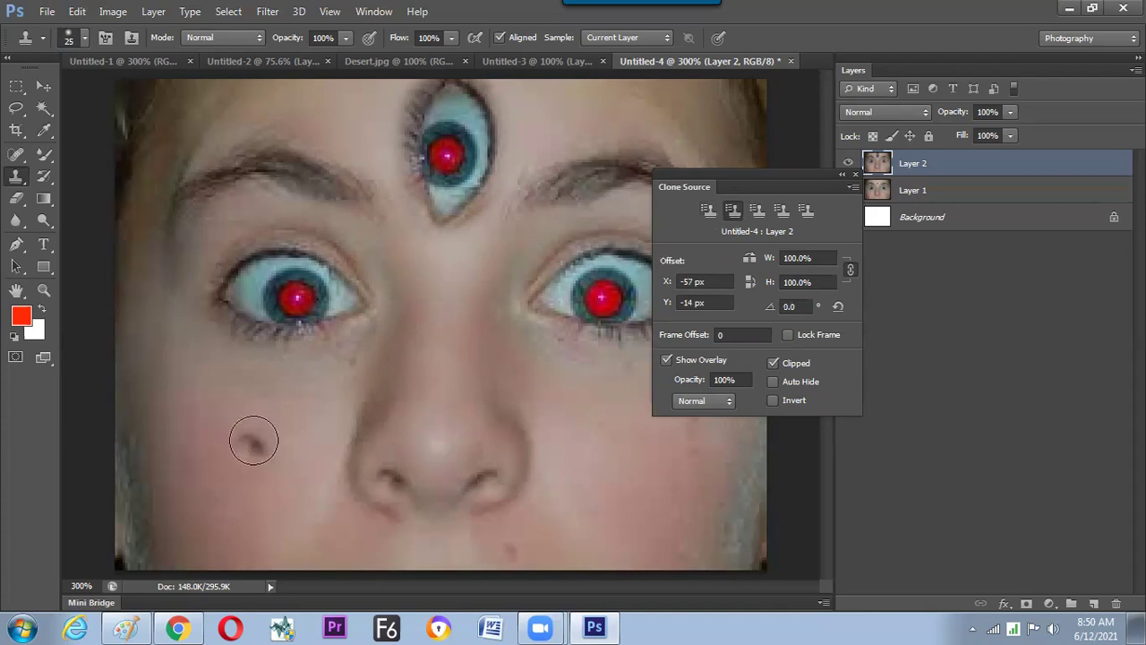
{"action": "left_click", "coordinate": [249, 434]}
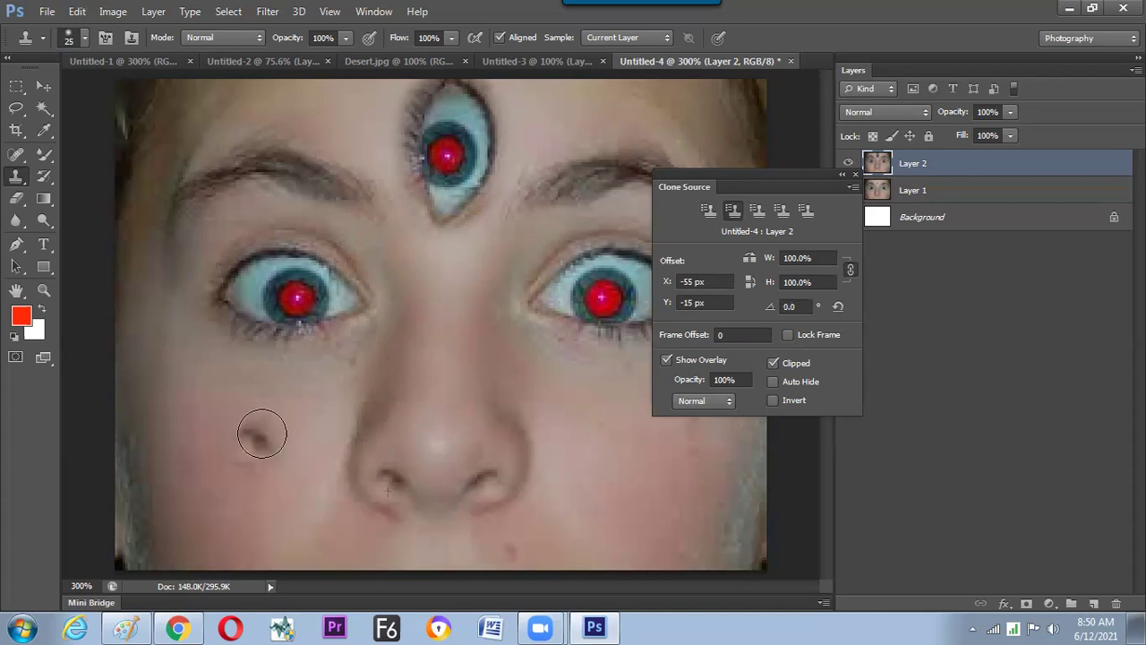
- Turn off Aligned, switch to the first clone source and clone the rotated eye twice onto the right cheek
{"action": "left_click", "coordinate": [501, 37]}
{"action": "left_click", "coordinate": [708, 211]}
{"action": "left_click", "coordinate": [582, 437]}
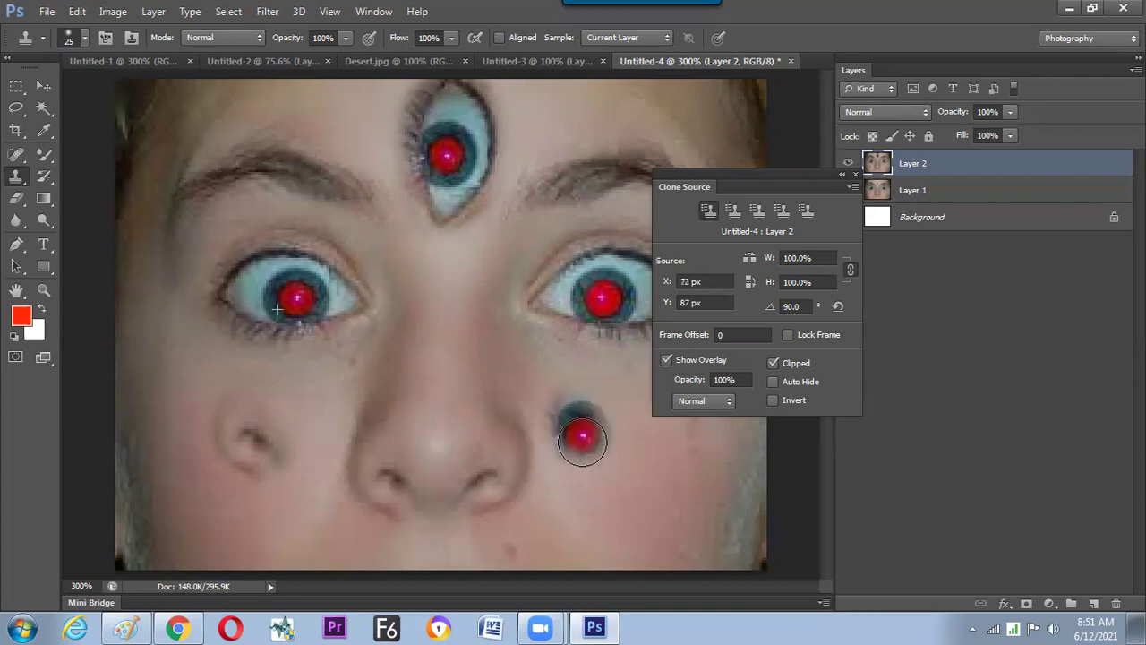
{"action": "left_click", "coordinate": [631, 512]}
{"action": "left_click", "coordinate": [631, 509]}
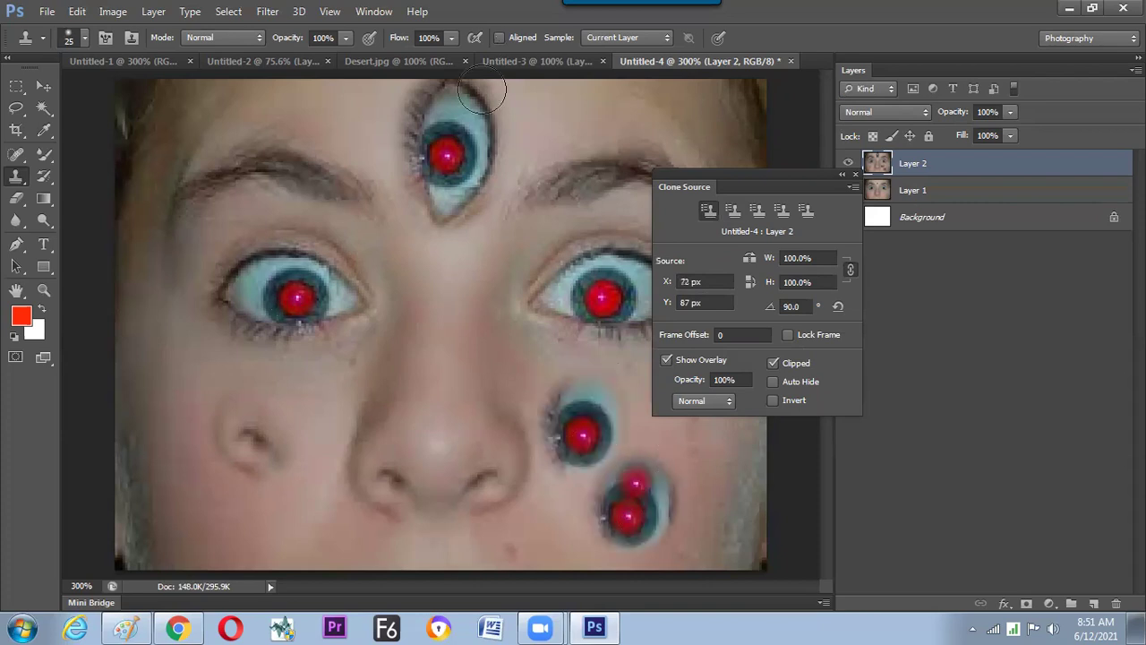
- Turn Aligned back on and paint over the right cheek and nose with the first clone source
{"action": "left_click", "coordinate": [499, 38]}
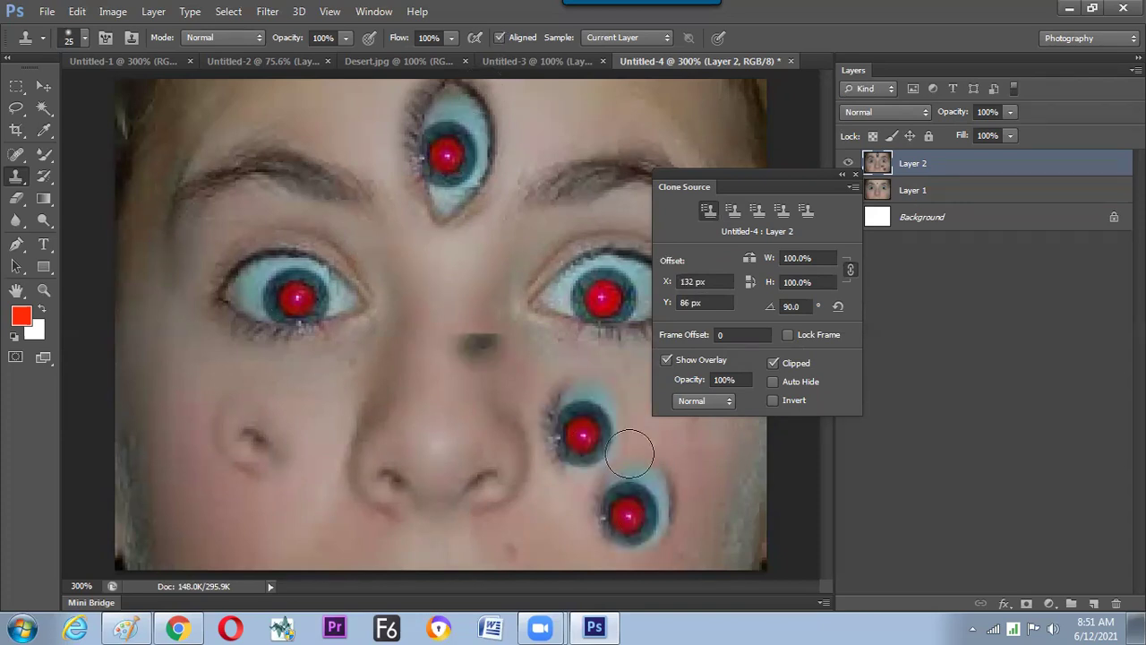
{"action": "mouse_move", "coordinate": [614, 520]}
{"action": "left_mouse_down"}
{"action": "mouse_move", "coordinate": [629, 520]}
{"action": "mouse_move", "coordinate": [622, 503]}
{"action": "mouse_move", "coordinate": [606, 528]}
{"action": "mouse_move", "coordinate": [499, 520]}
{"action": "left_mouse_up"}
{"action": "mouse_move", "coordinate": [653, 456]}
{"action": "left_mouse_down"}
{"action": "mouse_move", "coordinate": [588, 430]}
{"action": "mouse_move", "coordinate": [556, 328]}
{"action": "left_mouse_up"}
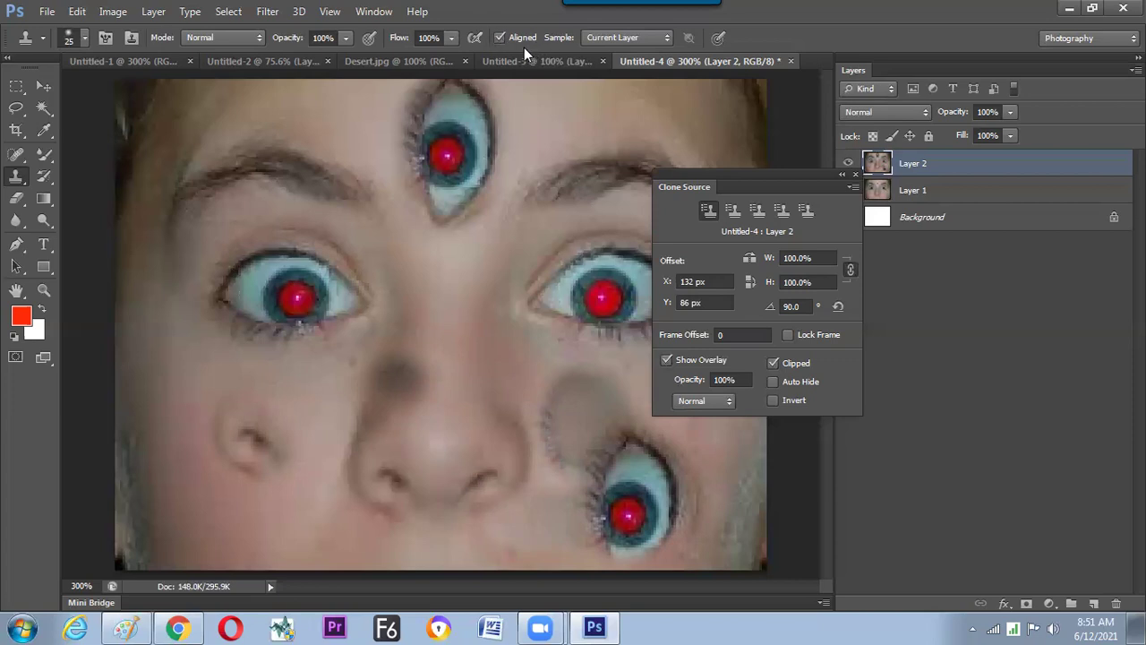
- Paste a fresh copy of the face as a new layer and clone its left eye, aligned, across the forehead
{"action": "key", "text": "ctrl+v"}
{"action": "key", "text": "alt"}
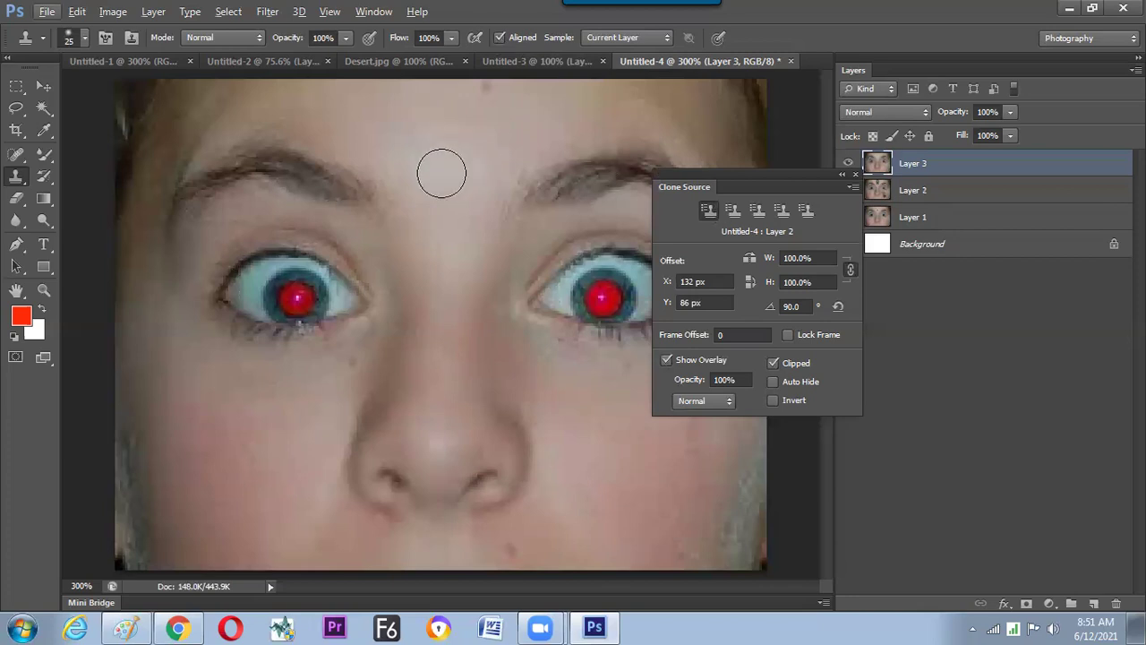
{"action": "left_click", "coordinate": [304, 294], "text": "alt"}
{"action": "left_click_drag", "start_coordinate": [450, 152], "coordinate": [442, 130]}
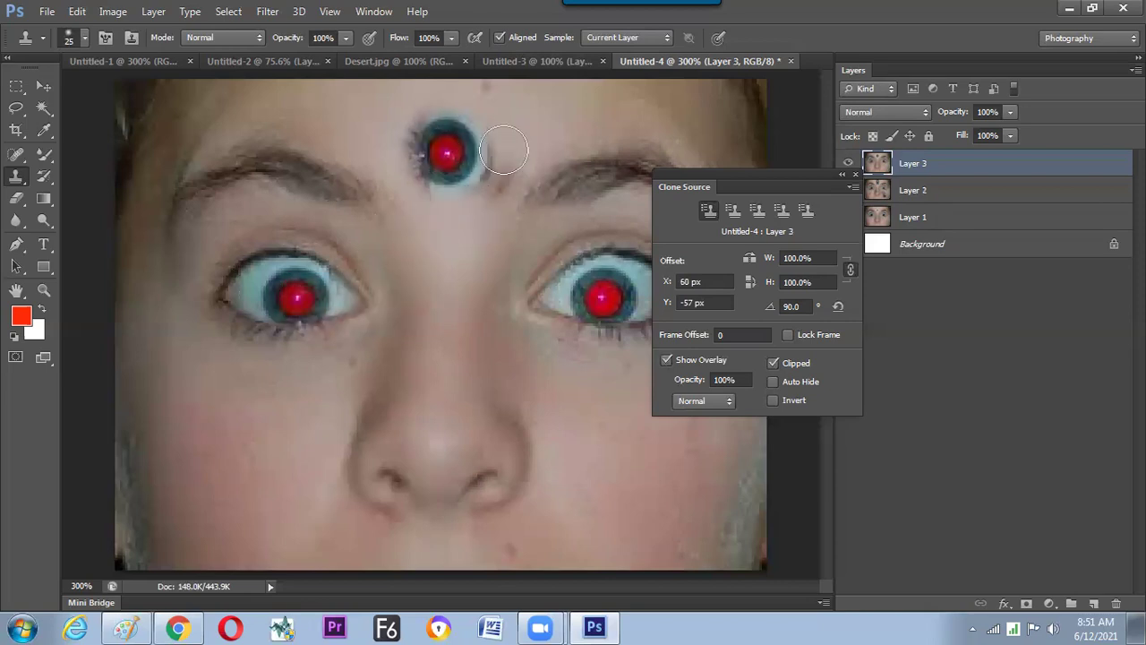
{"action": "mouse_move", "coordinate": [500, 144]}
{"action": "left_mouse_down"}
{"action": "mouse_move", "coordinate": [519, 132]}
{"action": "mouse_move", "coordinate": [501, 125]}
{"action": "mouse_move", "coordinate": [511, 136]}
{"action": "mouse_move", "coordinate": [566, 127]}
{"action": "mouse_move", "coordinate": [532, 123]}
{"action": "mouse_move", "coordinate": [547, 140]}
{"action": "left_mouse_up"}
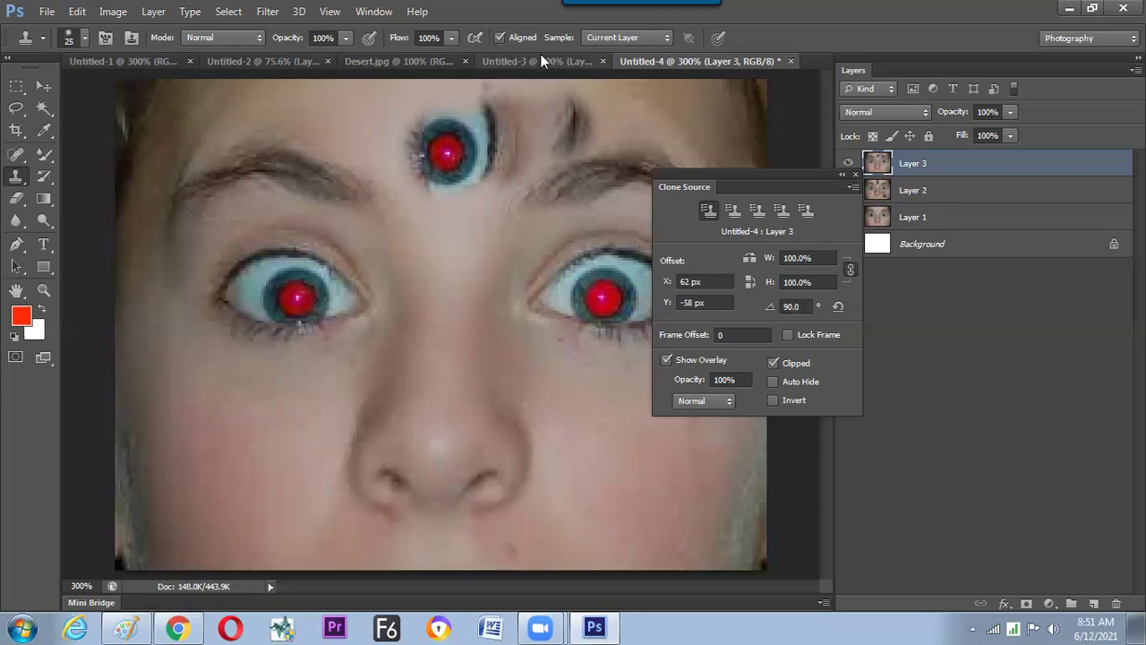
- Turn off Aligned and clone the rotated eye onto the nose bridge and the tip of the nose
{"action": "left_click", "coordinate": [499, 39]}
{"action": "left_click", "coordinate": [453, 289]}
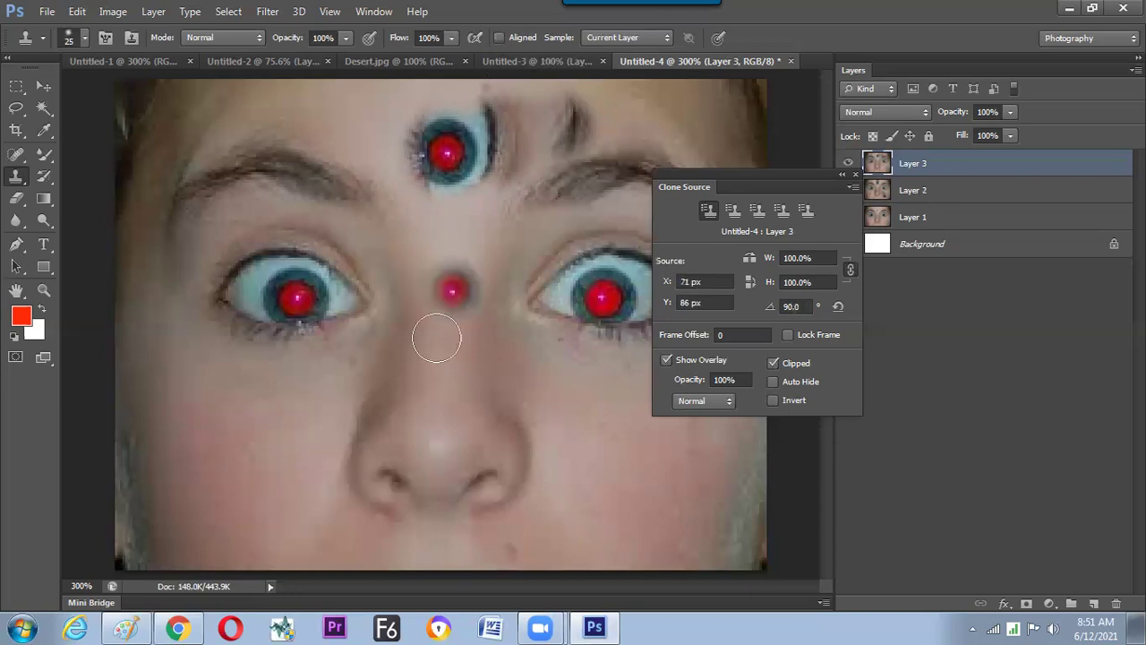
{"action": "left_click_drag", "start_coordinate": [439, 345], "coordinate": [440, 336]}
{"action": "left_click_drag", "start_coordinate": [440, 425], "coordinate": [430, 498]}
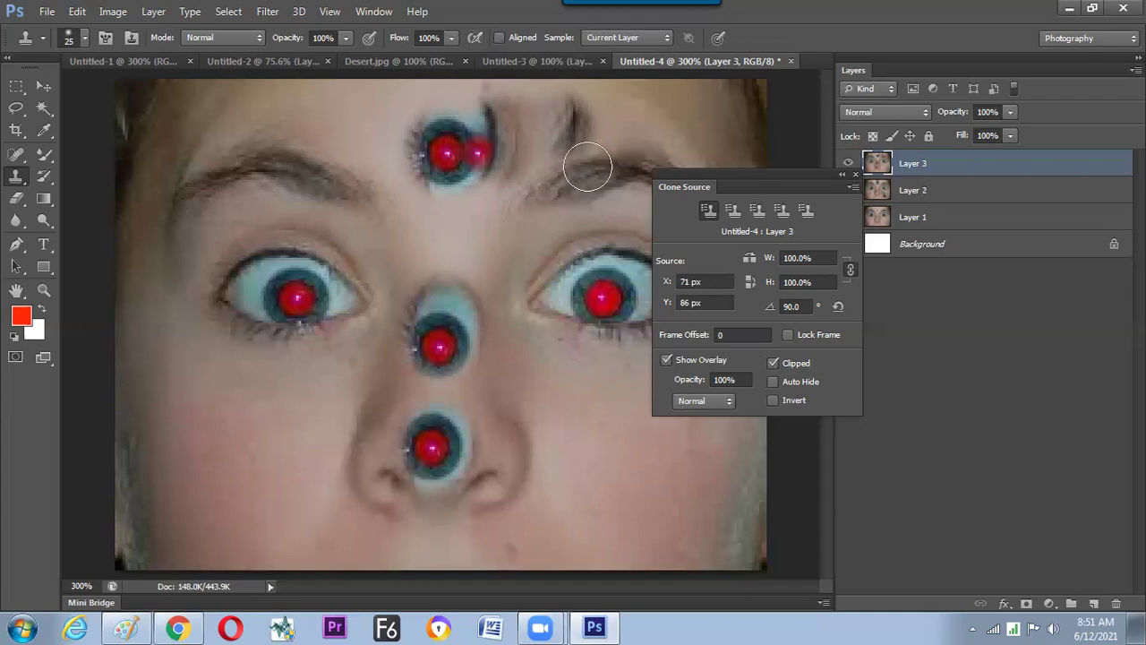
{"action": "left_click_drag", "start_coordinate": [657, 184], "coordinate": [640, 188]}
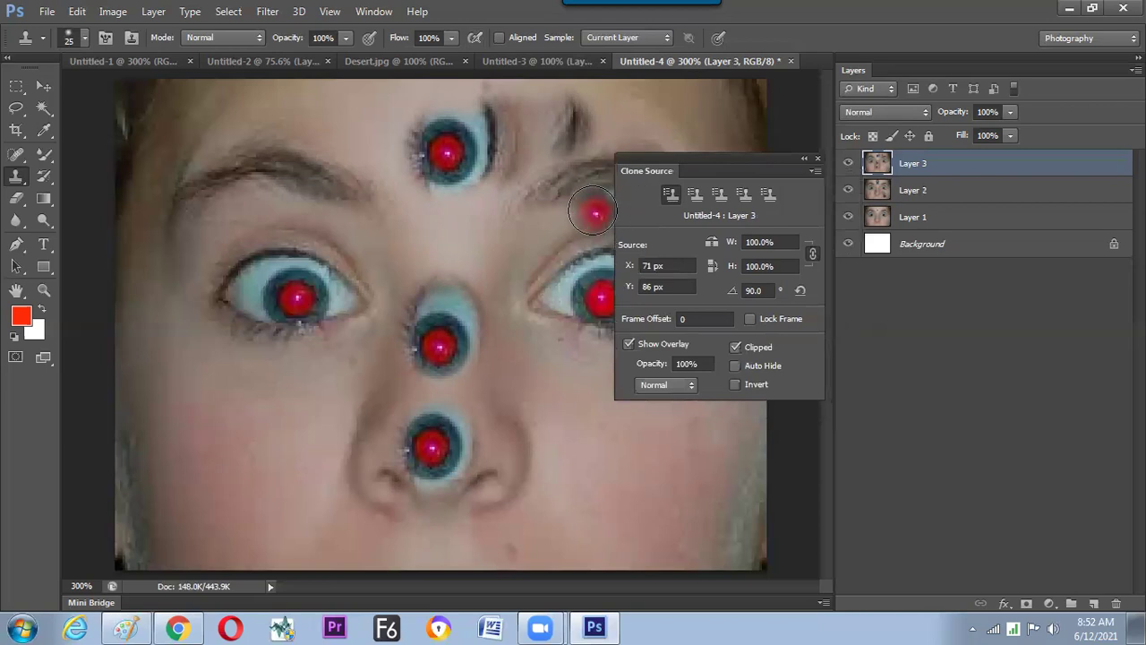
- Open Lighthouse.jpg from the Sample Pictures folder
{"action": "left_click", "coordinate": [767, 292]}
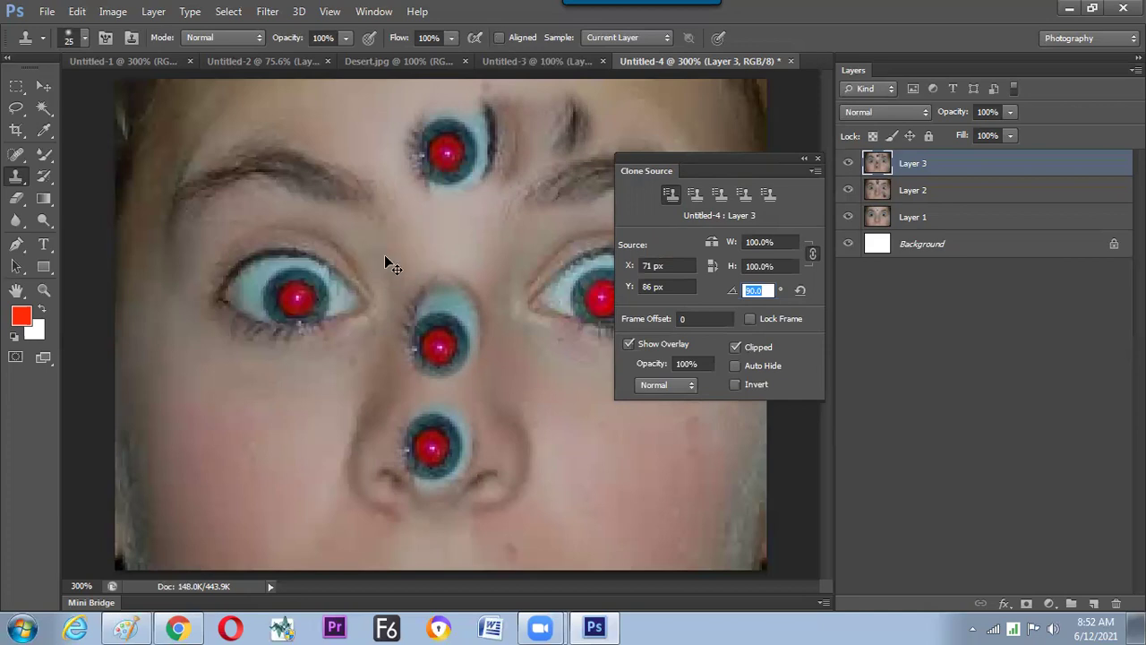
{"action": "key", "text": "ctrl+o"}
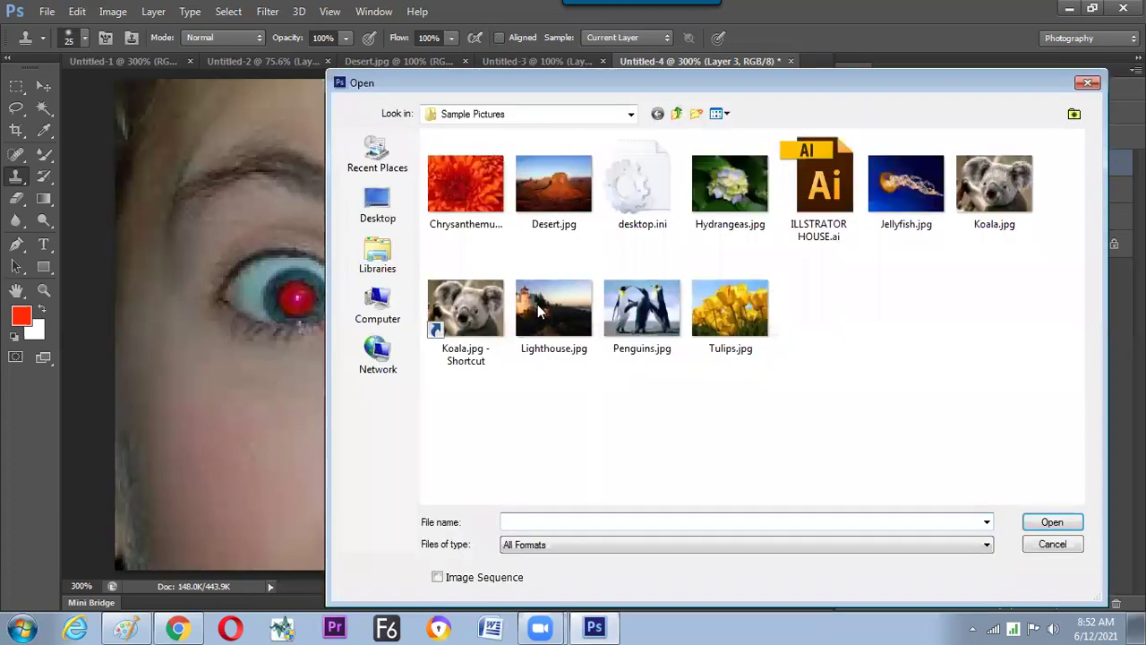
{"action": "double_click", "coordinate": [553, 307]}
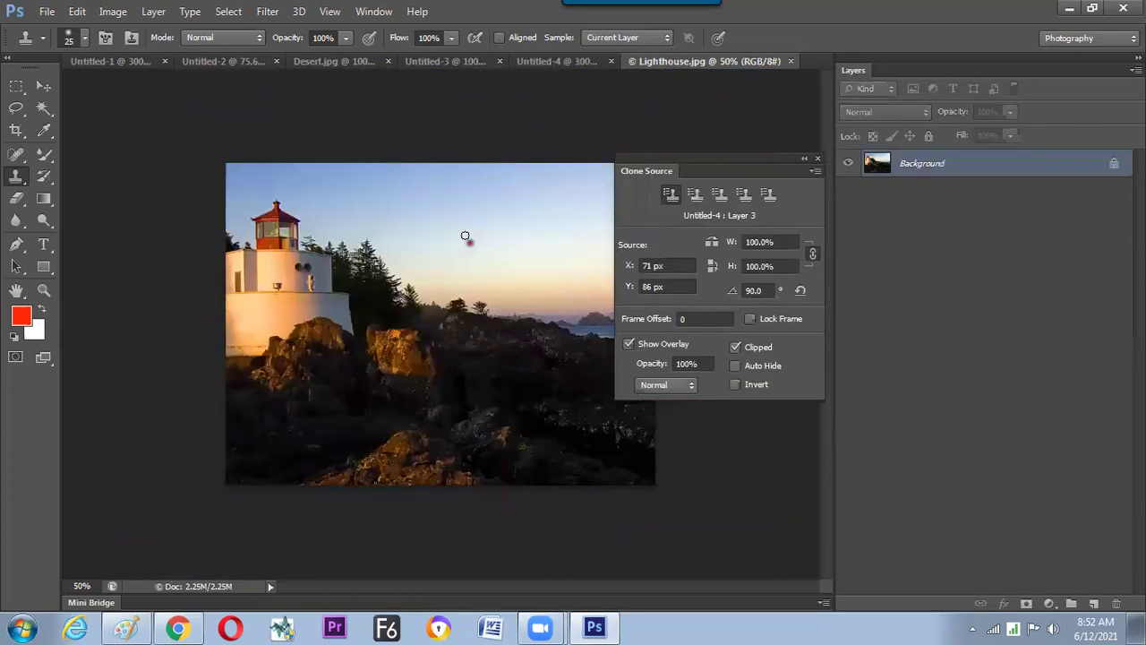
- Try cloning the rotated eye onto the sky of the lighthouse picture with a 200 px brush, then undo it
{"action": "key", "text": "bracketright"}
{"action": "key", "text": "bracketright"}
{"action": "key", "text": "bracketright"}
{"action": "key", "text": "bracketright"}
{"action": "key", "text": "bracketright"}
{"action": "key", "text": "bracketright"}
{"action": "key", "text": "bracketright"}
{"action": "key", "text": "bracketright"}
{"action": "key", "text": "bracketright"}
{"action": "key", "text": "bracketright"}
{"action": "key", "text": "bracketright"}
{"action": "mouse_move", "coordinate": [462, 235]}
{"action": "left_mouse_down"}
{"action": "mouse_move", "coordinate": [473, 255]}
{"action": "mouse_move", "coordinate": [455, 270]}
{"action": "mouse_move", "coordinate": [470, 260]}
{"action": "left_mouse_up"}
{"action": "key", "text": "ctrl+z"}
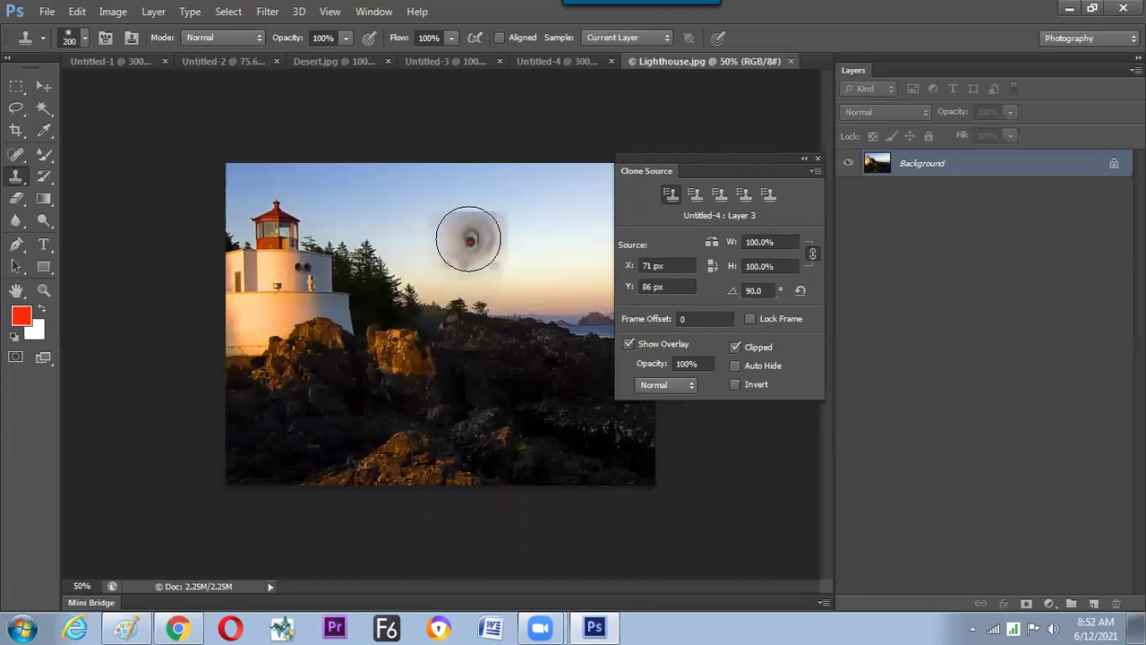
- Reduce the Clone Stamp brush to 90 px and stamp the eye once onto the sky of the lighthouse picture
{"action": "key", "text": "bracketleft"}
{"action": "key", "text": "bracketleft"}
{"action": "key", "text": "bracketleft"}
{"action": "key", "text": "bracketleft"}
{"action": "key", "text": "bracketleft"}
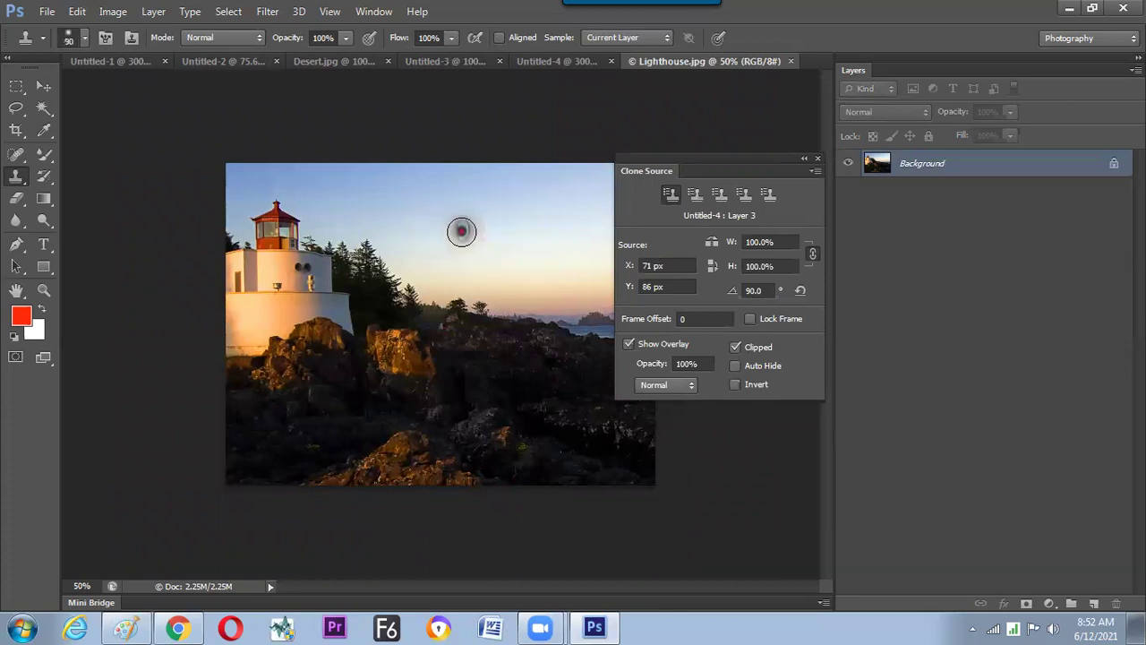
{"action": "left_click", "coordinate": [421, 370]}
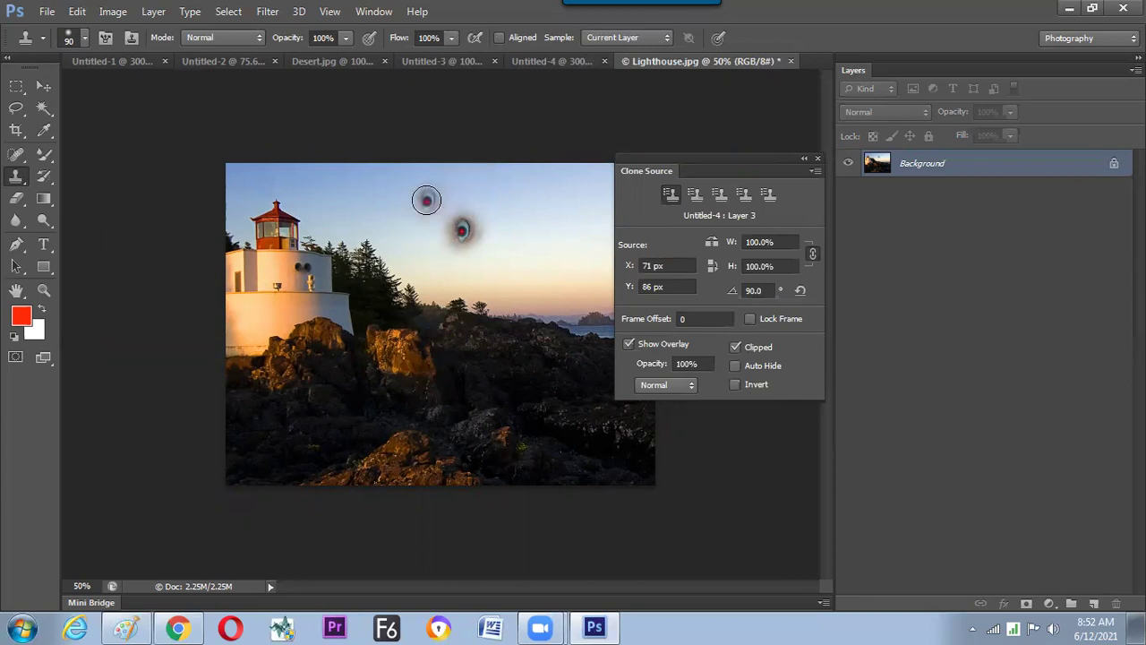
{"action": "left_click", "coordinate": [428, 201]}
- Switch to Chrome and copy the boy's before-and-after picture from the photo restoration image results
{"action": "key", "text": "ctrl+o"}
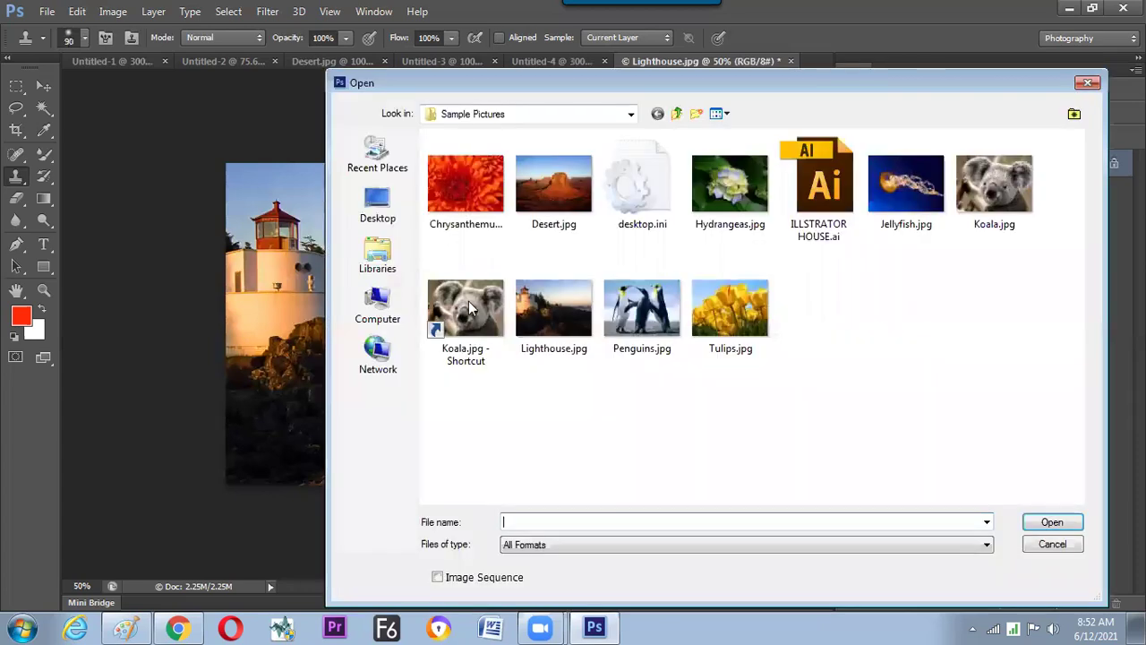
{"action": "left_click", "coordinate": [1041, 543]}
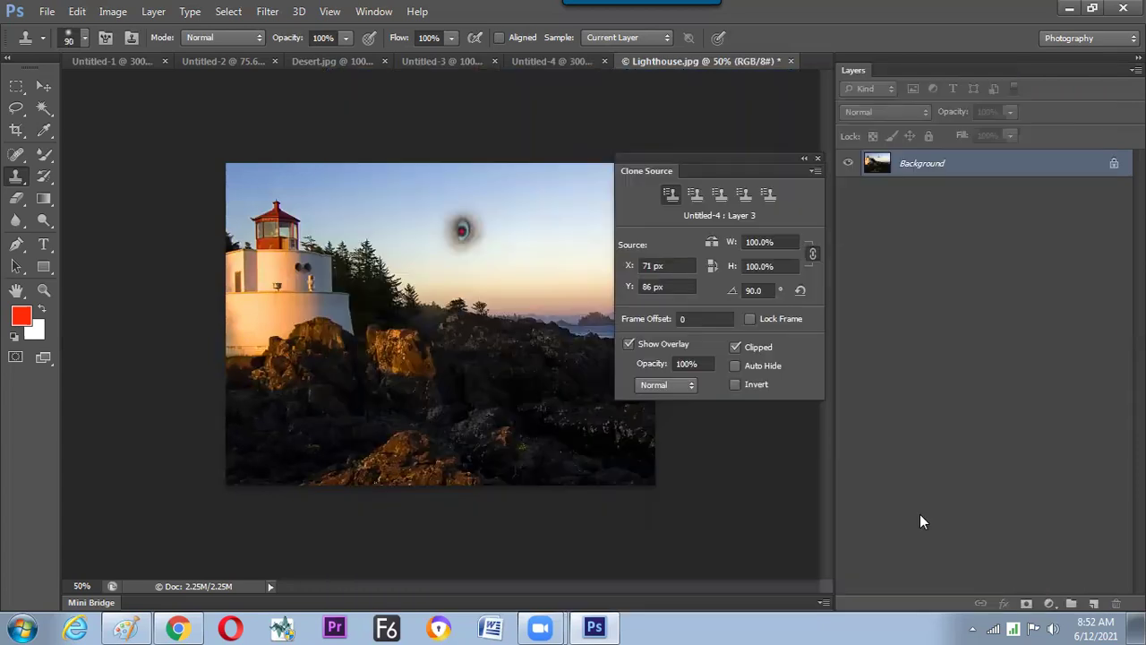
{"action": "left_click", "coordinate": [178, 627]}
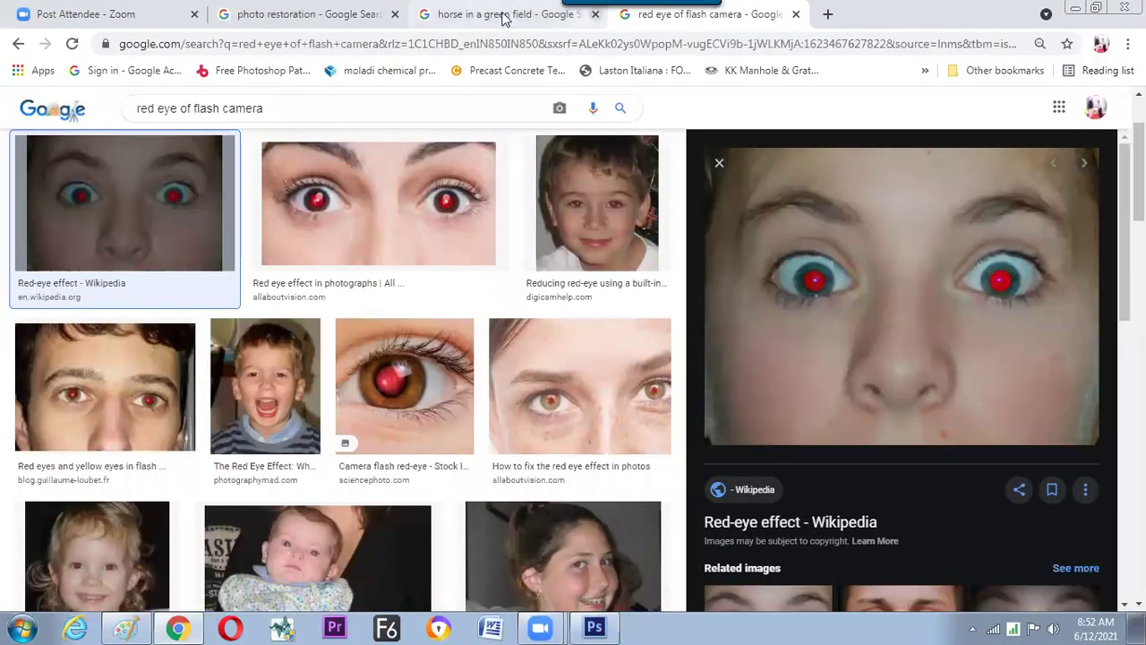
{"action": "left_click", "coordinate": [305, 15]}
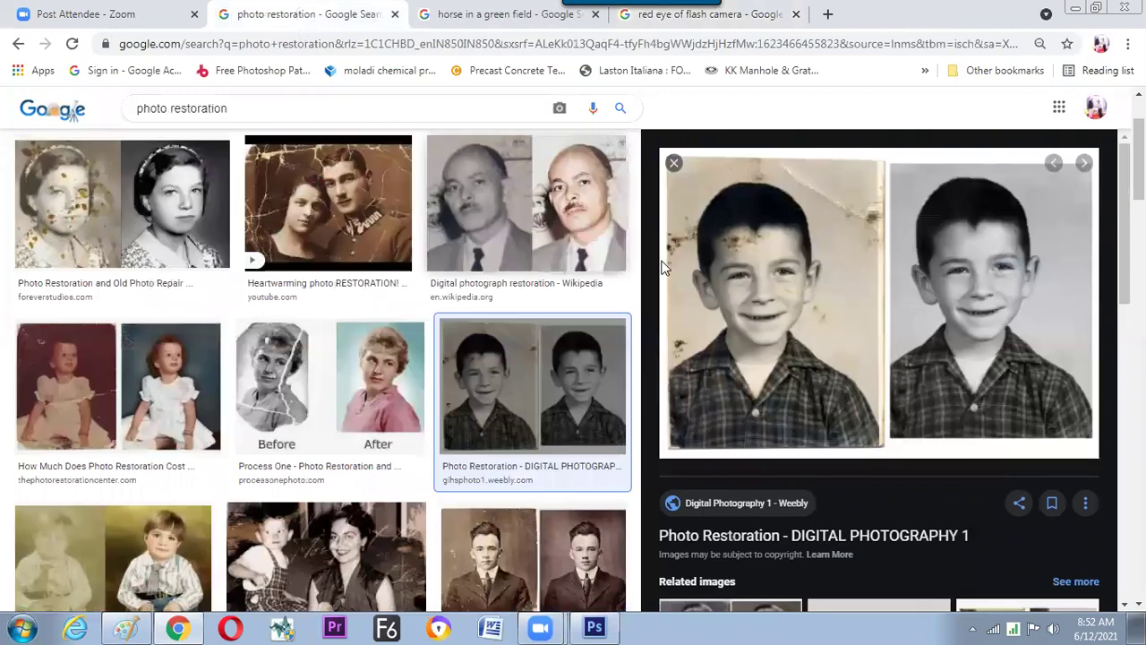
{"action": "right_click", "coordinate": [766, 295]}
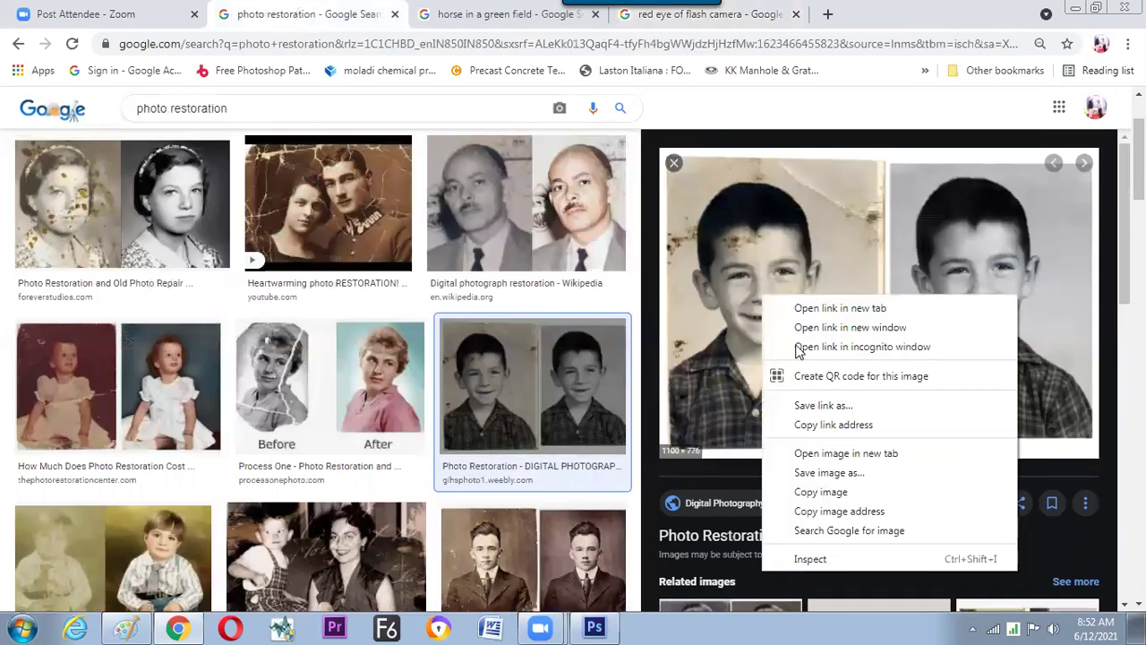
- Return to Photoshop, create a new document with the default settings and paste the copied picture into it
{"action": "key", "text": "alt+Tab"}
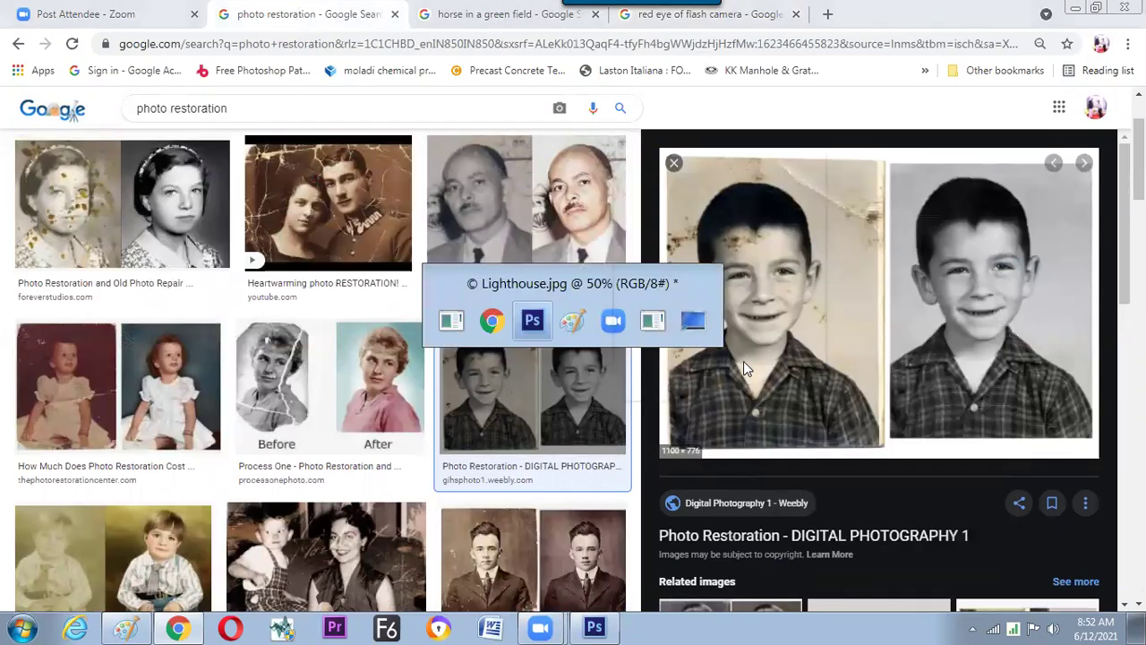
{"action": "key", "text": "ctrl+n"}
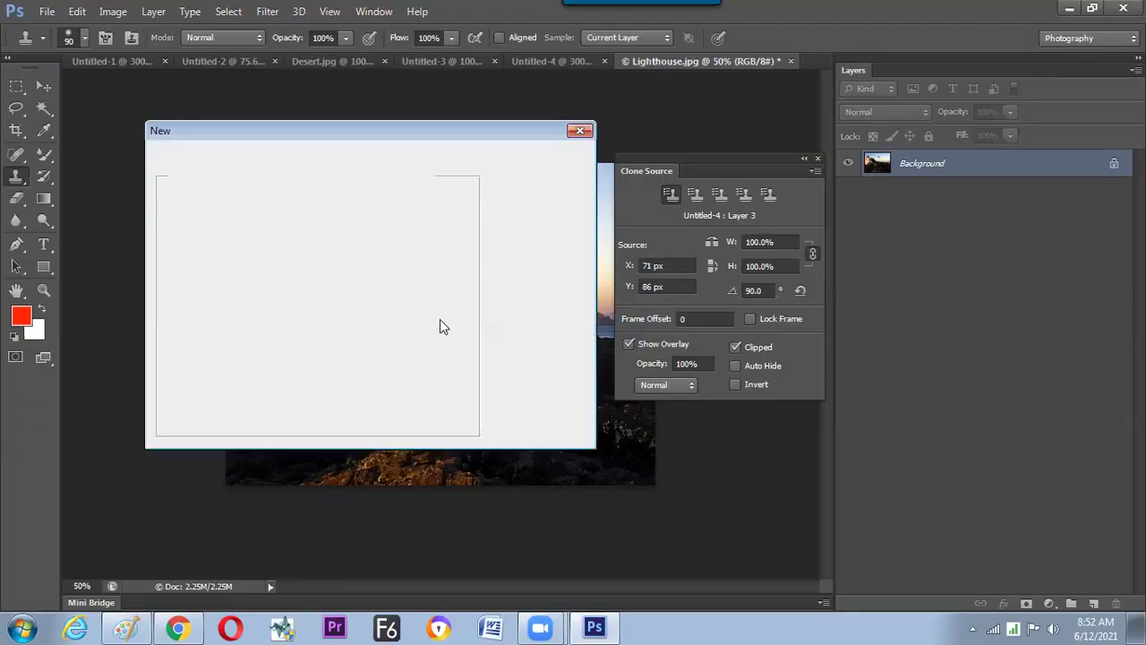
{"action": "key", "text": "Return"}
{"action": "key", "text": "ctrl+v"}
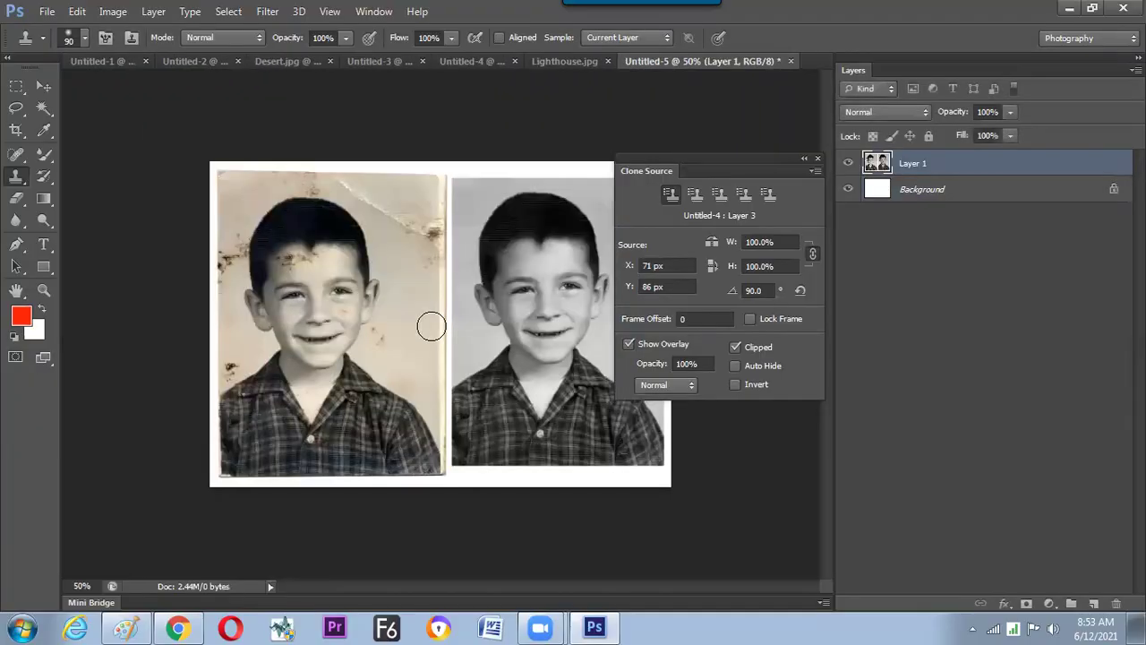
- Try the Clone Stamp on the plain background beside the boy's ear in the damaged photo, then undo the stamp
{"action": "key", "text": "ctrl+plus"}
{"action": "key", "text": "ctrl+plus"}
{"action": "key", "text": "ctrl+plus"}
{"action": "left_click_drag", "start_coordinate": [166, 288], "coordinate": [407, 347]}
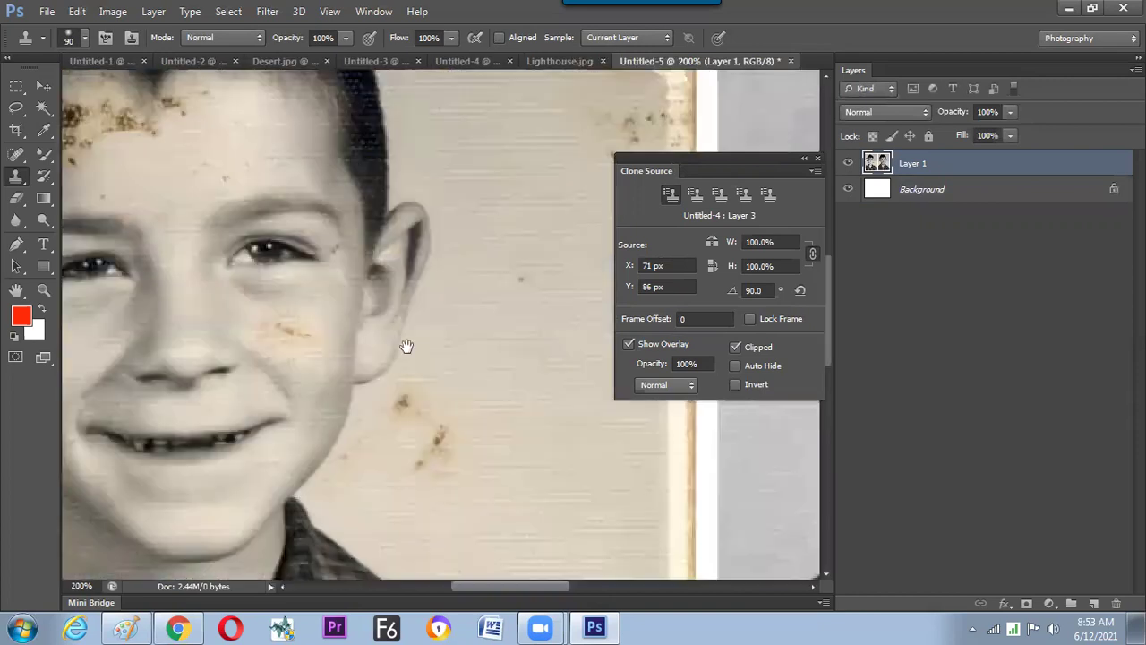
{"action": "right_click", "coordinate": [16, 176]}
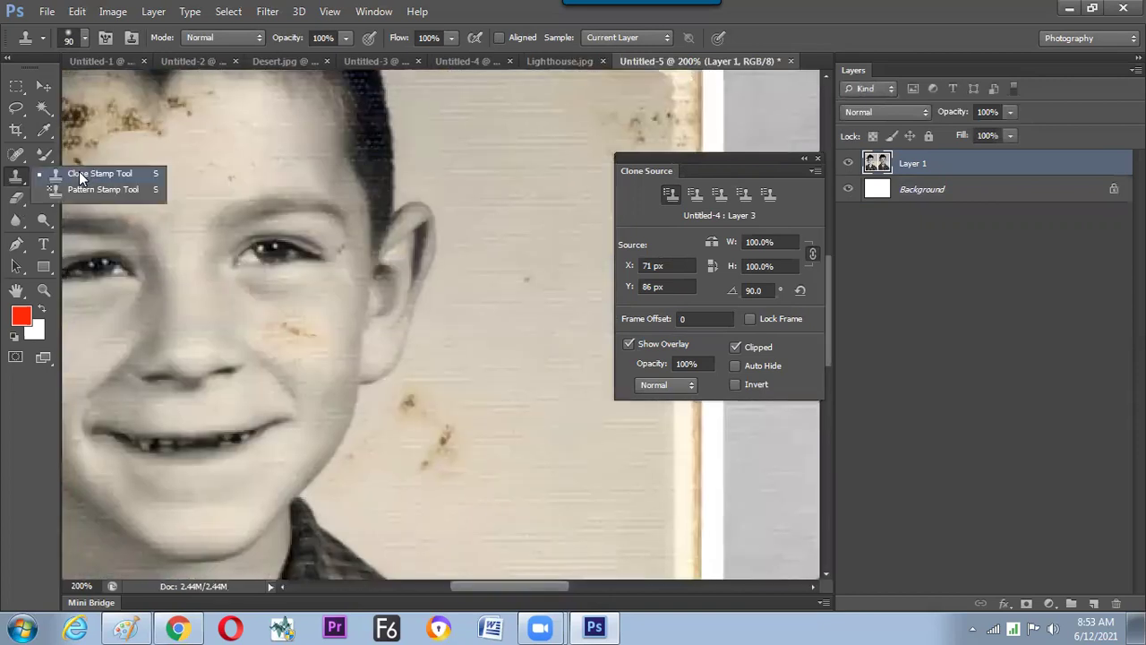
{"action": "left_click", "coordinate": [504, 294]}
{"action": "left_click_drag", "start_coordinate": [400, 290], "coordinate": [292, 262]}
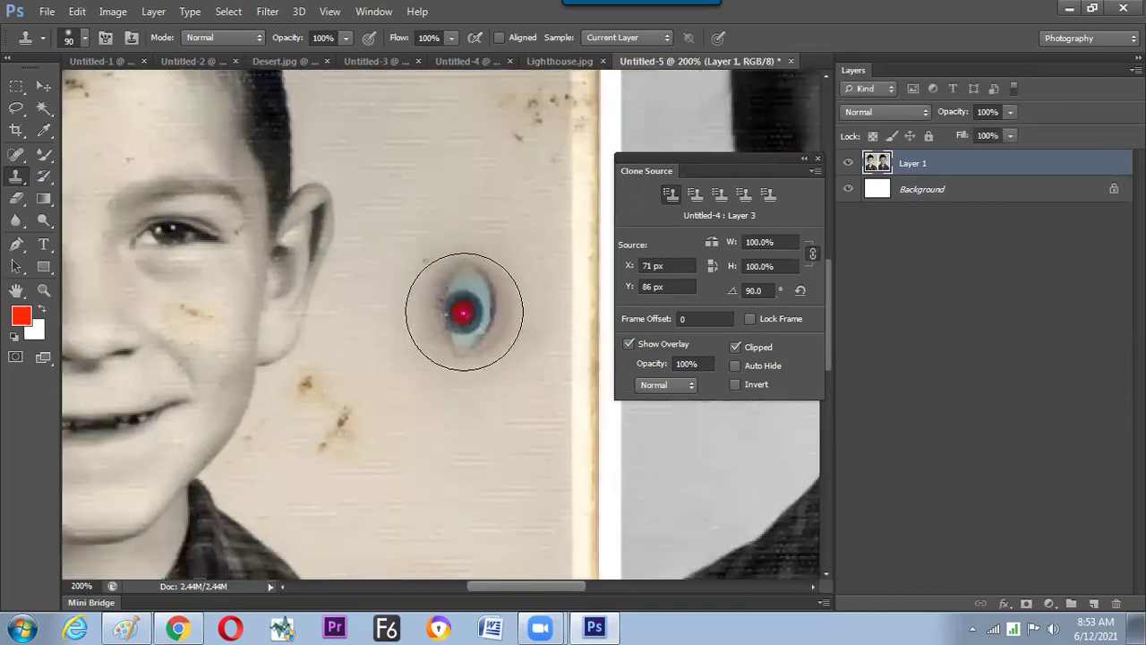
{"action": "key", "text": "ctrl+z"}
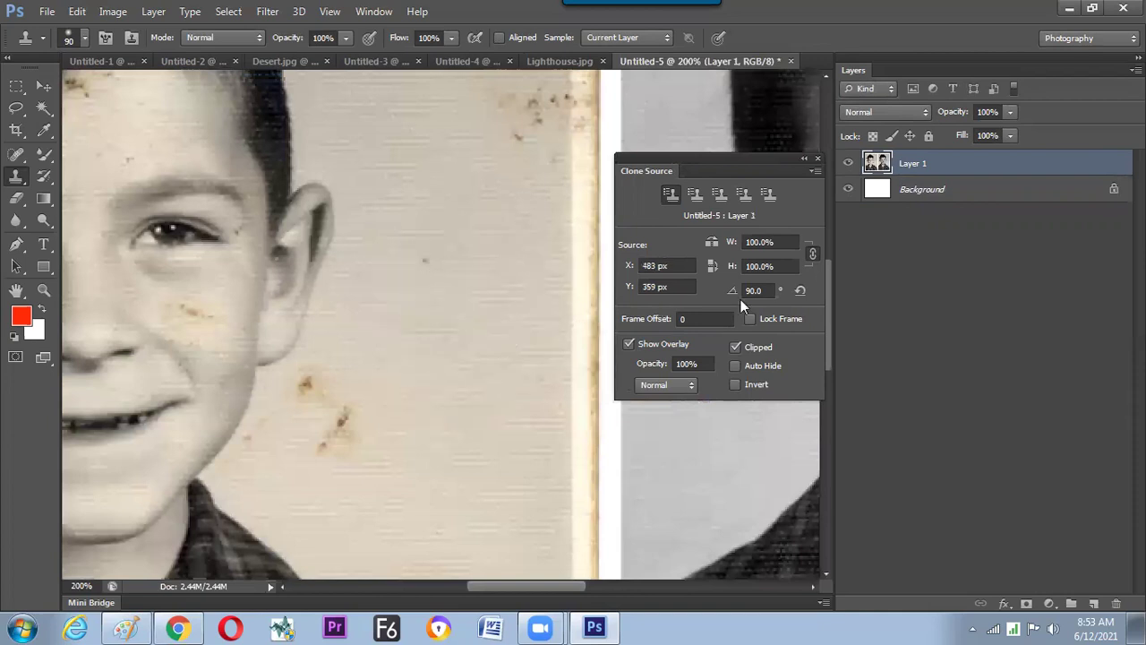
- Reset the clone source rotation to 0 degrees and reduce the brush to 30 px
{"action": "type", "text": "0"}
{"action": "key", "text": "Return"}
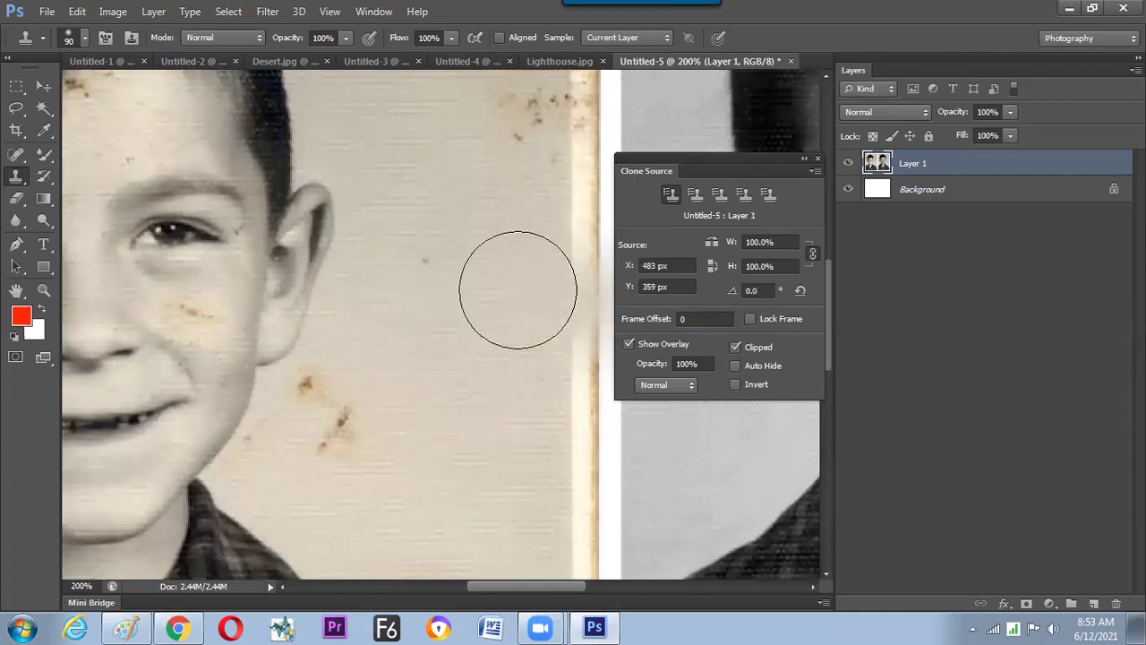
{"action": "key", "text": "bracketleft"}
{"action": "key", "text": "bracketleft"}
{"action": "key", "text": "bracketleft"}
{"action": "key", "text": "bracketleft"}
{"action": "key", "text": "bracketleft"}
{"action": "key", "text": "bracketleft"}
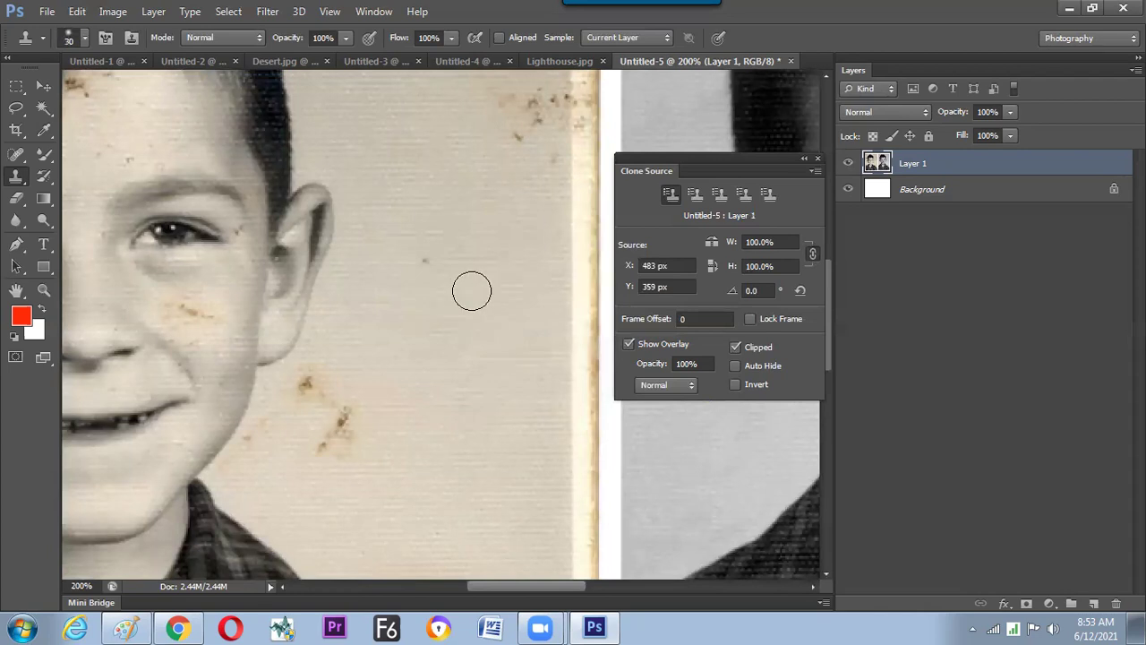
- Reduce the brush to 15 px, sample clean background and cover the small dark speck beside the boy's ear
{"action": "key", "text": "ctrl+plus"}
{"action": "key", "text": "ctrl+plus"}
{"action": "key", "text": "ctrl+plus"}
{"action": "key", "text": "bracketleft"}
{"action": "key", "text": "bracketleft"}
{"action": "key", "text": "bracketleft"}
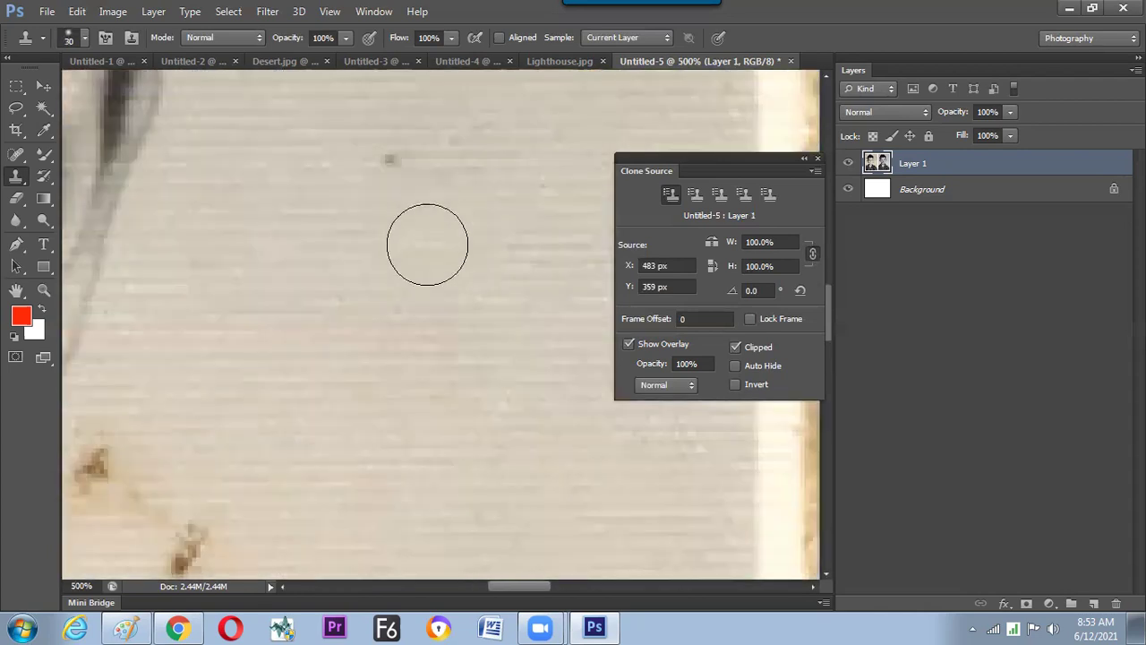
{"action": "left_click", "coordinate": [403, 241], "text": "alt"}
{"action": "left_click", "coordinate": [390, 159]}
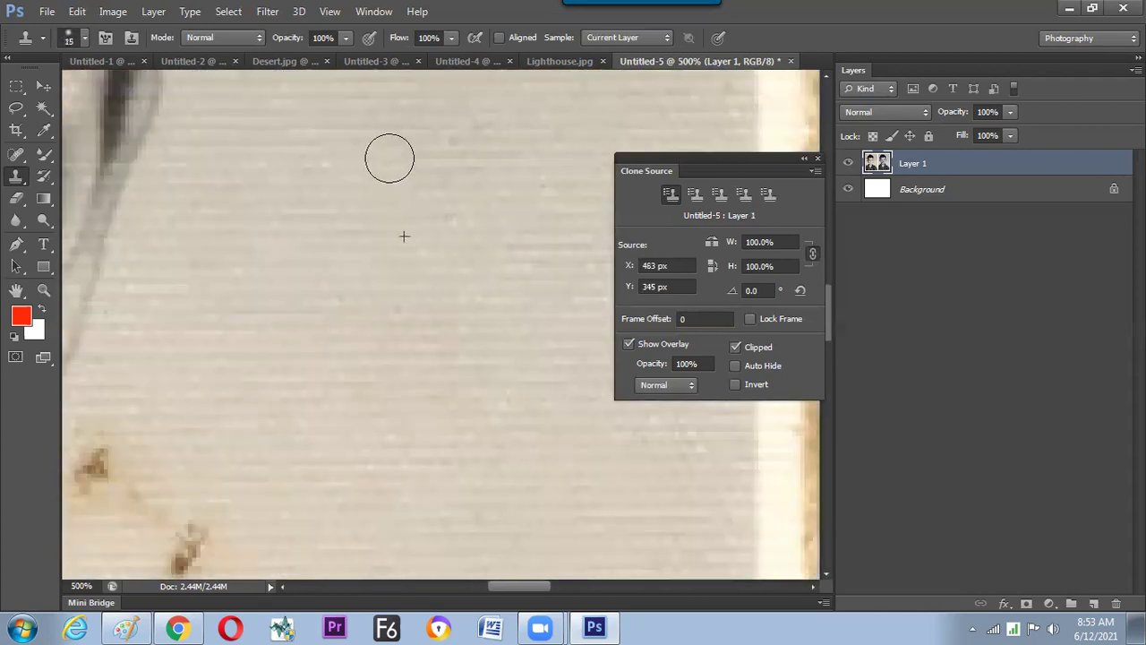
- Clone clean background over the dark brown stains below the boy's ear
{"action": "left_click_drag", "start_coordinate": [325, 302], "coordinate": [428, 156]}
{"action": "left_click", "coordinate": [261, 240], "text": "alt"}
{"action": "left_click", "coordinate": [197, 316]}
{"action": "left_click_drag", "start_coordinate": [190, 317], "coordinate": [203, 323]}
{"action": "left_click", "coordinate": [185, 335]}
{"action": "left_click", "coordinate": [242, 316]}
{"action": "left_click_drag", "start_coordinate": [350, 303], "coordinate": [370, 230]}
{"action": "left_click", "coordinate": [379, 258], "text": "alt"}
{"action": "left_click", "coordinate": [301, 350]}
{"action": "mouse_move", "coordinate": [301, 349]}
{"action": "left_mouse_down"}
{"action": "mouse_move", "coordinate": [314, 322]}
{"action": "mouse_move", "coordinate": [336, 323]}
{"action": "mouse_move", "coordinate": [397, 263]}
{"action": "left_mouse_up"}
- Resample nearby background and clone over more of the brown staining between the ear and the collar
{"action": "left_click", "coordinate": [323, 459], "text": "alt"}
{"action": "mouse_move", "coordinate": [296, 352]}
{"action": "left_mouse_down"}
{"action": "mouse_move", "coordinate": [343, 370]}
{"action": "mouse_move", "coordinate": [348, 315]}
{"action": "left_mouse_up"}
{"action": "left_click", "coordinate": [415, 377], "text": "alt"}
{"action": "left_click_drag", "start_coordinate": [429, 308], "coordinate": [458, 249]}
{"action": "left_click", "coordinate": [406, 361], "text": "alt"}
{"action": "left_click", "coordinate": [370, 315]}
{"action": "left_click", "coordinate": [402, 346]}
{"action": "left_click_drag", "start_coordinate": [413, 318], "coordinate": [427, 382]}
{"action": "left_click", "coordinate": [435, 303], "text": "alt"}
{"action": "left_click_drag", "start_coordinate": [370, 323], "coordinate": [373, 309]}
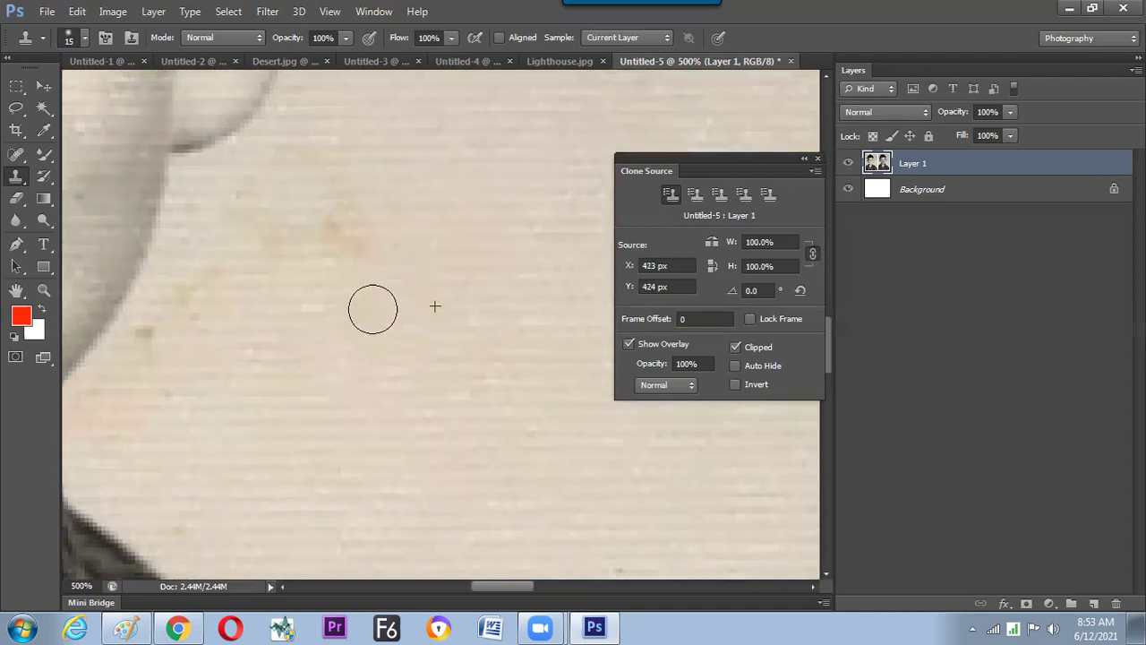
- Clone away the faint yellowish marks along the boy's jaw below the earlobe, sampling clean background close by
{"action": "left_click_drag", "start_coordinate": [453, 272], "coordinate": [475, 331]}
{"action": "left_click", "coordinate": [425, 267], "text": "alt"}
{"action": "mouse_move", "coordinate": [368, 297]}
{"action": "left_mouse_down"}
{"action": "mouse_move", "coordinate": [351, 282]}
{"action": "mouse_move", "coordinate": [483, 254]}
{"action": "left_mouse_up"}
{"action": "left_click", "coordinate": [458, 174], "text": "alt"}
{"action": "left_click", "coordinate": [392, 192]}
{"action": "left_click_drag", "start_coordinate": [378, 251], "coordinate": [444, 202]}
{"action": "left_click", "coordinate": [331, 381], "text": "alt"}
{"action": "left_click_drag", "start_coordinate": [304, 321], "coordinate": [350, 271]}
{"action": "left_click_drag", "start_coordinate": [361, 360], "coordinate": [383, 301]}
{"action": "left_click", "coordinate": [328, 341], "text": "alt"}
{"action": "mouse_move", "coordinate": [301, 299]}
{"action": "left_mouse_down"}
{"action": "mouse_move", "coordinate": [328, 296]}
{"action": "mouse_move", "coordinate": [307, 332]}
{"action": "mouse_move", "coordinate": [277, 302]}
{"action": "mouse_move", "coordinate": [335, 333]}
{"action": "mouse_move", "coordinate": [348, 274]}
{"action": "mouse_move", "coordinate": [346, 379]}
{"action": "mouse_move", "coordinate": [341, 310]}
{"action": "mouse_move", "coordinate": [279, 332]}
{"action": "left_mouse_up"}
- Clone clean background over the small specks near the right edge of the damaged photo
{"action": "left_click", "coordinate": [460, 454], "text": "alt"}
{"action": "left_click", "coordinate": [479, 401]}
{"action": "mouse_move", "coordinate": [477, 465]}
{"action": "left_mouse_down"}
{"action": "mouse_move", "coordinate": [414, 372]}
{"action": "mouse_move", "coordinate": [437, 477]}
{"action": "left_mouse_up"}
{"action": "left_click", "coordinate": [481, 421], "text": "alt"}
{"action": "left_click", "coordinate": [513, 374]}
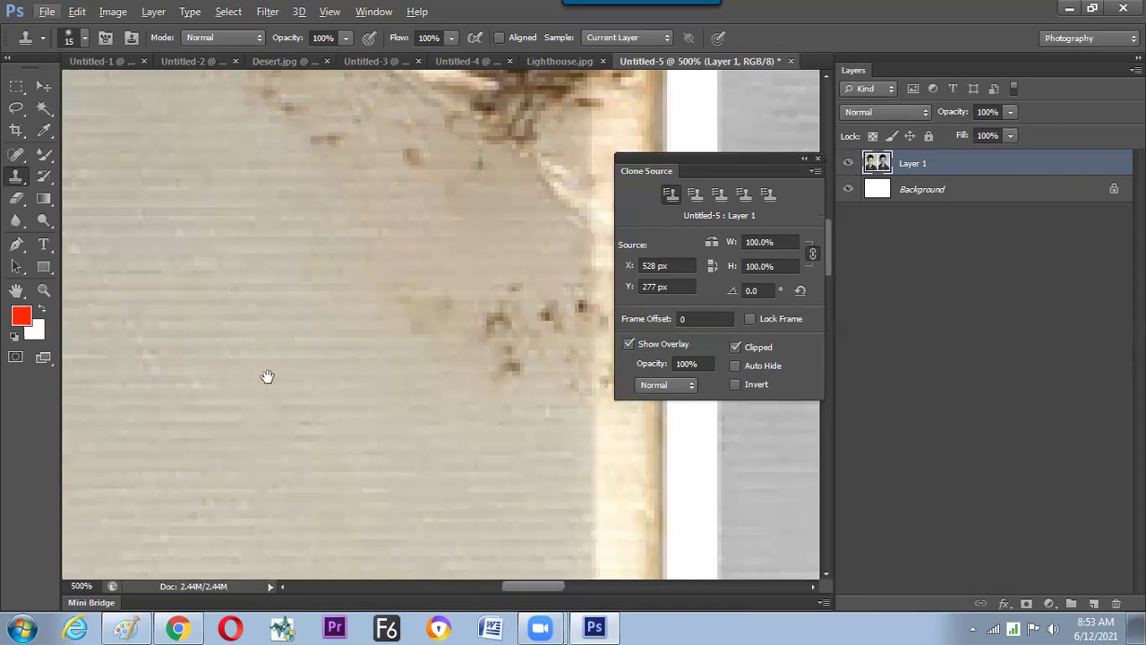
- Cover the small brown spots just below the torn diagonal crease with cloned background
{"action": "left_click_drag", "start_coordinate": [343, 343], "coordinate": [307, 355]}
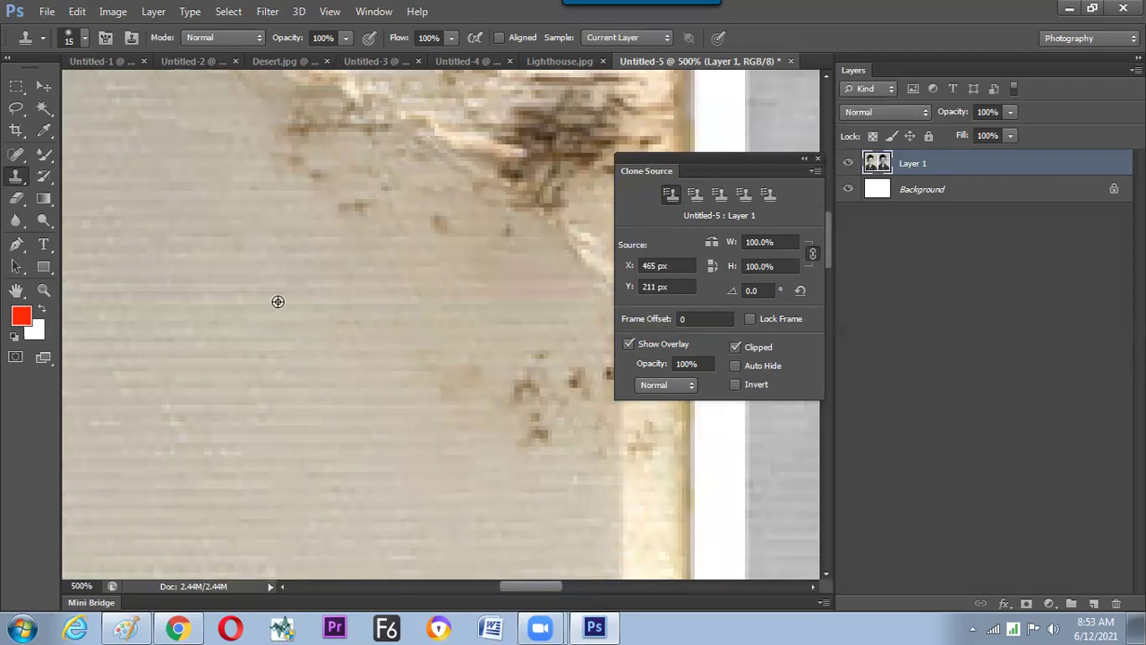
{"action": "left_click", "coordinate": [355, 207]}
{"action": "left_click_drag", "start_coordinate": [343, 304], "coordinate": [352, 389]}
{"action": "left_click", "coordinate": [336, 250]}
{"action": "left_click_drag", "start_coordinate": [294, 320], "coordinate": [325, 381]}
{"action": "left_click", "coordinate": [309, 373], "text": "alt"}
{"action": "left_click_drag", "start_coordinate": [257, 313], "coordinate": [297, 379]}
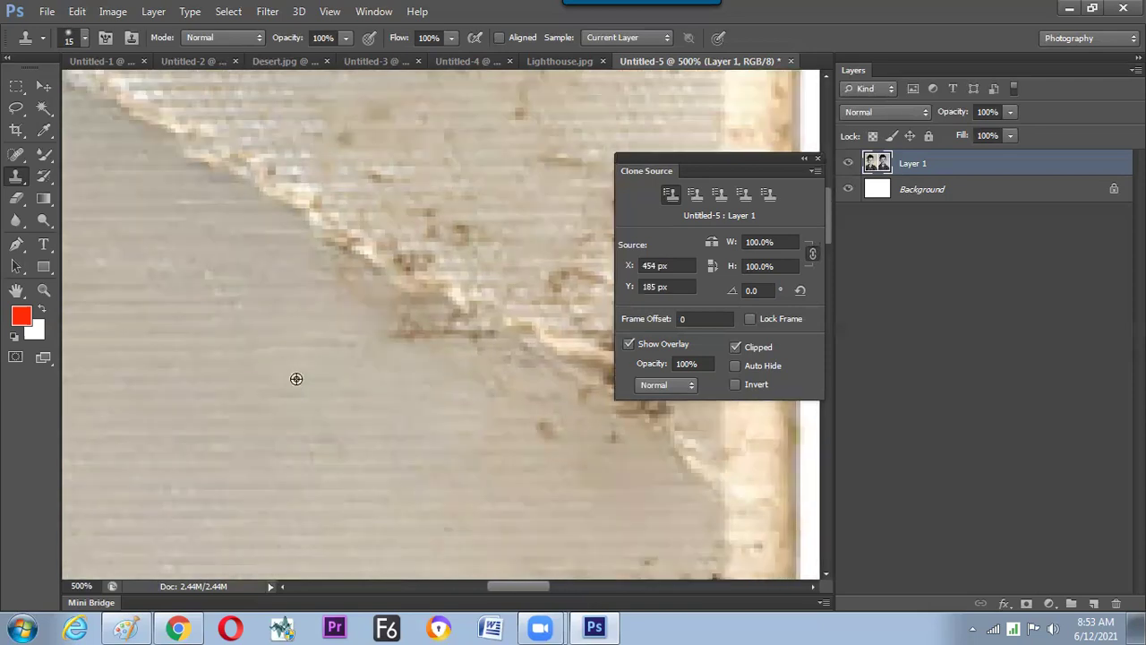
- Sample the background below the crease and clone it over the middle of the white diagonal tear
{"action": "left_click", "coordinate": [293, 371], "text": "alt"}
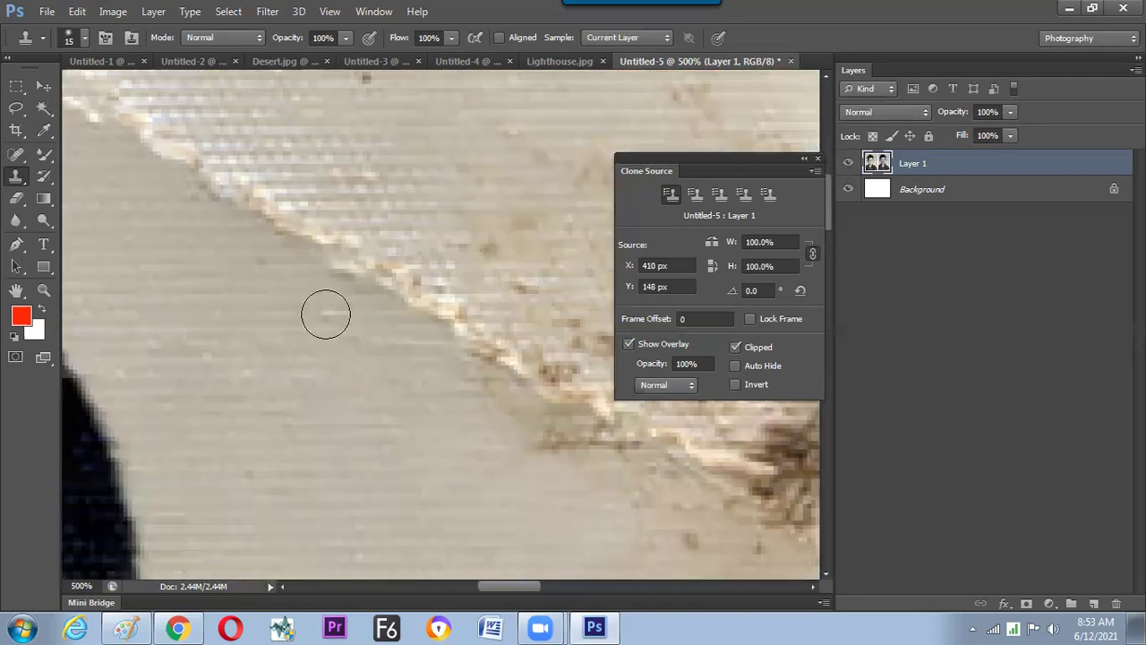
{"action": "left_click_drag", "start_coordinate": [249, 318], "coordinate": [304, 385]}
{"action": "left_click", "coordinate": [266, 343], "text": "alt"}
{"action": "left_click_drag", "start_coordinate": [315, 276], "coordinate": [363, 308]}
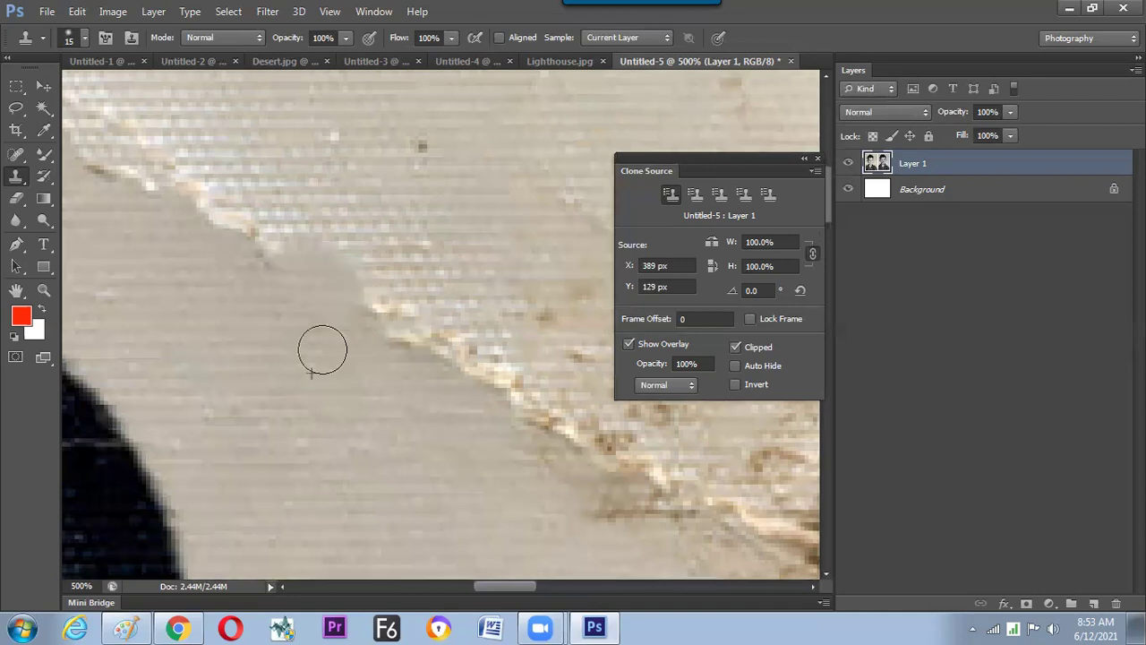
{"action": "left_click_drag", "start_coordinate": [286, 328], "coordinate": [263, 296]}
{"action": "left_click", "coordinate": [340, 366], "text": "alt"}
{"action": "left_click_drag", "start_coordinate": [387, 288], "coordinate": [411, 303]}
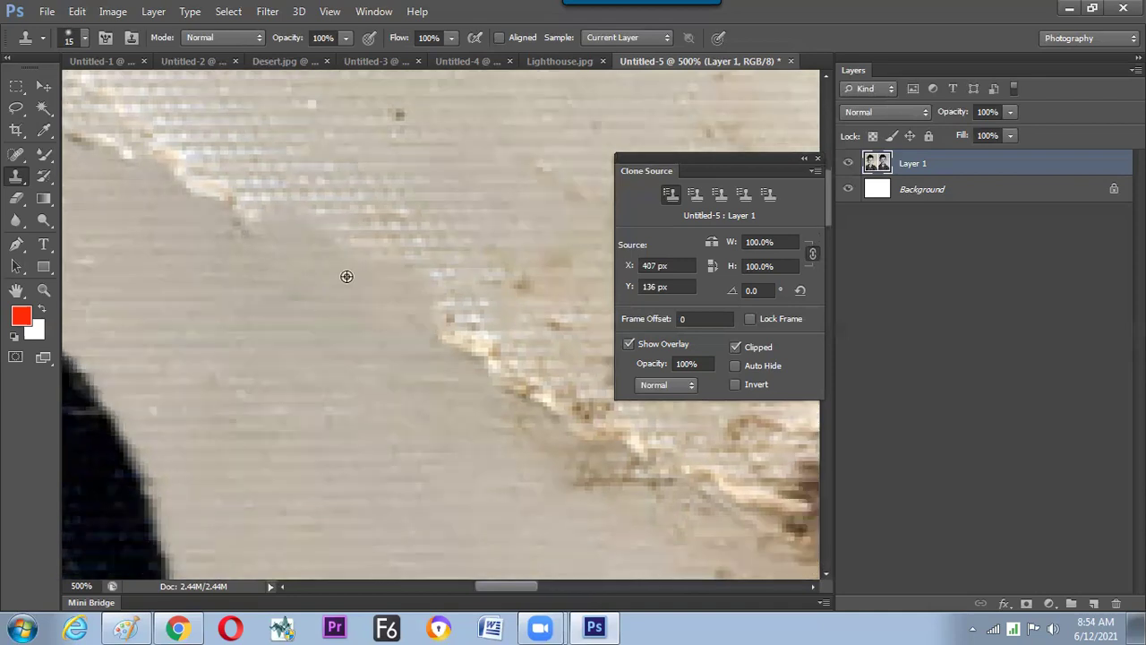
- Clone clean background over the lower stretch of the diagonal tear, towards the stained right side
{"action": "left_click_drag", "start_coordinate": [396, 347], "coordinate": [374, 286]}
{"action": "left_click", "coordinate": [373, 287], "text": "alt"}
{"action": "mouse_move", "coordinate": [401, 300]}
{"action": "left_mouse_down"}
{"action": "mouse_move", "coordinate": [436, 311]}
{"action": "mouse_move", "coordinate": [405, 350]}
{"action": "left_mouse_up"}
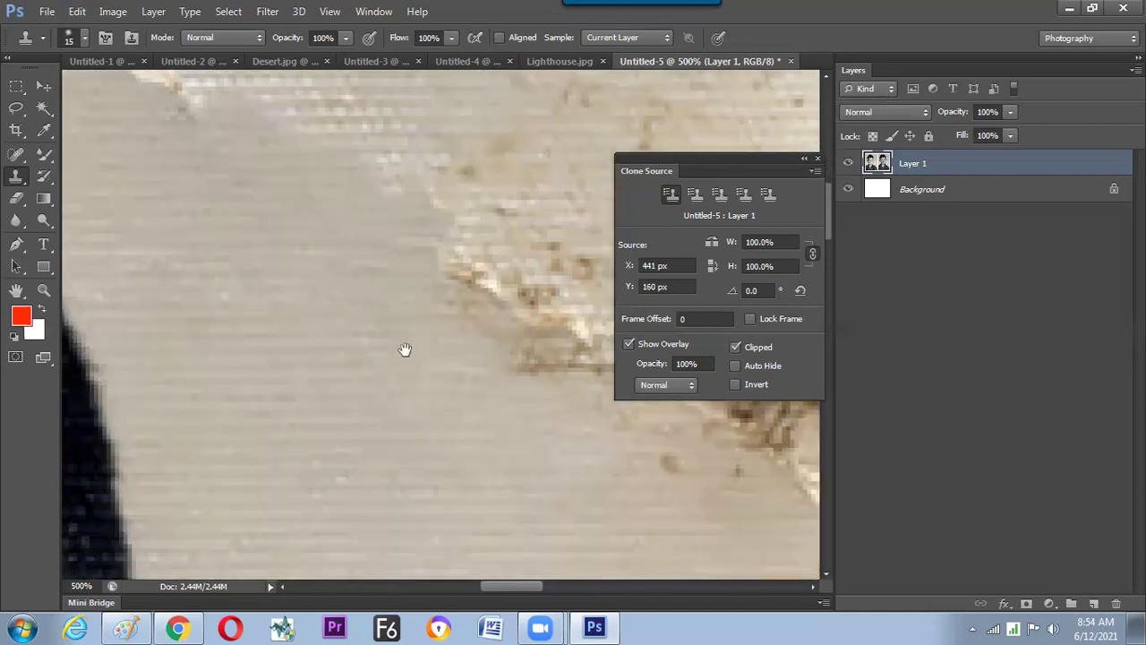
{"action": "left_click_drag", "start_coordinate": [332, 339], "coordinate": [323, 368]}
{"action": "mouse_move", "coordinate": [287, 303]}
{"action": "left_mouse_down"}
{"action": "mouse_move", "coordinate": [255, 349]}
{"action": "mouse_move", "coordinate": [363, 378]}
{"action": "left_mouse_up"}
{"action": "left_click", "coordinate": [295, 388], "text": "alt"}
{"action": "left_click_drag", "start_coordinate": [266, 326], "coordinate": [244, 297]}
{"action": "mouse_move", "coordinate": [271, 351]}
{"action": "left_mouse_down"}
{"action": "mouse_move", "coordinate": [307, 367]}
{"action": "mouse_move", "coordinate": [391, 276]}
{"action": "left_mouse_up"}
{"action": "left_click", "coordinate": [325, 390], "text": "alt"}
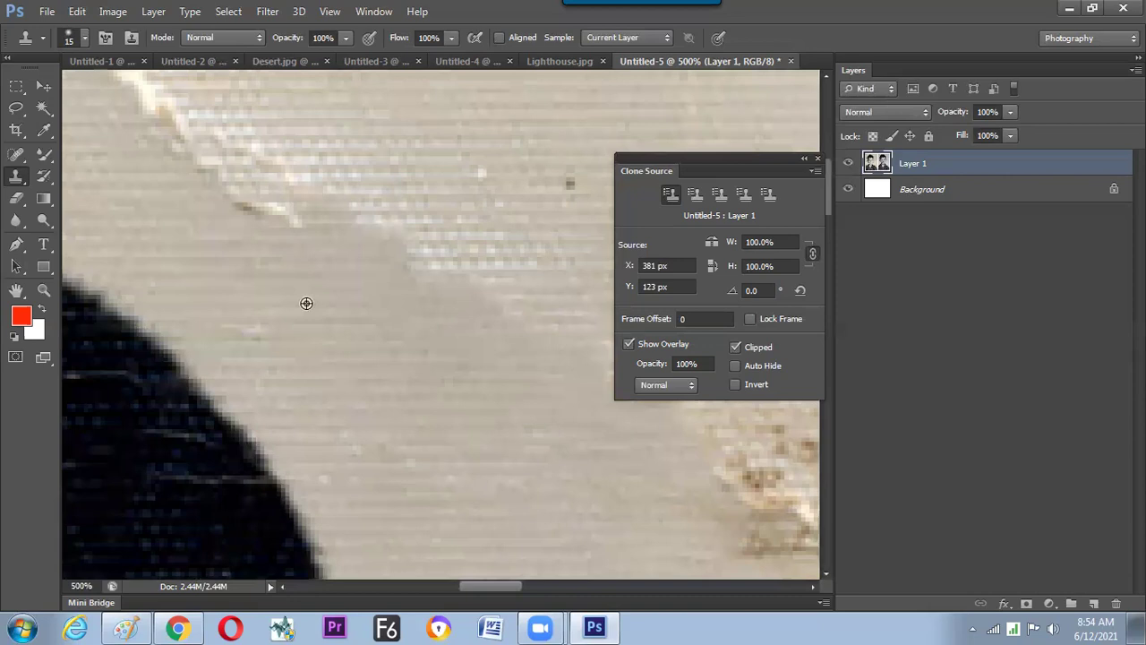
- Try cloning background over the remaining tear fragment above the boy's hair, then undo the stroke
{"action": "left_click", "coordinate": [300, 247], "text": "alt"}
{"action": "mouse_move", "coordinate": [274, 211]}
{"action": "left_mouse_down"}
{"action": "mouse_move", "coordinate": [199, 161]}
{"action": "mouse_move", "coordinate": [215, 156]}
{"action": "mouse_move", "coordinate": [271, 185]}
{"action": "mouse_move", "coordinate": [171, 269]}
{"action": "mouse_move", "coordinate": [140, 242]}
{"action": "mouse_move", "coordinate": [198, 302]}
{"action": "mouse_move", "coordinate": [189, 271]}
{"action": "mouse_move", "coordinate": [159, 245]}
{"action": "mouse_move", "coordinate": [224, 295]}
{"action": "left_mouse_up"}
{"action": "key", "text": "ctrl+z"}
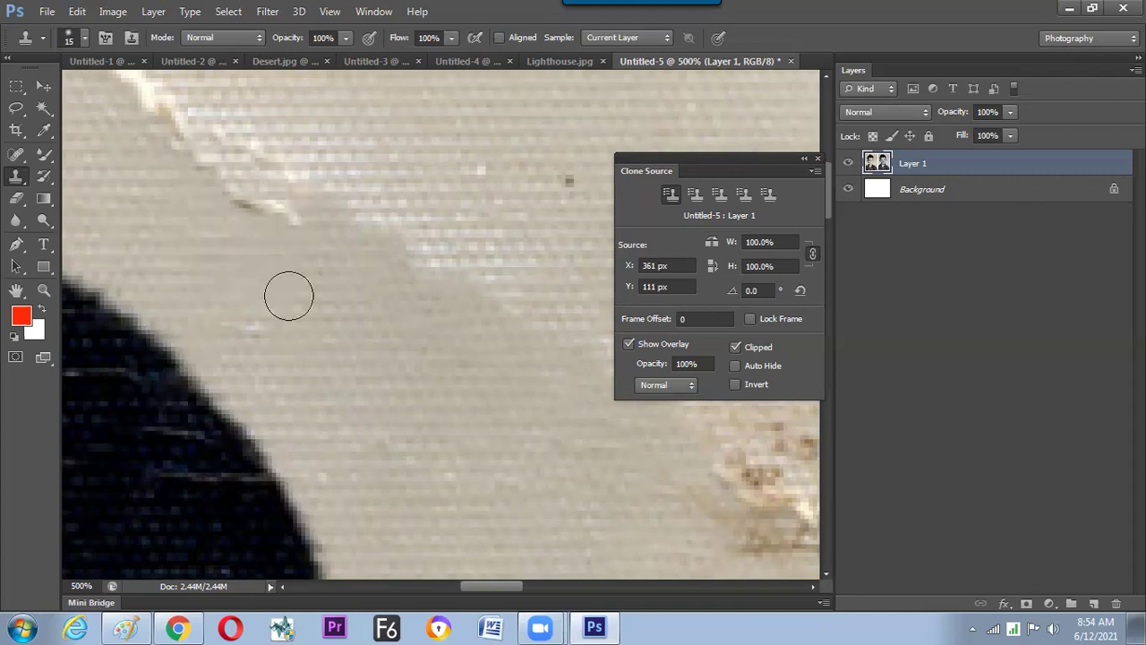
- Clone background over the upper stretch of the tear above the boy's hair, resampling along the way
{"action": "left_click_drag", "start_coordinate": [282, 206], "coordinate": [242, 195]}
{"action": "left_click_drag", "start_coordinate": [244, 241], "coordinate": [307, 310]}
{"action": "left_click", "coordinate": [298, 308], "text": "alt"}
{"action": "left_click_drag", "start_coordinate": [268, 216], "coordinate": [244, 174]}
{"action": "mouse_move", "coordinate": [277, 242]}
{"action": "left_mouse_down"}
{"action": "mouse_move", "coordinate": [307, 276]}
{"action": "mouse_move", "coordinate": [344, 292]}
{"action": "left_mouse_up"}
{"action": "left_click", "coordinate": [287, 253], "text": "alt"}
{"action": "left_click_drag", "start_coordinate": [262, 206], "coordinate": [274, 271]}
{"action": "left_click", "coordinate": [280, 255], "text": "alt"}
{"action": "left_click", "coordinate": [286, 209]}
- Clone clean background over the white textured remains of the tear near the photo's top edge
{"action": "left_click_drag", "start_coordinate": [391, 173], "coordinate": [318, 181]}
{"action": "left_click", "coordinate": [235, 266], "text": "alt"}
{"action": "left_click", "coordinate": [325, 185], "text": "alt"}
{"action": "left_click_drag", "start_coordinate": [277, 239], "coordinate": [389, 304]}
{"action": "left_click_drag", "start_coordinate": [400, 228], "coordinate": [381, 186]}
{"action": "left_click", "coordinate": [413, 193], "text": "alt"}
{"action": "mouse_move", "coordinate": [391, 287]}
{"action": "left_mouse_down"}
{"action": "mouse_move", "coordinate": [418, 310]}
{"action": "mouse_move", "coordinate": [362, 265]}
{"action": "left_mouse_up"}
{"action": "mouse_move", "coordinate": [397, 310]}
{"action": "left_mouse_down"}
{"action": "mouse_move", "coordinate": [363, 302]}
{"action": "mouse_move", "coordinate": [459, 331]}
{"action": "left_mouse_up"}
{"action": "left_click", "coordinate": [436, 201], "text": "alt"}
- Enlarge the brush to 30 px and start blending the repaired tear above the hair with cloned background
{"action": "key", "text": "ctrl+minus"}
{"action": "key", "text": "ctrl+minus"}
{"action": "key", "text": "ctrl+minus"}
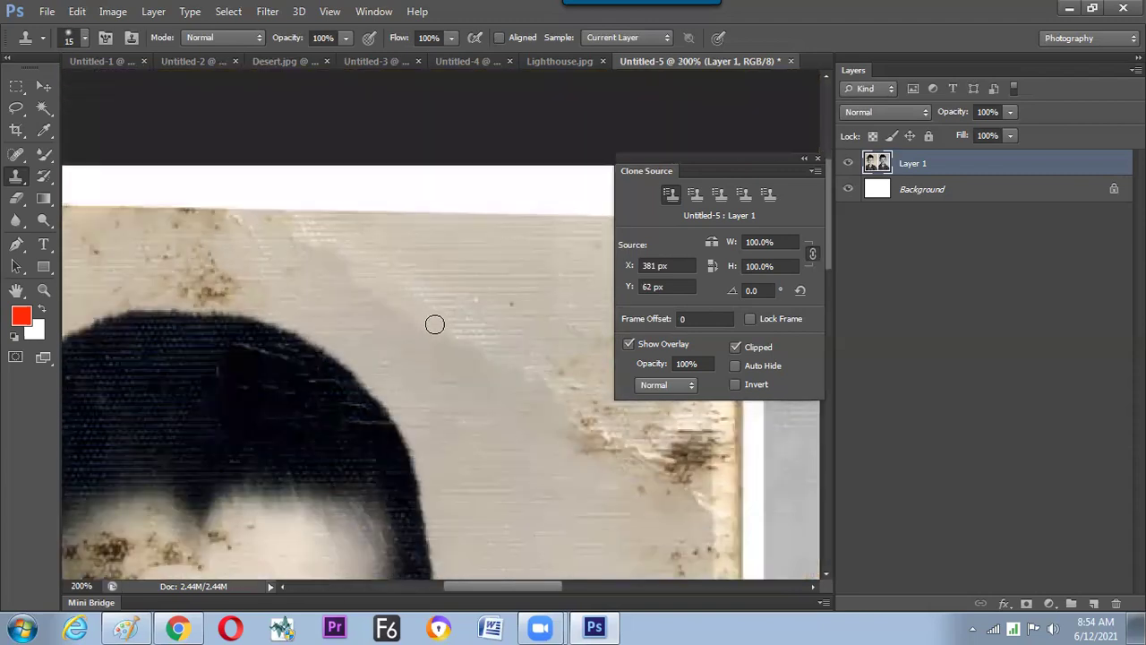
{"action": "key", "text": "ctrl+plus"}
{"action": "key", "text": "bracketright"}
{"action": "key", "text": "bracketright"}
{"action": "key", "text": "bracketright"}
{"action": "left_click", "coordinate": [374, 361]}
{"action": "left_click", "coordinate": [410, 389], "text": "alt"}
{"action": "mouse_move", "coordinate": [348, 272]}
{"action": "left_mouse_down"}
{"action": "mouse_move", "coordinate": [316, 240]}
{"action": "mouse_move", "coordinate": [315, 257]}
{"action": "mouse_move", "coordinate": [386, 317]}
{"action": "left_mouse_up"}
- Sample the clean upper background and clone it along the repaired tear with the larger brush
{"action": "left_click", "coordinate": [287, 269], "text": "alt"}
{"action": "left_click_drag", "start_coordinate": [240, 203], "coordinate": [232, 188]}
{"action": "left_click", "coordinate": [429, 230], "text": "alt"}
{"action": "left_click_drag", "start_coordinate": [331, 216], "coordinate": [266, 183]}
{"action": "left_click", "coordinate": [431, 224], "text": "alt"}
{"action": "left_click_drag", "start_coordinate": [354, 249], "coordinate": [527, 350]}
{"action": "left_click", "coordinate": [478, 249], "text": "alt"}
{"action": "left_click", "coordinate": [454, 269], "text": "alt"}
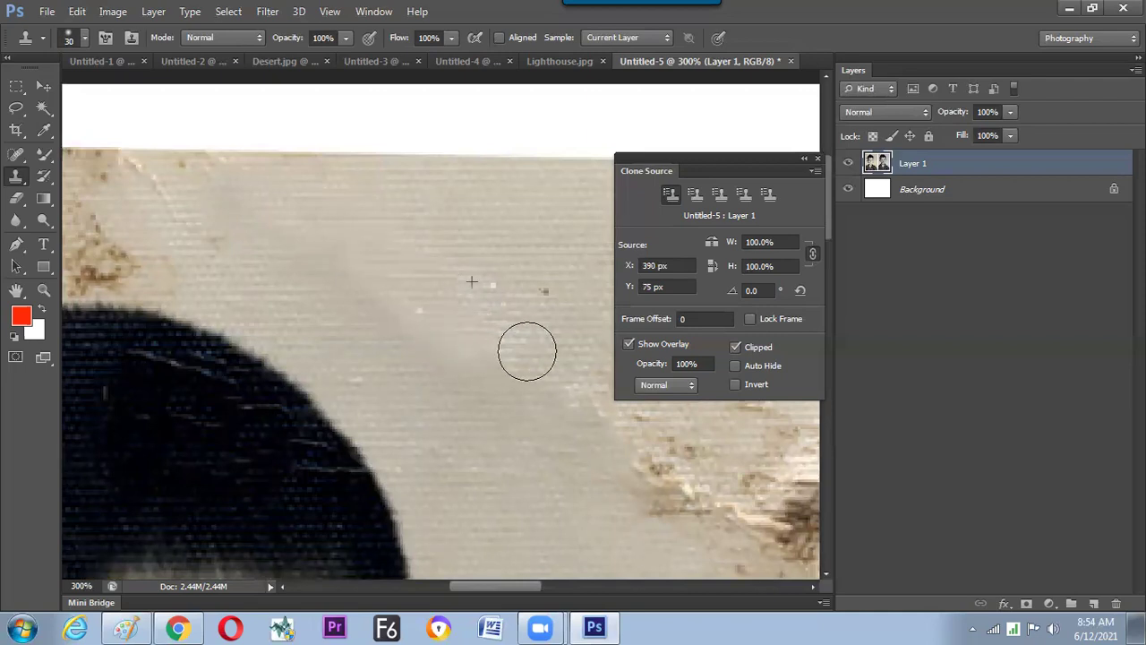
- Clone clean background over the light specks and streaks along the middle of the repaired tear above the hair
{"action": "left_click", "coordinate": [417, 356], "text": "alt"}
{"action": "left_click_drag", "start_coordinate": [402, 317], "coordinate": [376, 281]}
{"action": "left_click", "coordinate": [438, 249], "text": "alt"}
{"action": "mouse_move", "coordinate": [442, 304]}
{"action": "left_mouse_down"}
{"action": "mouse_move", "coordinate": [492, 284]}
{"action": "mouse_move", "coordinate": [493, 342]}
{"action": "mouse_move", "coordinate": [514, 362]}
{"action": "left_mouse_up"}
{"action": "left_click", "coordinate": [487, 372], "text": "alt"}
{"action": "left_click_drag", "start_coordinate": [453, 325], "coordinate": [419, 308]}
{"action": "left_click_drag", "start_coordinate": [436, 242], "coordinate": [391, 248]}
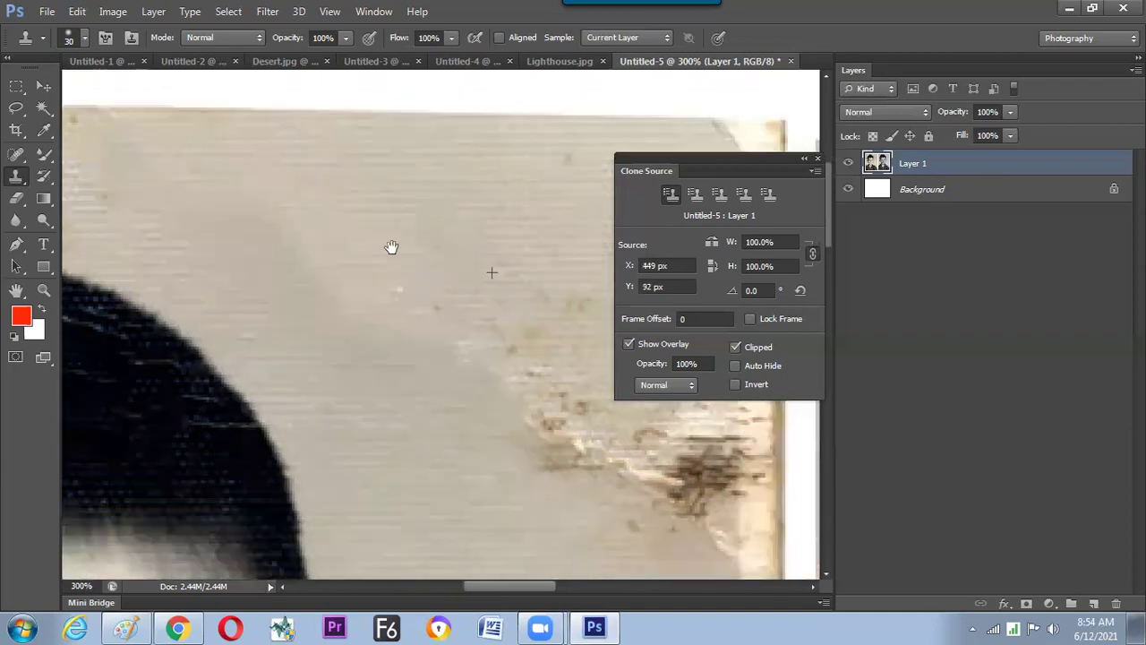
- Sample nearby background and clone it over the remaining bright specks where the repaired tear approaches the brown stains
{"action": "left_click", "coordinate": [387, 238], "text": "alt"}
{"action": "left_click", "coordinate": [402, 261]}
{"action": "left_click", "coordinate": [463, 255], "text": "alt"}
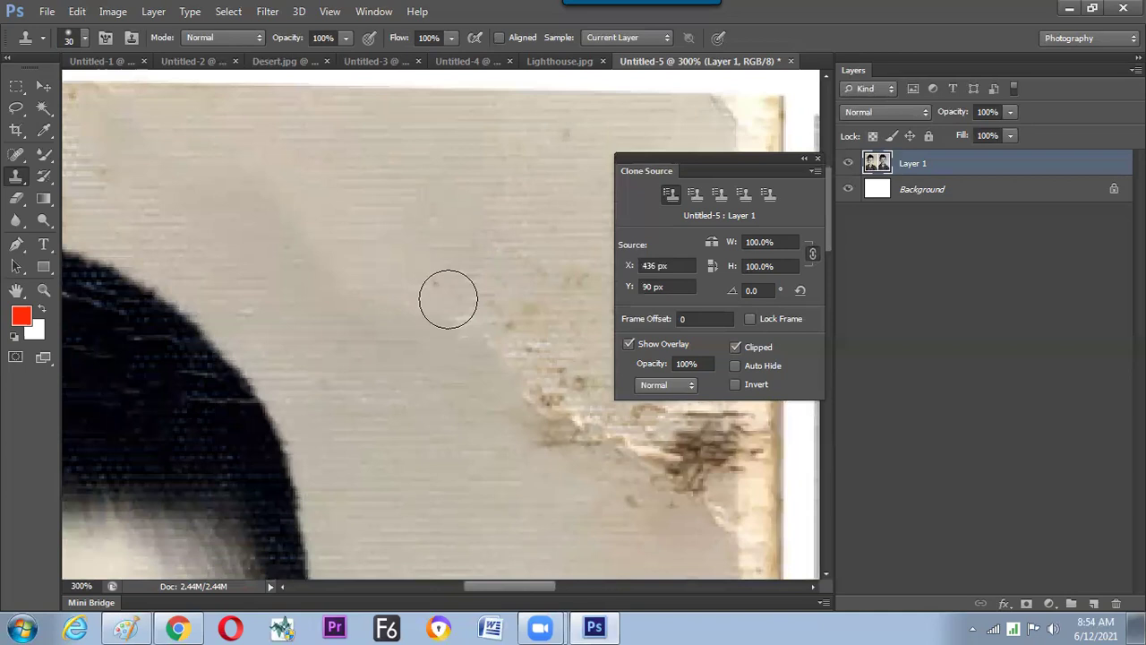
{"action": "left_click_drag", "start_coordinate": [354, 262], "coordinate": [288, 231]}
{"action": "left_click", "coordinate": [435, 168], "text": "alt"}
{"action": "left_click", "coordinate": [493, 237]}
- Clone clean background over the faint brownish spots above the stained tear near the old photo's upper corner
{"action": "left_click", "coordinate": [497, 190], "text": "alt"}
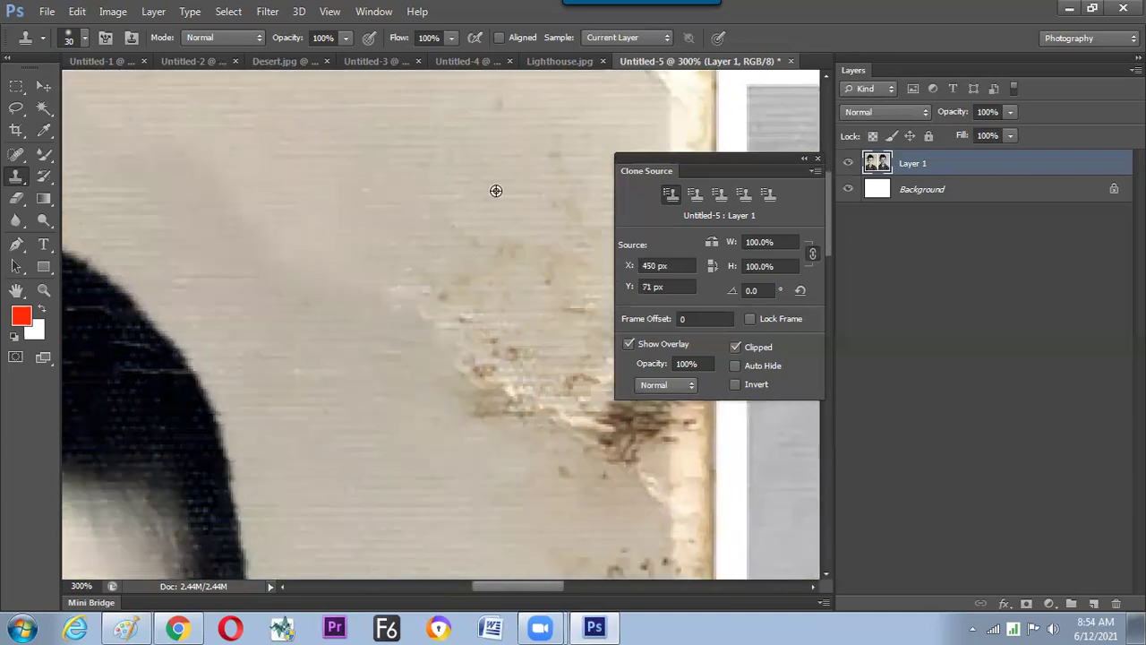
{"action": "left_click", "coordinate": [506, 266]}
{"action": "left_click_drag", "start_coordinate": [533, 168], "coordinate": [461, 191]}
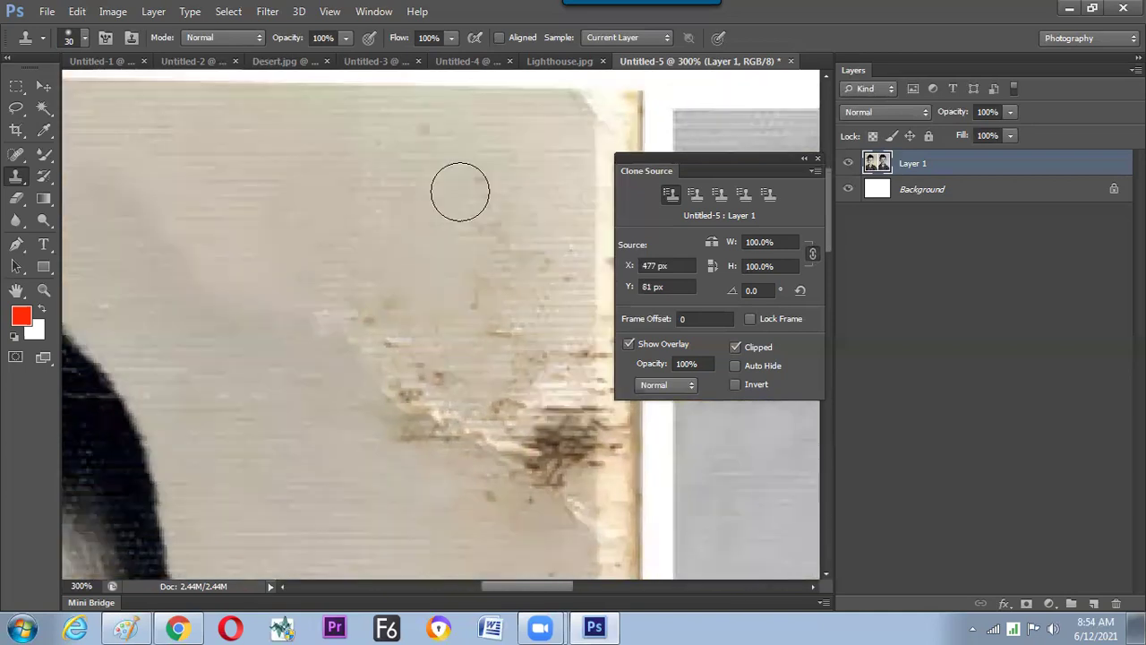
{"action": "left_click_drag", "start_coordinate": [527, 224], "coordinate": [475, 202]}
{"action": "left_click", "coordinate": [502, 169], "text": "alt"}
{"action": "left_click", "coordinate": [389, 184]}
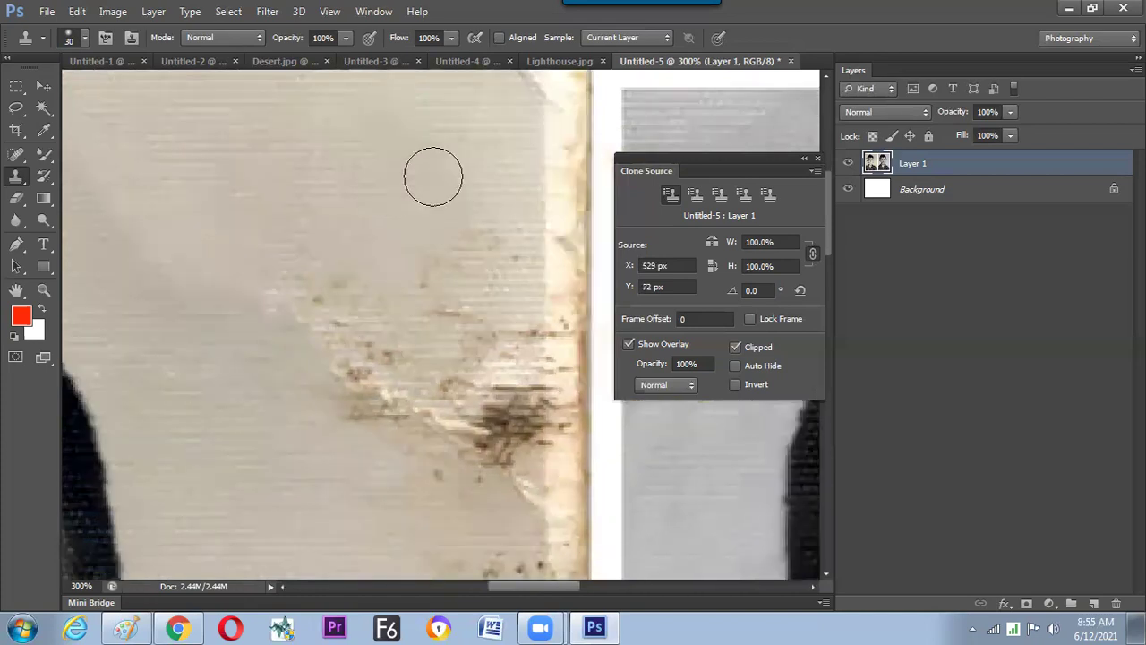
- Try cloning background over the brown stains beside the photo's edge with a changed brush tip, and undo the dabs
{"action": "right_click", "coordinate": [393, 188]}
{"action": "left_click", "coordinate": [486, 179], "text": "alt"}
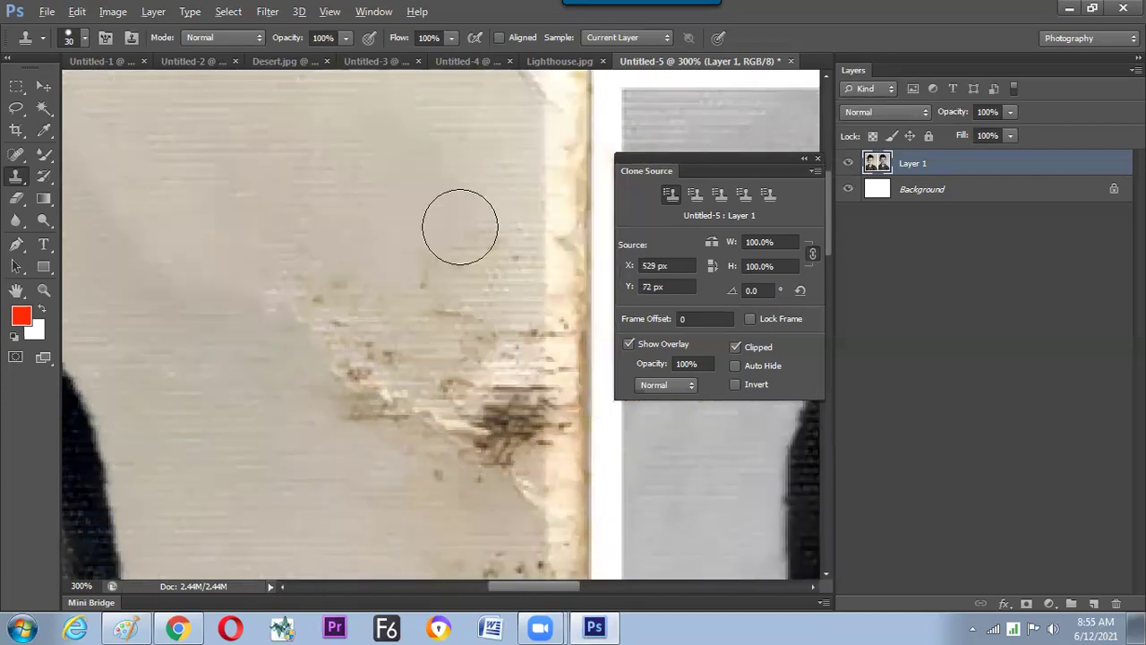
{"action": "left_click", "coordinate": [475, 240]}
{"action": "left_click", "coordinate": [427, 265]}
{"action": "left_click", "coordinate": [461, 382]}
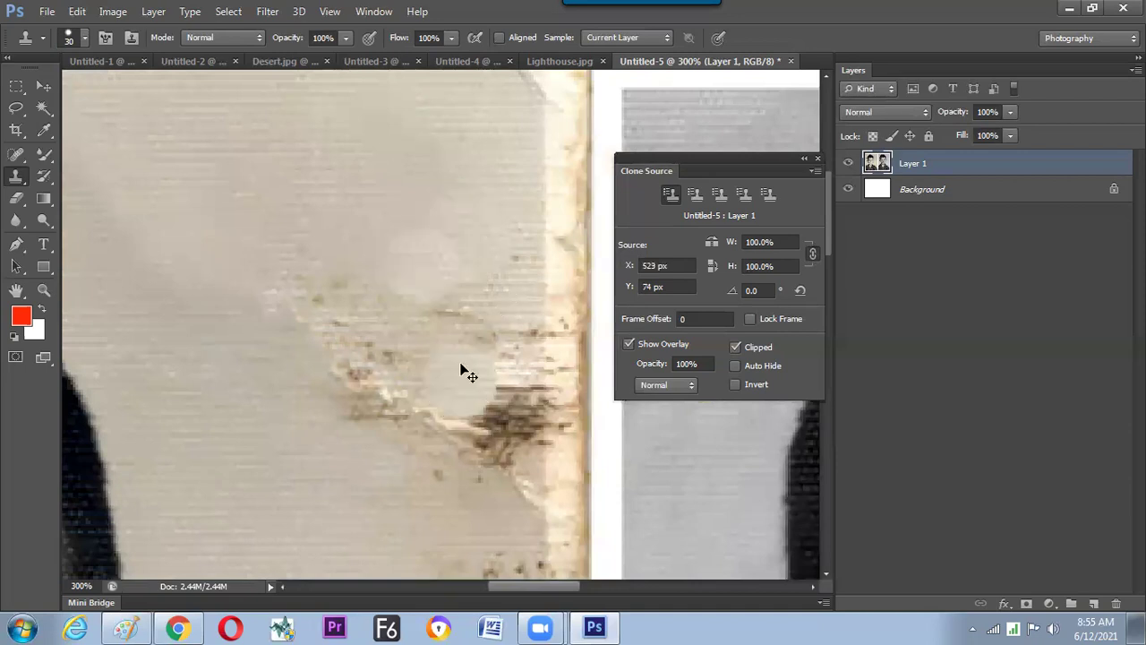
{"action": "key", "text": "ctrl+z"}
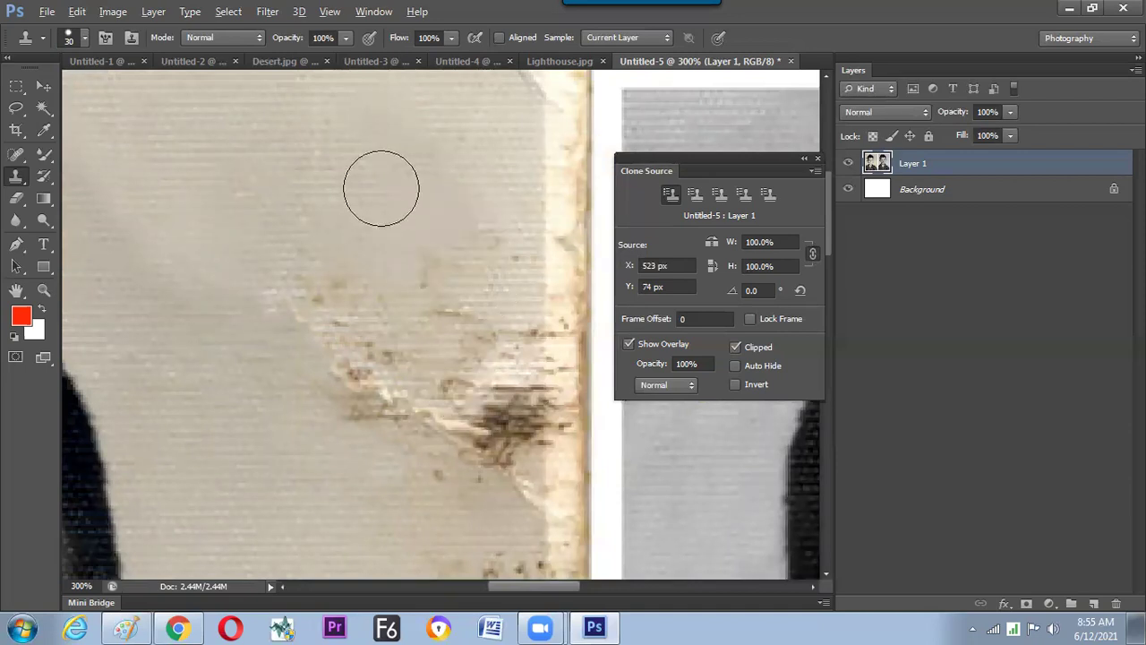
- Set the 30 px brush's hardness to 7% and clone background over the upper end of the stained tear
{"action": "right_click", "coordinate": [488, 256]}
{"action": "left_click", "coordinate": [417, 273]}
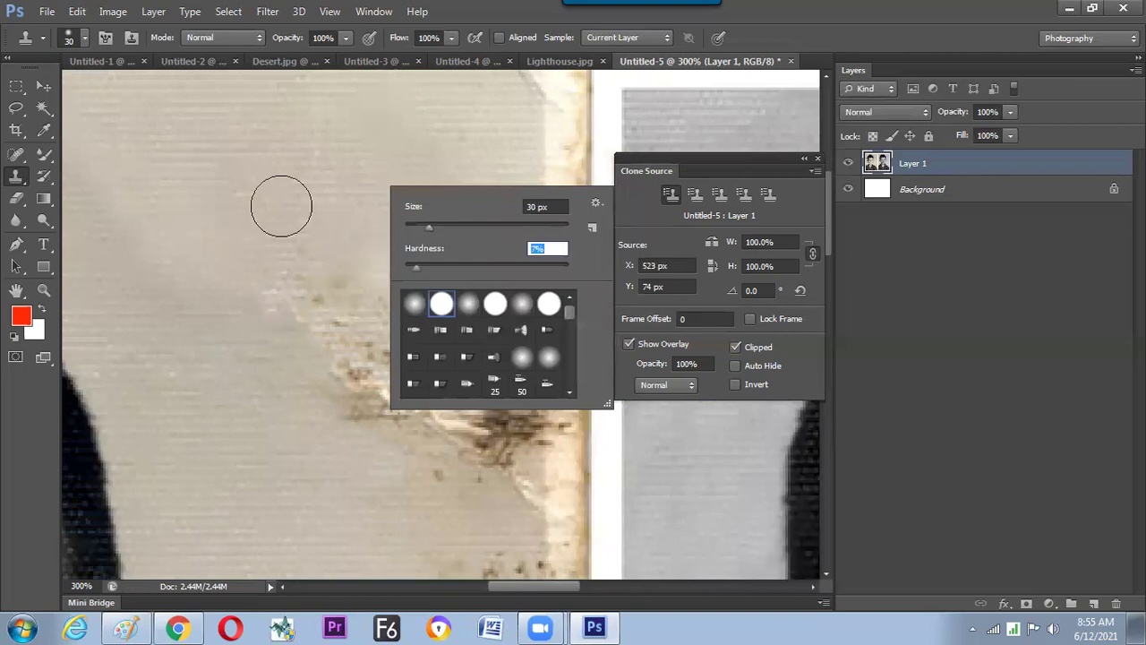
{"action": "left_click", "coordinate": [251, 198], "text": "alt"}
{"action": "left_click", "coordinate": [315, 288]}
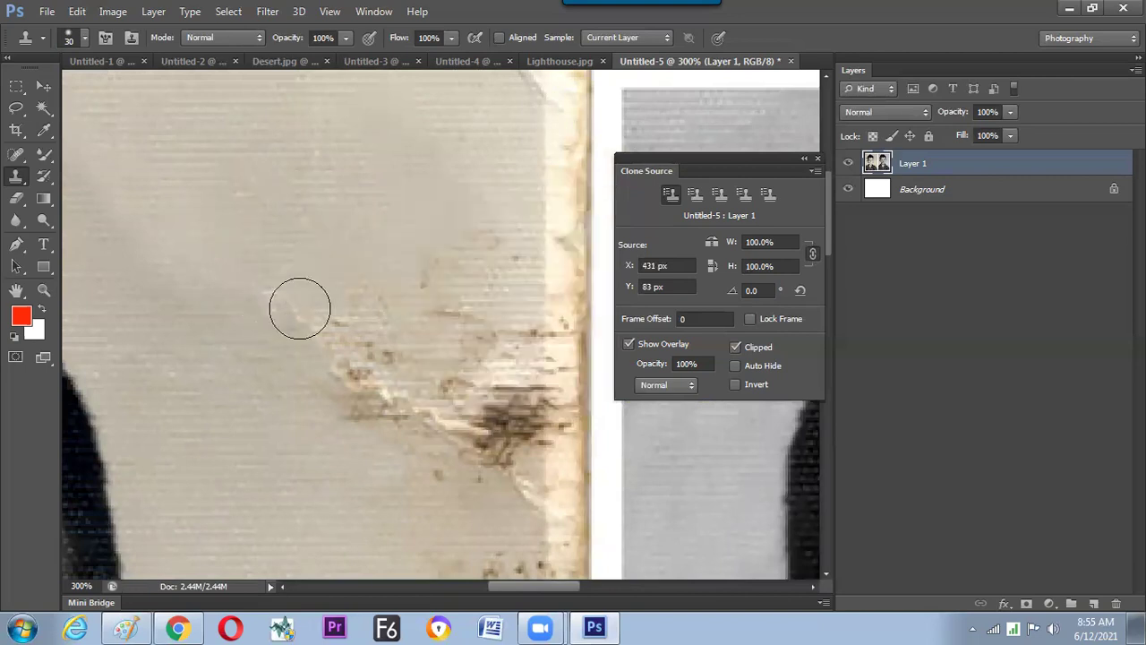
{"action": "left_click", "coordinate": [314, 249], "text": "alt"}
{"action": "left_click", "coordinate": [340, 333]}
- Resample the background above and below the tear and clone it over the brown stains along its lower stretch
{"action": "left_click", "coordinate": [356, 230], "text": "alt"}
{"action": "left_click", "coordinate": [368, 368]}
{"action": "left_click", "coordinate": [364, 472], "text": "alt"}
{"action": "left_click_drag", "start_coordinate": [367, 410], "coordinate": [331, 387]}
{"action": "left_click", "coordinate": [406, 350], "text": "alt"}
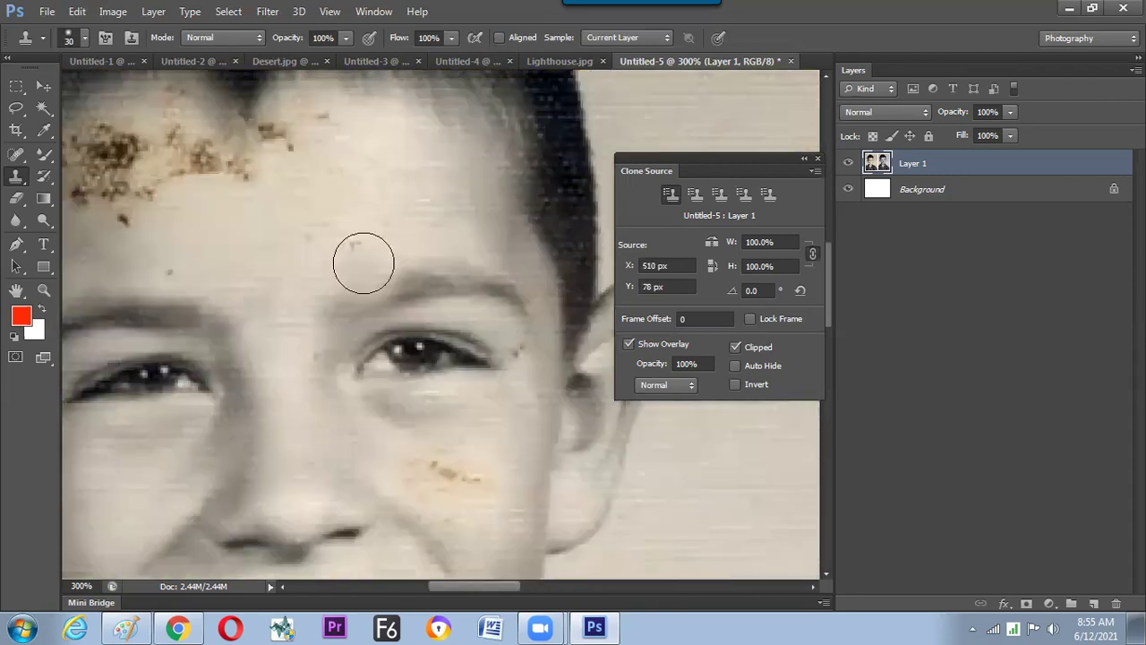
- Reduce the brush to 7 px and clone clean skin over the small dark specks on the forehead above the eyebrows
{"action": "key", "text": "bracketleft"}
{"action": "key", "text": "bracketleft"}
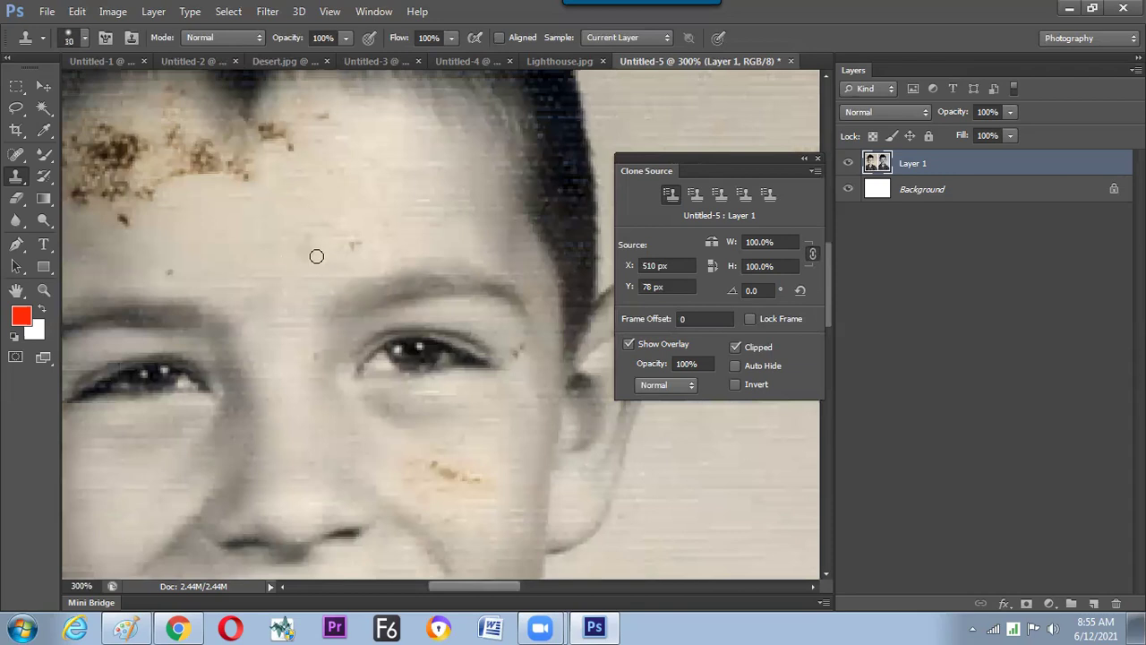
{"action": "key", "text": "bracketleft"}
{"action": "key", "text": "bracketleft"}
{"action": "key", "text": "bracketleft"}
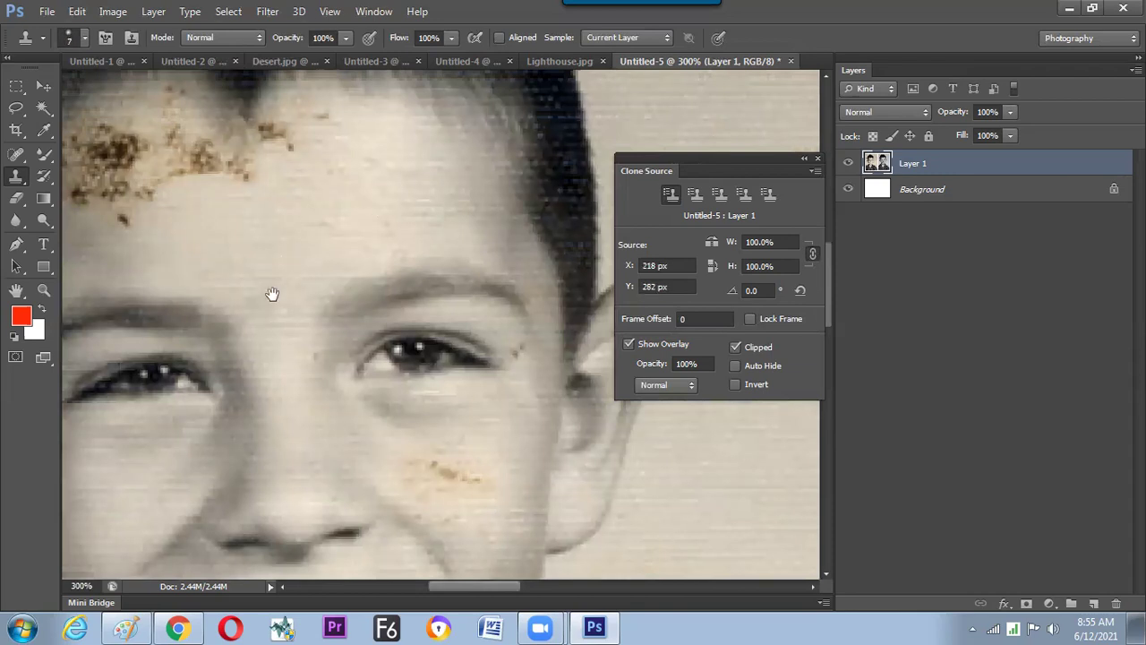
{"action": "left_click_drag", "start_coordinate": [303, 358], "coordinate": [330, 293]}
{"action": "left_click", "coordinate": [340, 320], "text": "alt"}
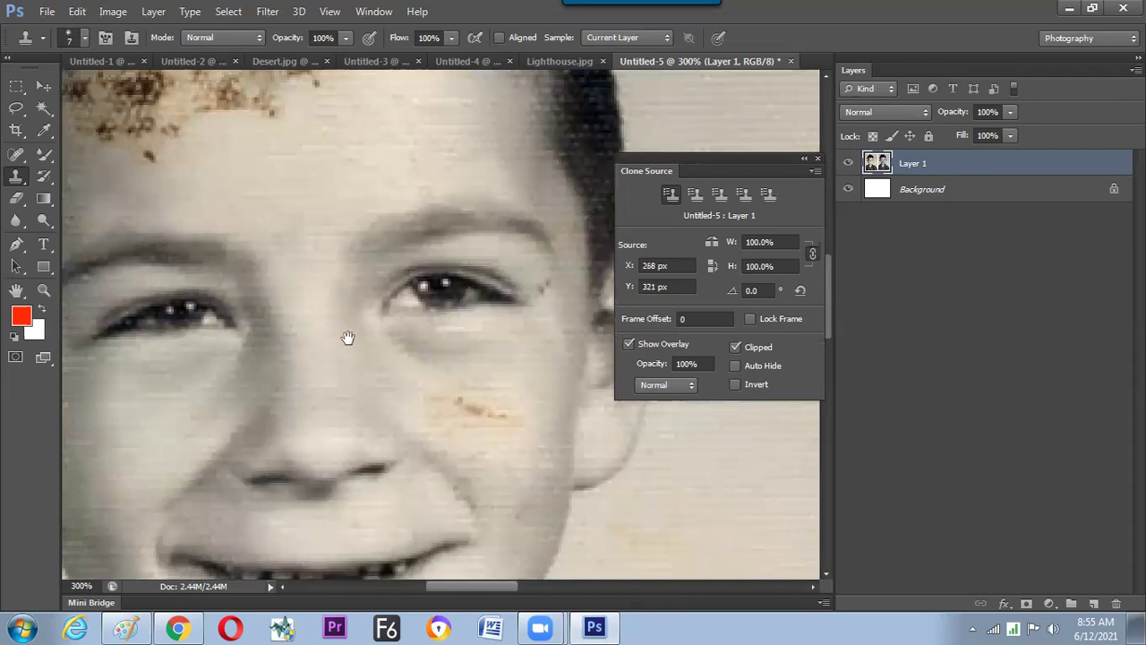
- Clone clean skin over the brown marks on the cheek below the eye, resampling around the stain
{"action": "scroll", "coordinate": [347, 338], "scroll_direction": "down", "scroll_amount": 2}
{"action": "scroll", "coordinate": [348, 338], "scroll_direction": "right", "scroll_amount": 1}
{"action": "left_click", "coordinate": [419, 349], "text": "alt"}
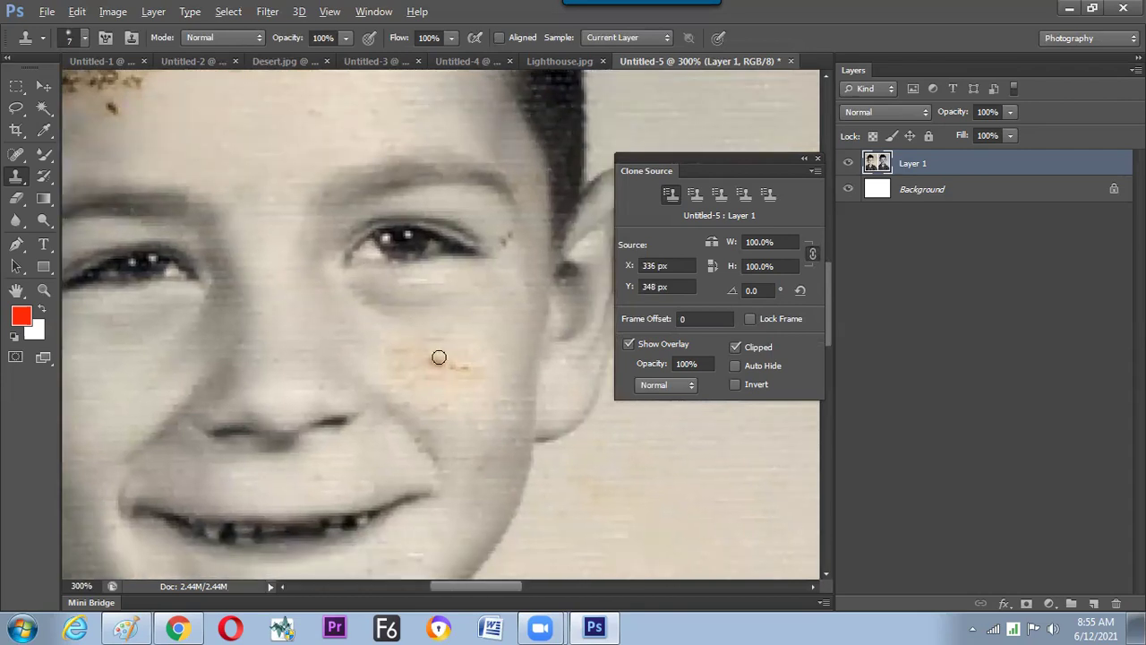
{"action": "left_click", "coordinate": [454, 357], "text": "alt"}
{"action": "scroll", "coordinate": [470, 394], "scroll_direction": "down", "scroll_amount": 1}
{"action": "left_click", "coordinate": [471, 381], "text": "alt"}
{"action": "left_click", "coordinate": [453, 348]}
{"action": "left_click", "coordinate": [457, 337], "text": "alt"}
{"action": "left_click", "coordinate": [478, 376], "text": "alt"}
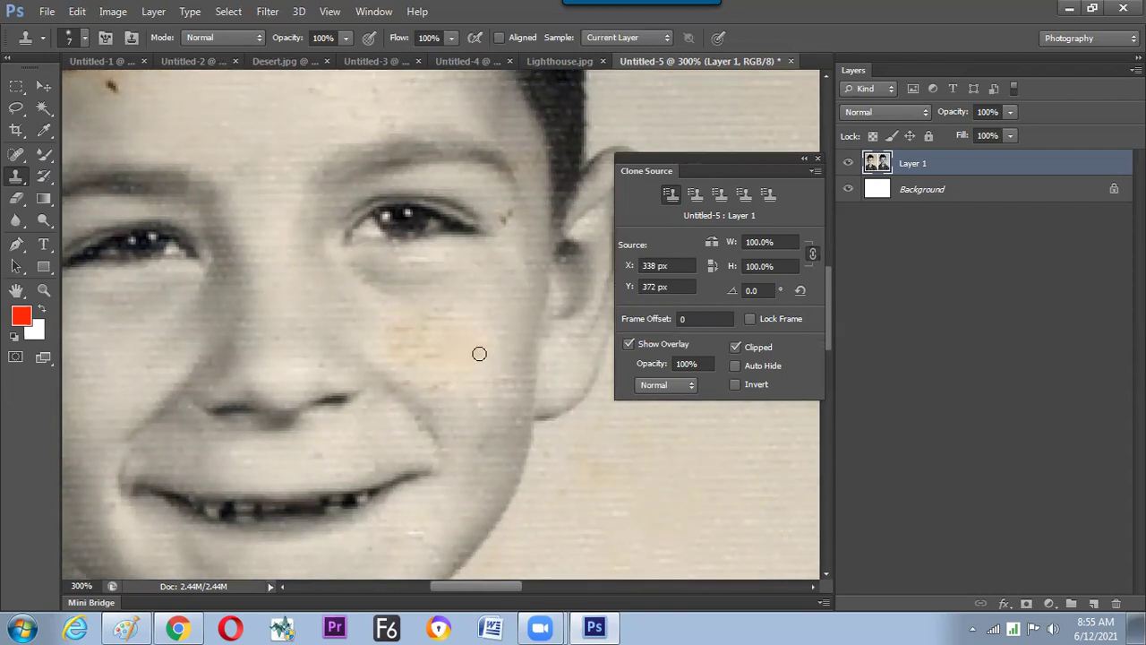
- Soften the yellowish patch left on the cheek by cloning skin sampled from several spots around it
{"action": "left_click", "coordinate": [264, 214], "text": "alt"}
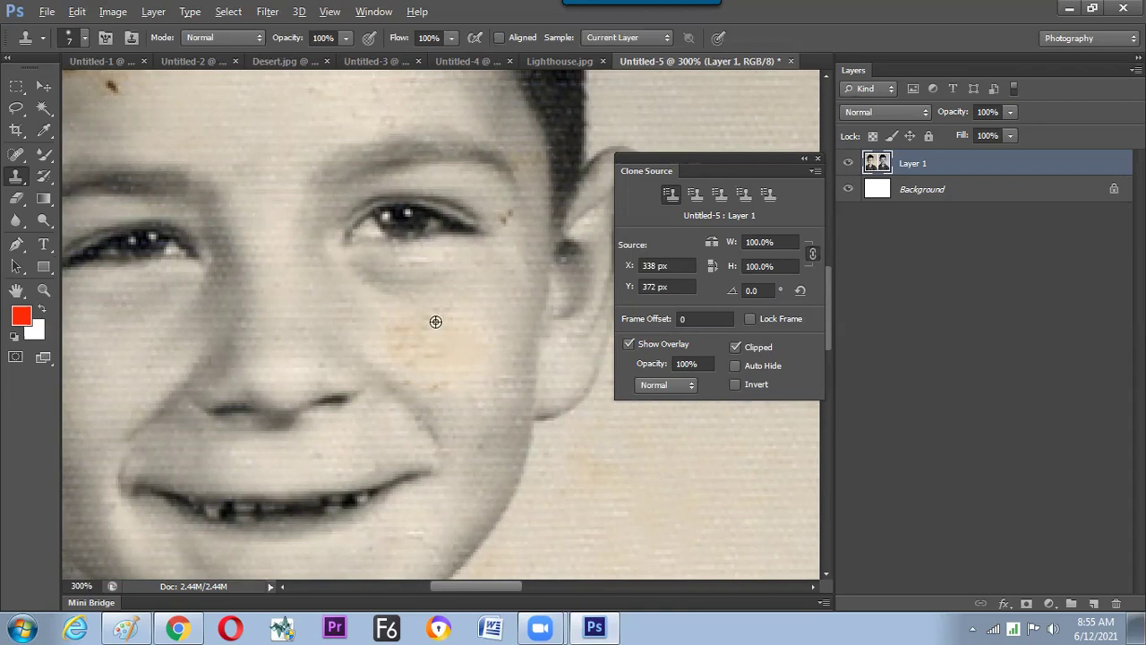
{"action": "left_click", "coordinate": [389, 331], "text": "alt"}
{"action": "left_click", "coordinate": [427, 387], "text": "alt"}
{"action": "left_click", "coordinate": [441, 369], "text": "alt"}
{"action": "left_click", "coordinate": [434, 376], "text": "alt"}
{"action": "scroll", "coordinate": [420, 340], "scroll_direction": "up", "scroll_amount": 1}
{"action": "left_click", "coordinate": [449, 310], "text": "alt"}
{"action": "left_click", "coordinate": [452, 321], "text": "alt"}
{"action": "left_click", "coordinate": [471, 308], "text": "alt"}
{"action": "scroll", "coordinate": [484, 279], "scroll_direction": "up", "scroll_amount": 1}
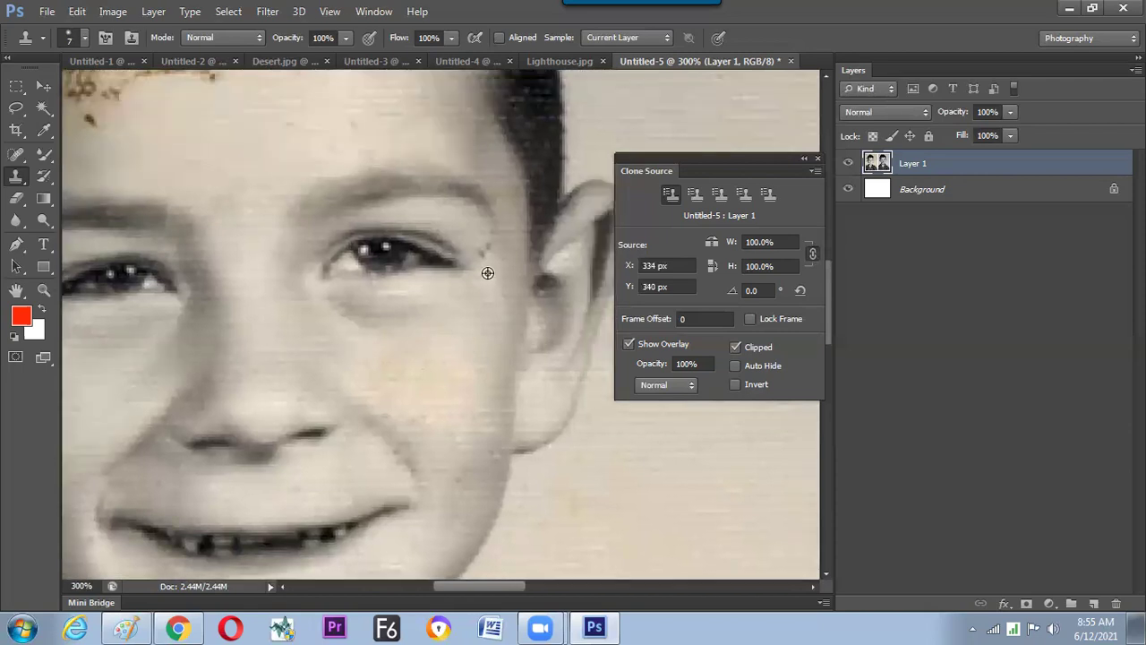
- Sample skin just below the eye's outer corner and clone it over the dark specks beside the eye
{"action": "left_click", "coordinate": [488, 274], "text": "alt"}
{"action": "left_click", "coordinate": [479, 256]}
{"action": "left_click", "coordinate": [489, 267]}
{"action": "left_click", "coordinate": [490, 280], "text": "alt"}
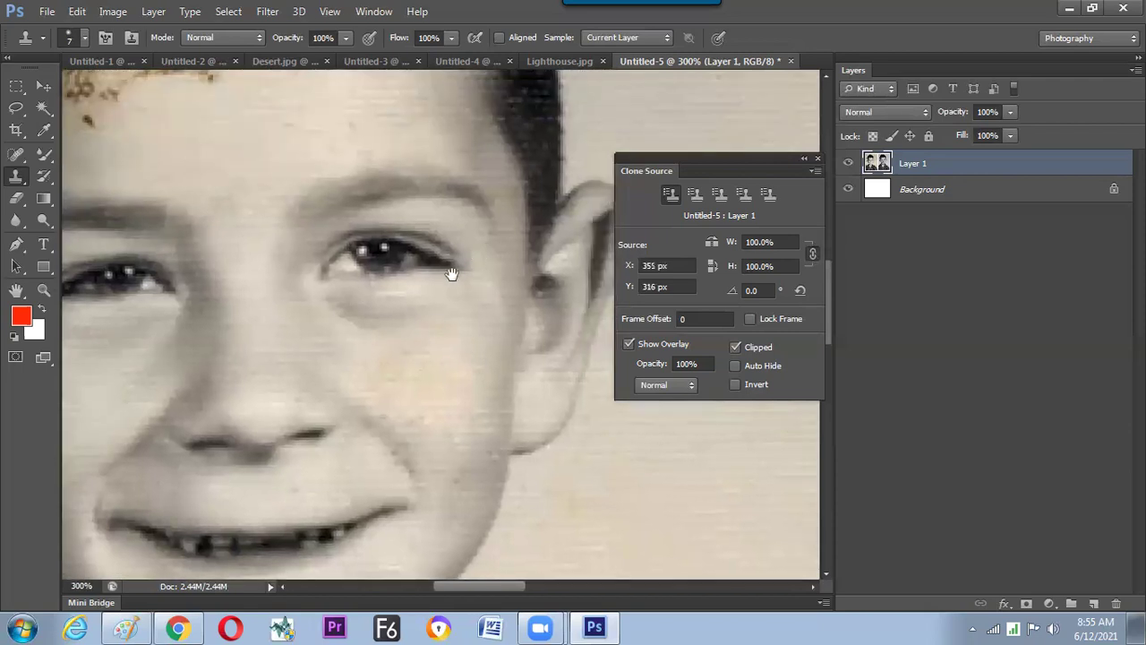
- Clone neighbouring skin over the specks between the stained cheek and the upper smile line
{"action": "left_click_drag", "start_coordinate": [432, 440], "coordinate": [459, 354]}
{"action": "left_click", "coordinate": [451, 335], "text": "alt"}
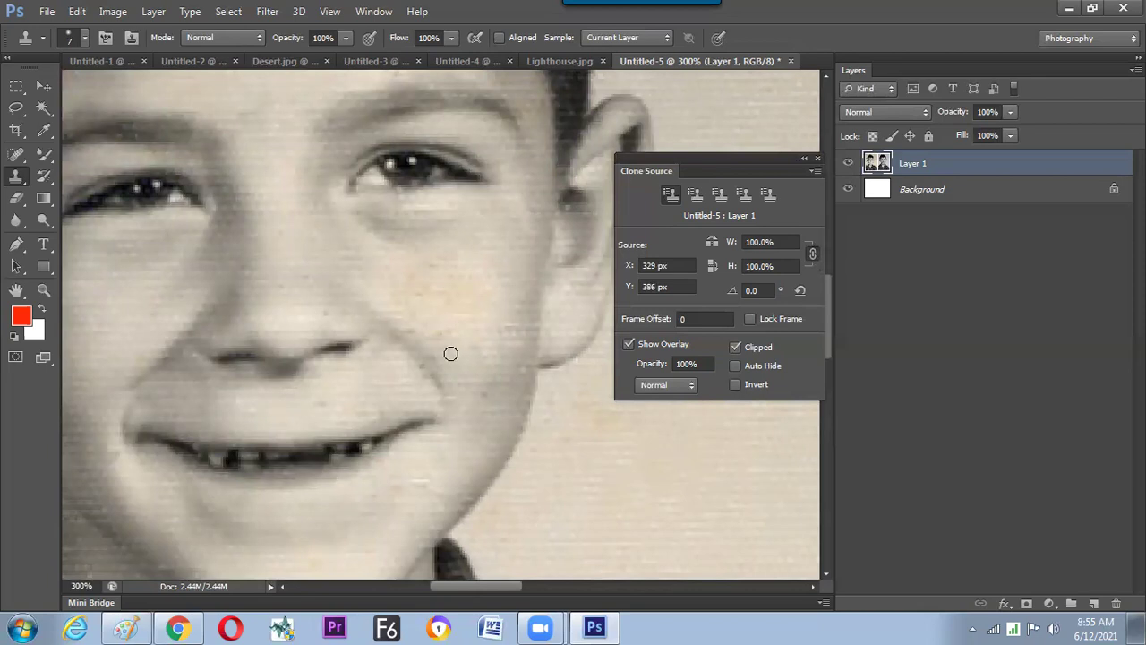
{"action": "key", "text": "ctrl+plus"}
{"action": "scroll", "coordinate": [445, 361], "scroll_direction": "up", "scroll_amount": 1}
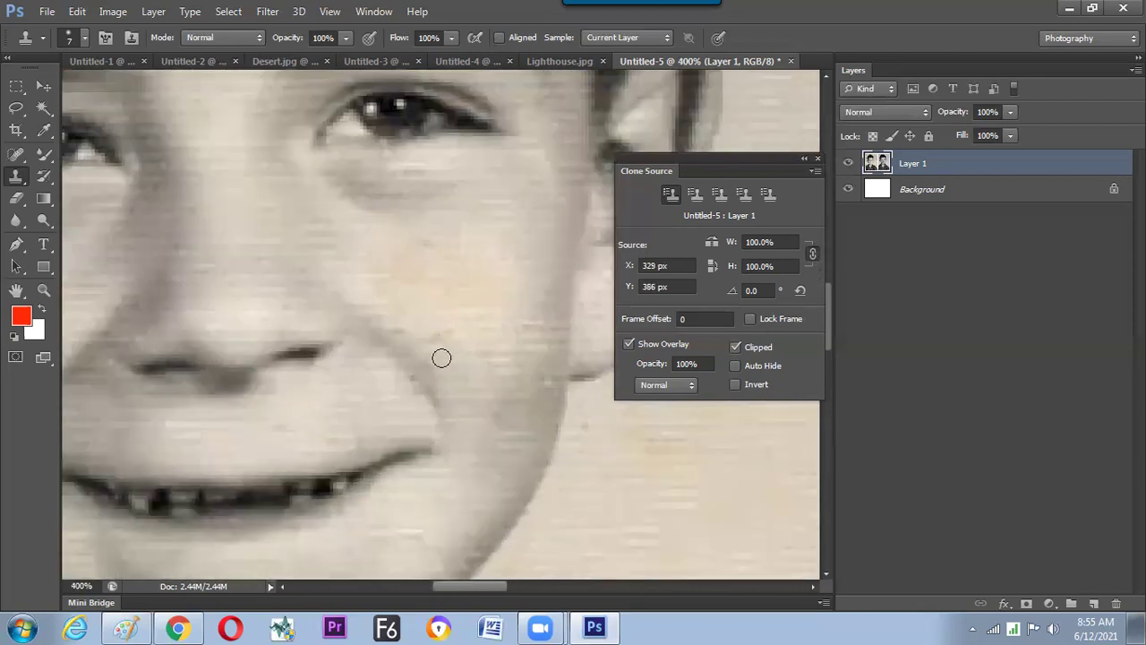
{"action": "left_click", "coordinate": [447, 368], "text": "alt"}
{"action": "left_click", "coordinate": [435, 339]}
{"action": "key", "text": "alt"}
{"action": "left_click", "coordinate": [438, 315], "text": "alt"}
{"action": "left_click_drag", "start_coordinate": [411, 346], "coordinate": [431, 339]}
{"action": "left_click", "coordinate": [302, 319], "text": "alt"}
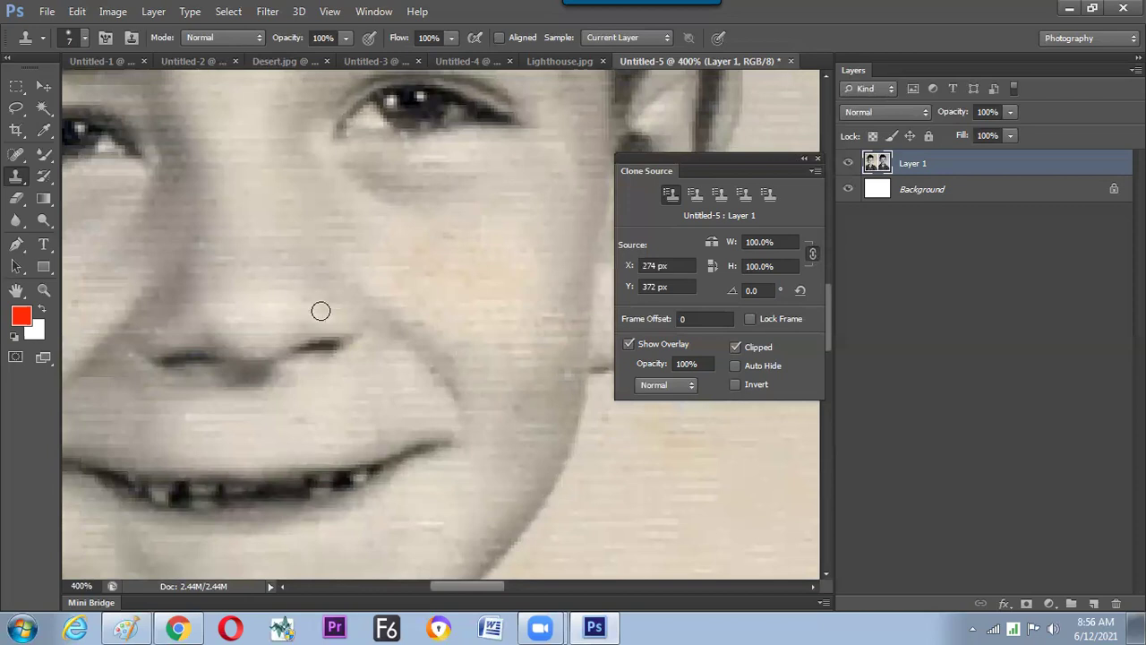
- Reduce the brush to 5 px and clone away the small dark blemishes along the smile line
{"action": "key", "text": "ctrl+plus"}
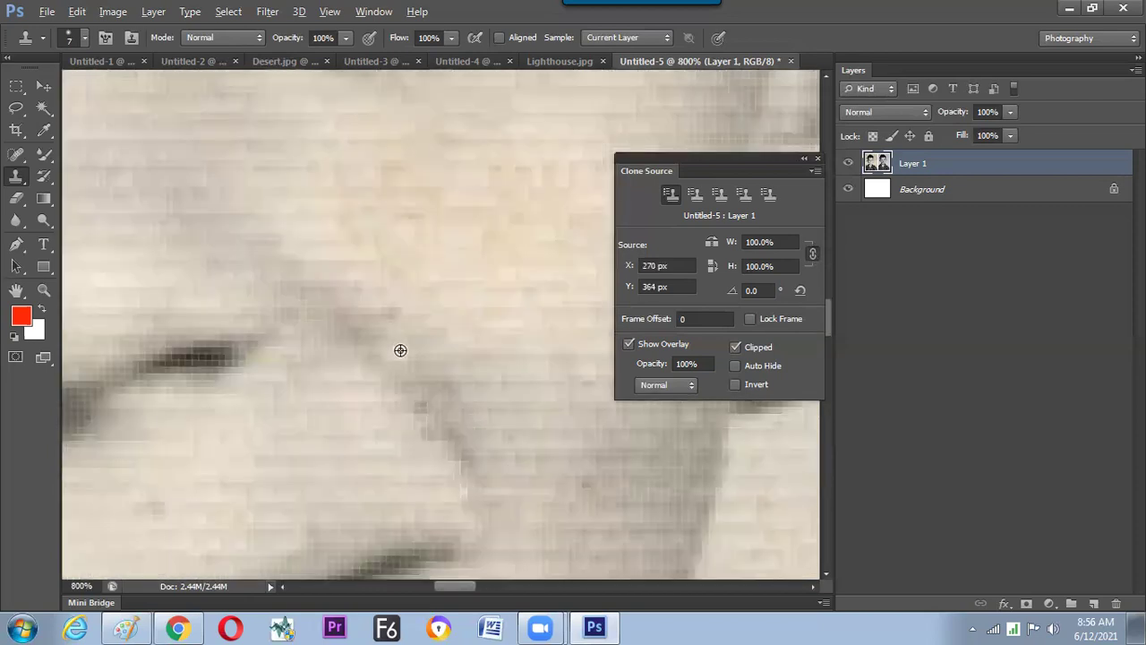
{"action": "key", "text": "bracketleft"}
{"action": "key", "text": "bracketleft"}
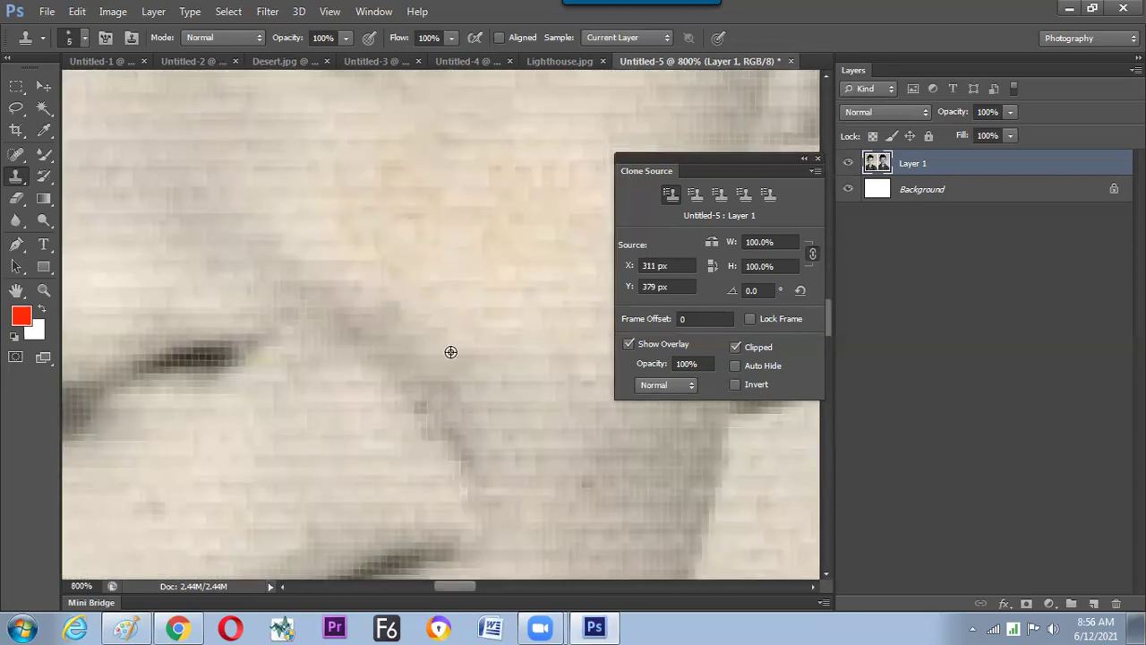
{"action": "left_click_drag", "start_coordinate": [386, 336], "coordinate": [401, 368]}
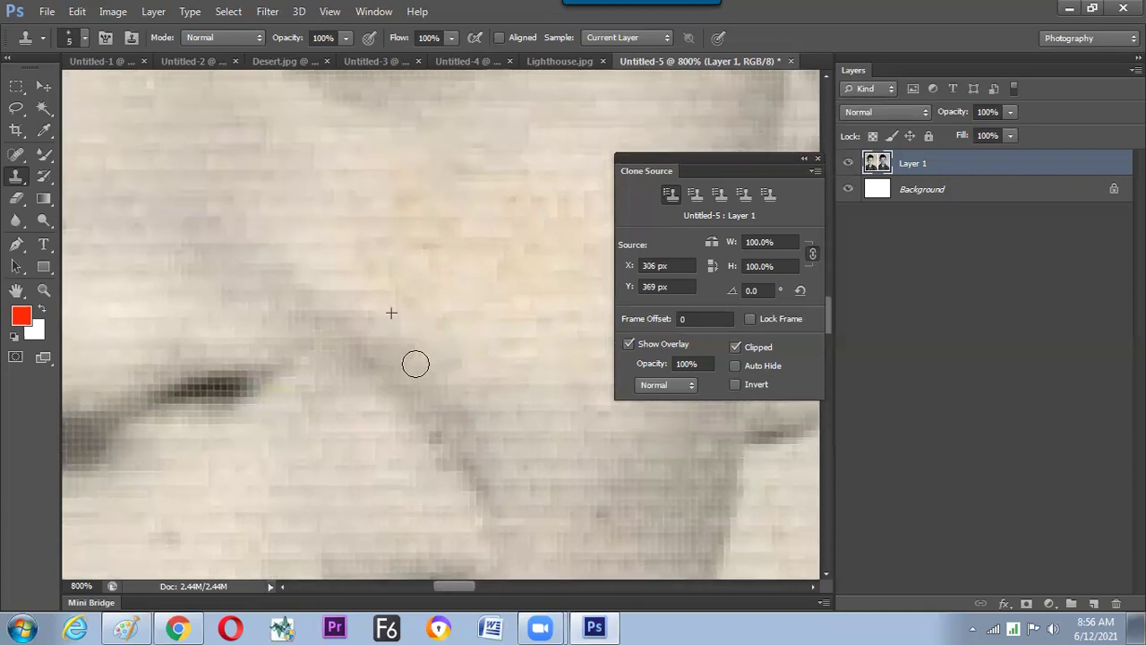
{"action": "left_click_drag", "start_coordinate": [446, 450], "coordinate": [385, 403]}
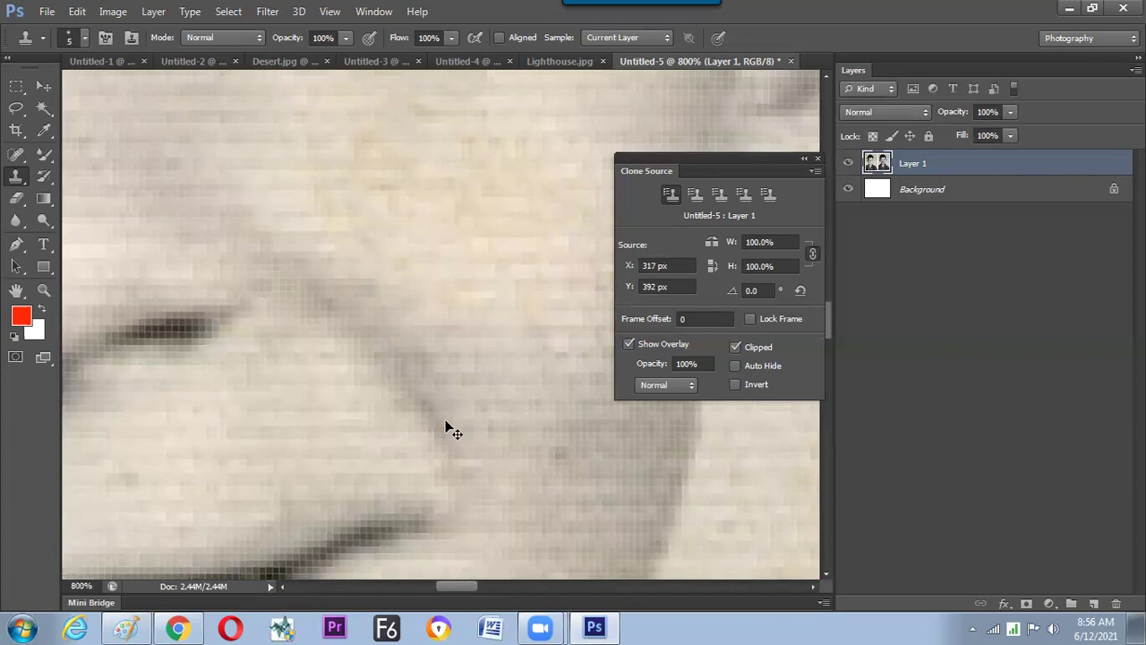
- Clone clean skin over the isolated dark speck on the lower cheek beside the smile line
{"action": "key", "text": "ctrl+plus"}
{"action": "left_click_drag", "start_coordinate": [450, 432], "coordinate": [203, 186]}
{"action": "left_click", "coordinate": [500, 452], "text": "alt"}
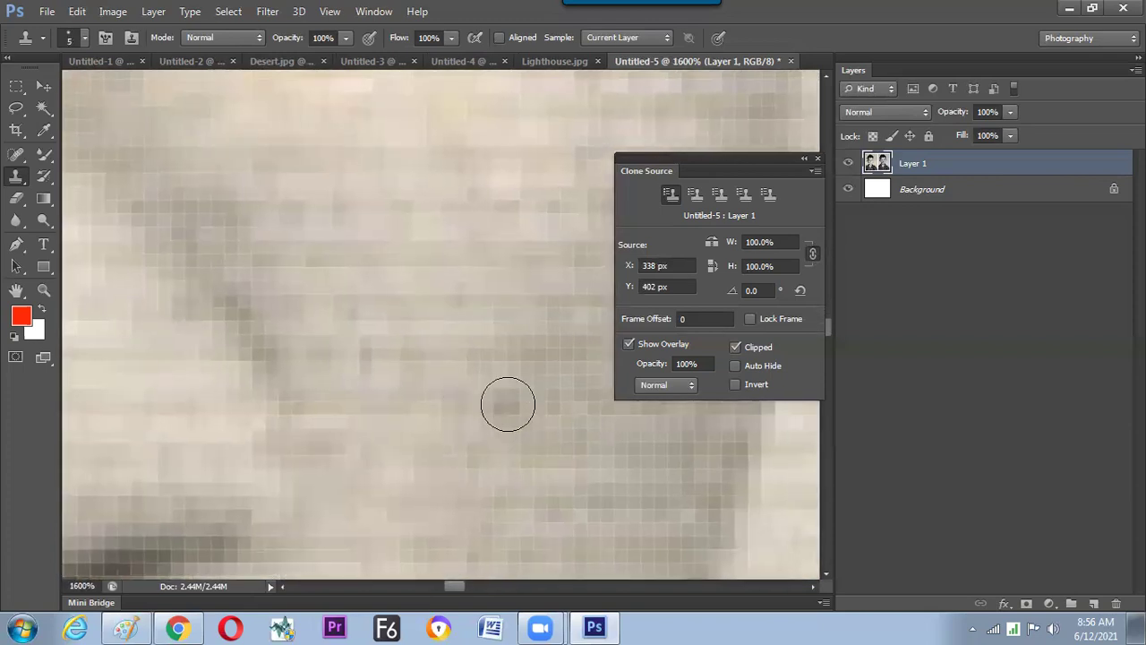
{"action": "left_click", "coordinate": [509, 401]}
- Sample skin beside the nose and clone it over the small spots below the eye's inner corner
{"action": "mouse_move", "coordinate": [329, 306]}
{"action": "left_mouse_down"}
{"action": "mouse_move", "coordinate": [406, 341]}
{"action": "mouse_move", "coordinate": [481, 404]}
{"action": "left_mouse_up"}
{"action": "left_click_drag", "start_coordinate": [332, 242], "coordinate": [422, 351]}
{"action": "left_click_drag", "start_coordinate": [309, 286], "coordinate": [398, 456]}
{"action": "left_click_drag", "start_coordinate": [452, 193], "coordinate": [360, 376]}
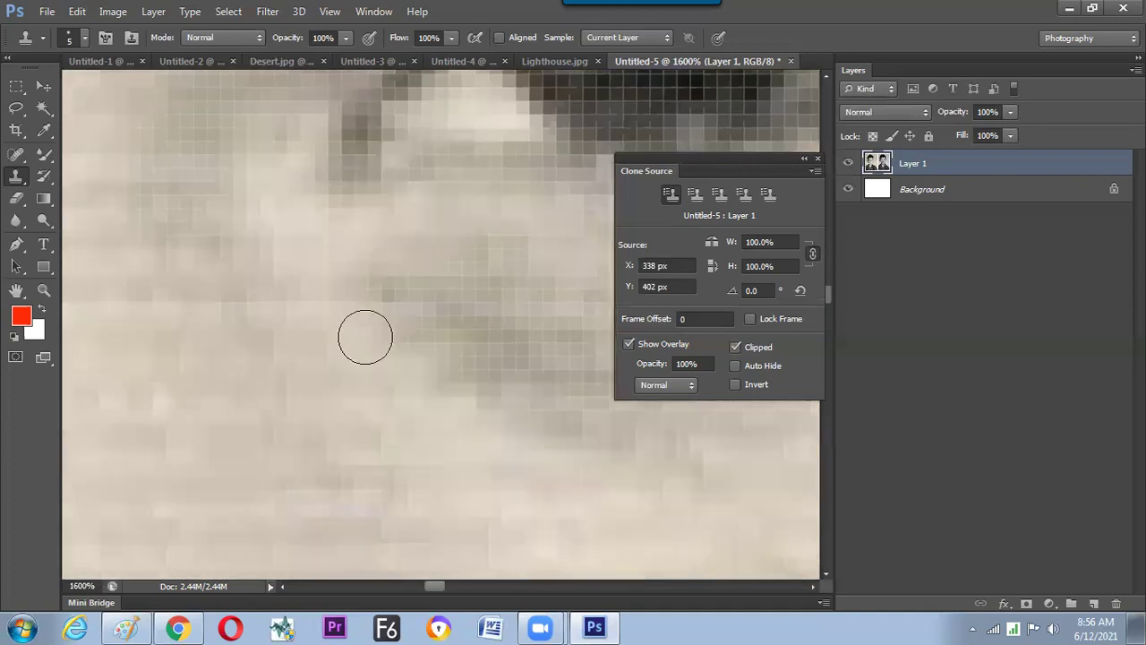
{"action": "left_click", "coordinate": [365, 334], "text": "alt"}
{"action": "left_click", "coordinate": [417, 401]}
{"action": "left_click", "coordinate": [334, 283], "text": "alt"}
{"action": "left_click", "coordinate": [360, 341]}
- Check the area around the eye and clone clean skin over the faint spots on the cheek beneath it
{"action": "left_click_drag", "start_coordinate": [347, 353], "coordinate": [315, 422]}
{"action": "left_click_drag", "start_coordinate": [501, 179], "coordinate": [541, 413]}
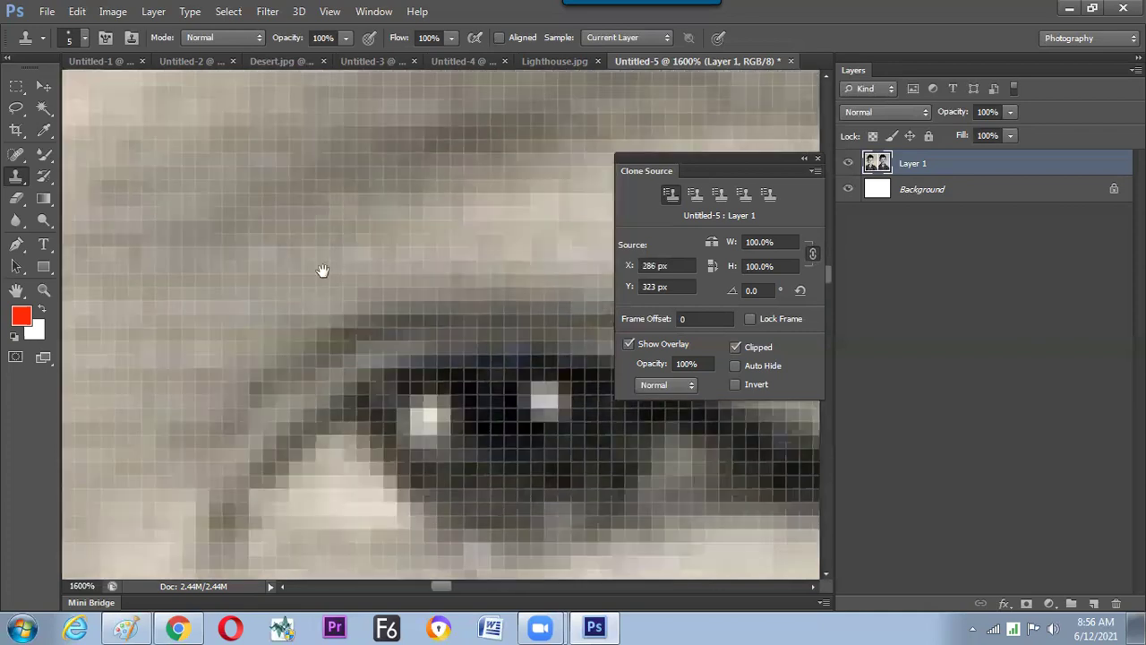
{"action": "left_click_drag", "start_coordinate": [333, 379], "coordinate": [295, 99]}
{"action": "left_click_drag", "start_coordinate": [380, 368], "coordinate": [366, 197]}
{"action": "left_click", "coordinate": [366, 351], "text": "alt"}
{"action": "left_click", "coordinate": [386, 290]}
{"action": "left_click_drag", "start_coordinate": [351, 318], "coordinate": [380, 397]}
{"action": "left_click", "coordinate": [304, 290], "text": "alt"}
{"action": "left_click", "coordinate": [381, 275]}
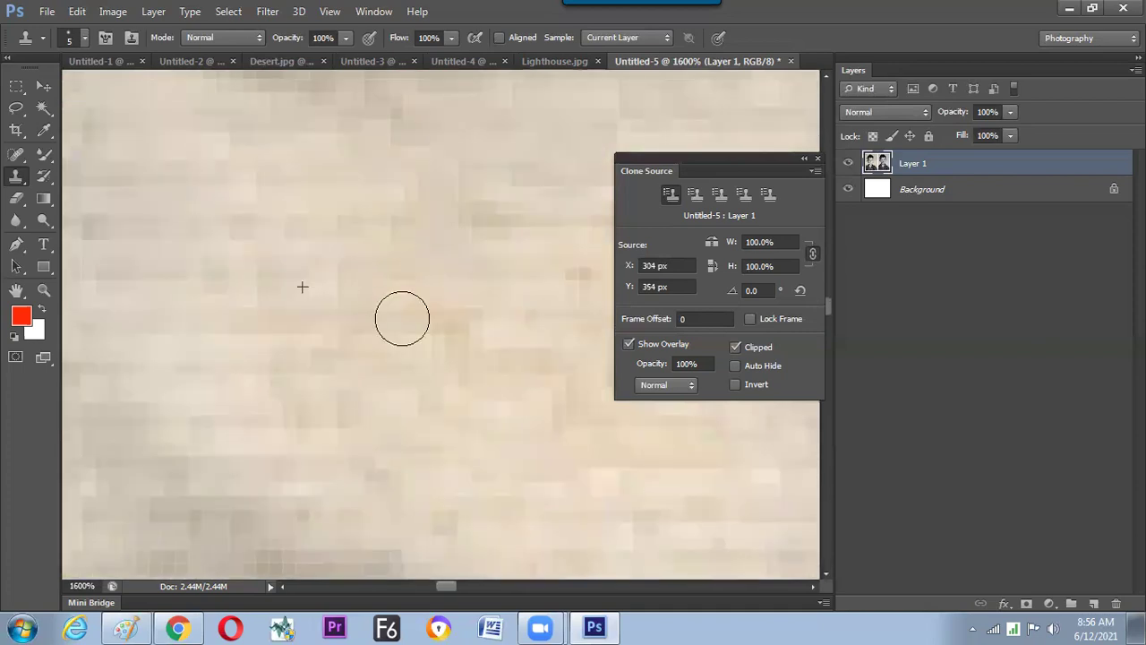
- Open the Navigator, bring the eye's outer corner into view at 1346.37% zoom, and detach the Navigator as its own floating panel
{"action": "left_click", "coordinate": [382, 19]}
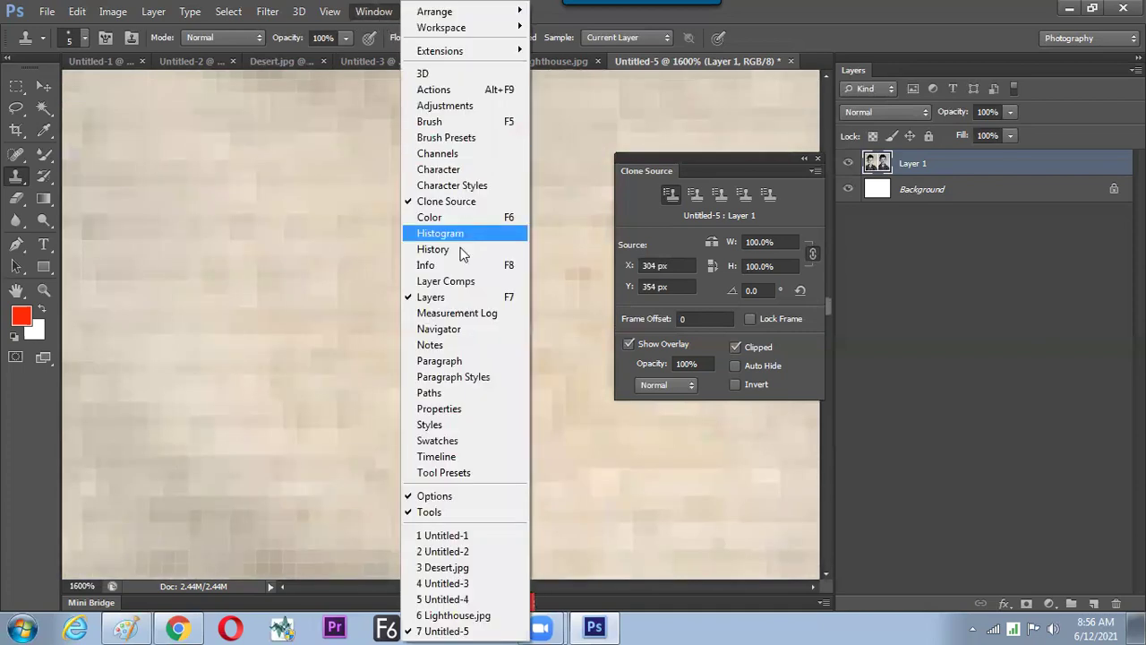
{"action": "left_click", "coordinate": [462, 330]}
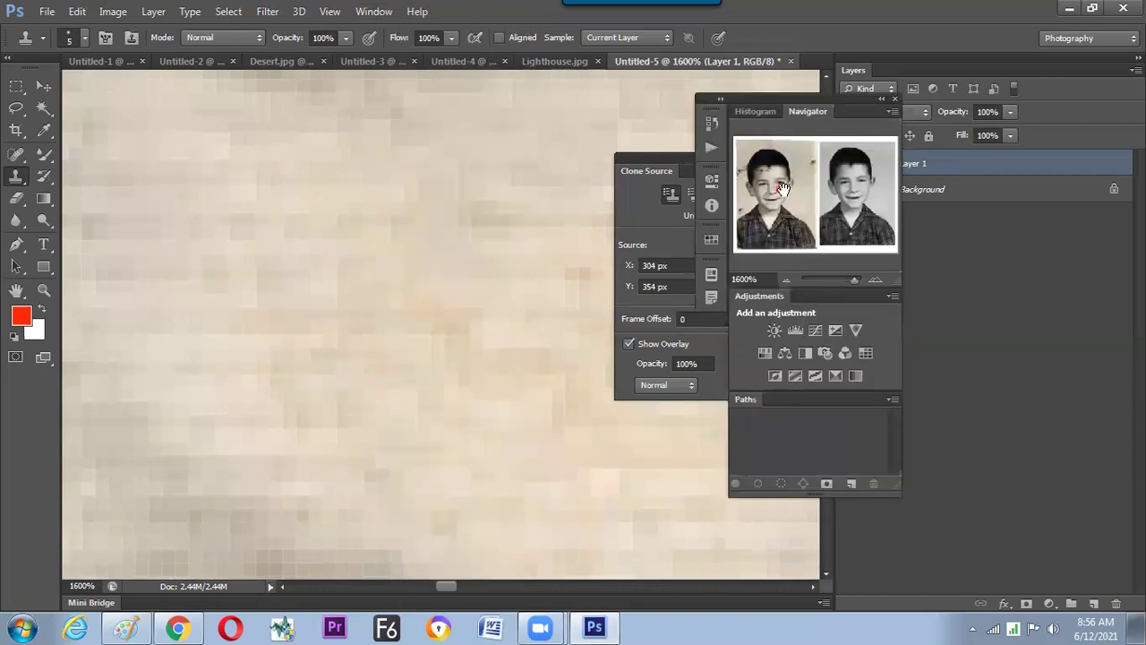
{"action": "left_click_drag", "start_coordinate": [851, 279], "coordinate": [851, 278]}
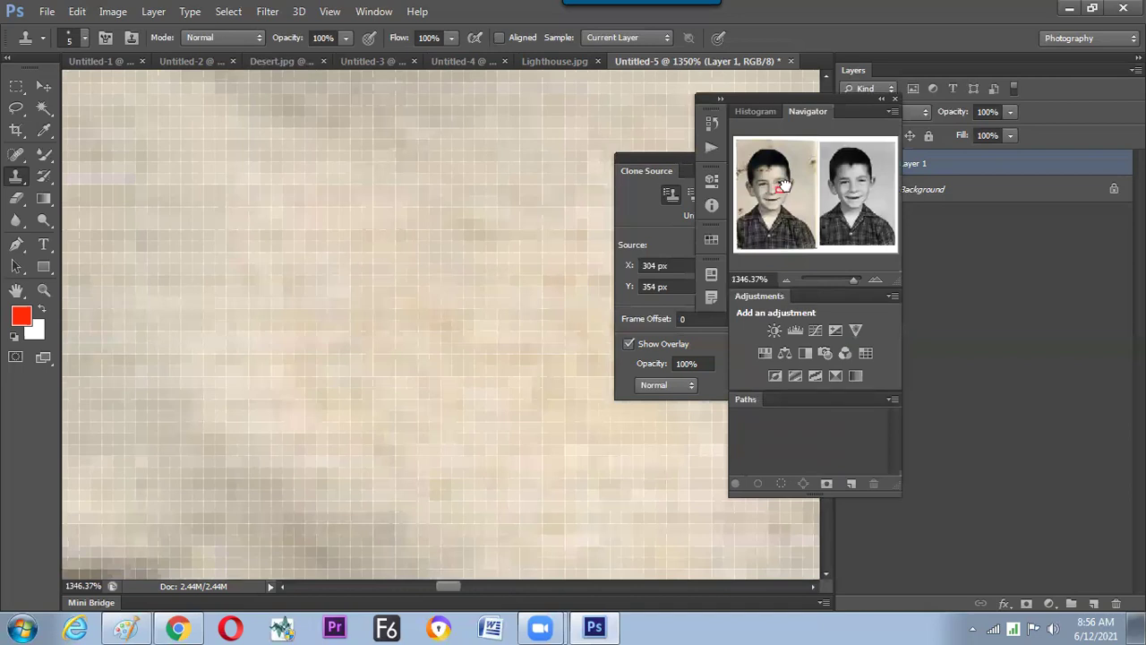
{"action": "left_click_drag", "start_coordinate": [784, 182], "coordinate": [790, 191]}
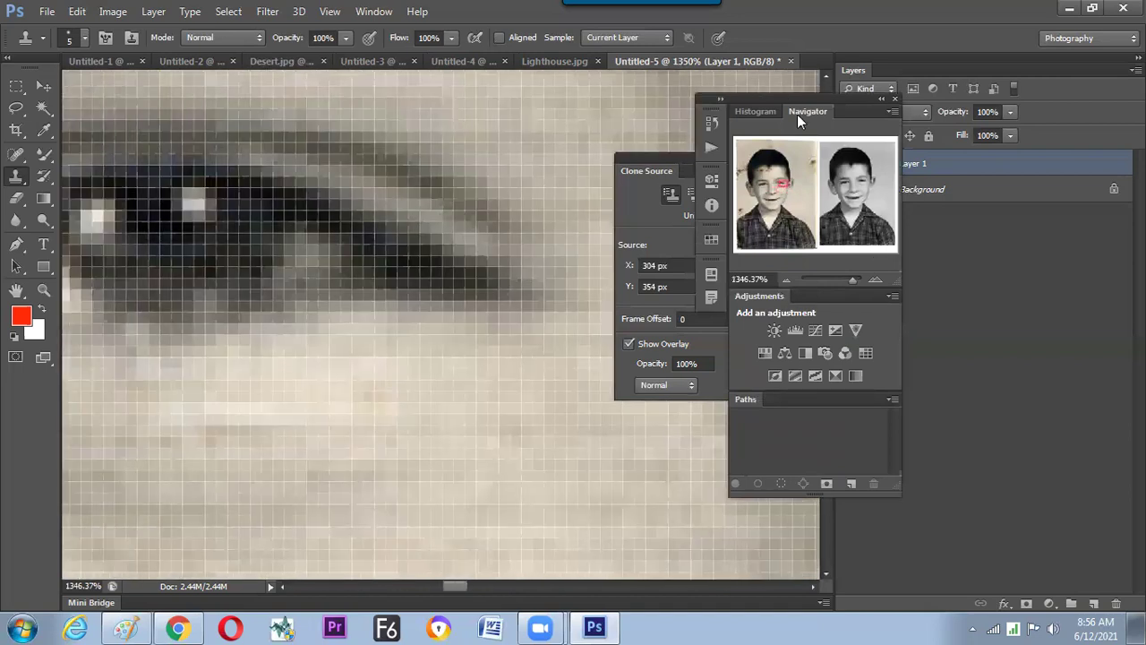
{"action": "left_click_drag", "start_coordinate": [807, 111], "coordinate": [470, 188]}
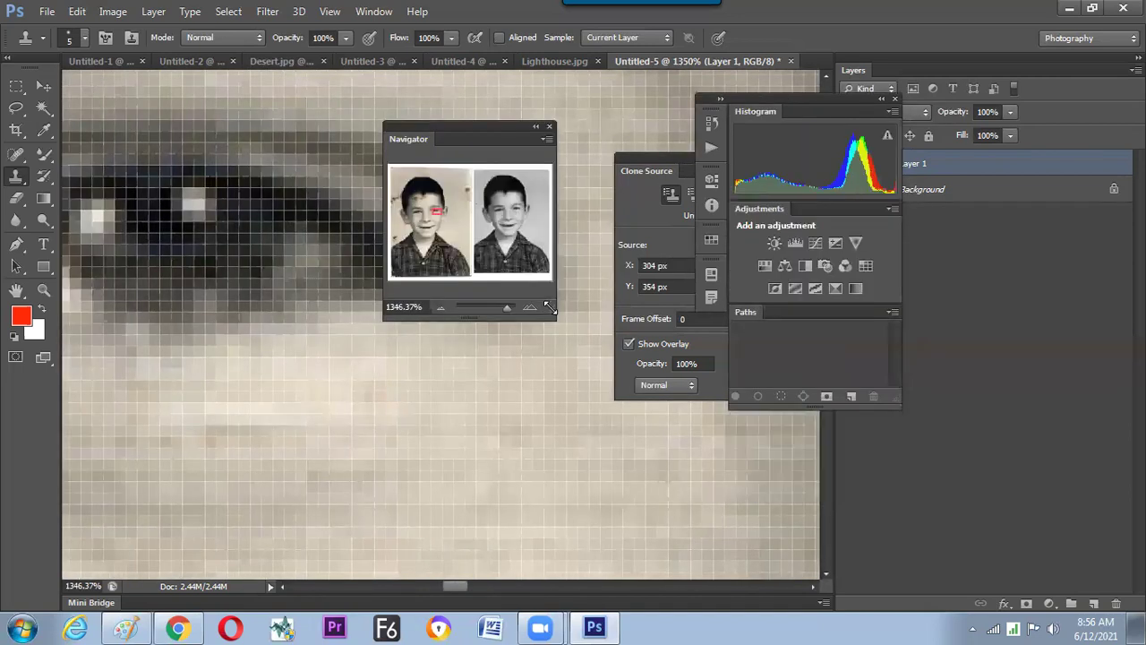
- Enlarge the floating Navigator and clone clean skin over the isolated dark speck just below the forehead stains
{"action": "left_click_drag", "start_coordinate": [550, 306], "coordinate": [1027, 481]}
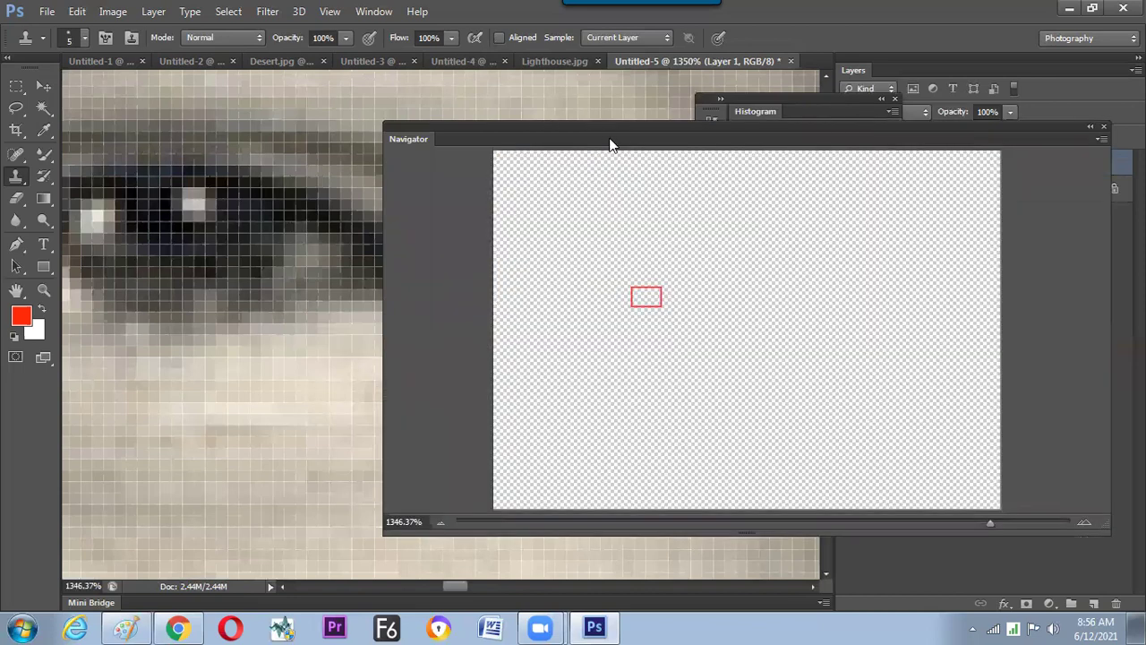
{"action": "left_click_drag", "start_coordinate": [621, 128], "coordinate": [882, 74]}
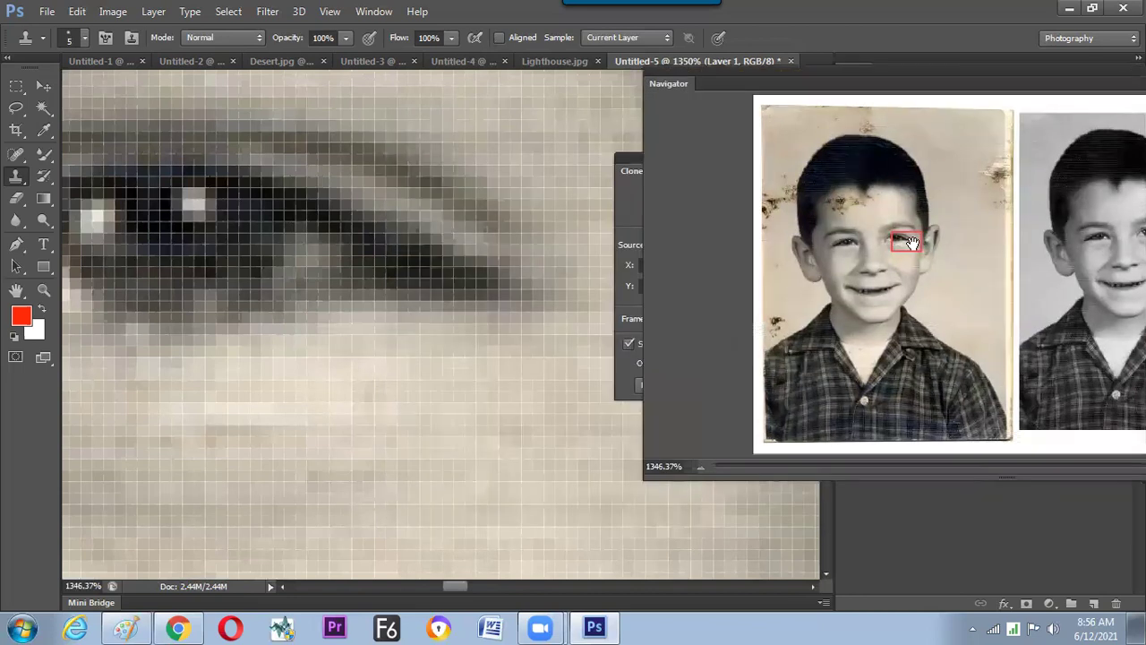
{"action": "left_click", "coordinate": [892, 253]}
{"action": "left_click", "coordinate": [857, 208]}
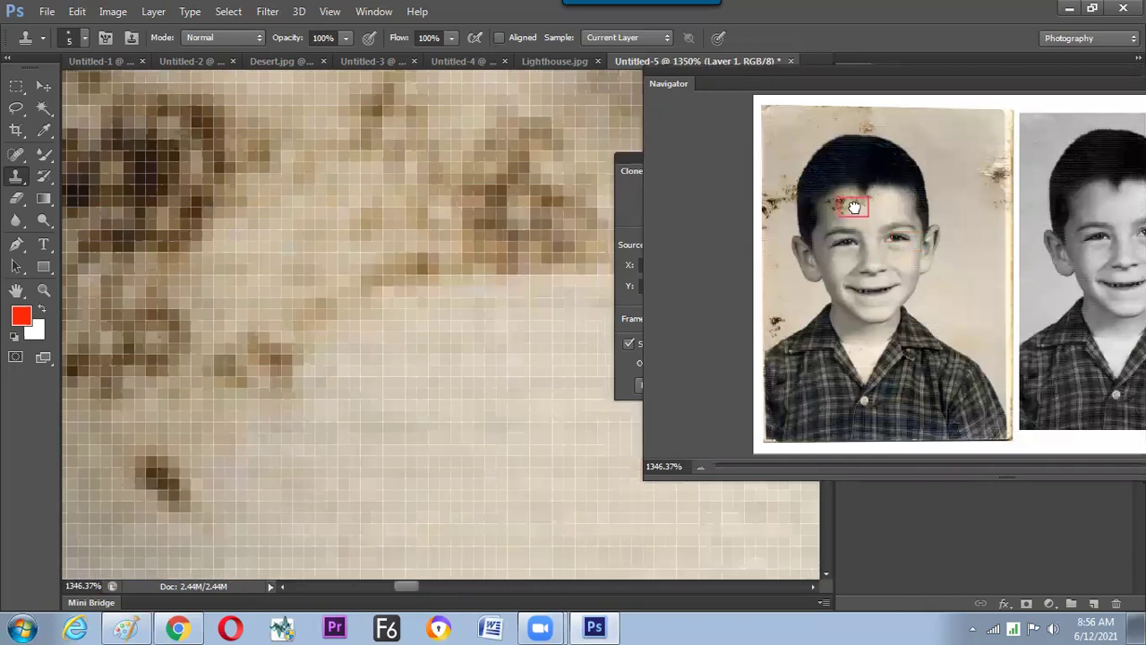
{"action": "left_click", "coordinate": [849, 209]}
{"action": "left_click", "coordinate": [845, 217]}
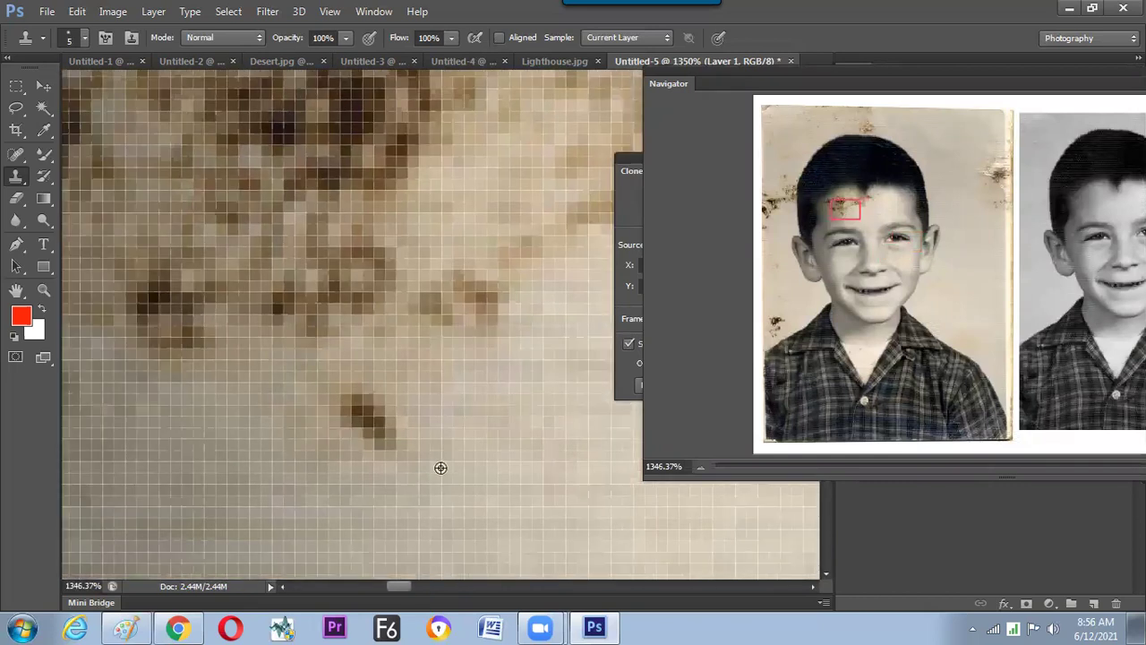
{"action": "left_click", "coordinate": [355, 400]}
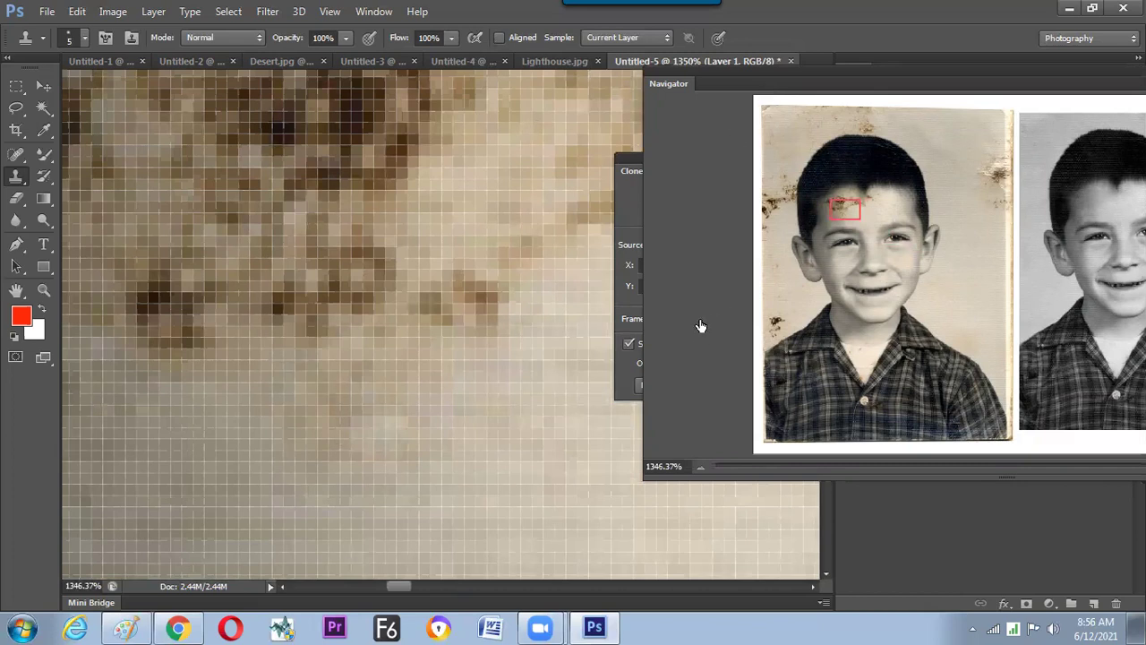
- Sample clean skin beside the large forehead stain and clone it over the faint spots along the stain's edge
{"action": "left_click", "coordinate": [867, 213]}
{"action": "left_click", "coordinate": [845, 204]}
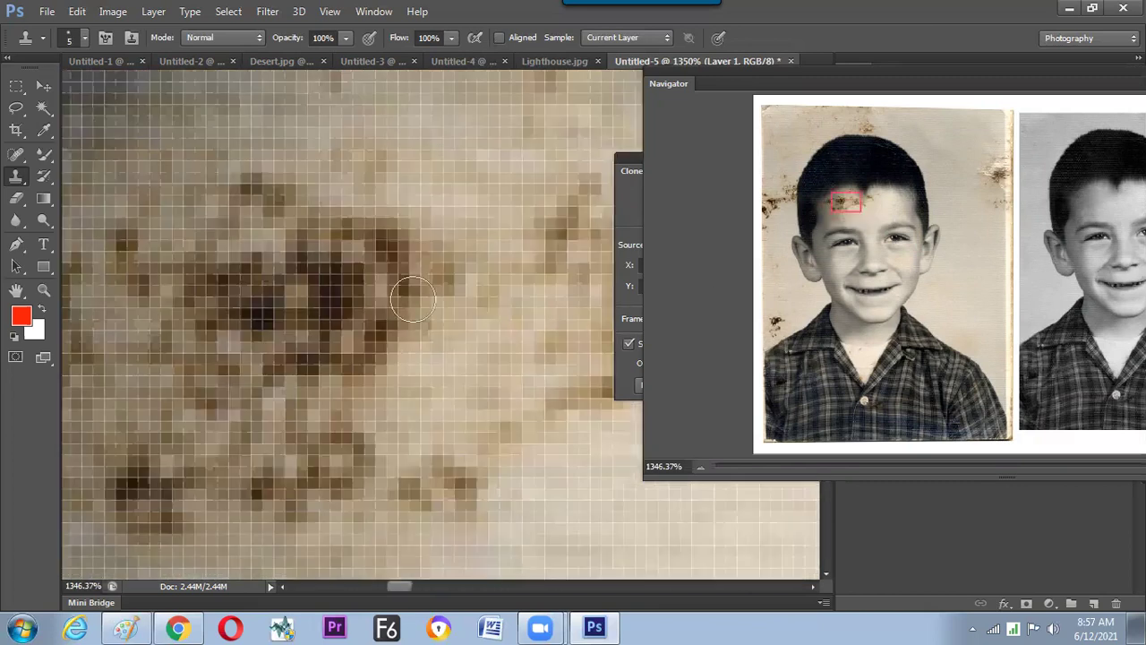
{"action": "left_click", "coordinate": [477, 207], "text": "alt"}
{"action": "left_click", "coordinate": [472, 277]}
{"action": "left_click", "coordinate": [491, 344], "text": "alt"}
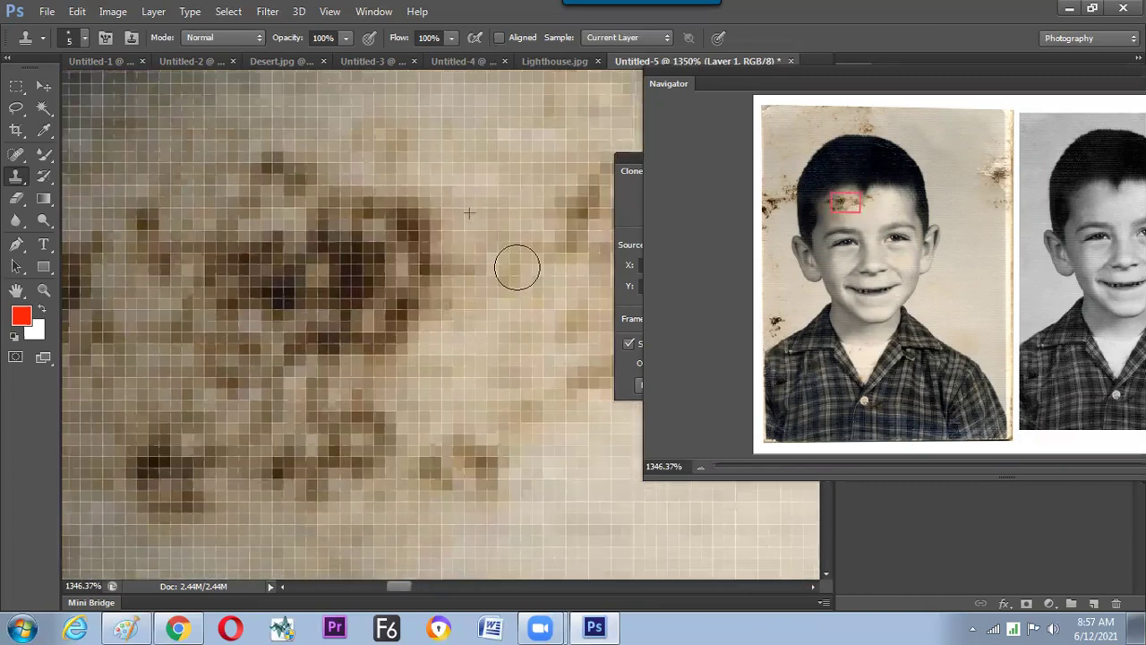
{"action": "left_click", "coordinate": [518, 280]}
{"action": "left_click", "coordinate": [579, 201]}
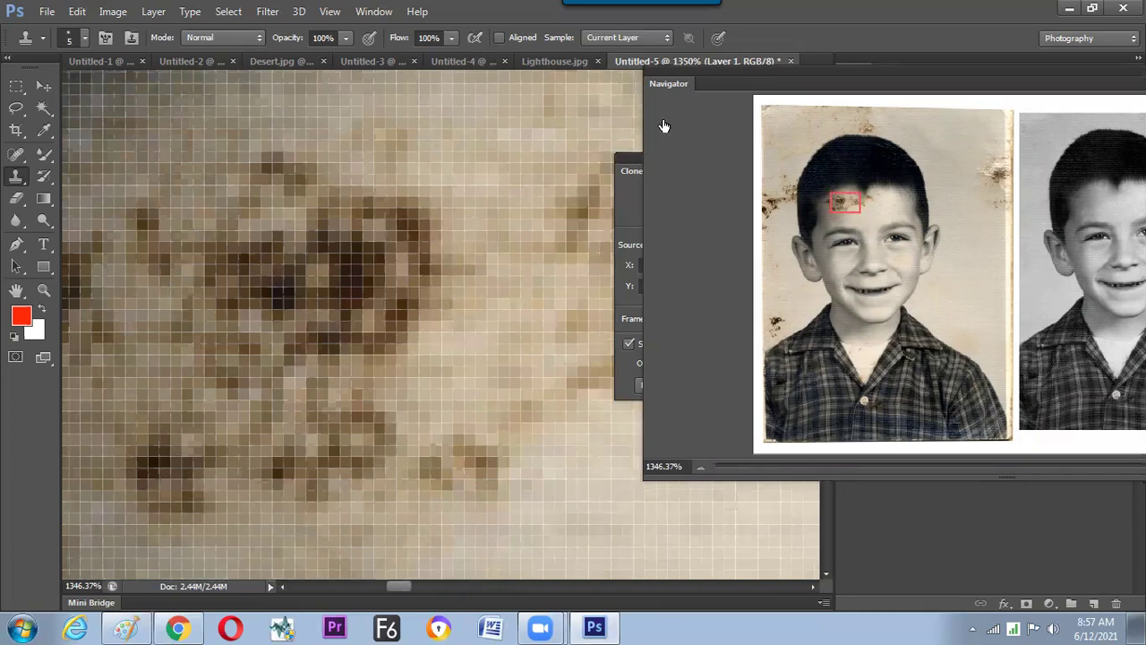
- Open a second window of the Untitled-5 document
{"action": "left_click", "coordinate": [372, 12]}
{"action": "mouse_move", "coordinate": [422, 14]}
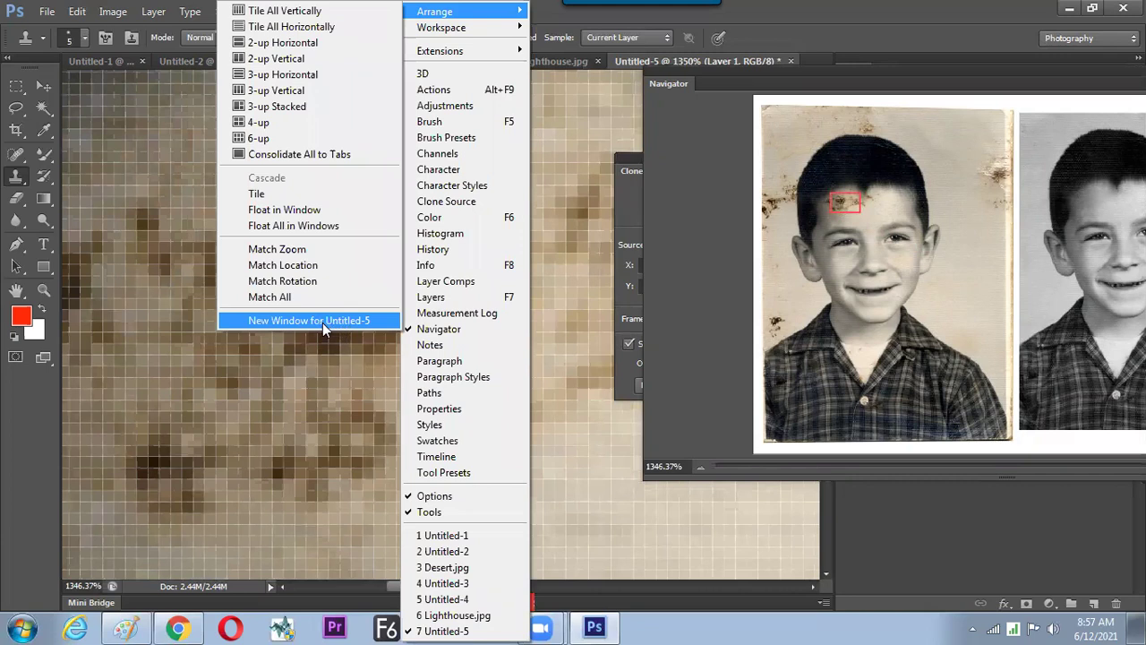
{"action": "left_click", "coordinate": [324, 323]}
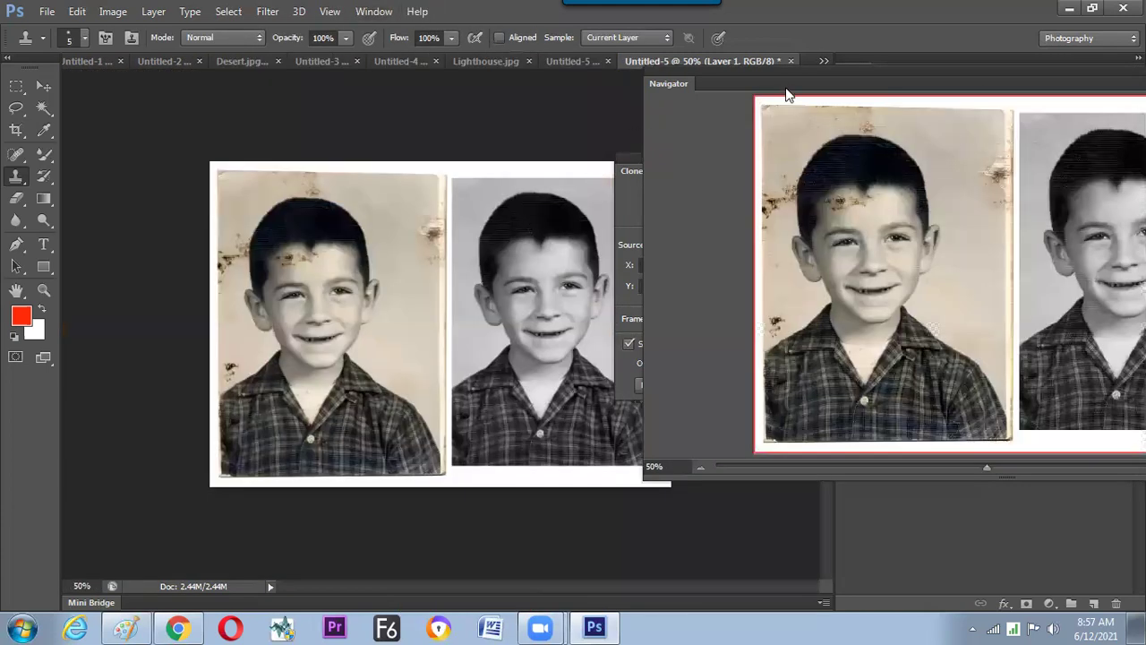
- Clear the workspace by moving the Navigator lower and closing the Histogram, Layers and Clone Source panels
{"action": "mouse_move", "coordinate": [674, 88]}
{"action": "left_mouse_down"}
{"action": "mouse_move", "coordinate": [743, 269]}
{"action": "mouse_move", "coordinate": [739, 307]}
{"action": "left_mouse_up"}
{"action": "left_click", "coordinate": [894, 99]}
{"action": "left_click_drag", "start_coordinate": [910, 69], "coordinate": [453, 205]}
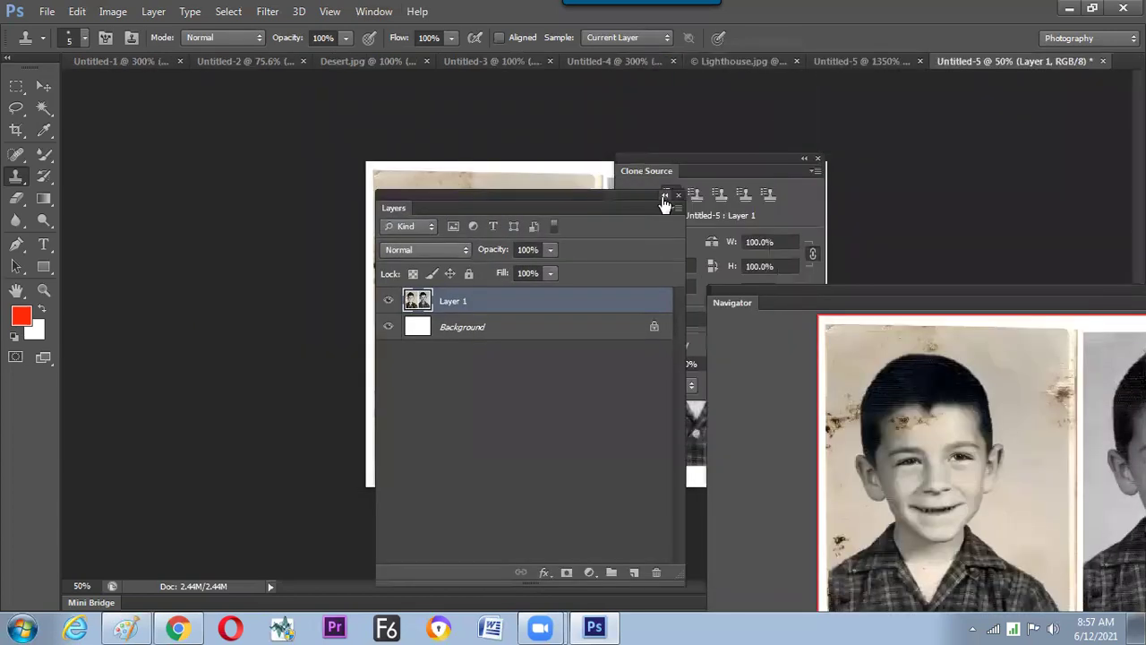
{"action": "left_click", "coordinate": [679, 195]}
{"action": "left_click", "coordinate": [816, 158]}
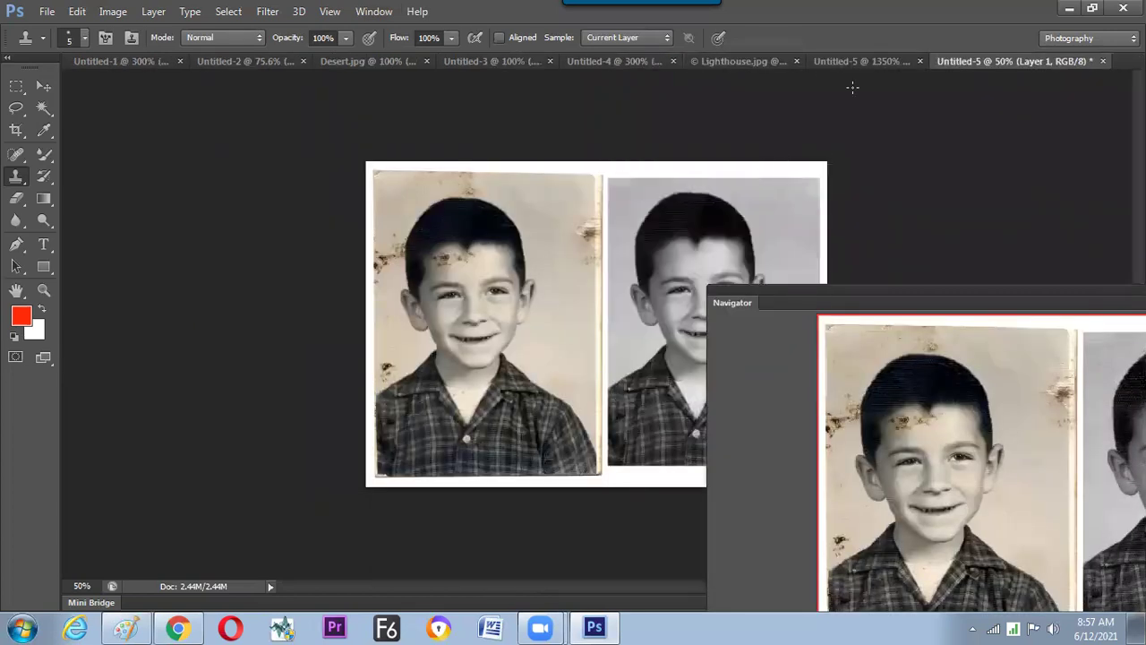
- Float both Untitled-5 windows side by side and set the second to 200% on the forehead stains
{"action": "left_click_drag", "start_coordinate": [866, 65], "coordinate": [287, 205]}
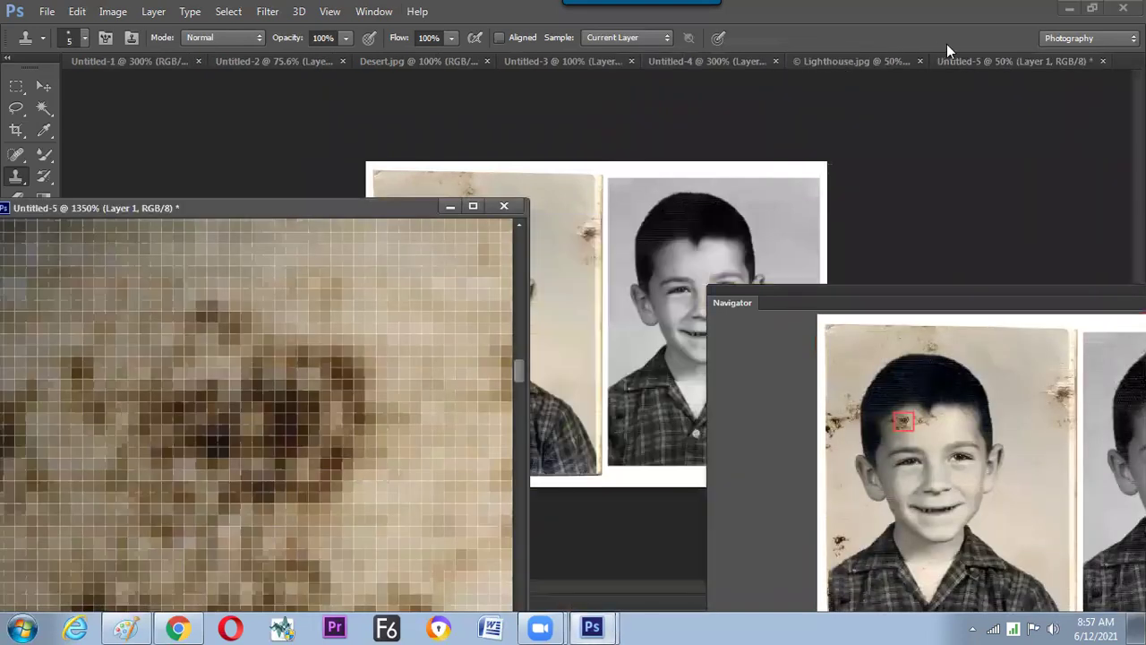
{"action": "left_click_drag", "start_coordinate": [956, 64], "coordinate": [578, 110]}
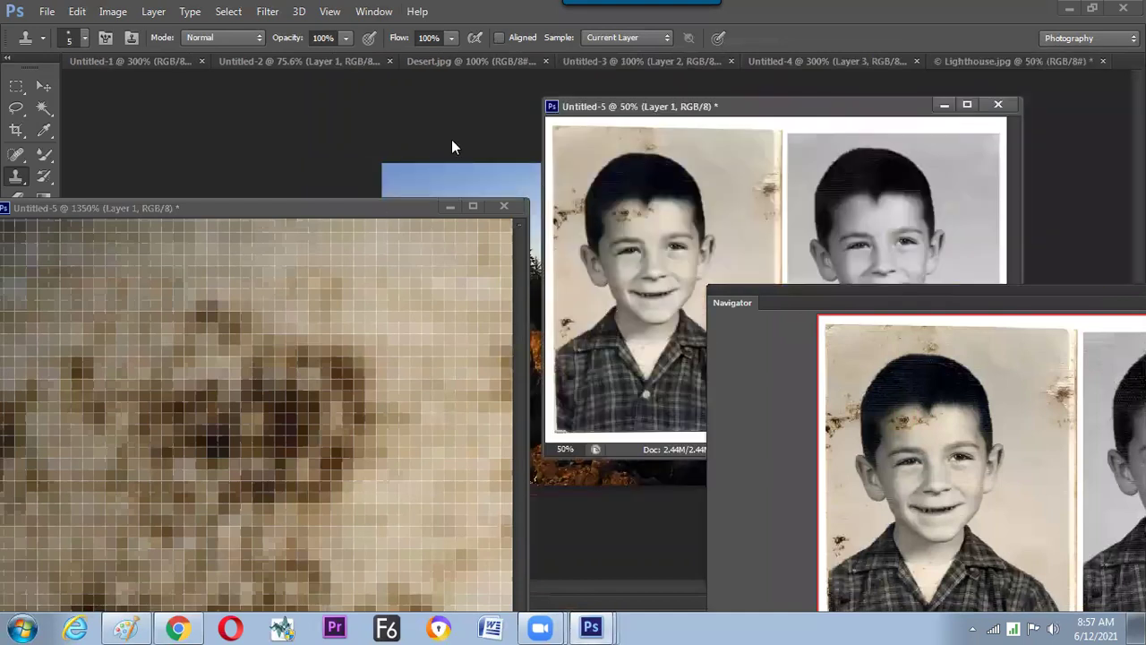
{"action": "left_click_drag", "start_coordinate": [377, 208], "coordinate": [443, 130]}
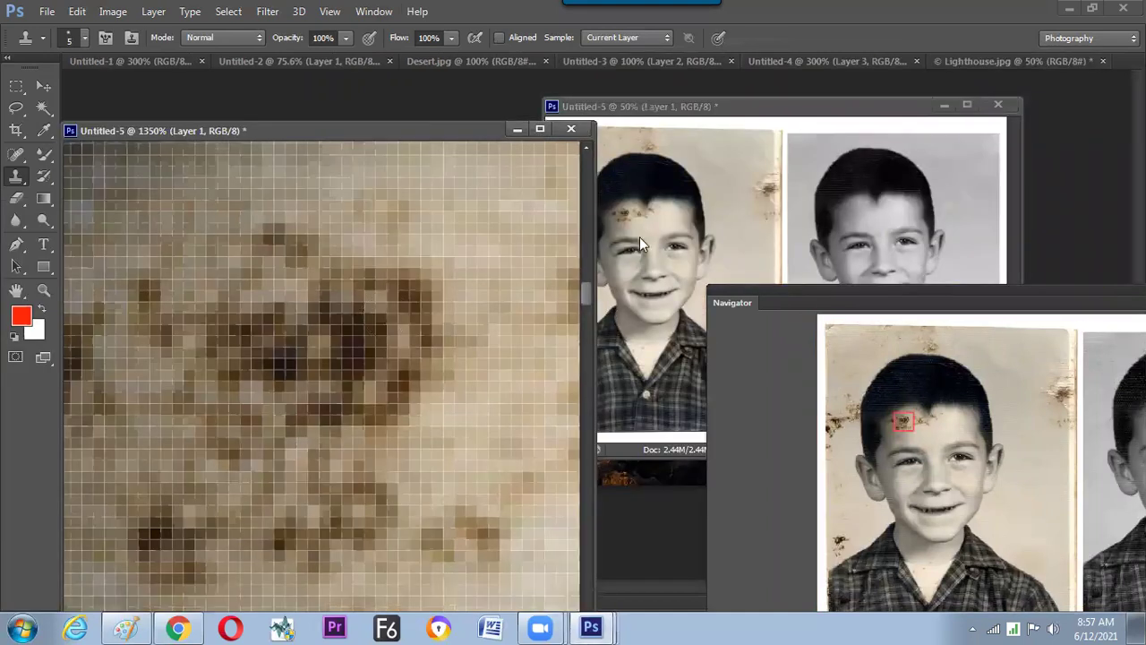
{"action": "left_click", "coordinate": [636, 218]}
{"action": "left_click", "coordinate": [688, 104]}
{"action": "key", "text": "ctrl+plus"}
{"action": "key", "text": "ctrl+plus"}
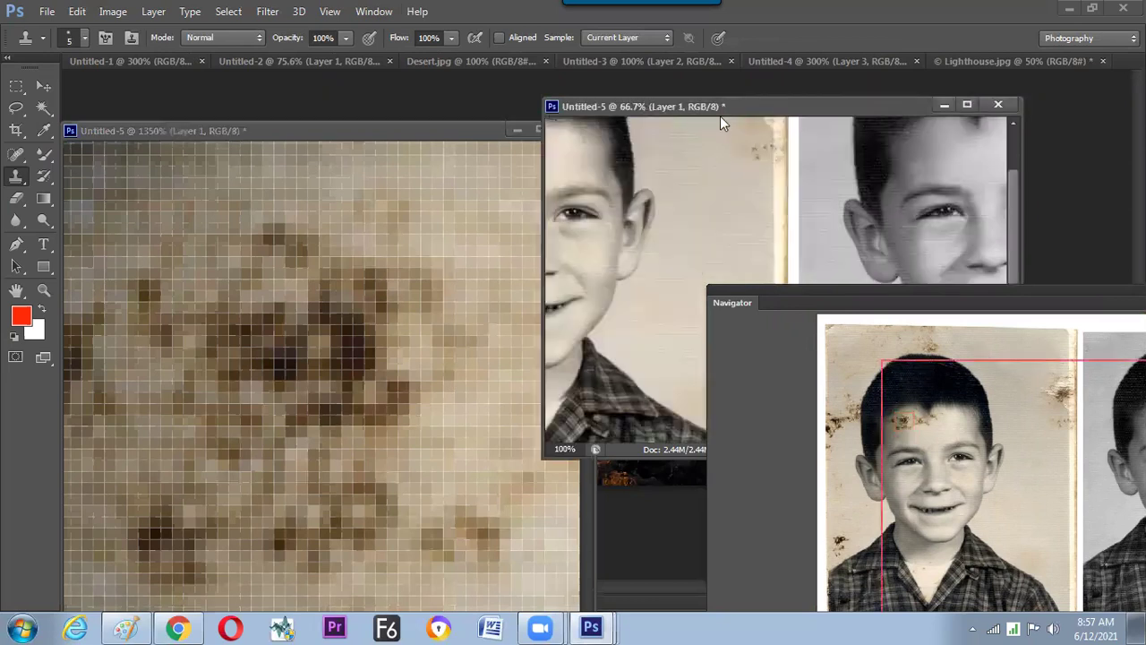
{"action": "key", "text": "ctrl+plus"}
{"action": "left_click_drag", "start_coordinate": [741, 205], "coordinate": [960, 246]}
{"action": "left_click_drag", "start_coordinate": [809, 222], "coordinate": [794, 220]}
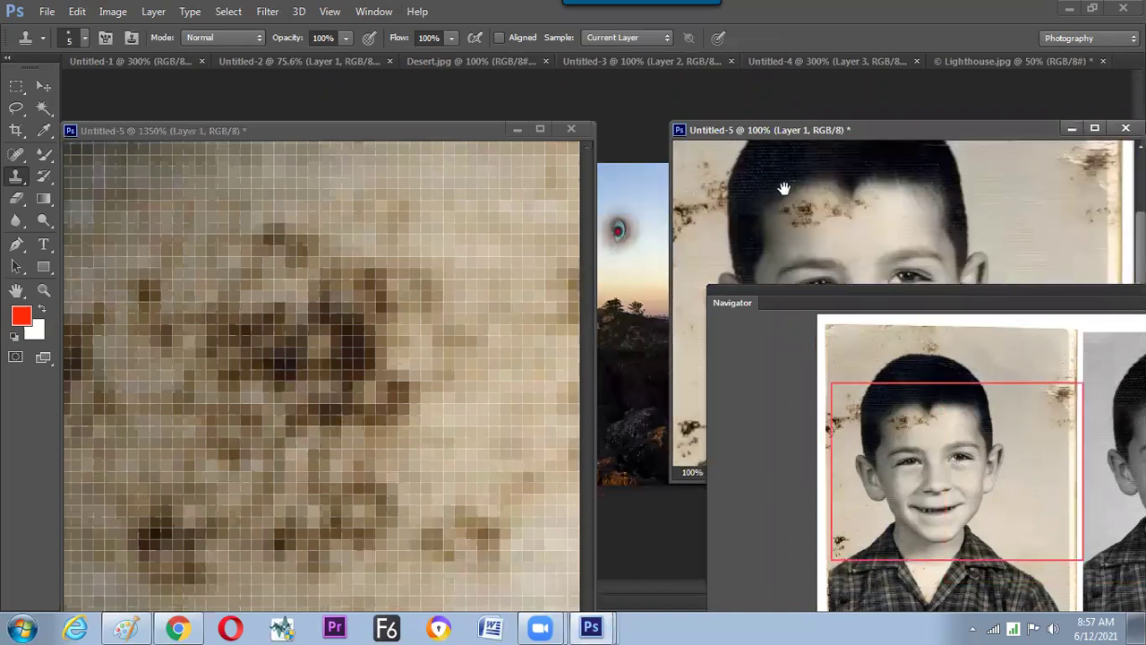
{"action": "key", "text": "ctrl+plus"}
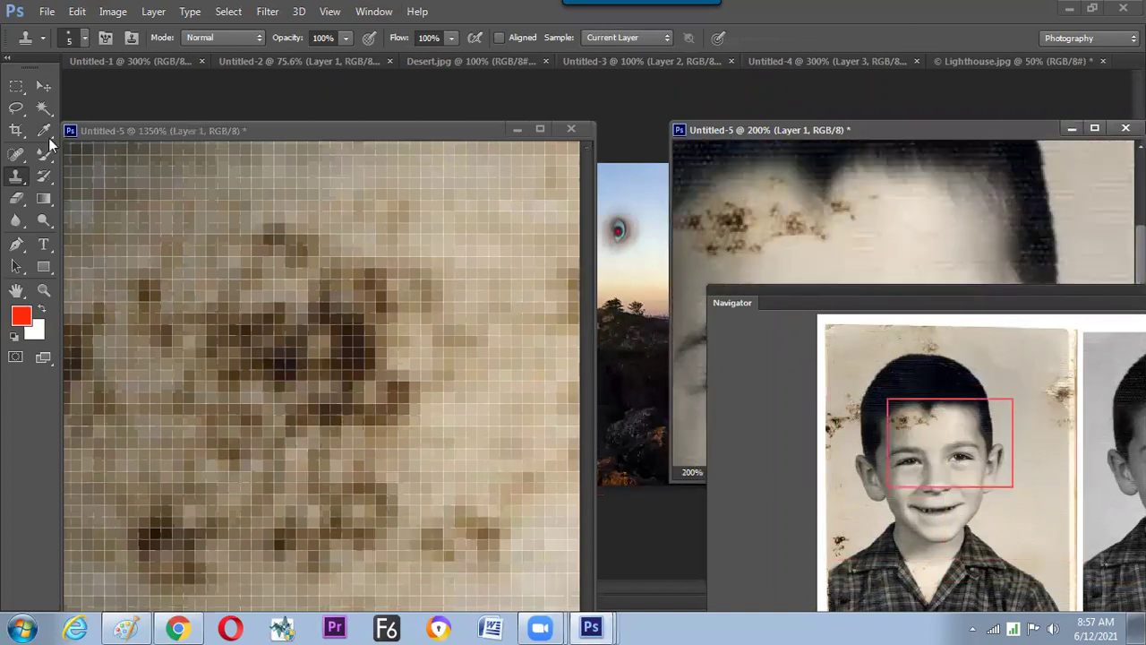
- Switch from the Clone Stamp to the regular Brush tool for painting in the close-up window
{"action": "right_click", "coordinate": [53, 153]}
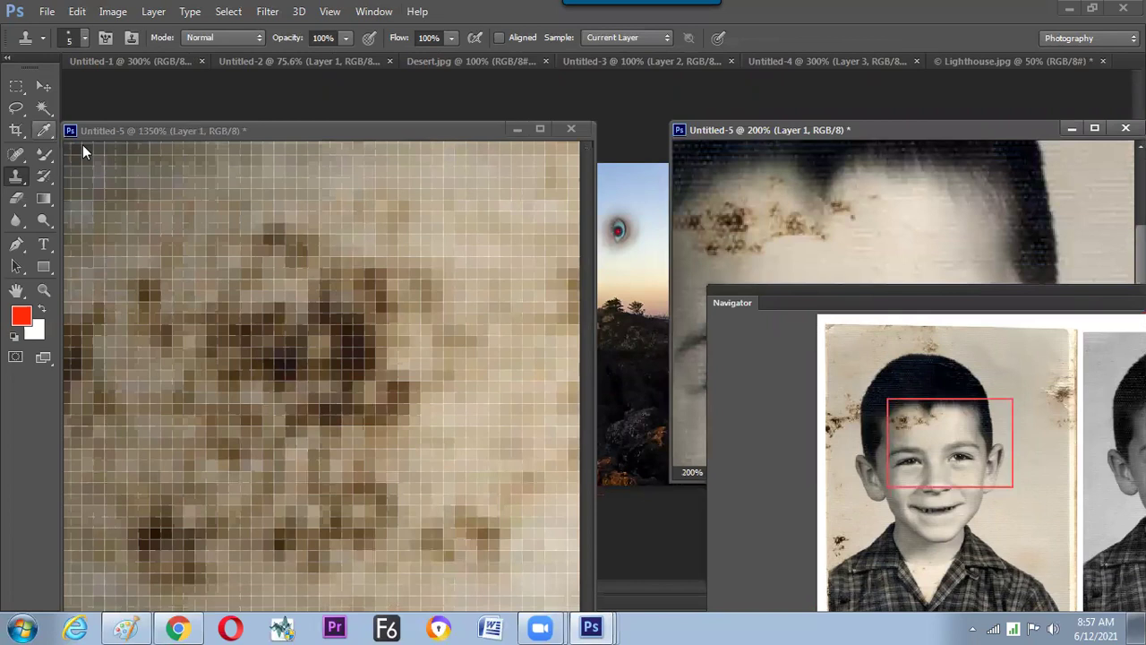
{"action": "left_click", "coordinate": [399, 217]}
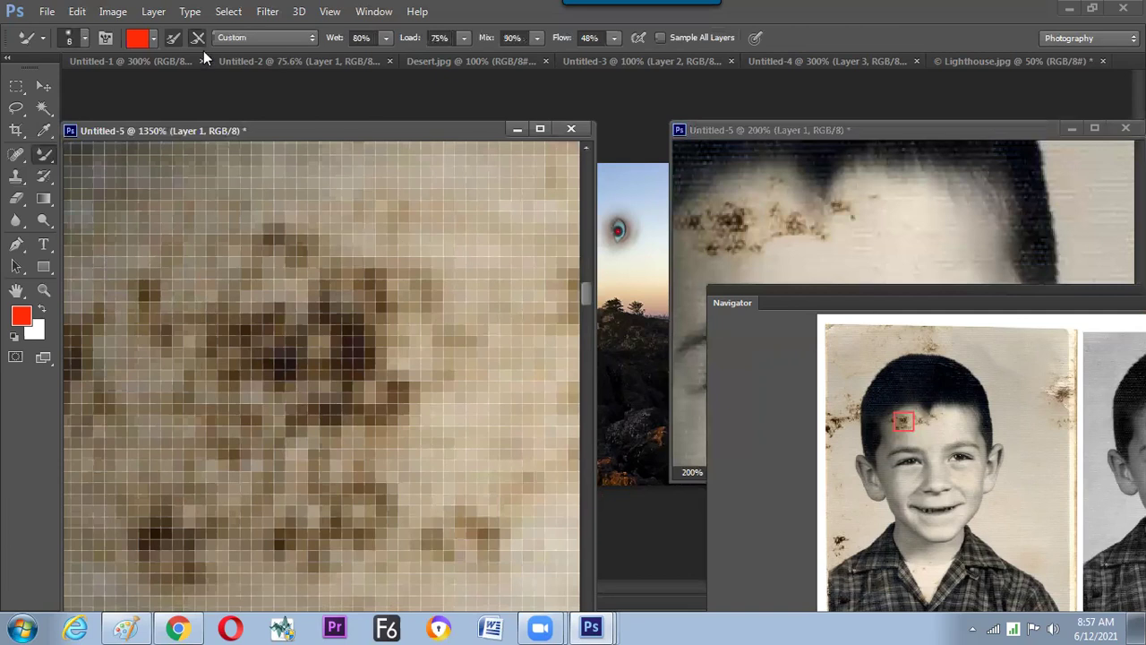
{"action": "right_click", "coordinate": [50, 156]}
{"action": "left_click", "coordinate": [77, 155]}
- Reduce the brush size to 1 px and paint a red check-shaped stroke above the forehead stain in the 1350% window
{"action": "key", "text": "bracketleft"}
{"action": "key", "text": "bracketleft"}
{"action": "key", "text": "bracketleft"}
{"action": "key", "text": "bracketleft"}
{"action": "key", "text": "bracketleft"}
{"action": "key", "text": "bracketleft"}
{"action": "key", "text": "bracketleft"}
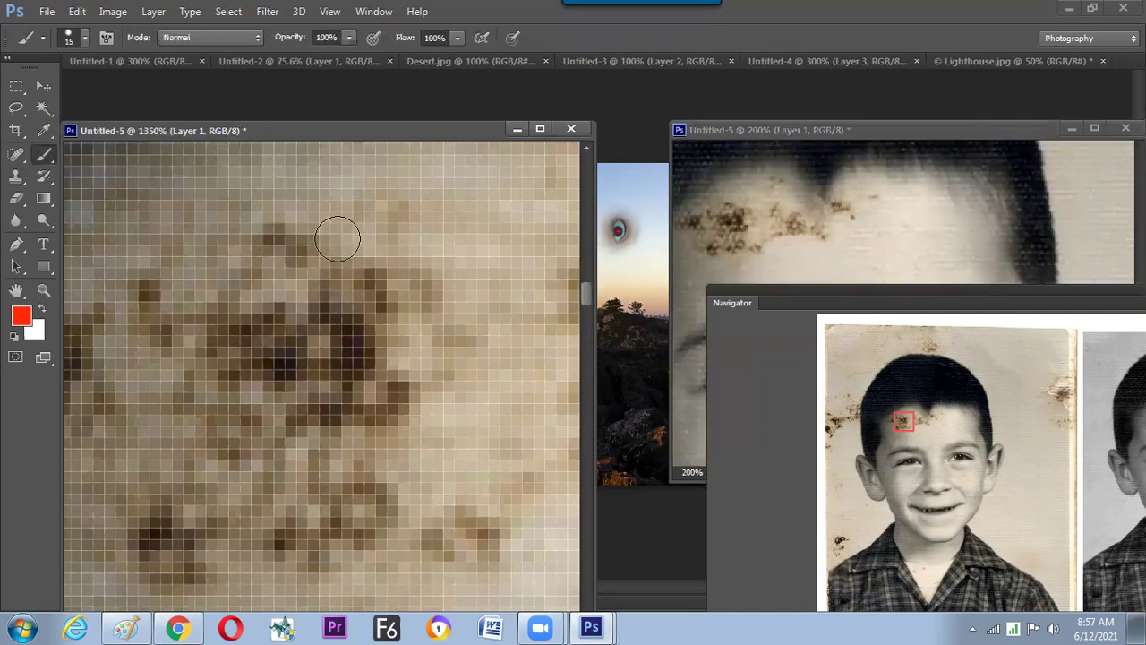
{"action": "key", "text": "bracketleft"}
{"action": "key", "text": "bracketleft"}
{"action": "key", "text": "bracketleft"}
{"action": "left_click_drag", "start_coordinate": [302, 194], "coordinate": [302, 207]}
{"action": "left_click_drag", "start_coordinate": [730, 201], "coordinate": [757, 196]}
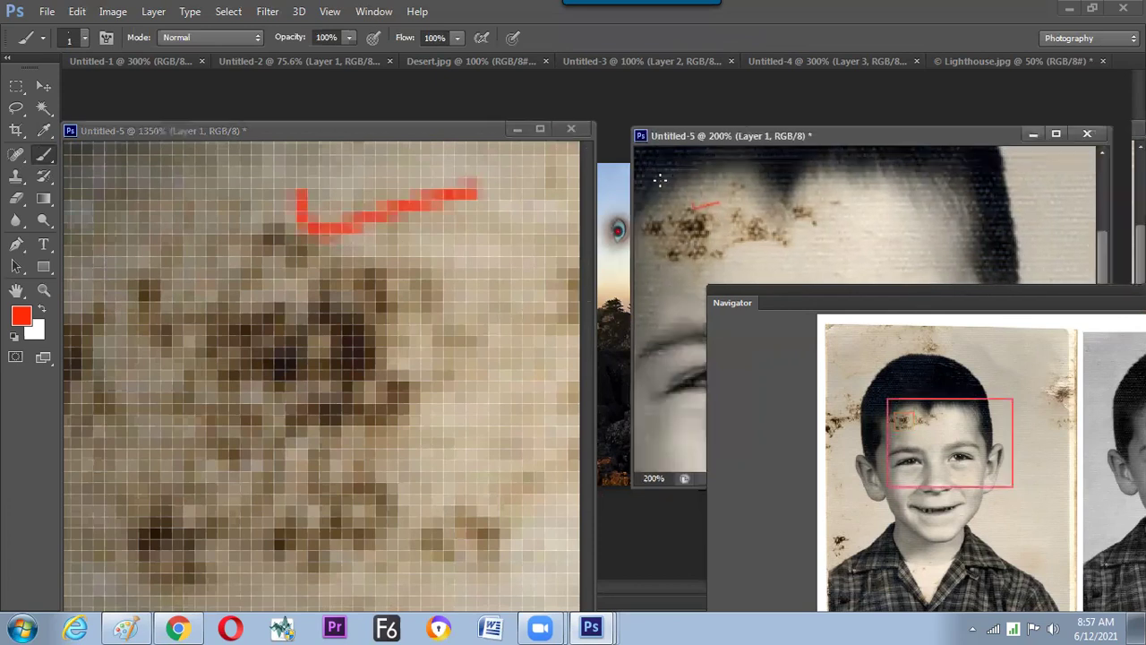
- Duplicate the photo as a separate document, keeping the suggested name
{"action": "left_click", "coordinate": [373, 12]}
{"action": "mouse_move", "coordinate": [414, 27]}
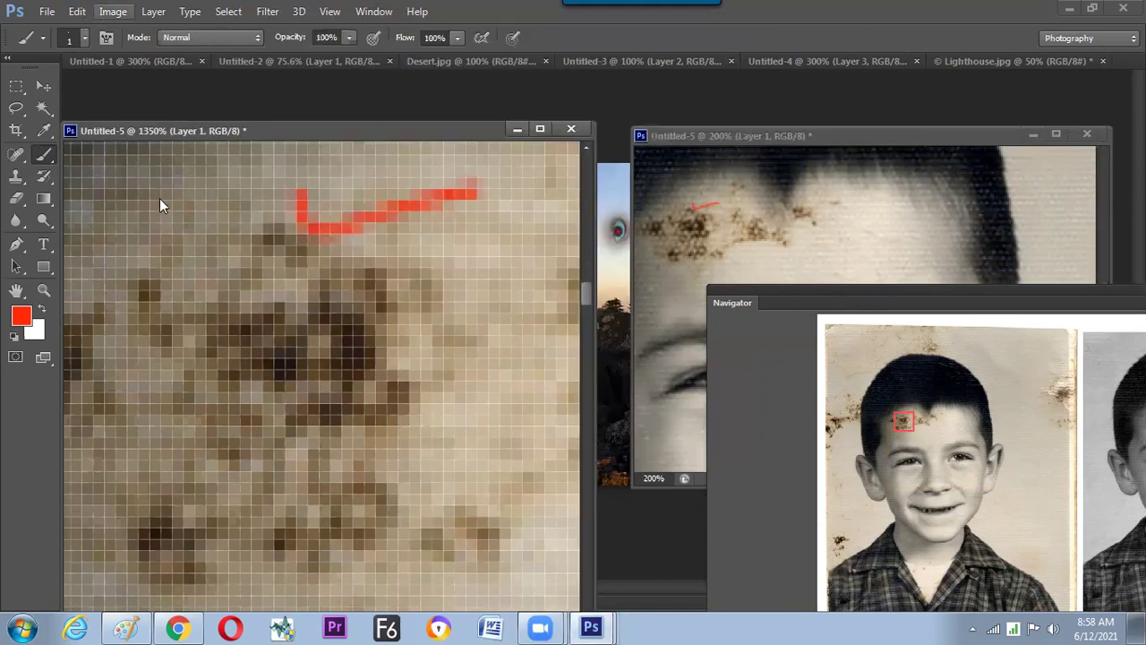
{"action": "mouse_move", "coordinate": [83, 16]}
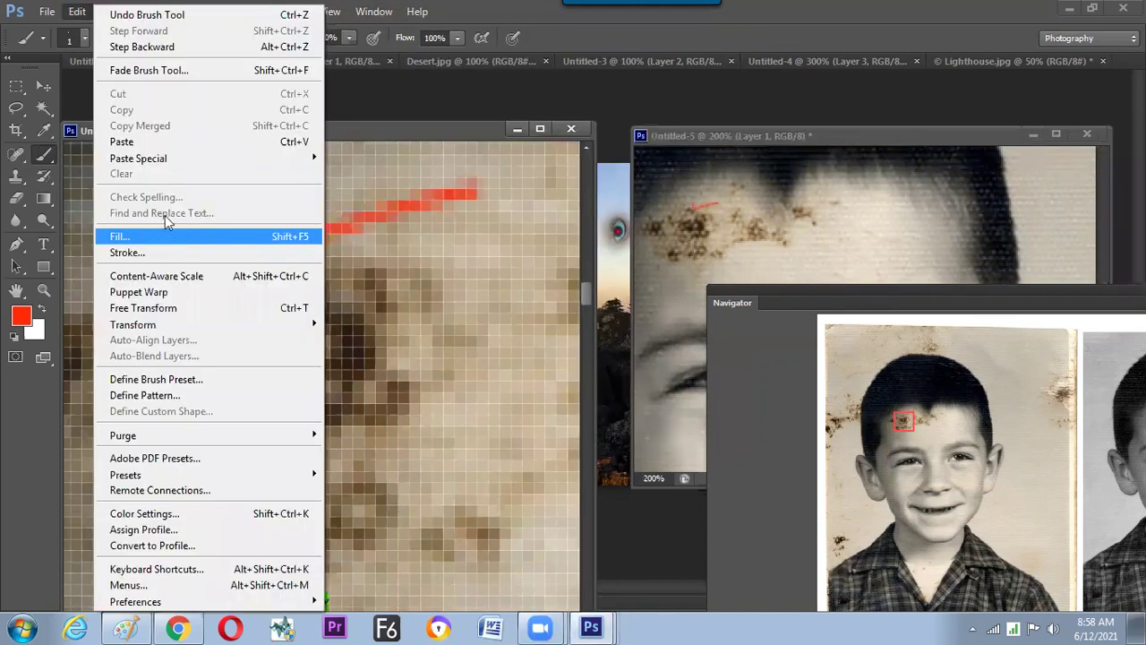
{"action": "left_click", "coordinate": [76, 18]}
{"action": "left_click", "coordinate": [113, 11]}
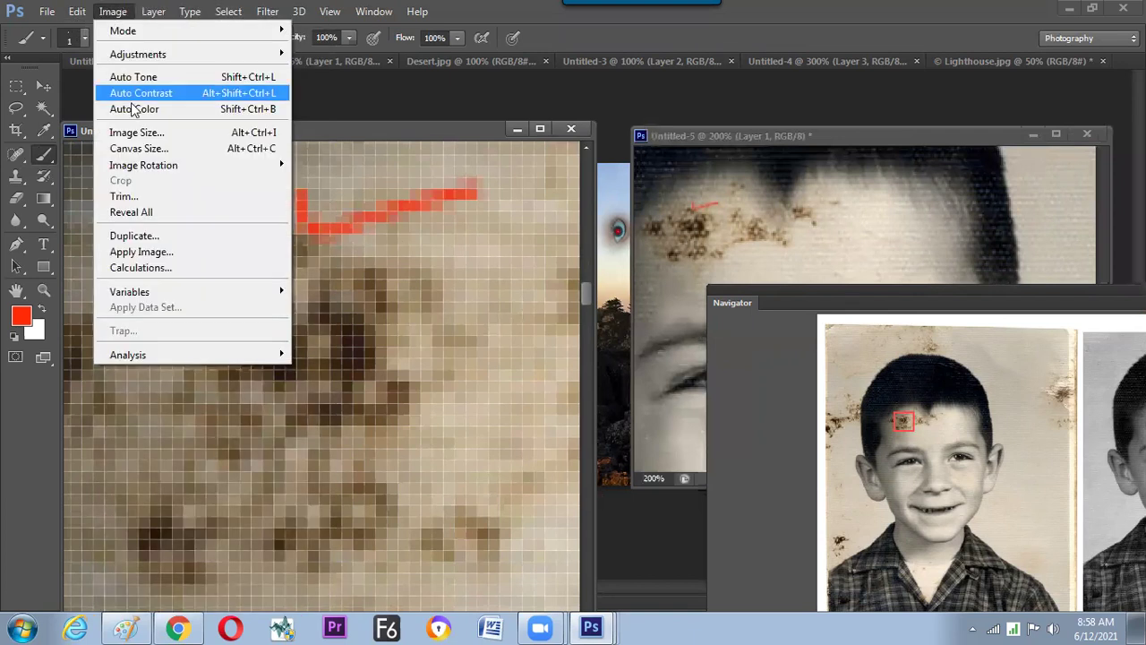
{"action": "left_click", "coordinate": [154, 243]}
{"action": "left_click", "coordinate": [691, 209]}
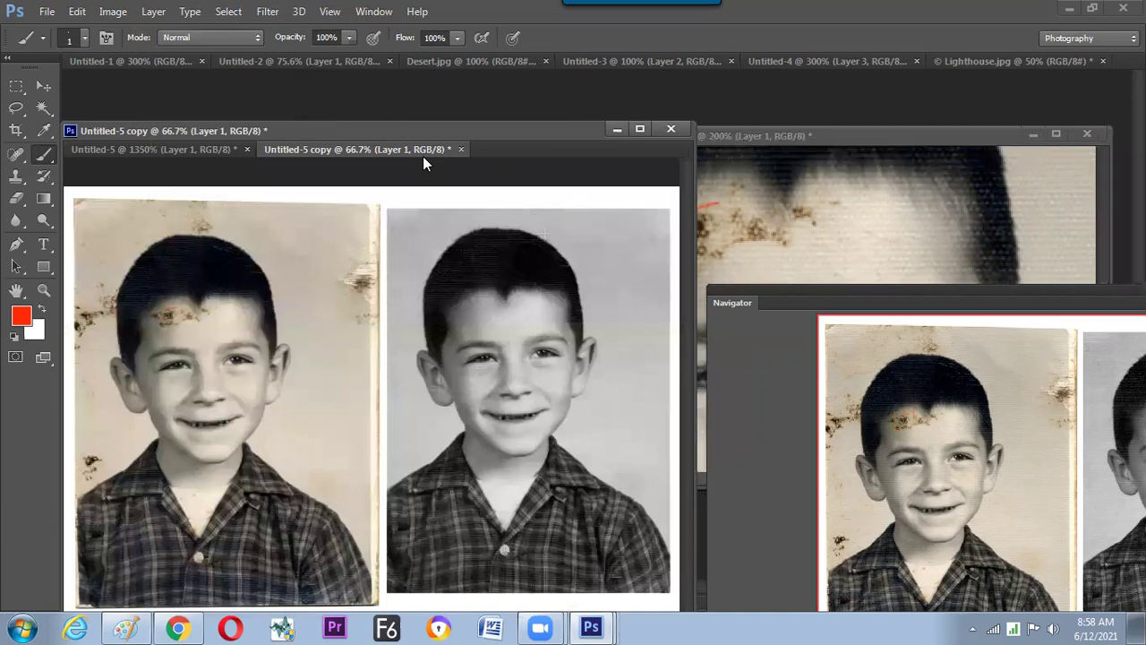
- Float the duplicate in its own window and arrange it beside the original's close-up window
{"action": "mouse_move", "coordinate": [425, 162]}
{"action": "left_mouse_down"}
{"action": "mouse_move", "coordinate": [432, 329]}
{"action": "mouse_move", "coordinate": [450, 313]}
{"action": "mouse_move", "coordinate": [269, 263]}
{"action": "left_mouse_up"}
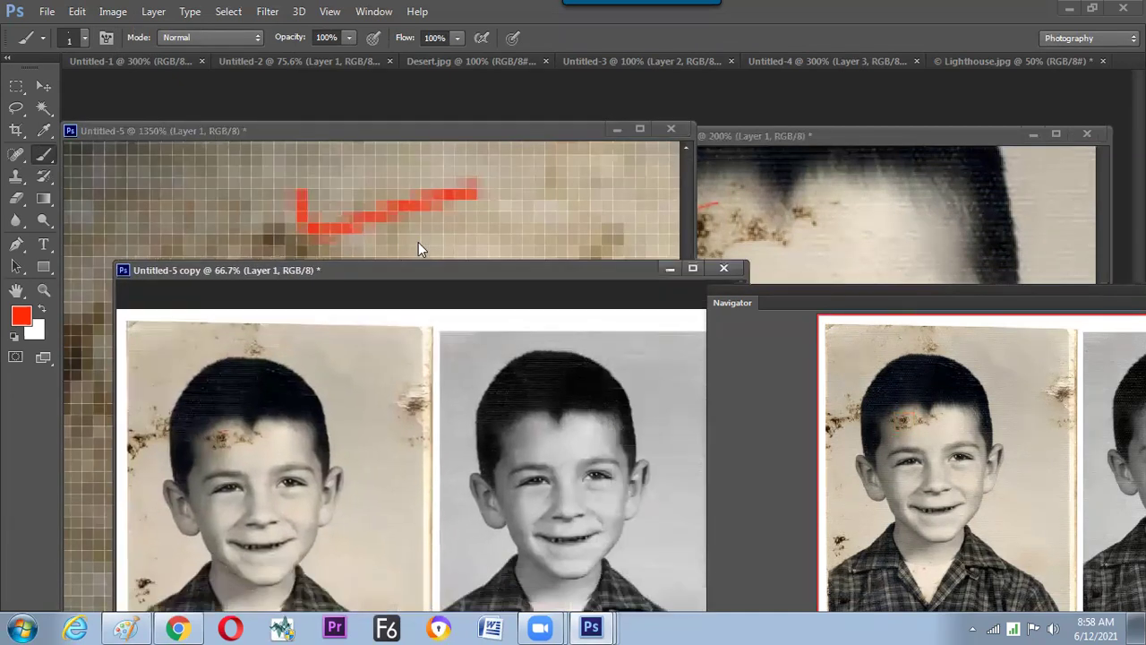
{"action": "left_click", "coordinate": [470, 222]}
{"action": "left_click_drag", "start_coordinate": [475, 131], "coordinate": [281, 336]}
{"action": "left_click_drag", "start_coordinate": [368, 287], "coordinate": [525, 156]}
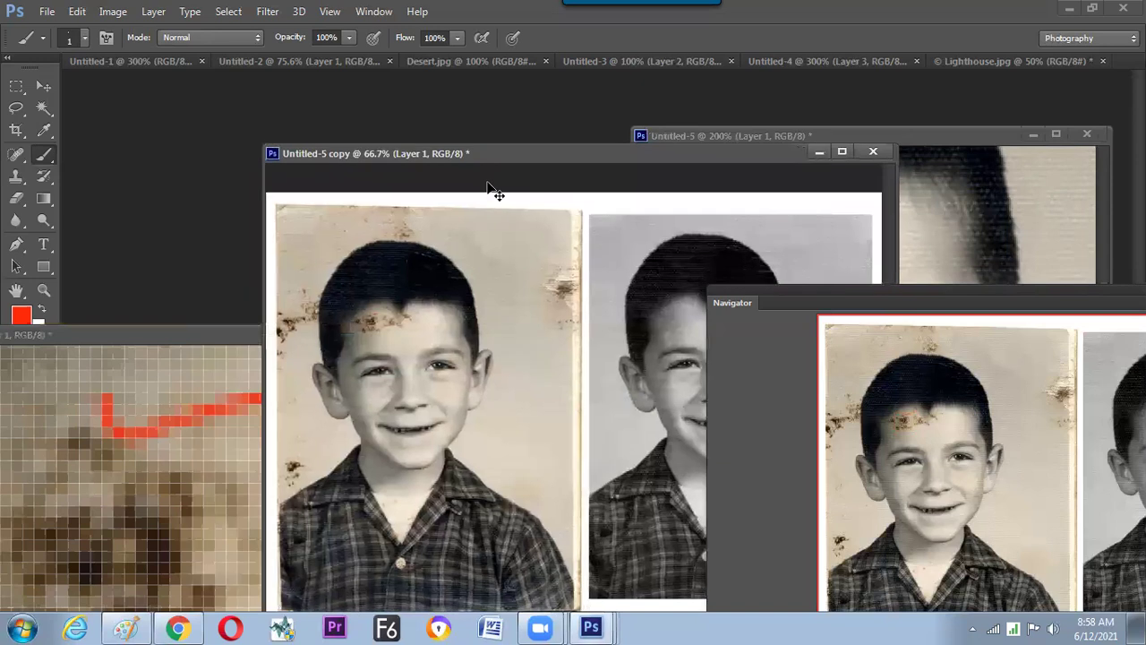
- Paint a red freehand scribble across the boy's forehead in the duplicate at 200% zoom
{"action": "key", "text": "ctrl+minus"}
{"action": "key", "text": "ctrl+plus"}
{"action": "key", "text": "ctrl+plus"}
{"action": "key", "text": "ctrl+plus"}
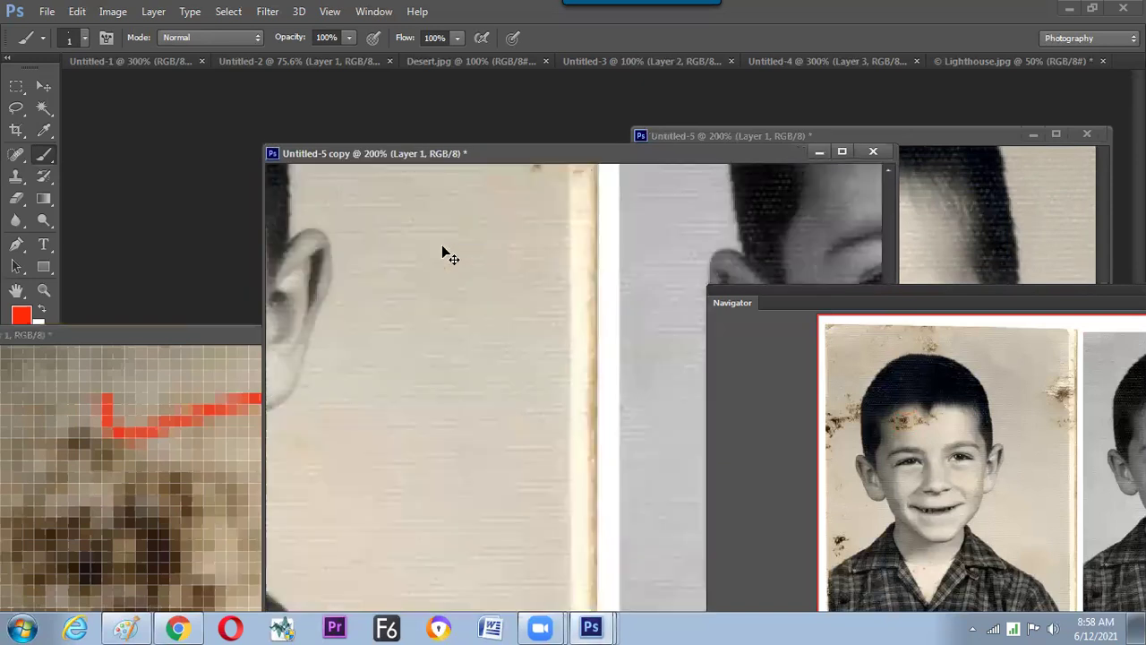
{"action": "left_click_drag", "start_coordinate": [322, 278], "coordinate": [496, 361]}
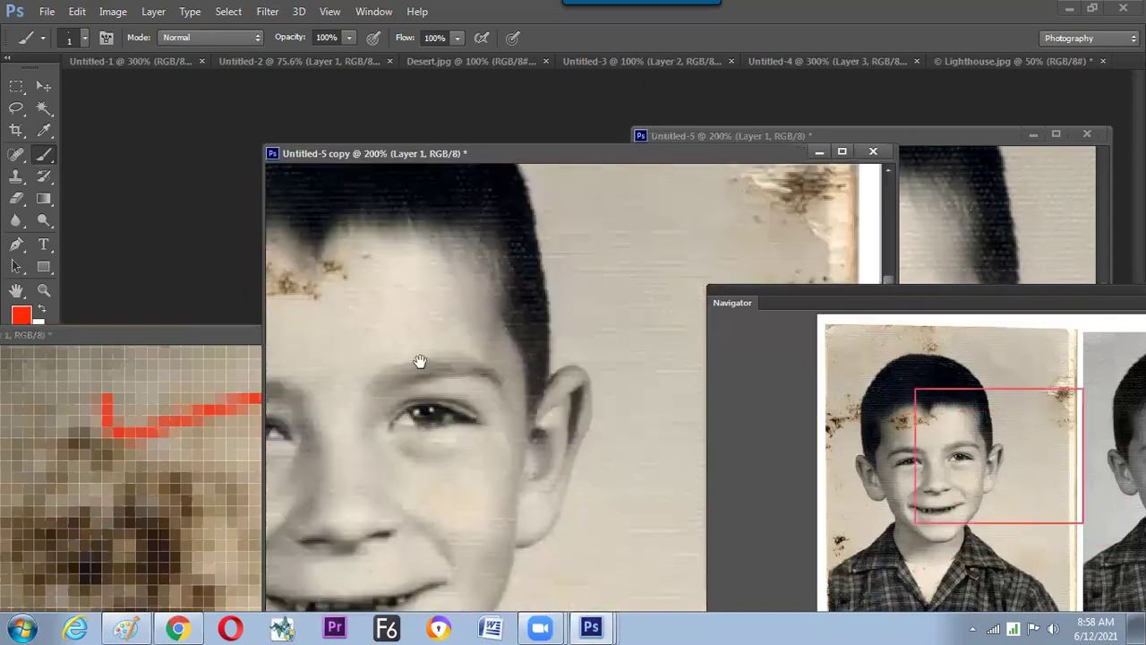
{"action": "left_click_drag", "start_coordinate": [384, 341], "coordinate": [465, 334]}
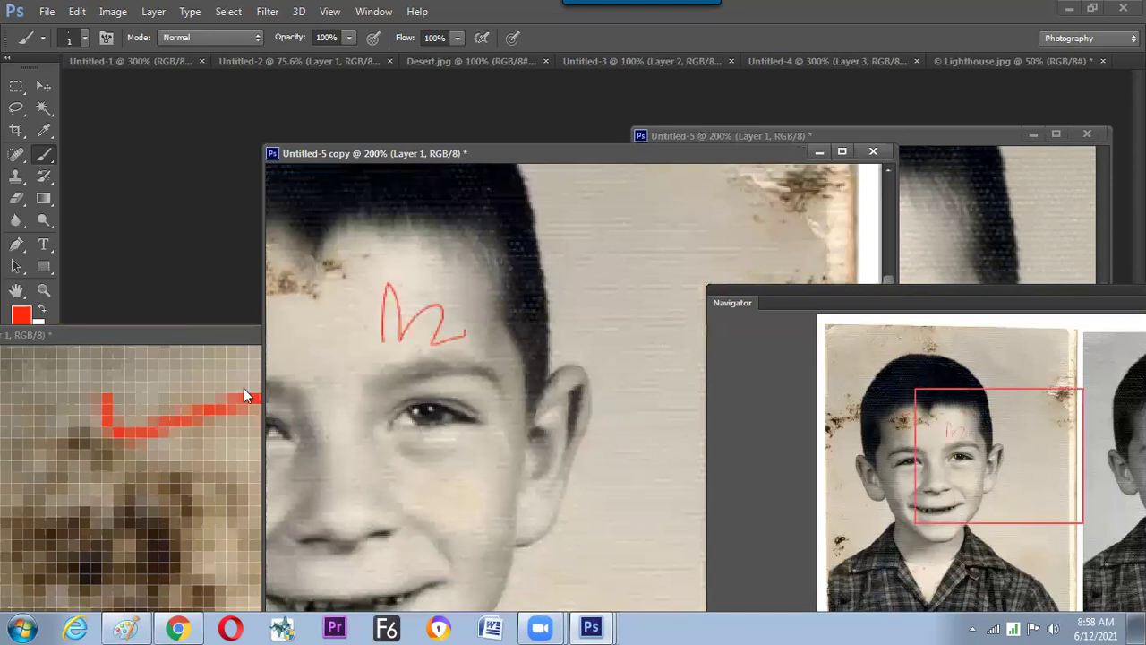
- Check the forehead in both windows of the original against the duplicate to see where the red marks appear
{"action": "left_click_drag", "start_coordinate": [224, 333], "coordinate": [134, 280]}
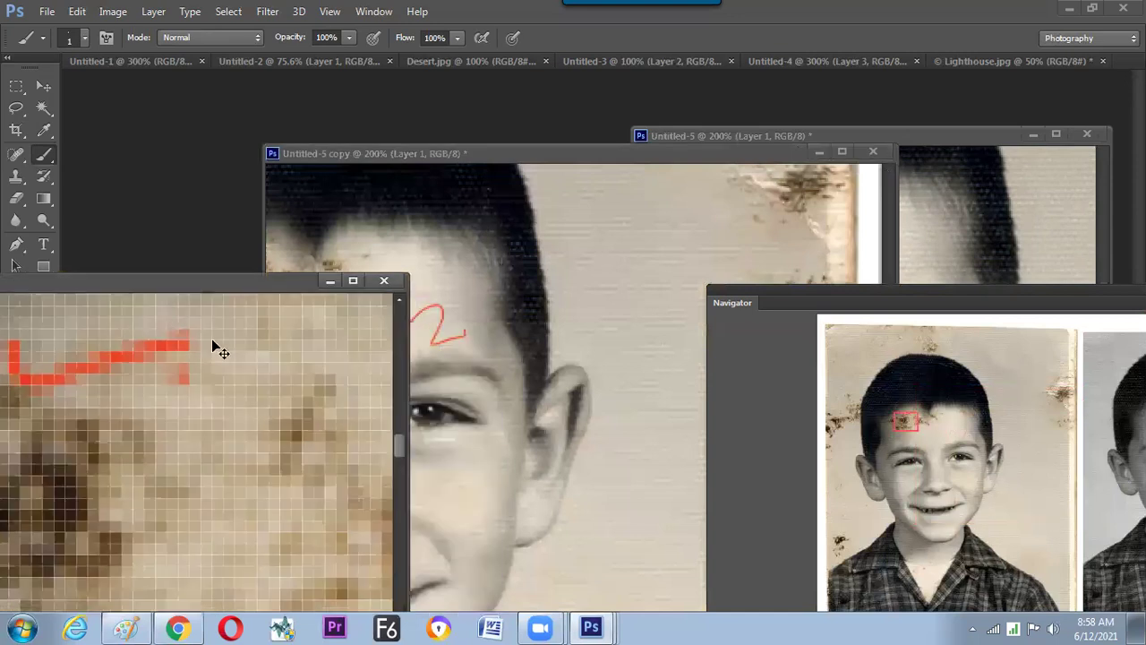
{"action": "key", "text": "ctrl+minus"}
{"action": "key", "text": "ctrl+minus"}
{"action": "key", "text": "ctrl+minus"}
{"action": "key", "text": "ctrl+minus"}
{"action": "key", "text": "ctrl+minus"}
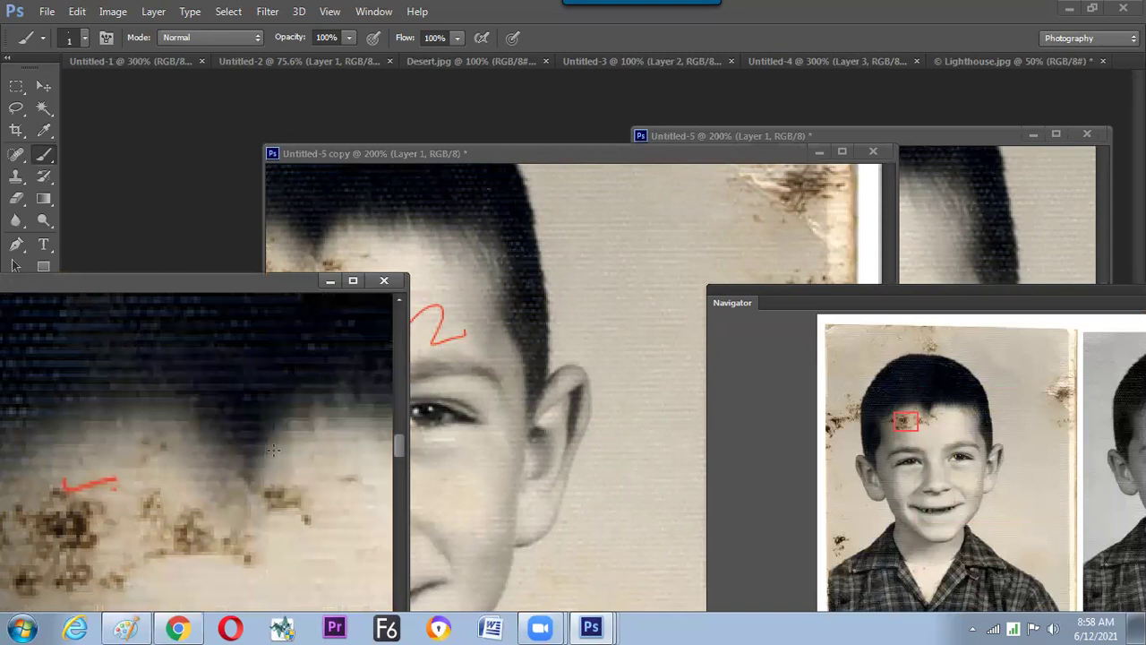
{"action": "key", "text": "ctrl+minus"}
{"action": "key", "text": "ctrl+minus"}
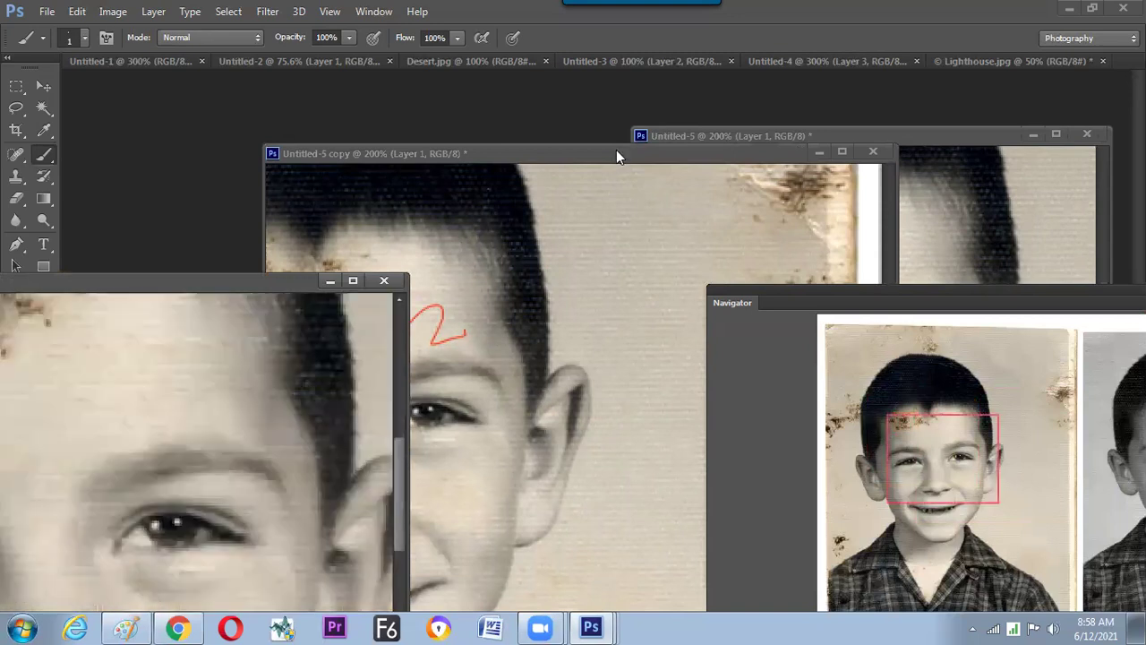
{"action": "left_click_drag", "start_coordinate": [660, 149], "coordinate": [505, 131]}
{"action": "left_click", "coordinate": [817, 135]}
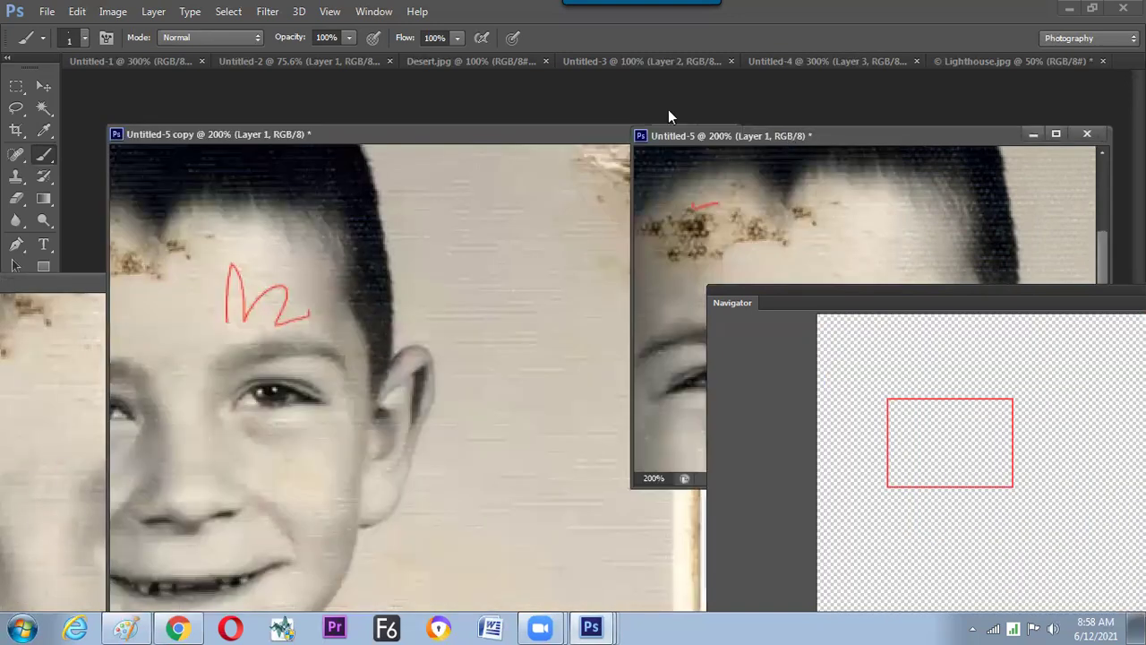
- Zoom the original's window with the 200% forehead close-up out to 50%, then close that window
{"action": "left_click_drag", "start_coordinate": [817, 135], "coordinate": [635, 101]}
{"action": "left_click_drag", "start_coordinate": [742, 105], "coordinate": [542, 116]}
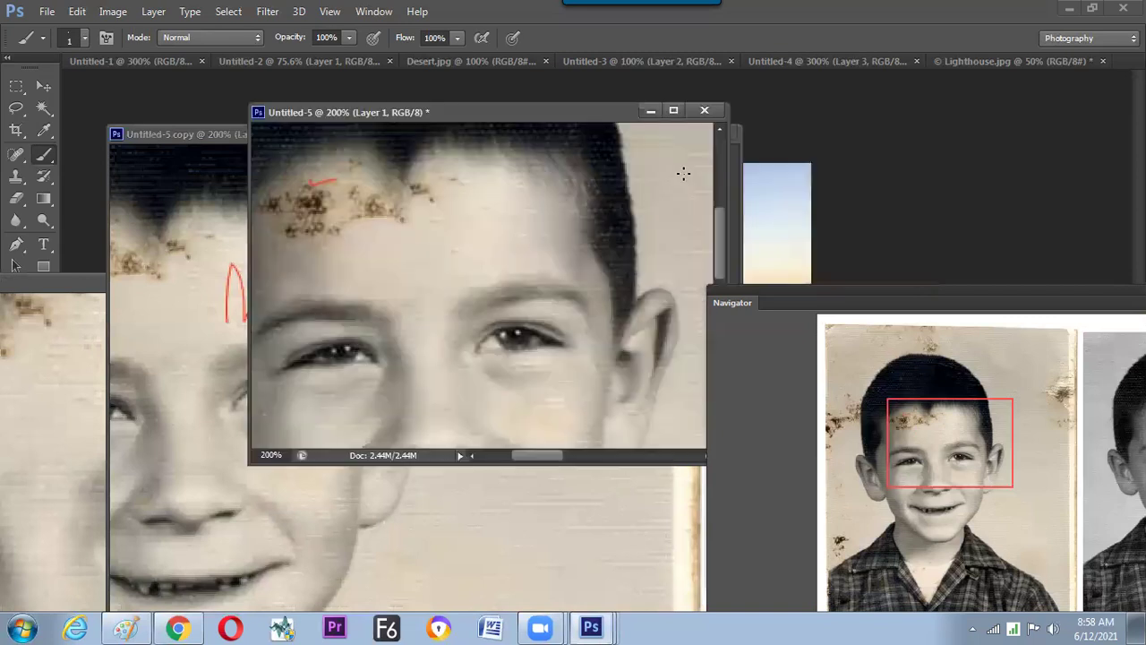
{"action": "key", "text": "ctrl+minus"}
{"action": "key", "text": "ctrl+minus"}
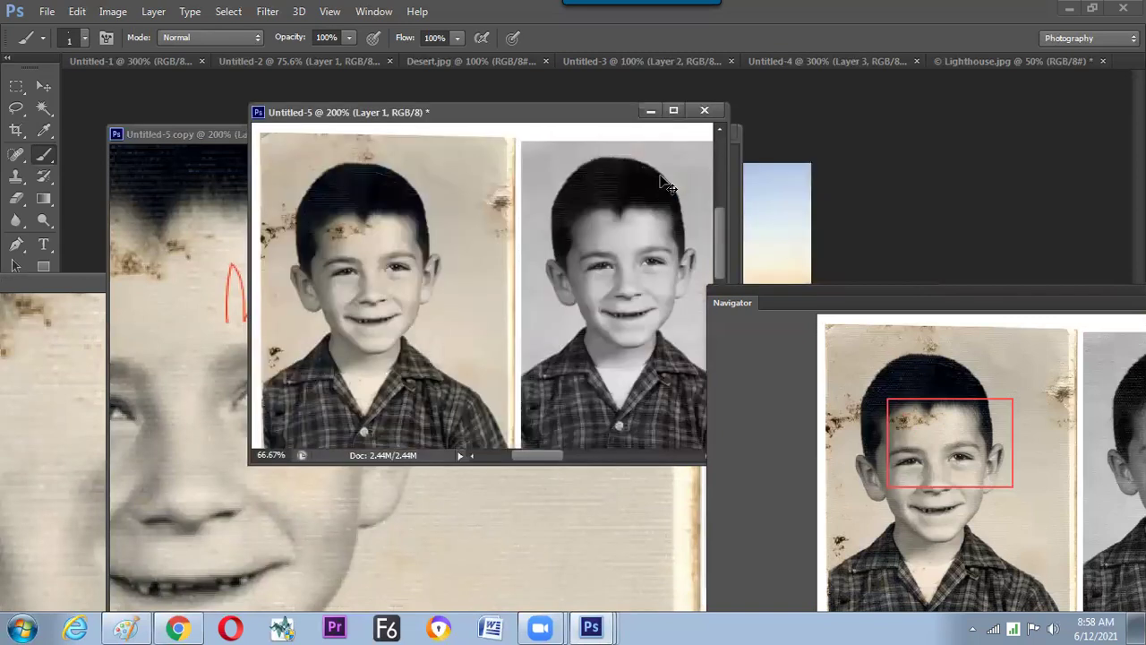
{"action": "key", "text": "ctrl+minus"}
{"action": "left_click_drag", "start_coordinate": [603, 120], "coordinate": [740, 118]}
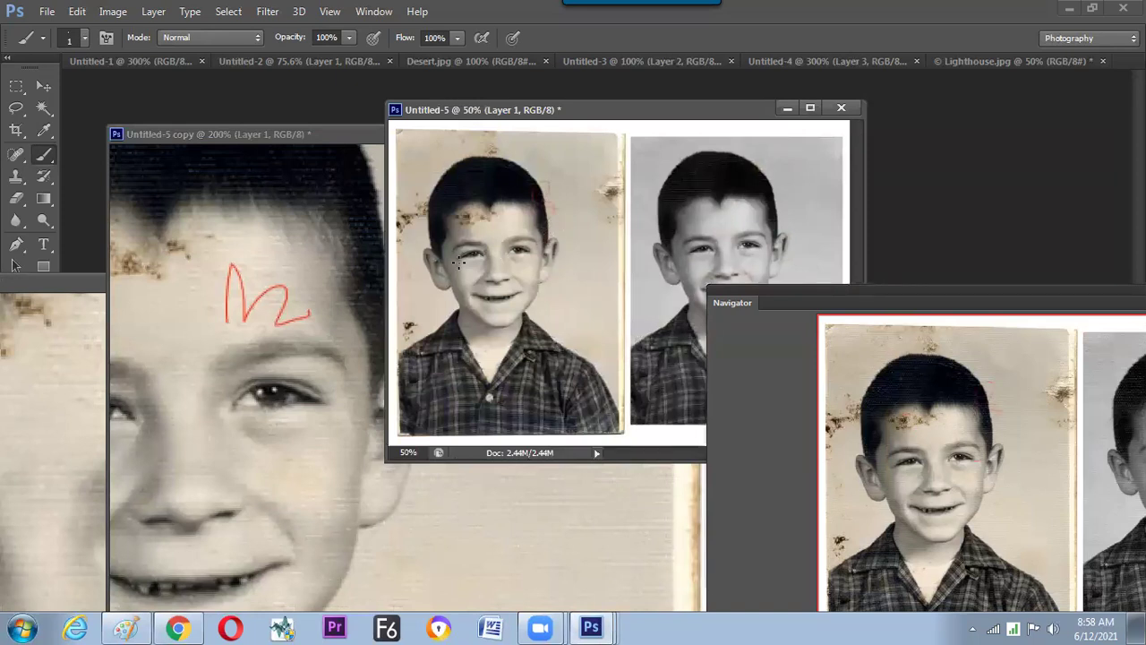
{"action": "left_click", "coordinate": [843, 108]}
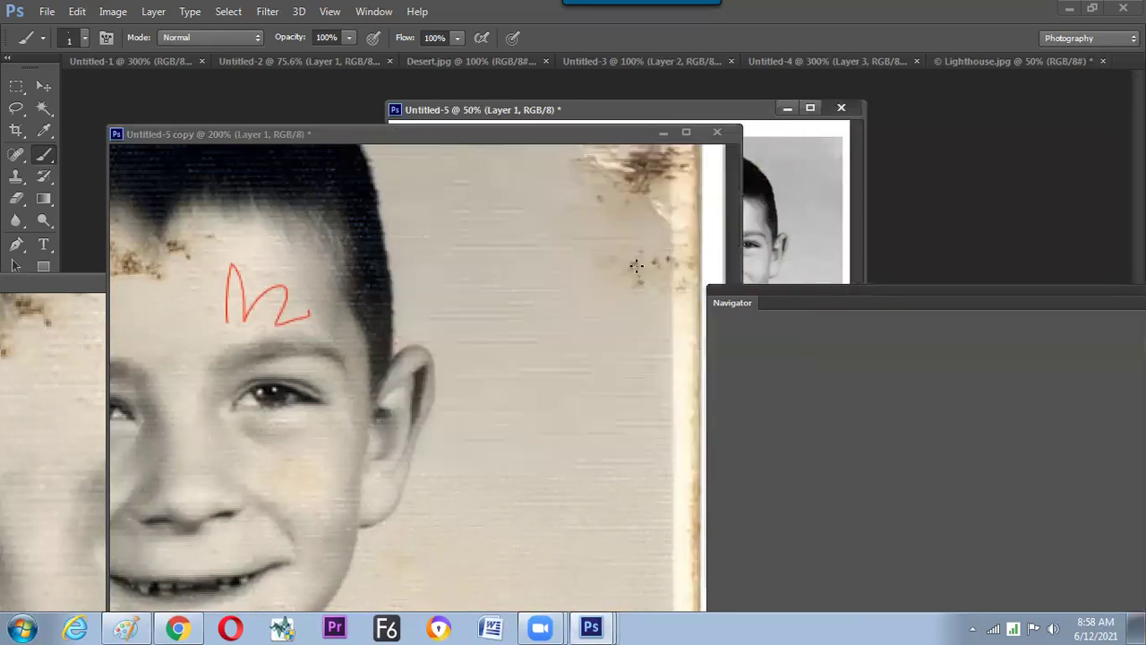
- Show the original's remaining window at 100% and close it without saving the changes
{"action": "left_click_drag", "start_coordinate": [540, 139], "coordinate": [573, 132]}
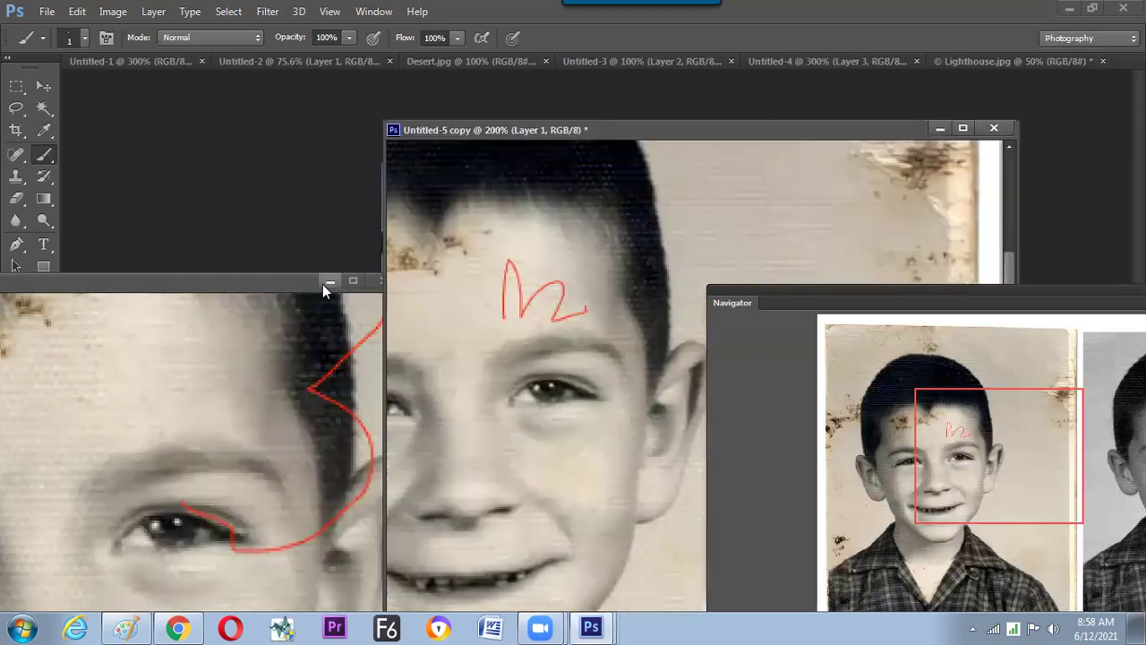
{"action": "left_click_drag", "start_coordinate": [274, 288], "coordinate": [251, 263]}
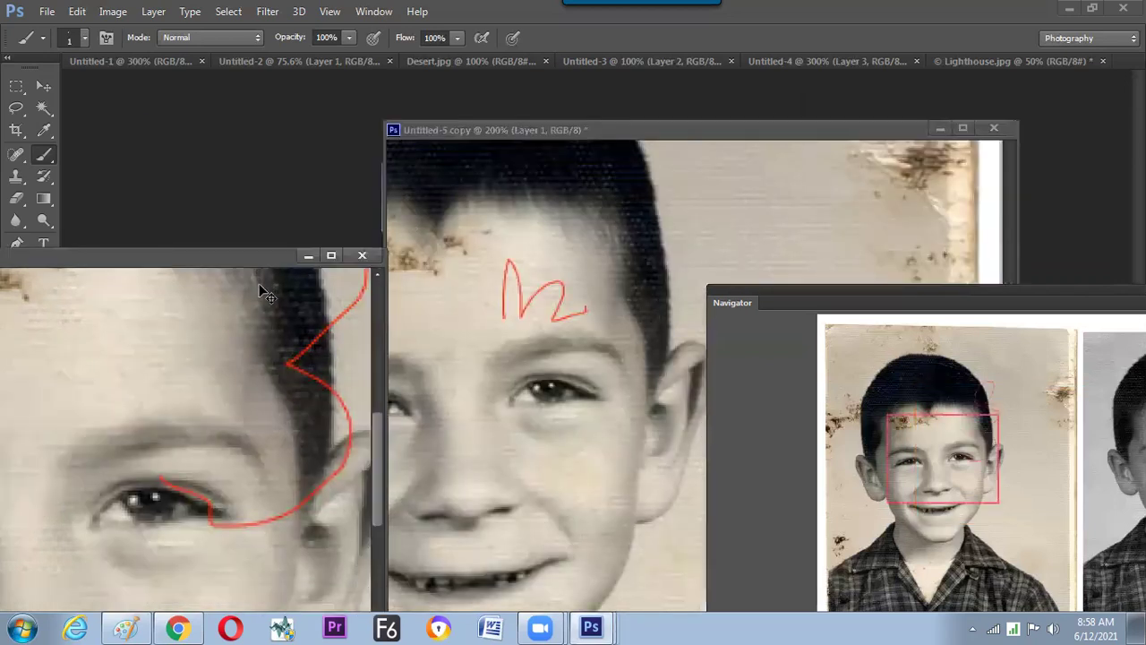
{"action": "key", "text": "ctrl+1"}
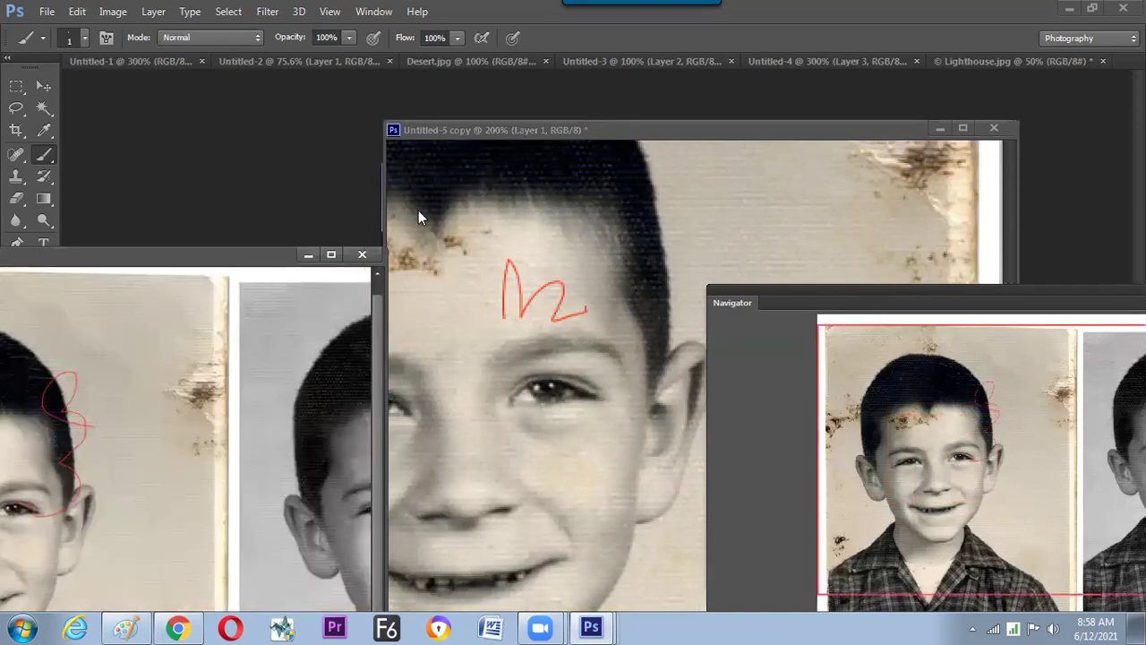
{"action": "left_click_drag", "start_coordinate": [240, 258], "coordinate": [434, 198]}
{"action": "left_click", "coordinate": [554, 192]}
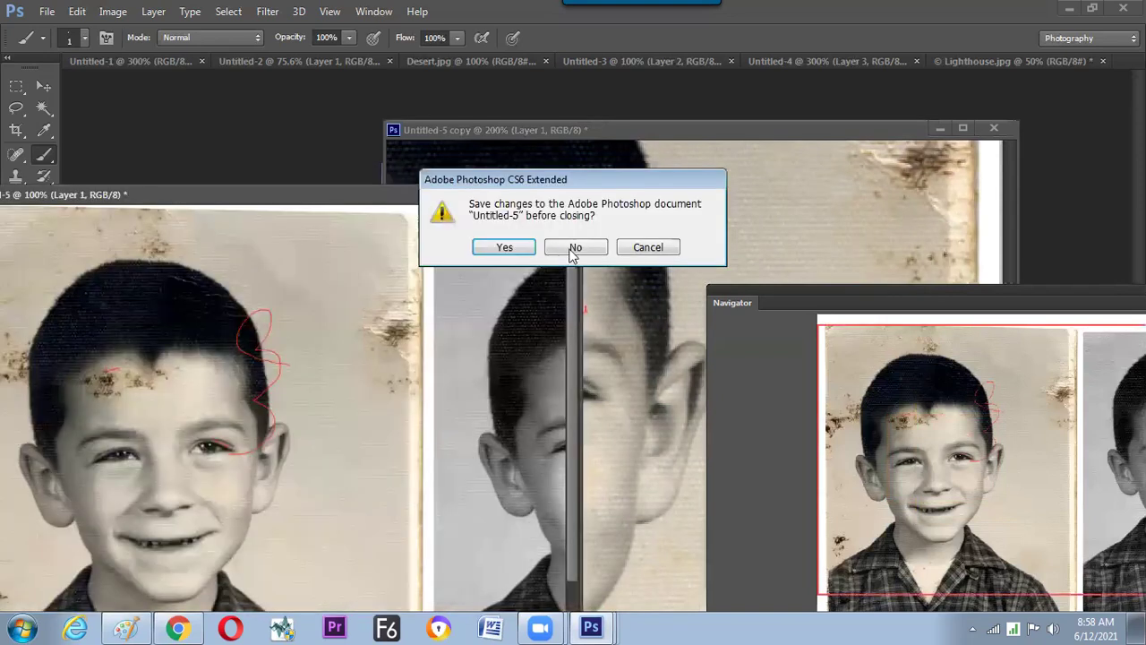
{"action": "left_click", "coordinate": [574, 248]}
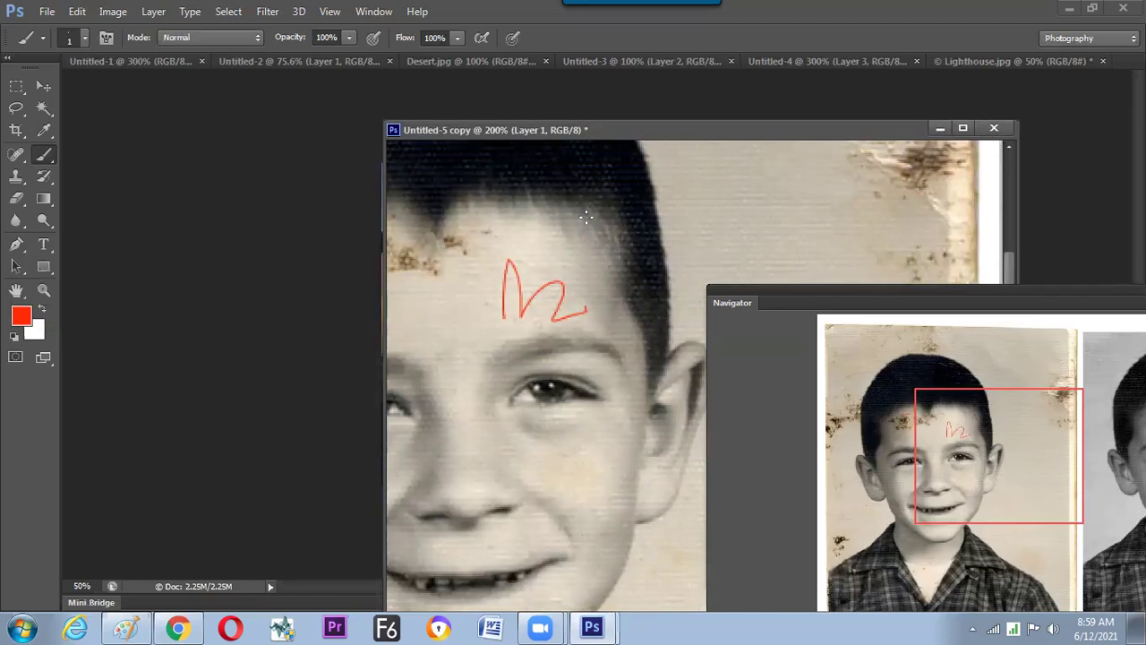
- Zoom the scribbled duplicate out to 66.7% and close it
{"action": "key", "text": "ctrl+minus"}
{"action": "key", "text": "ctrl+minus"}
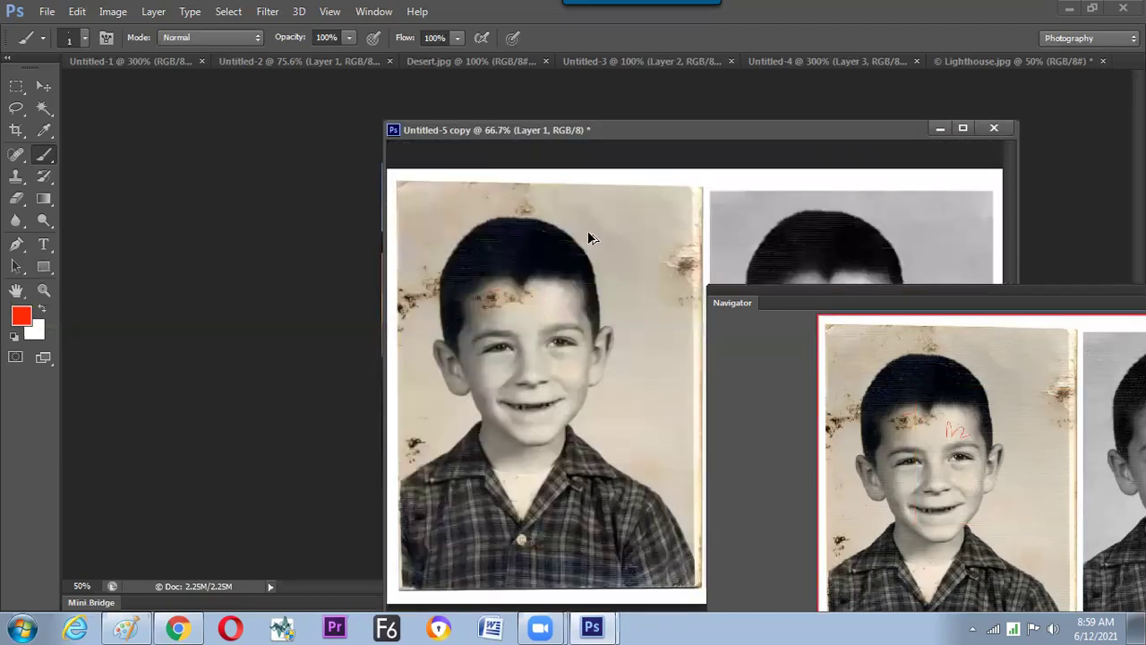
{"action": "left_click_drag", "start_coordinate": [726, 135], "coordinate": [562, 134]}
{"action": "left_click_drag", "start_coordinate": [684, 149], "coordinate": [480, 157]}
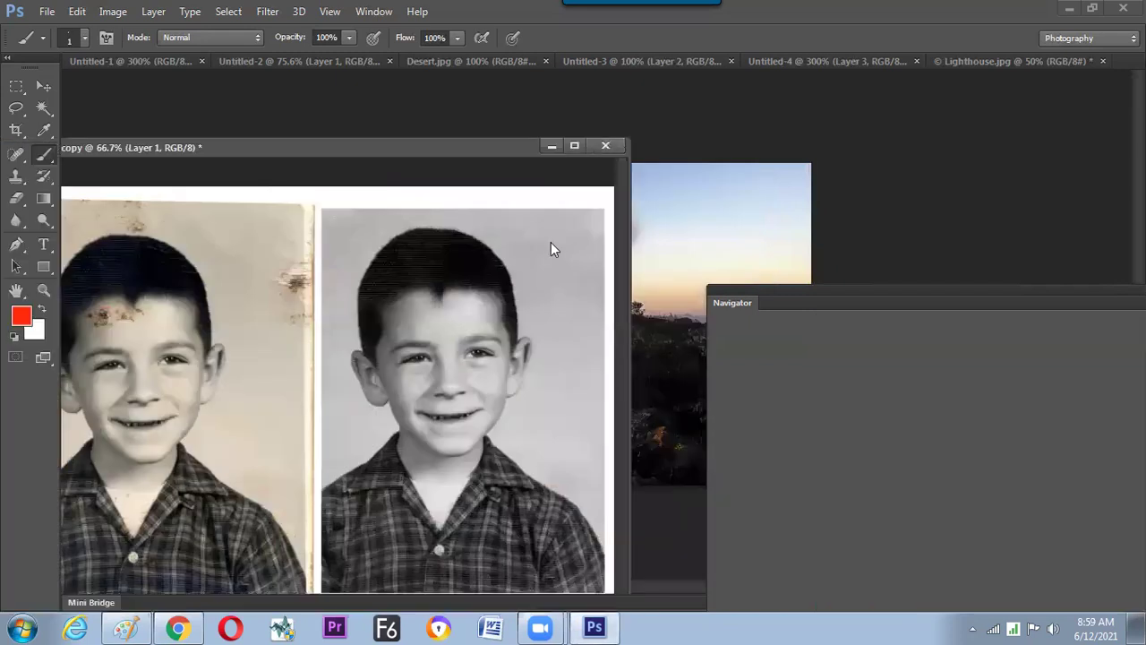
{"action": "left_click", "coordinate": [699, 268]}
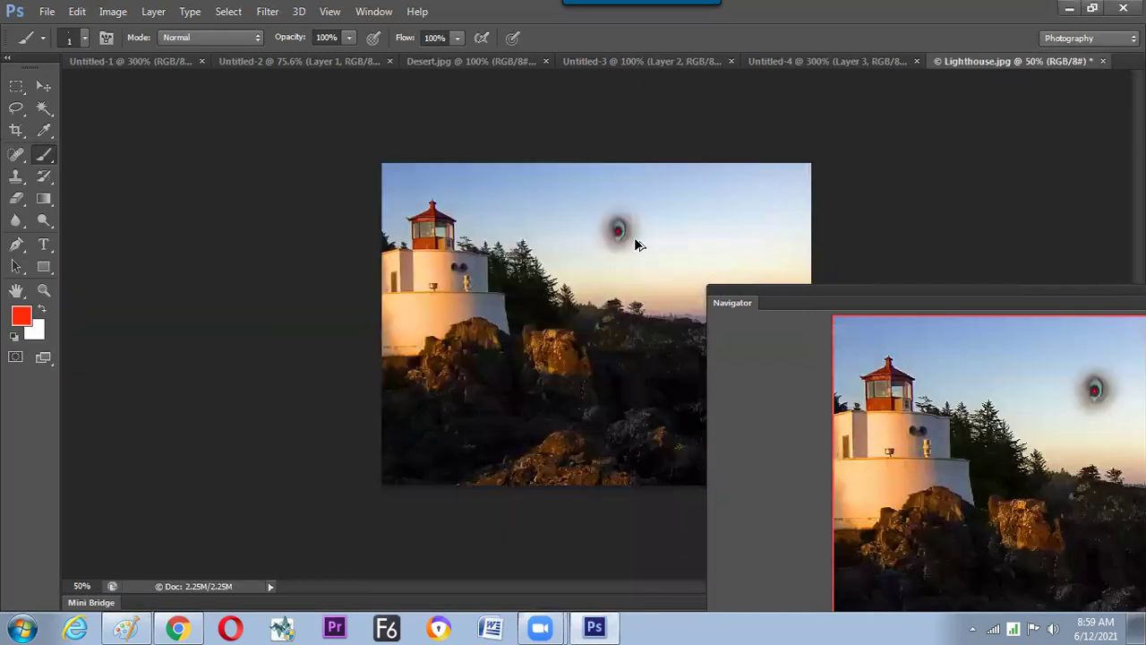
- Close all remaining open documents without saving any of them
{"action": "key", "text": "ctrl+alt+w"}
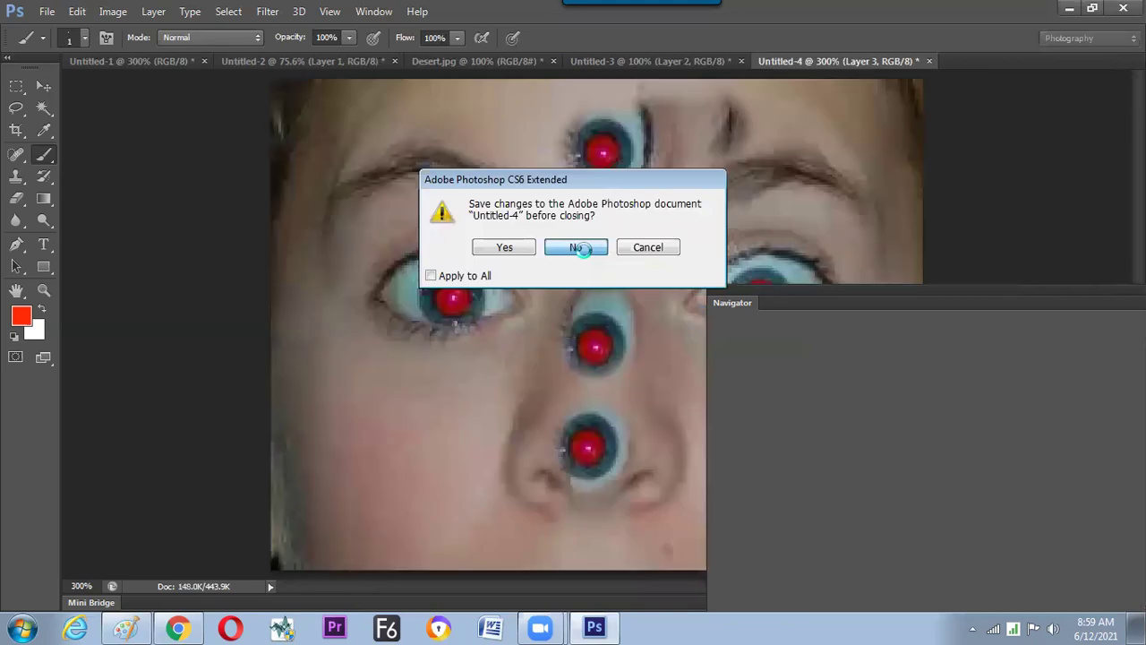
{"action": "left_click", "coordinate": [578, 248]}
{"action": "left_click", "coordinate": [578, 248]}
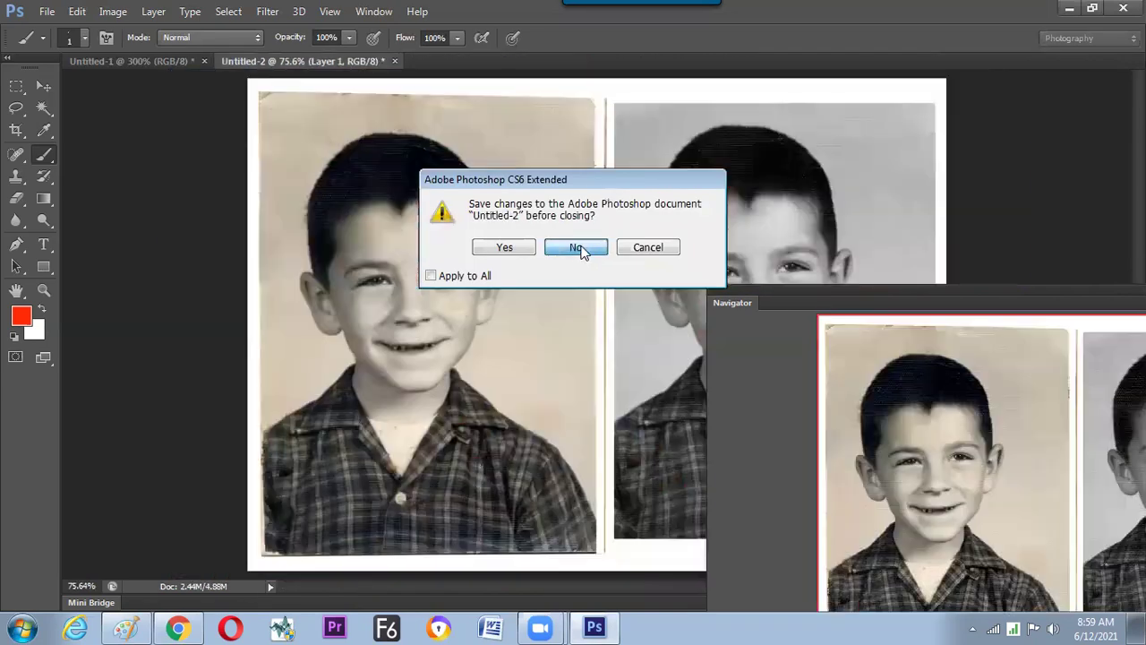
{"action": "left_click", "coordinate": [578, 248]}
{"action": "left_click", "coordinate": [578, 248]}
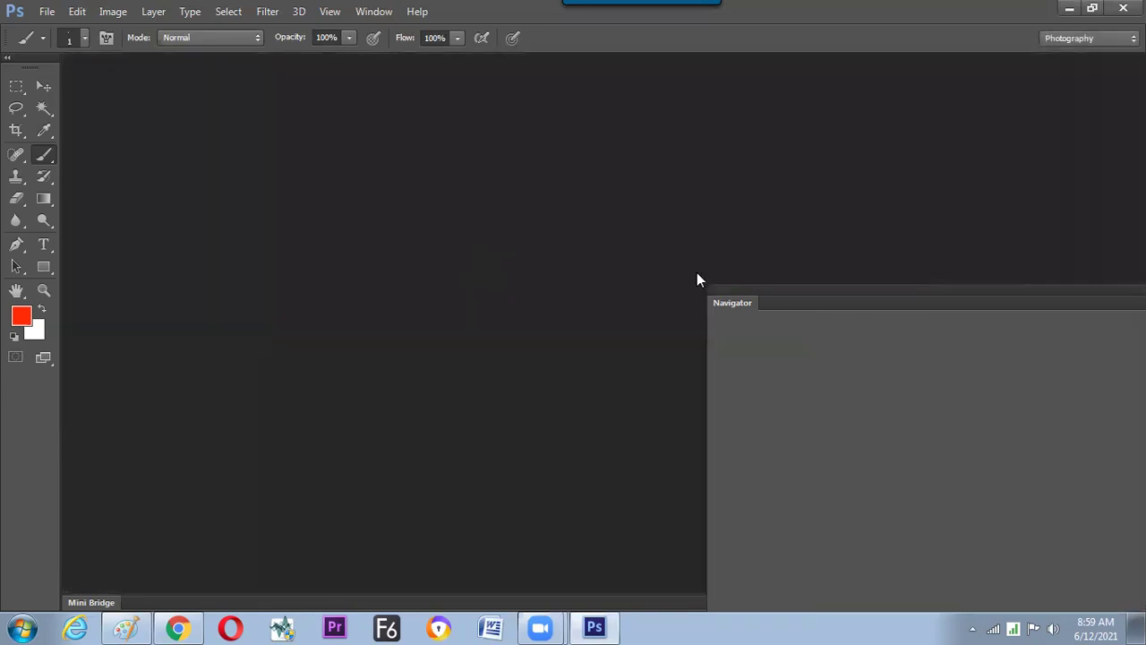
- Shrink the floating Navigator to a compact size and move it clear of the middle of the workspace
{"action": "left_click_drag", "start_coordinate": [741, 288], "coordinate": [593, 123]}
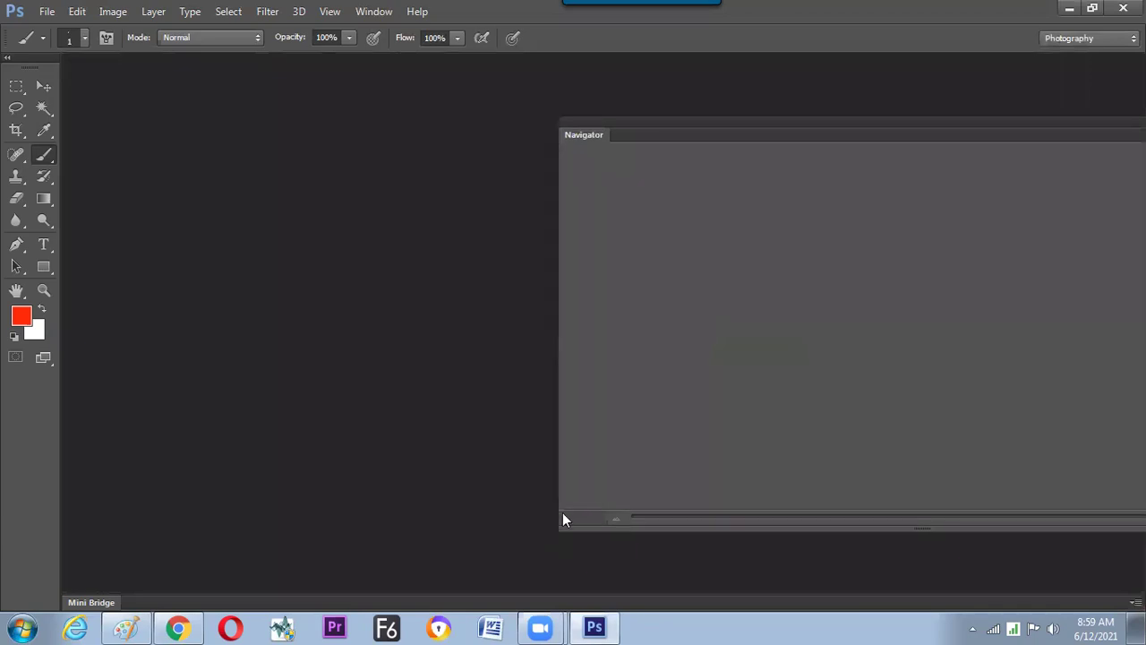
{"action": "left_click_drag", "start_coordinate": [557, 528], "coordinate": [822, 362]}
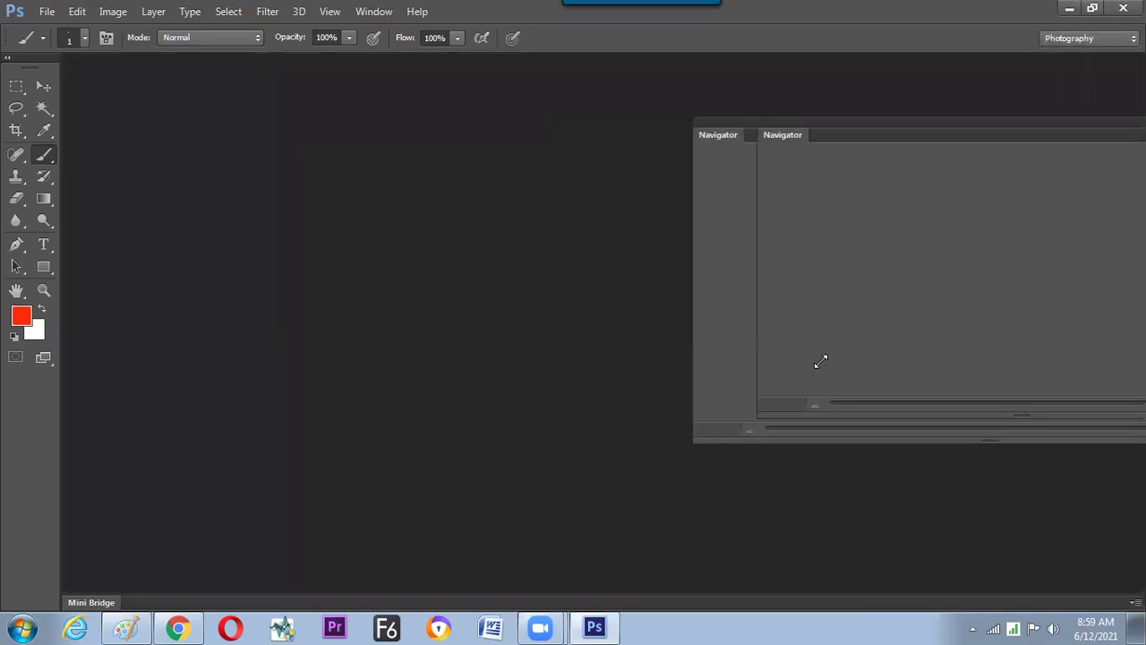
{"action": "left_click_drag", "start_coordinate": [939, 127], "coordinate": [736, 105]}
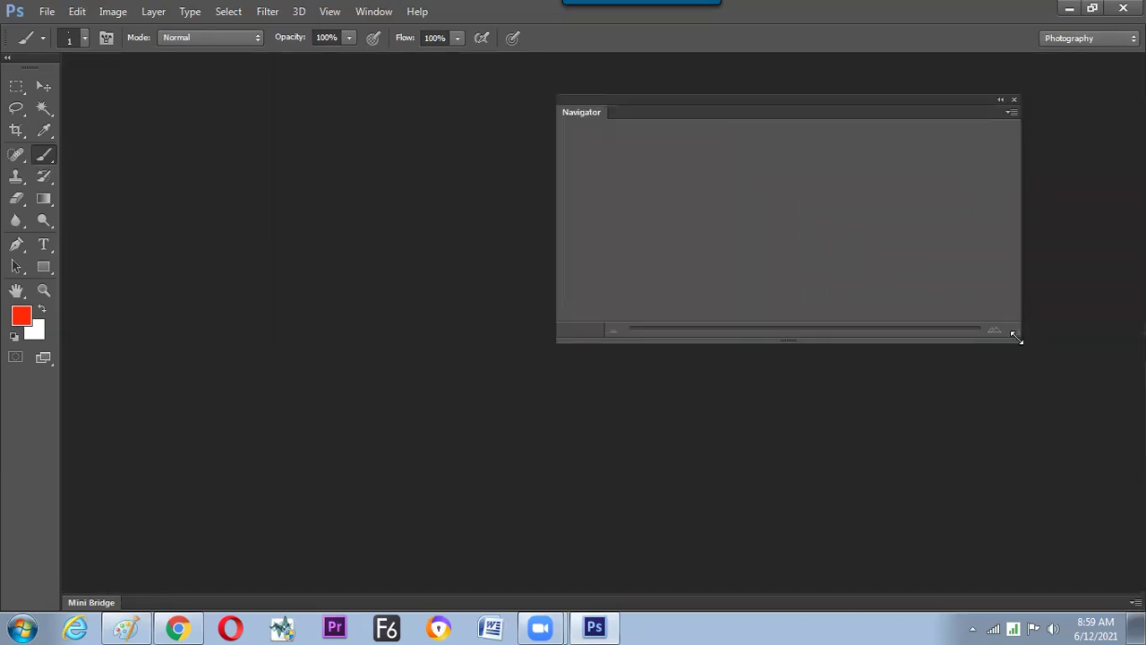
{"action": "left_click_drag", "start_coordinate": [1016, 336], "coordinate": [877, 378]}
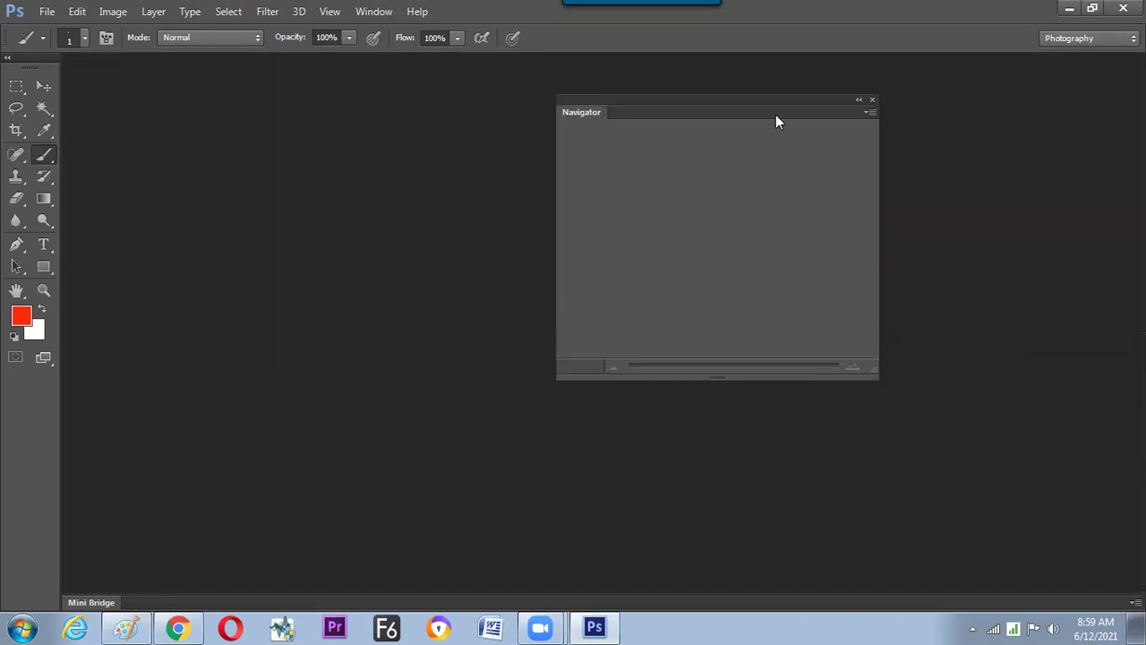
{"action": "left_click_drag", "start_coordinate": [761, 106], "coordinate": [891, 106]}
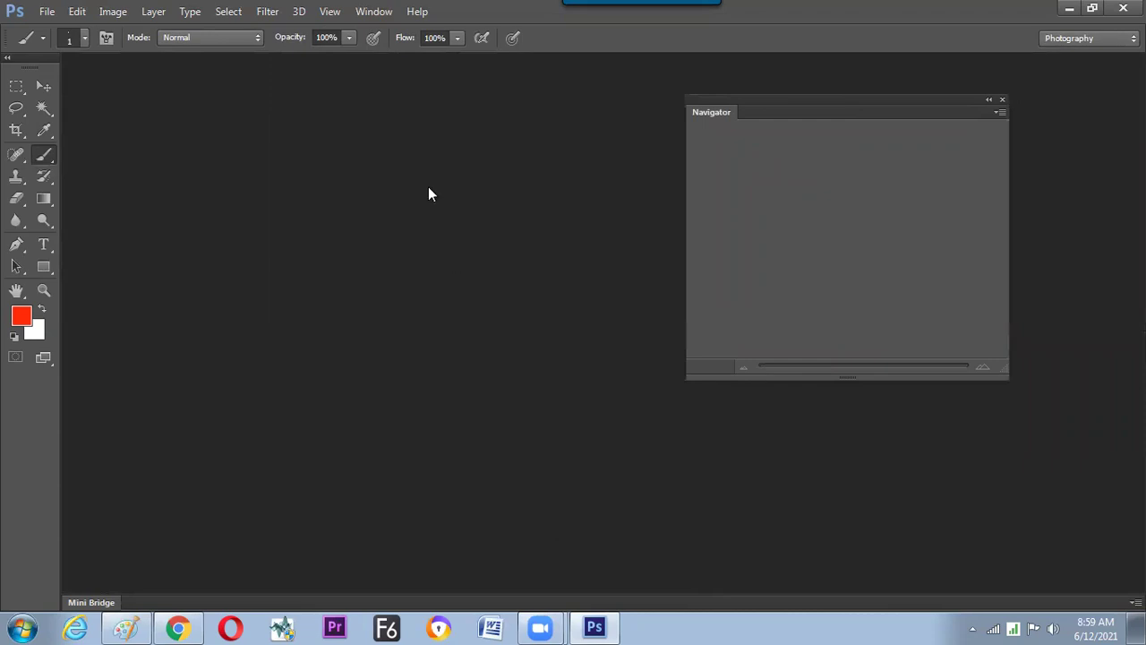
{"action": "left_click_drag", "start_coordinate": [726, 99], "coordinate": [763, 107]}
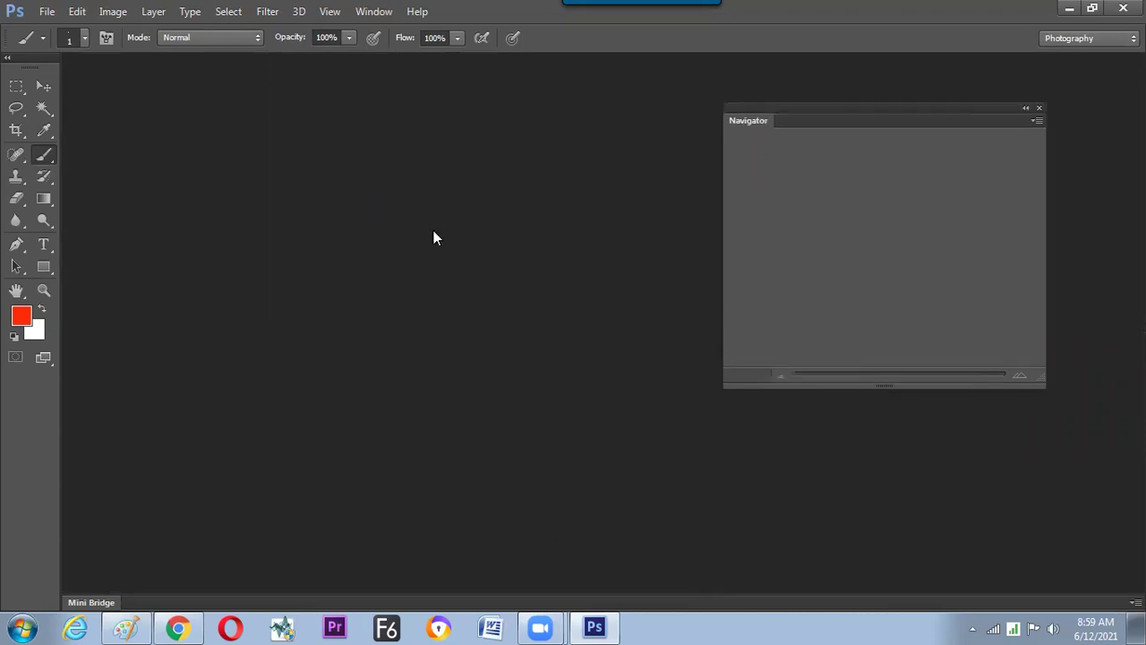
- Paste the old photo of the boy into a new document and float it in its own window beside the Navigator
{"action": "key", "text": "ctrl+n"}
{"action": "key", "text": "Return"}
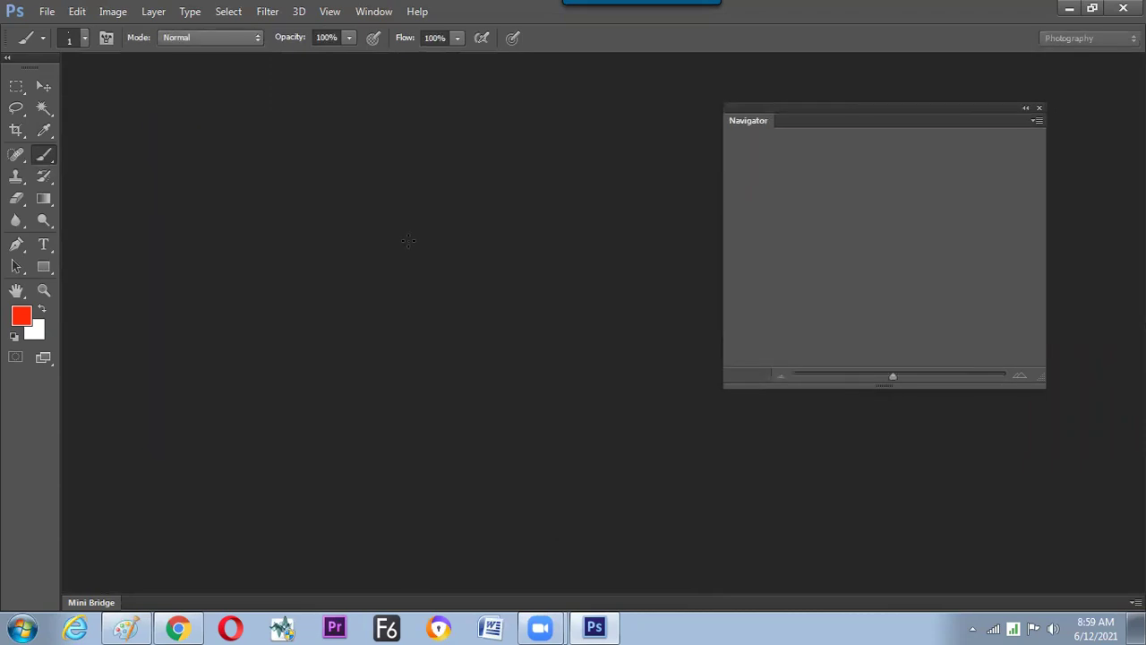
{"action": "key", "text": "ctrl+v"}
{"action": "left_click_drag", "start_coordinate": [198, 60], "coordinate": [335, 134]}
{"action": "left_click_drag", "start_coordinate": [847, 123], "coordinate": [923, 130]}
{"action": "left_click_drag", "start_coordinate": [568, 141], "coordinate": [595, 108]}
- Zoom the pasted photo out to 33.3% and shrink its window around it
{"action": "key", "text": "ctrl+minus"}
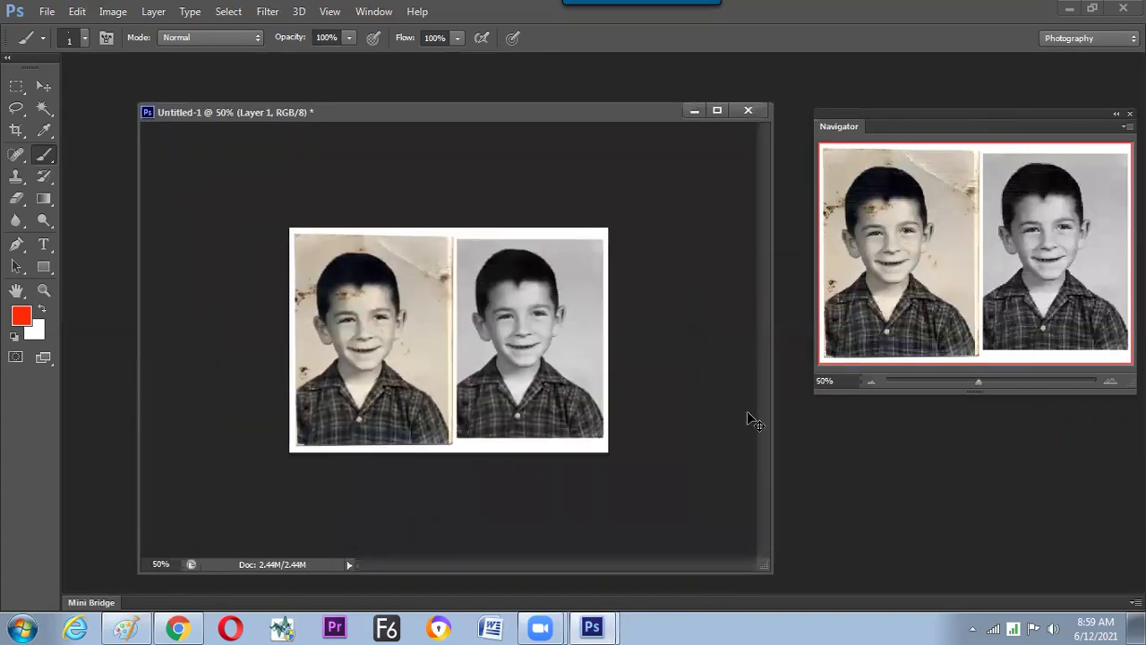
{"action": "key", "text": "ctrl+minus"}
{"action": "left_click_drag", "start_coordinate": [763, 566], "coordinate": [501, 311]}
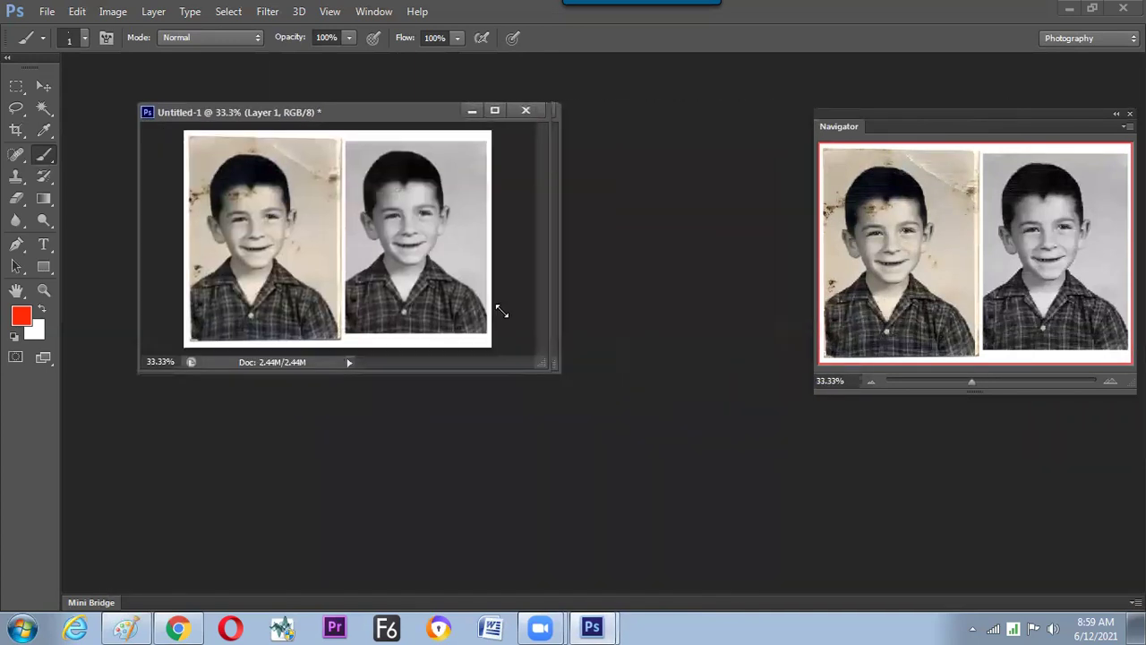
- Duplicate the pasted photo as a separate document, keeping the suggested name
{"action": "left_click", "coordinate": [113, 12]}
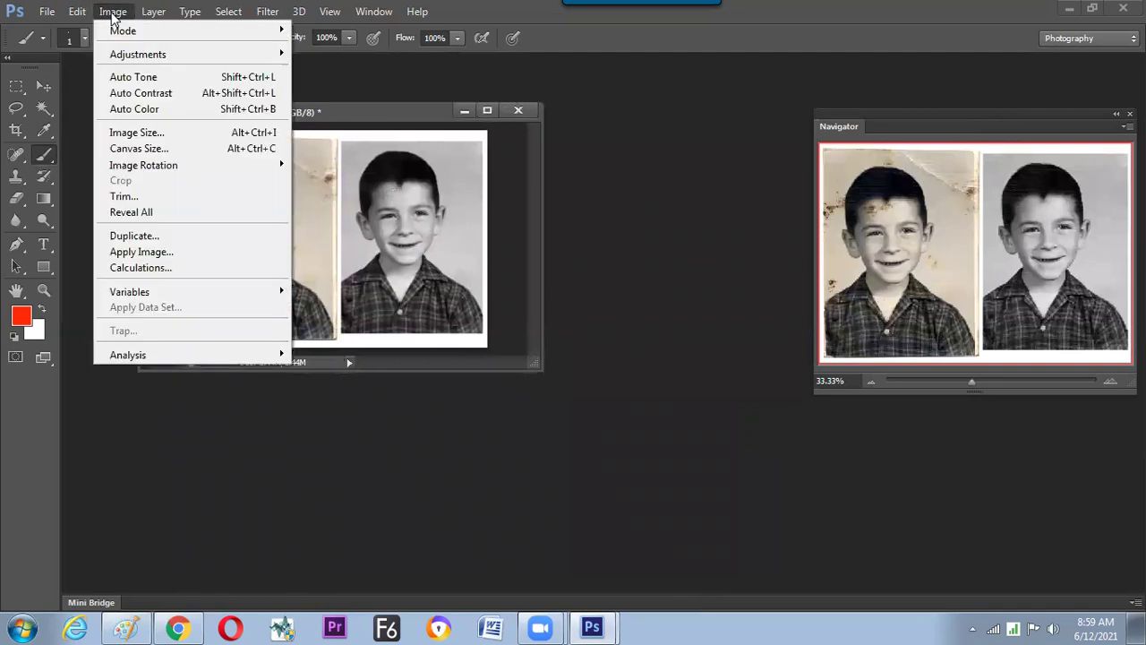
{"action": "left_click", "coordinate": [162, 236]}
{"action": "left_click", "coordinate": [693, 208]}
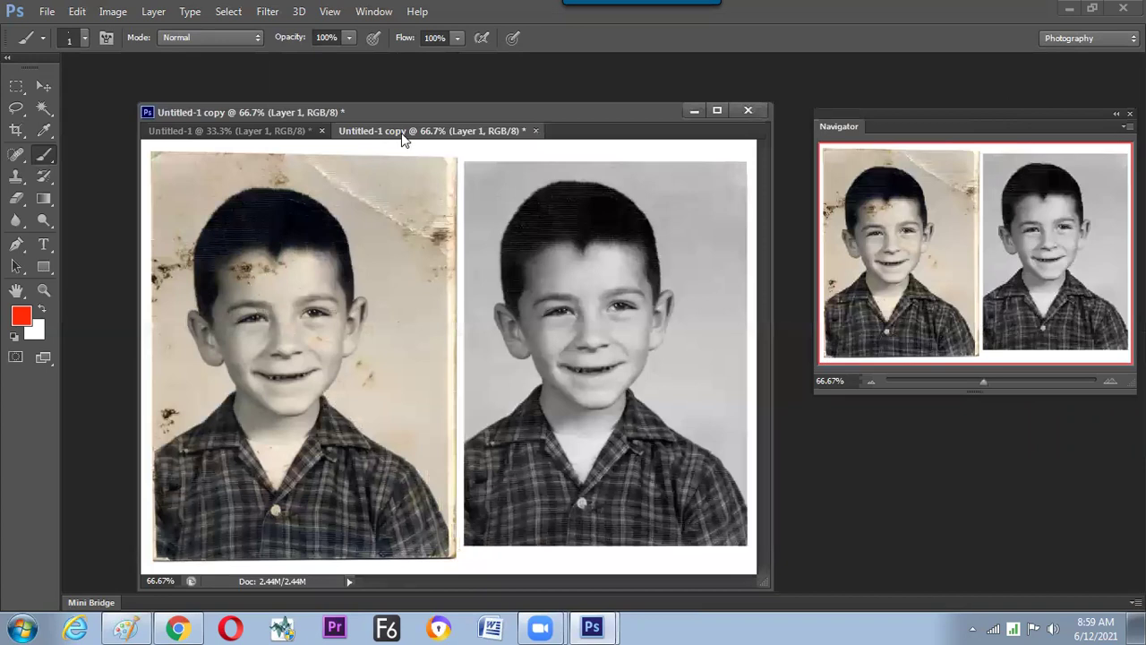
- Float the duplicated photo in its own window and zoom it out to 33.3%
{"action": "left_click_drag", "start_coordinate": [410, 131], "coordinate": [428, 303]}
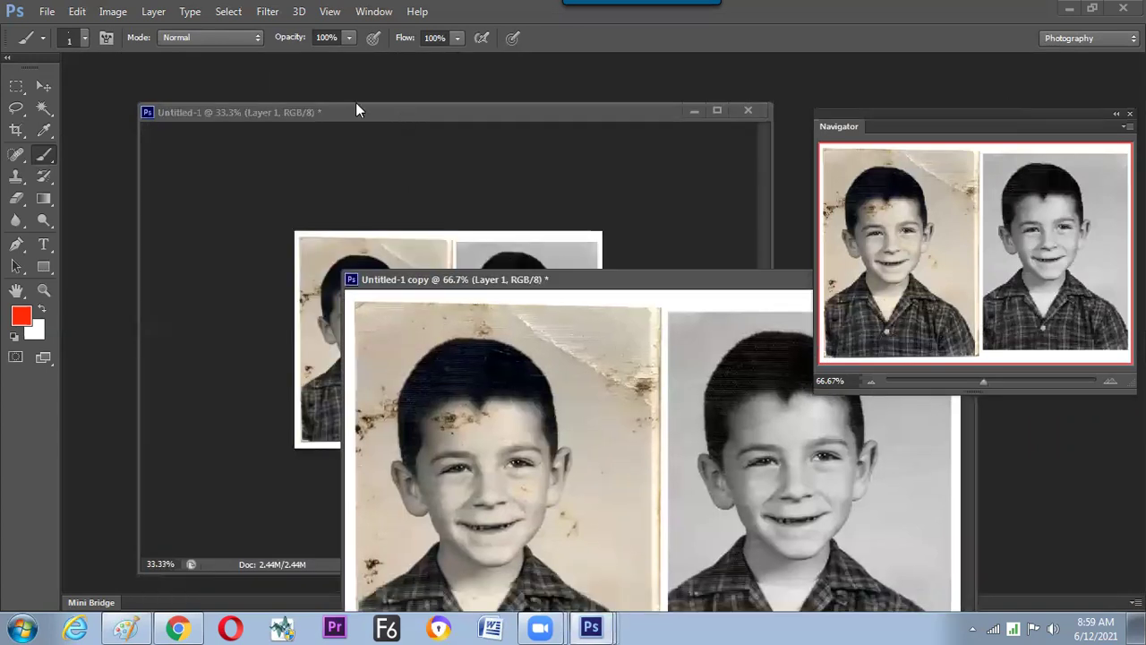
{"action": "left_click_drag", "start_coordinate": [355, 110], "coordinate": [304, 91]}
{"action": "left_click", "coordinate": [584, 294]}
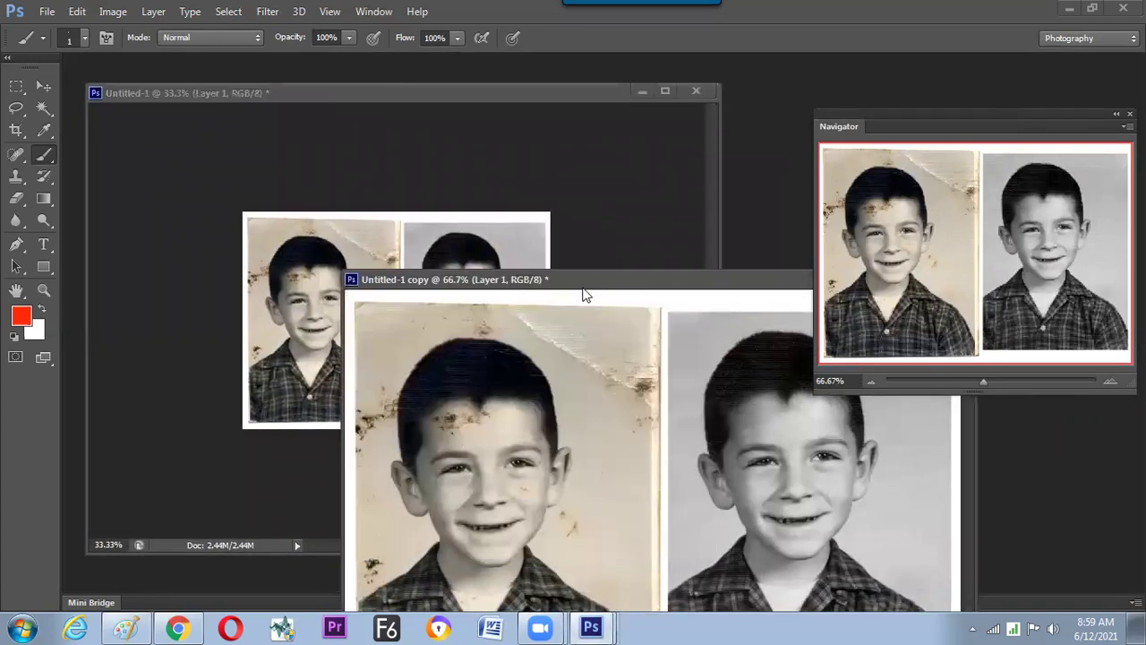
{"action": "left_click_drag", "start_coordinate": [550, 281], "coordinate": [394, 209]}
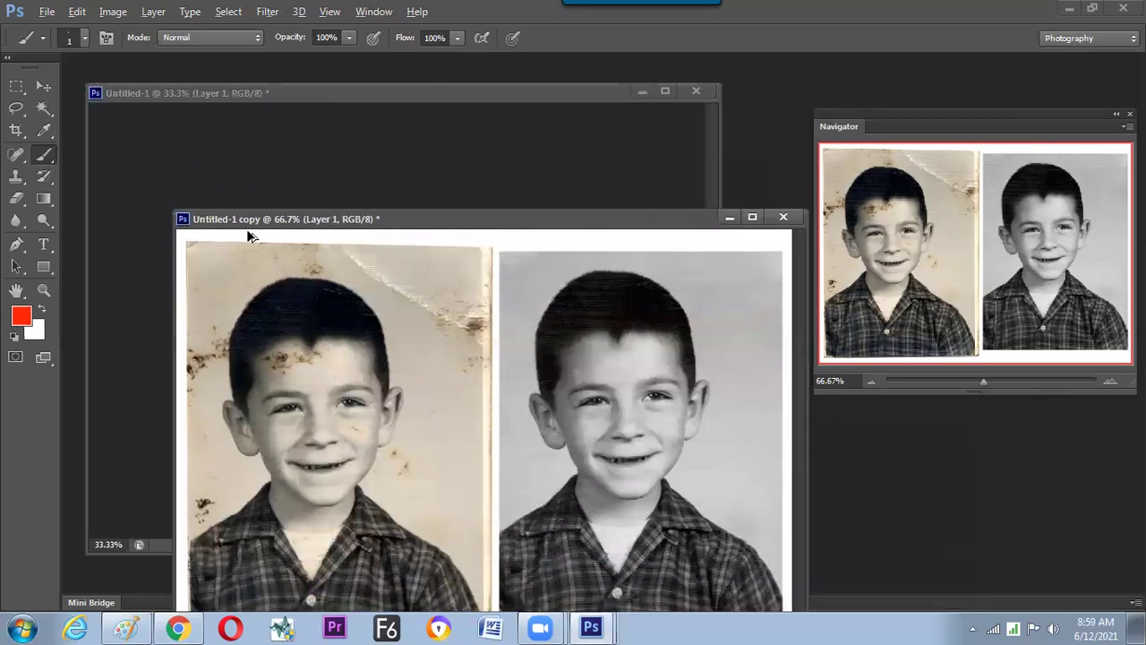
{"action": "key", "text": "ctrl+minus"}
{"action": "key", "text": "ctrl+minus"}
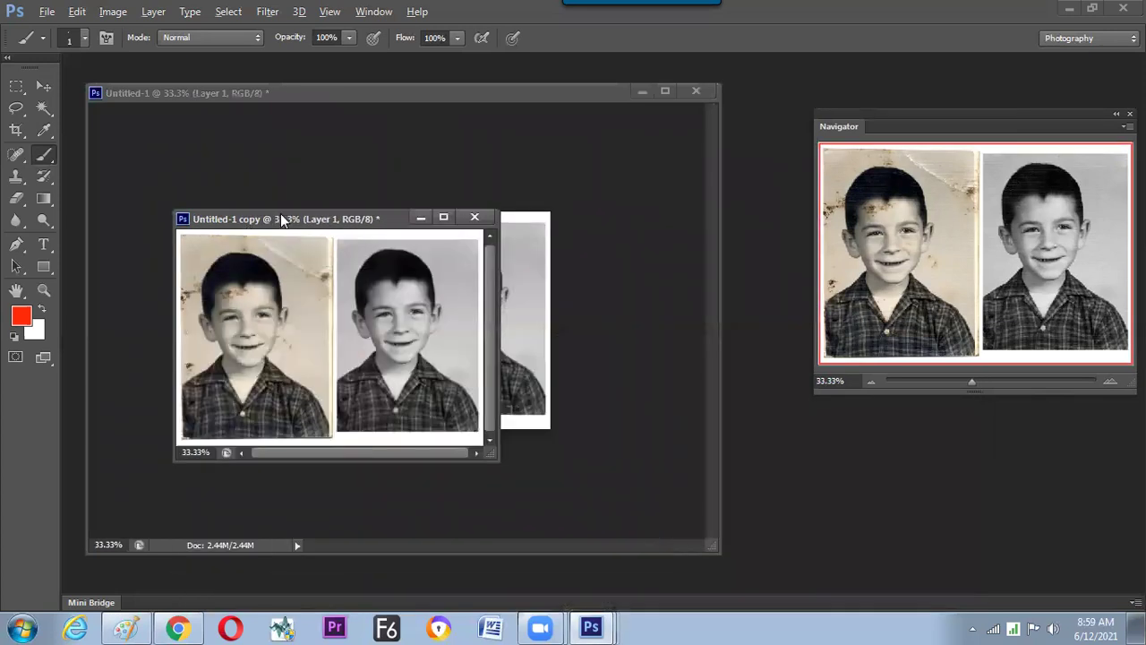
- Reduce the original to 25% in a small window and stack the duplicate's window below it
{"action": "left_click", "coordinate": [286, 99]}
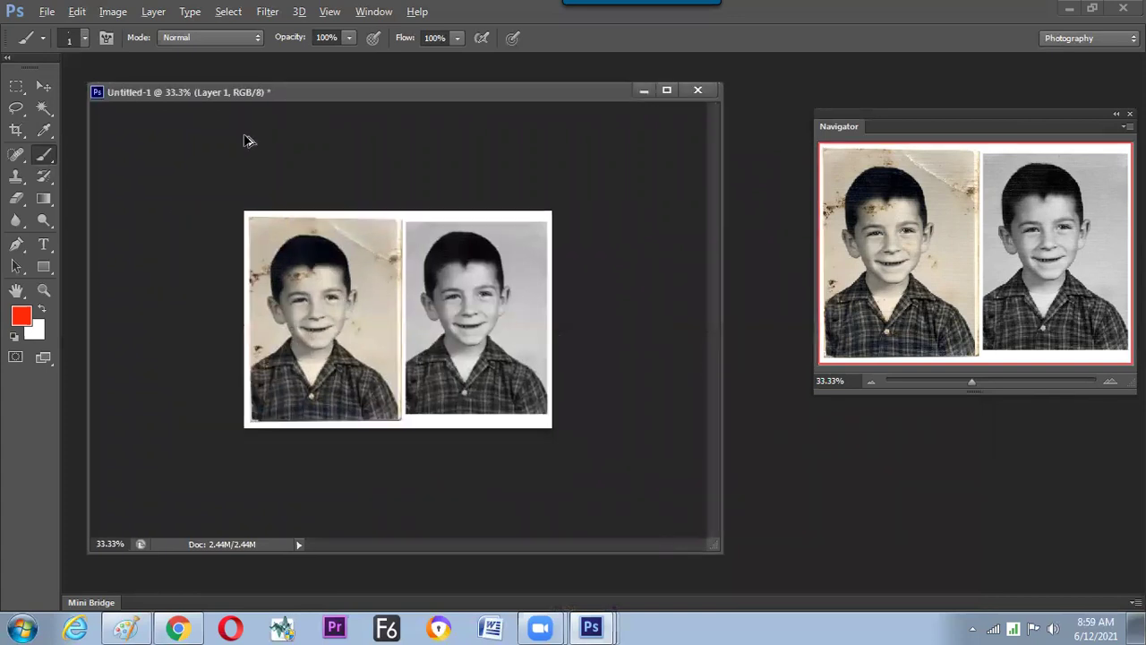
{"action": "key", "text": "ctrl+minus"}
{"action": "left_click_drag", "start_coordinate": [381, 218], "coordinate": [277, 313]}
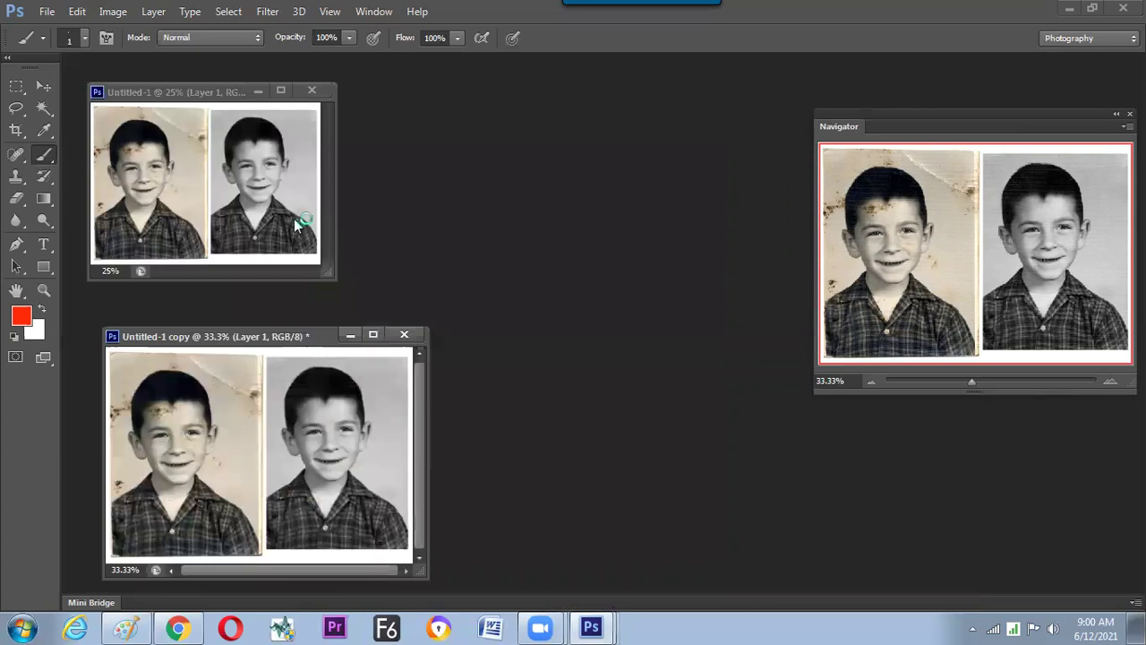
{"action": "left_click_drag", "start_coordinate": [330, 273], "coordinate": [399, 298]}
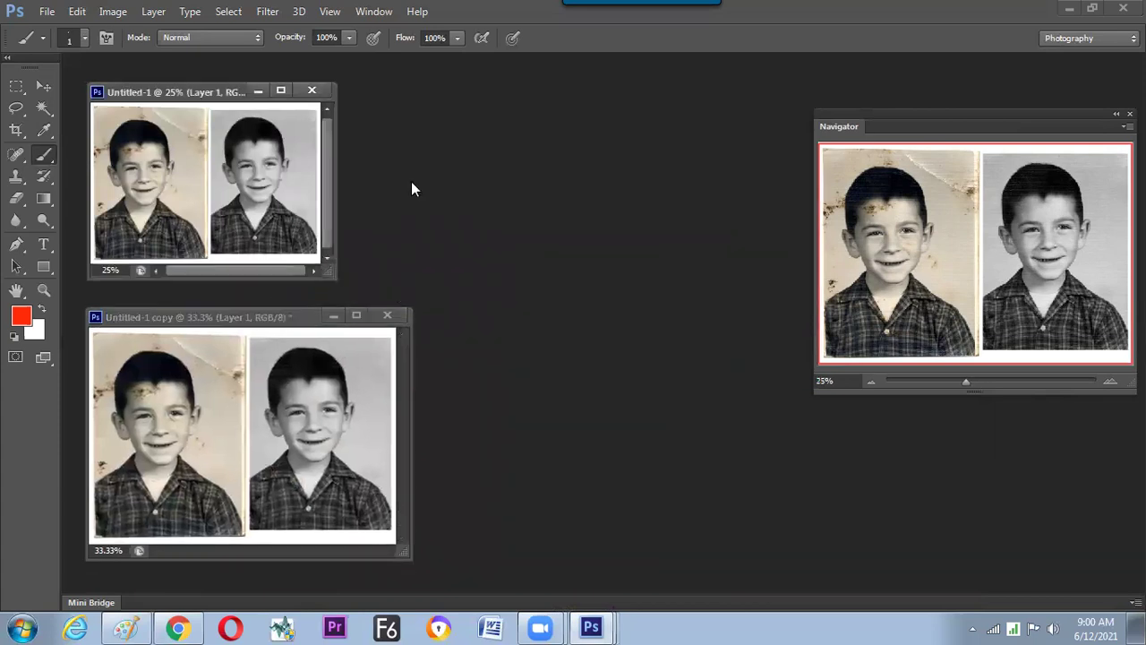
- Open a second linked window for Untitled-1 and float it separately from the first
{"action": "left_click", "coordinate": [385, 12]}
{"action": "mouse_move", "coordinate": [386, 32]}
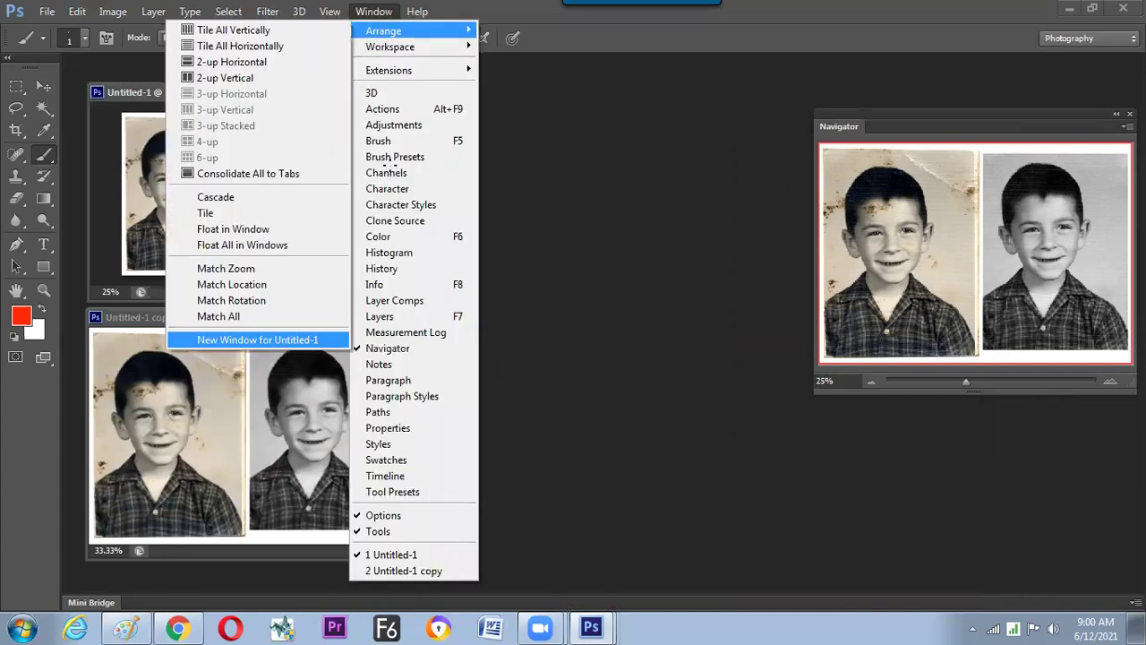
{"action": "left_click", "coordinate": [268, 339]}
{"action": "left_click_drag", "start_coordinate": [358, 110], "coordinate": [424, 156]}
{"action": "left_click", "coordinate": [330, 12]}
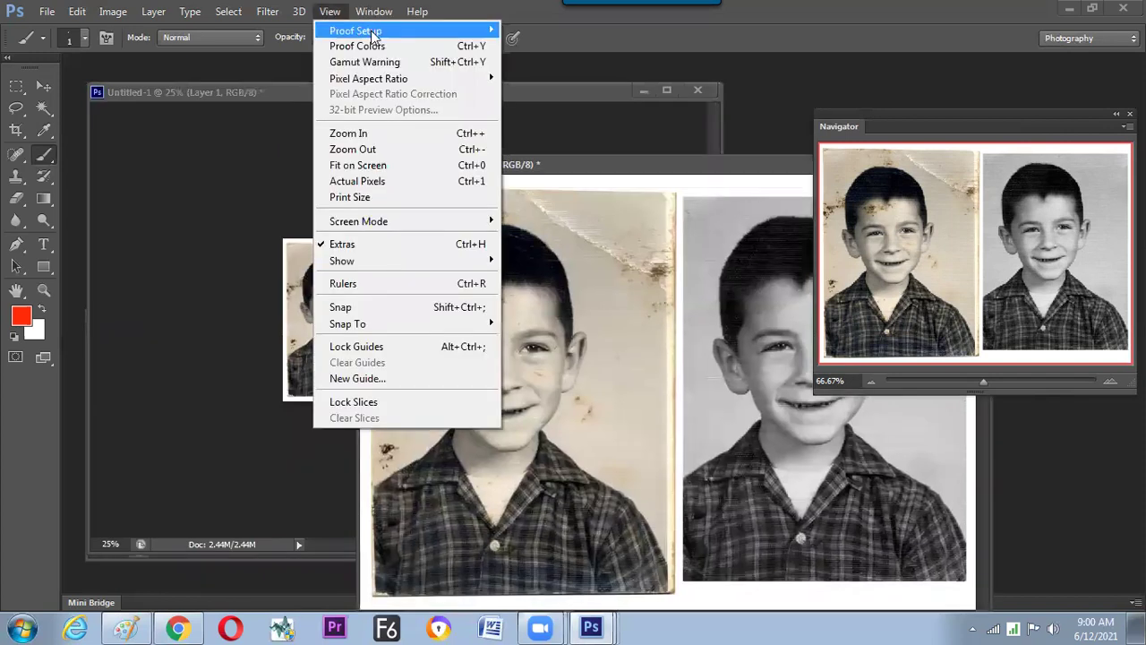
- Tile the three open document windows side by side in a 3-up vertical layout and move the Navigator down over the middle one
{"action": "mouse_move", "coordinate": [373, 12]}
{"action": "mouse_move", "coordinate": [385, 31]}
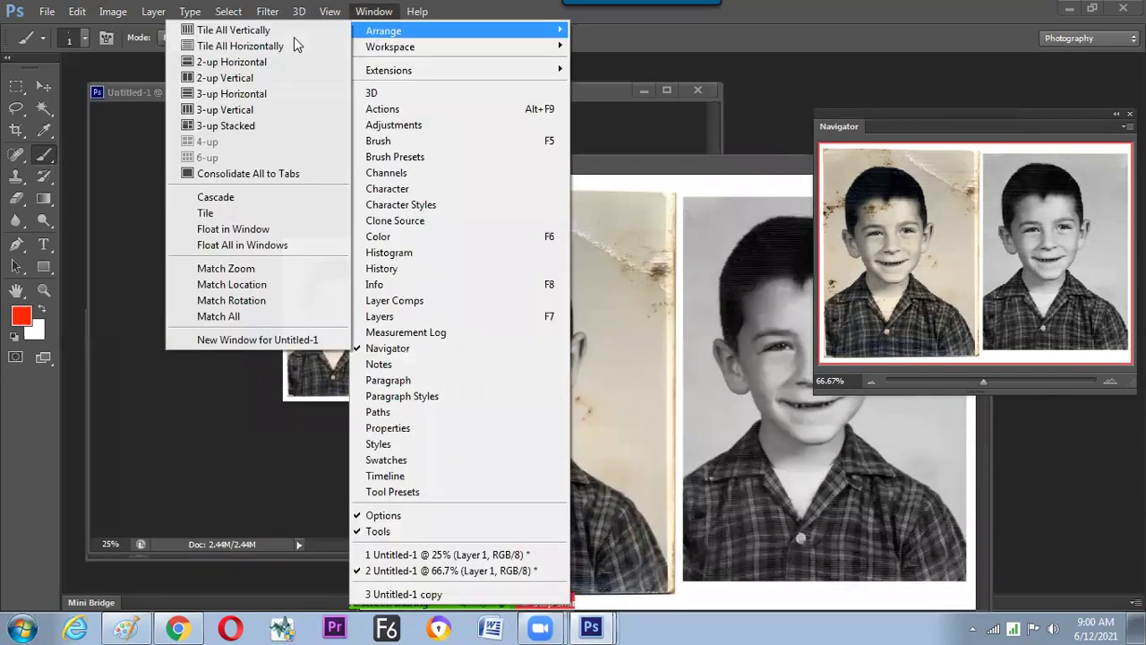
{"action": "left_click", "coordinate": [257, 109]}
{"action": "left_click_drag", "start_coordinate": [885, 115], "coordinate": [482, 365]}
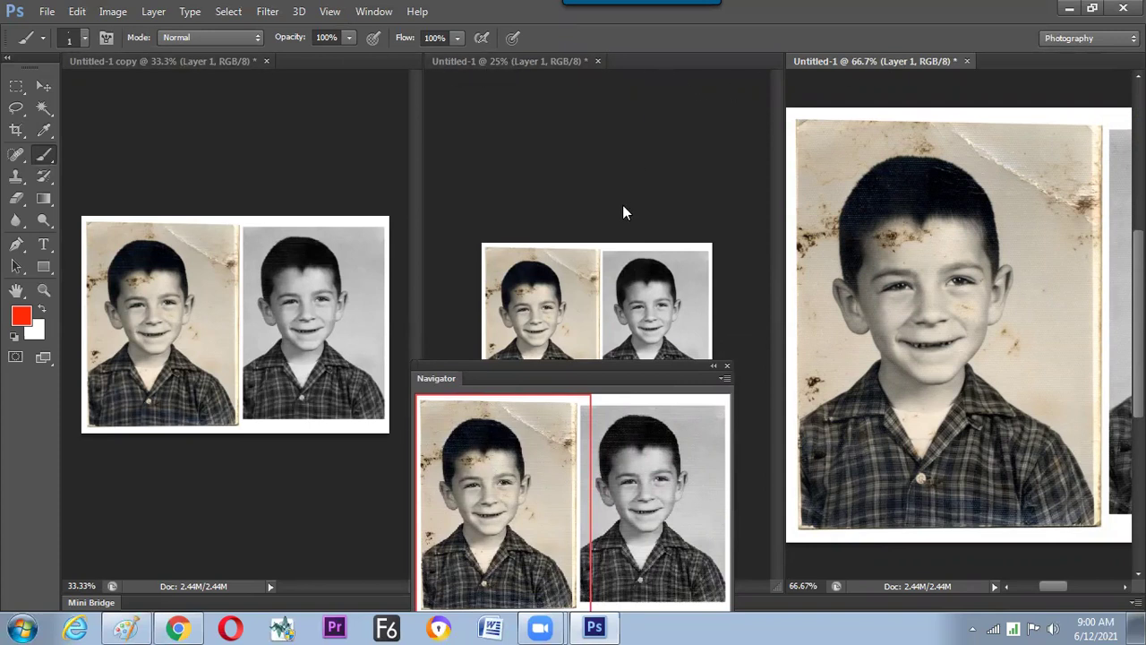
- Set the middle Untitled-1 window to 50% and brush red freehand strokes on the photo's upper background in both Untitled-1 windows
{"action": "key", "text": "ctrl+plus"}
{"action": "key", "text": "ctrl+minus"}
{"action": "left_click", "coordinate": [602, 218]}
{"action": "key", "text": "ctrl+plus"}
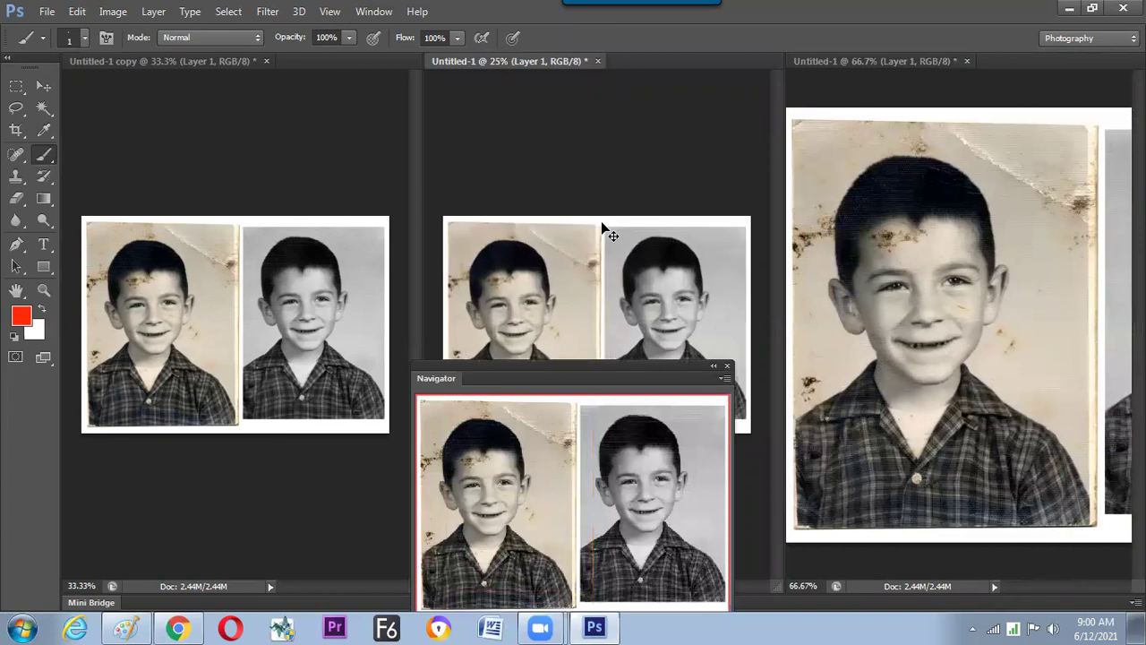
{"action": "key", "text": "ctrl+plus"}
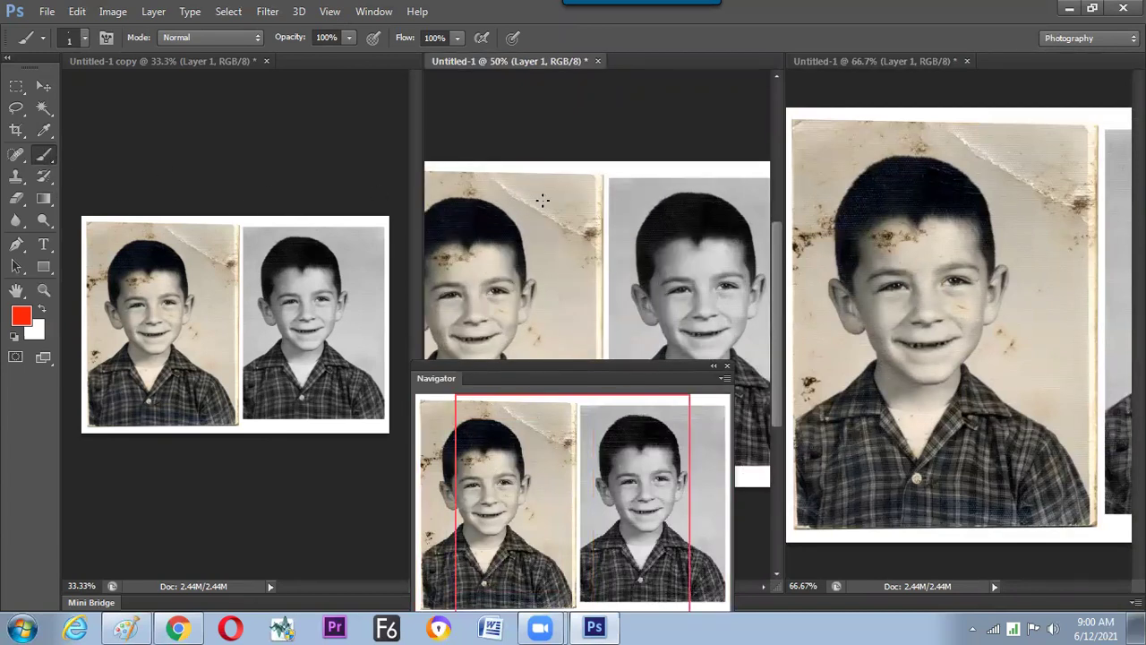
{"action": "left_click_drag", "start_coordinate": [643, 205], "coordinate": [656, 204]}
{"action": "left_click", "coordinate": [208, 281]}
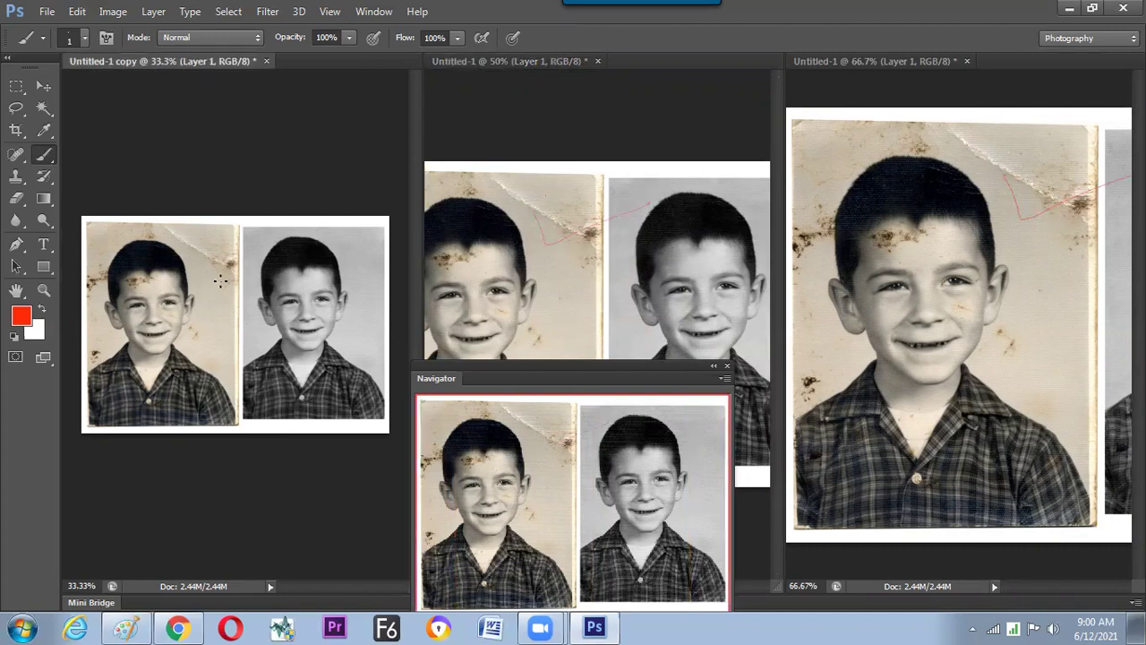
{"action": "left_click", "coordinate": [834, 167]}
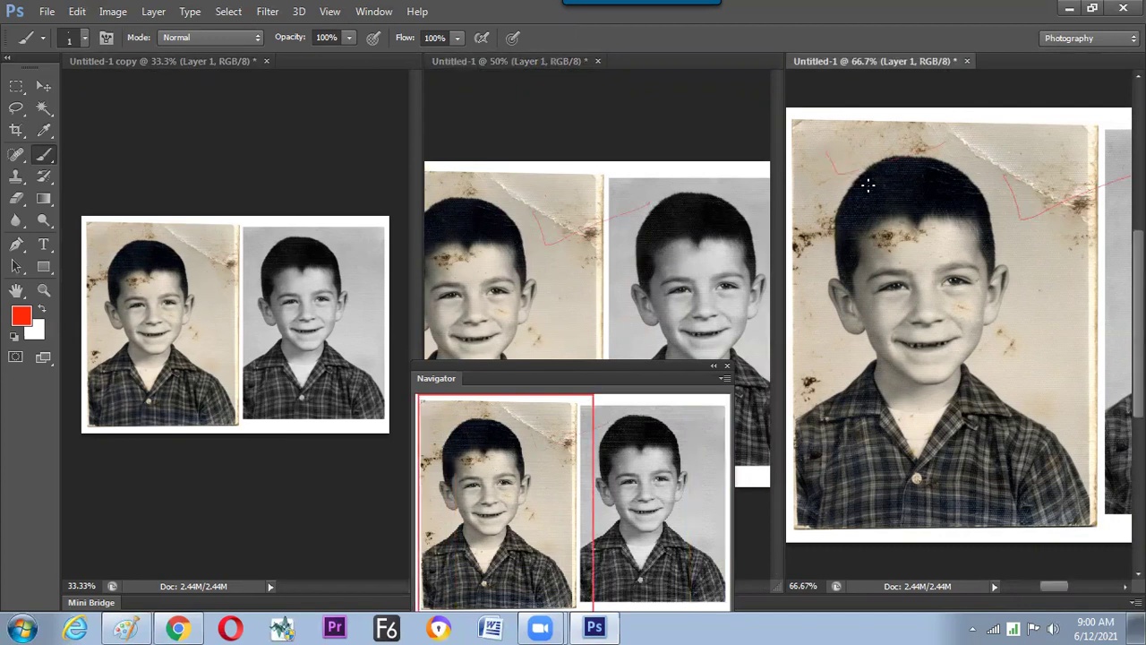
{"action": "mouse_move", "coordinate": [830, 146]}
{"action": "left_mouse_down"}
{"action": "mouse_move", "coordinate": [891, 139]}
{"action": "mouse_move", "coordinate": [838, 158]}
{"action": "left_mouse_up"}
{"action": "left_click", "coordinate": [556, 206]}
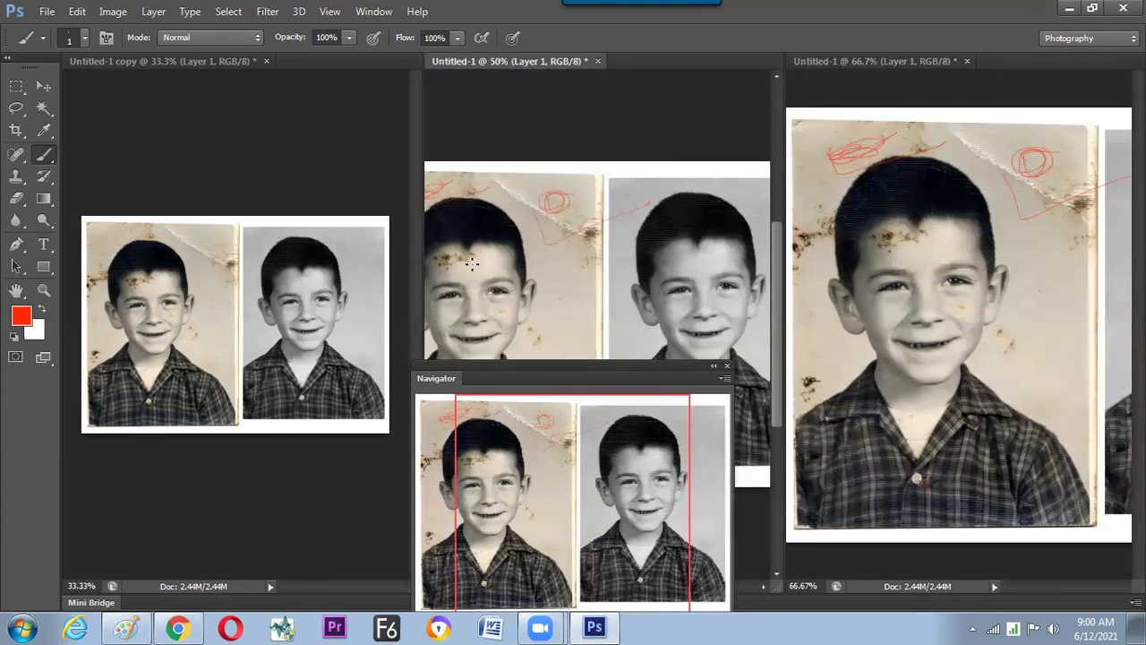
{"action": "left_click", "coordinate": [374, 10]}
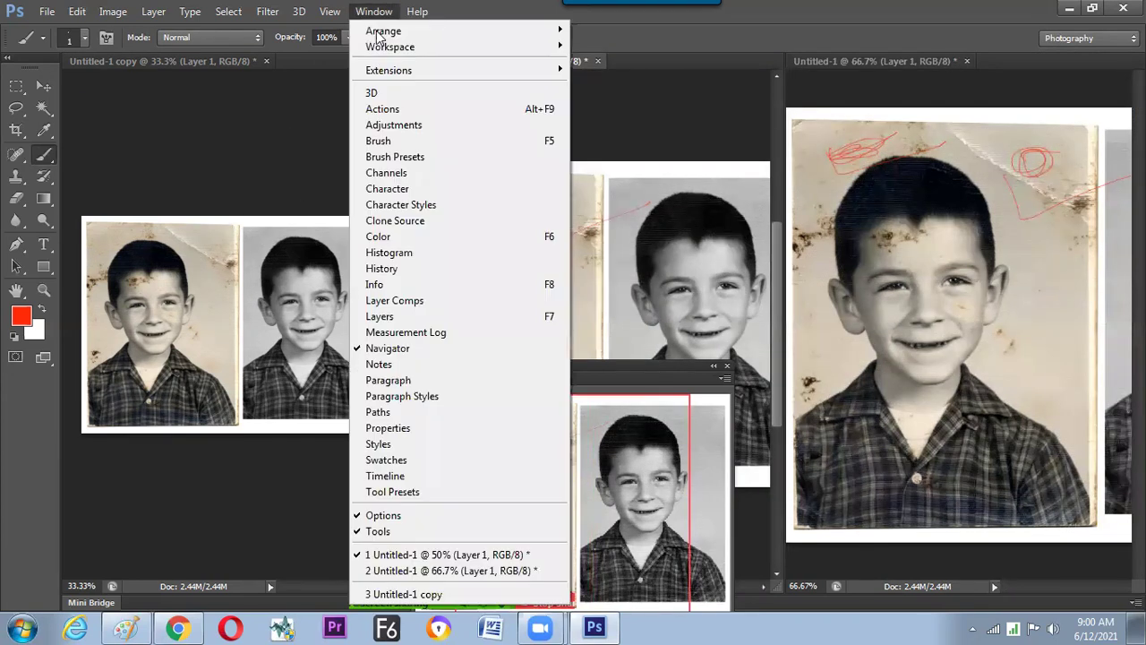
{"action": "mouse_move", "coordinate": [394, 30]}
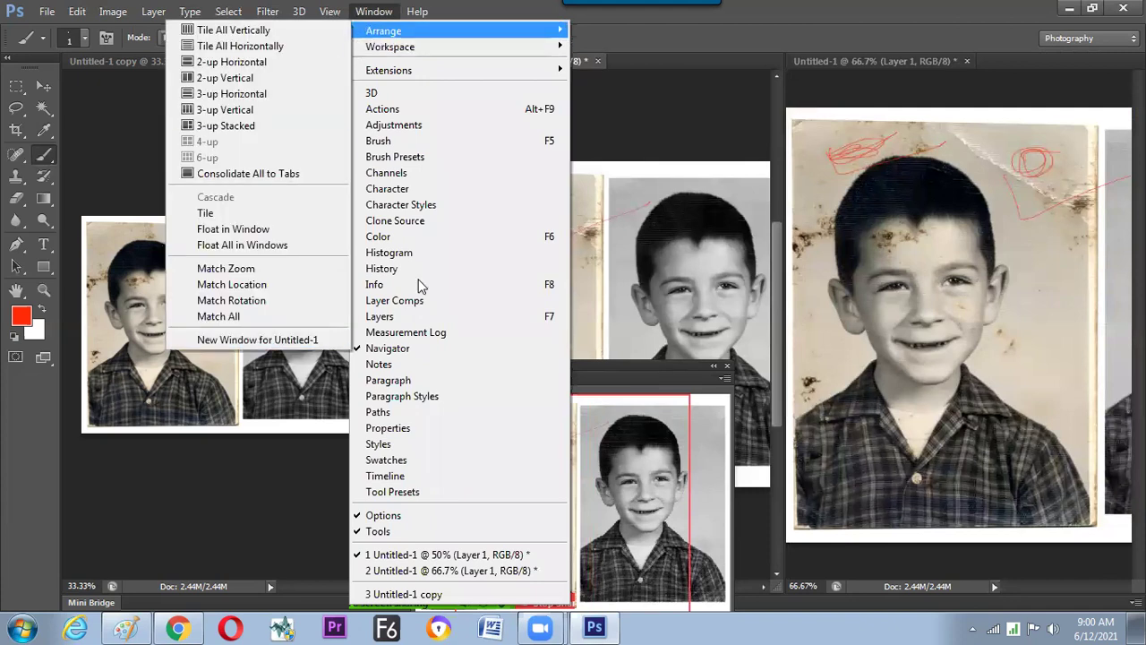
{"action": "left_click", "coordinate": [624, 260]}
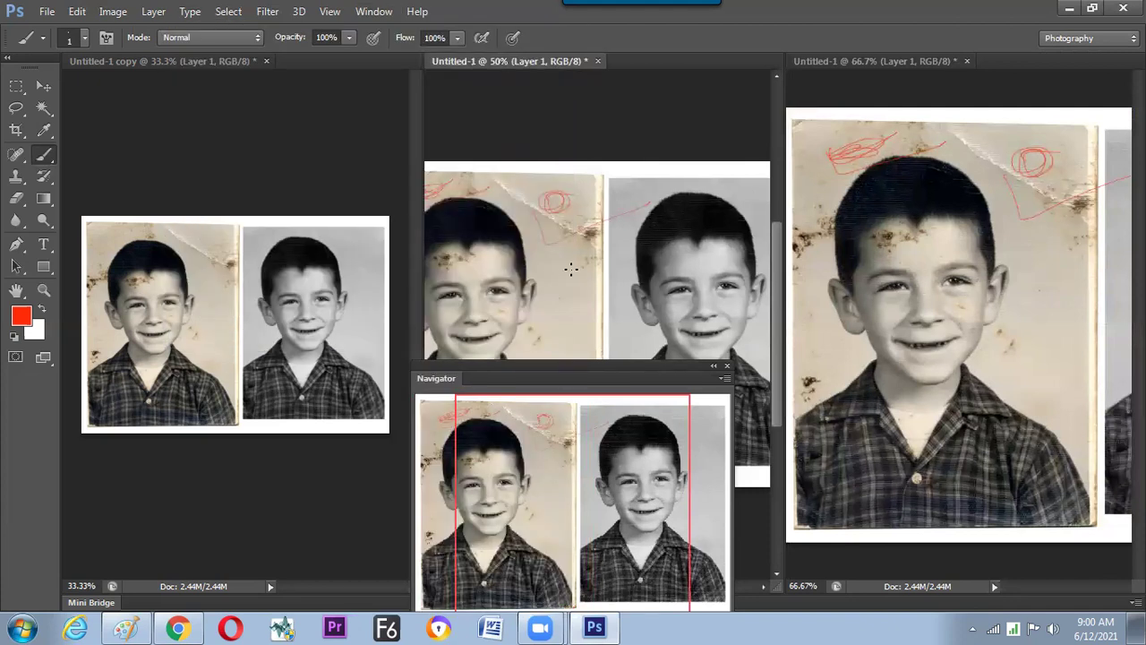
- Magnify the middle Untitled-1 window to 600% at the boy's ear in the damaged photo
{"action": "key", "text": "ctrl+plus"}
{"action": "key", "text": "ctrl+plus"}
{"action": "key", "text": "ctrl+plus"}
{"action": "key", "text": "ctrl+plus"}
{"action": "left_click_drag", "start_coordinate": [540, 260], "coordinate": [604, 323]}
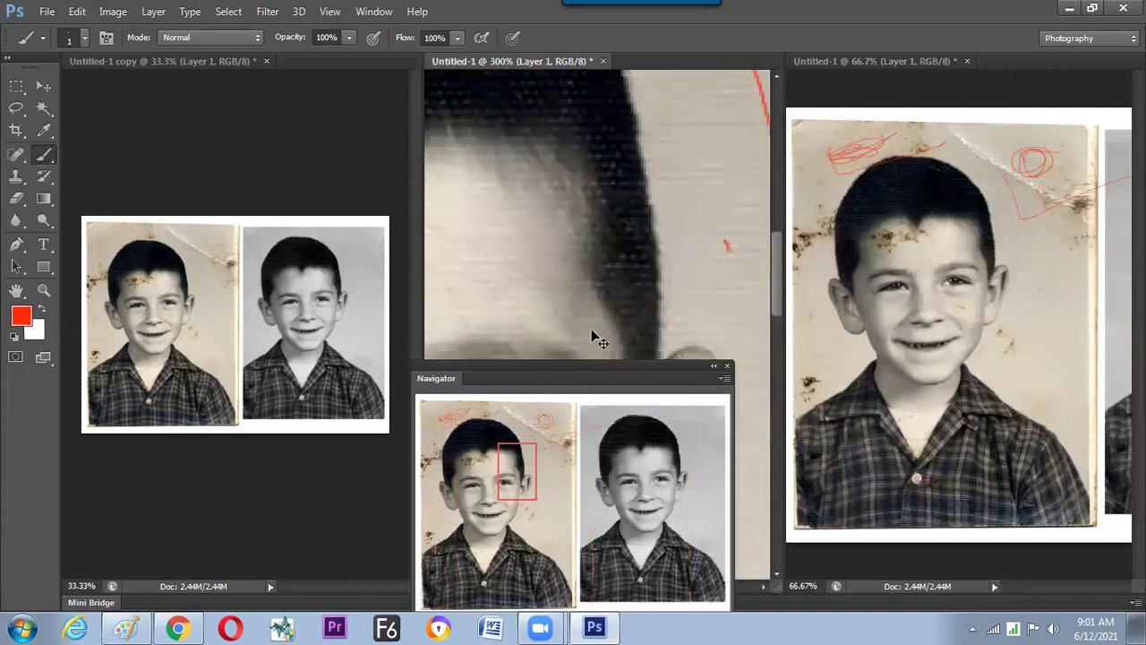
{"action": "scroll", "coordinate": [594, 332], "scroll_direction": "up", "scroll_amount": 1}
{"action": "left_click_drag", "start_coordinate": [591, 376], "coordinate": [398, 319]}
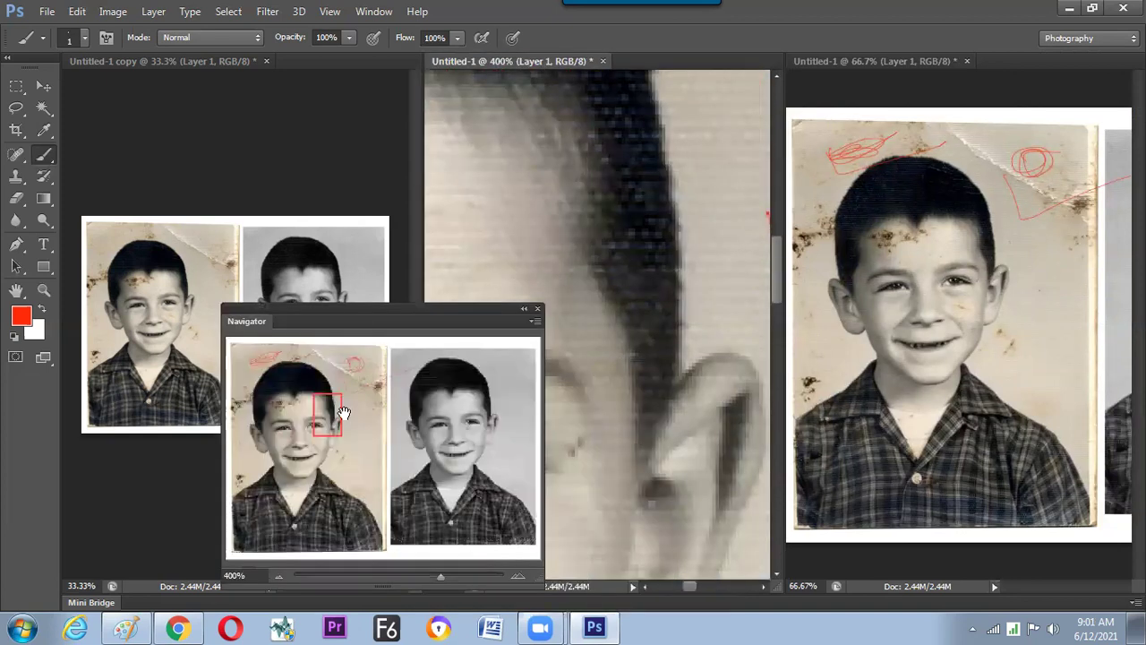
{"action": "left_click_drag", "start_coordinate": [332, 421], "coordinate": [340, 432]}
{"action": "left_click_drag", "start_coordinate": [588, 191], "coordinate": [582, 242]}
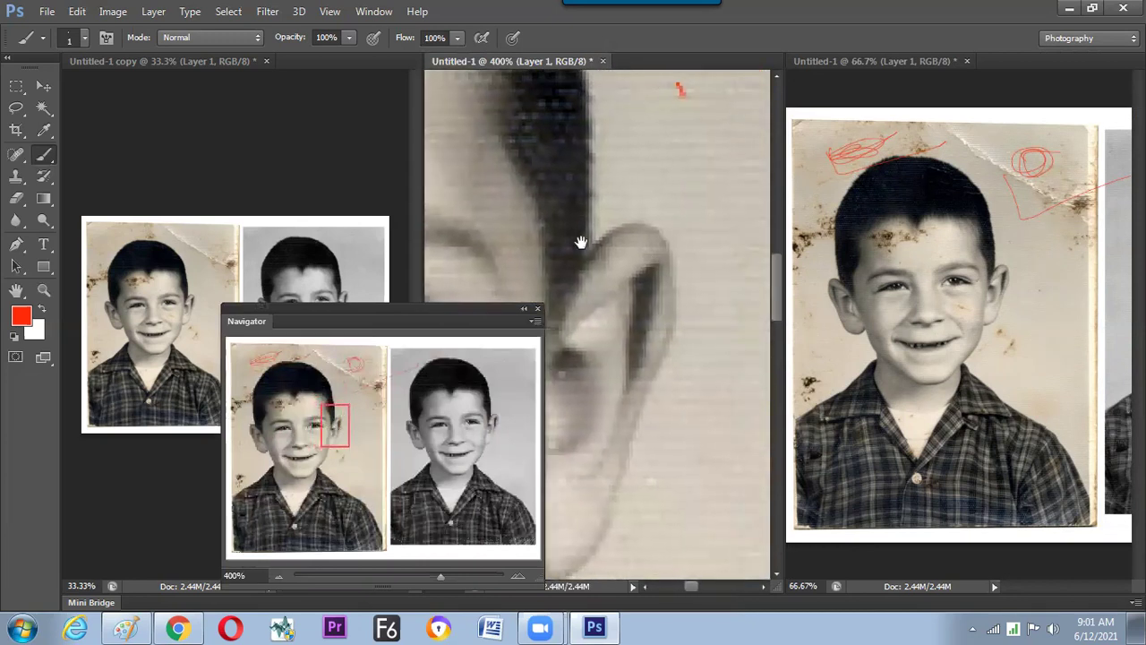
{"action": "key", "text": "ctrl+plus"}
{"action": "key", "text": "ctrl+plus"}
{"action": "key", "text": "ctrl+plus"}
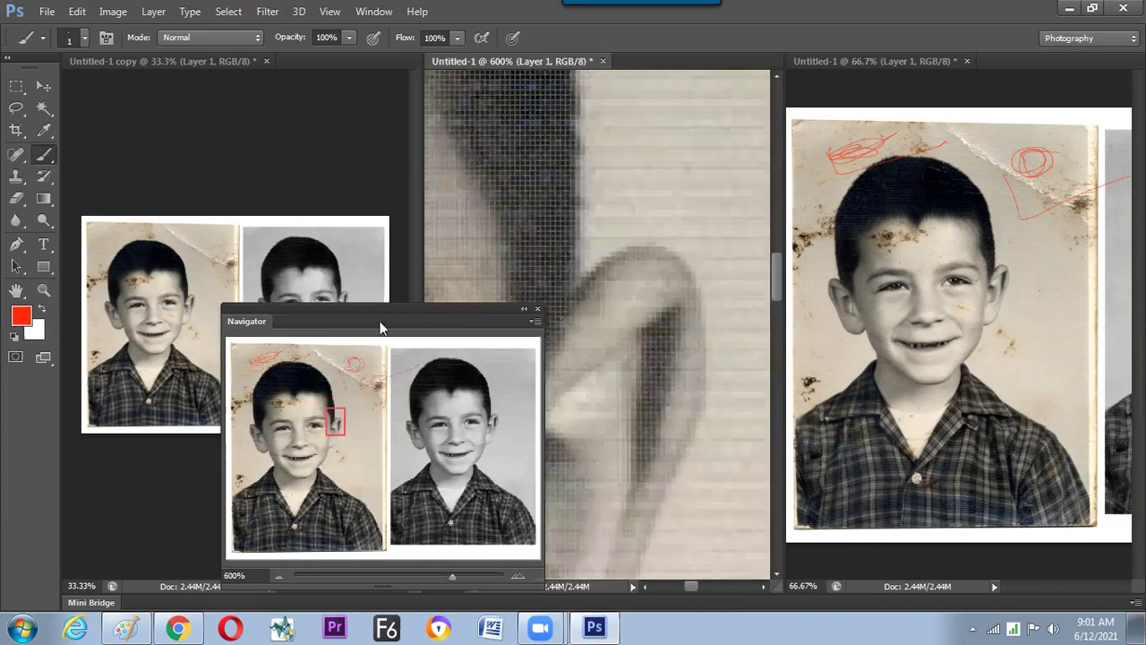
- Brush a red spot on the ear's upper edge in the middle Untitled-1 window and compare it in the linked window at 200%
{"action": "left_click_drag", "start_coordinate": [393, 308], "coordinate": [336, 299]}
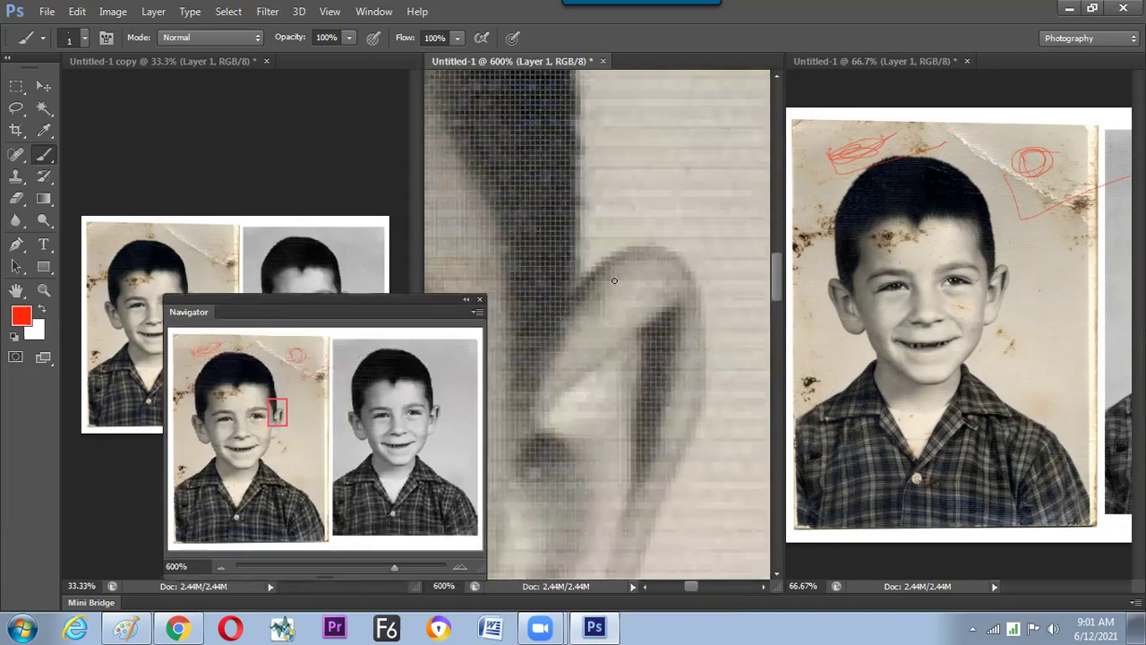
{"action": "left_click_drag", "start_coordinate": [617, 272], "coordinate": [587, 290]}
{"action": "key", "text": "ctrl+plus"}
{"action": "left_click", "coordinate": [976, 276]}
{"action": "key", "text": "ctrl+plus"}
{"action": "key", "text": "ctrl+plus"}
{"action": "left_click_drag", "start_coordinate": [965, 218], "coordinate": [897, 315]}
{"action": "left_click", "coordinate": [558, 307]}
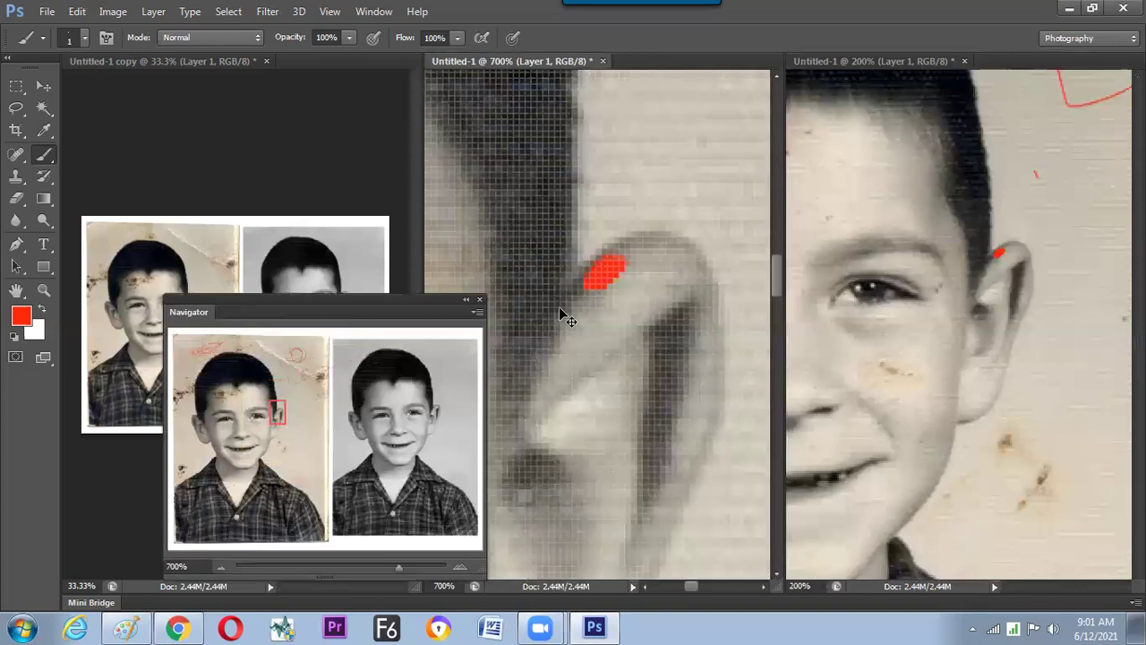
- Magnify the red ear spot to 3200% in the middle Untitled-1 window and paint over more of the surrounding pixels
{"action": "key", "text": "ctrl+plus"}
{"action": "key", "text": "ctrl+plus"}
{"action": "key", "text": "ctrl+plus"}
{"action": "key", "text": "ctrl+plus"}
{"action": "left_click_drag", "start_coordinate": [604, 231], "coordinate": [496, 462]}
{"action": "mouse_move", "coordinate": [620, 242]}
{"action": "left_mouse_down"}
{"action": "mouse_move", "coordinate": [660, 251]}
{"action": "mouse_move", "coordinate": [582, 324]}
{"action": "mouse_move", "coordinate": [659, 295]}
{"action": "mouse_move", "coordinate": [672, 313]}
{"action": "mouse_move", "coordinate": [557, 336]}
{"action": "mouse_move", "coordinate": [754, 342]}
{"action": "left_mouse_up"}
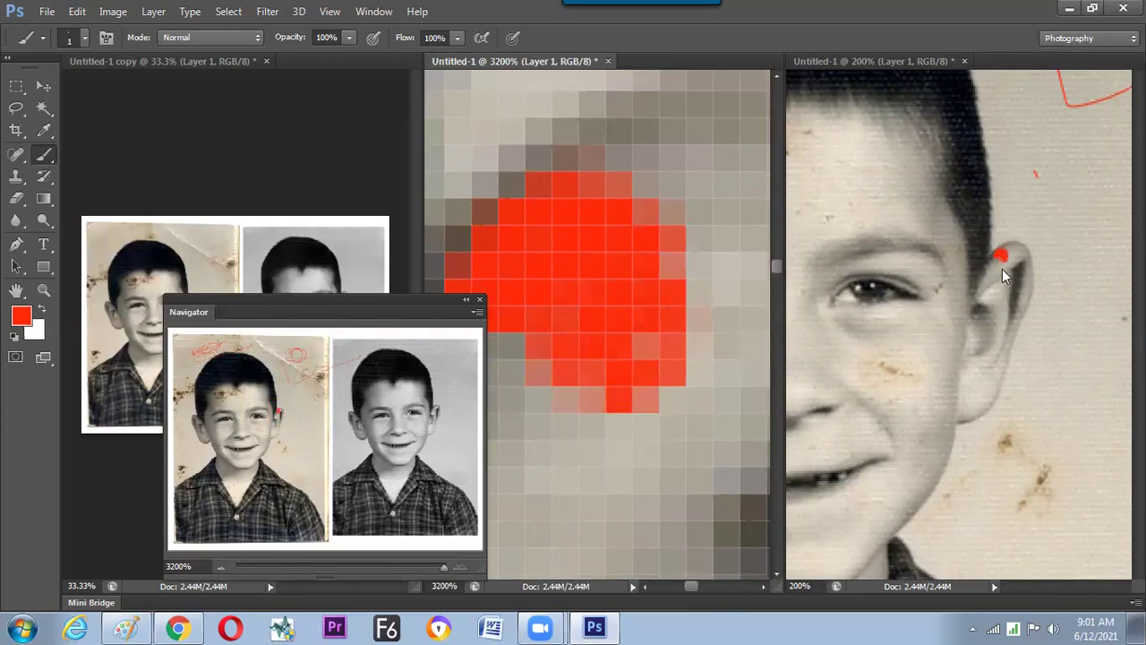
{"action": "left_click", "coordinate": [379, 17]}
{"action": "mouse_move", "coordinate": [385, 32]}
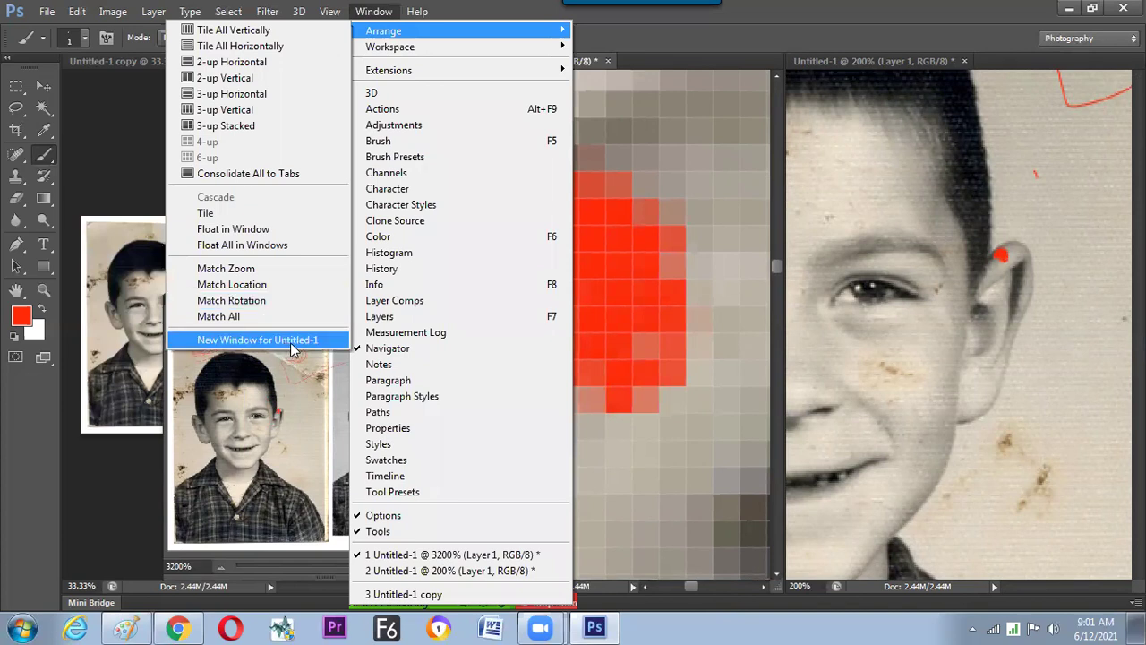
{"action": "left_click", "coordinate": [610, 235]}
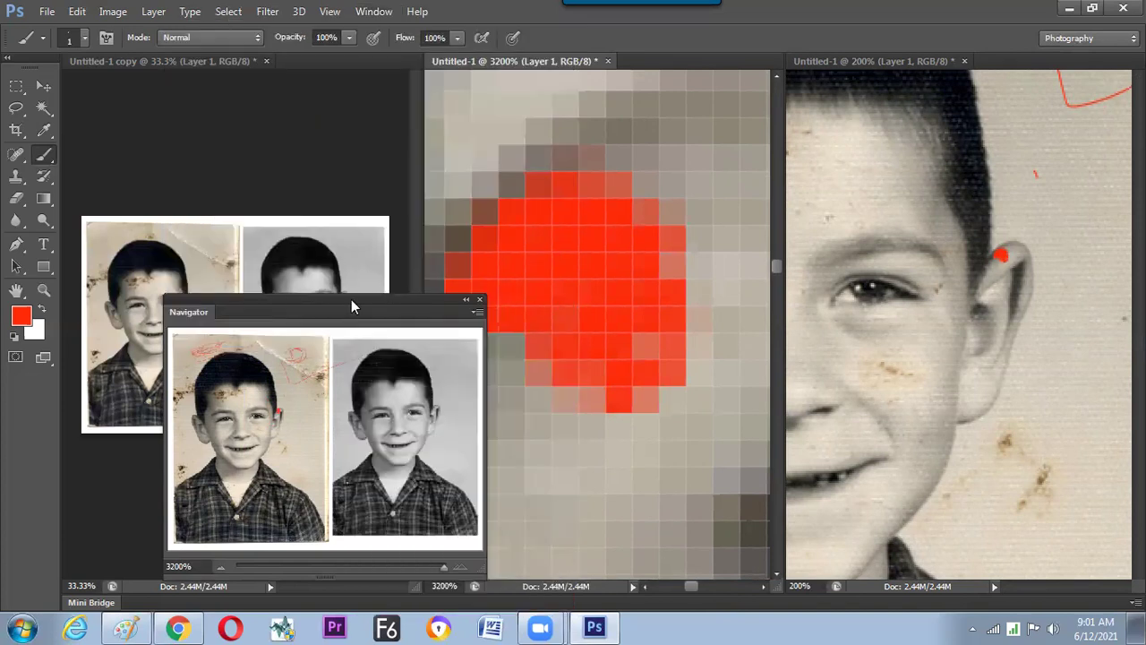
- Reduce the middle Untitled-1 window to about 1488% and examine the stains on the boy's forehead using the Navigator
{"action": "left_click_drag", "start_coordinate": [371, 319], "coordinate": [456, 385]}
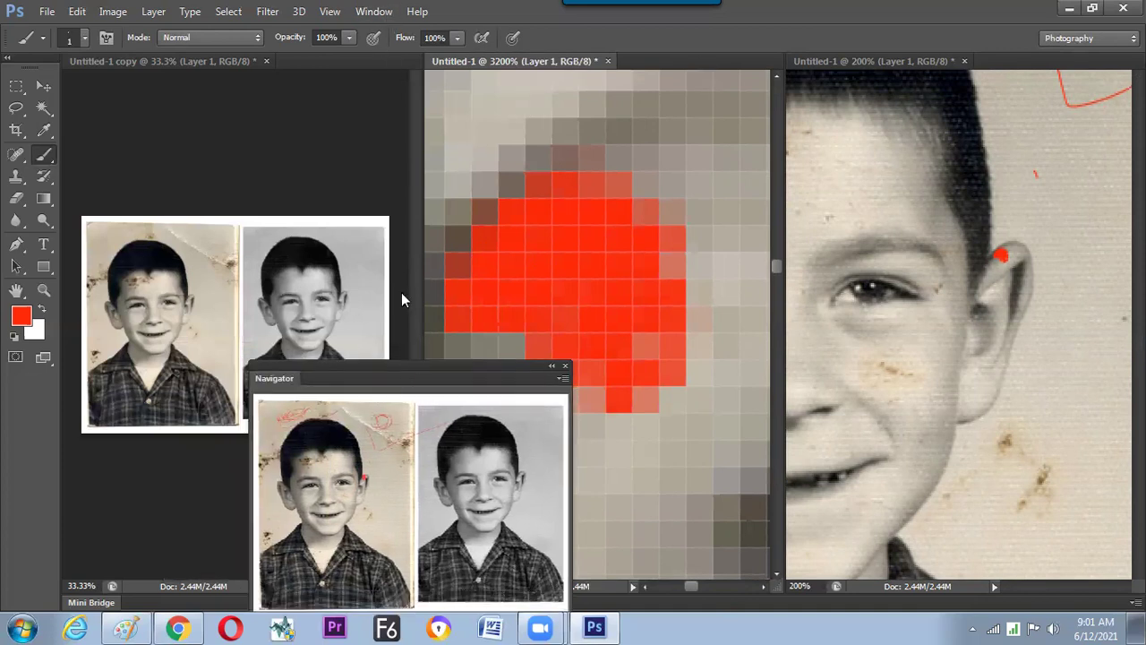
{"action": "left_click_drag", "start_coordinate": [409, 371], "coordinate": [397, 277]}
{"action": "left_click", "coordinate": [349, 394]}
{"action": "left_click_drag", "start_coordinate": [350, 394], "coordinate": [334, 382]}
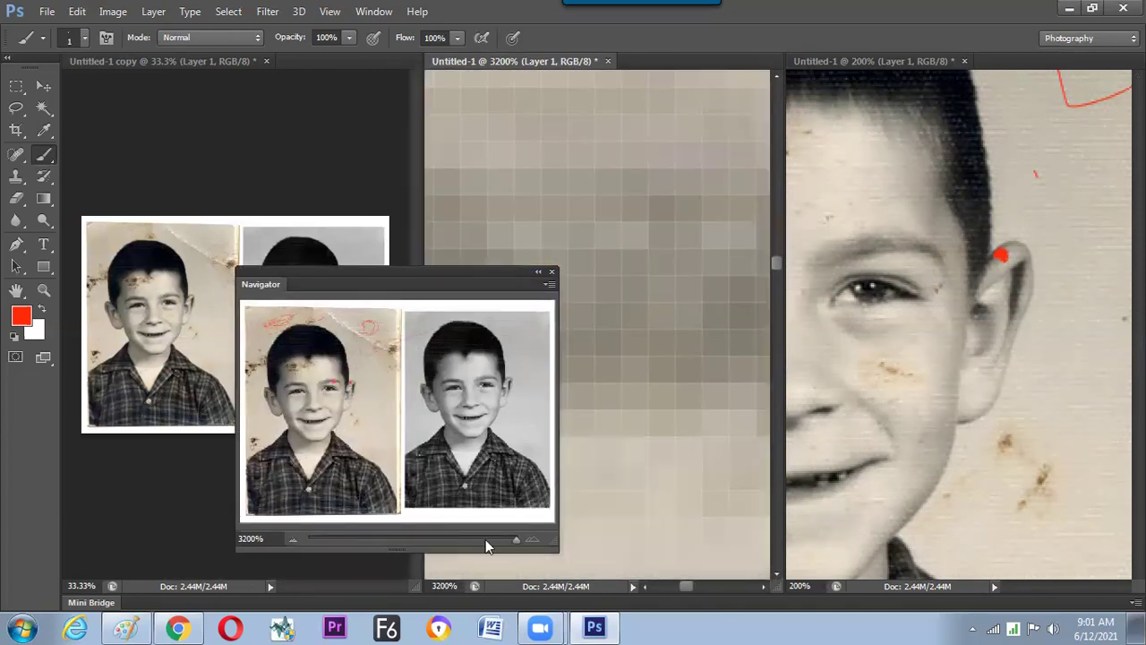
{"action": "left_click_drag", "start_coordinate": [516, 544], "coordinate": [495, 543]}
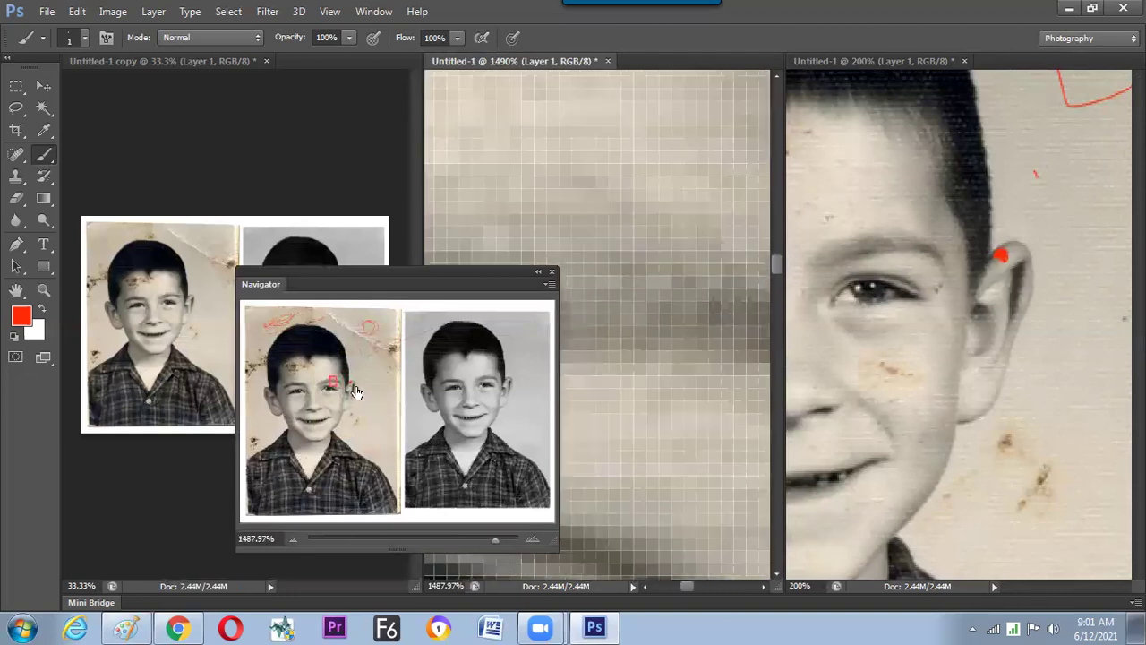
{"action": "mouse_move", "coordinate": [351, 385]}
{"action": "left_mouse_down"}
{"action": "mouse_move", "coordinate": [313, 369]}
{"action": "mouse_move", "coordinate": [301, 329]}
{"action": "mouse_move", "coordinate": [296, 360]}
{"action": "mouse_move", "coordinate": [383, 365]}
{"action": "mouse_move", "coordinate": [294, 368]}
{"action": "left_mouse_up"}
{"action": "key", "text": "space"}
{"action": "mouse_move", "coordinate": [527, 220]}
{"action": "left_mouse_down"}
{"action": "mouse_move", "coordinate": [604, 218]}
{"action": "mouse_move", "coordinate": [538, 204]}
{"action": "mouse_move", "coordinate": [542, 230]}
{"action": "left_mouse_up"}
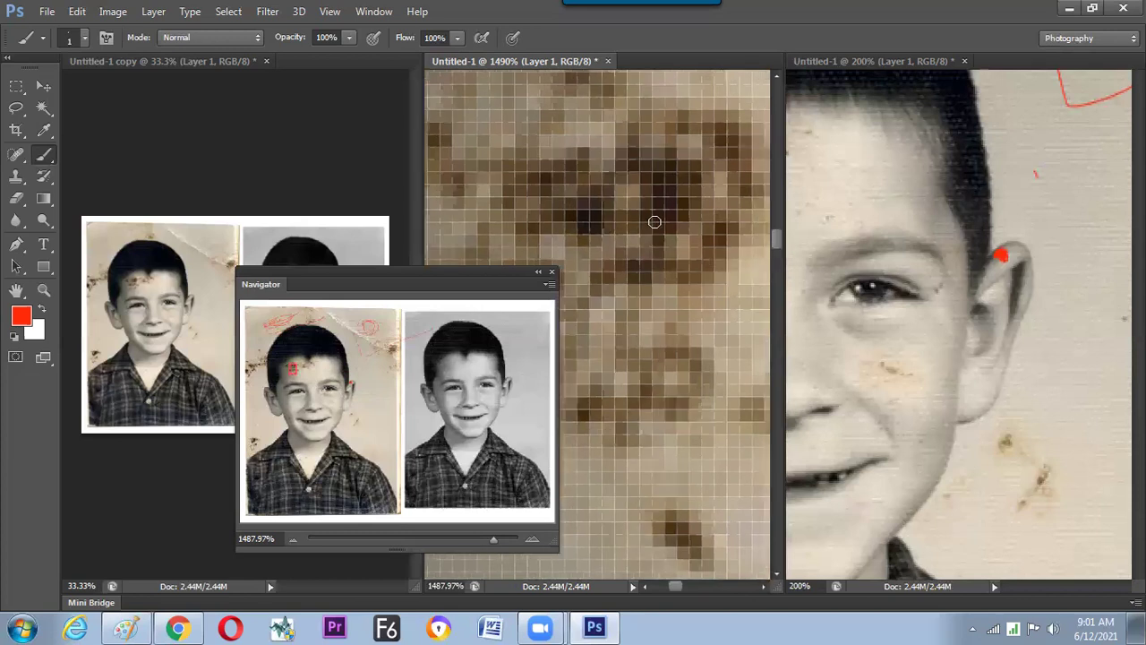
{"action": "left_click_drag", "start_coordinate": [661, 231], "coordinate": [612, 227]}
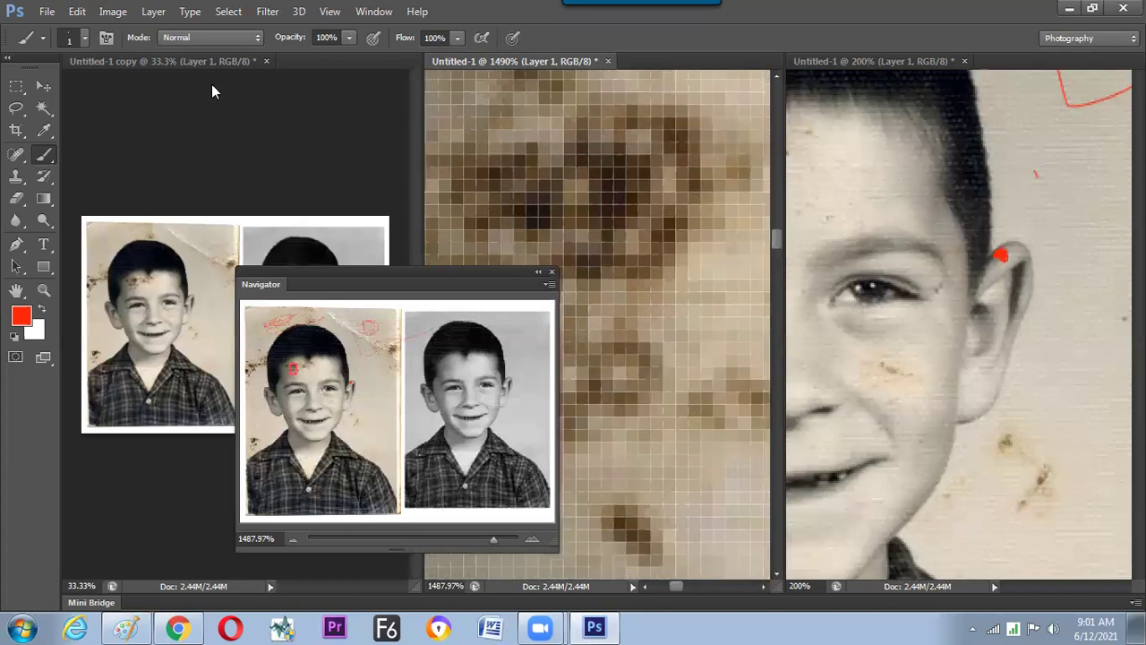
- Float the duplicate out of the tiled layout and leave only the two linked Untitled-1 windows side by side, with the Navigator moved lower
{"action": "left_click_drag", "start_coordinate": [192, 63], "coordinate": [212, 85]}
{"action": "left_click_drag", "start_coordinate": [363, 79], "coordinate": [364, 80]}
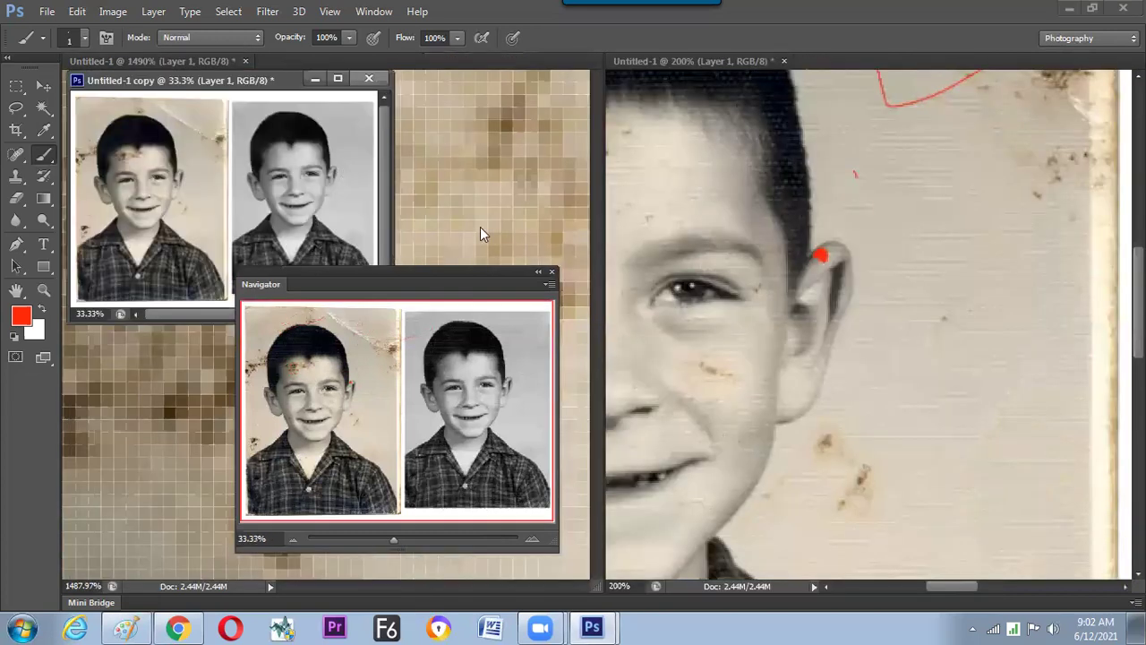
{"action": "left_click", "coordinate": [411, 206]}
{"action": "left_click_drag", "start_coordinate": [411, 282], "coordinate": [651, 336]}
{"action": "left_click_drag", "start_coordinate": [266, 253], "coordinate": [228, 266]}
{"action": "left_click_drag", "start_coordinate": [746, 205], "coordinate": [737, 197]}
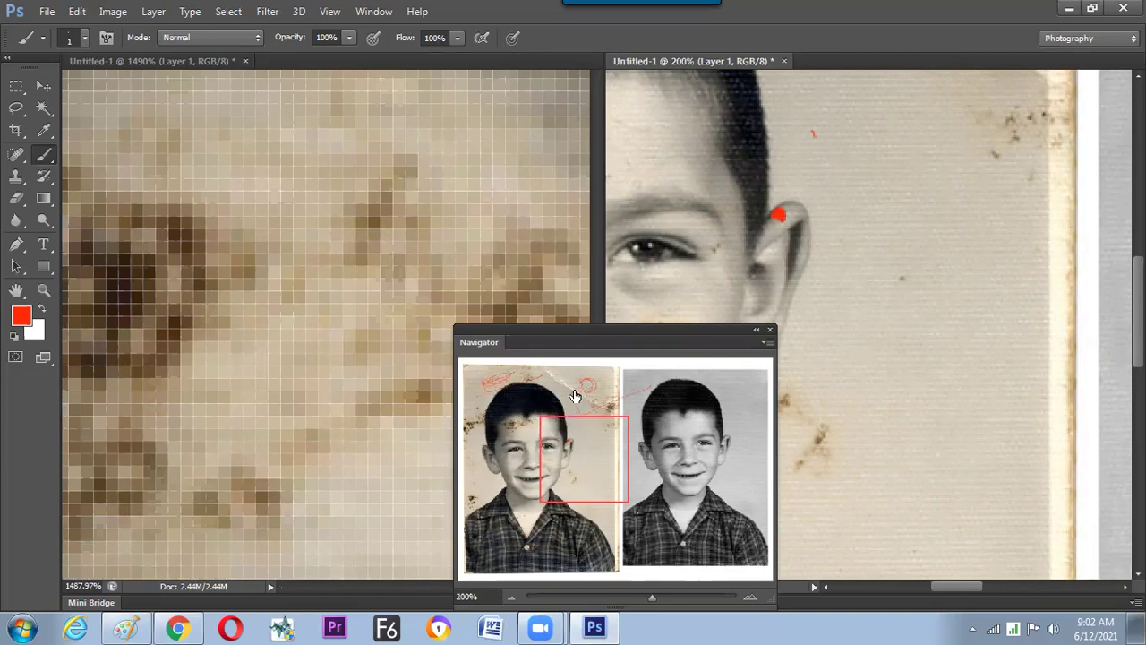
- Activate the Clone Stamp tool for retouching the damaged photo
{"action": "left_click", "coordinate": [18, 181]}
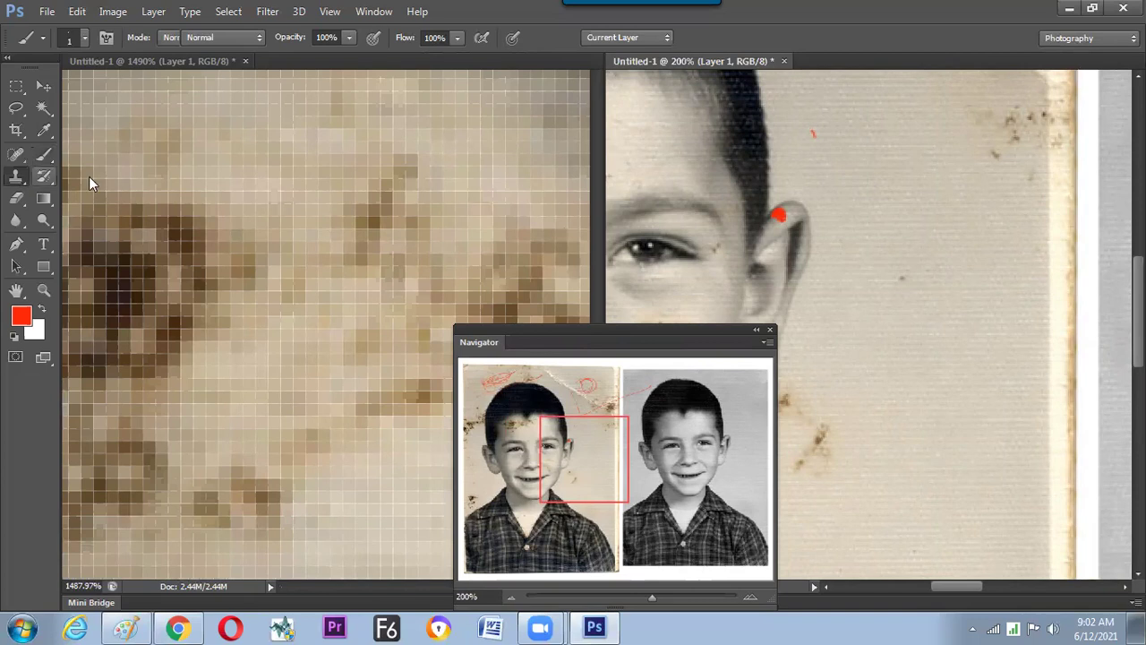
{"action": "left_click", "coordinate": [91, 175]}
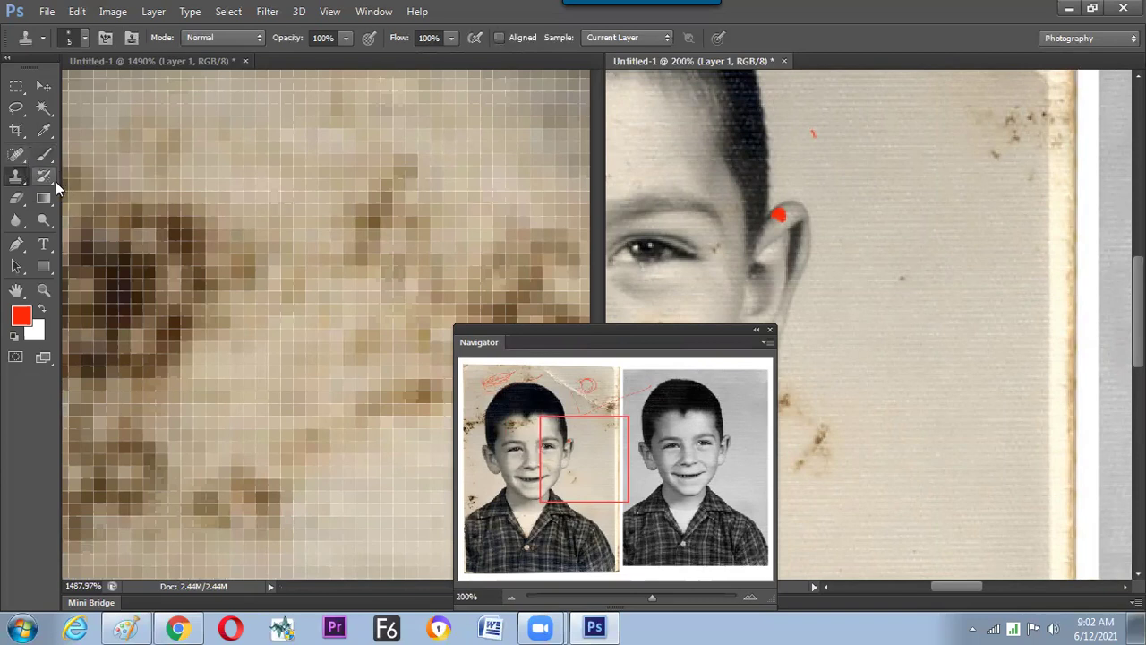